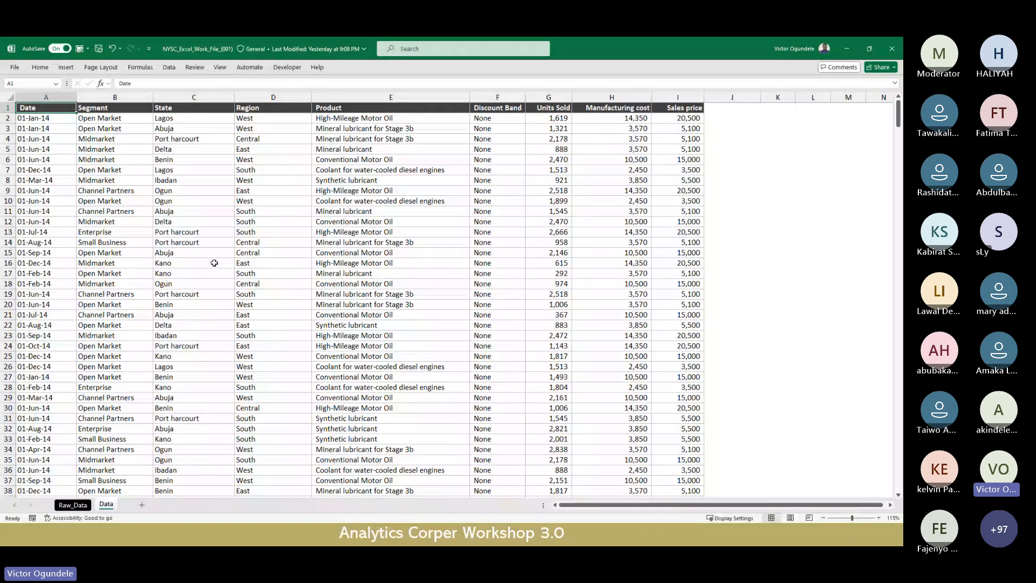
left_click(214, 262)
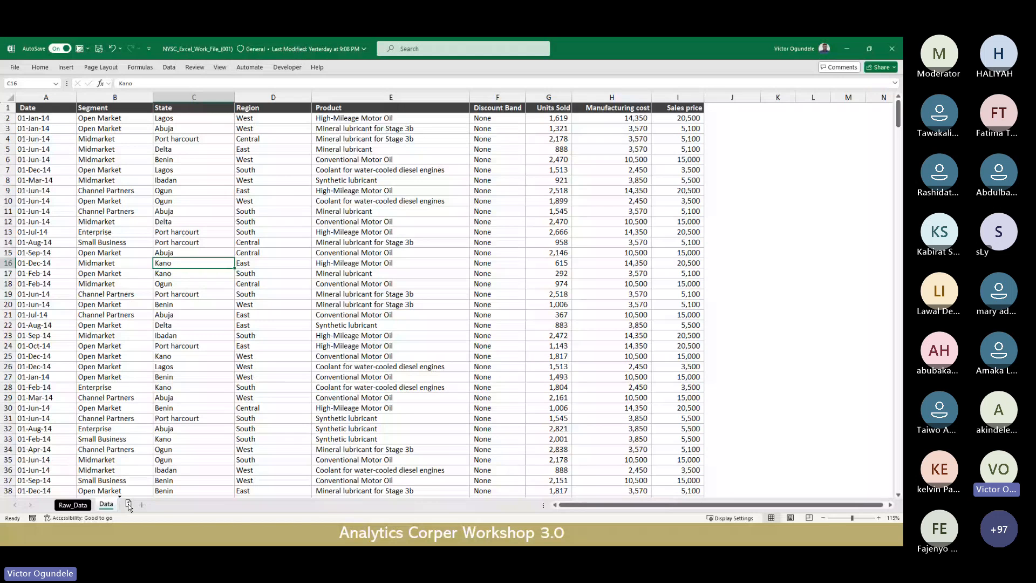
left_click(112, 504)
key("alt+Tab")
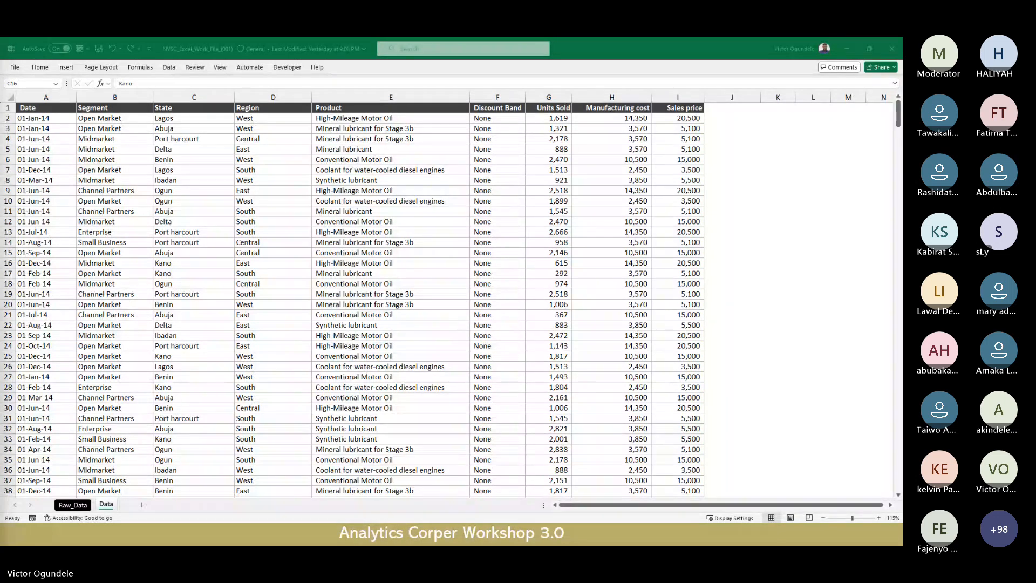
left_click(236, 379)
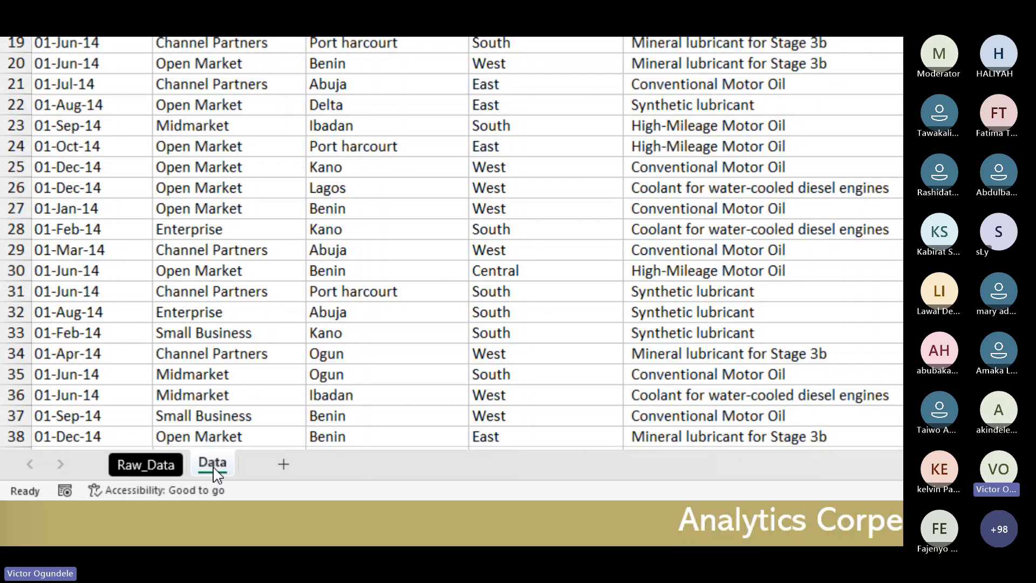
Duplicate the Data worksheet, placing the copy directly after the original.
right_click(216, 471)
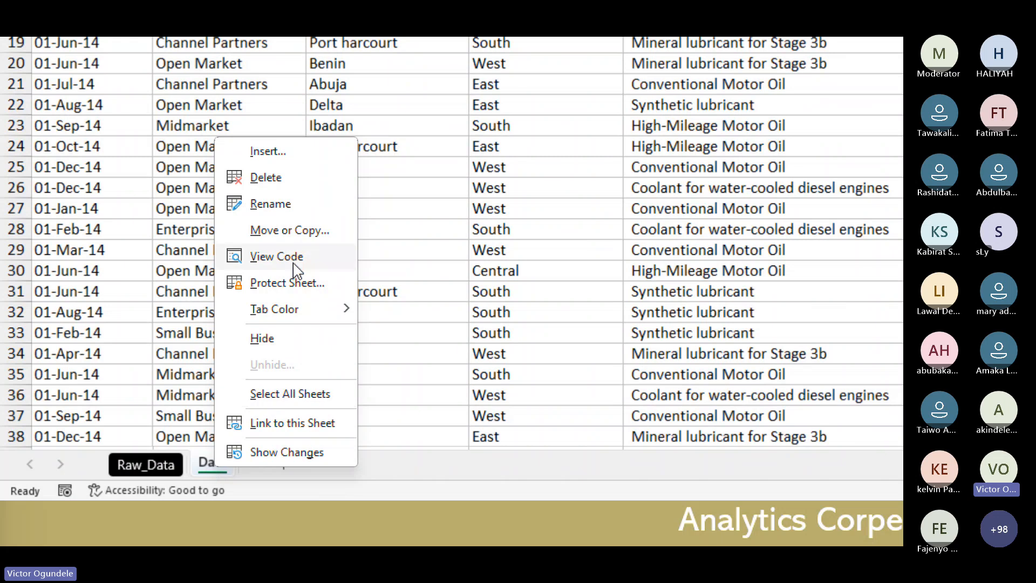
left_click(206, 459)
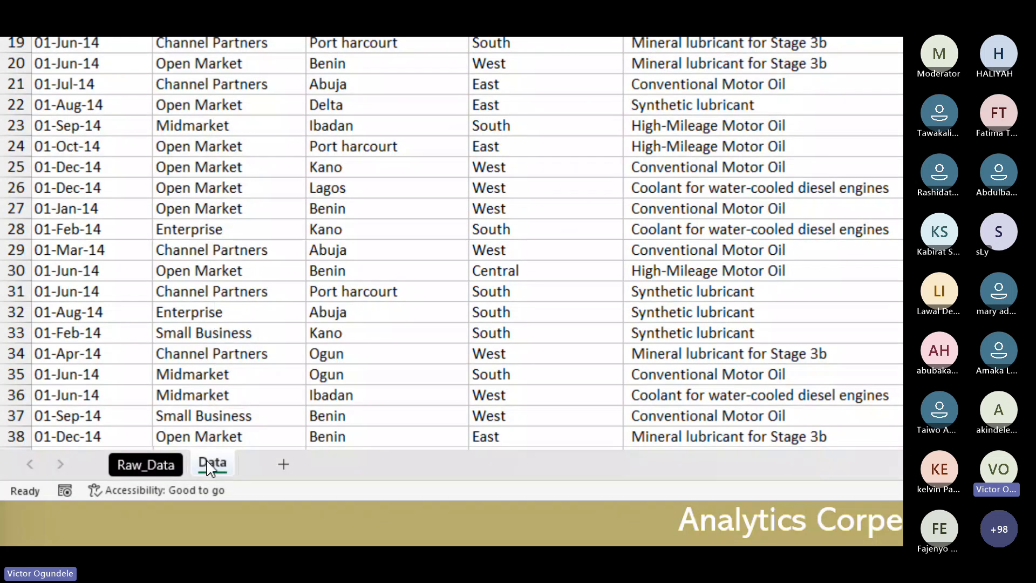
mouse_move(206, 458)
left_mouse_down()
mouse_move(221, 463)
mouse_move(241, 434)
mouse_move(316, 426)
mouse_move(242, 462)
mouse_move(258, 464)
mouse_move(256, 456)
left_mouse_up()
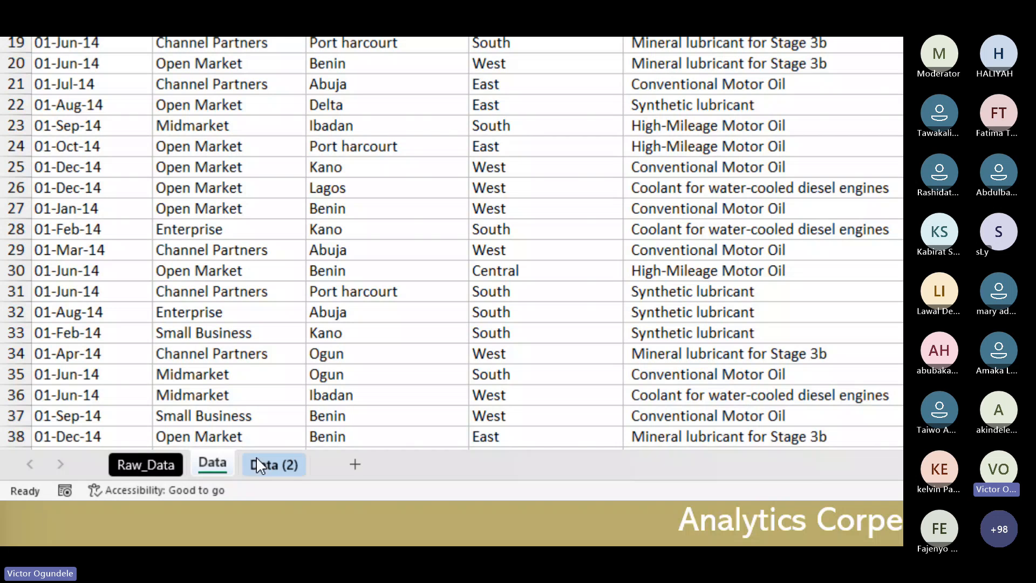
Rename the copied worksheet as Data_II.
double_click(296, 464)
left_click(297, 463)
key("BackSpace")
key("BackSpace")
key("BackSpace")
key("BackSpace")
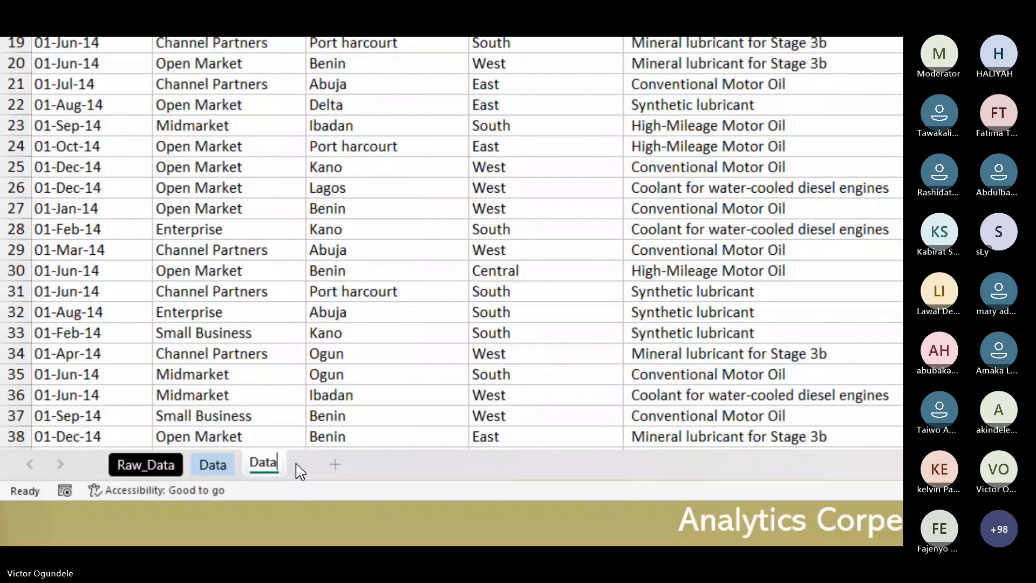
type("_II")
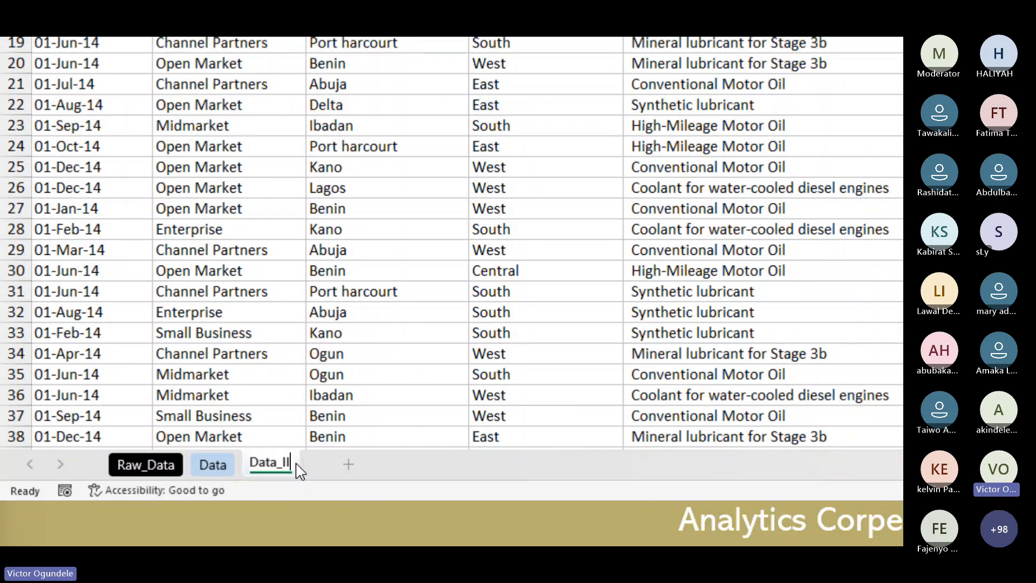
key("Return")
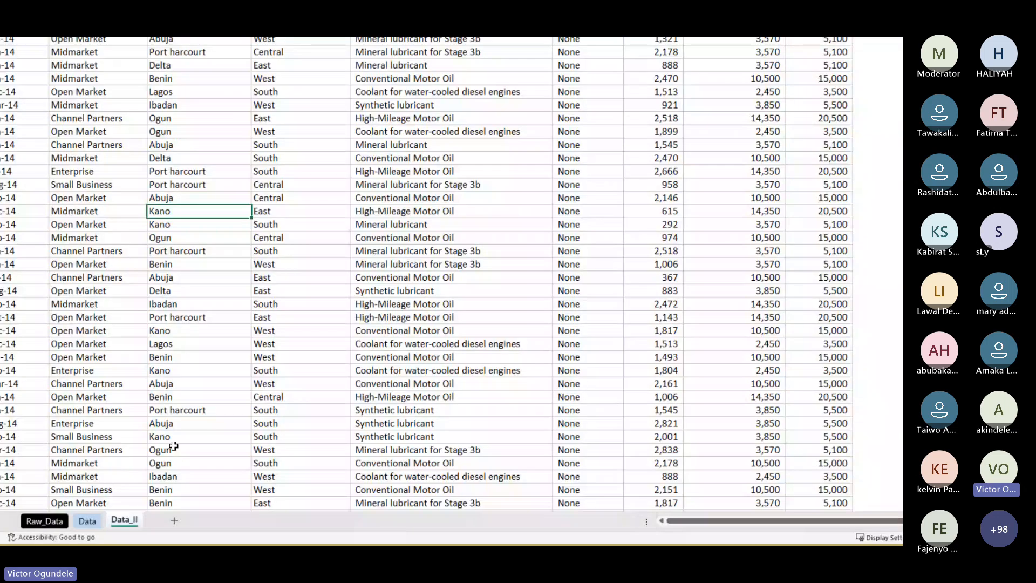
left_click(324, 128)
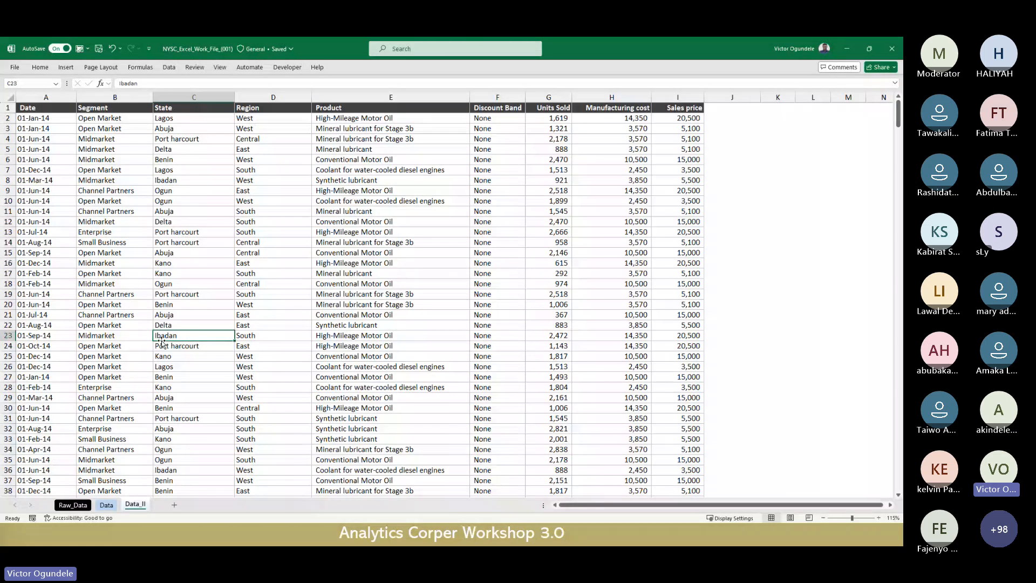
scroll(162, 343, "up", 2)
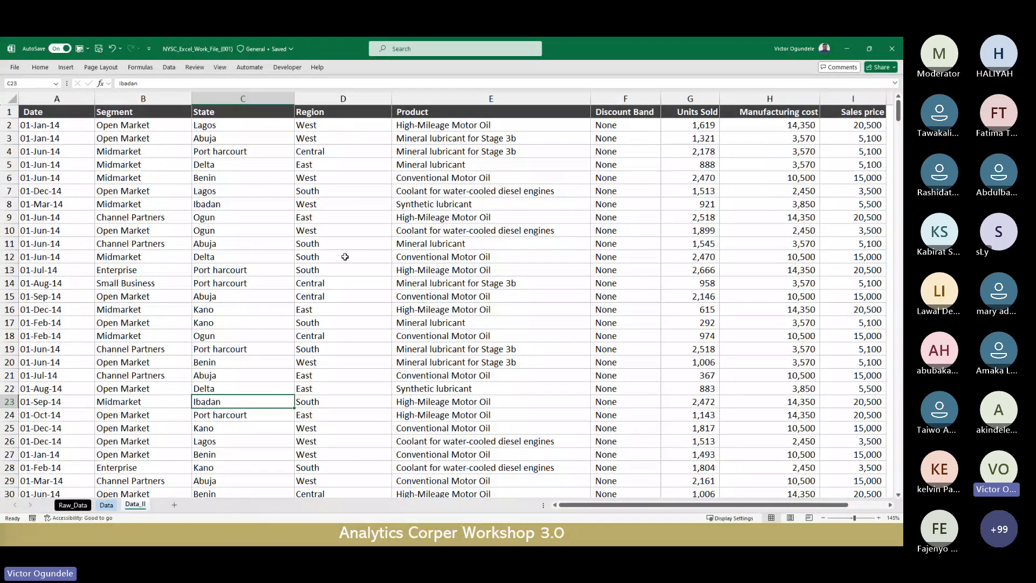
left_click(65, 116)
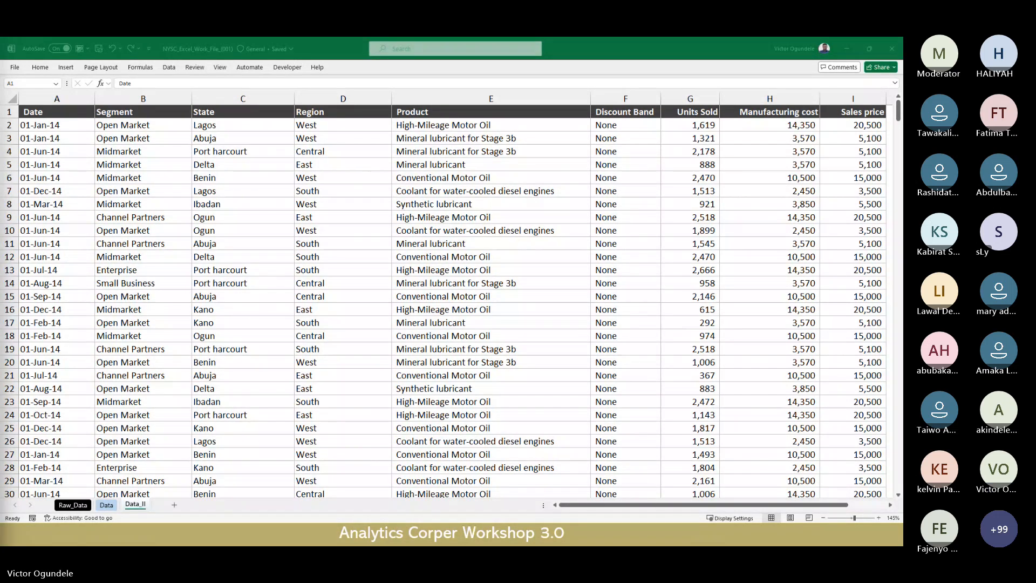
key("super+d")
key("super+d")
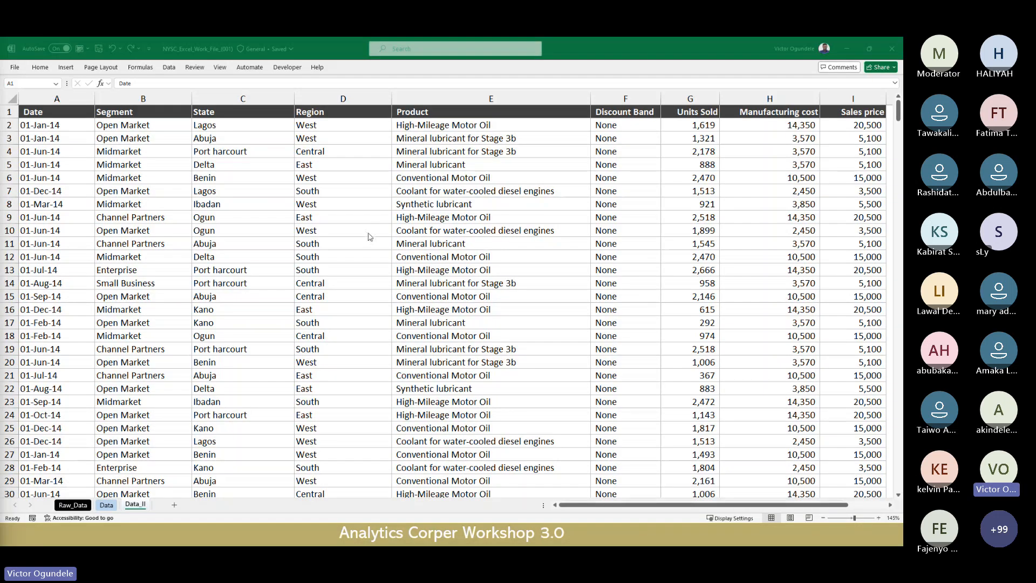
left_click(367, 233)
Keep the ribbon expanded and add filters to the header row of the Data_II table.
double_click(42, 67)
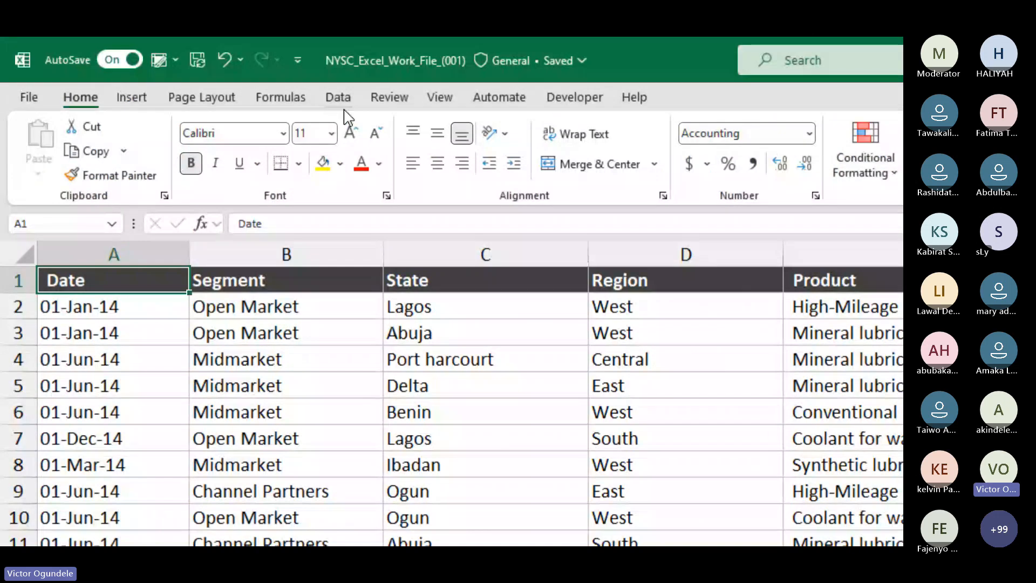
left_click(447, 103)
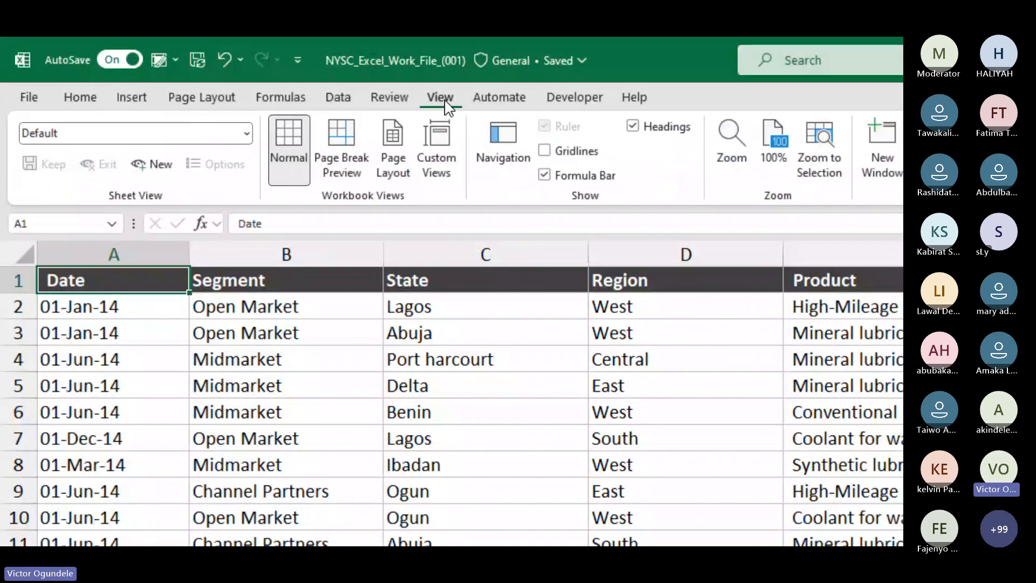
left_click(338, 98)
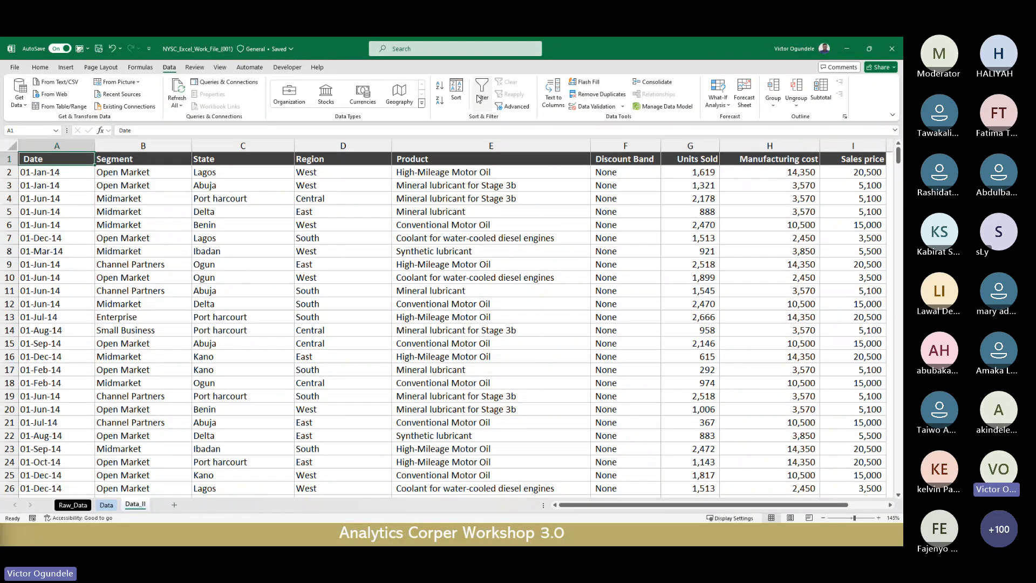
left_click(222, 159)
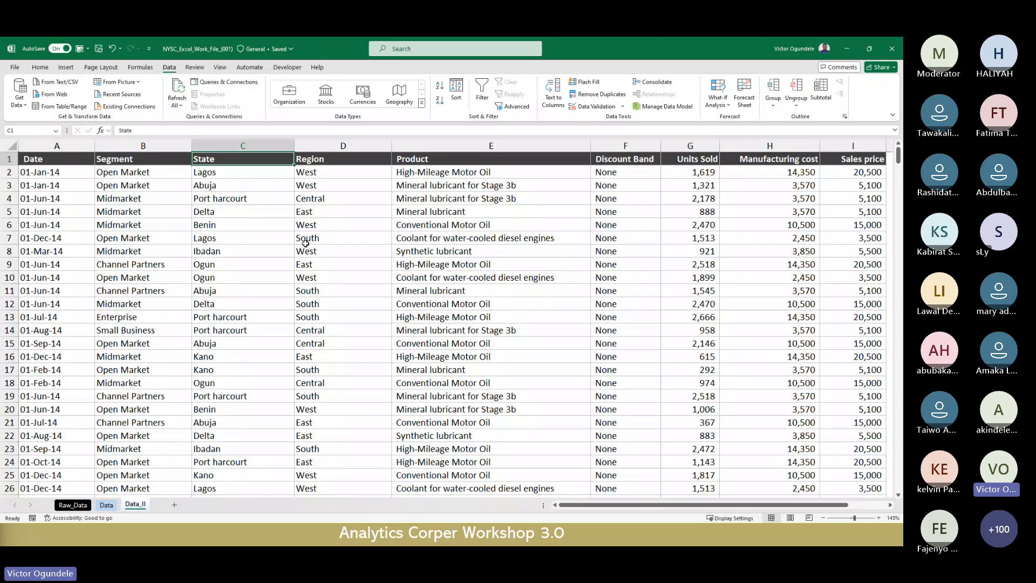
left_click(370, 157)
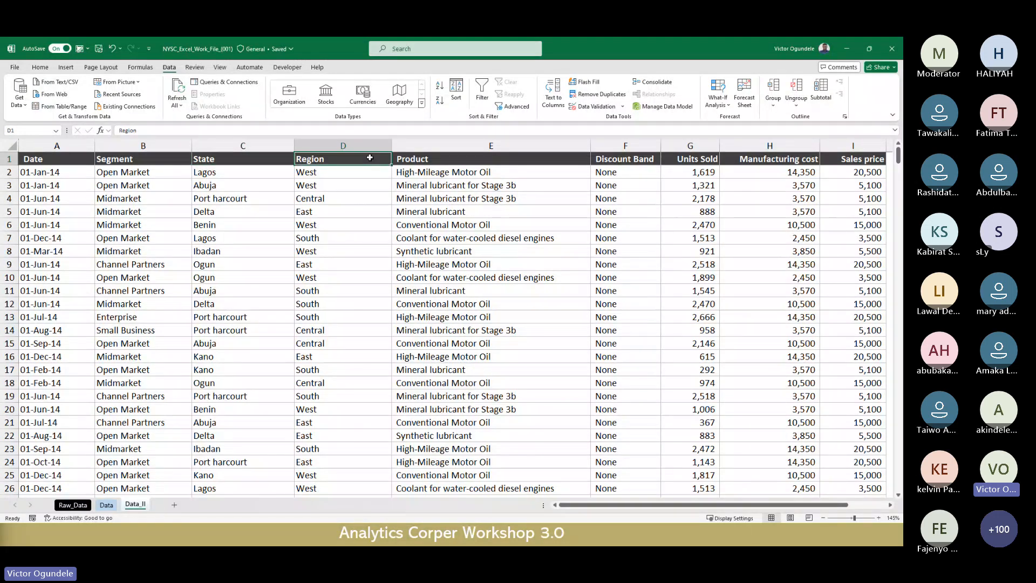
key("ctrl+shift+l")
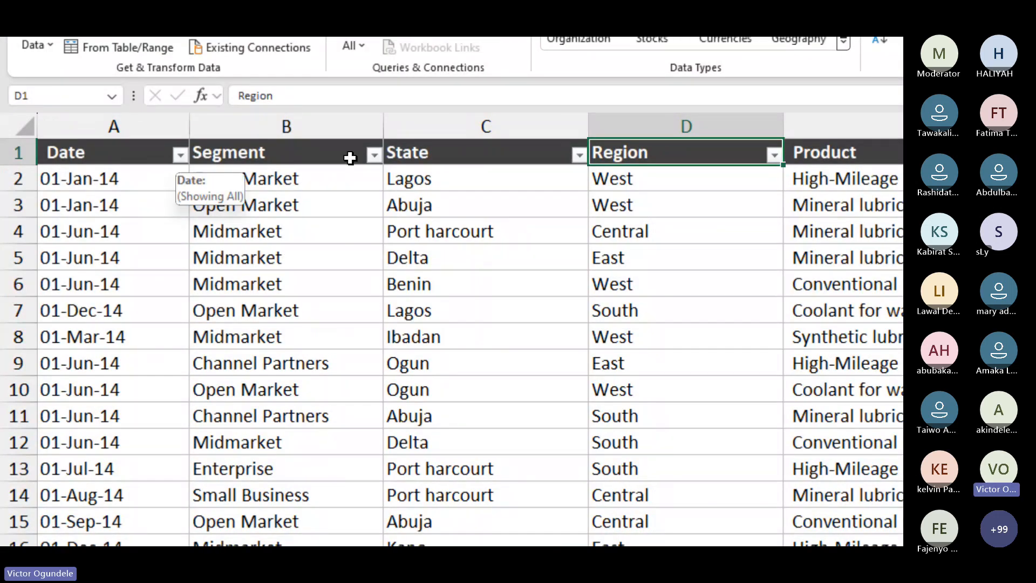
Remove the filters from the header row and apply them again.
left_click(322, 152)
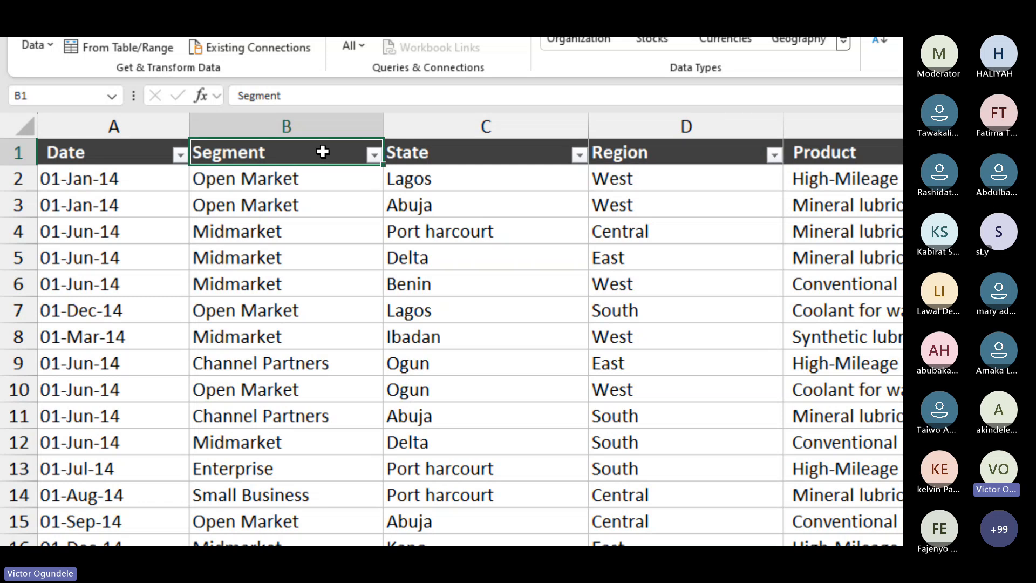
key("ctrl+shift+l")
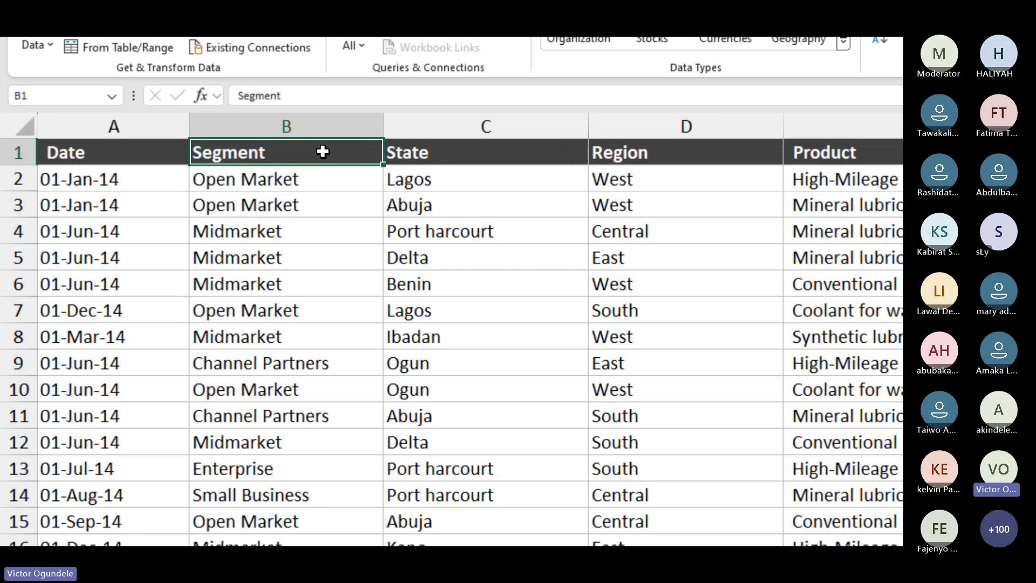
key("ctrl+shift+l")
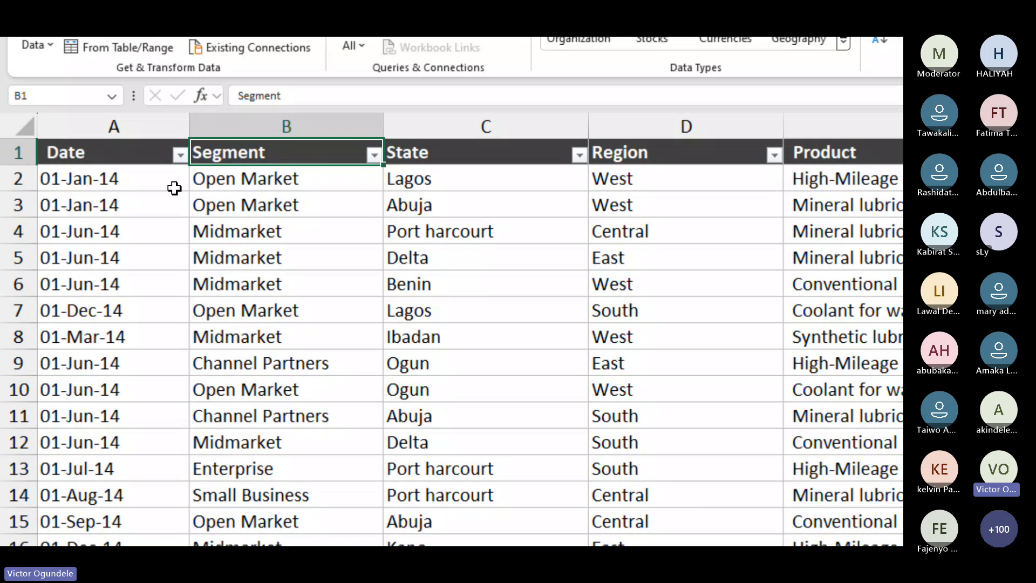
Examine the filter lists of the Date, Segment and State columns for inconsistent entries, keeping all values selected.
left_click(180, 156)
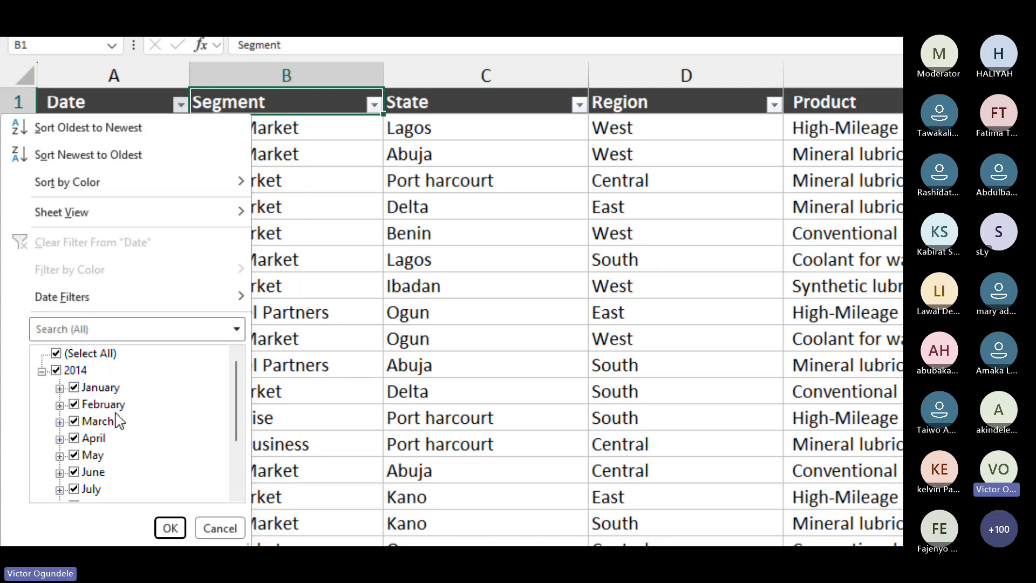
scroll(115, 416, "down", 3)
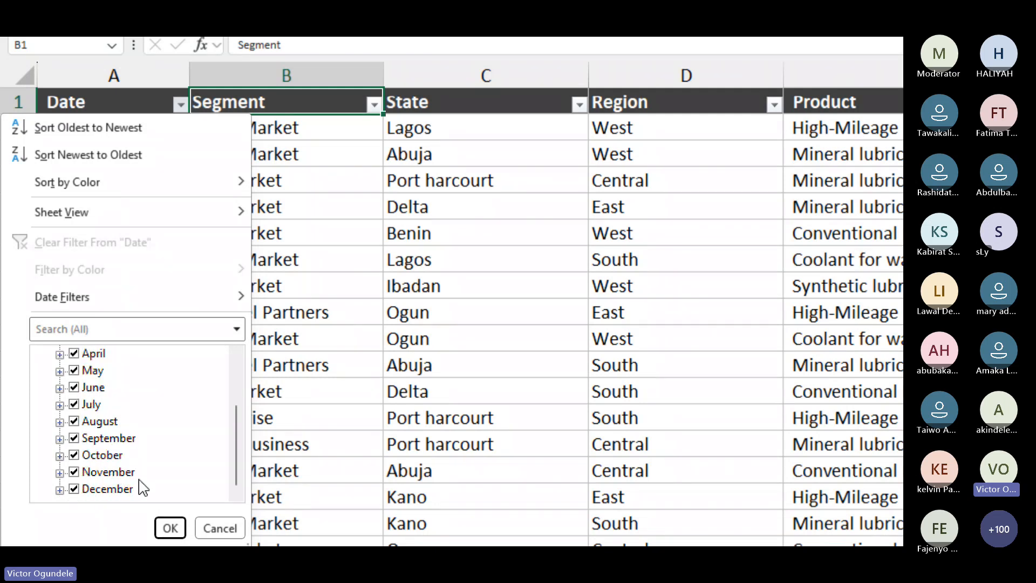
left_click(170, 479)
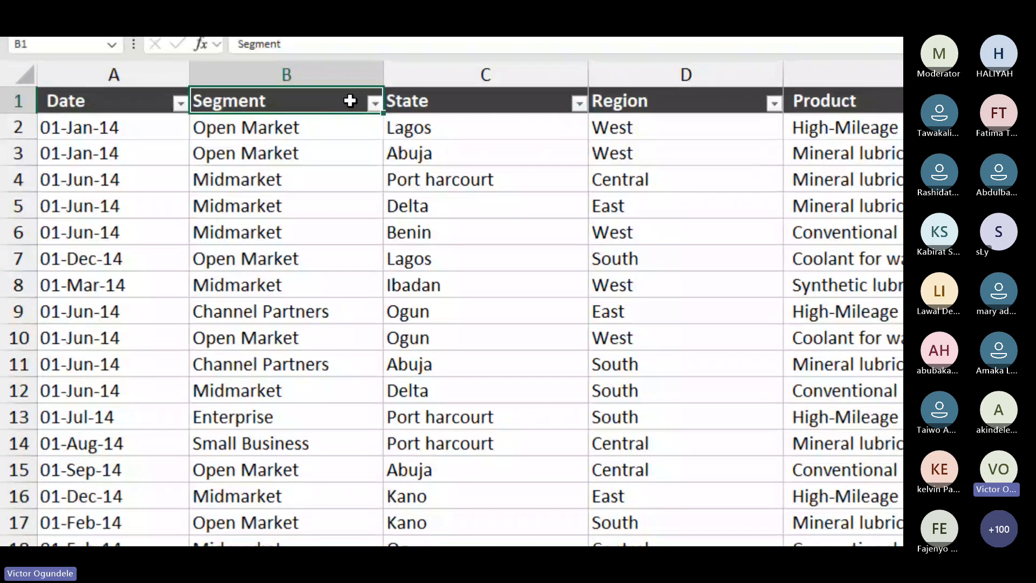
left_click(375, 103)
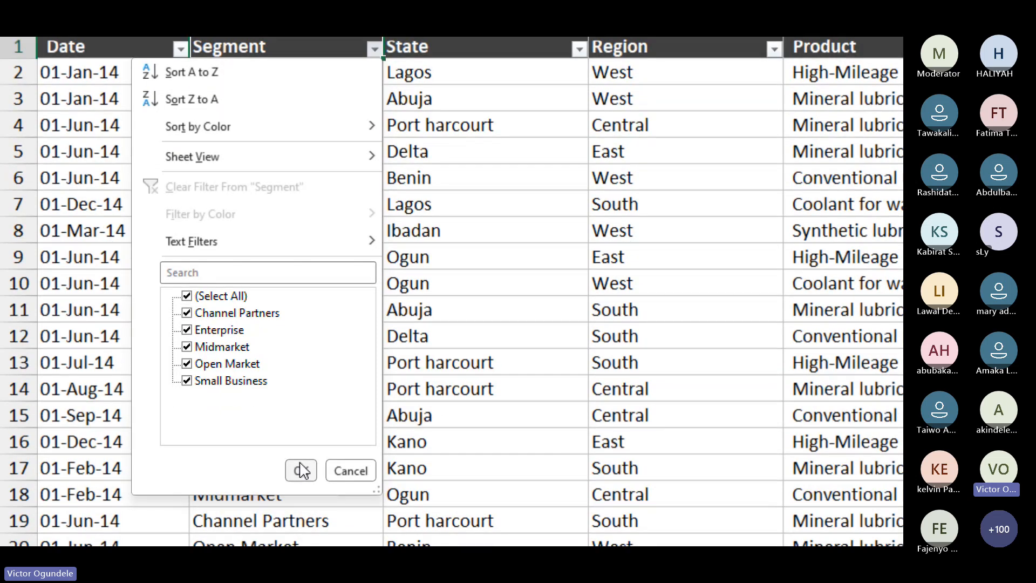
left_click(301, 470)
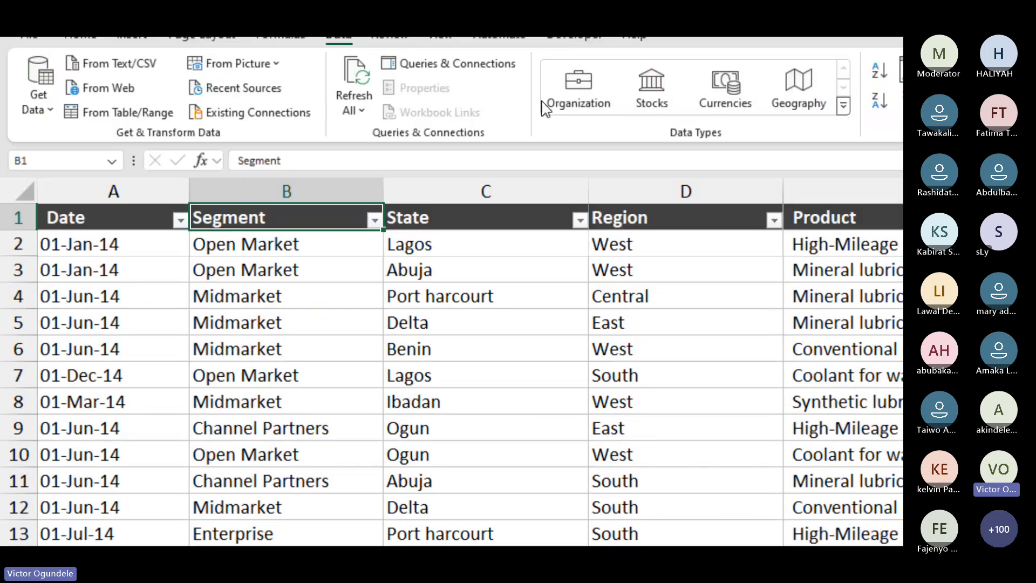
left_click(580, 220)
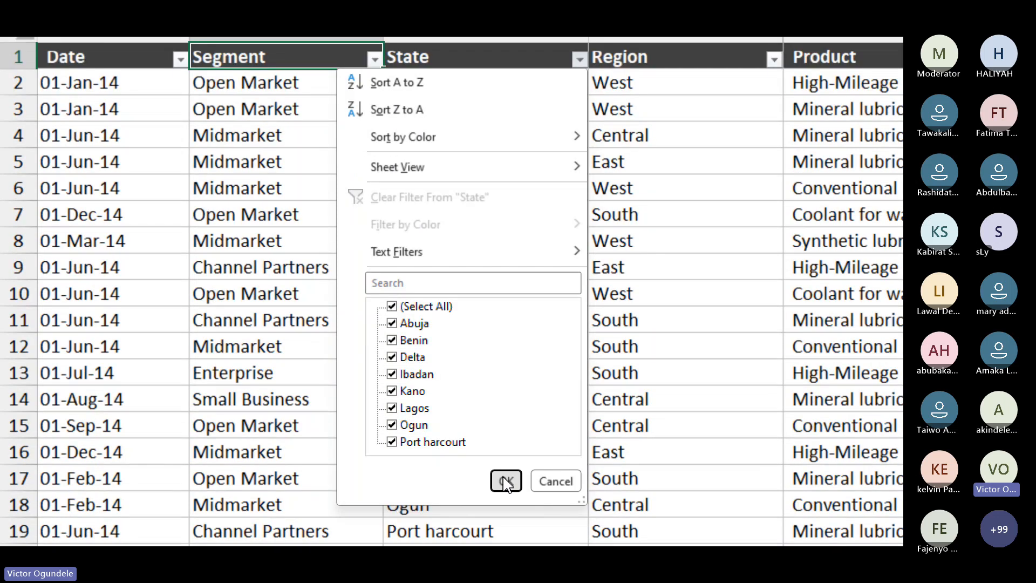
left_click(506, 482)
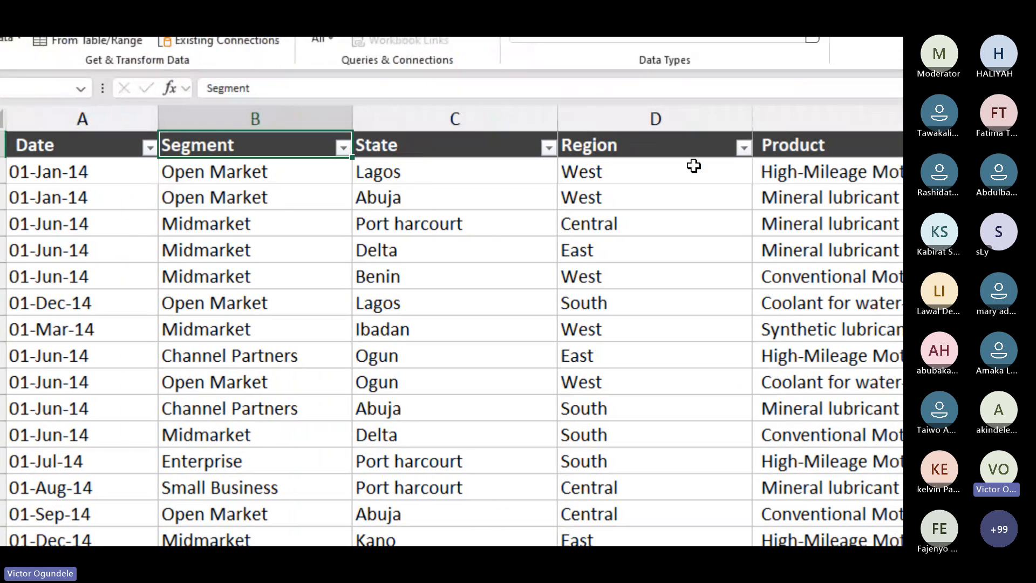
Check the filter lists of the Region, Product and Discount Band columns, leaving every value selected.
left_click(742, 151)
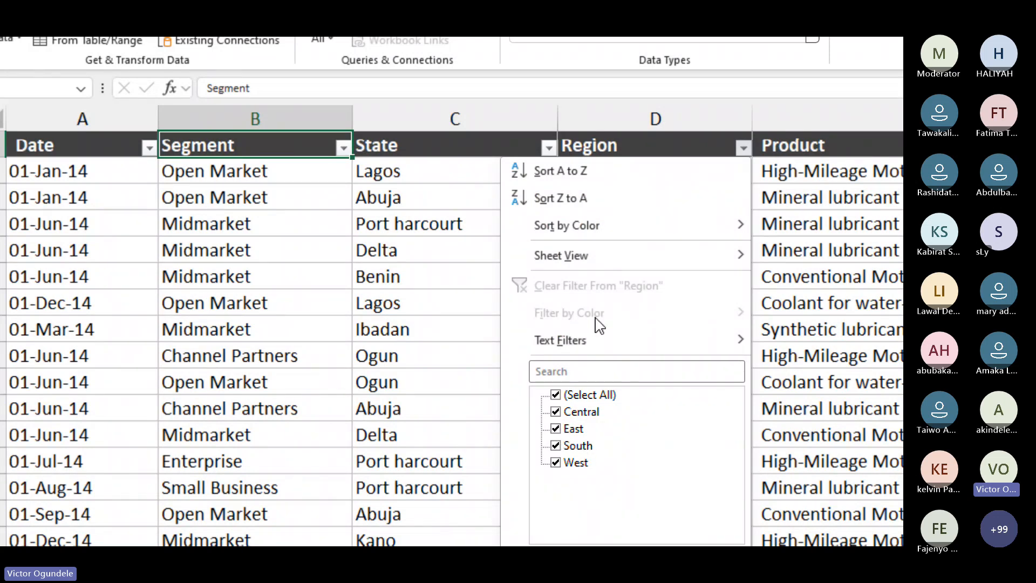
left_click(638, 140)
scroll(637, 141, "right", 1)
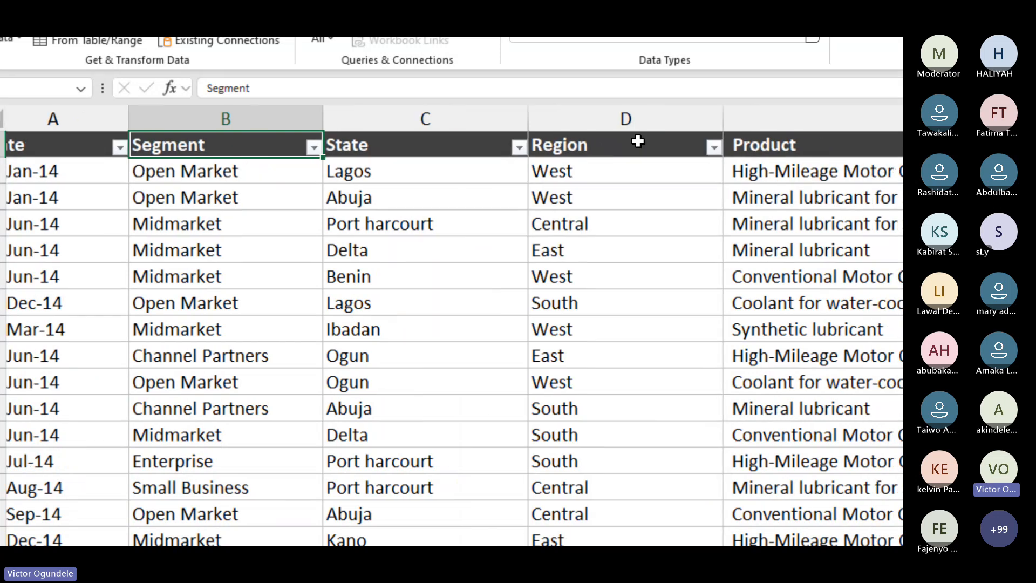
scroll(638, 141, "right", 3)
left_click(701, 146)
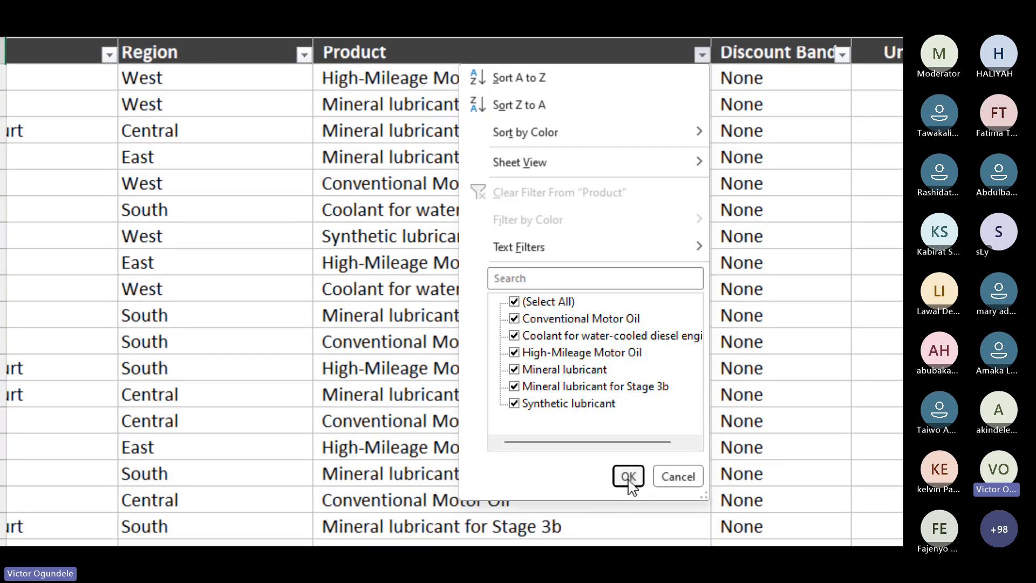
left_click(628, 506)
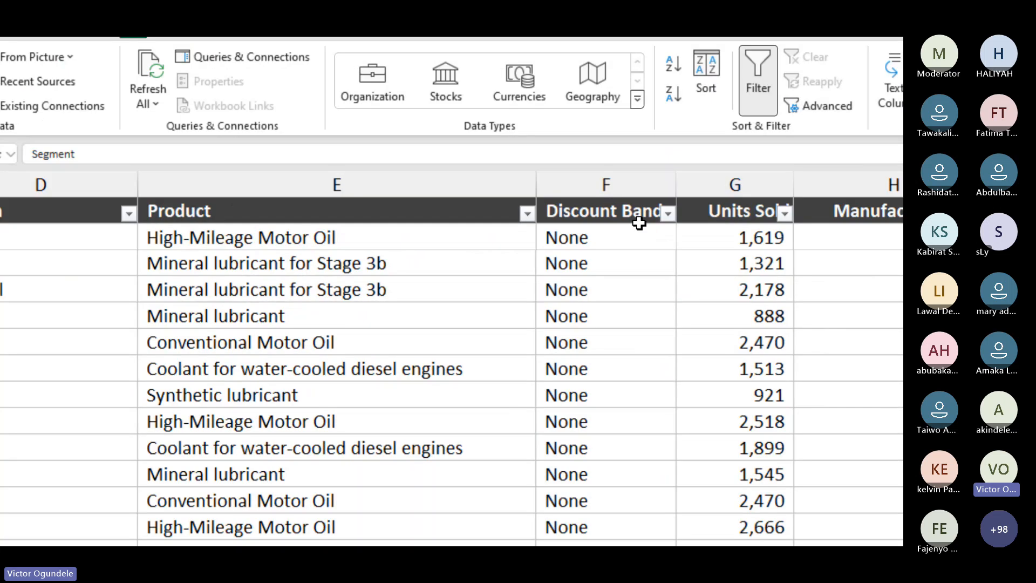
left_click(669, 217)
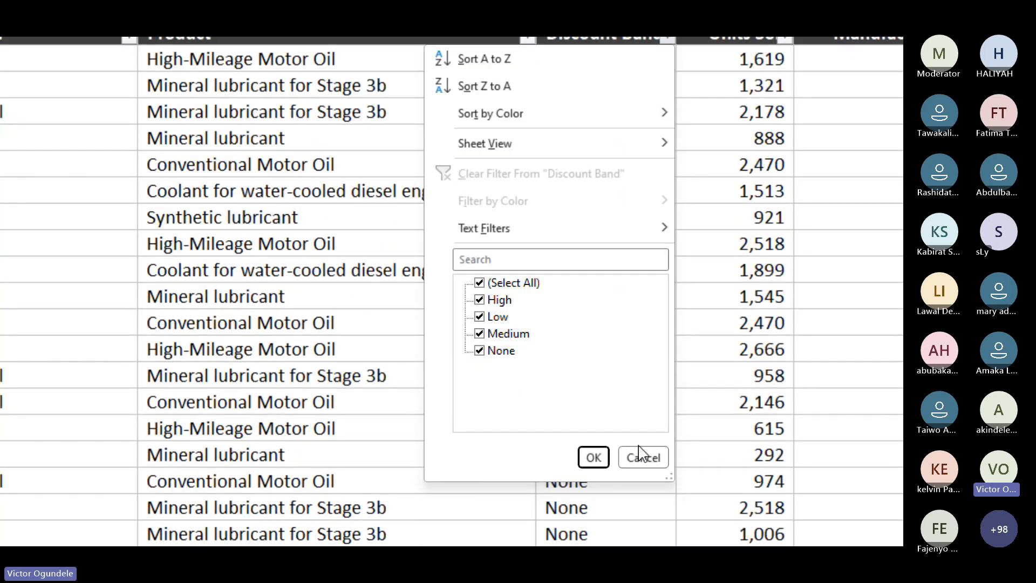
left_click(594, 457)
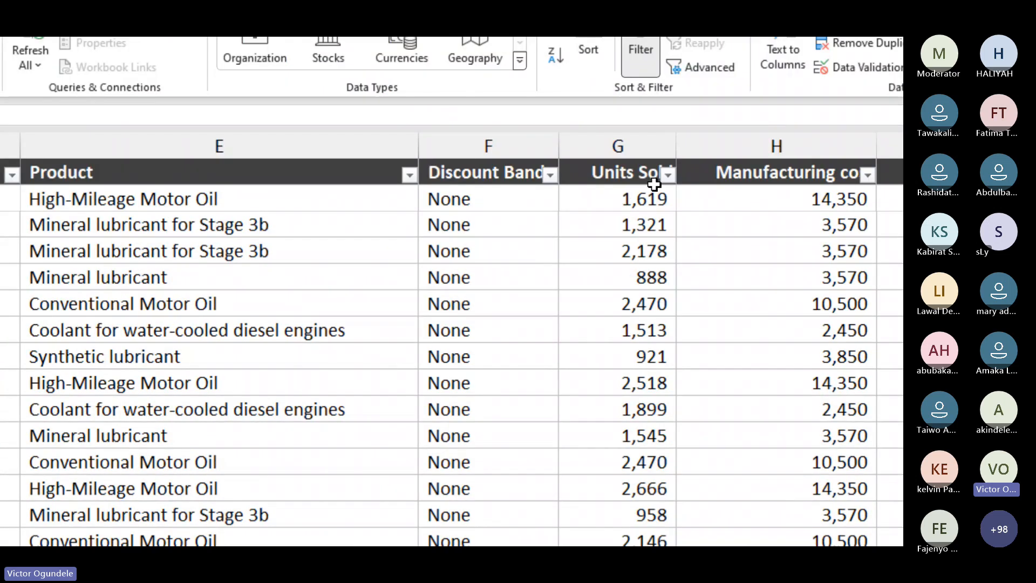
Check the filter lists of the Units Sold, Manufacturing cost and Sales price columns, leaving every value selected.
left_click(669, 173)
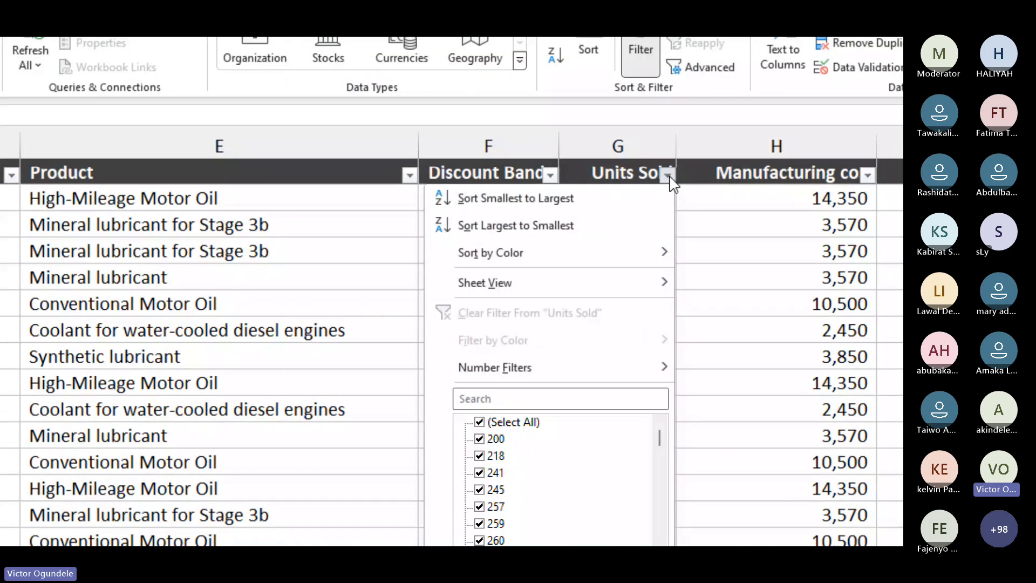
left_click(669, 181)
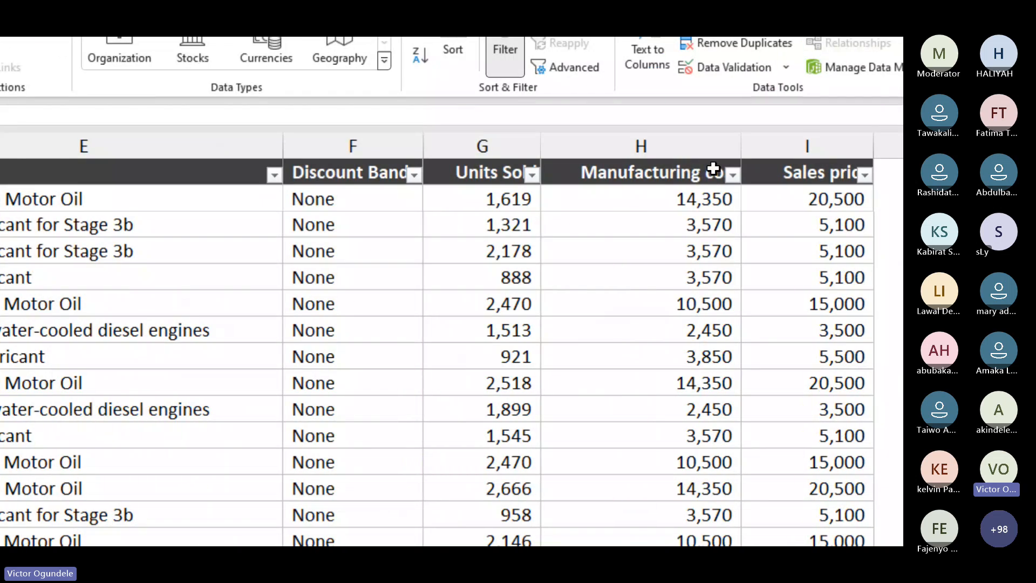
left_click(732, 176)
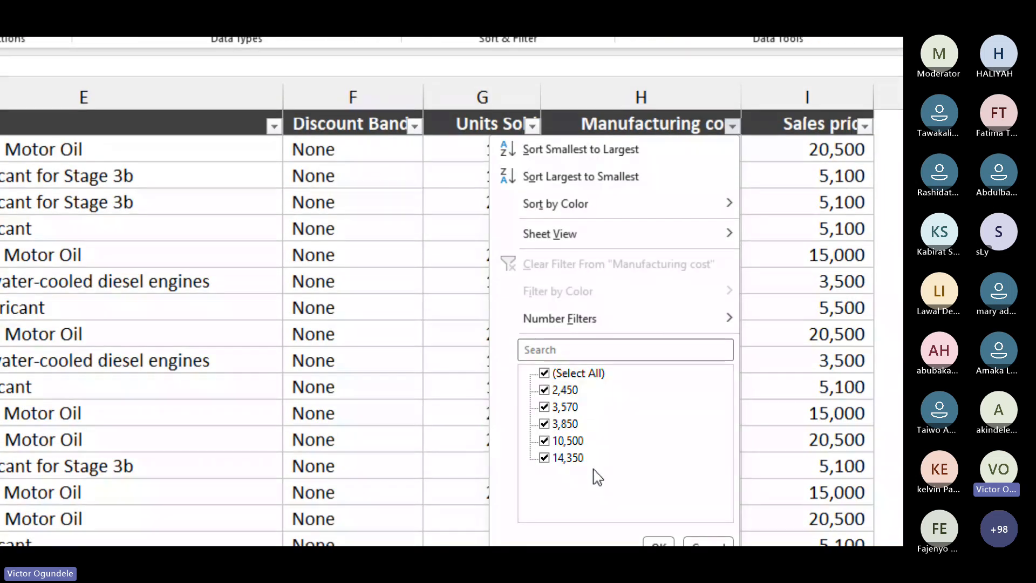
left_click(791, 160)
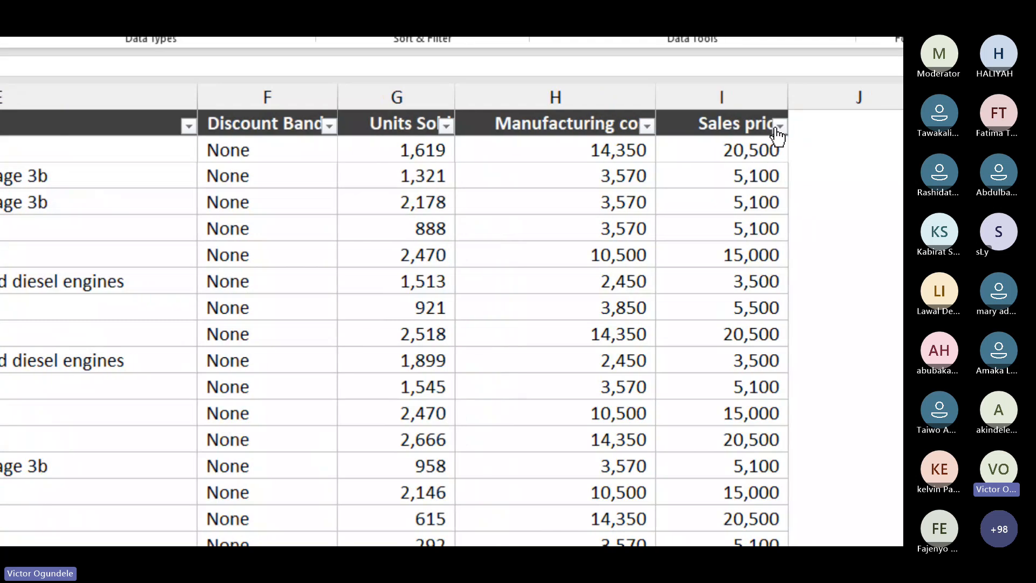
left_click(845, 126)
left_click(466, 331)
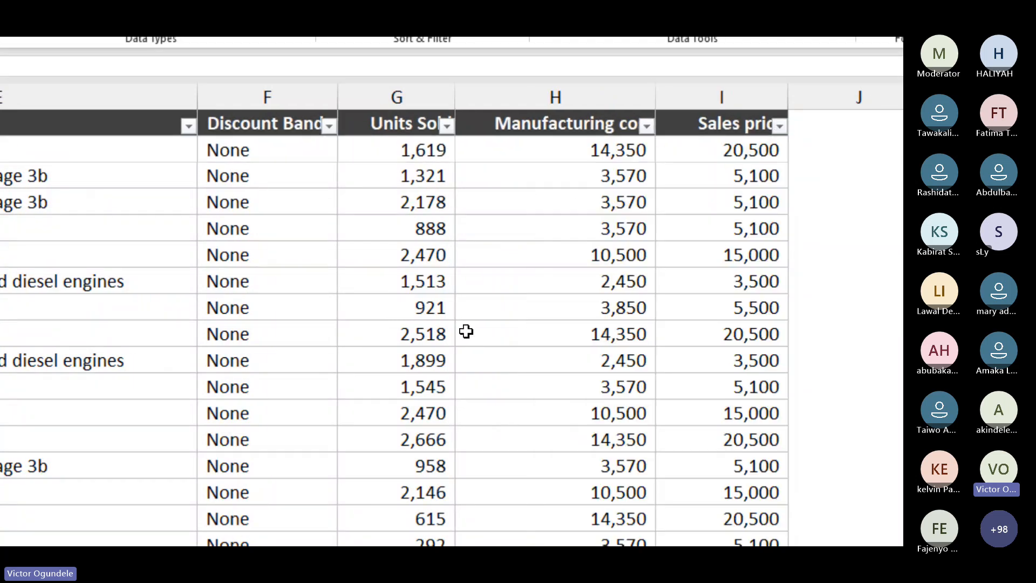
Select the data from the Segment header down to the last row to review its extent, and return to cell A1.
key("ctrl+shift+Right")
key("ctrl+shift+Down")
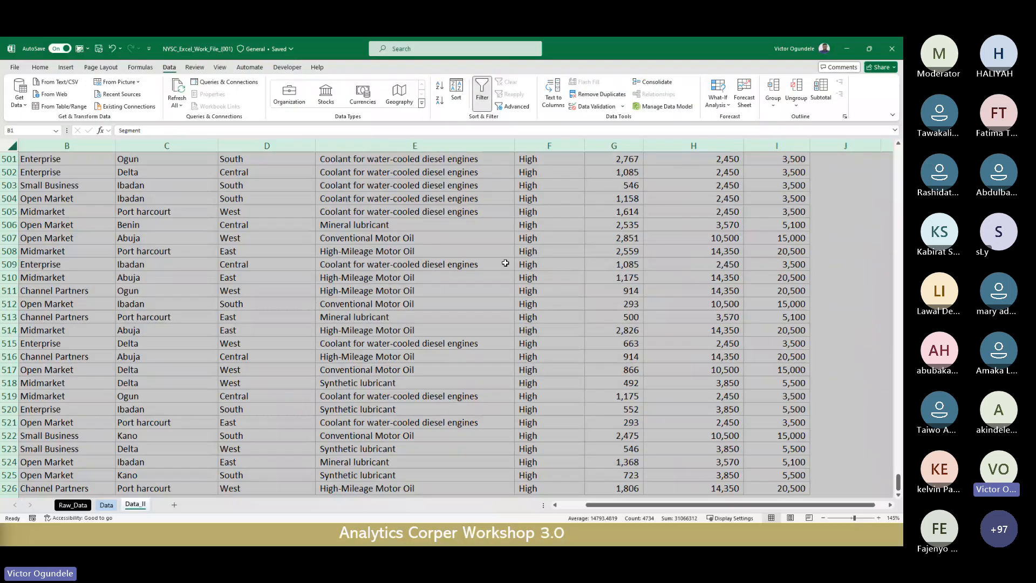
left_click(247, 248)
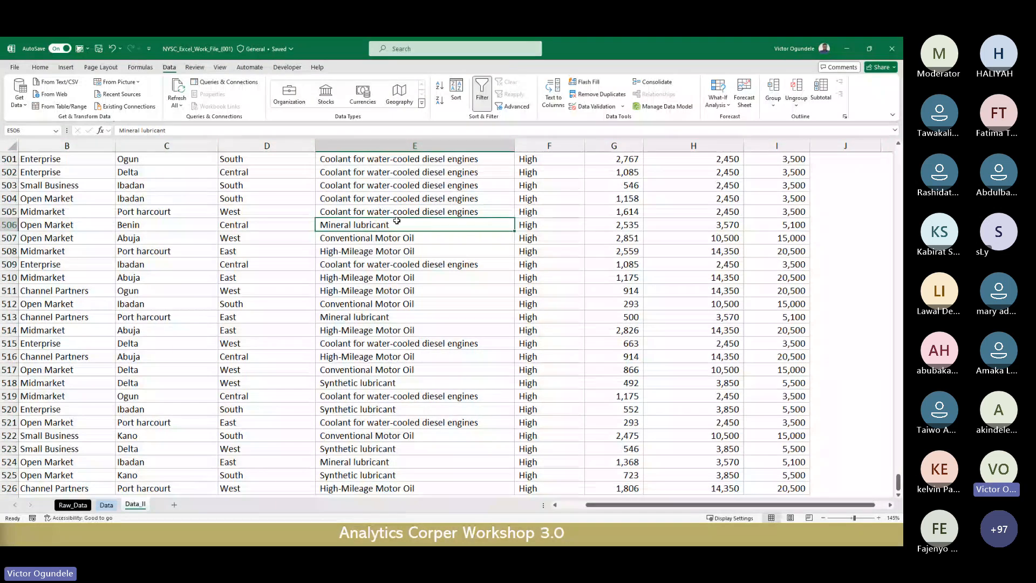
key("ctrl+Home")
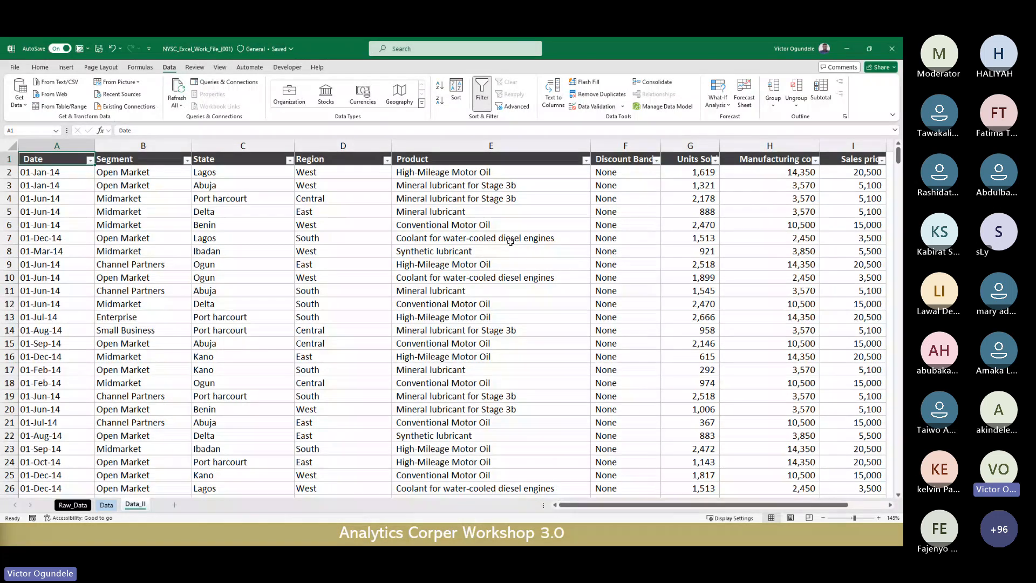
Remove the filters from the header row of the Data_II sheet.
scroll(511, 241, "right", 2)
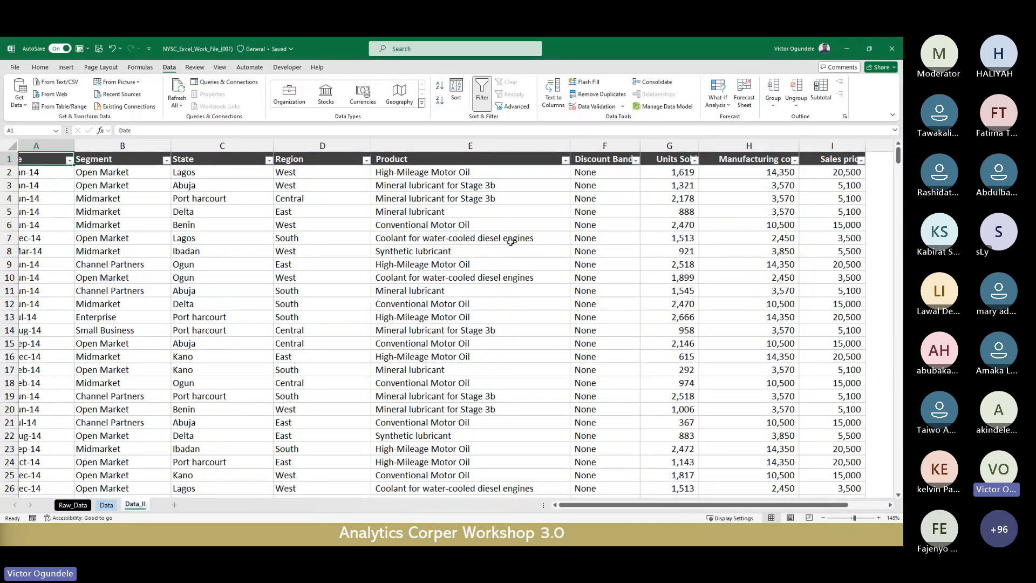
scroll(511, 242, "right", 1)
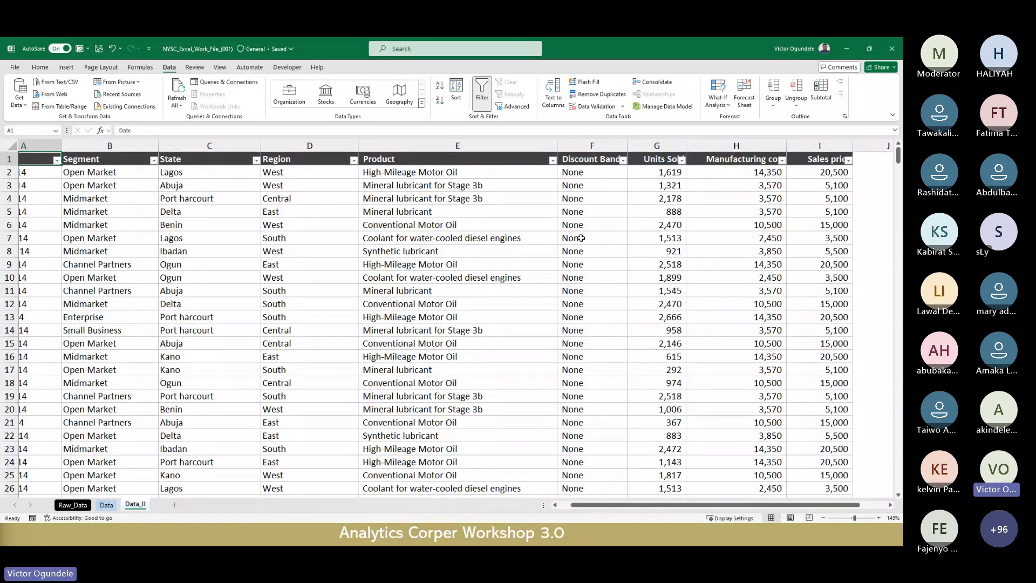
scroll(580, 238, "right", 3)
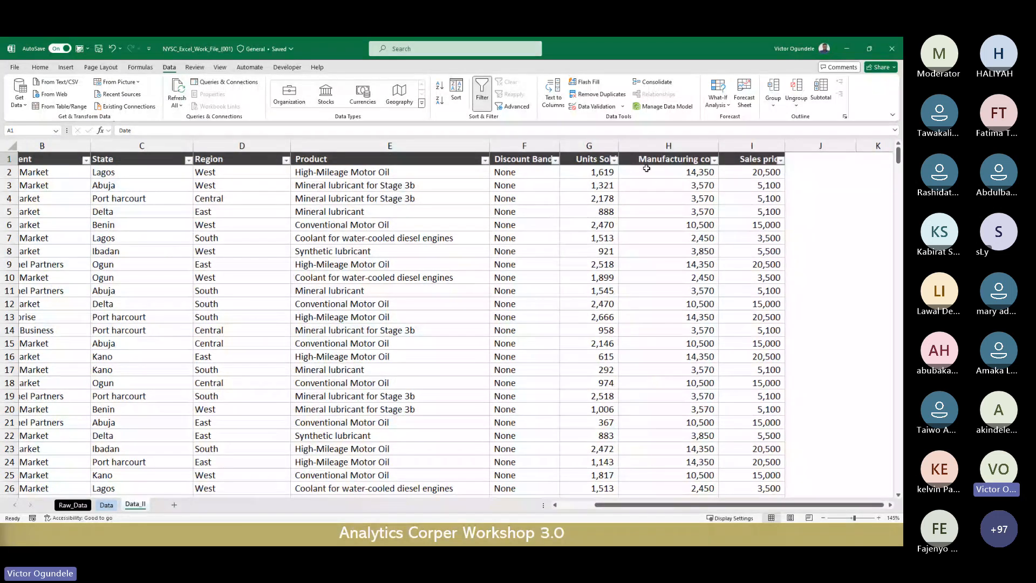
left_click(646, 164)
key("ctrl+shift+l")
key("Left")
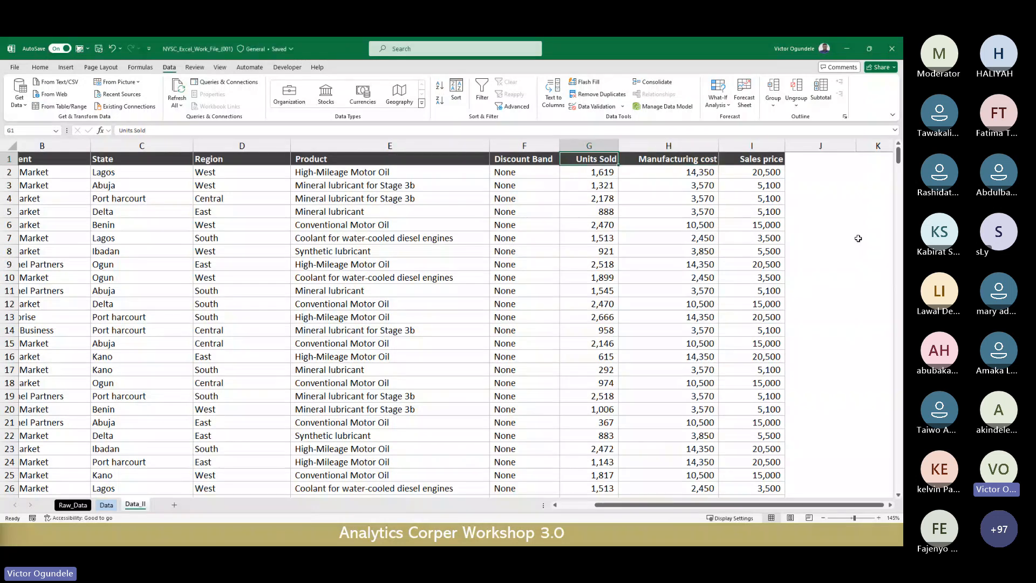
key("Right")
key("Right")
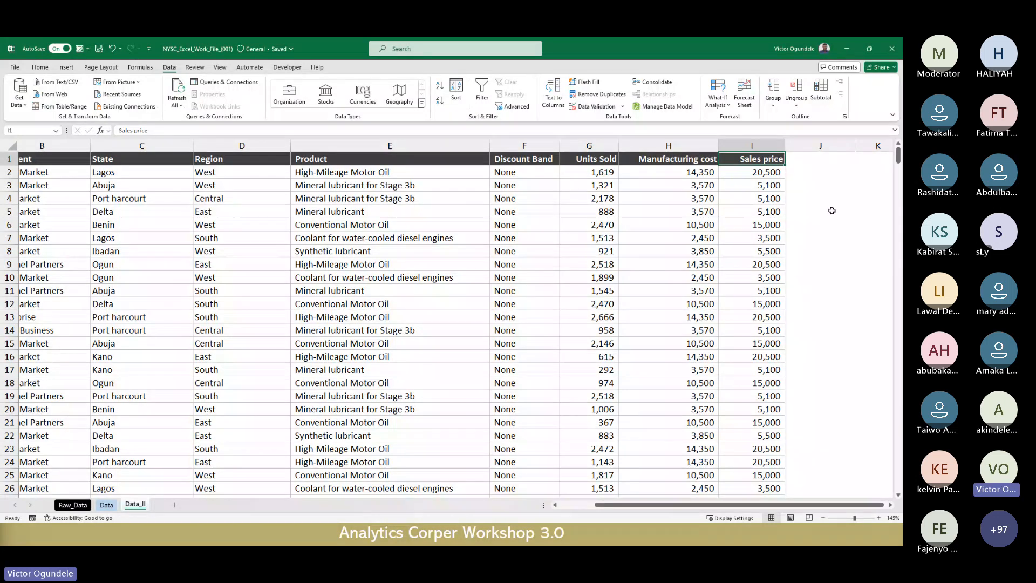
Copy the header formatting from Sales price into cell J1 and title the new column Revenue.
left_click(804, 162)
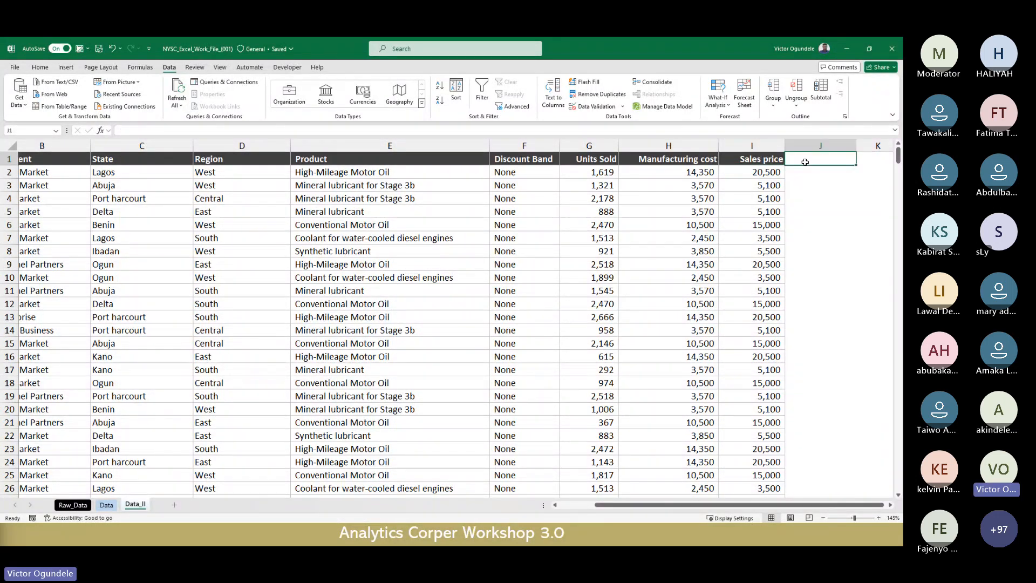
key("ctrl+r")
scroll(777, 232, "right", 1)
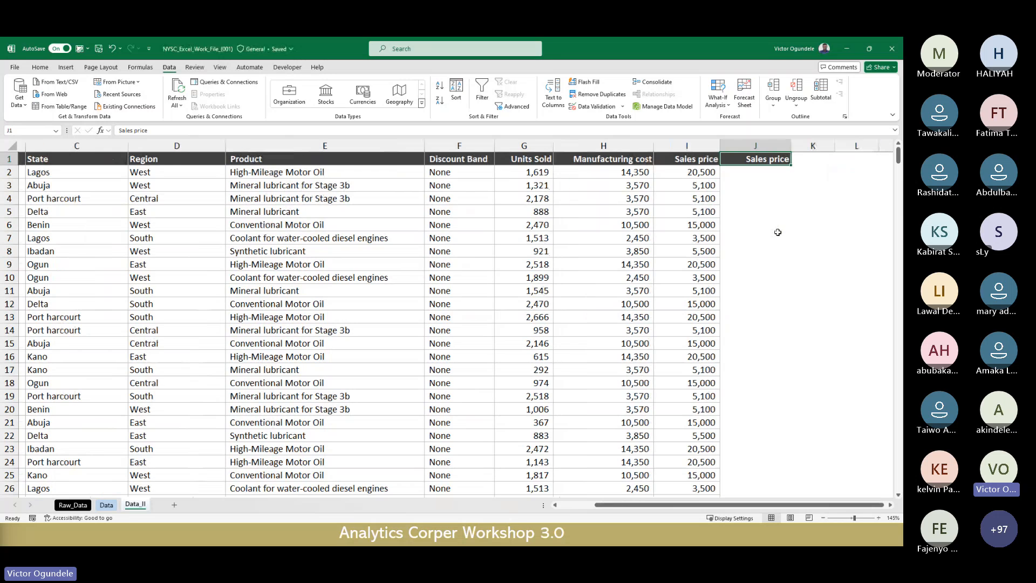
scroll(777, 232, "right", 1)
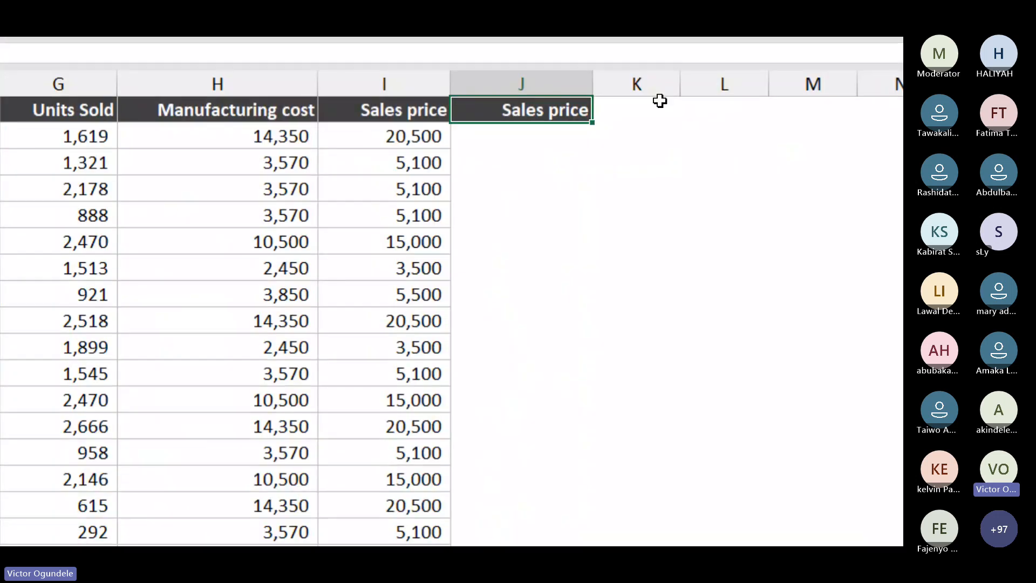
type("Reve")
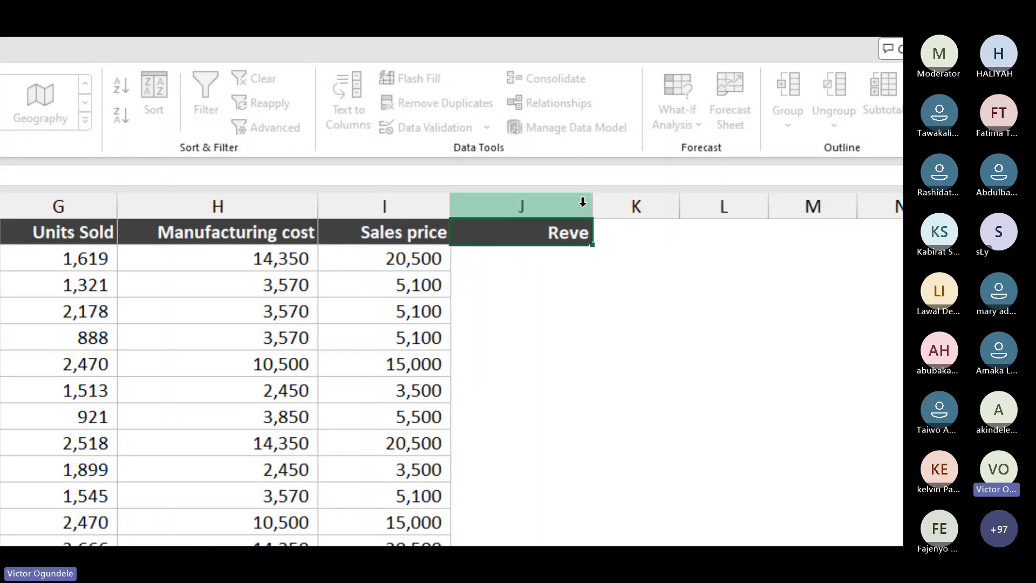
type("nue")
key("Return")
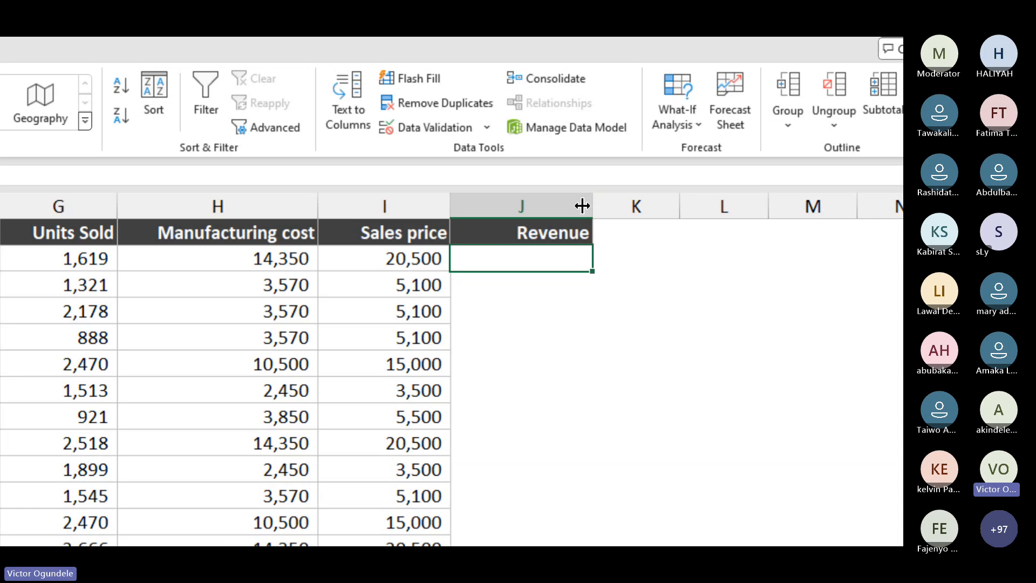
Enter a formula in cell J2 that multiplies Units Sold by Sales price, =G2*I2.
type("=")
key("Left")
key("Left")
key("Left")
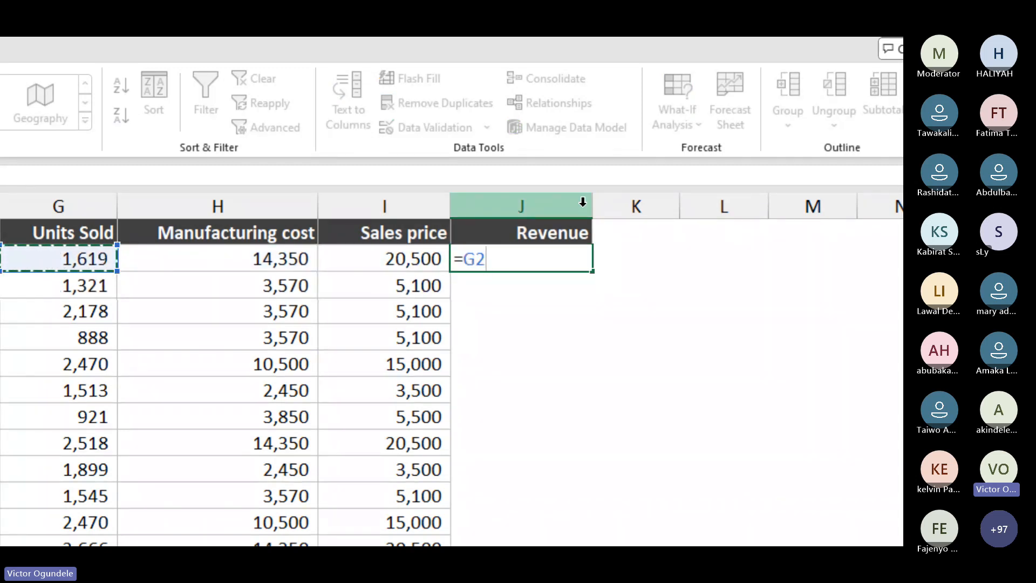
type("*")
key("Left")
key("ctrl+Return")
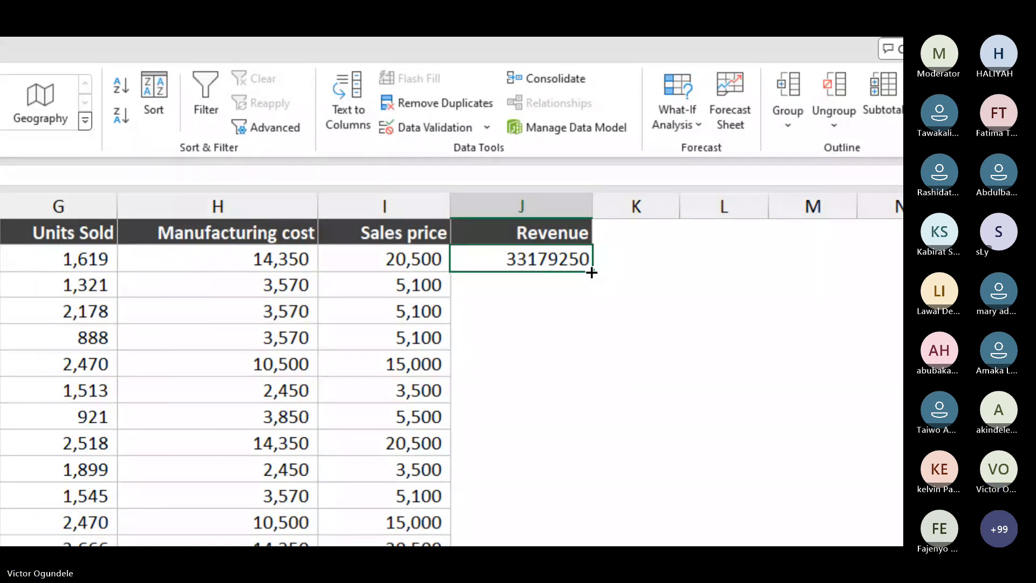
Clear the revenue formula from J2 and overwrite the Revenue header in J1 with the blank cell K1.
key("Delete")
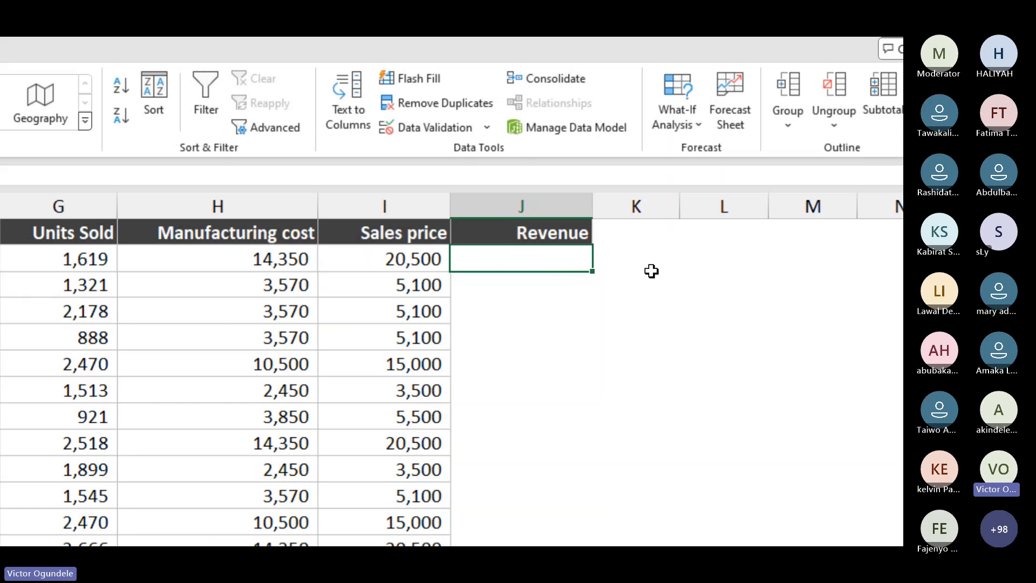
key("Right")
key("Up")
key("ctrl+c")
key("Left")
key("ctrl+v")
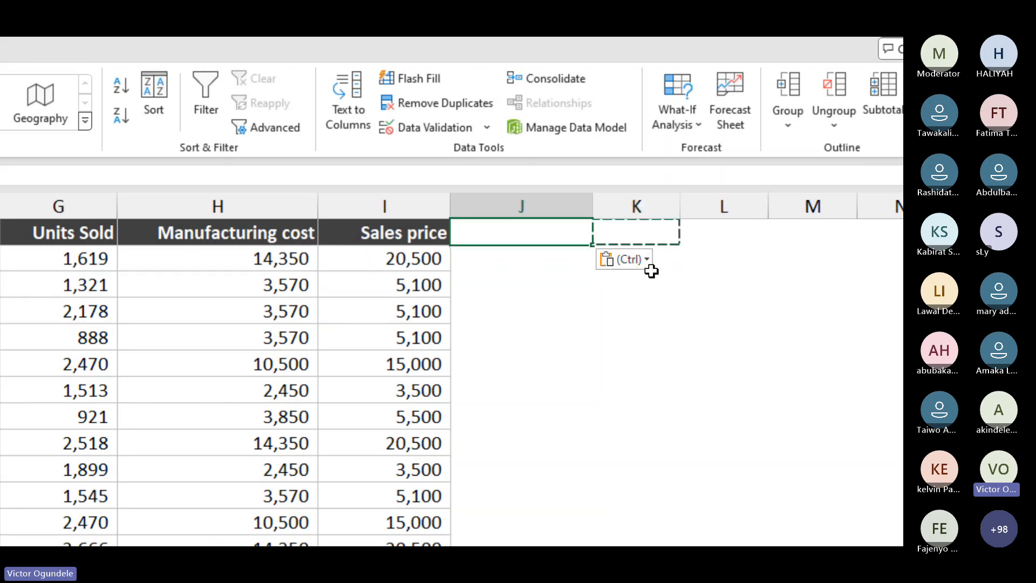
key("Escape")
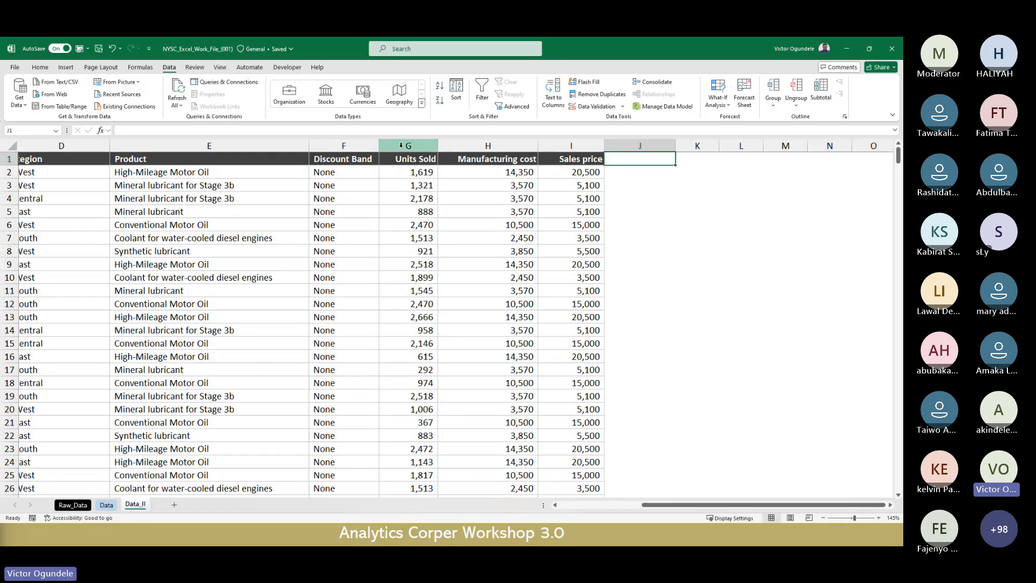
left_click(238, 207)
scroll(238, 208, "left", 5)
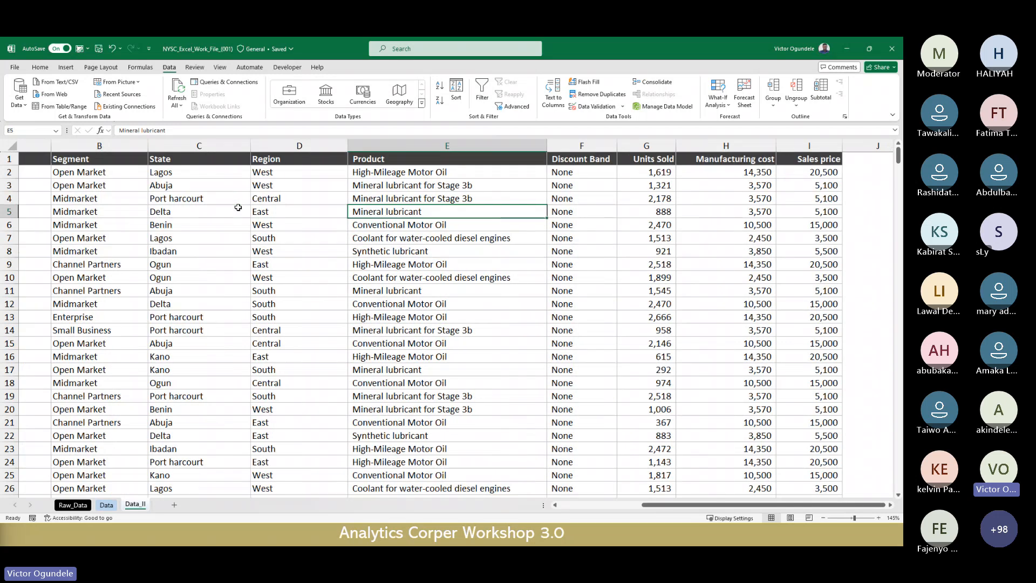
scroll(238, 208, "up", 1)
scroll(238, 208, "up", 1)
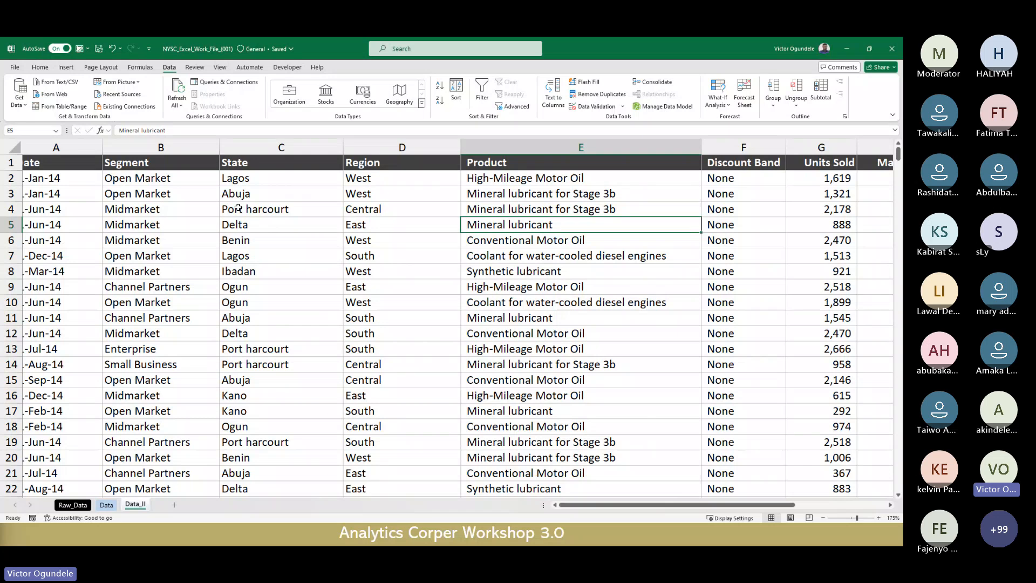
left_click(338, 261)
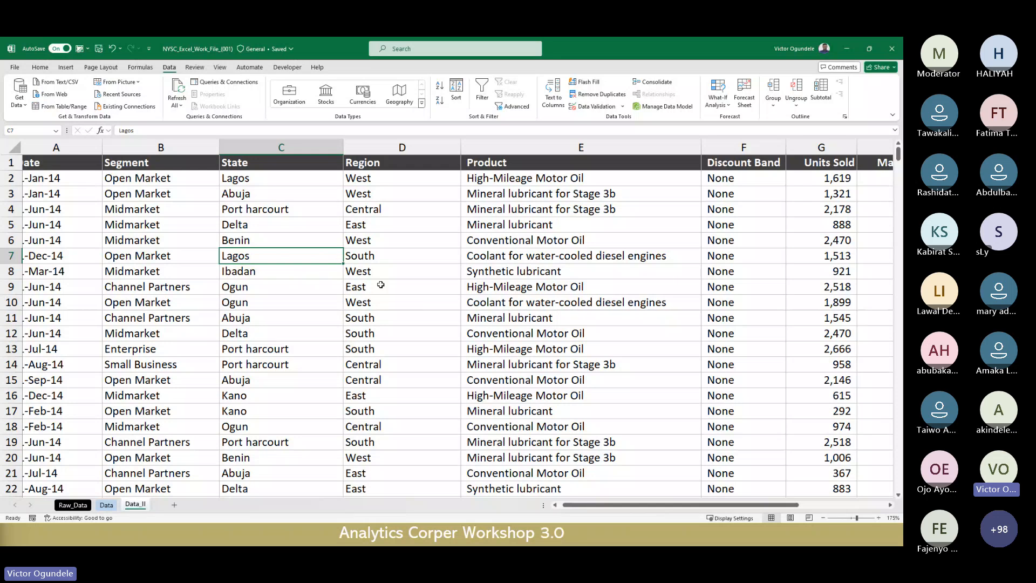
left_click(406, 298)
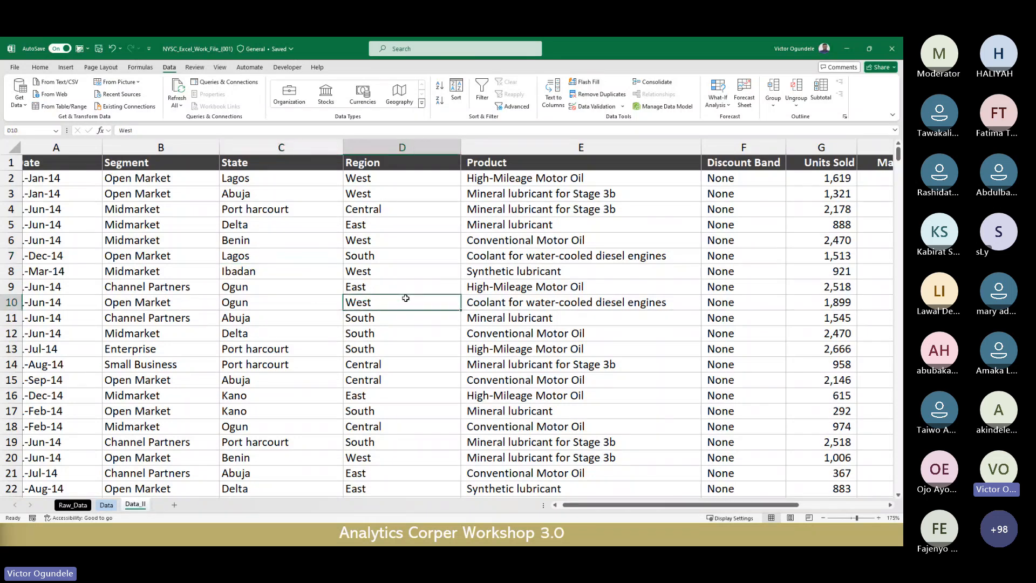
scroll(406, 299, "down", 2)
scroll(405, 298, "down", 1)
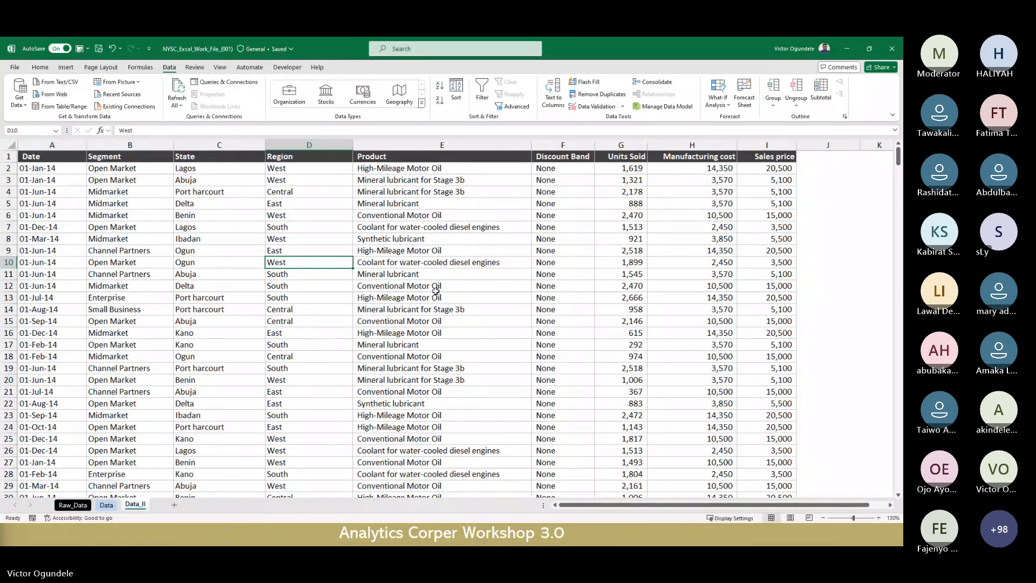
Convert the data range A1:I526 into an Excel table, keeping the option that the table has headers.
left_click(187, 224)
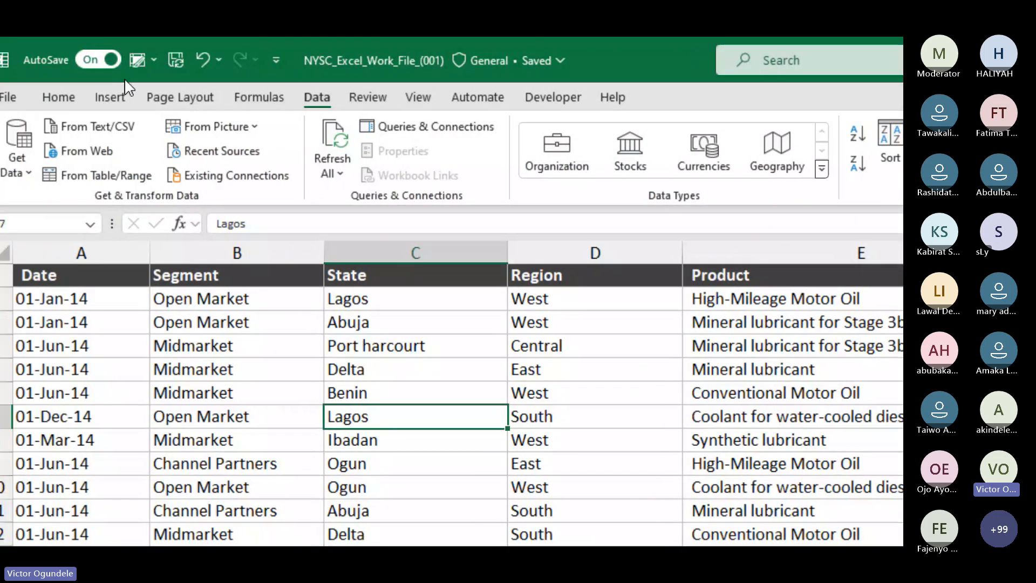
left_click(116, 98)
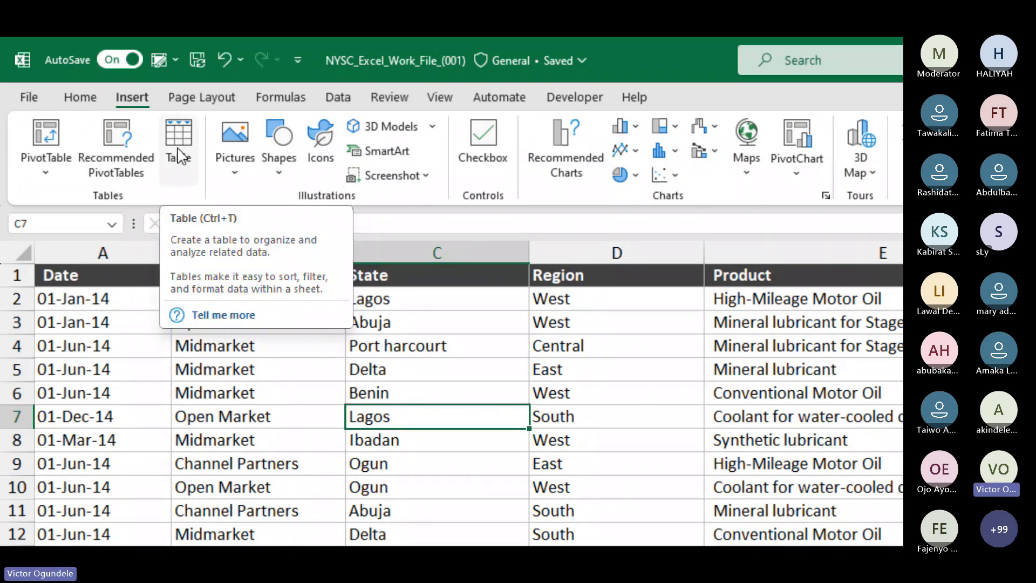
left_click(451, 464)
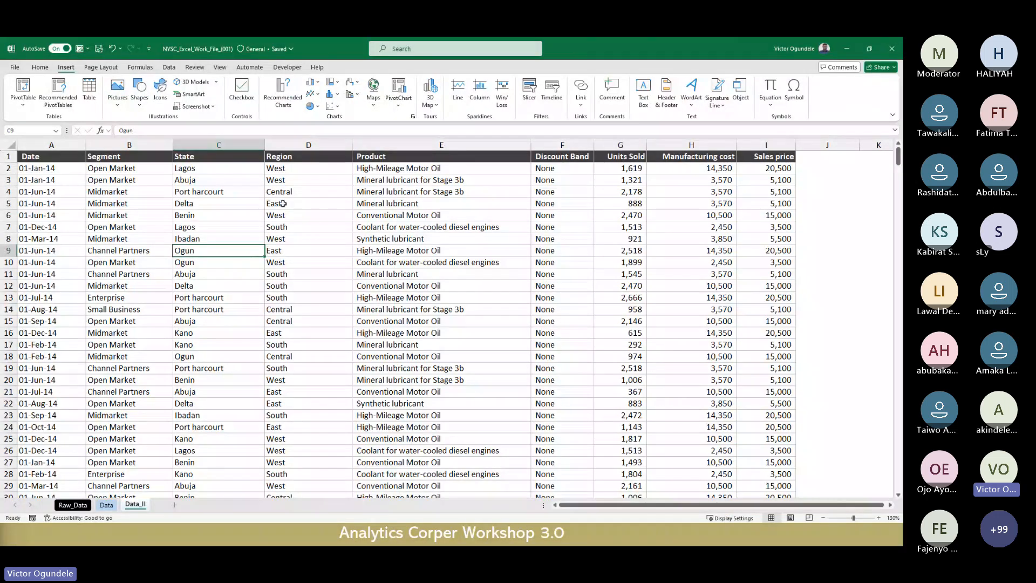
left_click(332, 323)
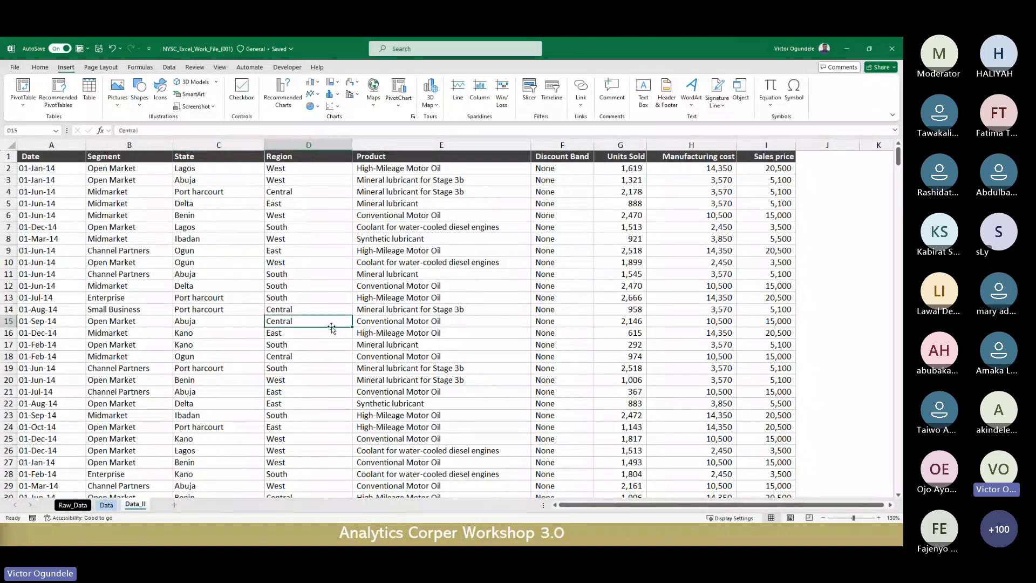
key("ctrl+t")
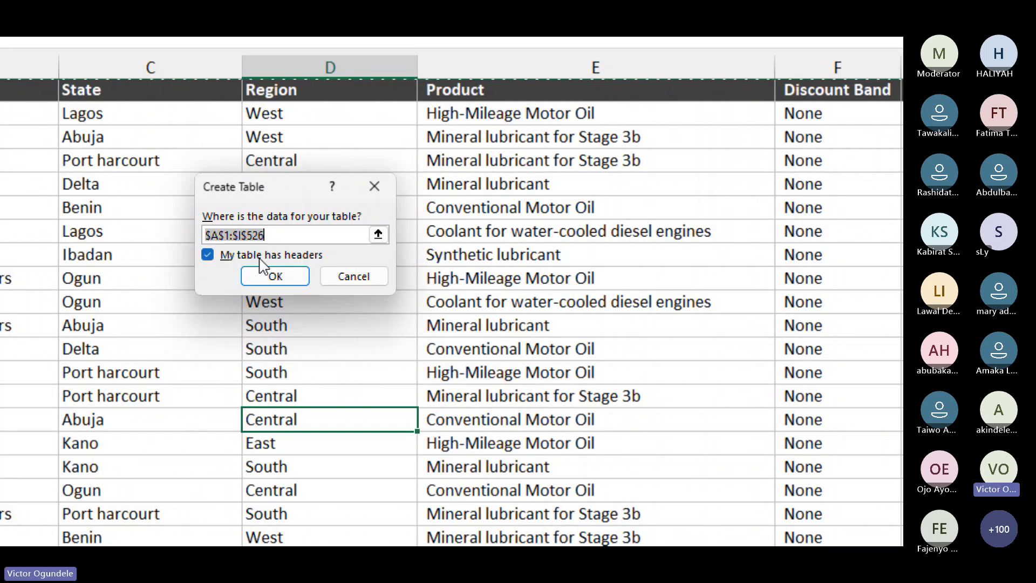
left_click(274, 276)
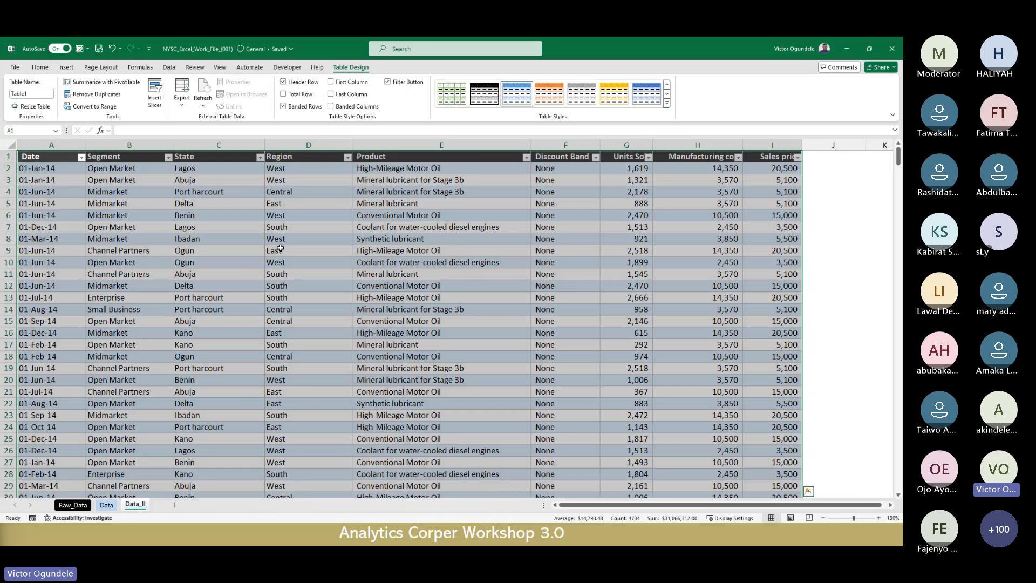
left_click(281, 248)
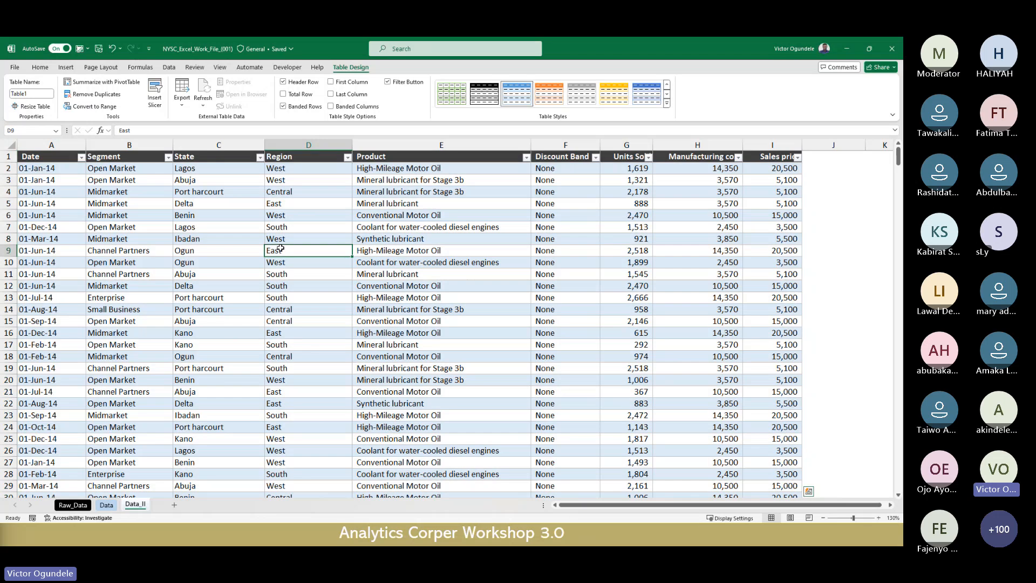
Undo the conversion of the sales data range into an Excel table.
left_click(353, 229)
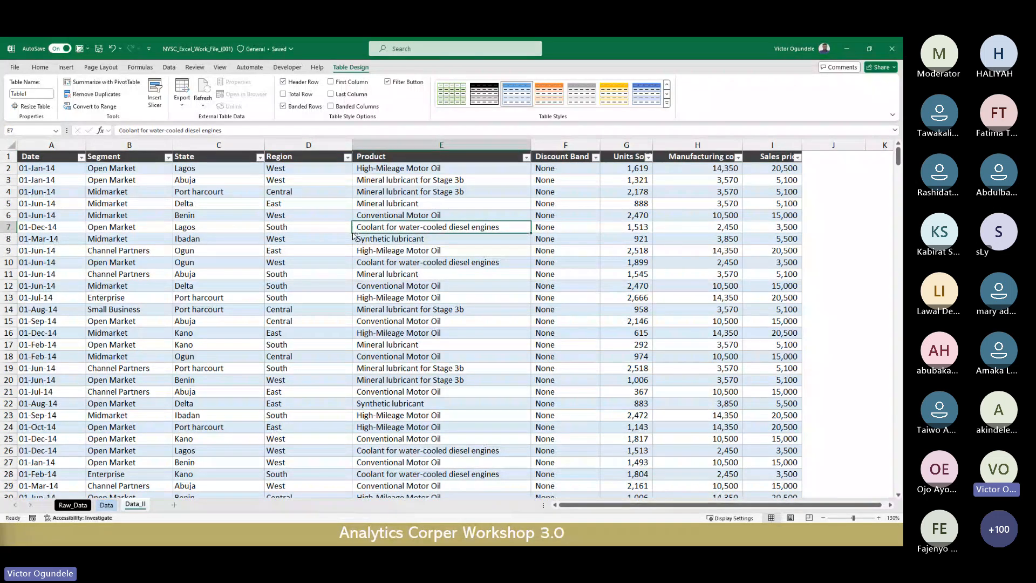
key("ctrl+z")
left_click(335, 206)
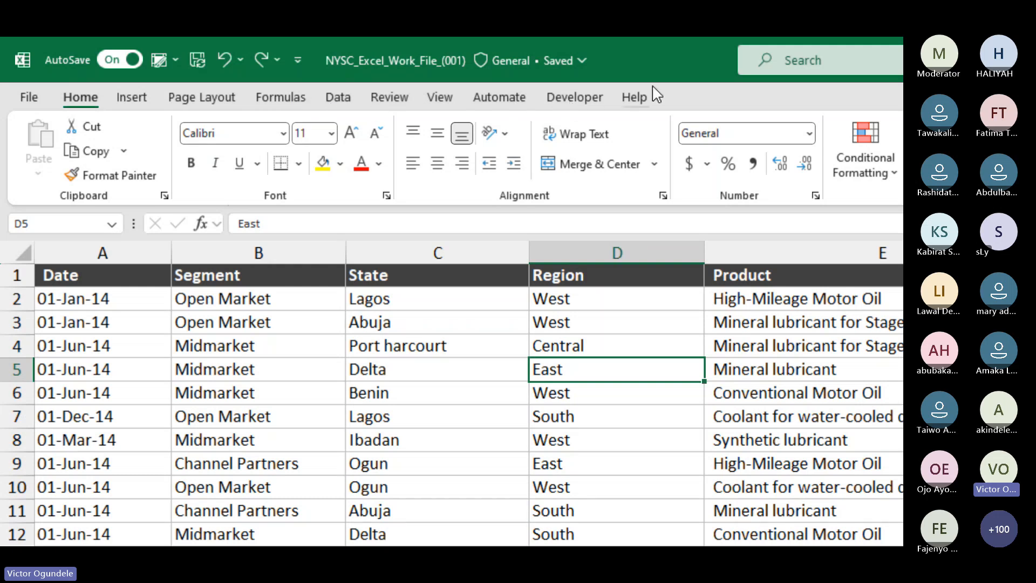
left_click(635, 99)
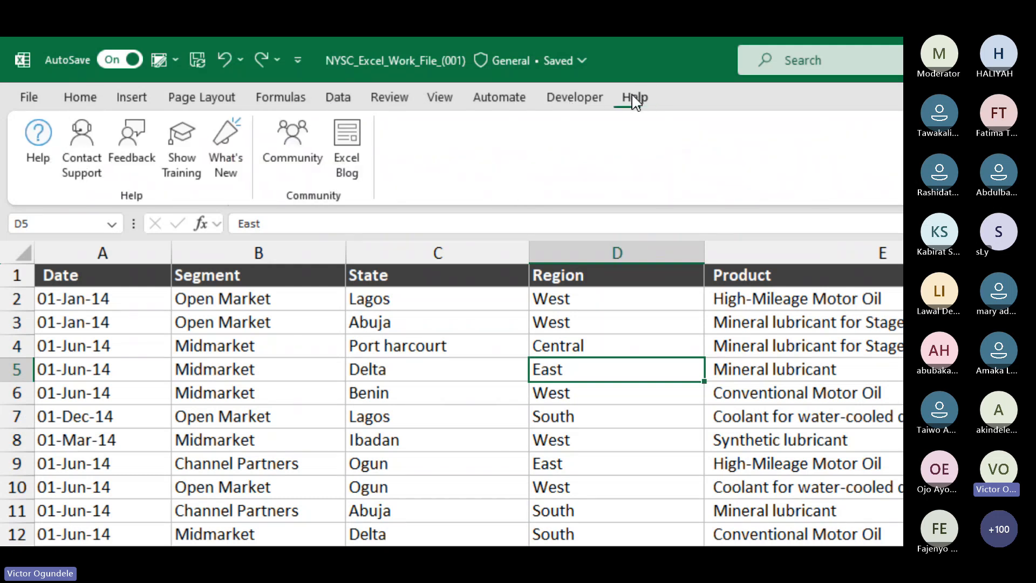
left_click(480, 435)
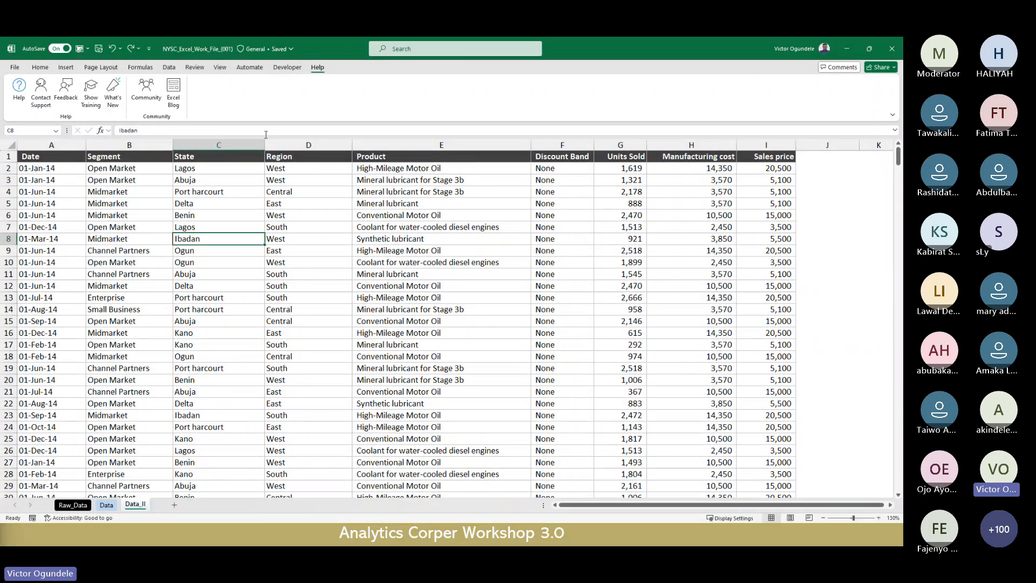
Create a table from the range A1:I526 with headers, checking that the proposed selection extends to the last data row.
left_click(66, 67)
left_click(89, 92)
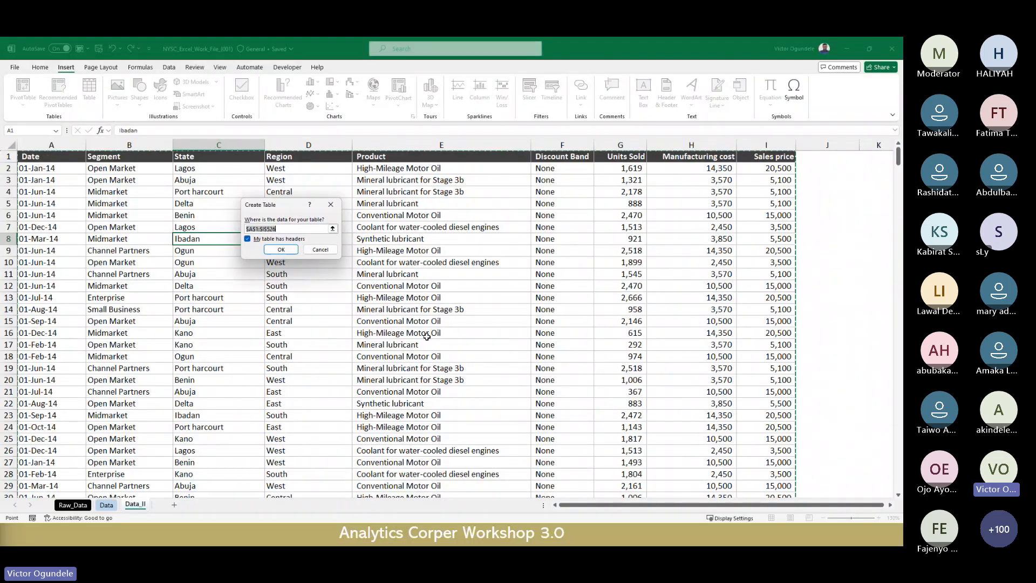
scroll(701, 276, "down", 20)
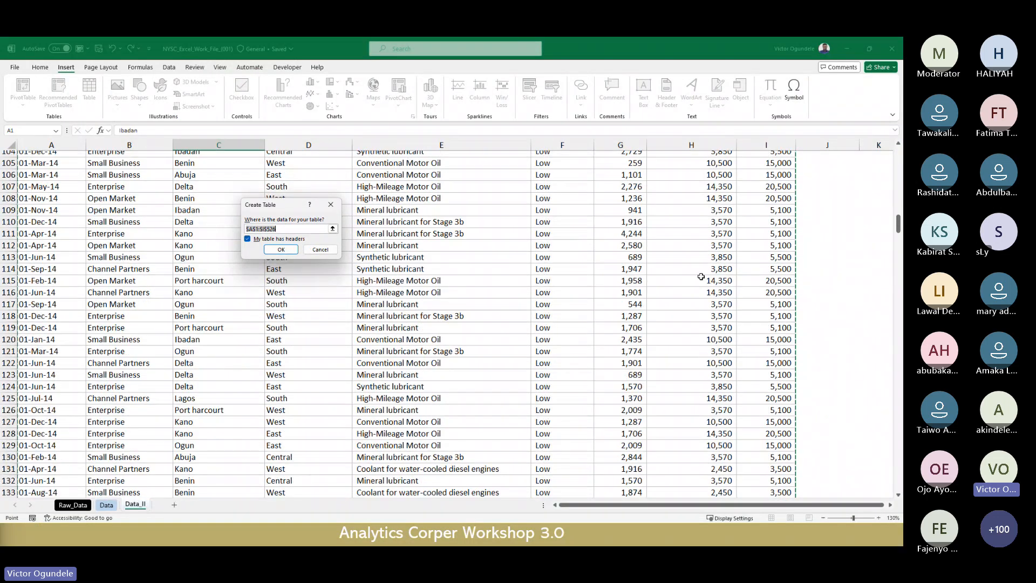
scroll(564, 391, "down", 20)
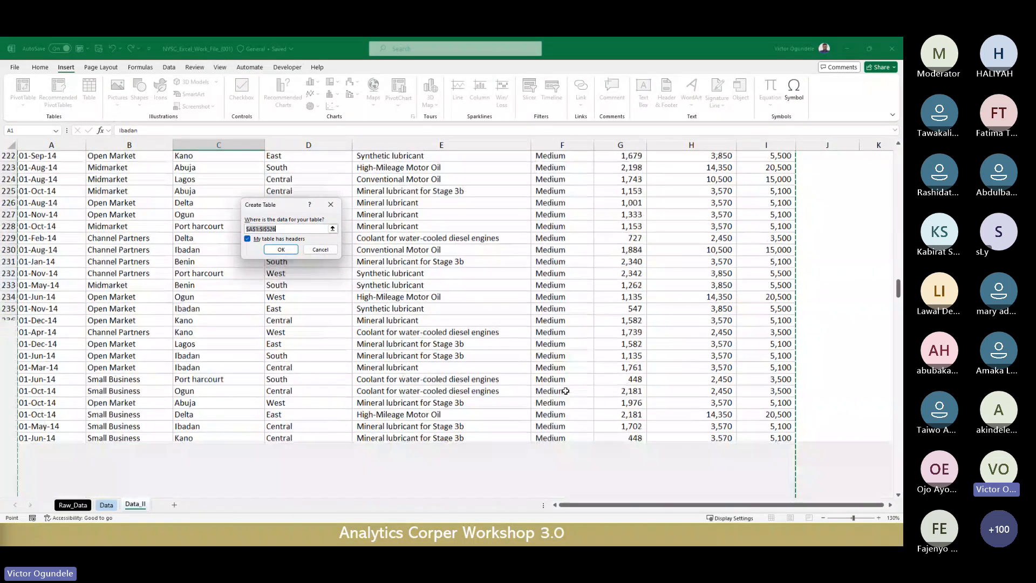
scroll(565, 391, "down", 20)
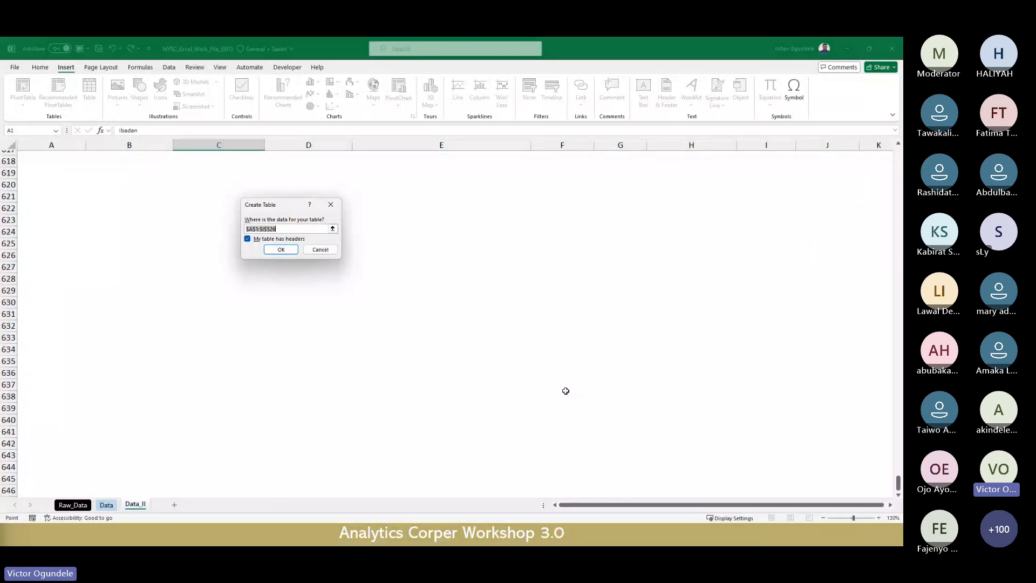
scroll(541, 250, "up", 20)
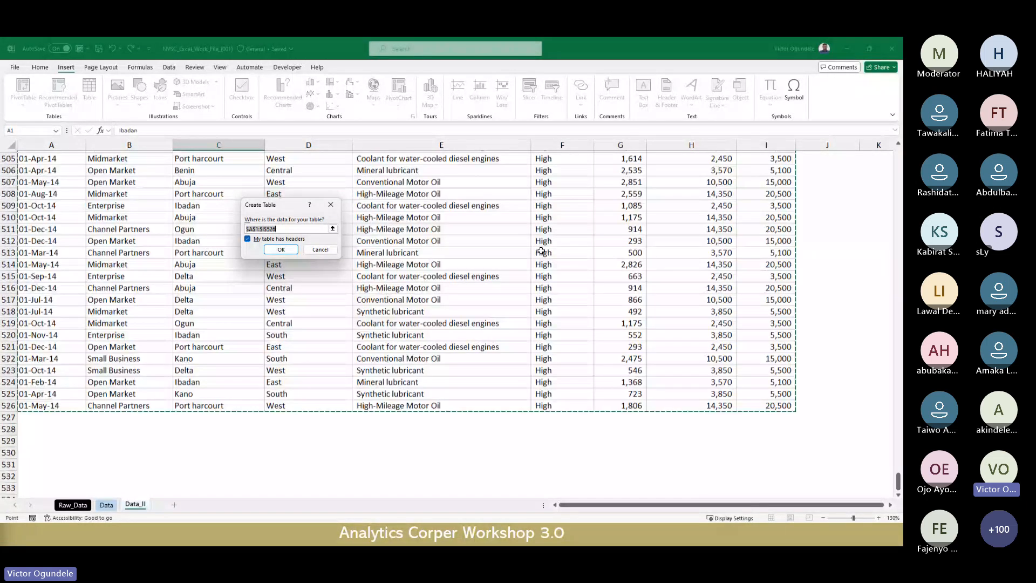
scroll(541, 251, "up", 12)
scroll(541, 250, "down", 20)
scroll(541, 251, "up", 13)
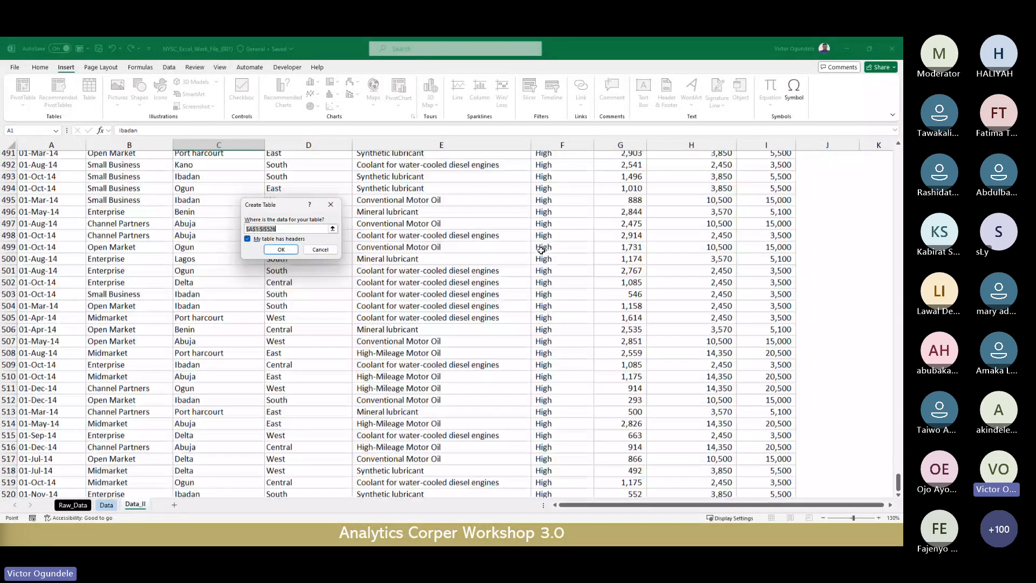
scroll(541, 251, "up", 20)
scroll(541, 251, "up", 18)
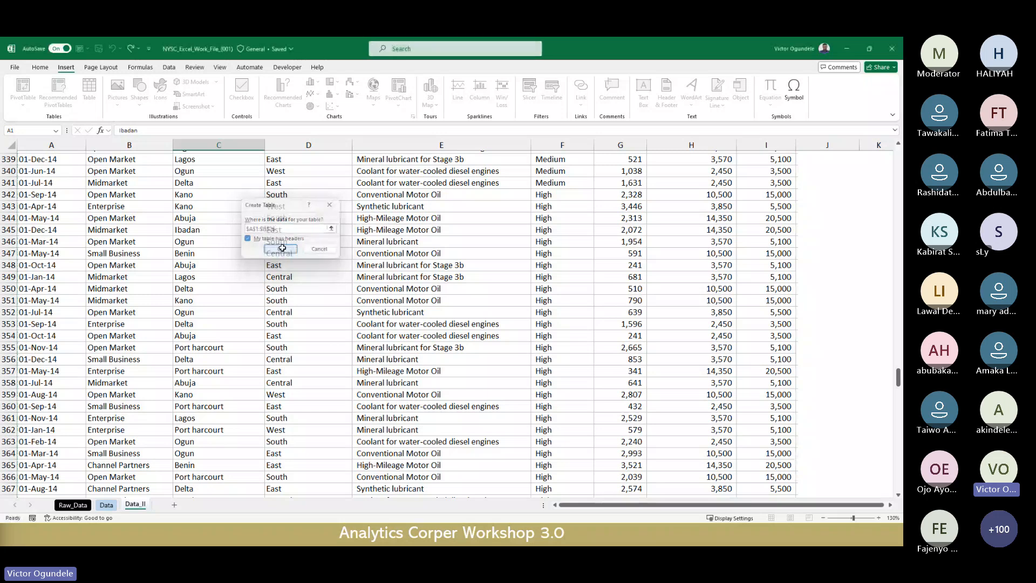
left_click(281, 249)
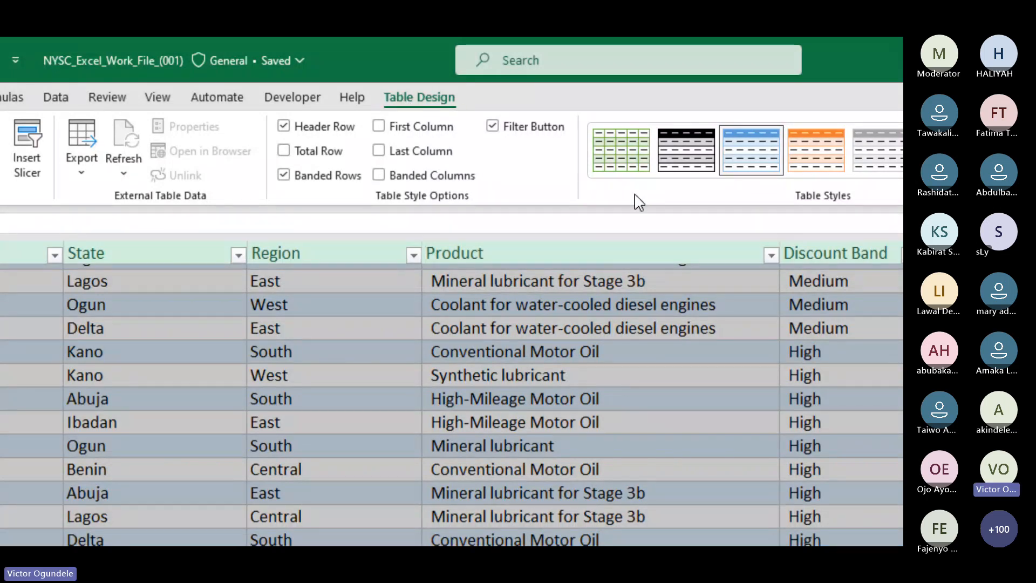
Compare the design options available with a cell inside the table selected and with an empty cell outside it selected.
left_click(493, 159)
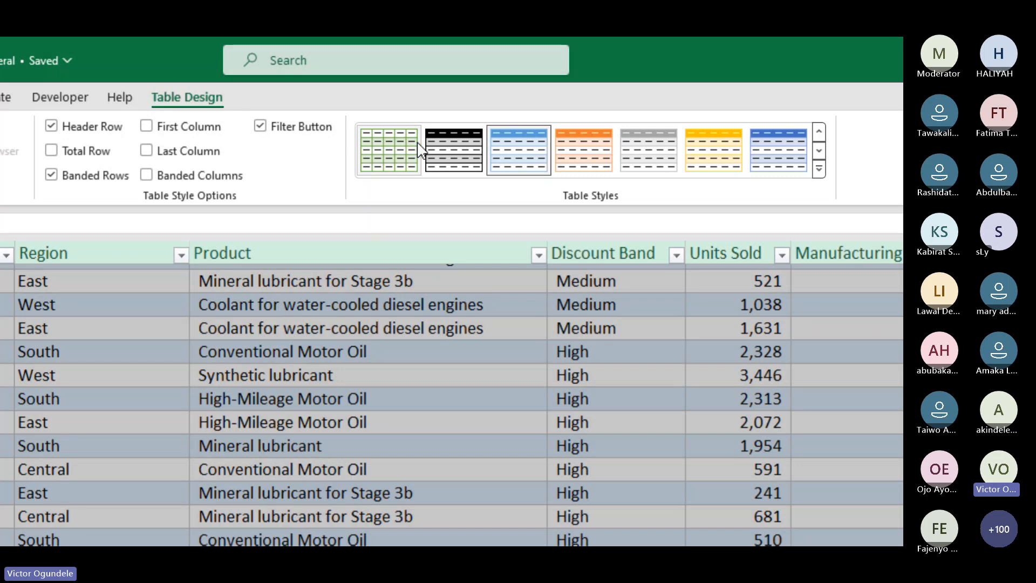
left_click(302, 425)
key("super+minus")
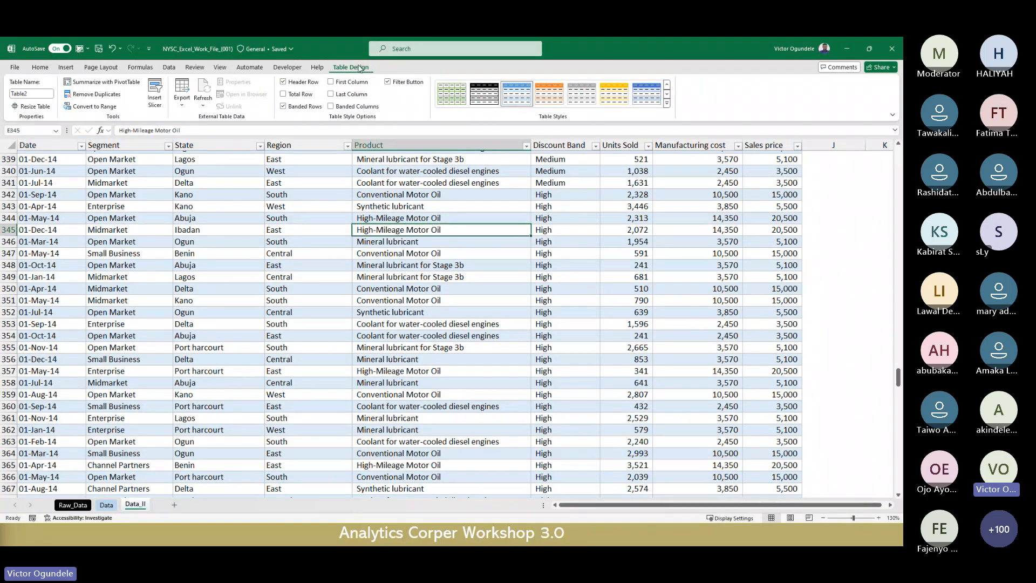
scroll(652, 238, "right", 1)
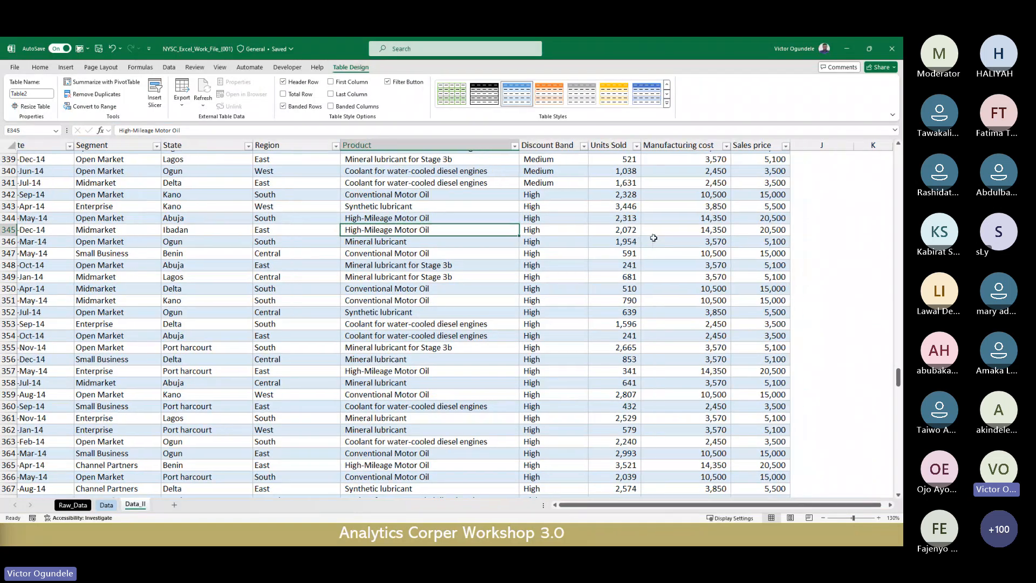
left_click(850, 182)
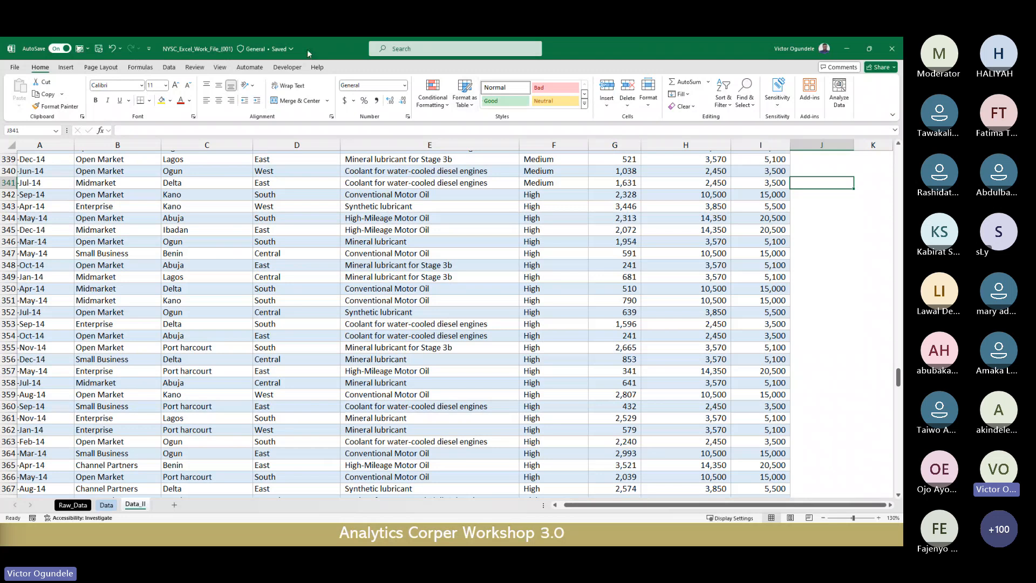
key("super+plus")
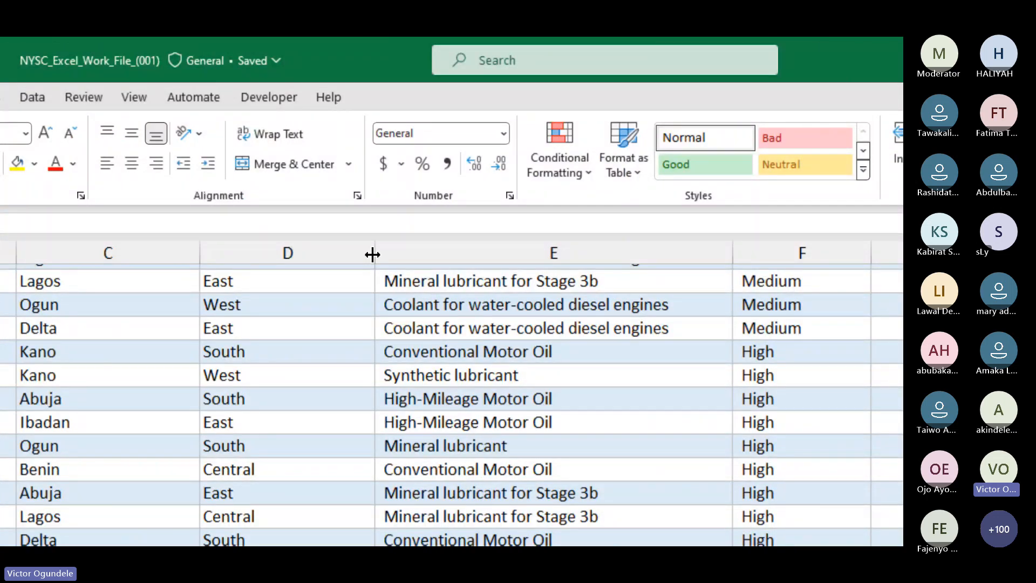
left_click(352, 337)
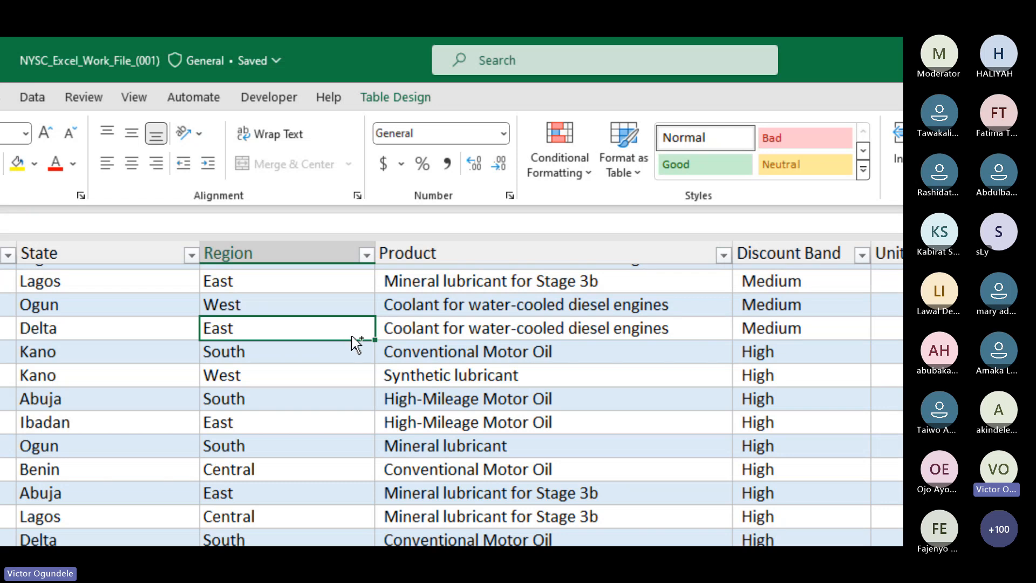
key("super+minus")
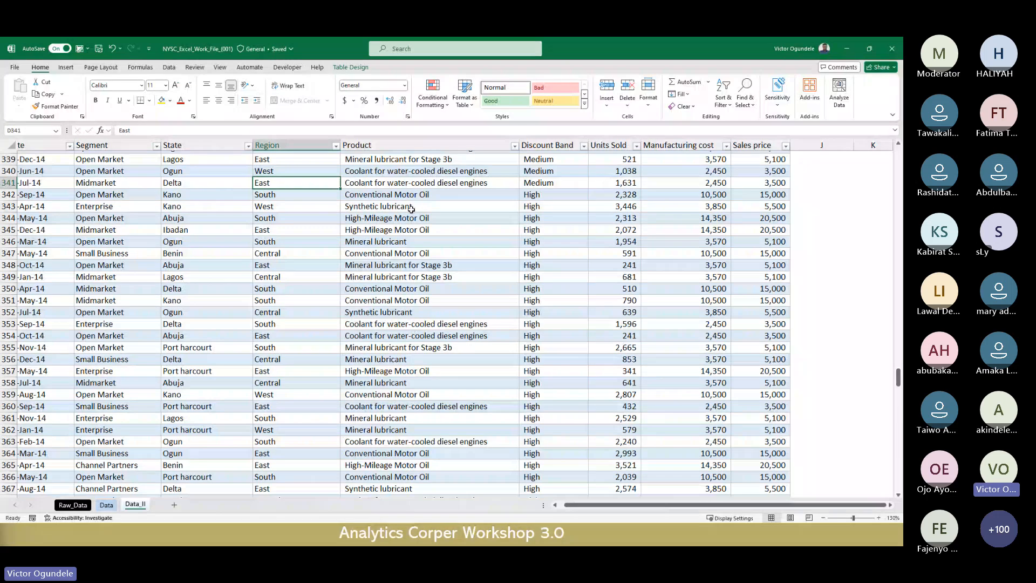
Return to the table's header row and turn off its filter buttons.
scroll(415, 209, "up", 1)
scroll(415, 208, "up", 20)
left_click(473, 205)
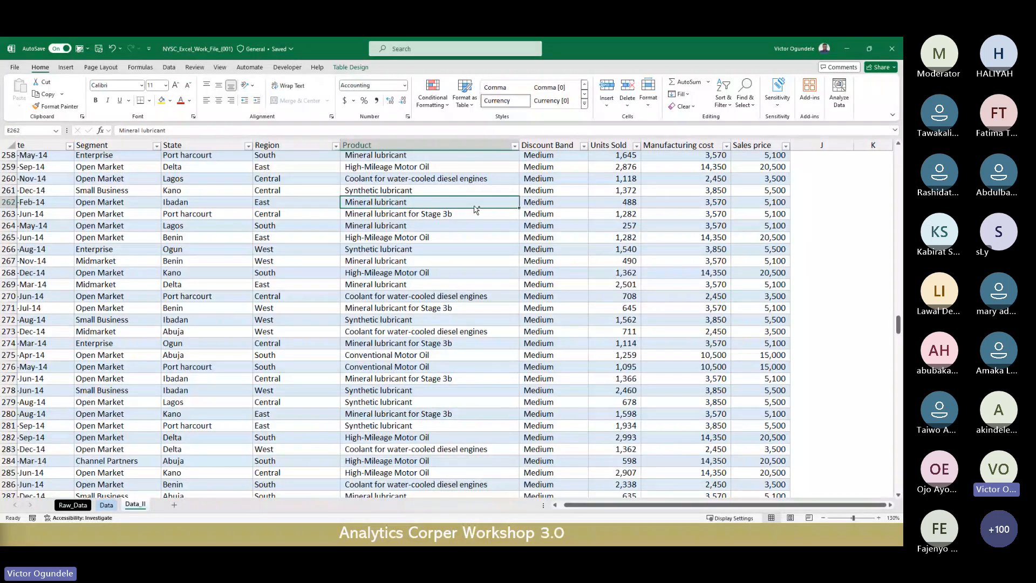
key("ctrl+Up")
key("Right")
key("Right")
key("Right")
key("Right")
key("Right")
key("Right")
key("Right")
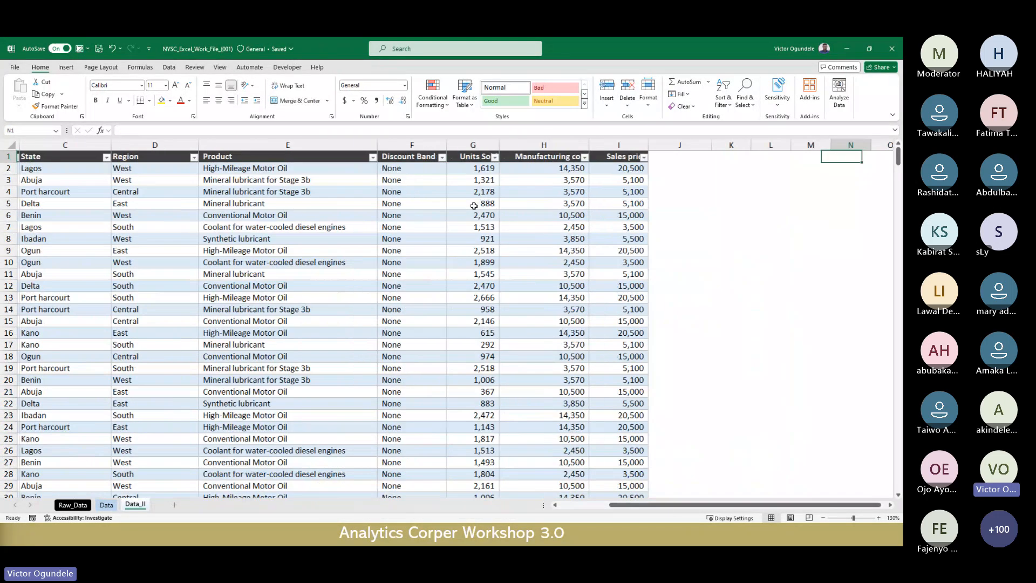
key("Left")
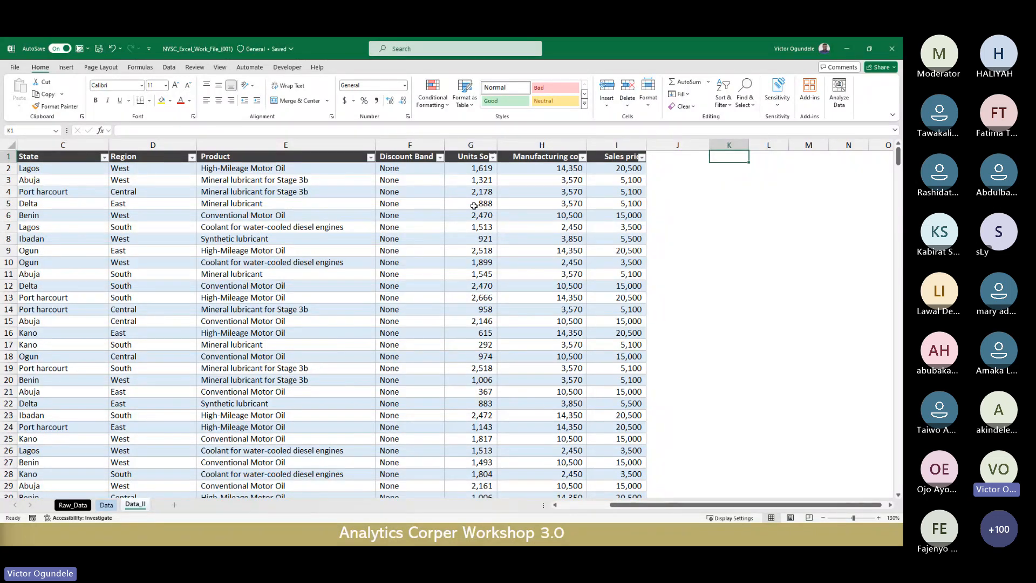
key("Left")
key("Left")
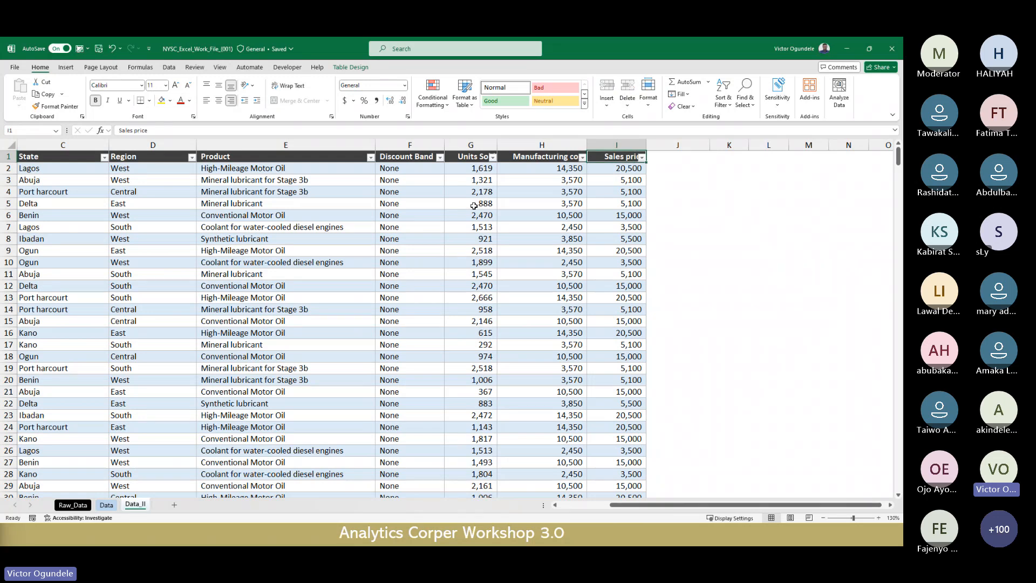
Add a new table column beside Sales price by entering the header Total sales in J1.
key("Right")
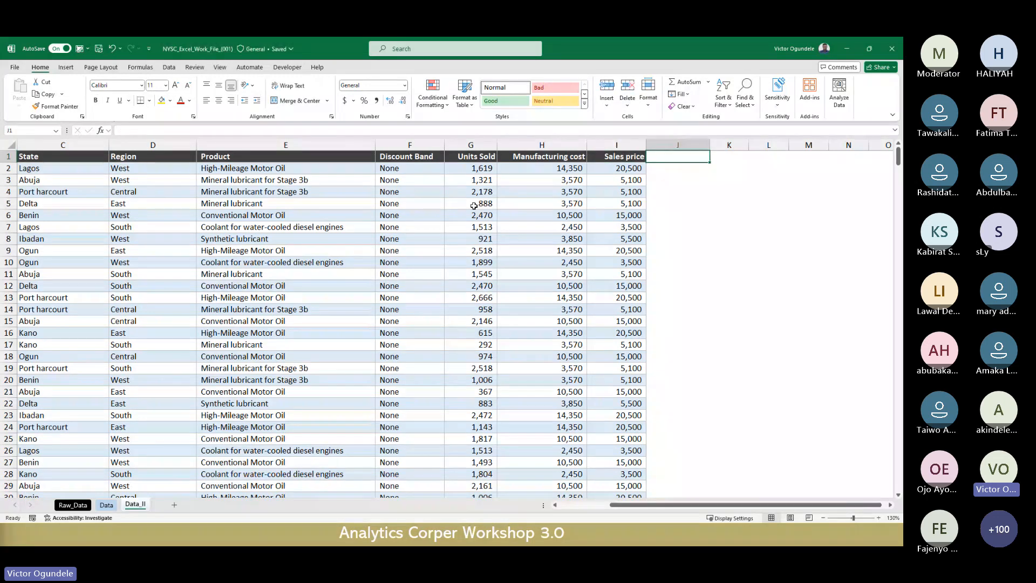
type("Total")
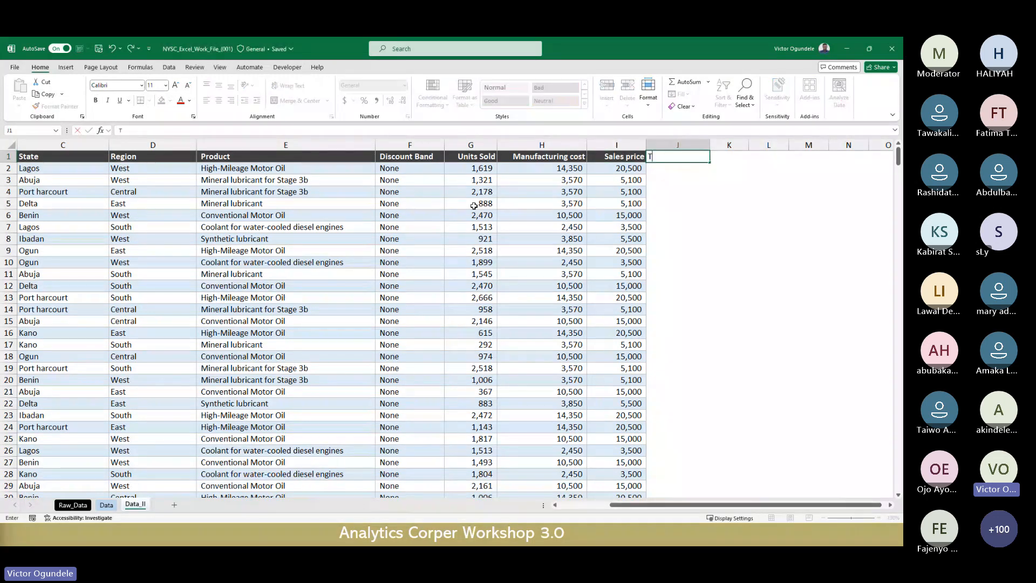
type(" sales")
key("Return")
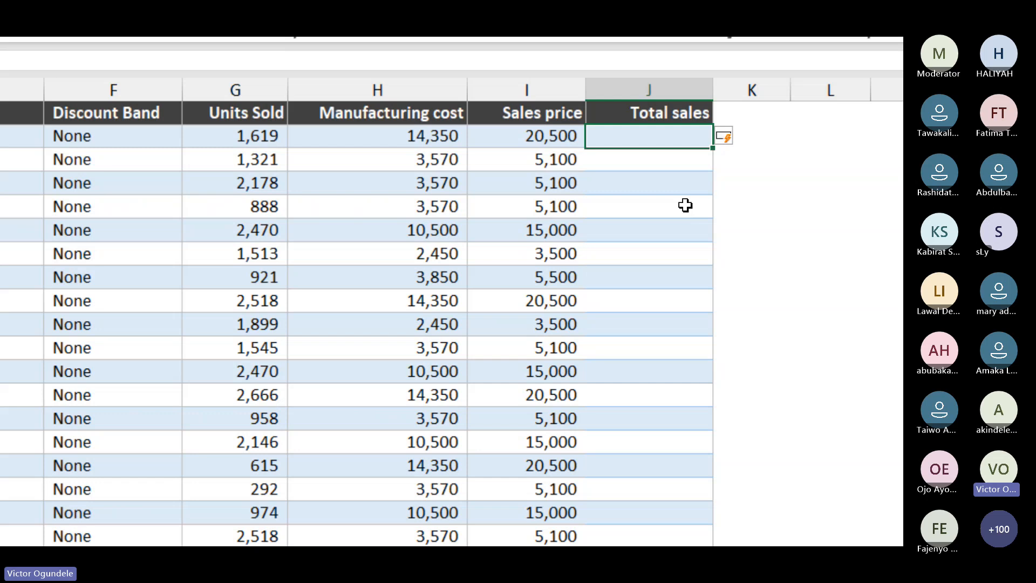
Fill the Total sales column with the formula =[@[Units Sold]]*[@[Sales price]], entered in J2.
type("=")
key("Left")
key("Left")
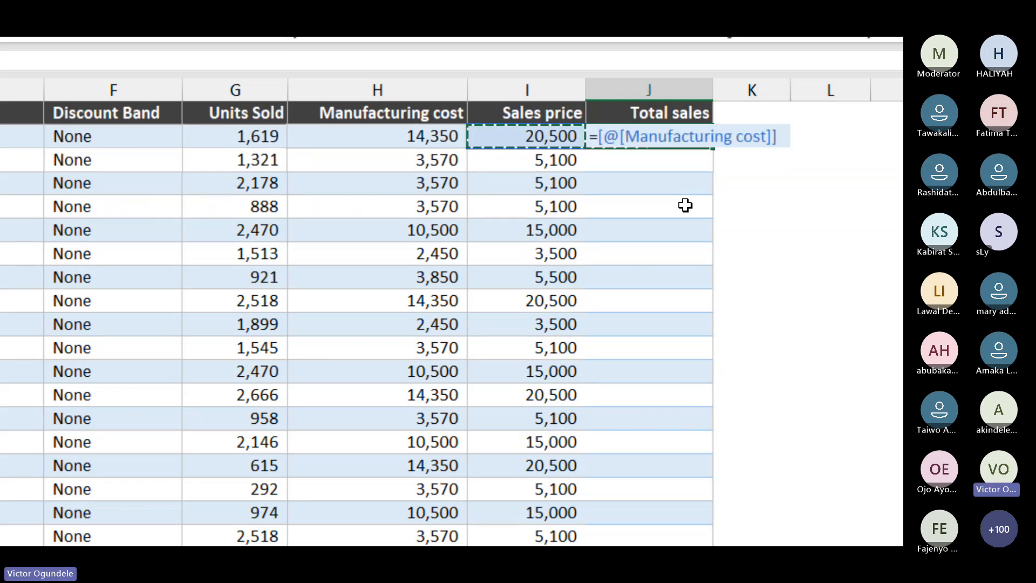
key("Left")
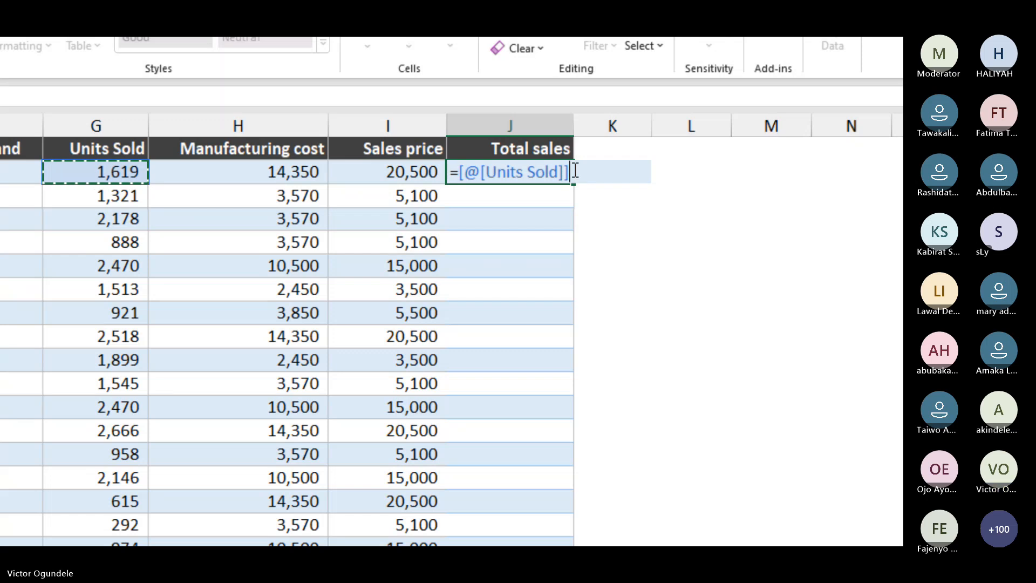
type("*")
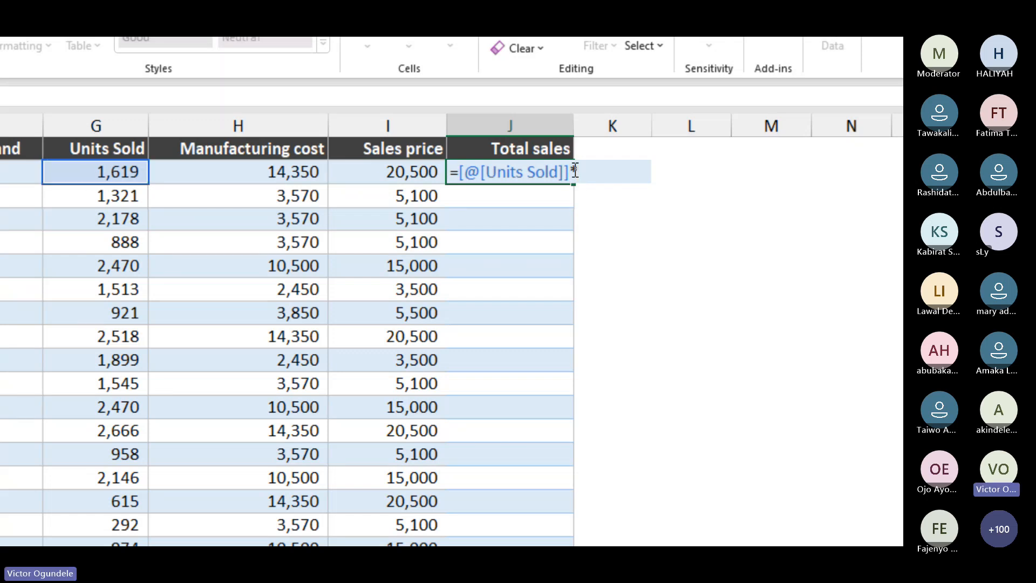
left_click(373, 170)
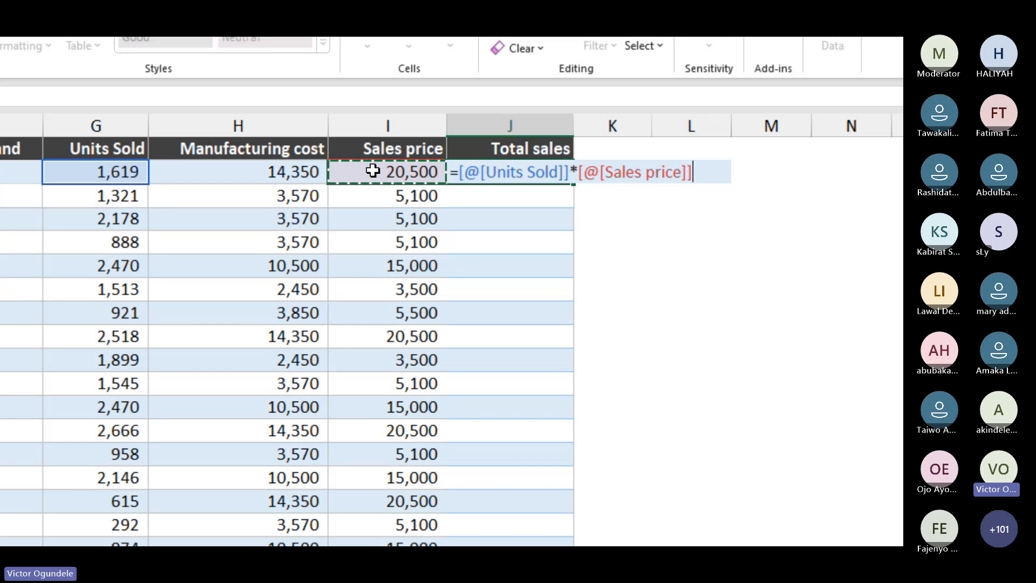
key("Return")
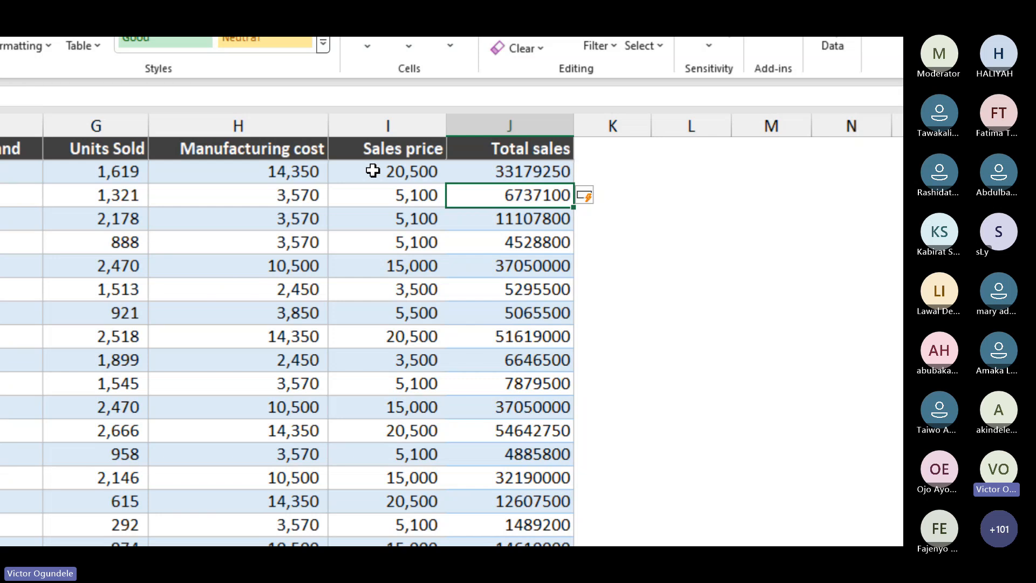
Add another table column by entering the header Total costs in K1.
key("Up")
key("Up")
key("Right")
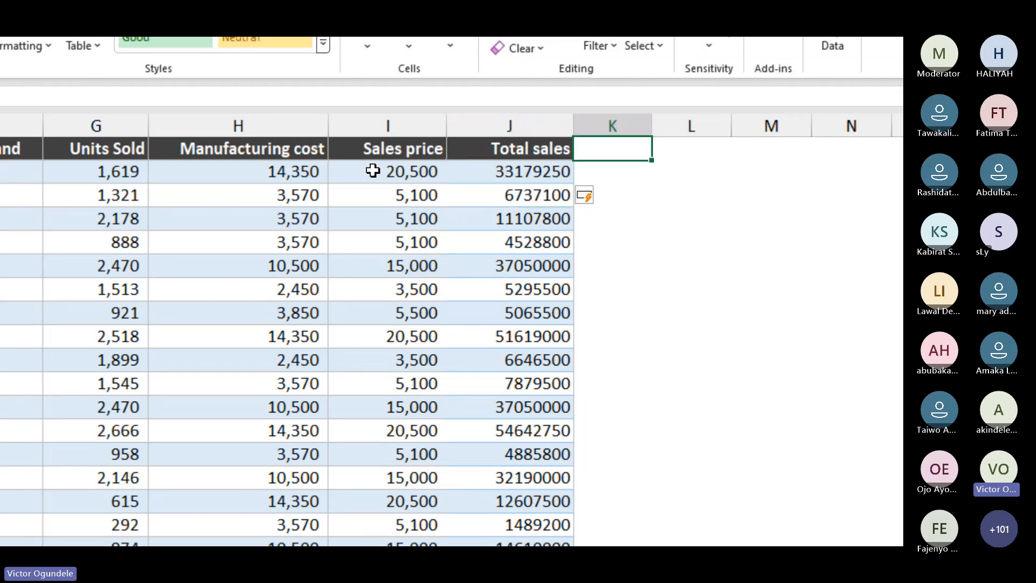
type("Total")
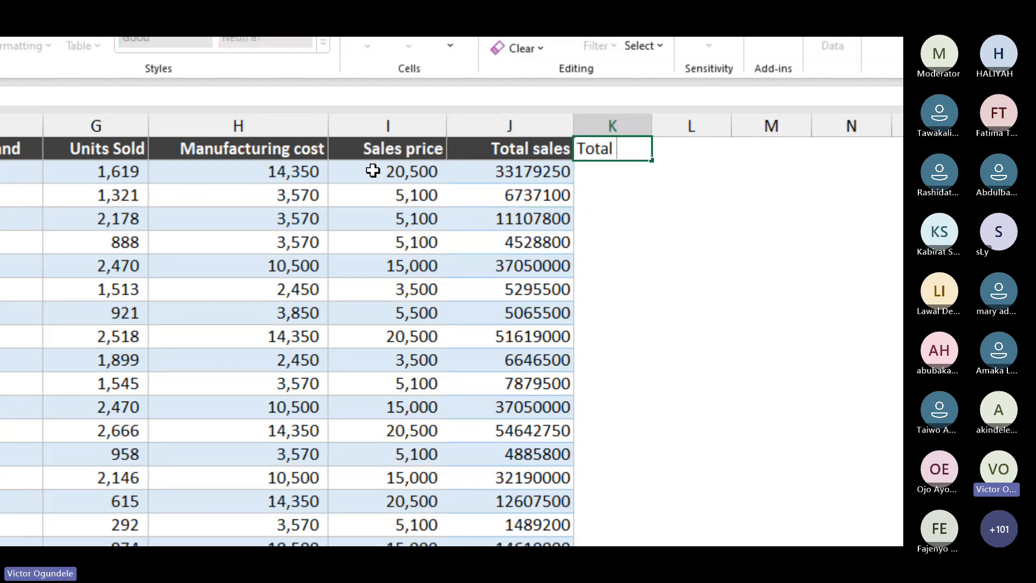
key("BackSpace")
key("BackSpace")
type("l costs")
key("Return")
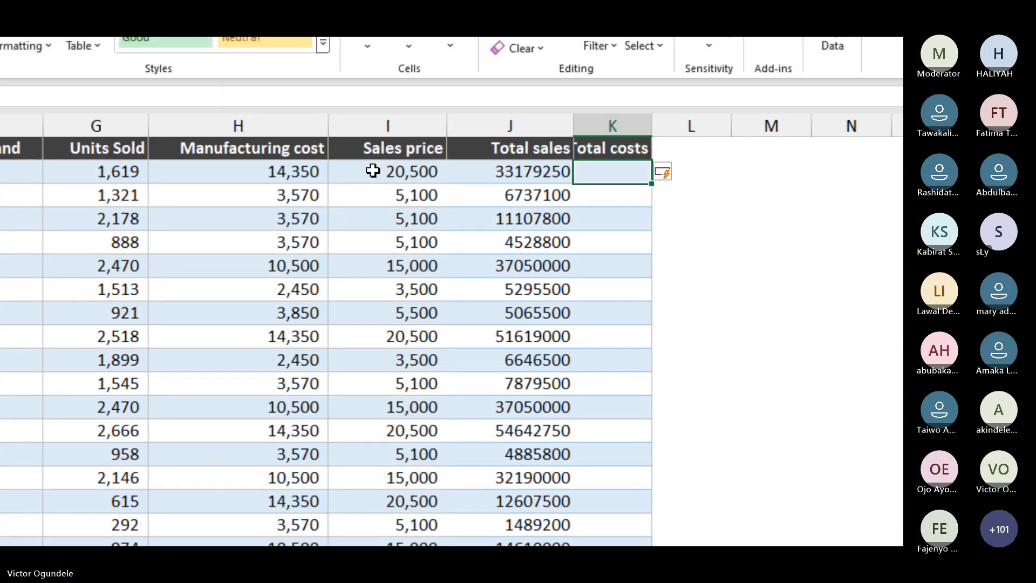
Autofit the width of column K to its Total costs header.
key("Up")
key("alt+h")
key("o")
key("i")
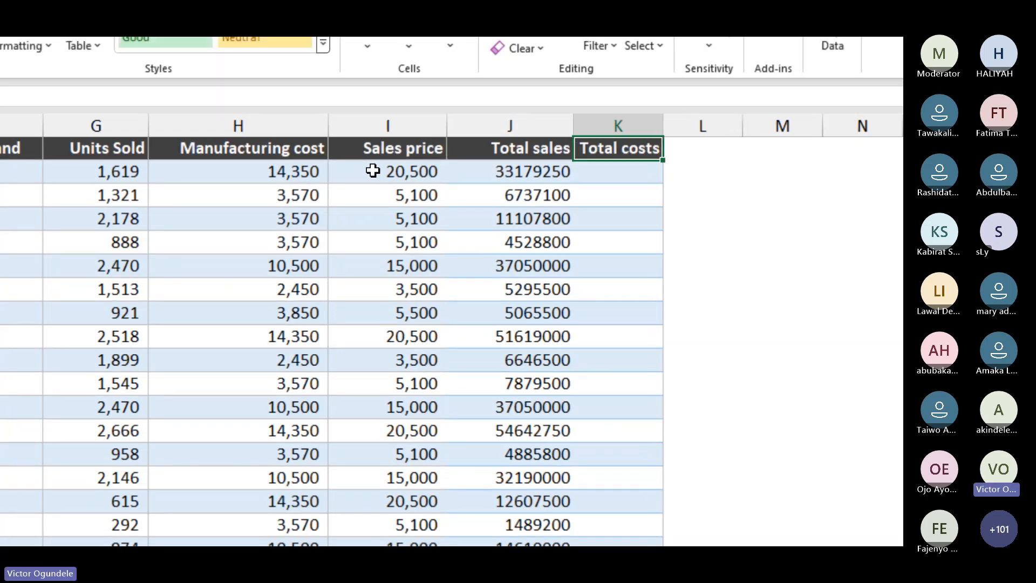
Fill the Total costs column with the formula =[@[Units Sold]]*[@[Manufacturing cost]], entered in K2.
key("Down")
type("=")
key("Left")
key("Left")
key("Left")
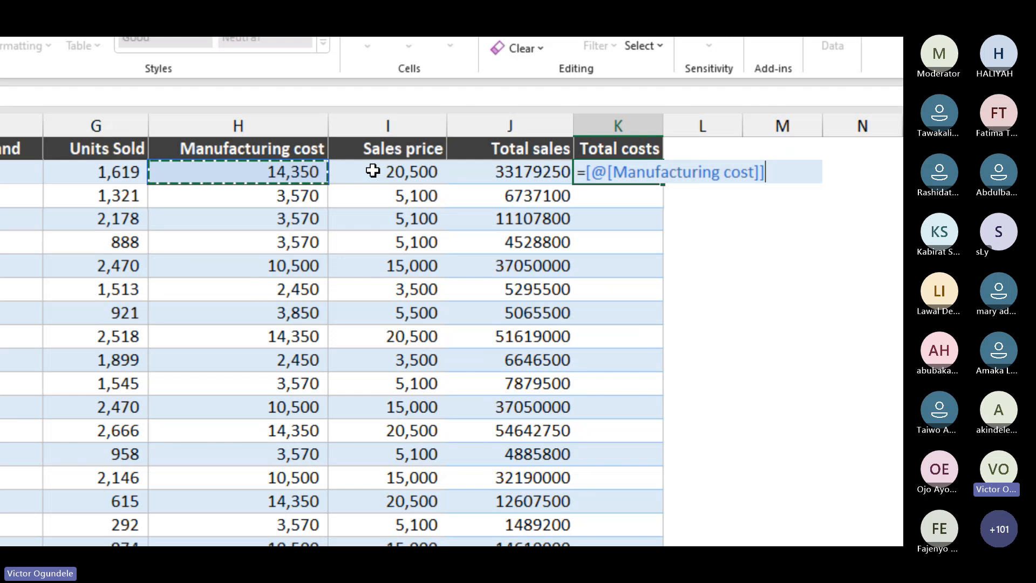
key("Left")
type("*")
key("Left")
key("Left")
key("Left")
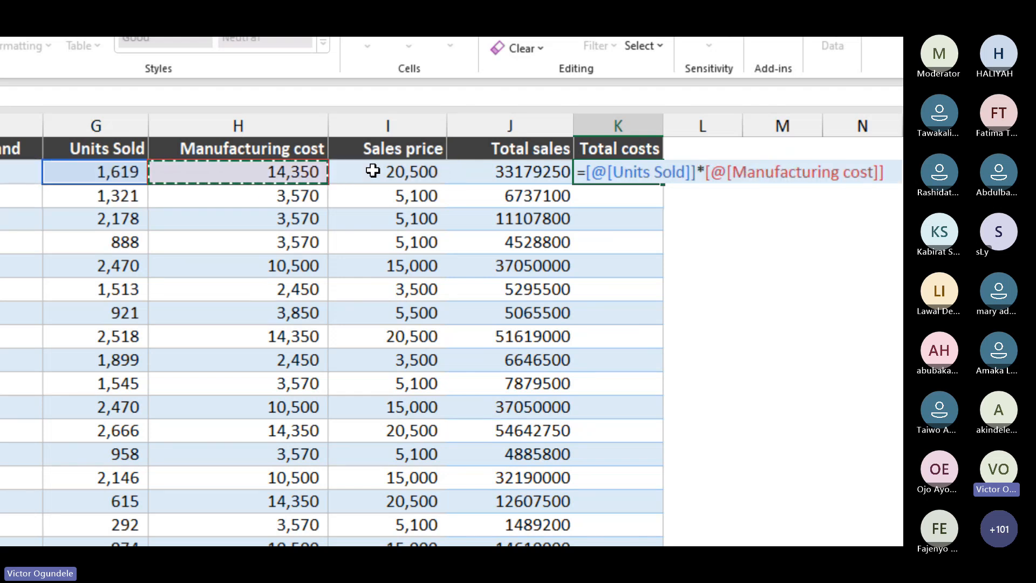
key("ctrl+Return")
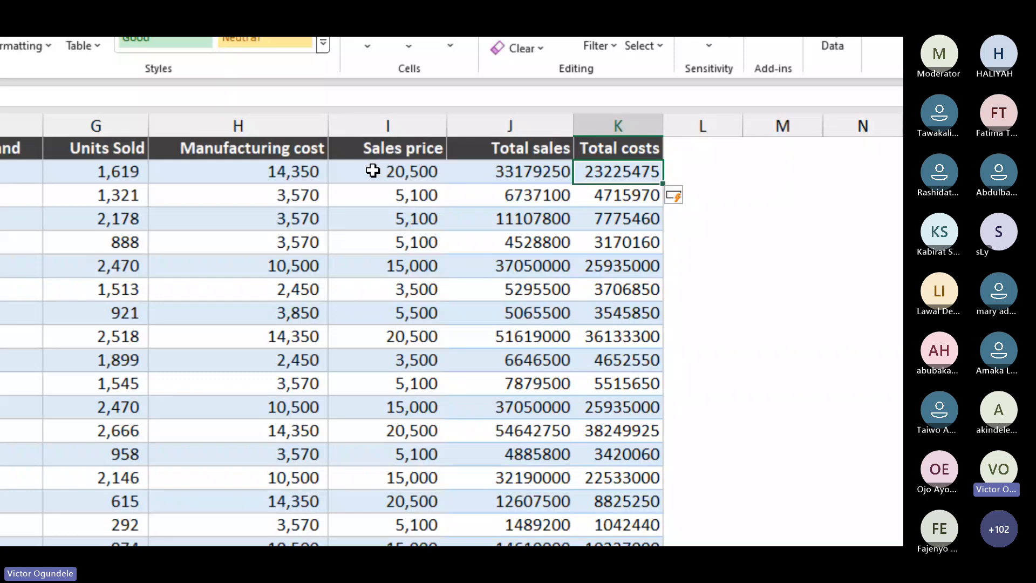
Add a new table column beside Total costs by entering the header Profit in L1.
key("Right")
scroll(373, 171, "down", 1)
type("Profit")
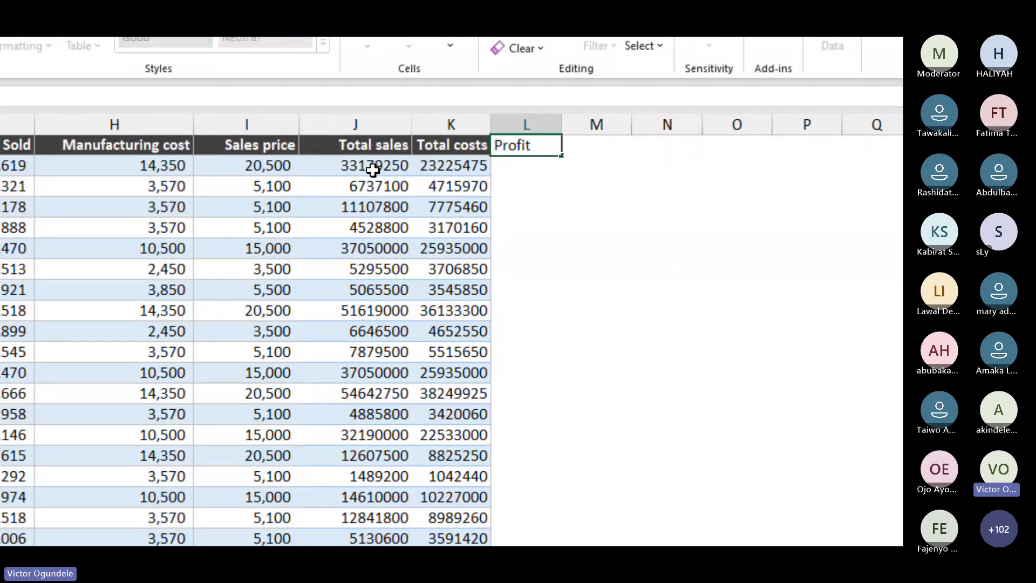
key("Return")
Fill the Profit column with the formula =[@[Total sales]]-[@[Total costs]], entered in L2.
type("=")
key("Left")
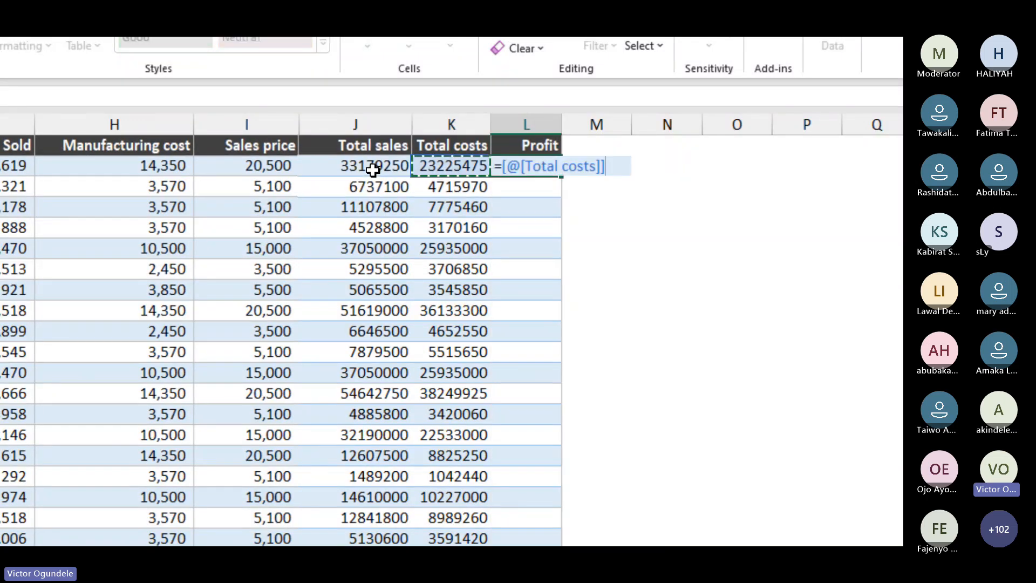
key("Left")
type("-")
key("Left")
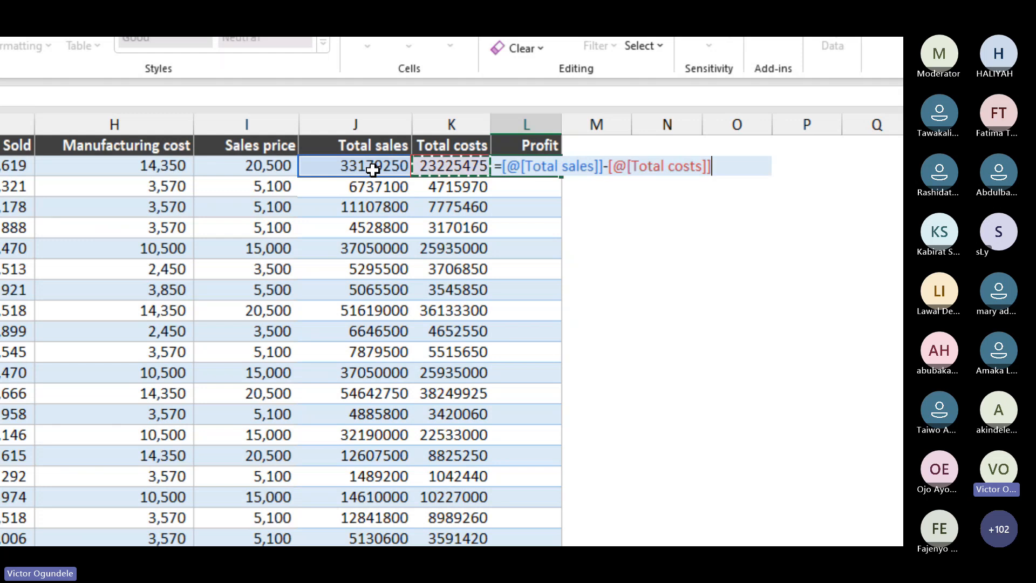
key("Return")
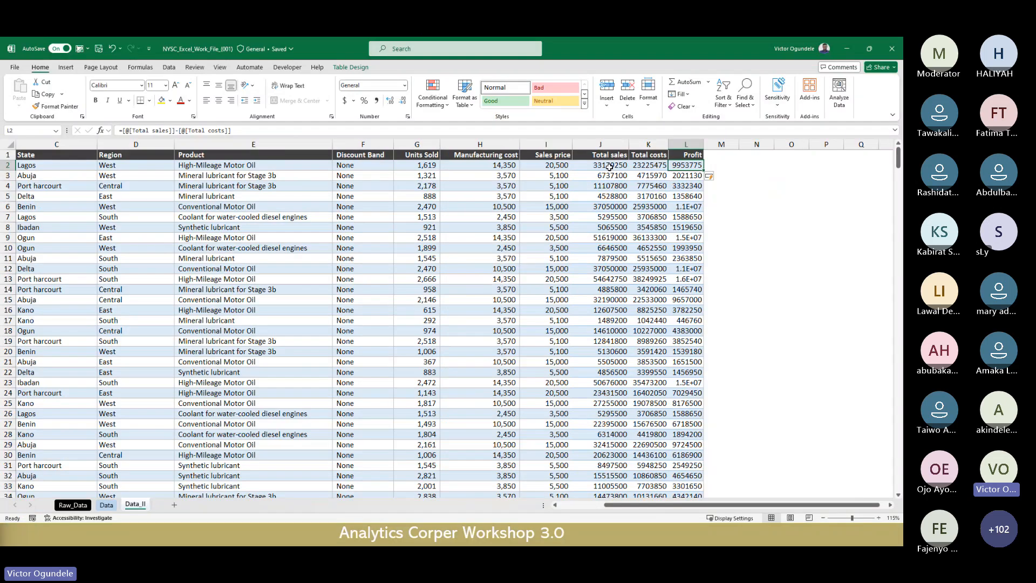
Format all Total sales, Total costs and Profit values in comma style without decimals, and autofit the Profit column's width.
left_click_drag(610, 167, 688, 165)
key("ctrl+shift+Down")
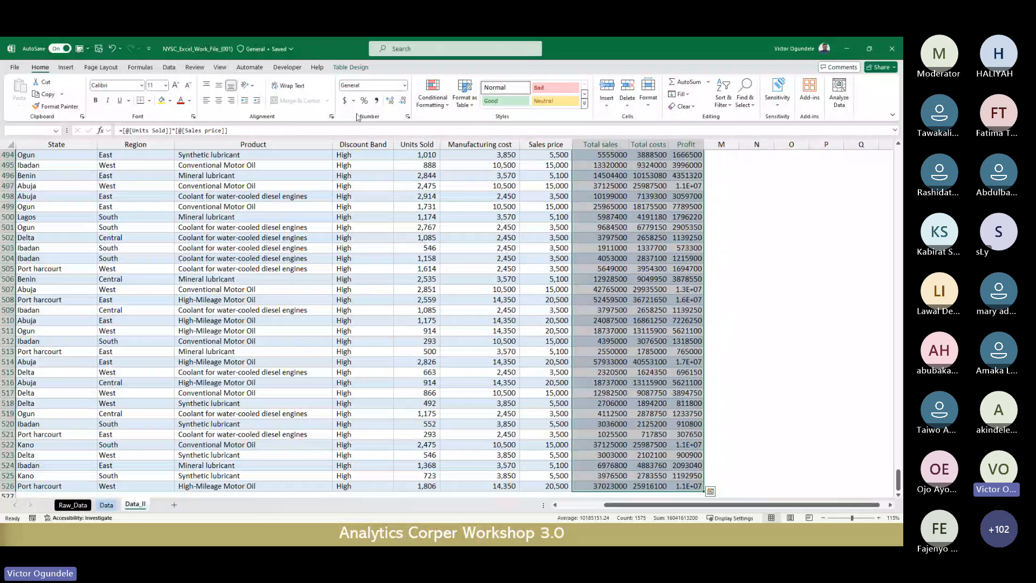
scroll(423, 141, "up", 20)
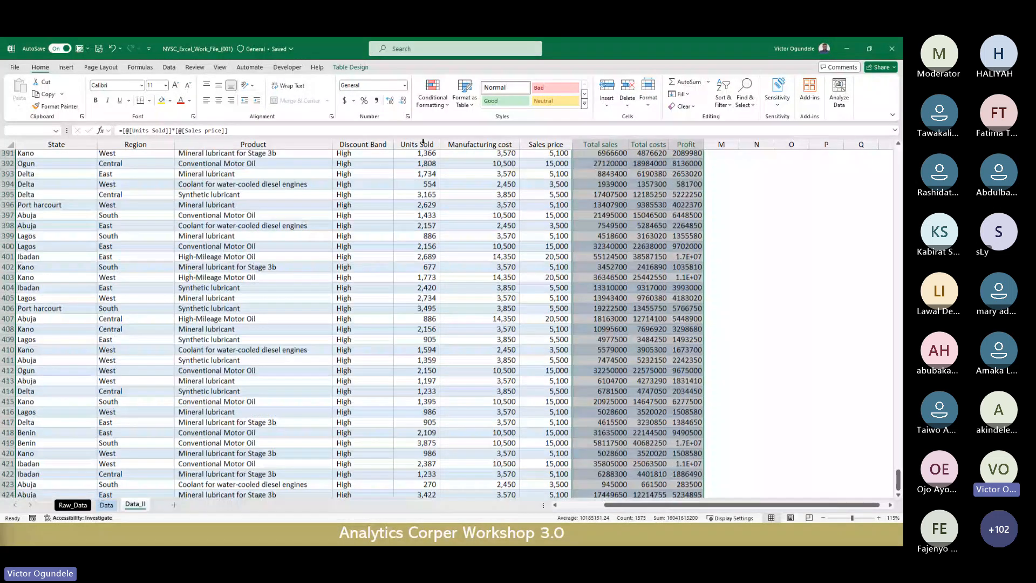
scroll(423, 141, "up", 20)
left_click(376, 101)
left_click(403, 100)
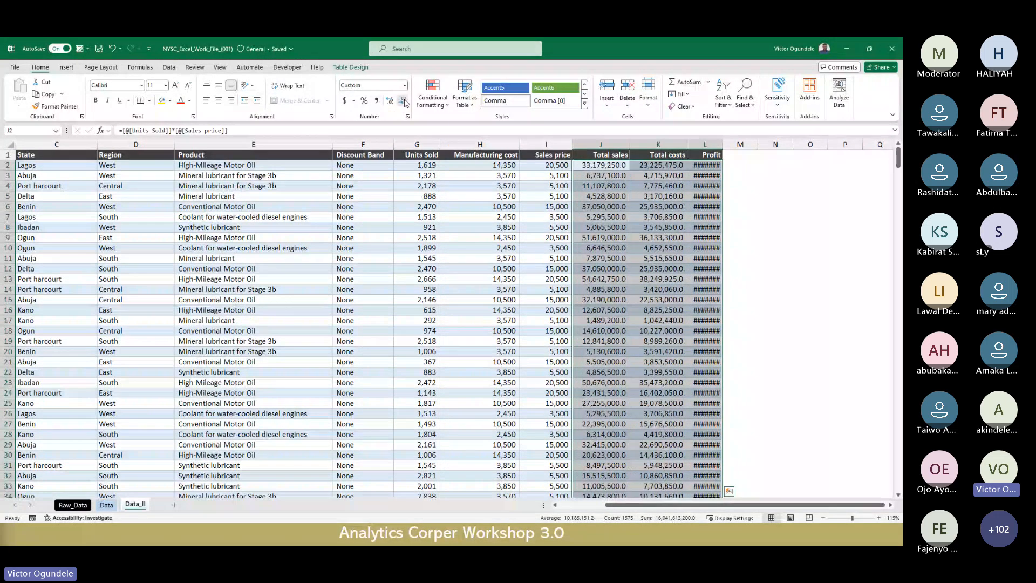
left_click(404, 100)
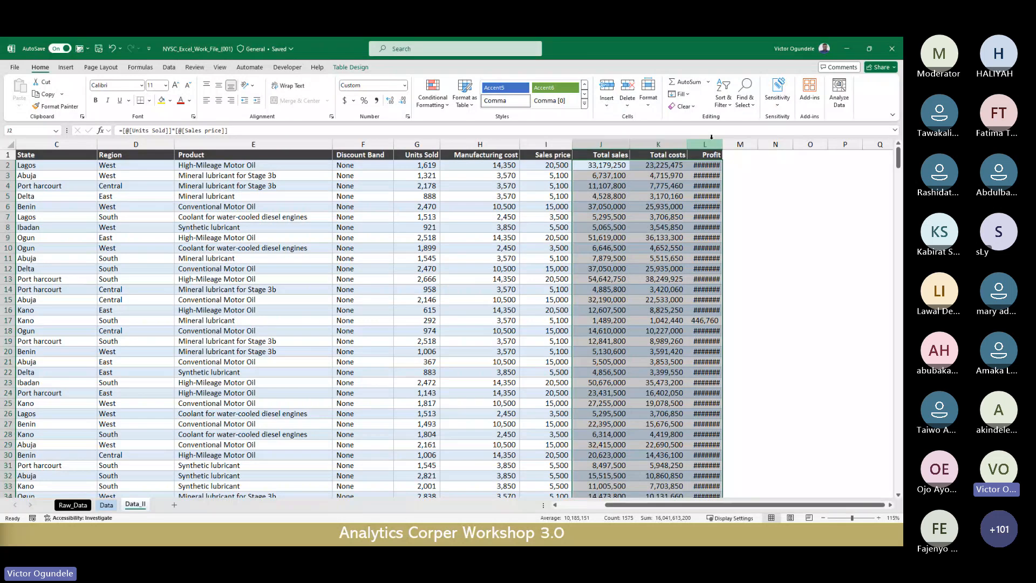
double_click(722, 140)
left_click(578, 198)
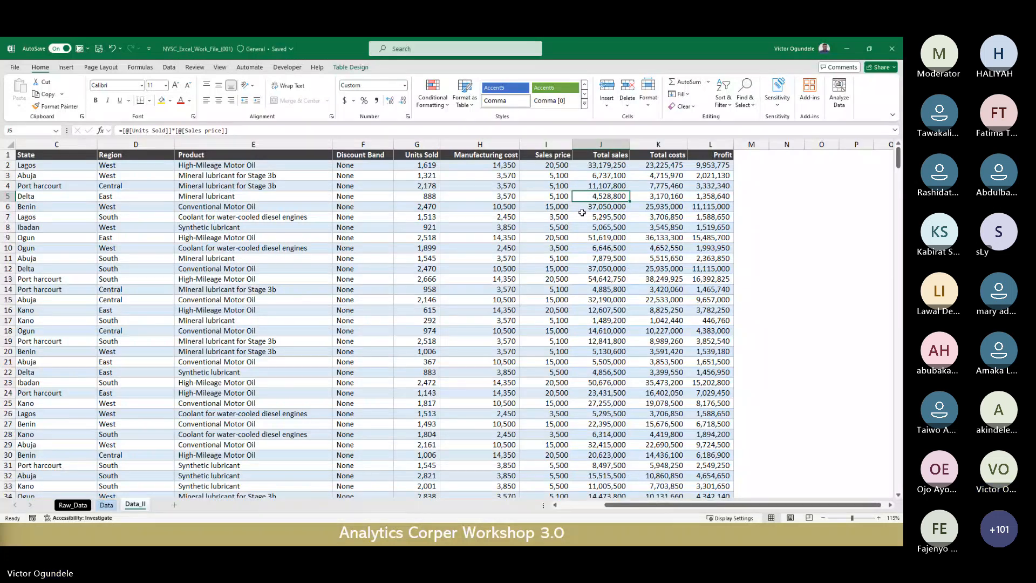
left_click(557, 187)
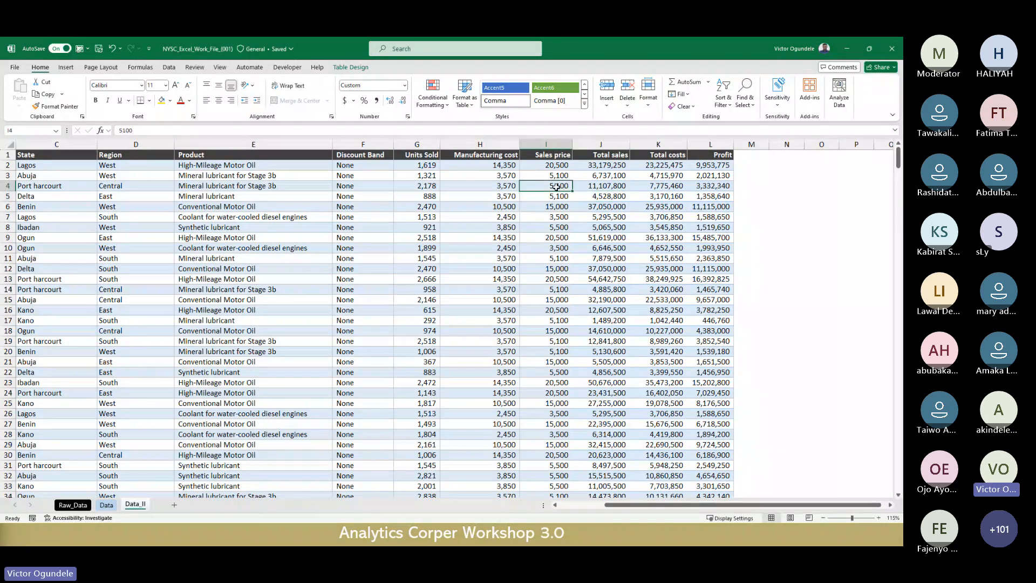
left_click(481, 156)
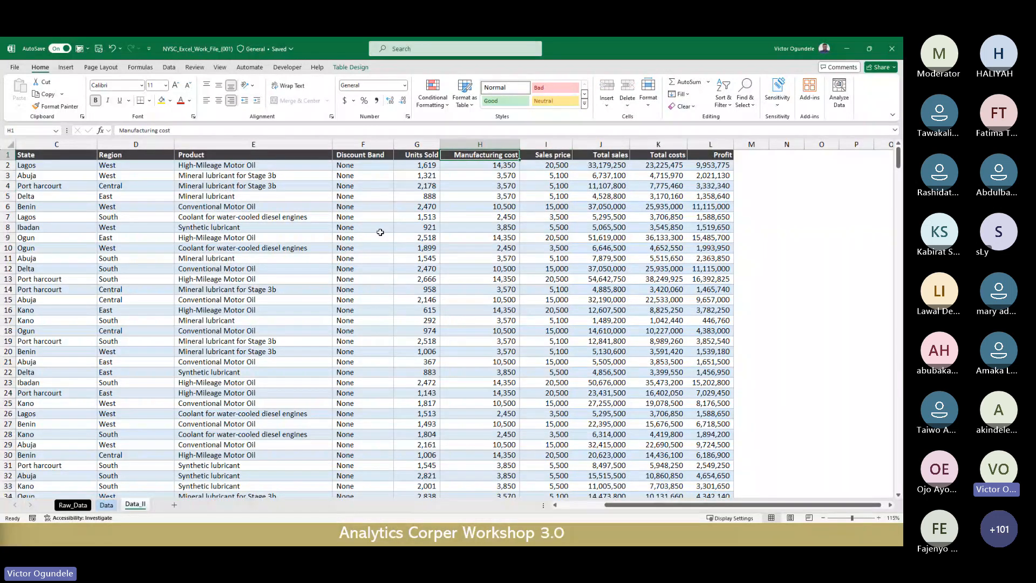
left_click(380, 238)
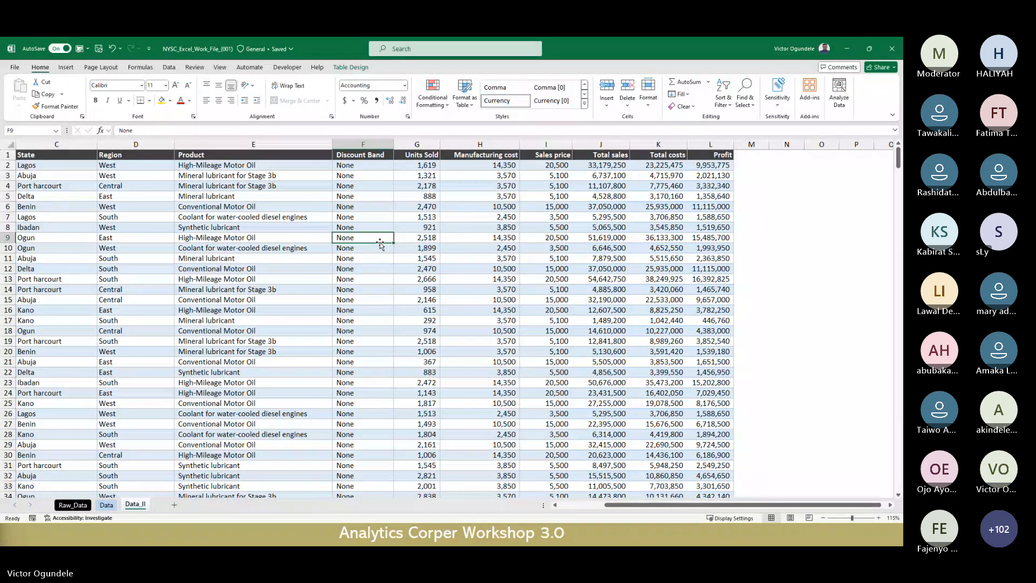
left_click(425, 258)
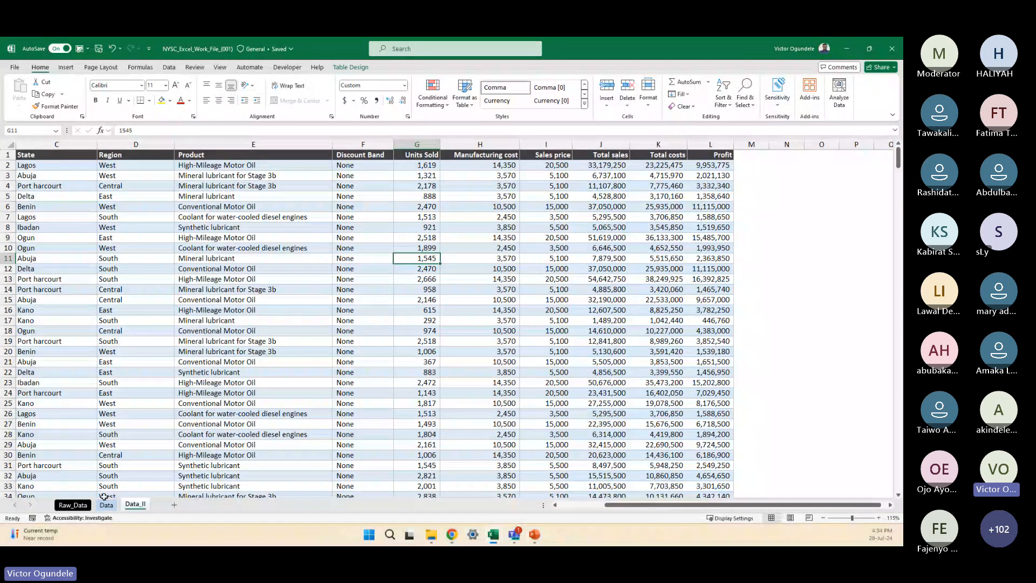
left_click(73, 505)
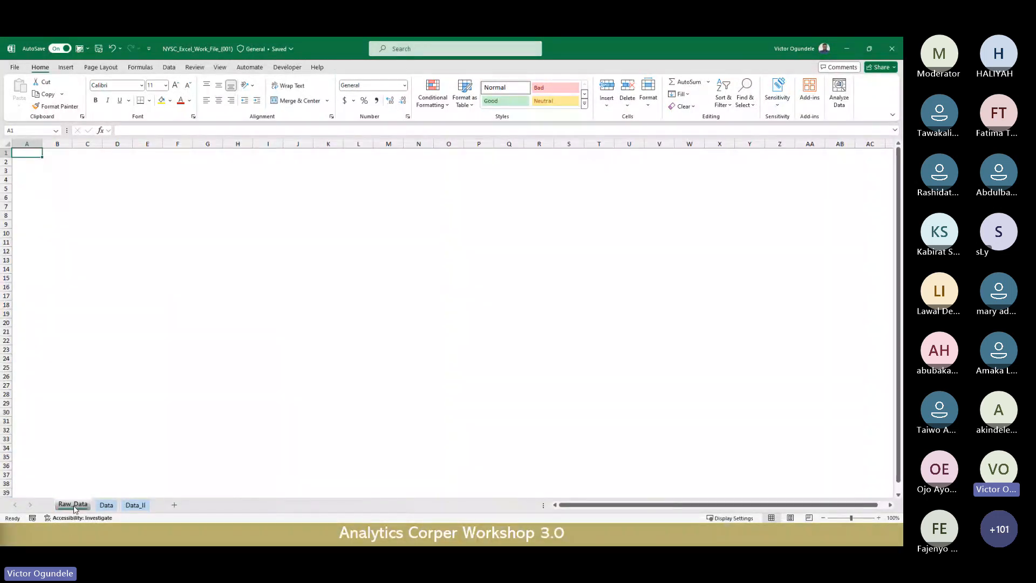
left_click(135, 504)
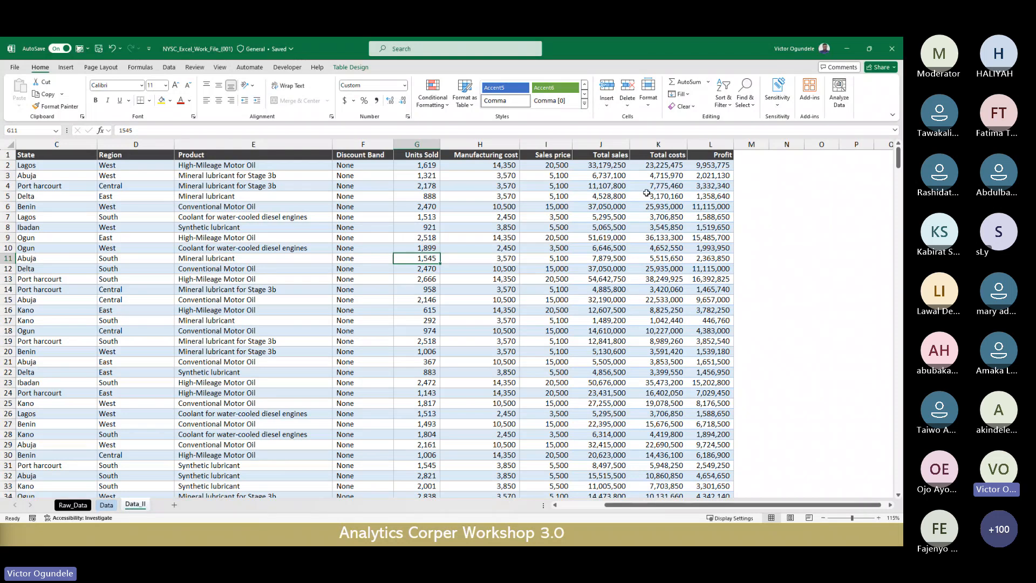
Review the formulas in the first data row of the Total costs, Total sales and Profit columns without changing them.
left_click(664, 165)
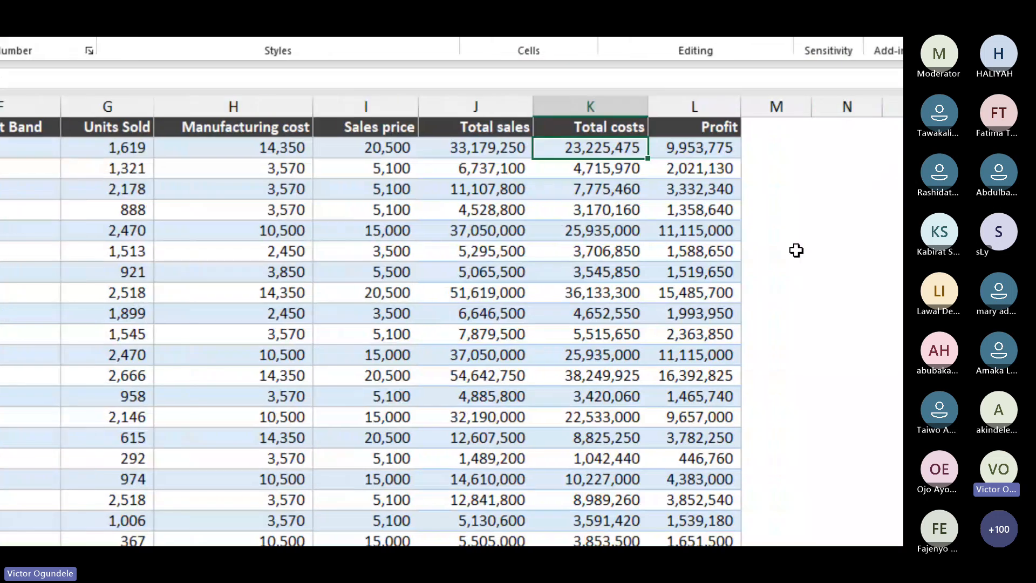
key("F2")
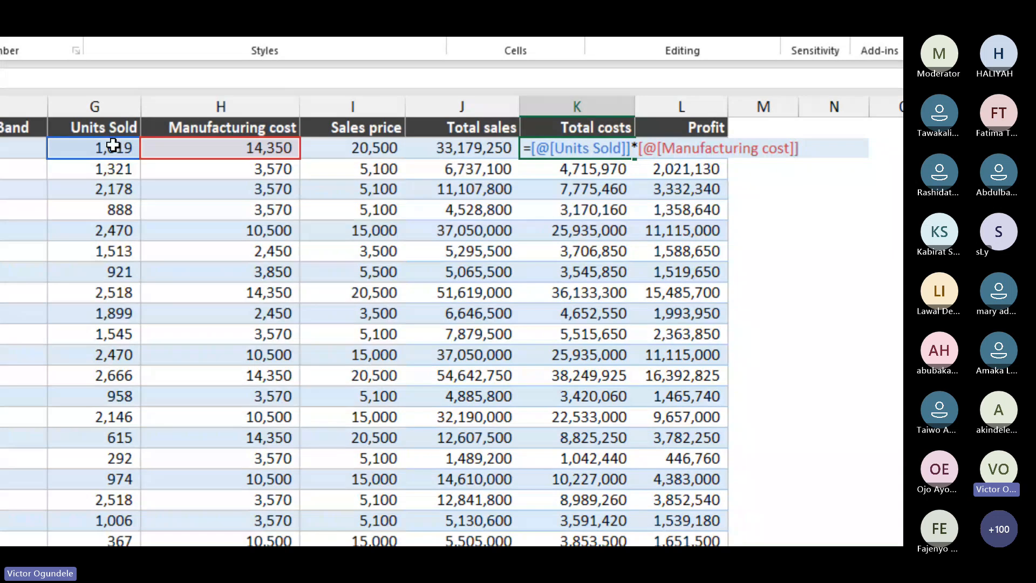
key("Escape")
key("Left")
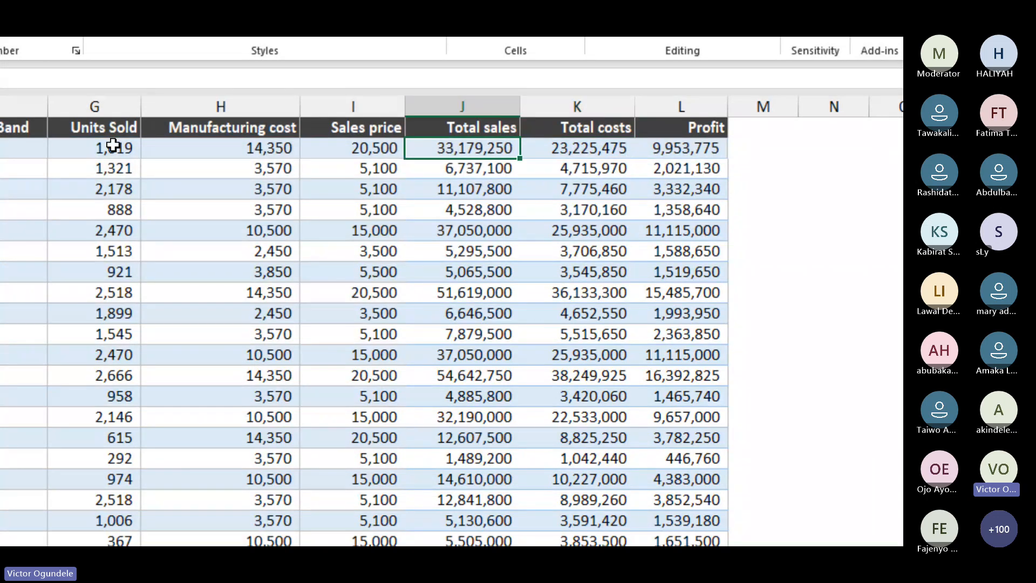
key("F2")
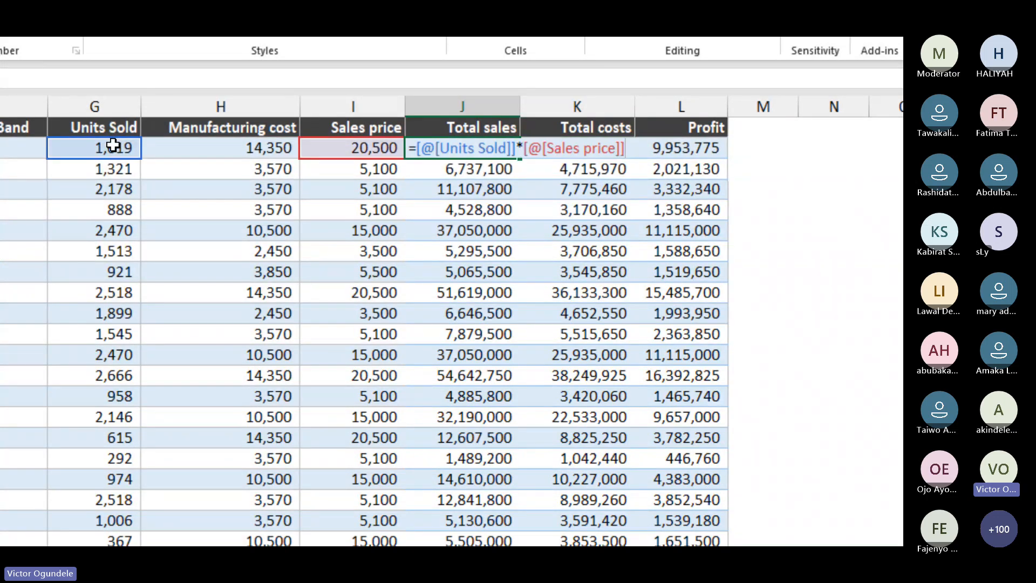
key("Escape")
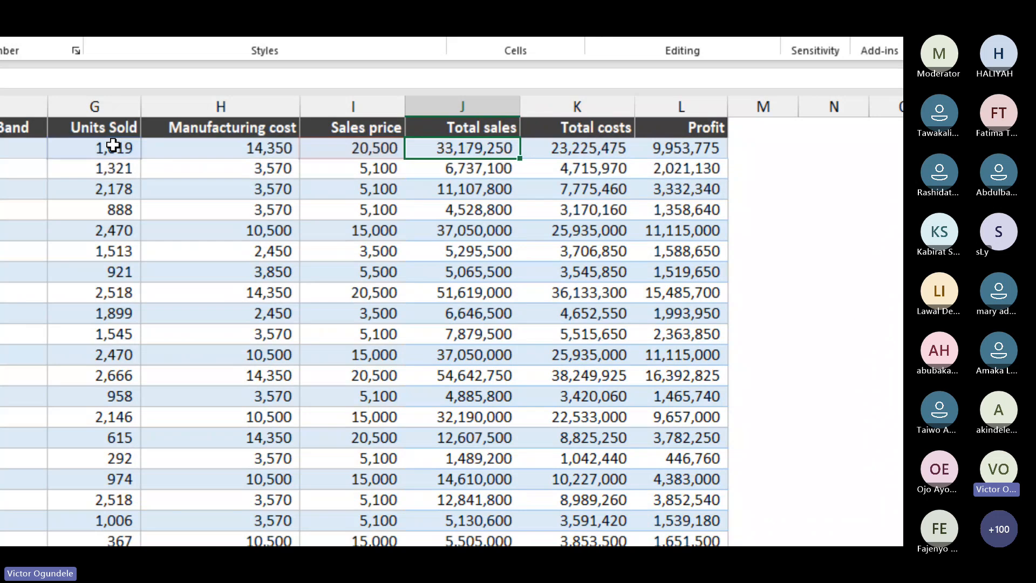
key("Right")
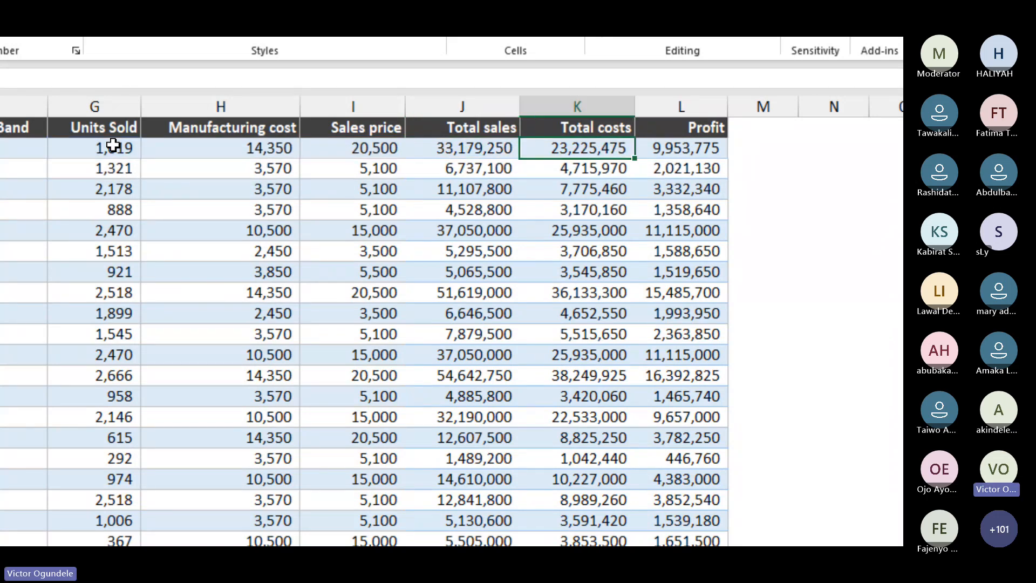
key("F2")
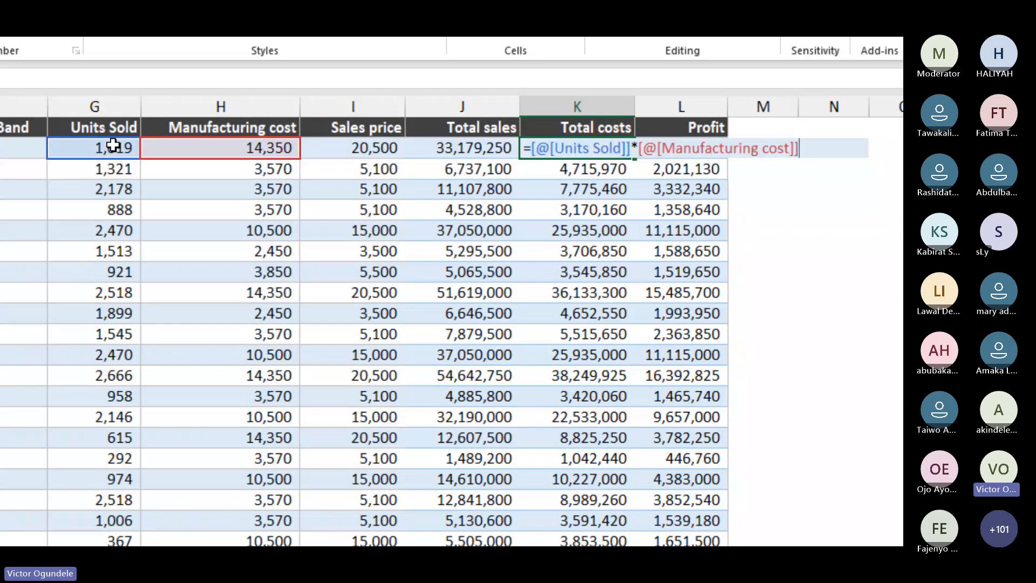
key("Escape")
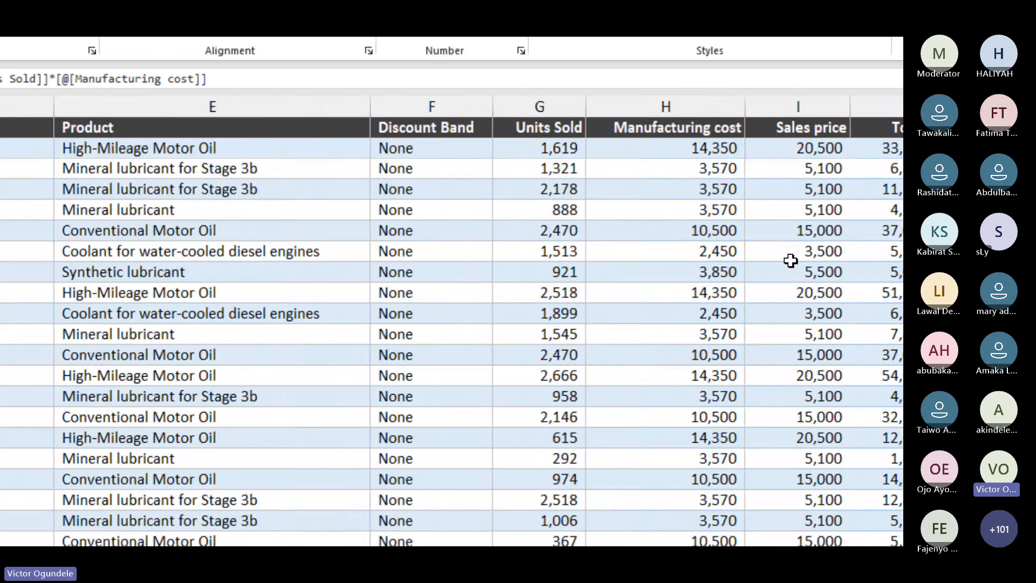
left_click(658, 146)
key("F2")
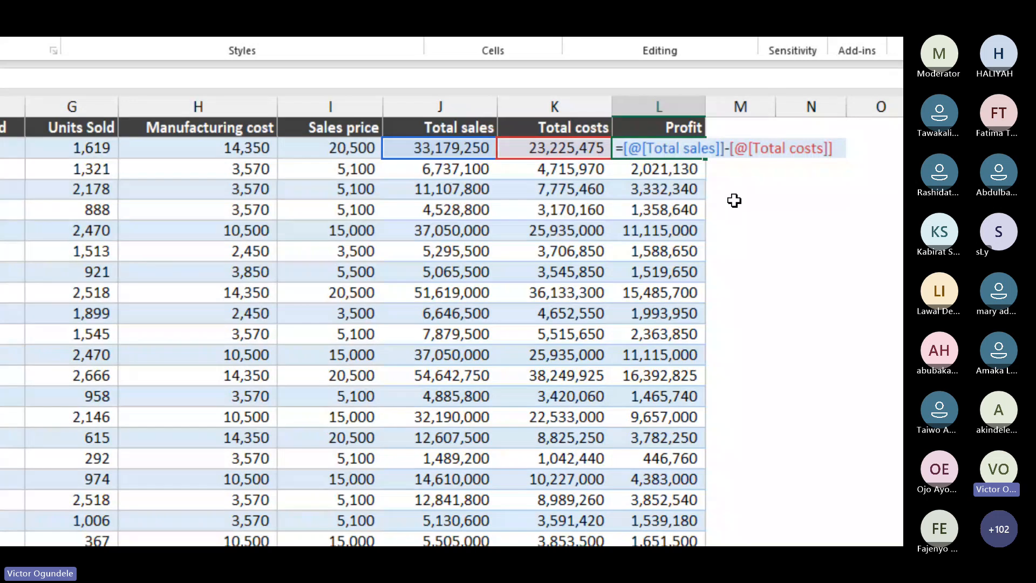
key("Escape")
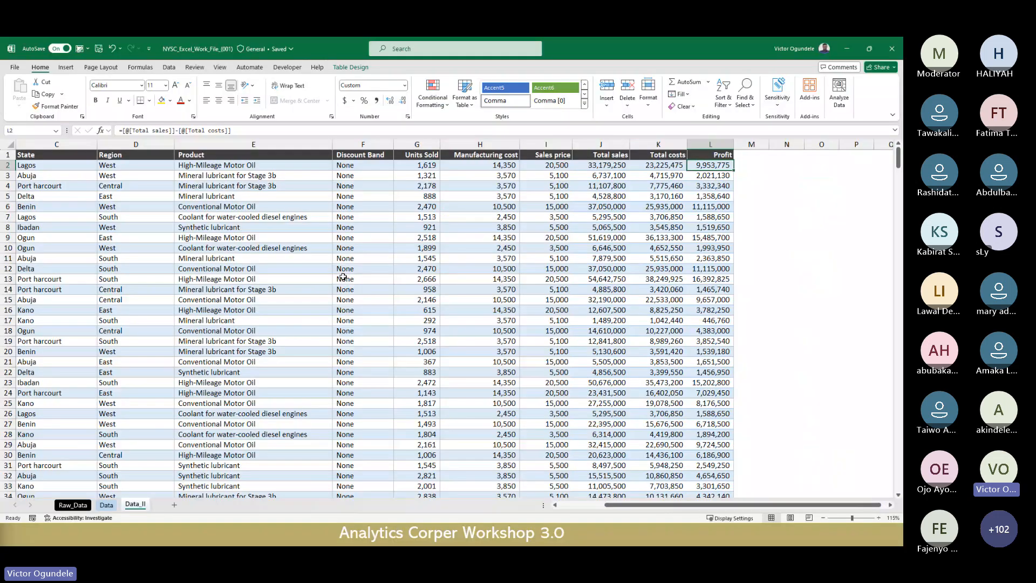
left_click(326, 291)
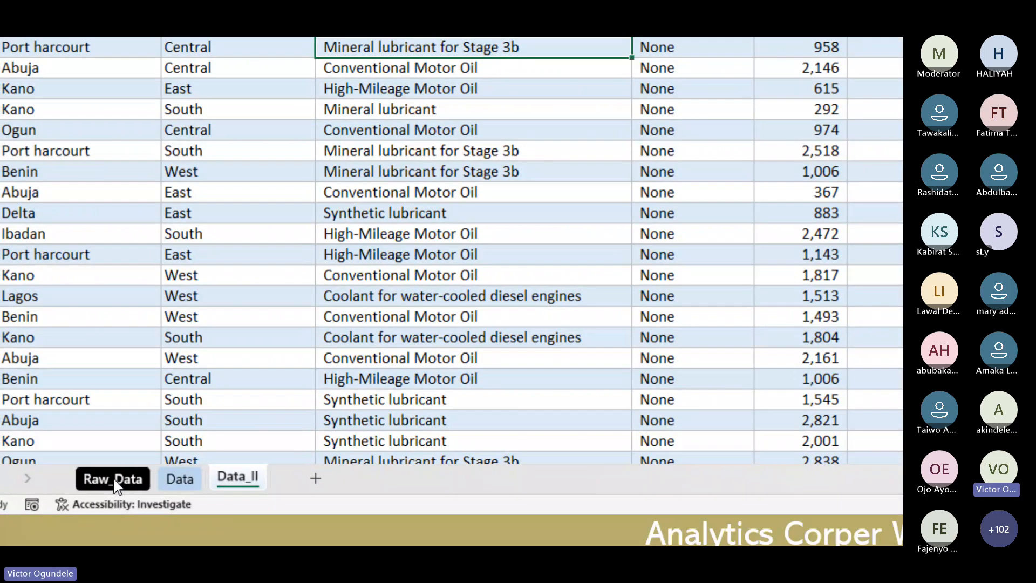
left_click(112, 477)
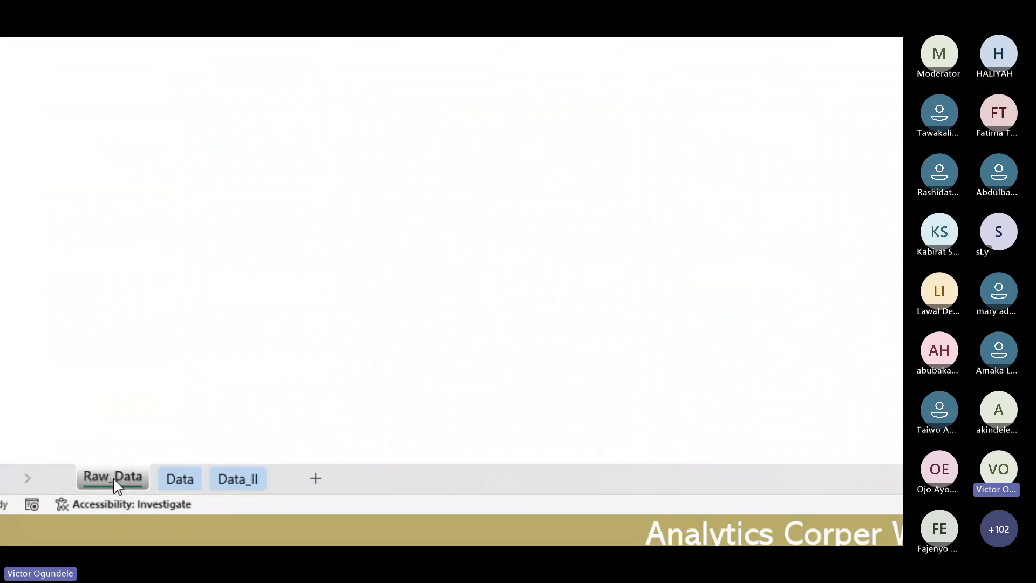
left_click(172, 480)
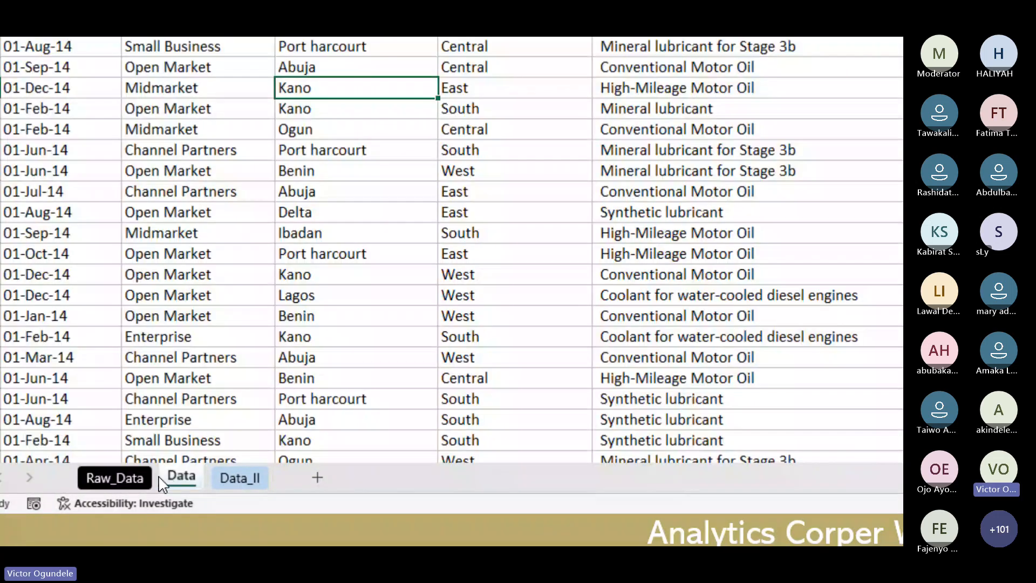
Duplicate the Raw_Data sheet to the position after Data_II and rename the copy as Wrk.
left_click(118, 477)
left_click(117, 456)
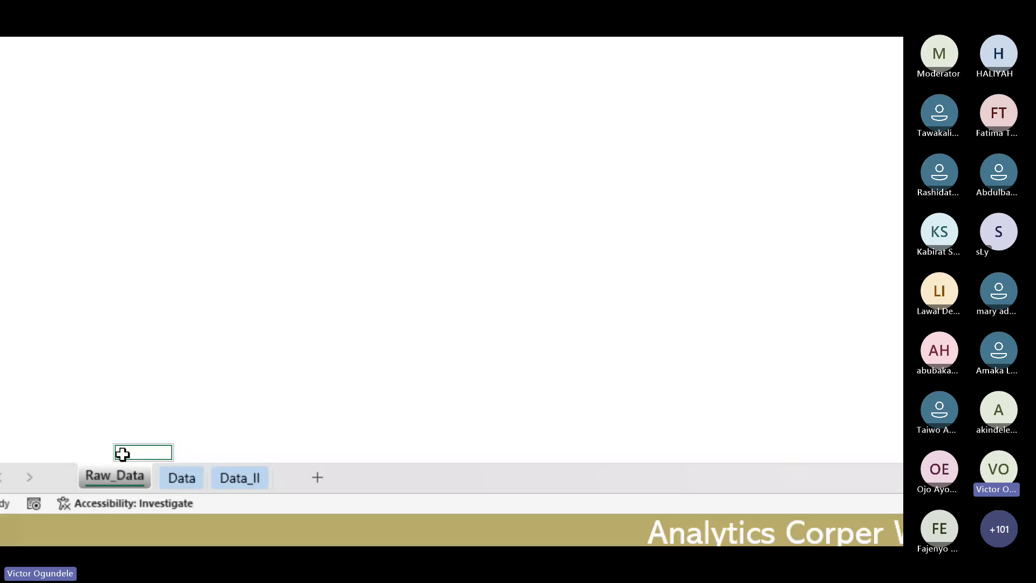
left_click(109, 416)
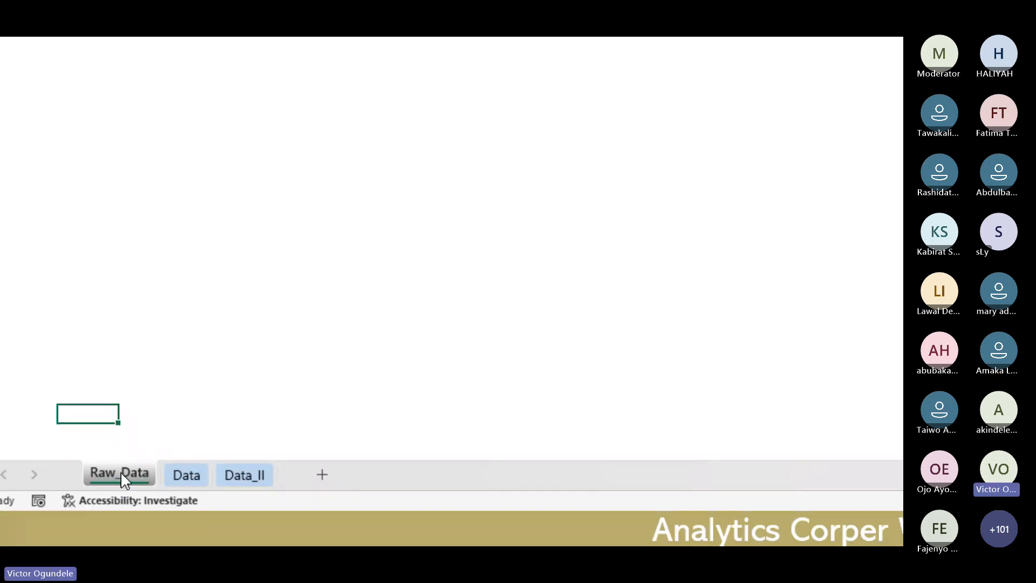
left_click_drag(122, 476, 296, 464)
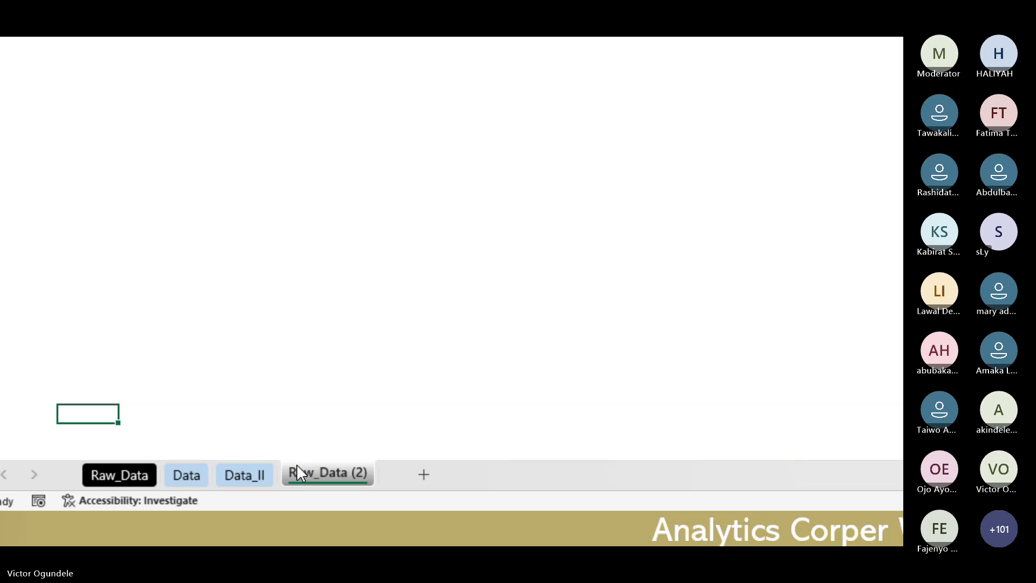
double_click(303, 465)
type("W")
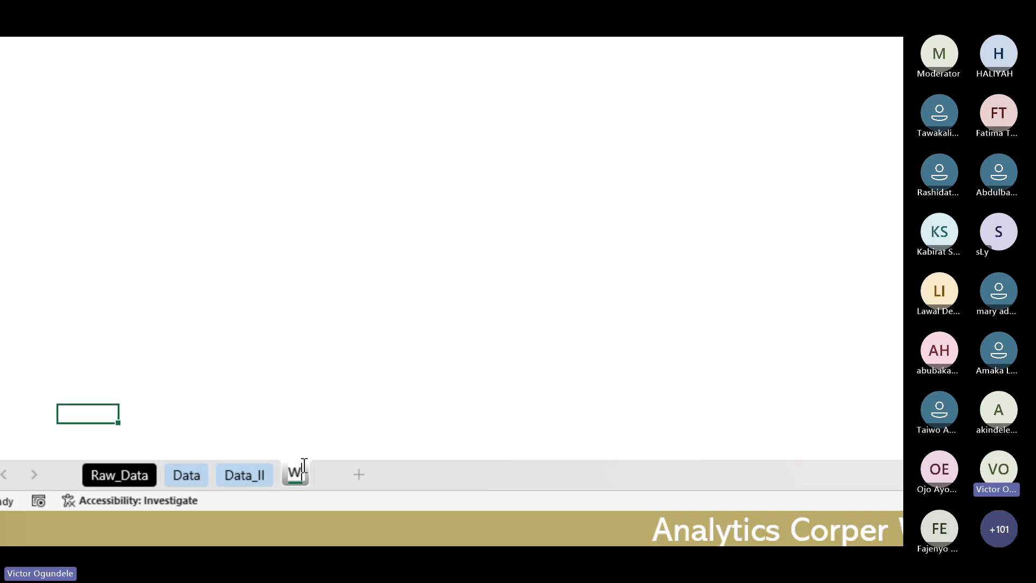
type("rk")
key("Return")
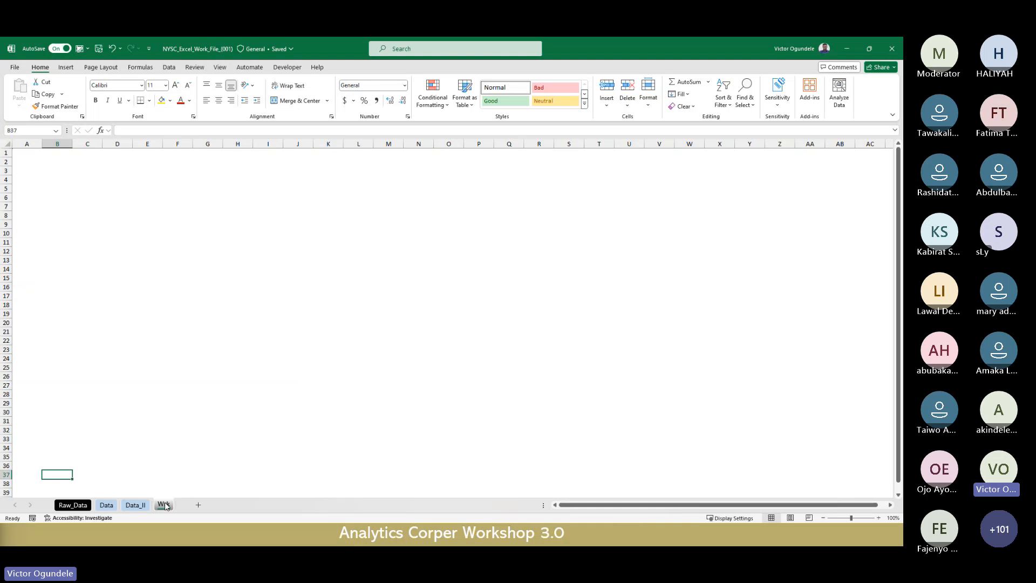
Add a new blank worksheet after Wrk and rename it as Wrks.
left_click(198, 505)
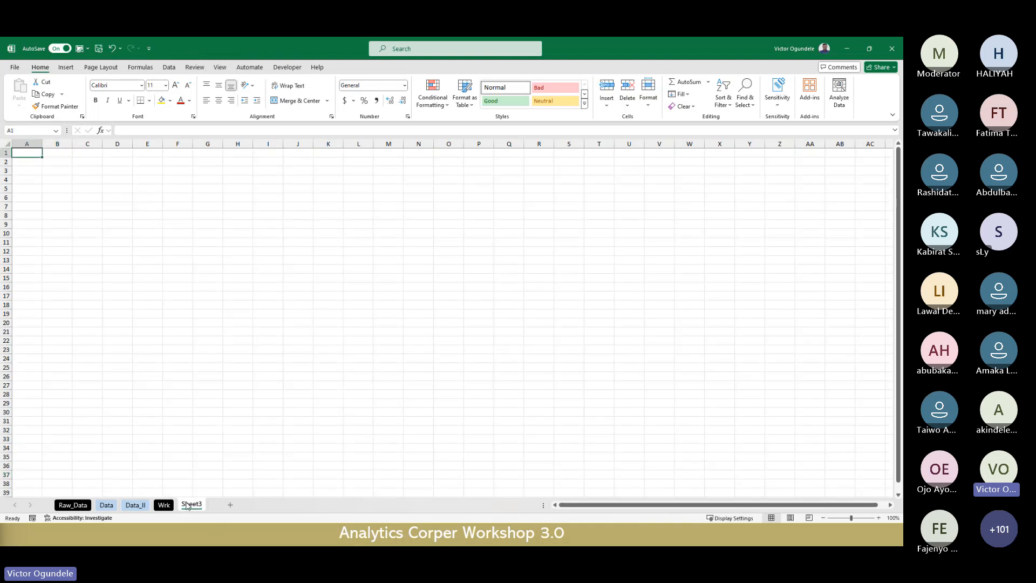
double_click(191, 504)
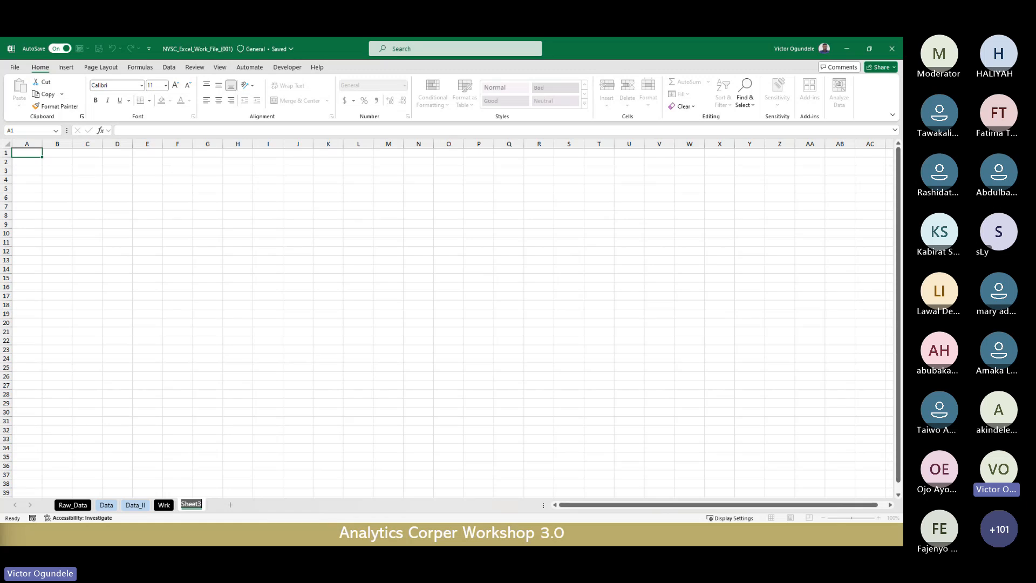
type("workings")
key("BackSpace")
key("BackSpace")
key("BackSpace")
key("BackSpace")
key("BackSpace")
key("BackSpace")
key("BackSpace")
key("BackSpace")
type("Wrks")
key("Return")
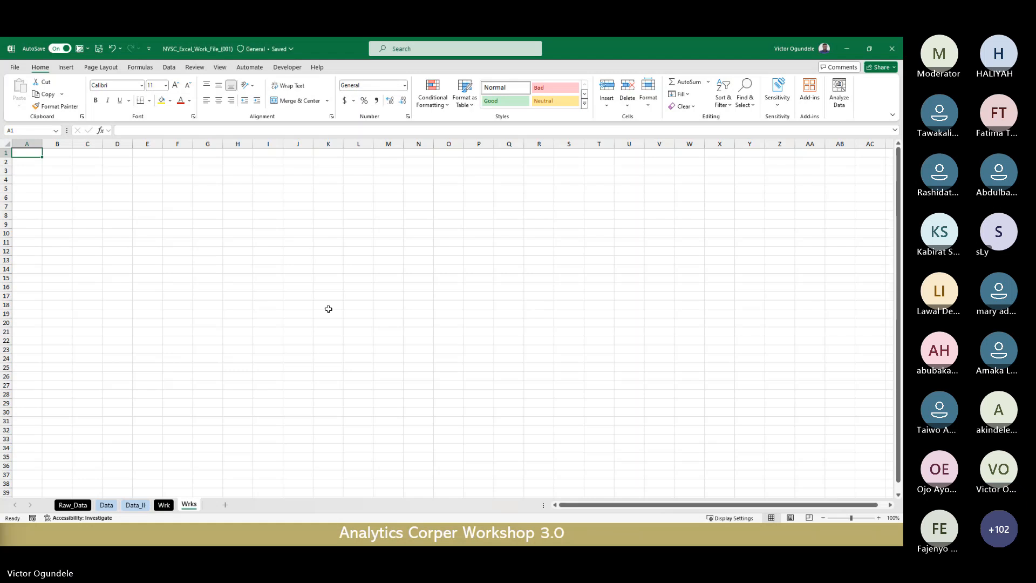
Duplicate the Wrk sheet to the position after Wrks and rename the copy as Report.
left_click(263, 296)
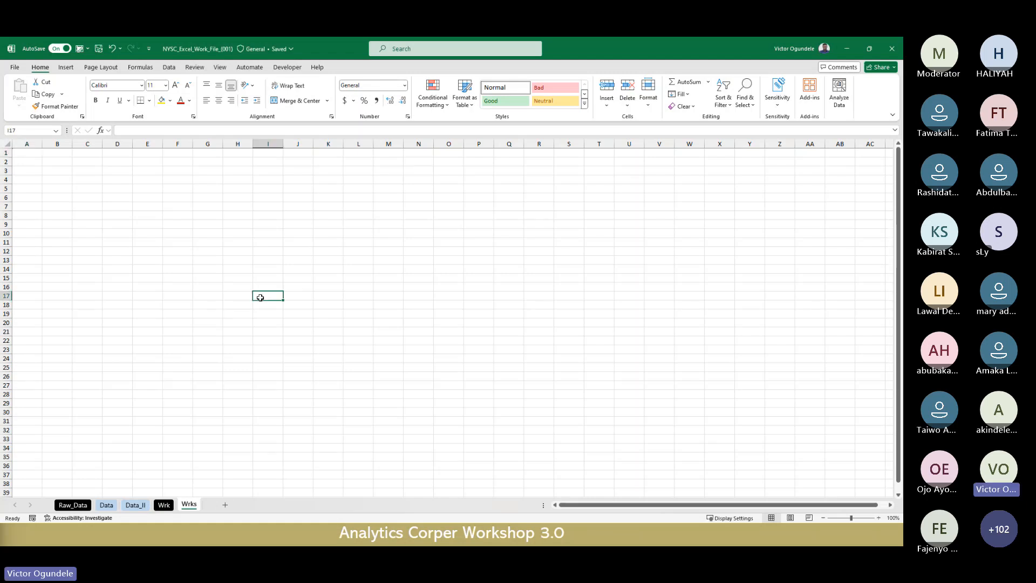
left_click(167, 504)
left_click_drag(168, 505, 214, 503)
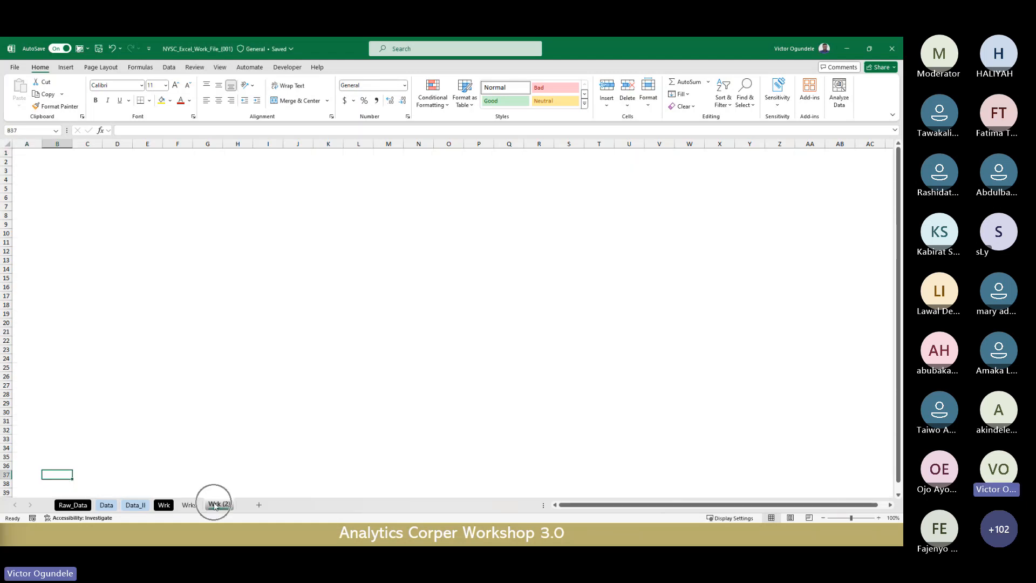
double_click(214, 504)
type("Report")
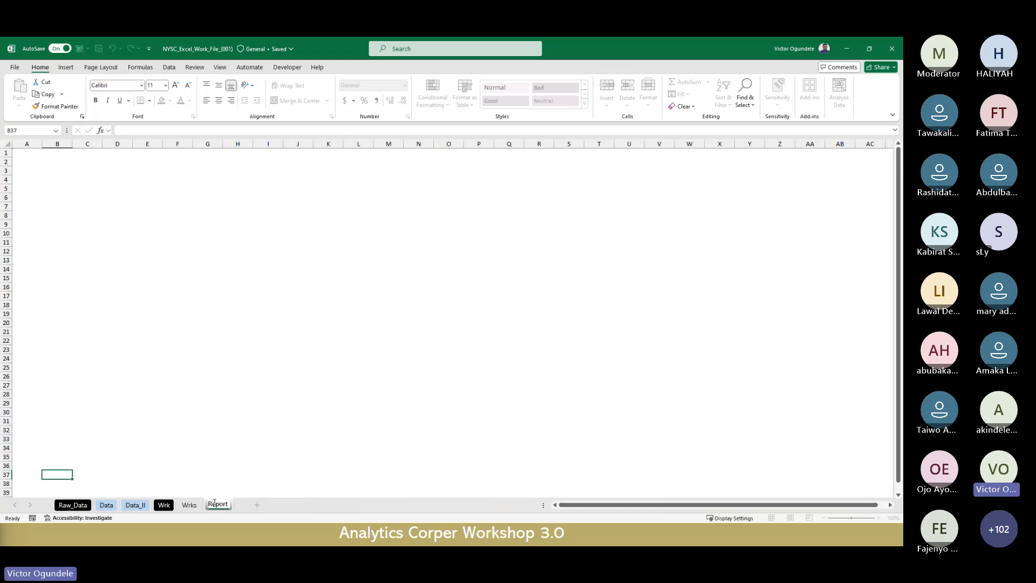
key("Return")
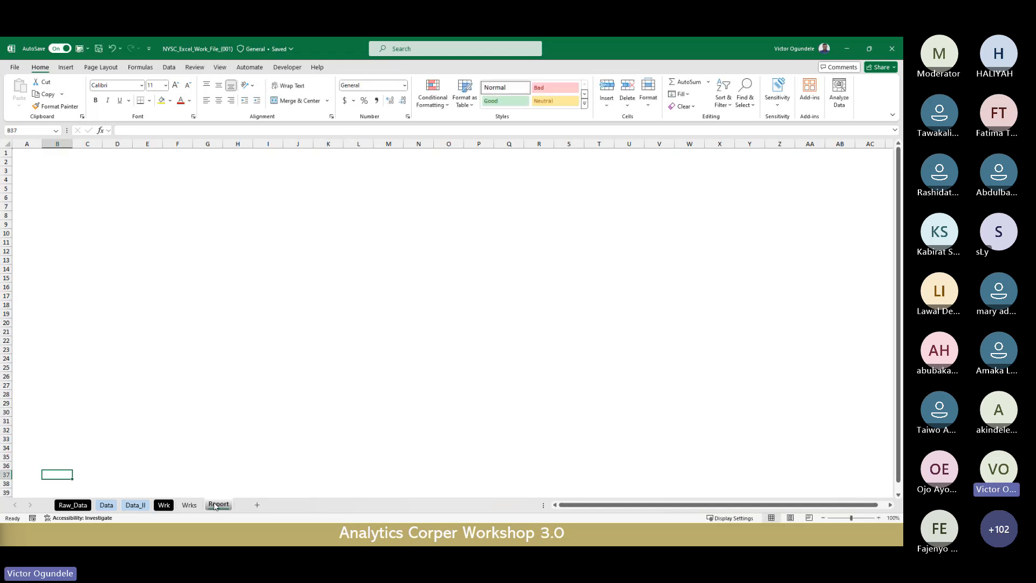
Add a new worksheet after Report, hide its gridlines and rename it as Output.
left_click(257, 505)
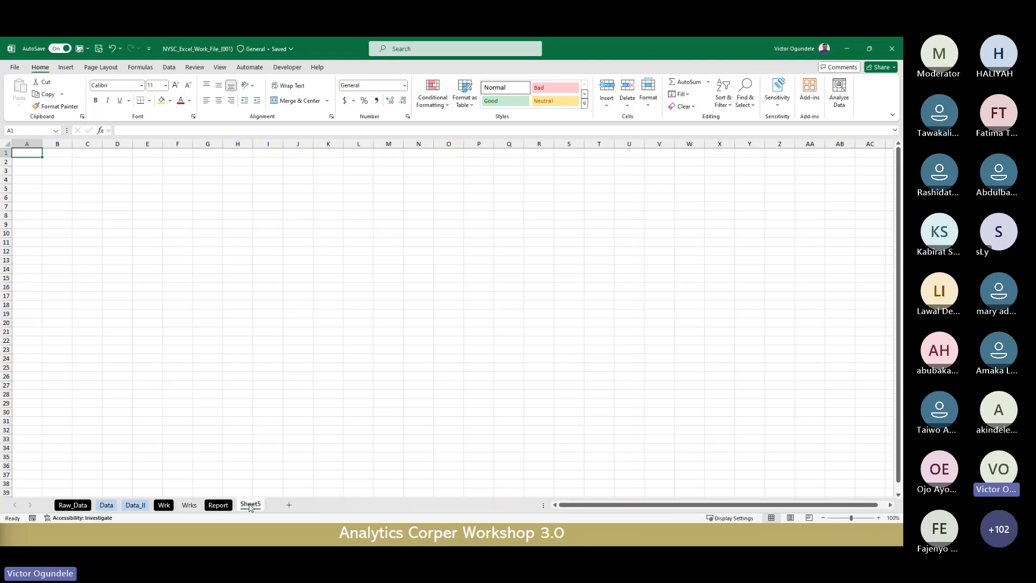
key("alt+w")
key("v")
key("g")
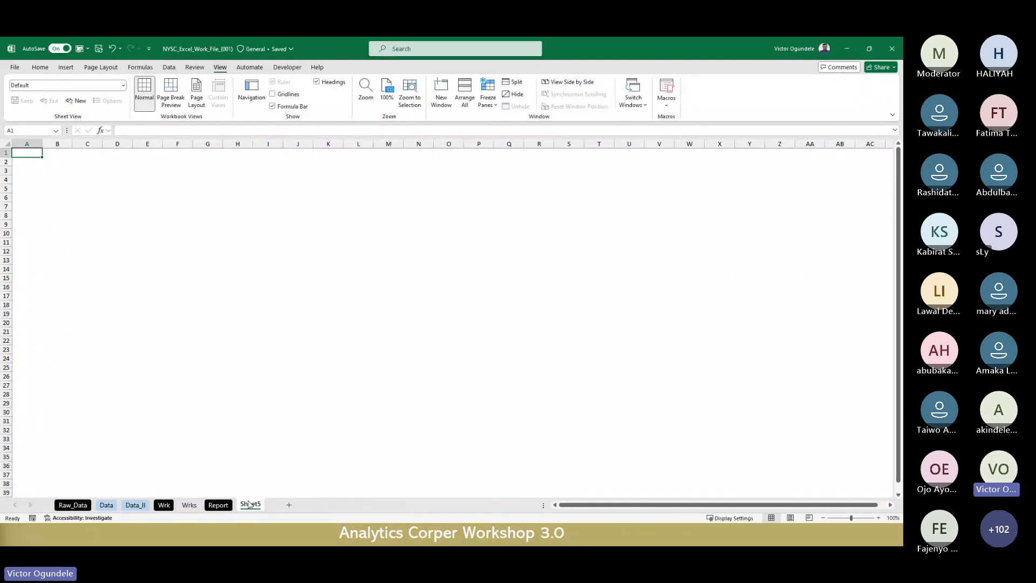
double_click(248, 503)
type("O")
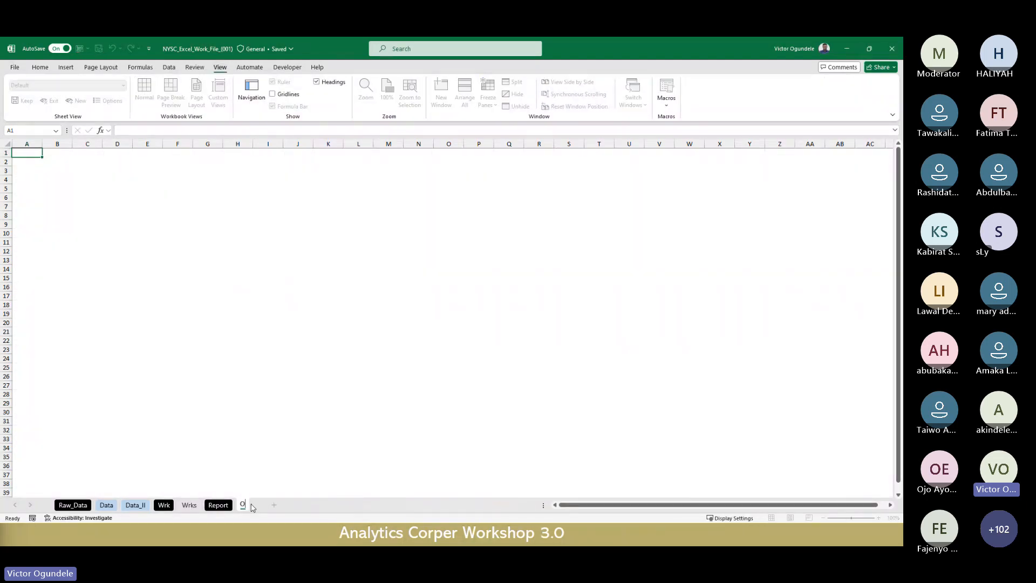
type("utput")
key("Return")
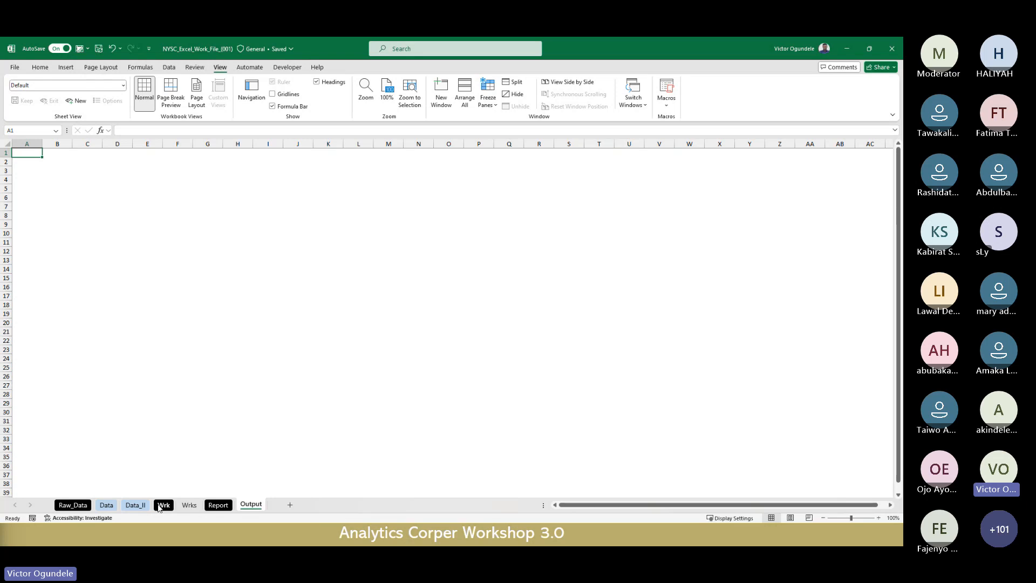
Switch to the Data_II sheet and check the source table name in the PivotTable creation dialog without creating one.
left_click(135, 504)
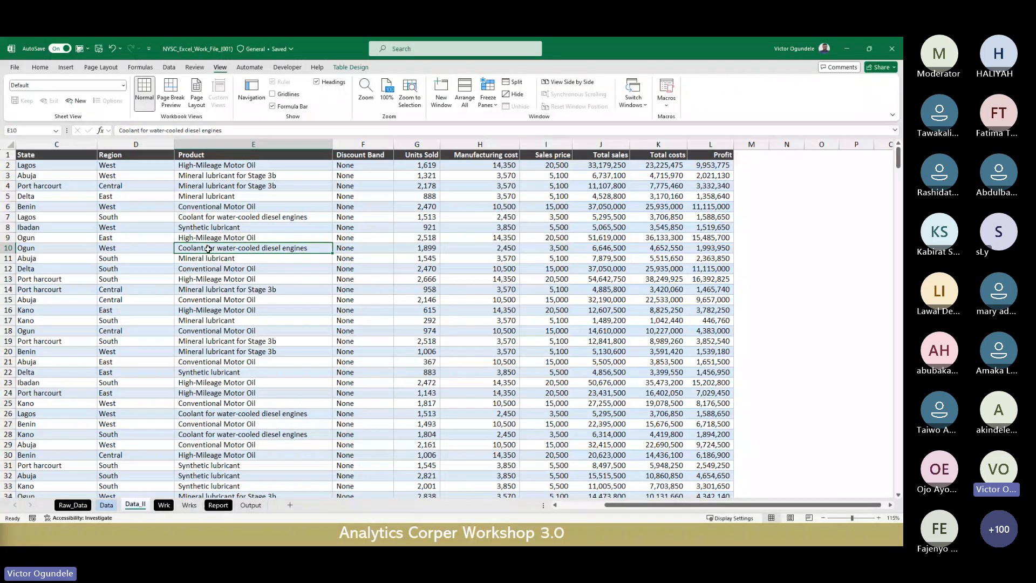
left_click(231, 277)
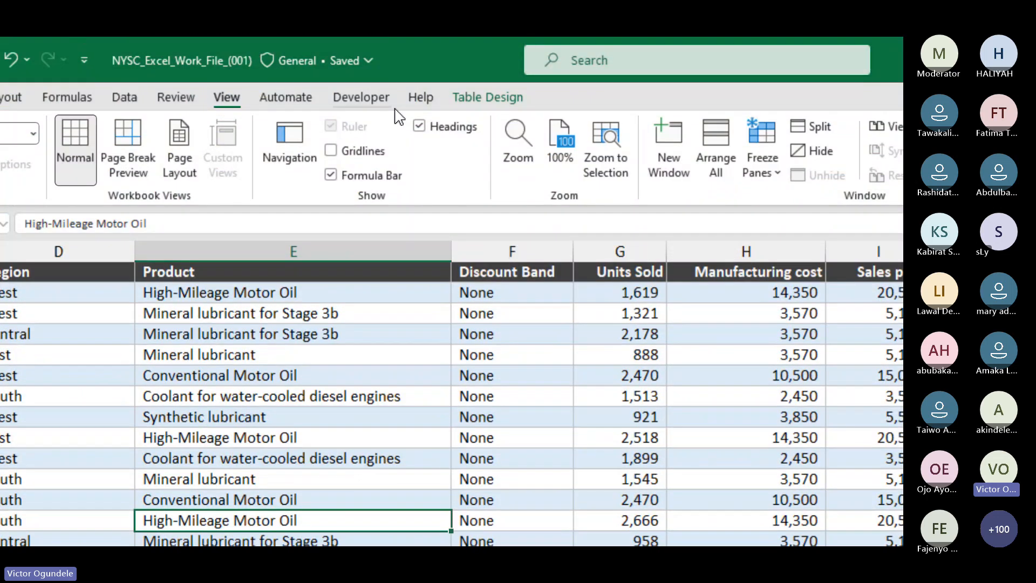
left_click(131, 100)
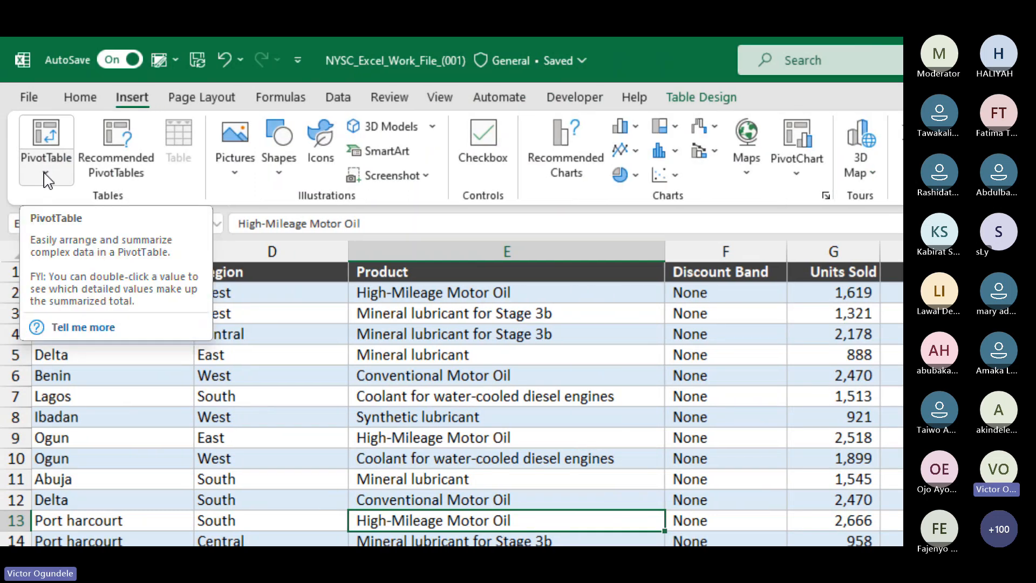
left_click(47, 140)
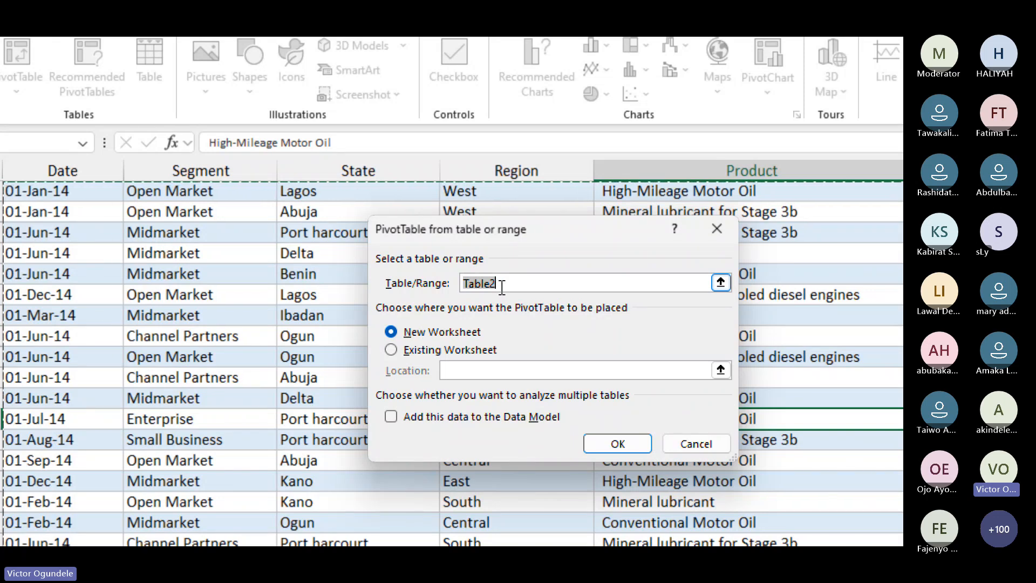
key("Escape")
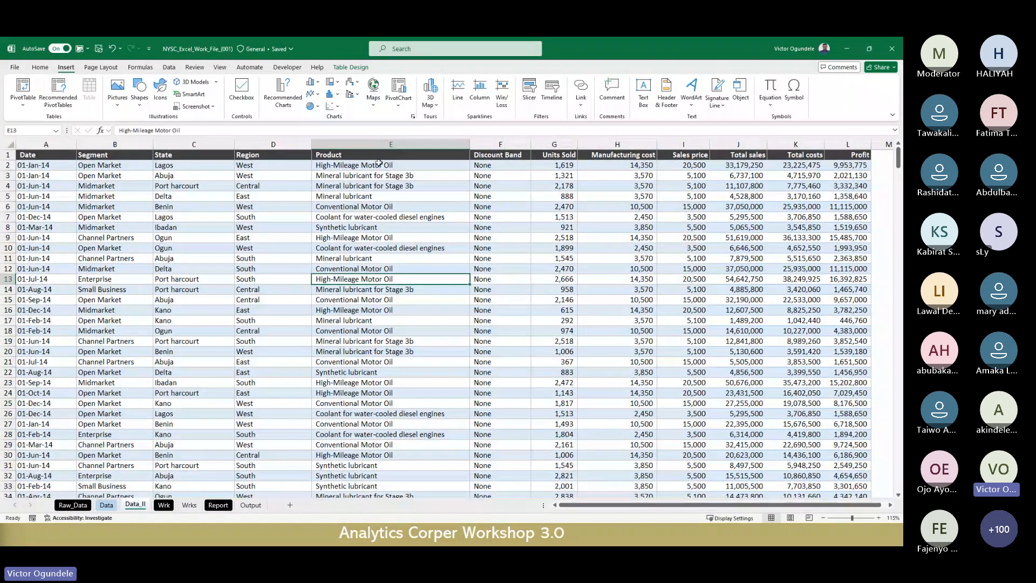
left_click(376, 165)
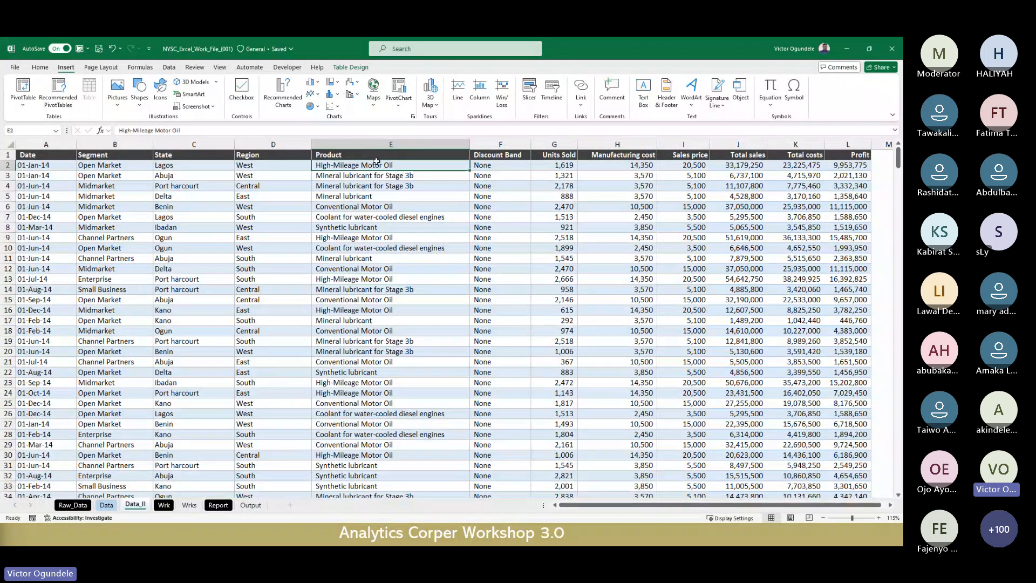
key("Up")
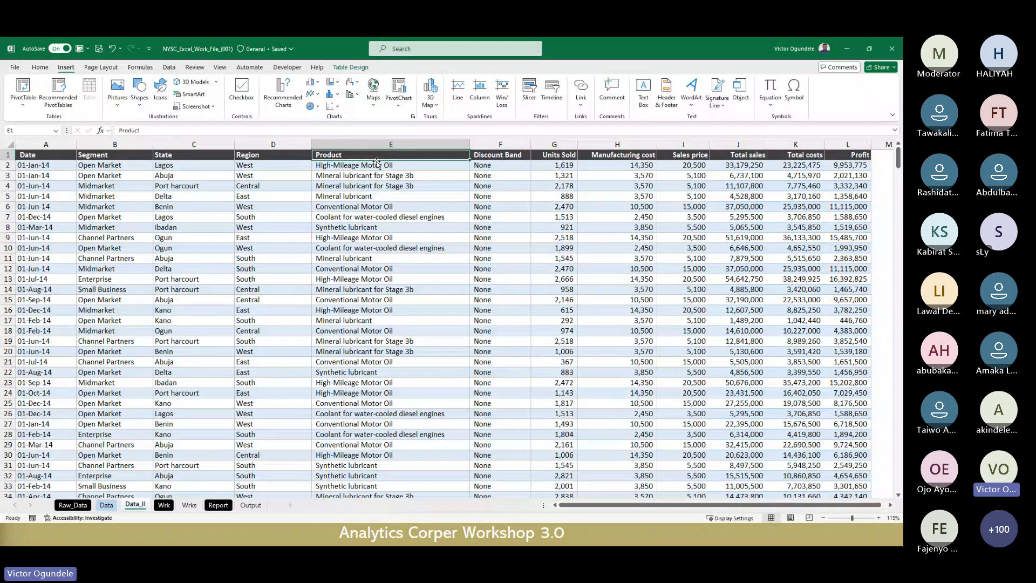
key("ctrl+Home")
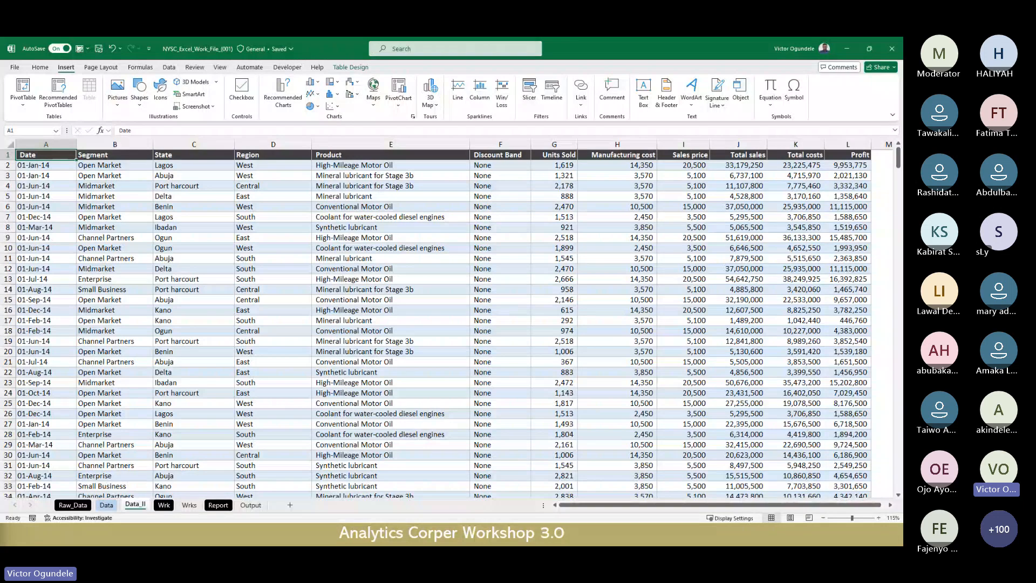
left_click(46, 331)
key("super+plus")
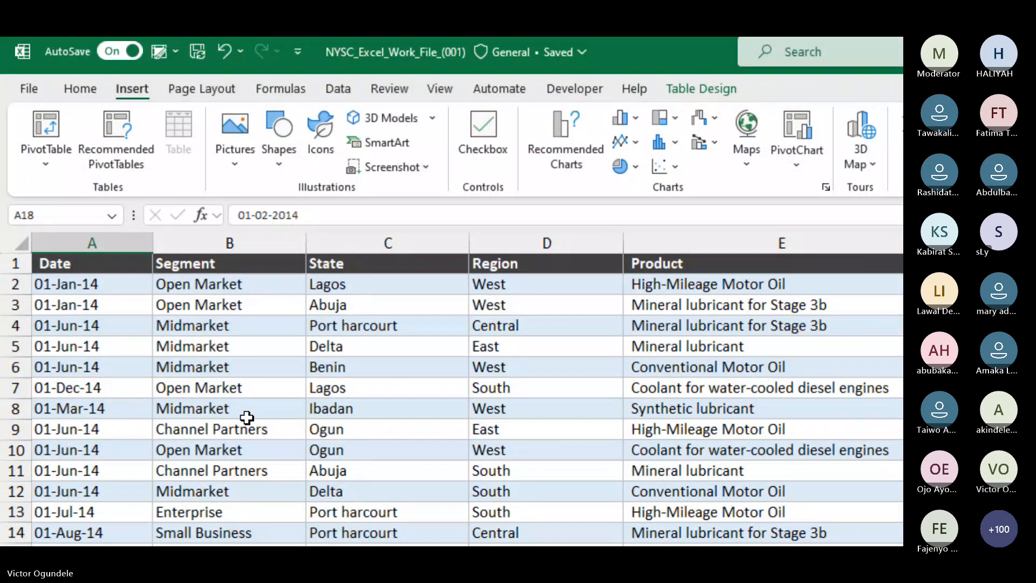
Rename the table on the Data_II sheet as RawDataSet.
left_click(369, 350)
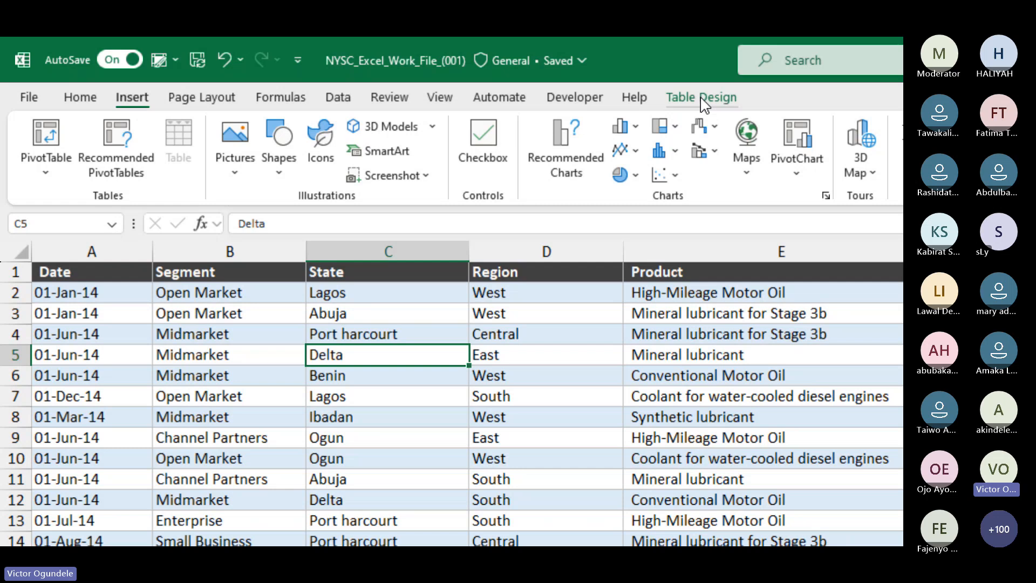
left_click(702, 99)
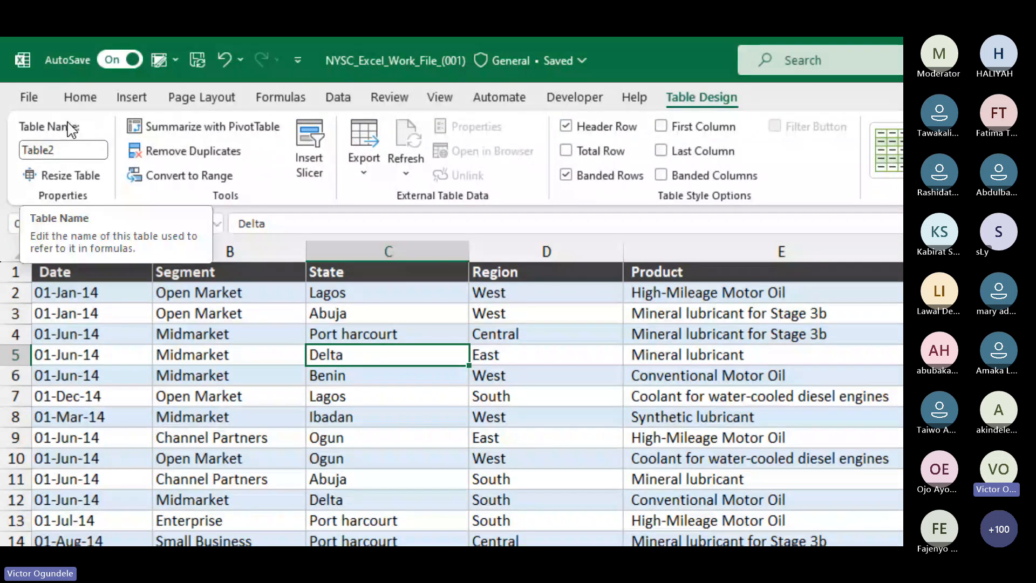
left_click(76, 146)
type("Da")
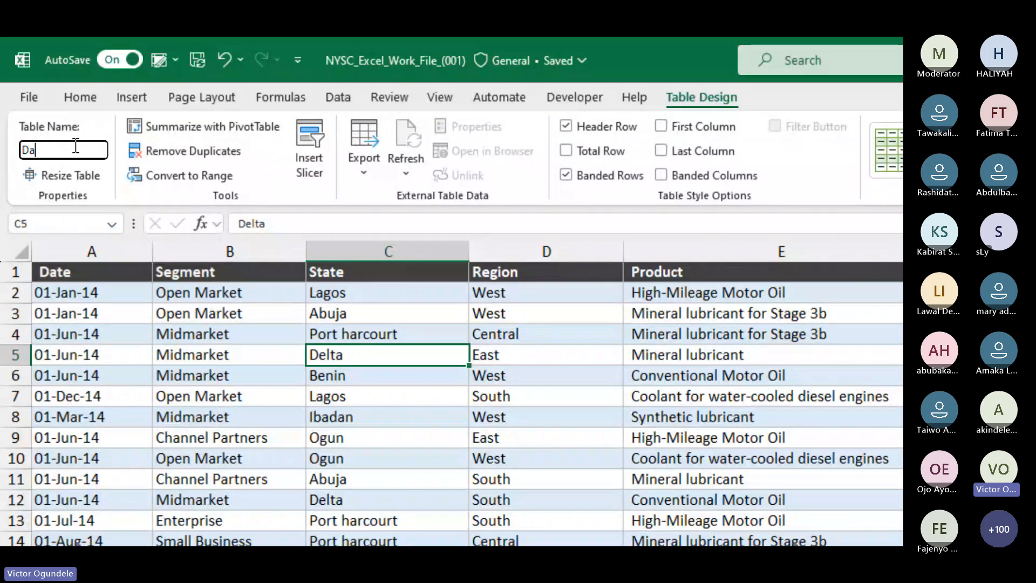
key("BackSpace")
key("BackSpace")
type("RawDataSet")
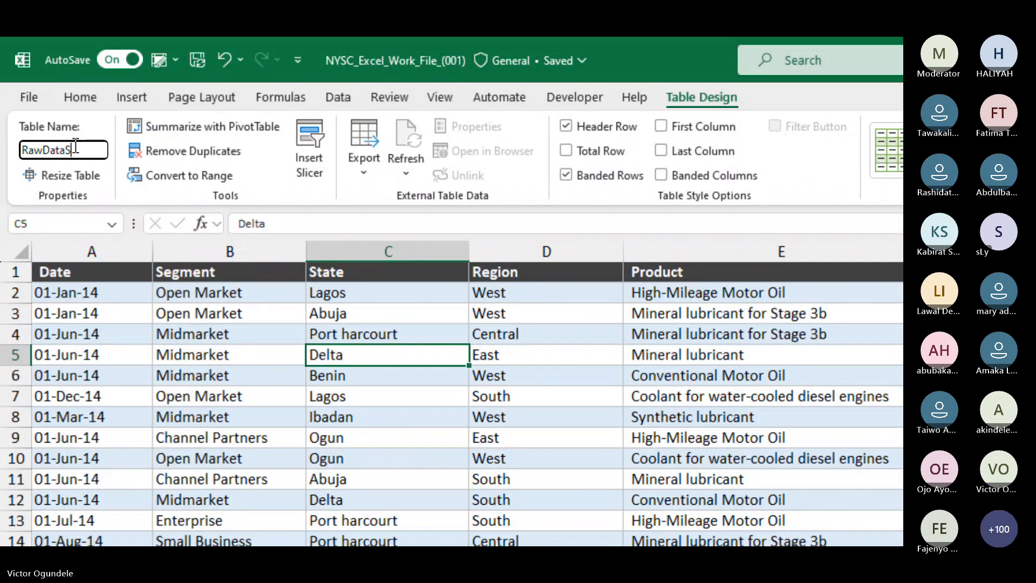
key("Return")
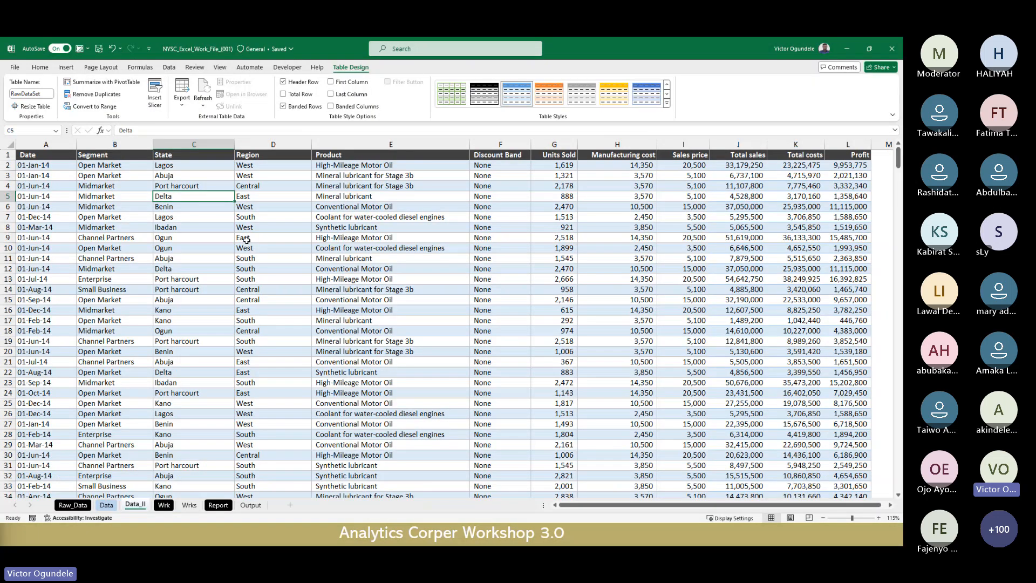
Create a PivotTable from RawDataSet on a new worksheet and move that sheet between Wrk and Wrks.
left_click(547, 458)
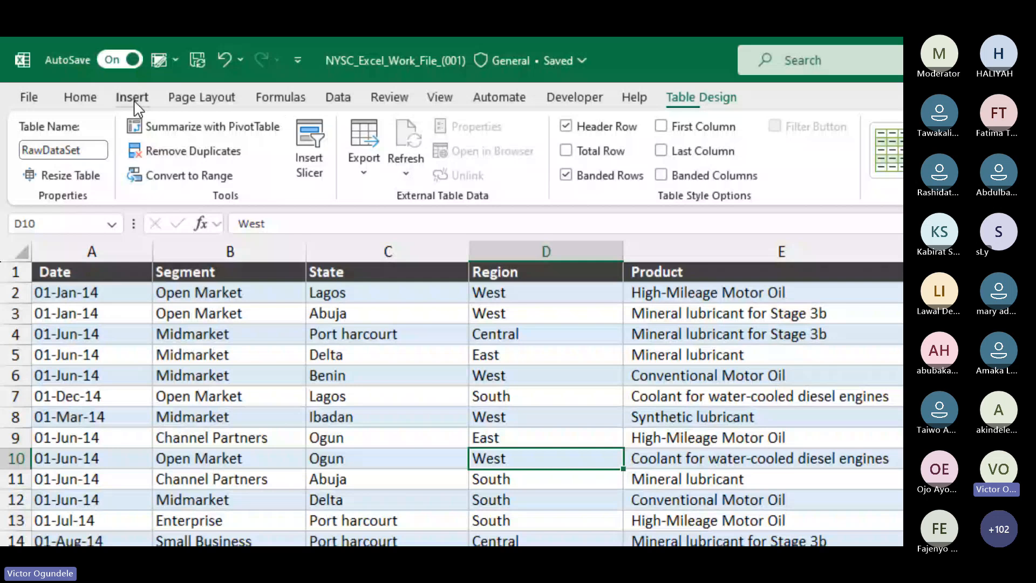
left_click(132, 98)
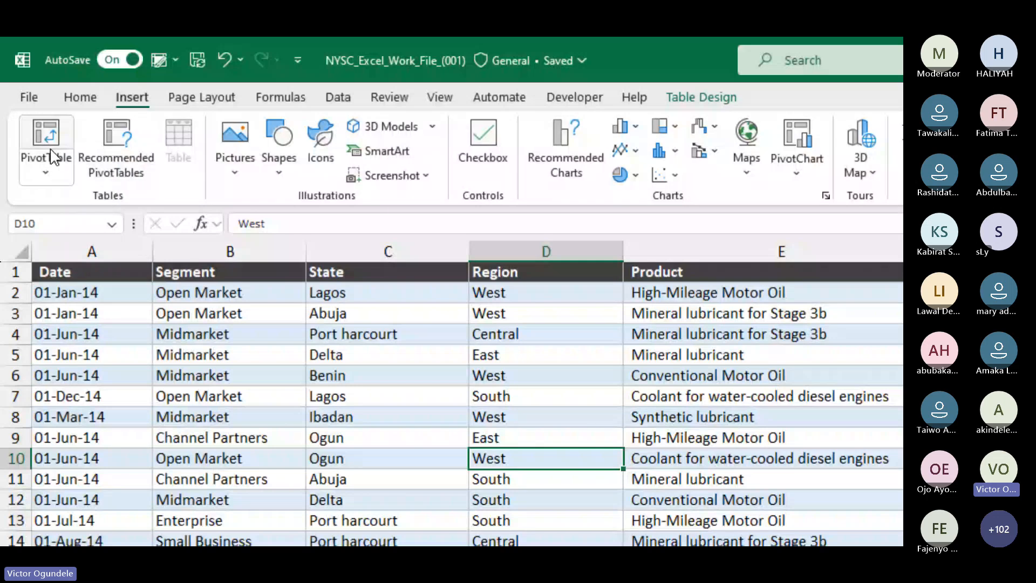
left_click(45, 141)
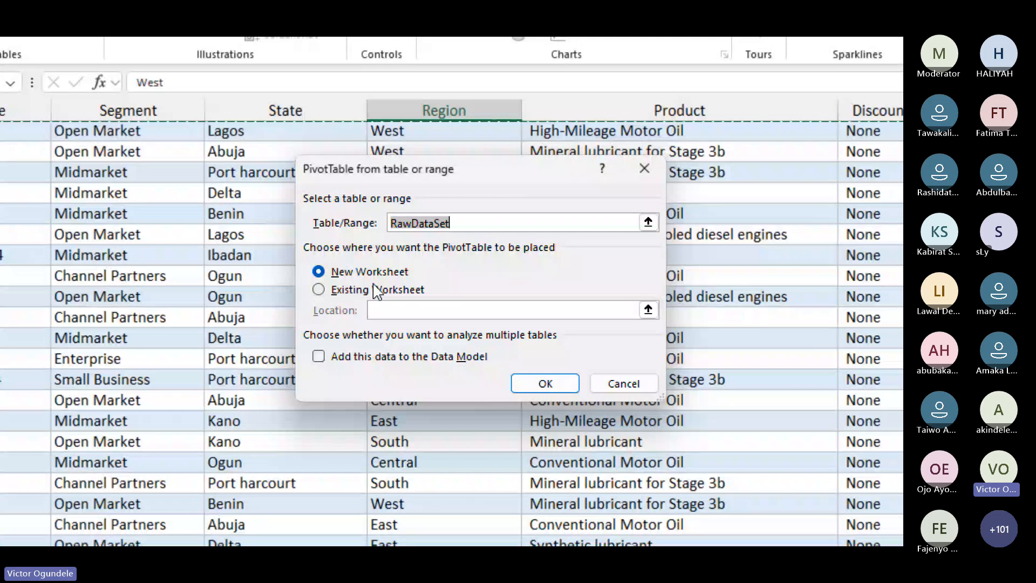
left_click(540, 387)
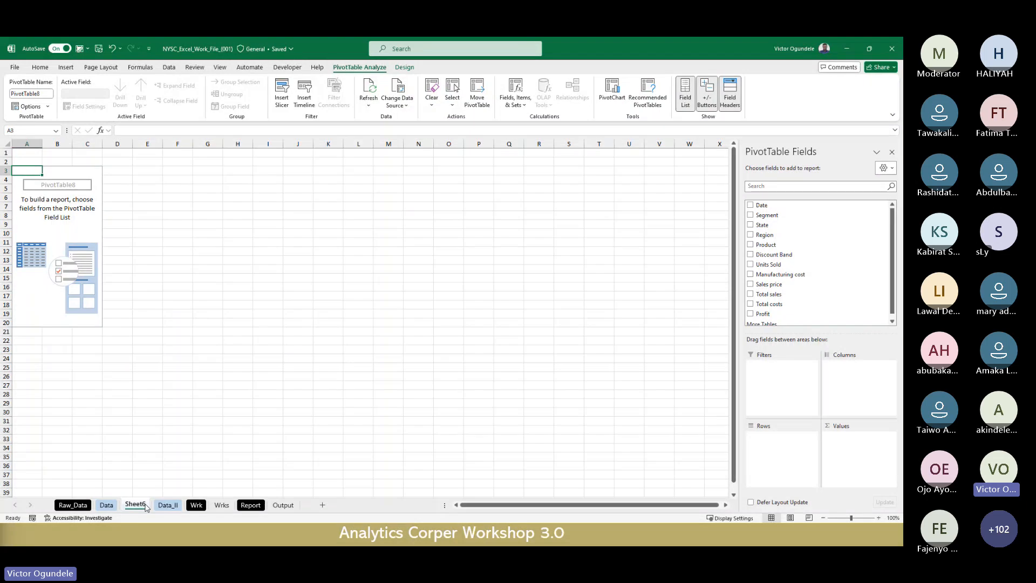
left_click_drag(146, 506, 218, 504)
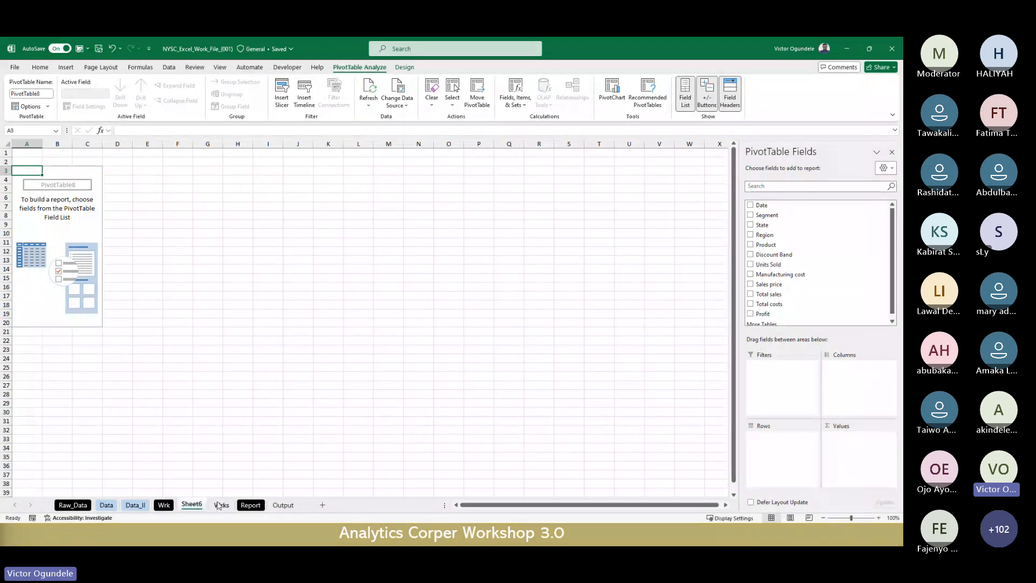
Delete the Wrks sheet and rename the new PivotTable sheet as Workings.
right_click(218, 504)
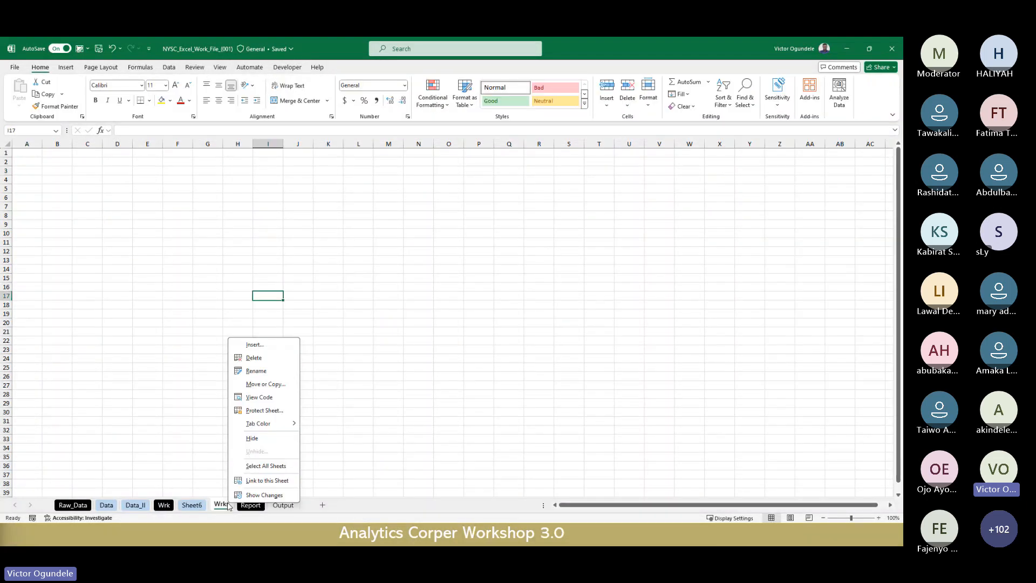
left_click(250, 357)
double_click(193, 506)
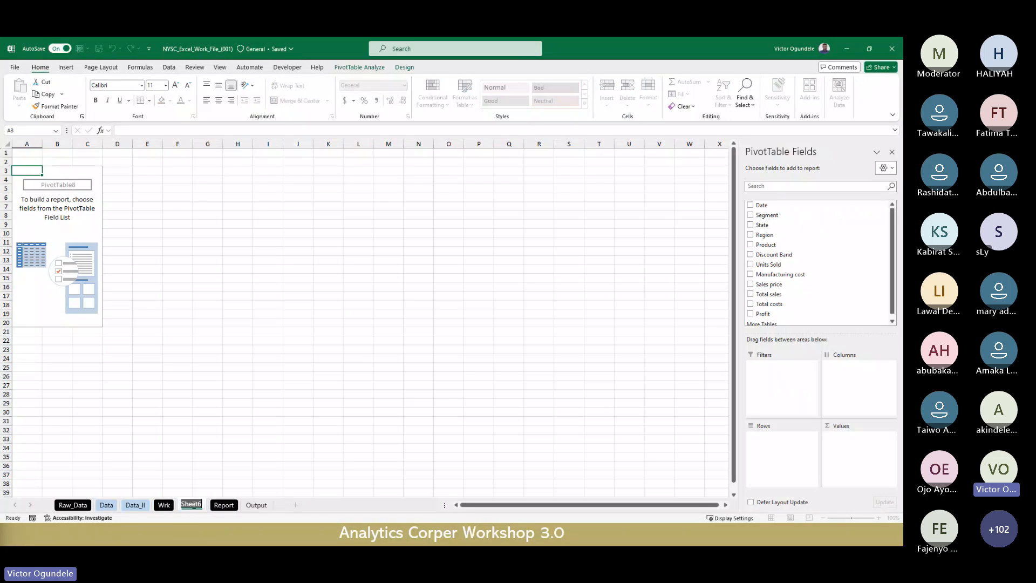
type("Workings")
key("Return")
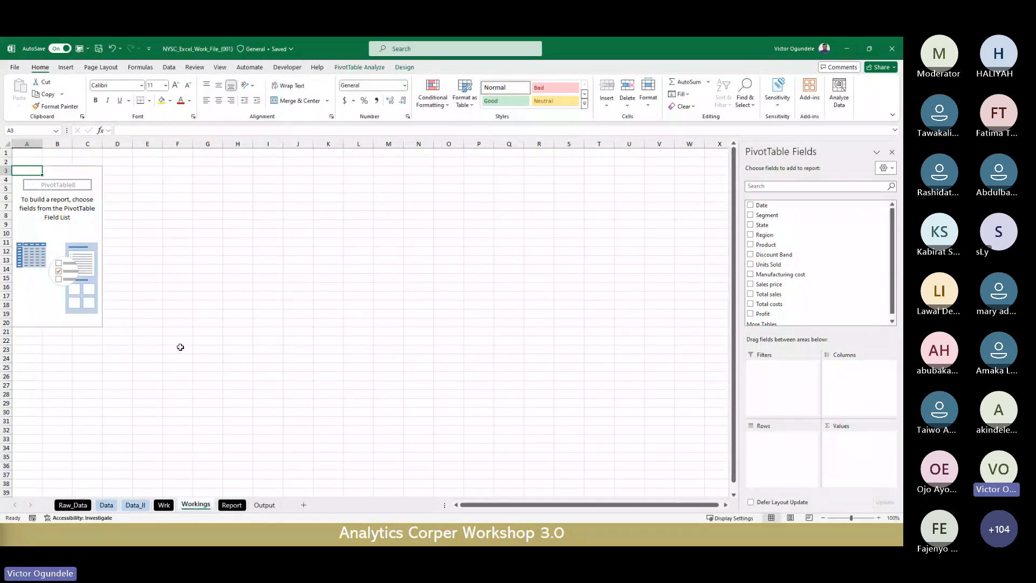
left_click(178, 324)
scroll(168, 325, "up", 3)
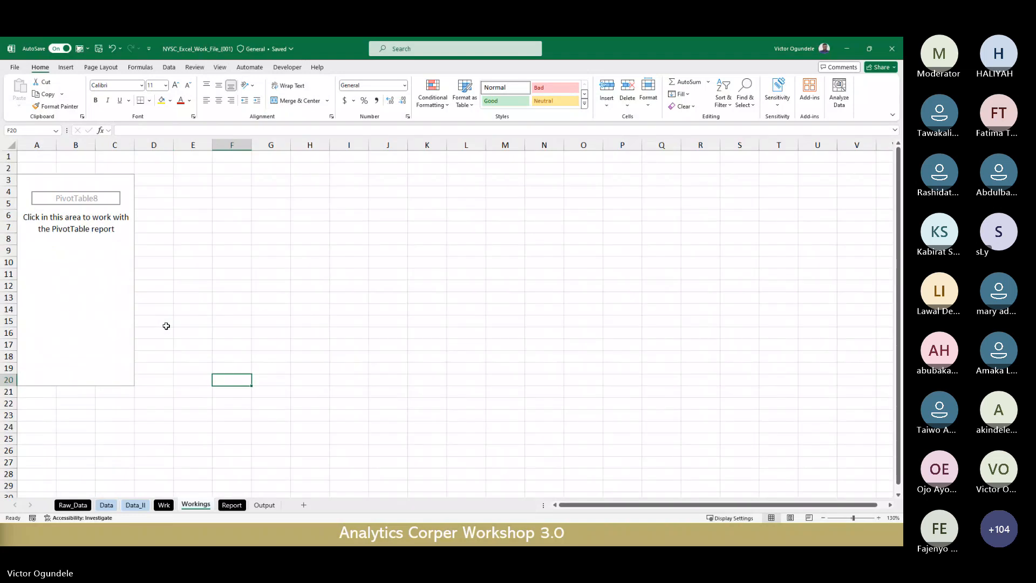
left_click(79, 230)
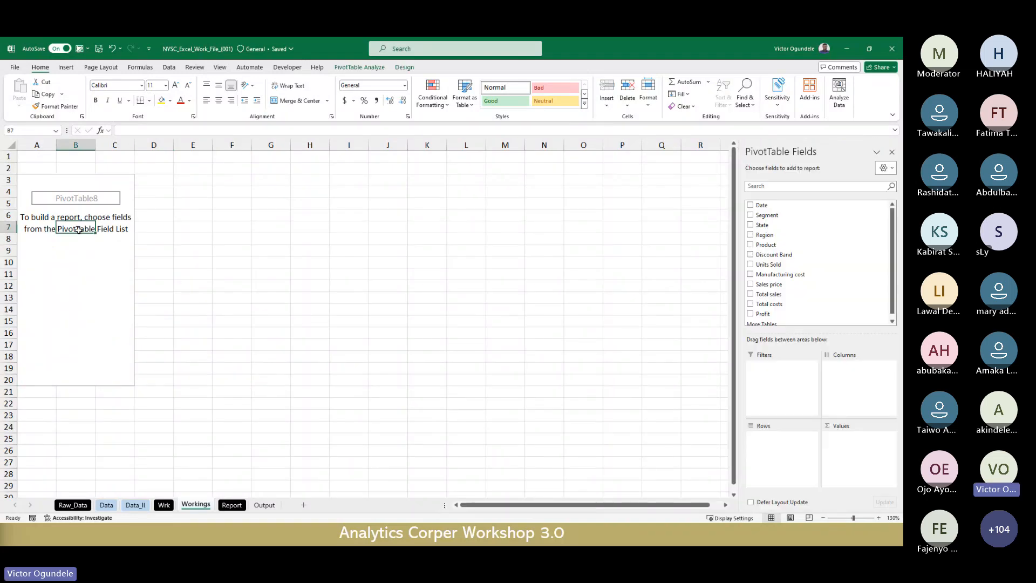
scroll(79, 230, "down", 1)
left_click(175, 218)
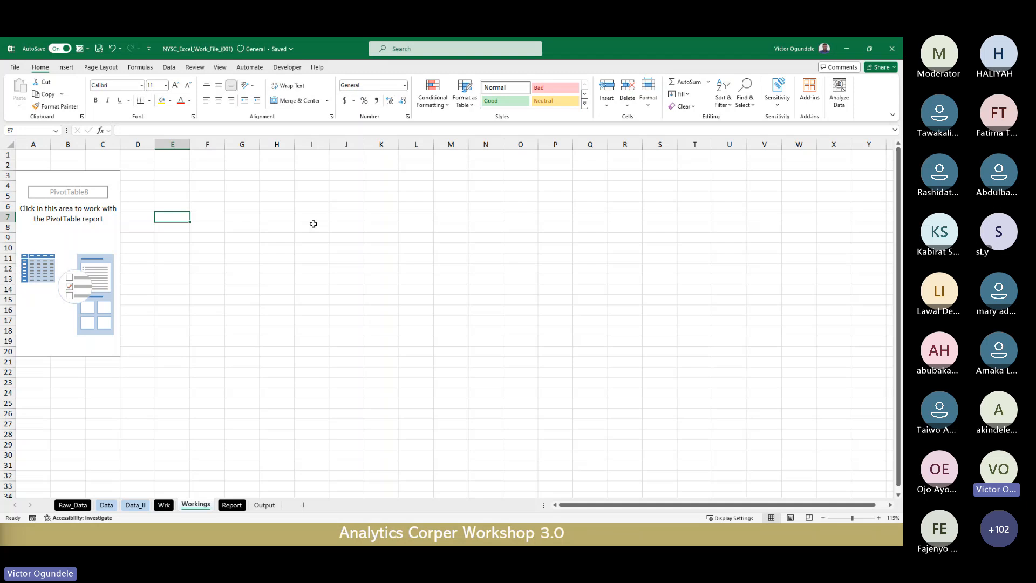
left_click(624, 343)
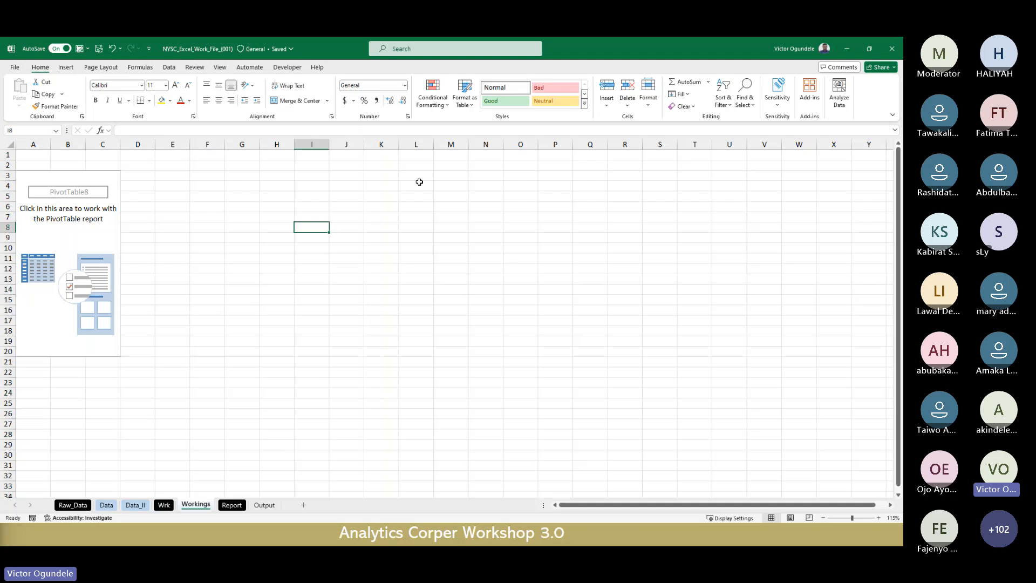
left_click(844, 262)
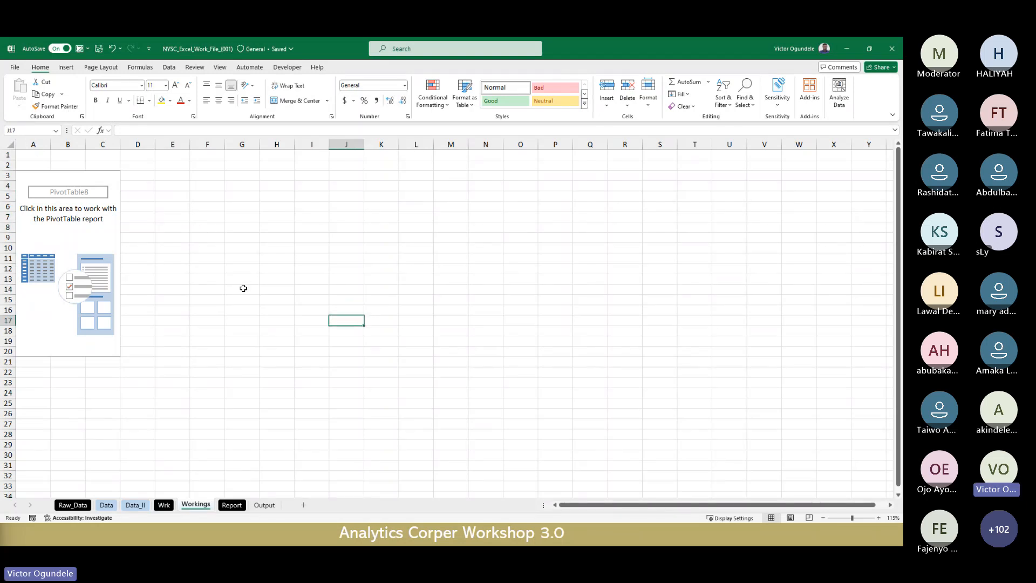
left_click(244, 289)
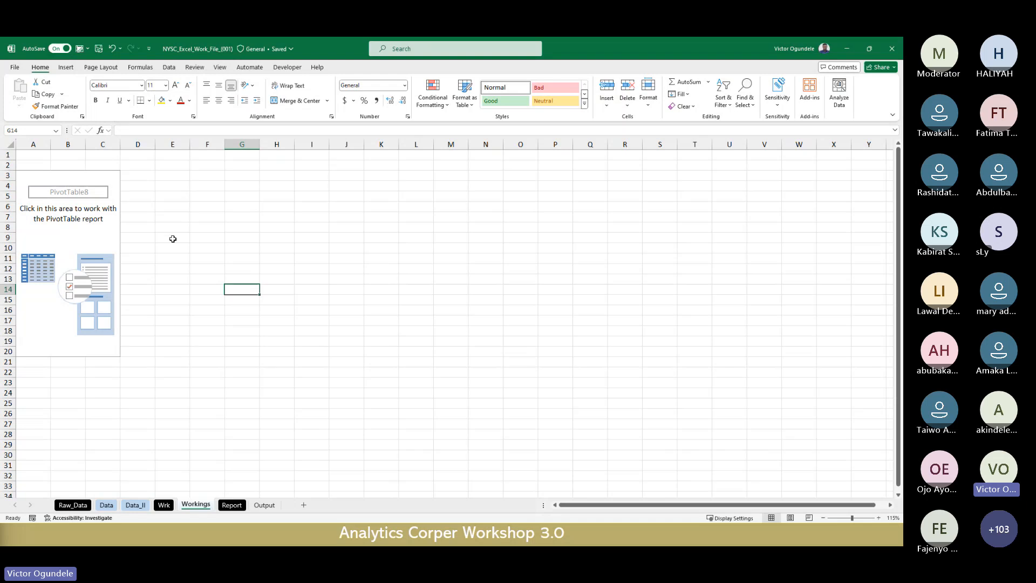
left_click(64, 245)
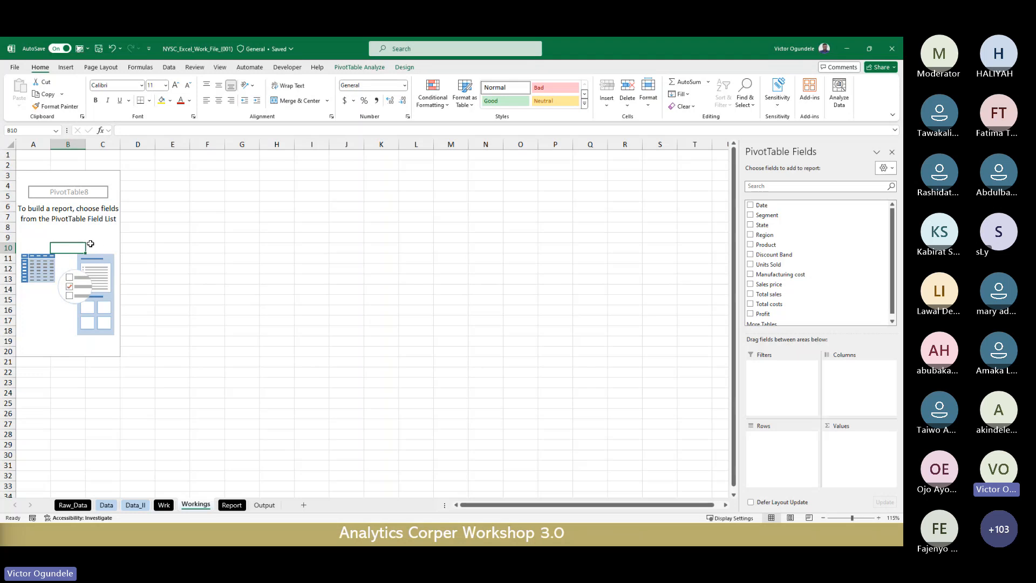
left_click(78, 236)
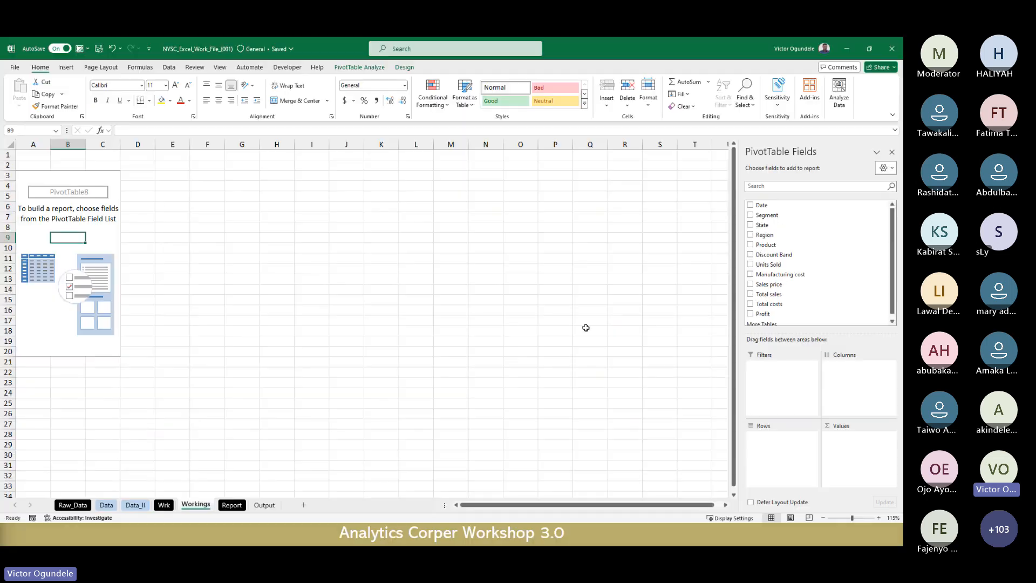
Examine the Date and Units Sold columns of the source table on the Data_II sheet.
left_click(133, 505)
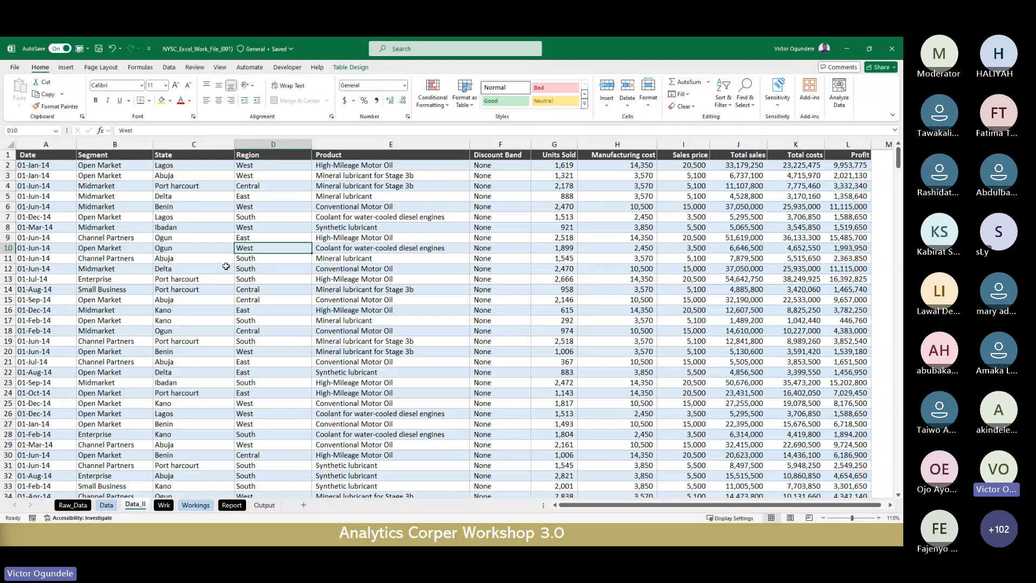
left_click(195, 505)
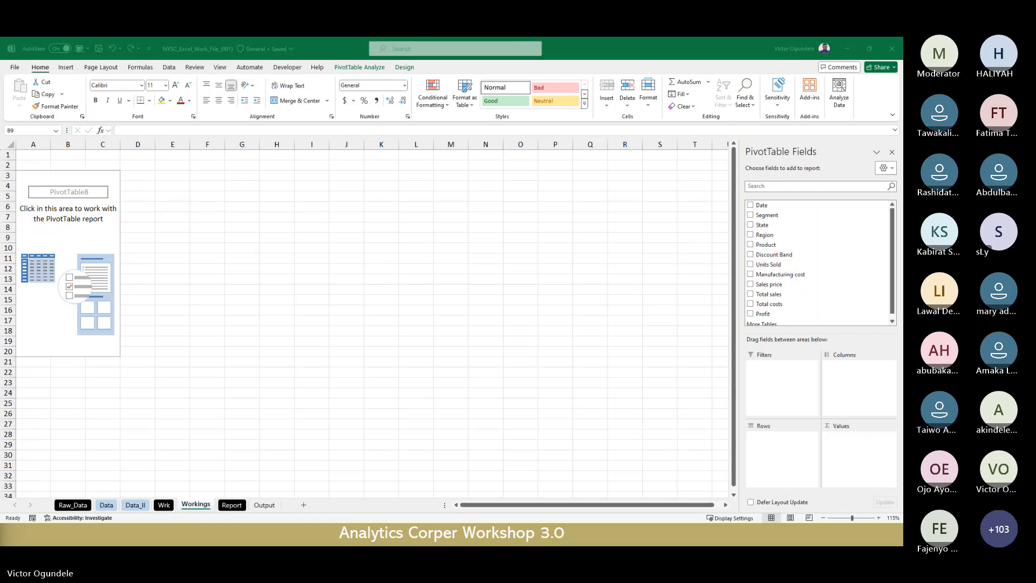
left_click(86, 226)
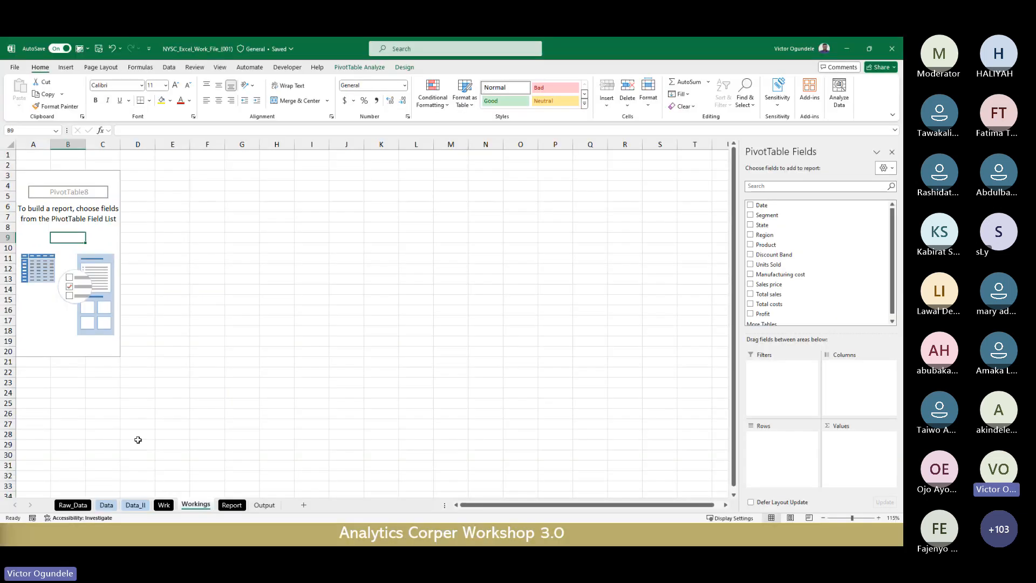
left_click(135, 504)
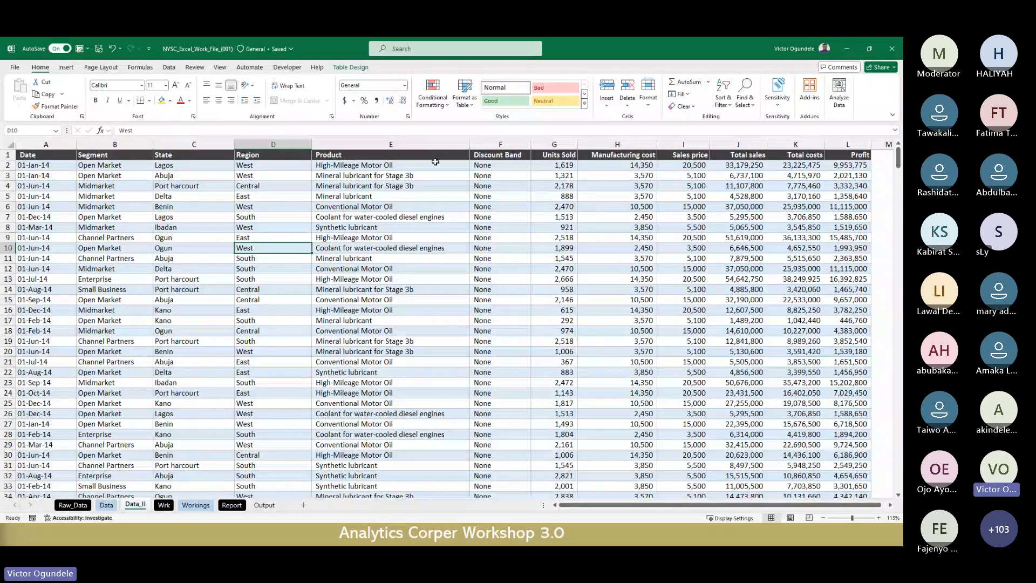
left_click(555, 144)
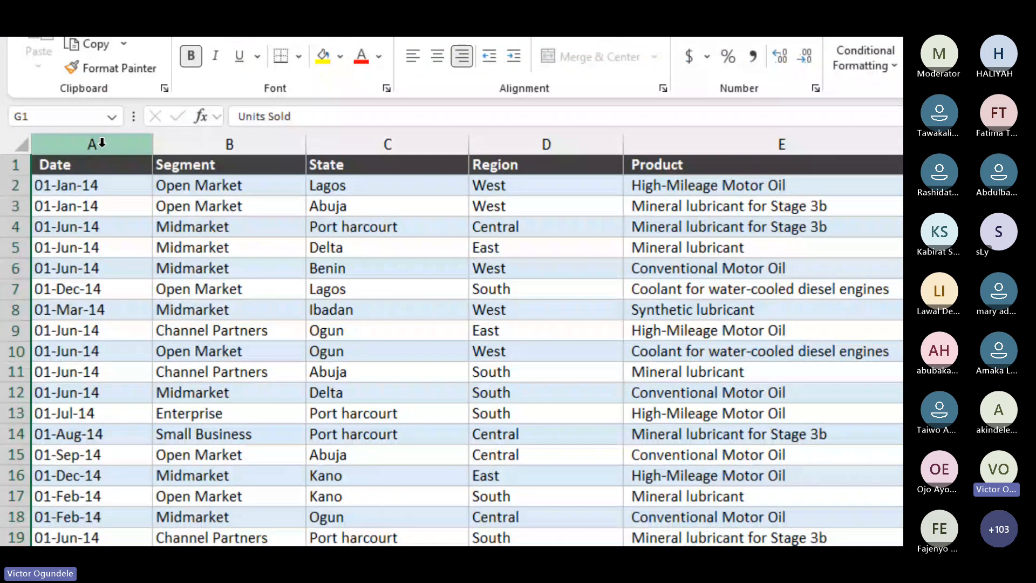
left_click(102, 142, "ctrl")
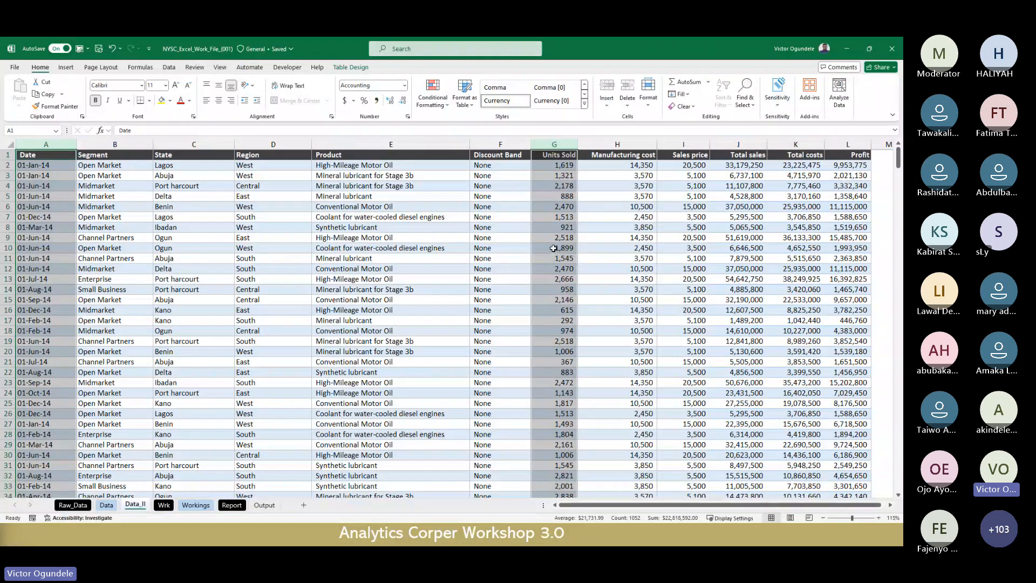
left_click(455, 352)
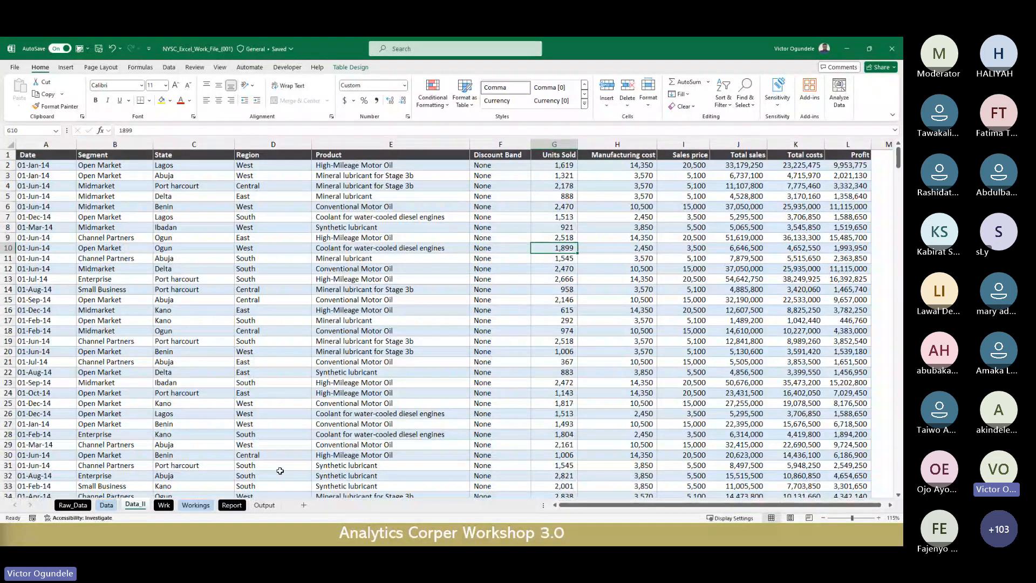
Add the Date field to the PivotTable rows on the Workings sheet, and expand and collapse the September group.
left_click(196, 505)
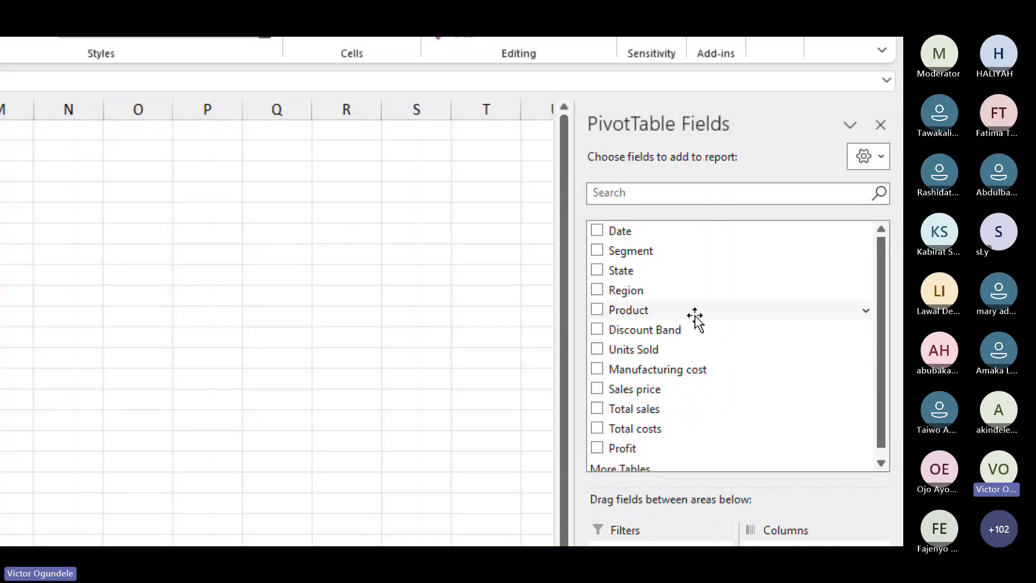
left_click_drag(640, 230, 636, 463)
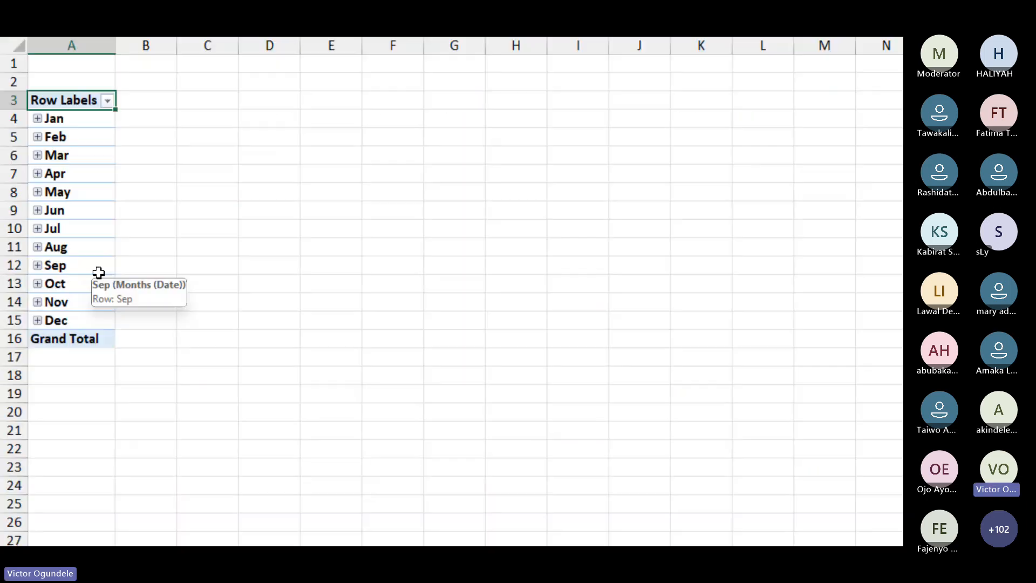
left_click(38, 266)
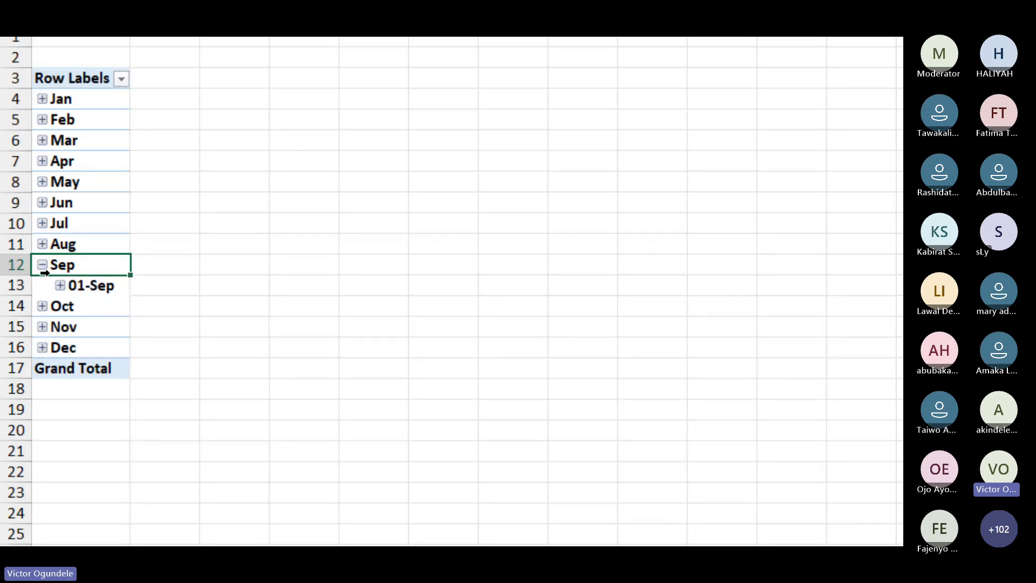
left_click(60, 285)
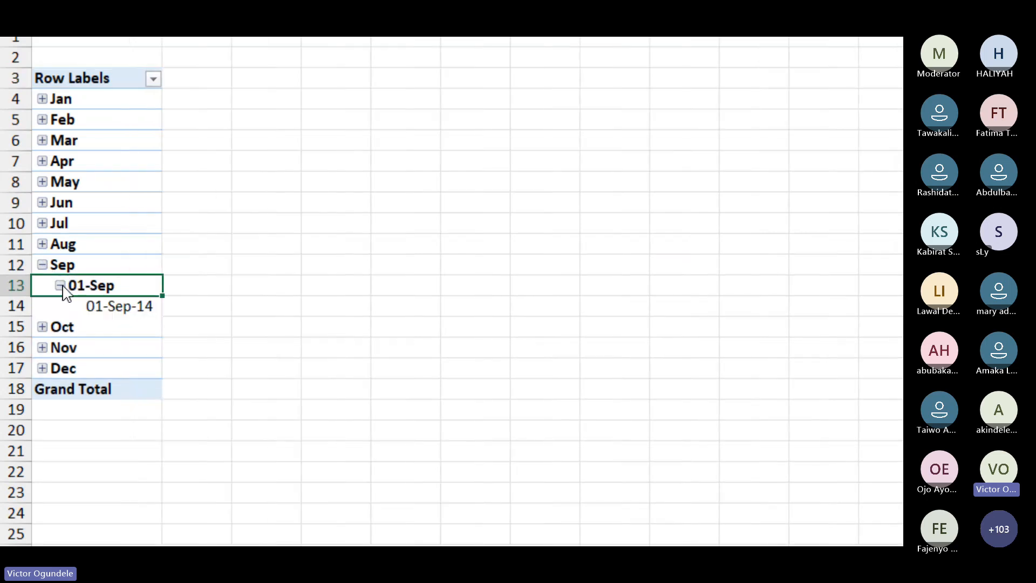
left_click(42, 265)
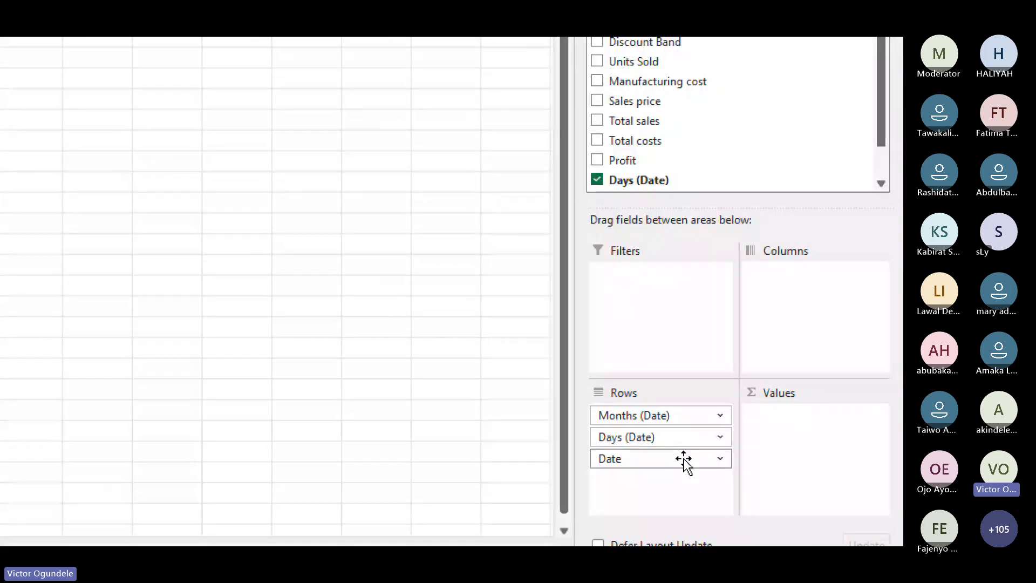
Remove Date and Days (Date) from the PivotTable rows, keeping Months (Date), and add Units Sold to the values.
left_click_drag(684, 463, 397, 471)
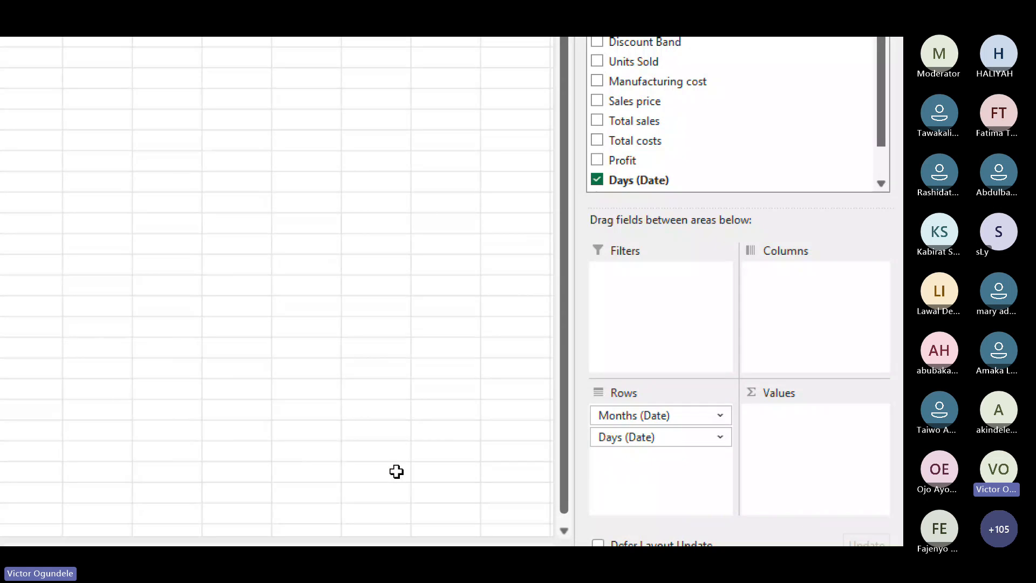
left_click_drag(703, 437, 425, 443)
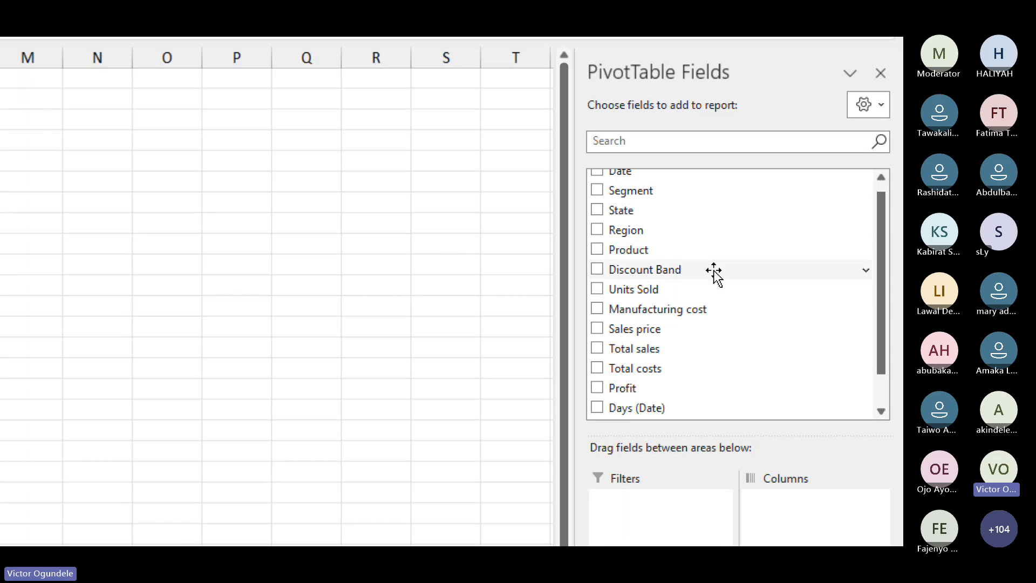
left_click(655, 290)
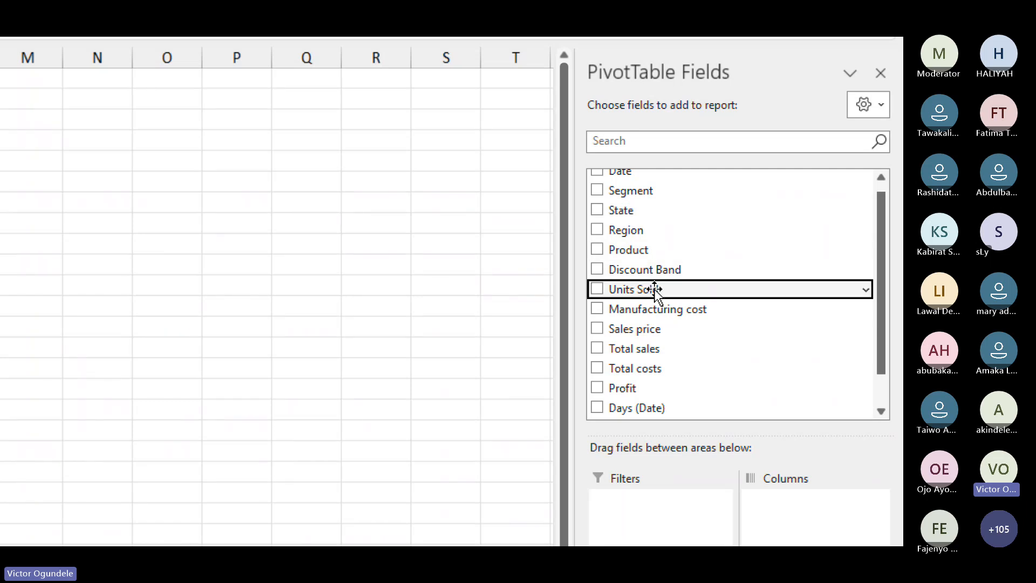
left_click_drag(655, 290, 814, 486)
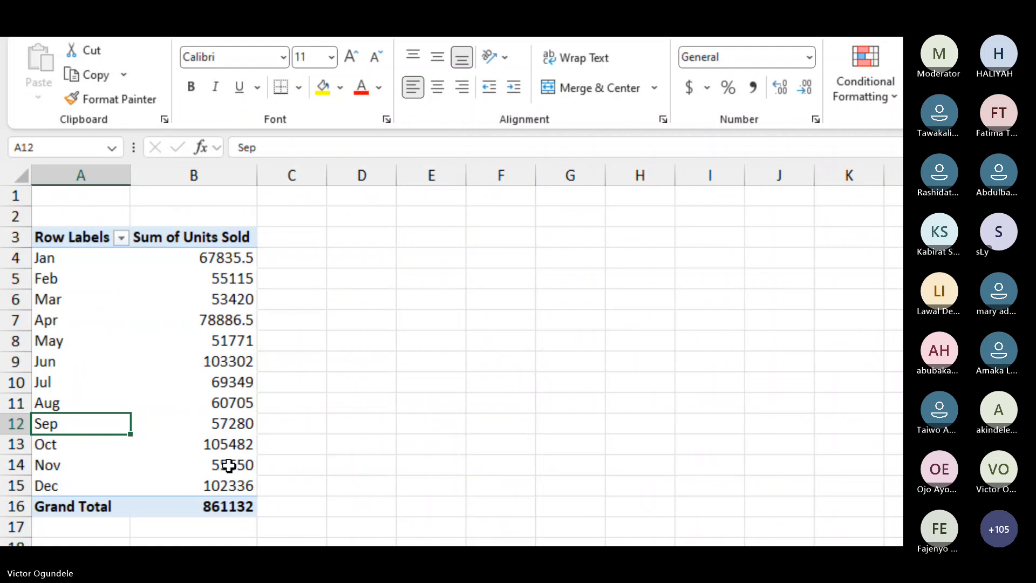
Apply the custom number format #,##0, to the Sum of Units Sold values to show them in thousands.
left_click(229, 476)
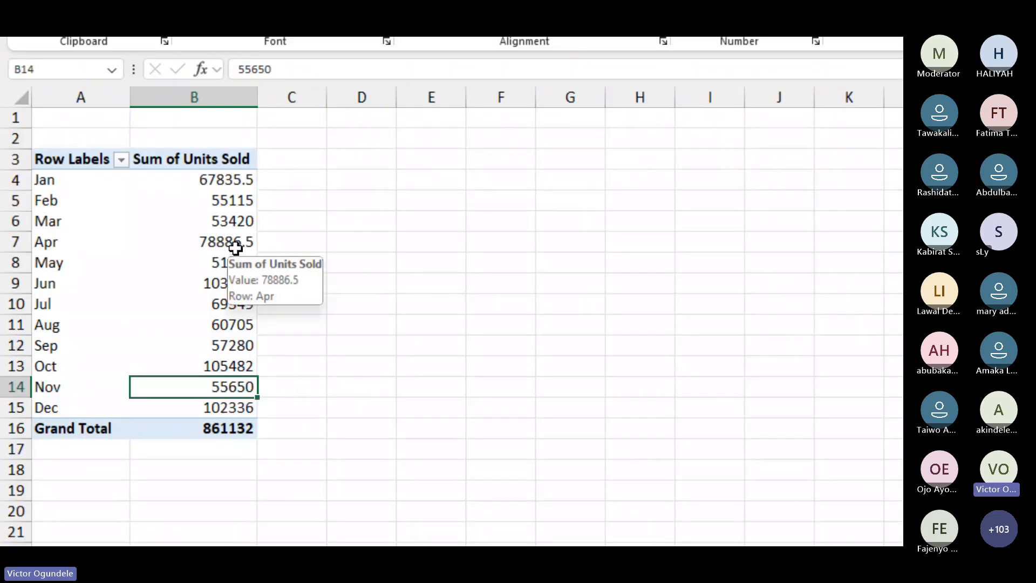
left_click(235, 246)
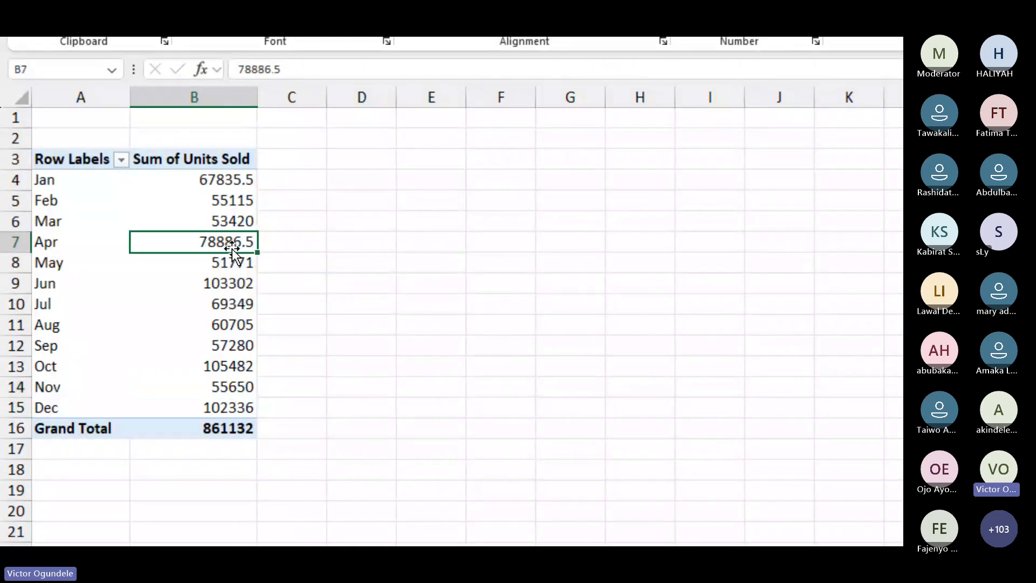
right_click(221, 244)
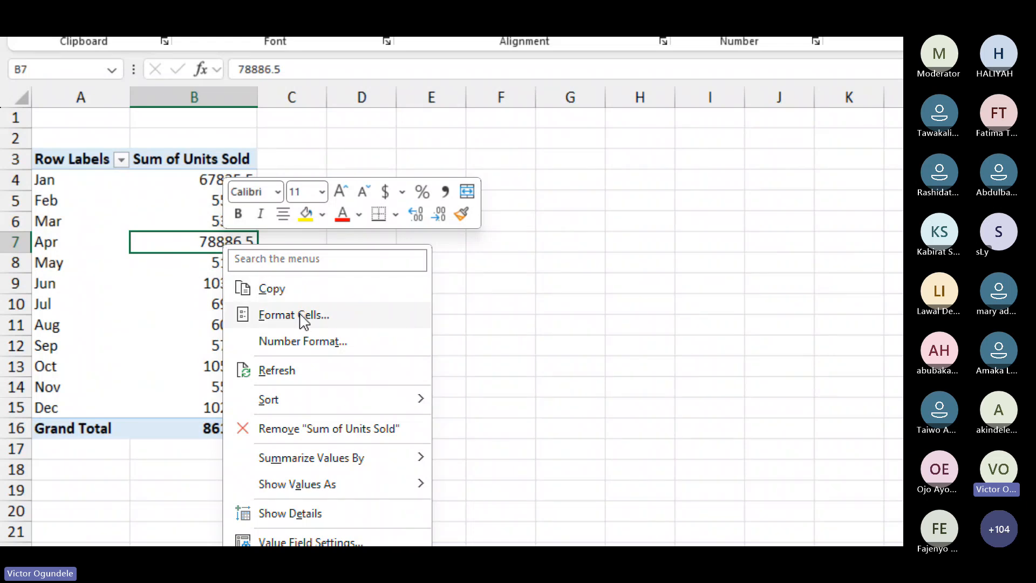
left_click(309, 343)
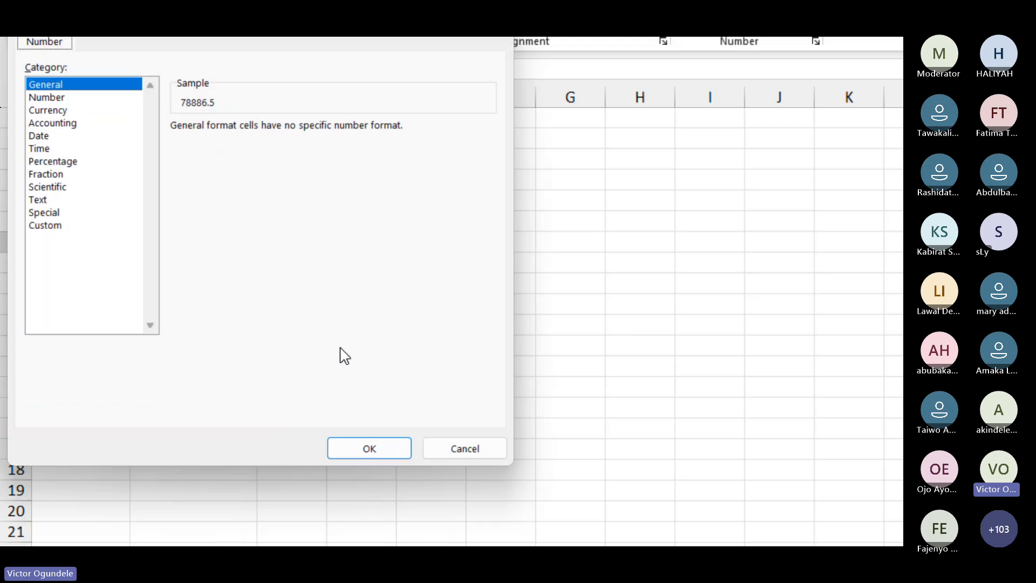
left_click(52, 228)
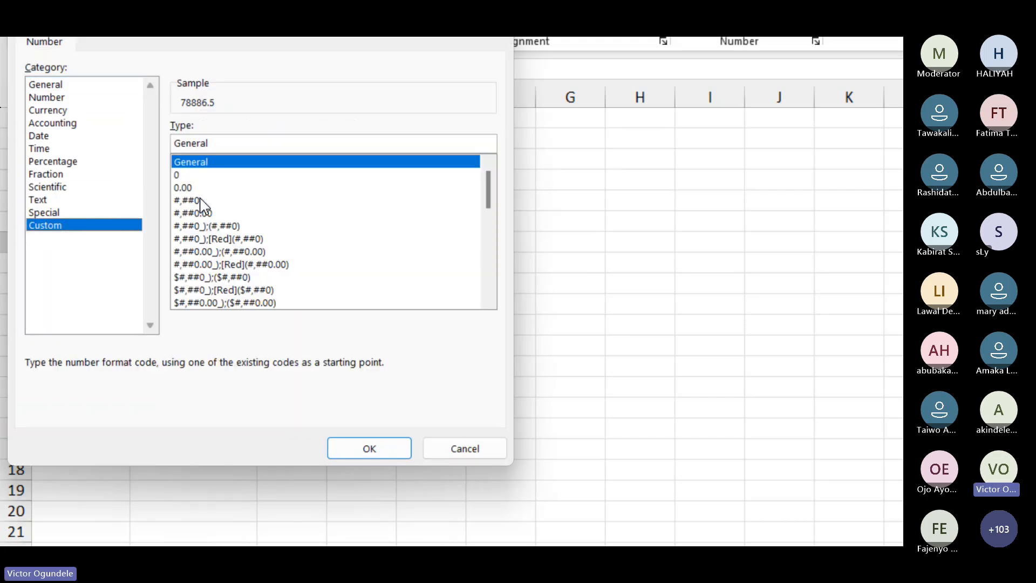
left_click(200, 199)
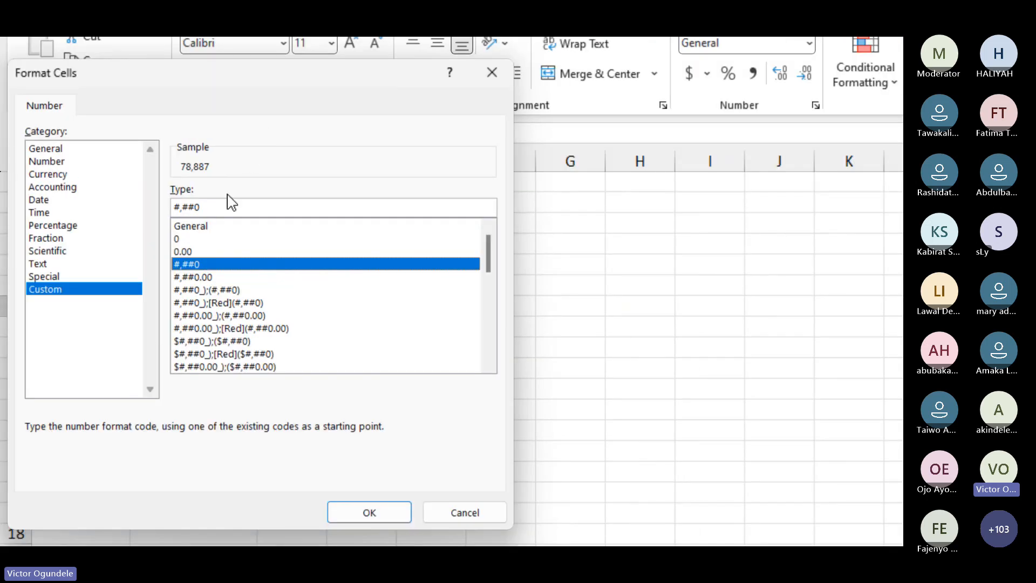
left_click(274, 204)
type(",")
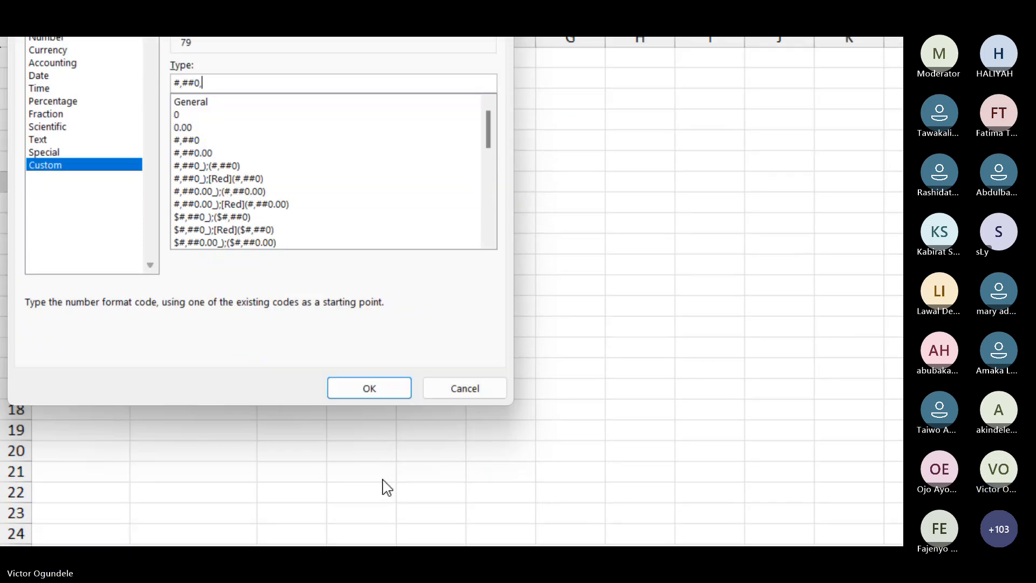
left_click(368, 387)
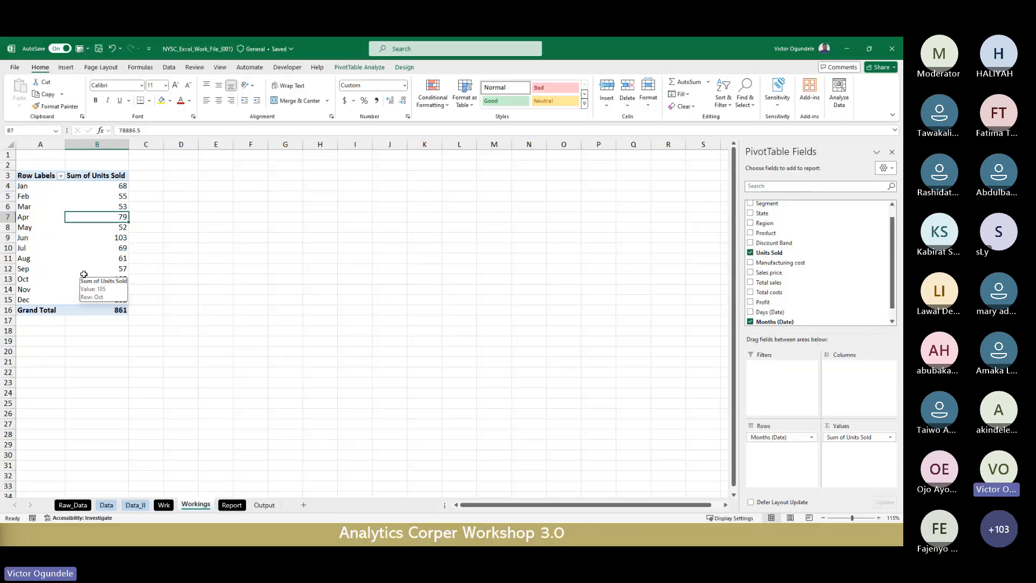
left_click(41, 332)
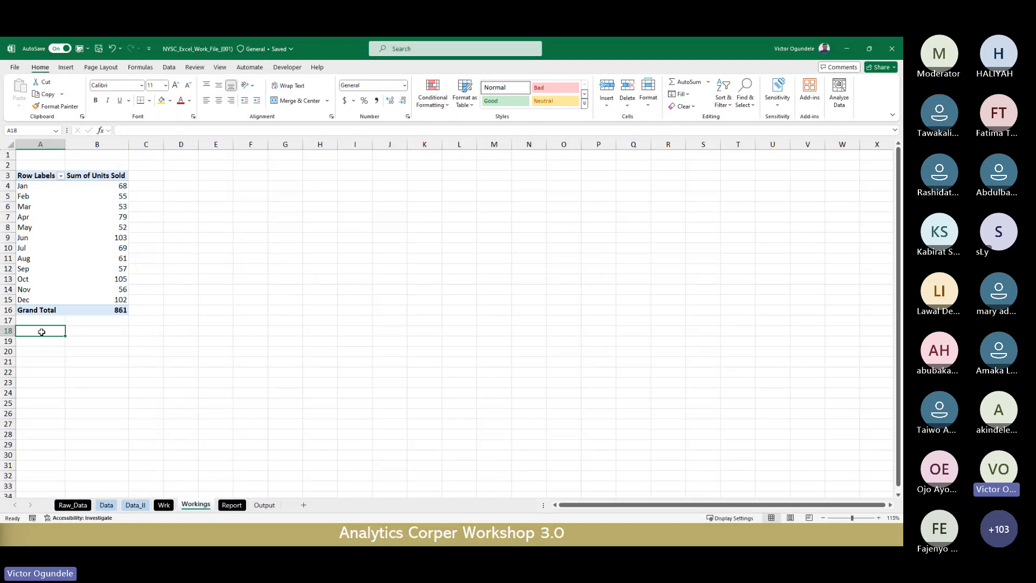
key("Right")
key("Right")
key("Right")
key("Up")
key("Up")
key("Left")
key("Left")
key("Down")
key("Left")
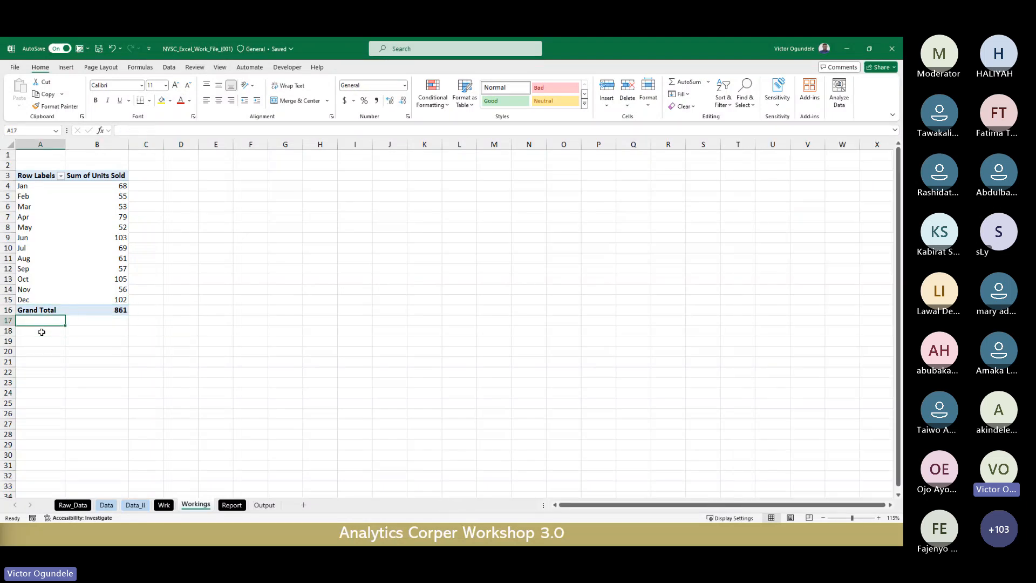
key("Down")
key("Right")
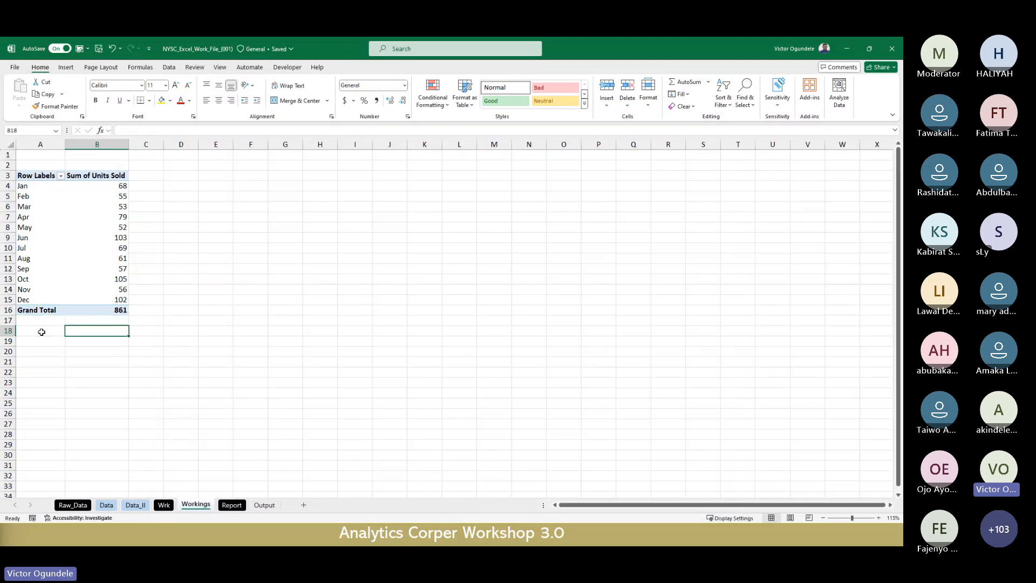
Insert a new row at row 1 of the Workings sheet, above the PivotTable.
key("Left")
key("Up")
key("Up")
key("Up")
key("Up")
key("Up")
key("Up")
key("Up")
key("Up")
key("Up")
key("Up")
key("Up")
key("Up")
key("Up")
key("Up")
key("Up")
key("Up")
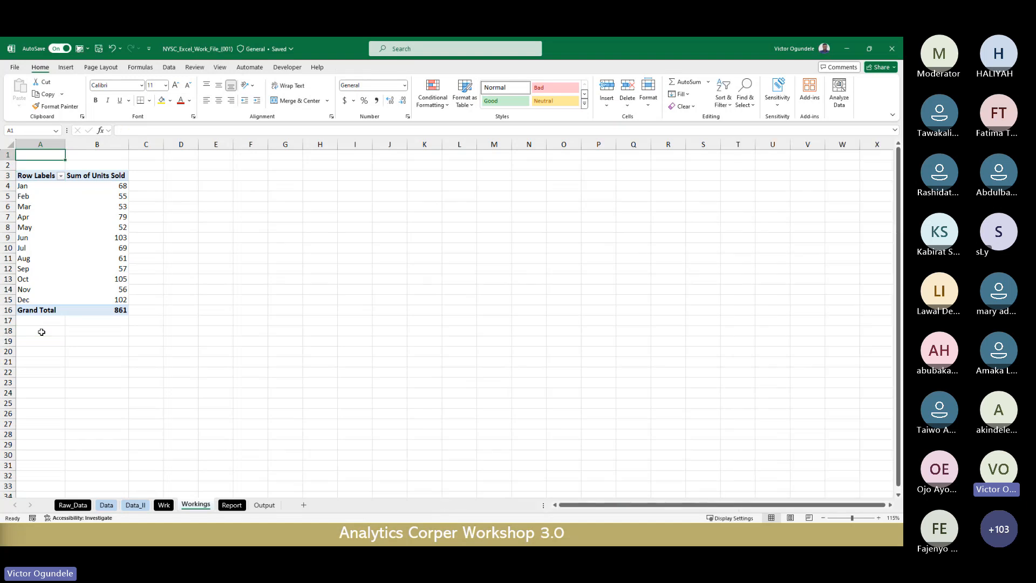
key("shift+space")
key("ctrl+shift+plus")
key("Left")
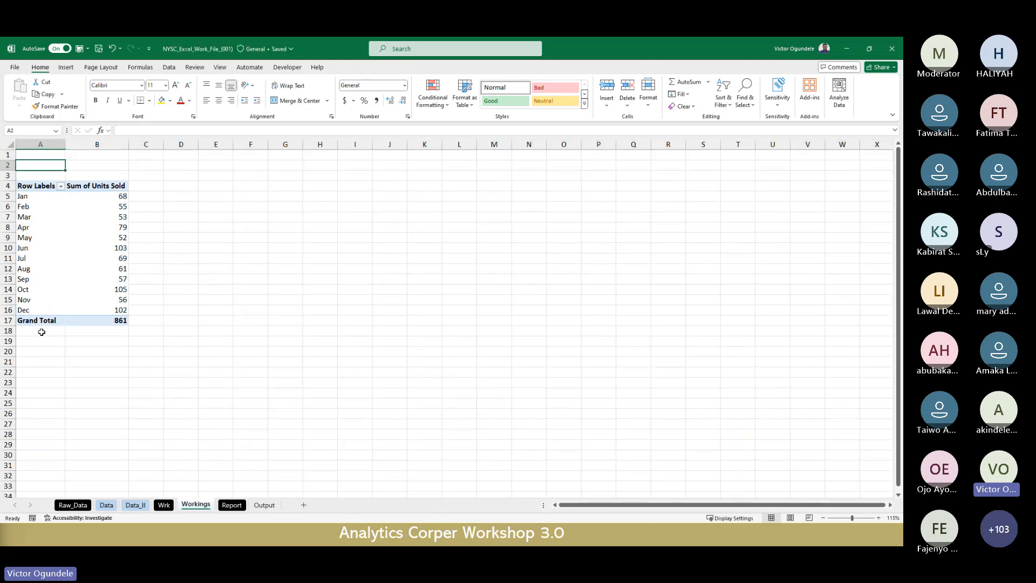
Enter the title "Total unit sold on monthly basis (unit in '000)" in cell A2 of the Workings sheet.
type("Total uni")
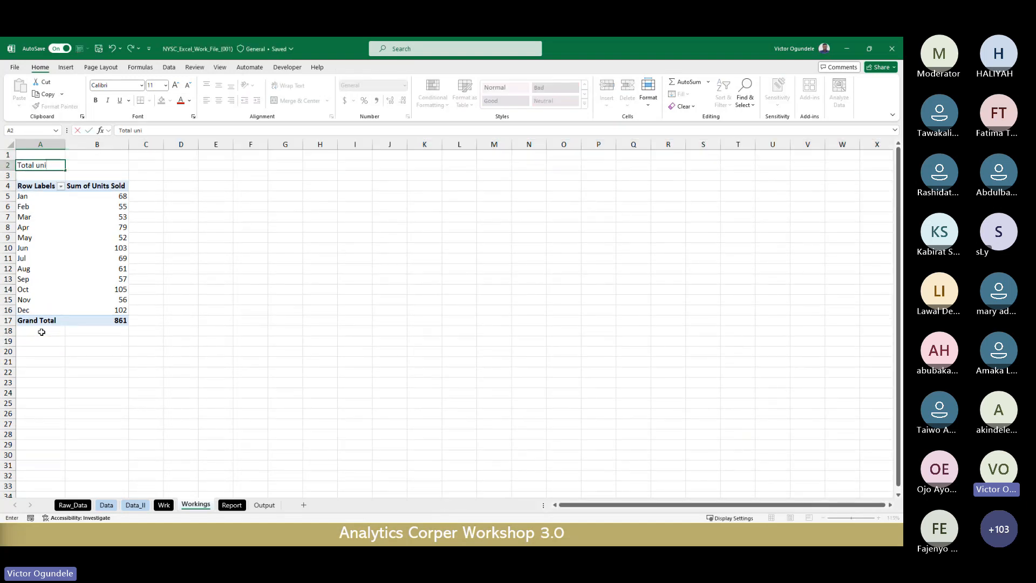
type("t sold on monthly basis")
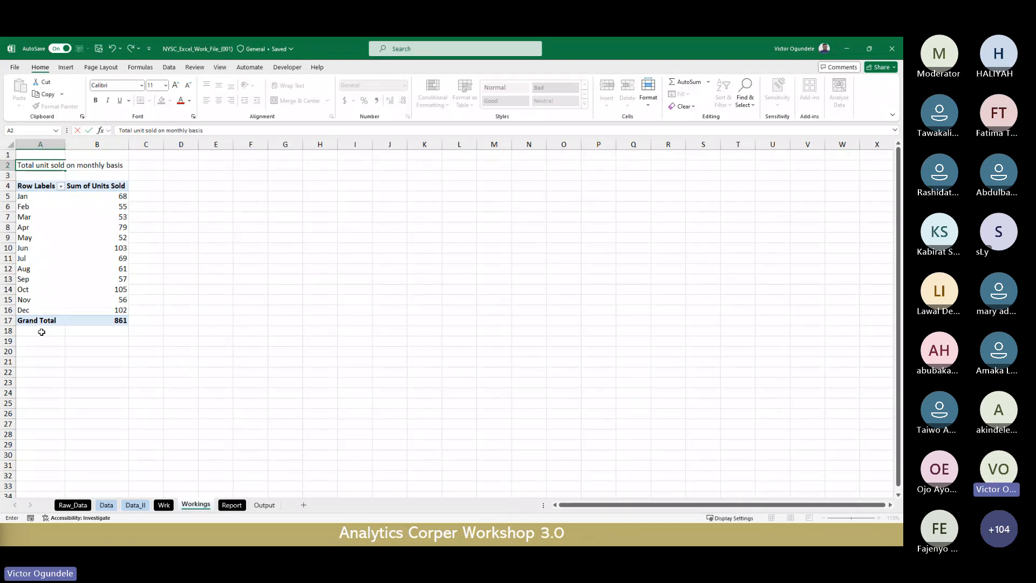
type(" (unit in '")
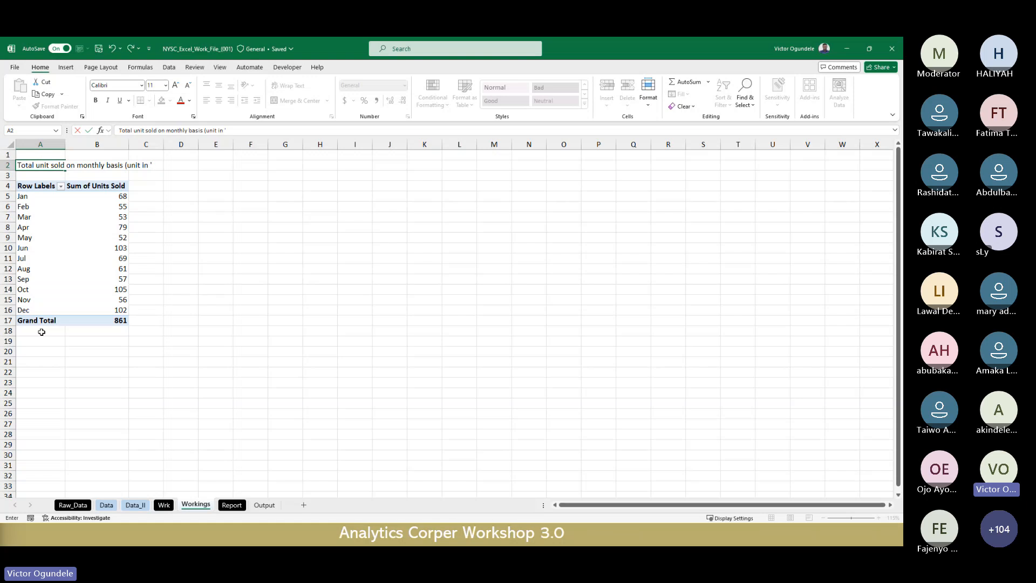
type("00")
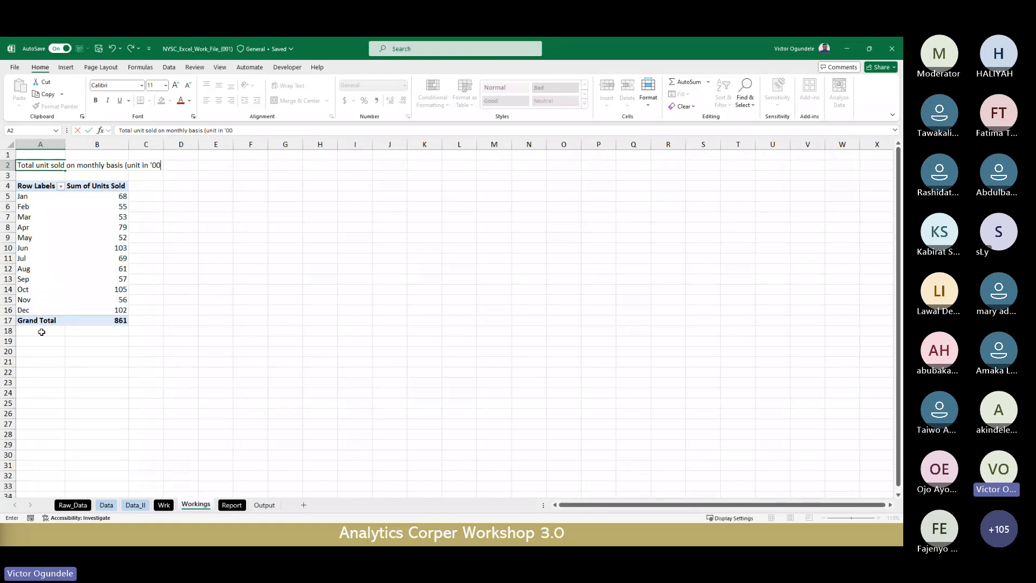
type("0)")
key("ctrl+Return")
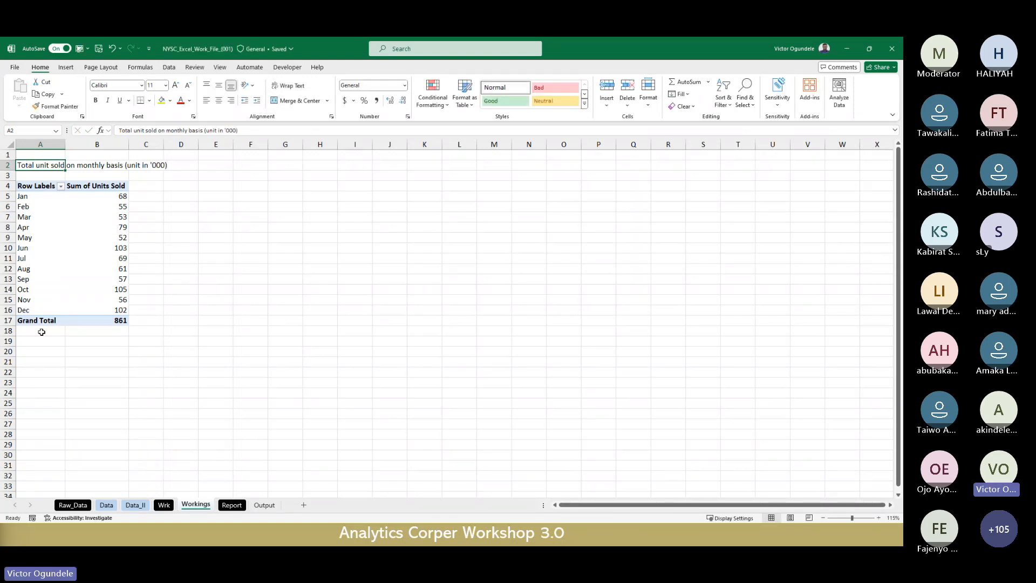
Rename the PivotTable's Row Labels header in cell A4 to Month.
scroll(42, 332, "up", 5)
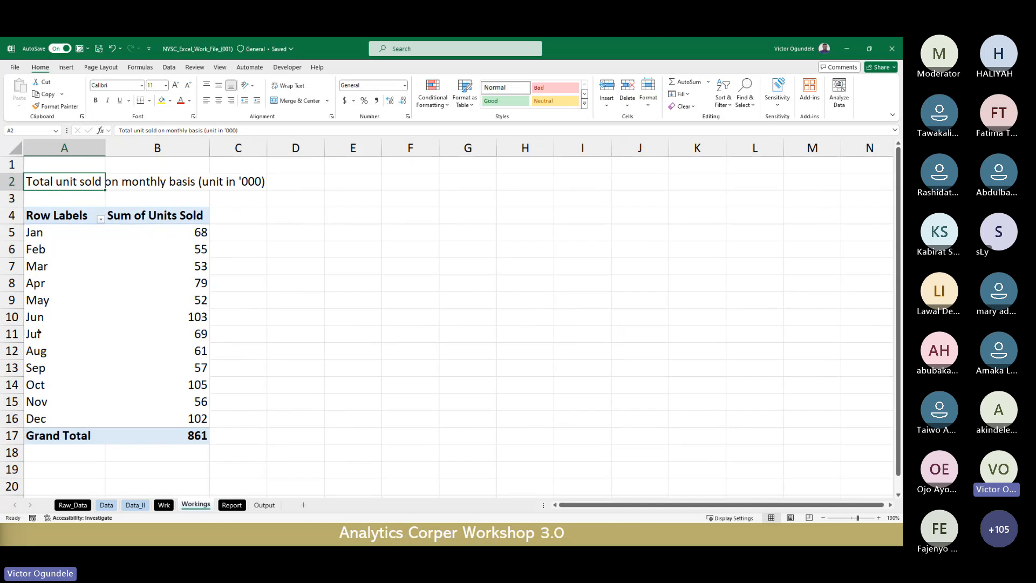
key("Down")
key("Down")
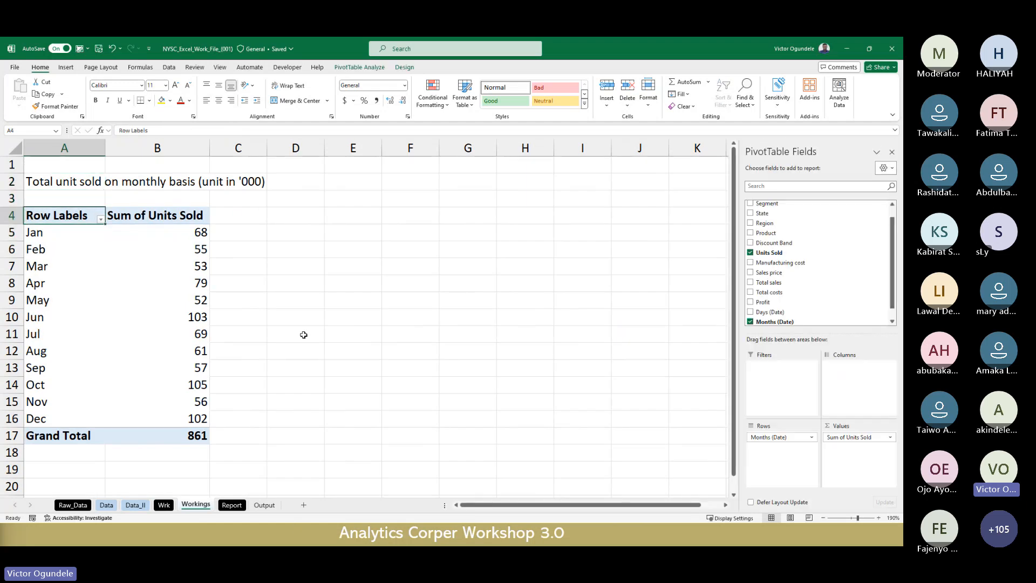
left_click_drag(46, 217, 115, 368)
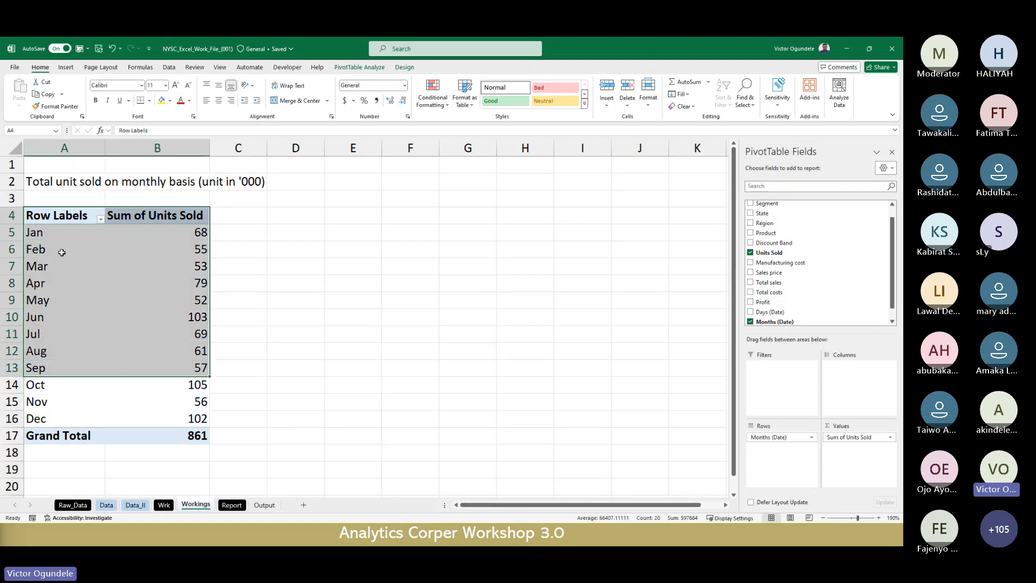
key("Left")
type("Mon")
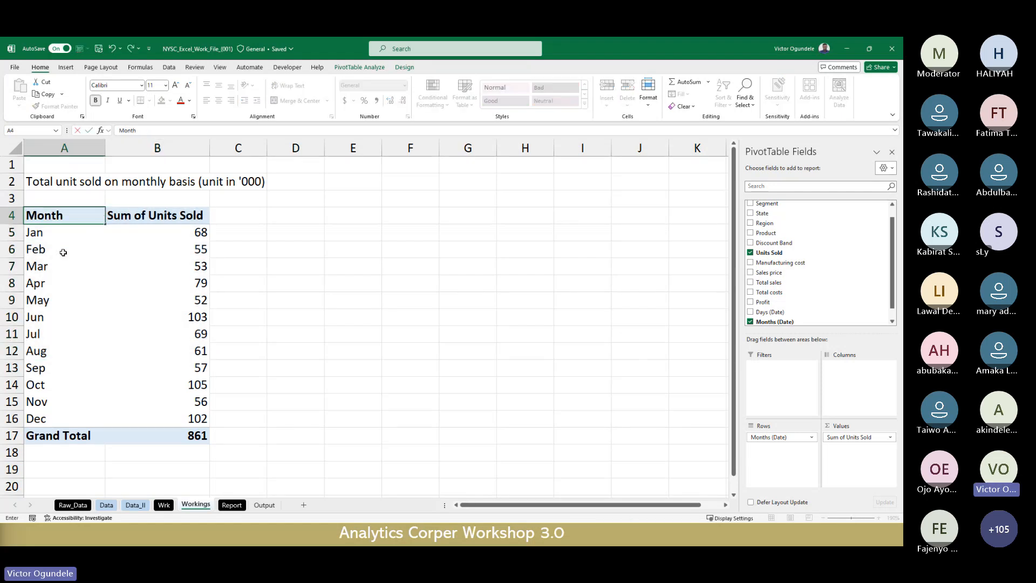
key("Return")
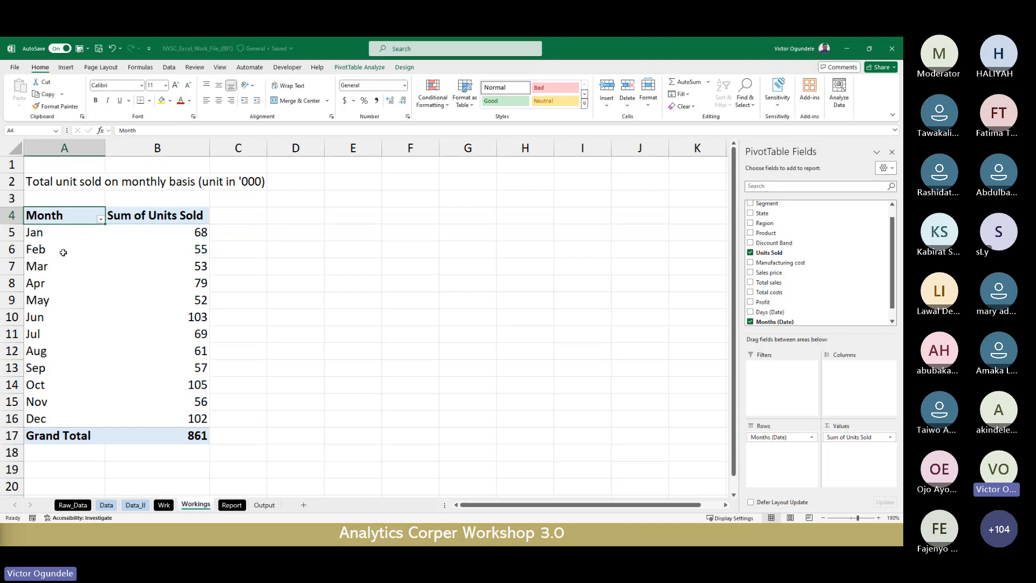
key("F2")
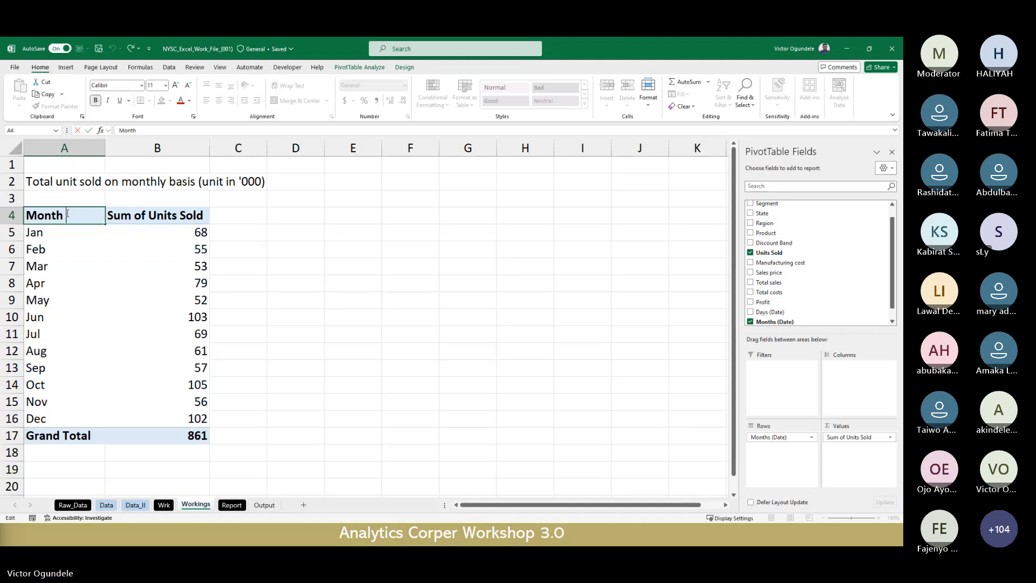
Rename the Sum of Units Sold header in cell B4 to "Units sold" and right-align it.
key("Tab")
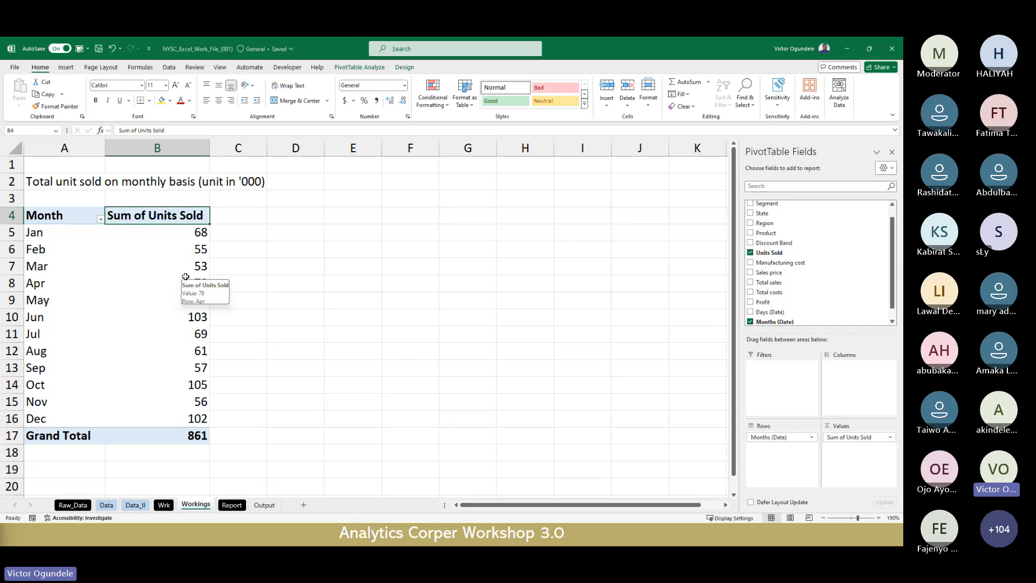
type("Un")
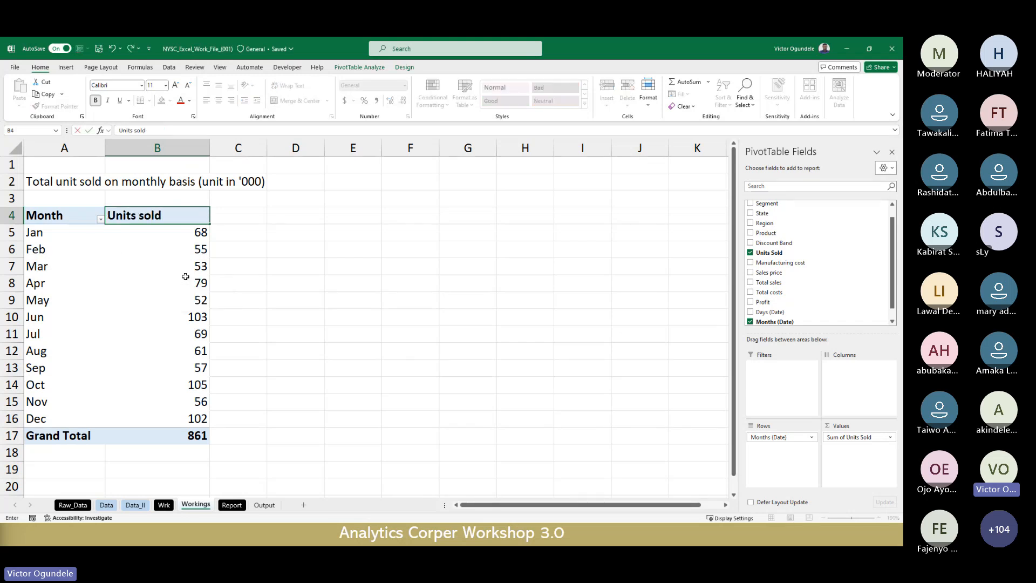
key("Return")
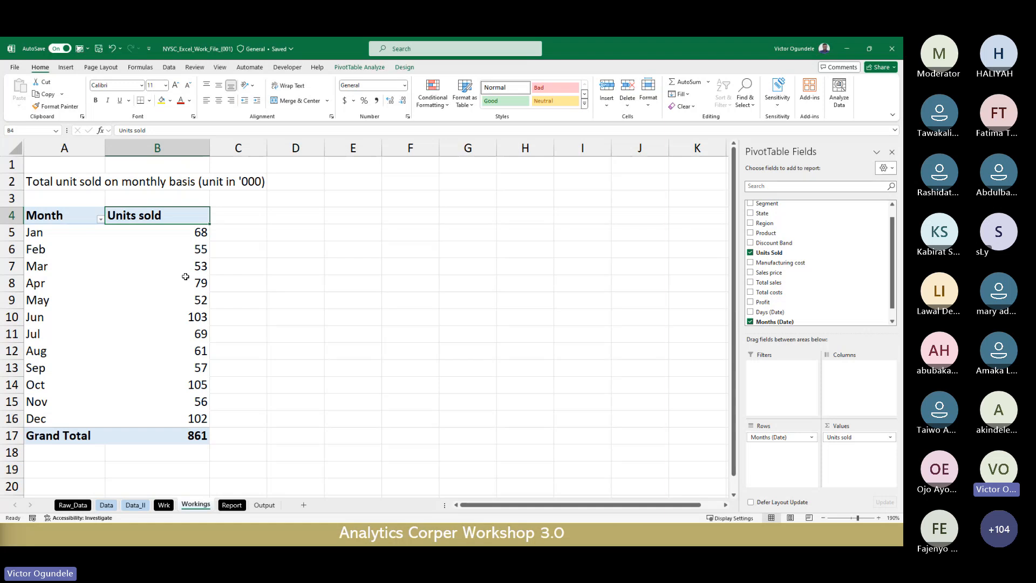
key("alt+h")
key("a")
key("r")
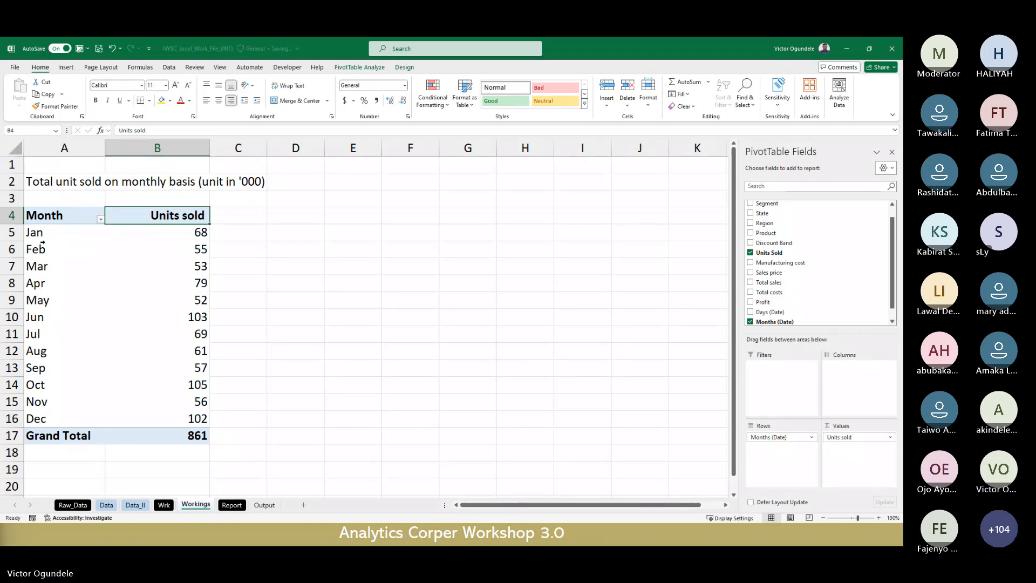
Insert a Clustered Column PivotChart from the month and units sold range A4:B16, previewing the Line type first.
left_click(56, 243)
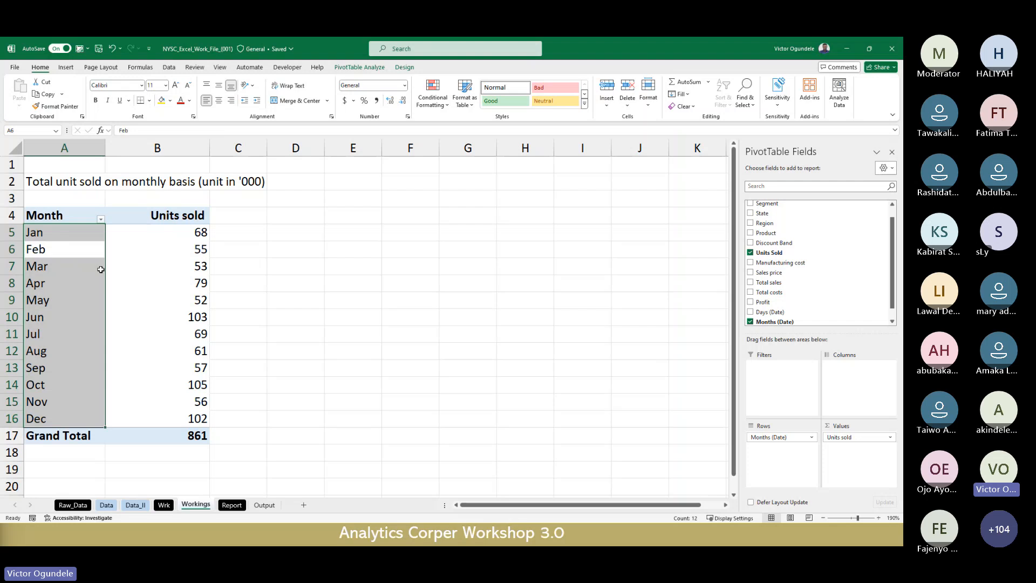
left_click(70, 217)
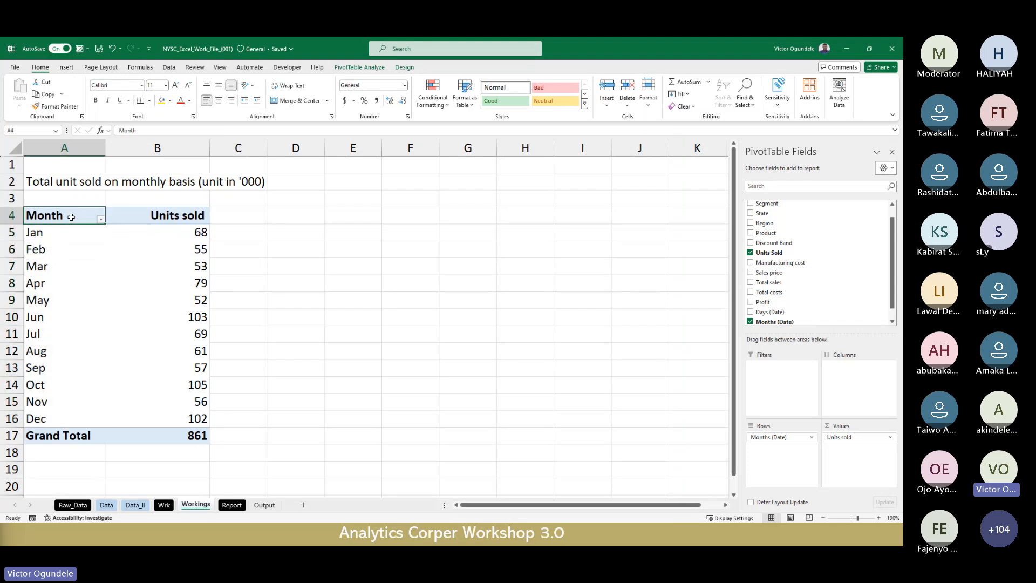
left_click(198, 418, "shift")
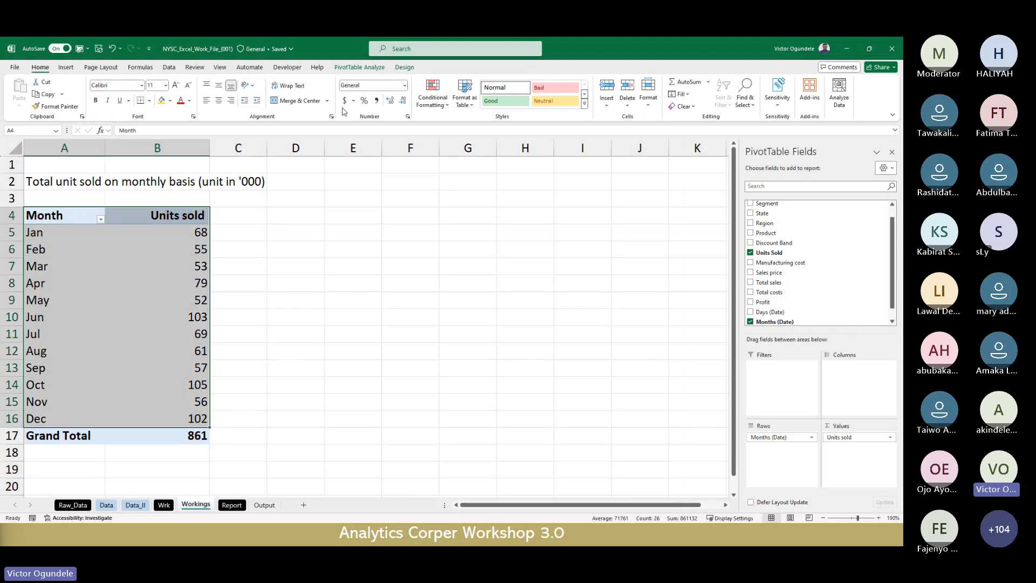
left_click(351, 68)
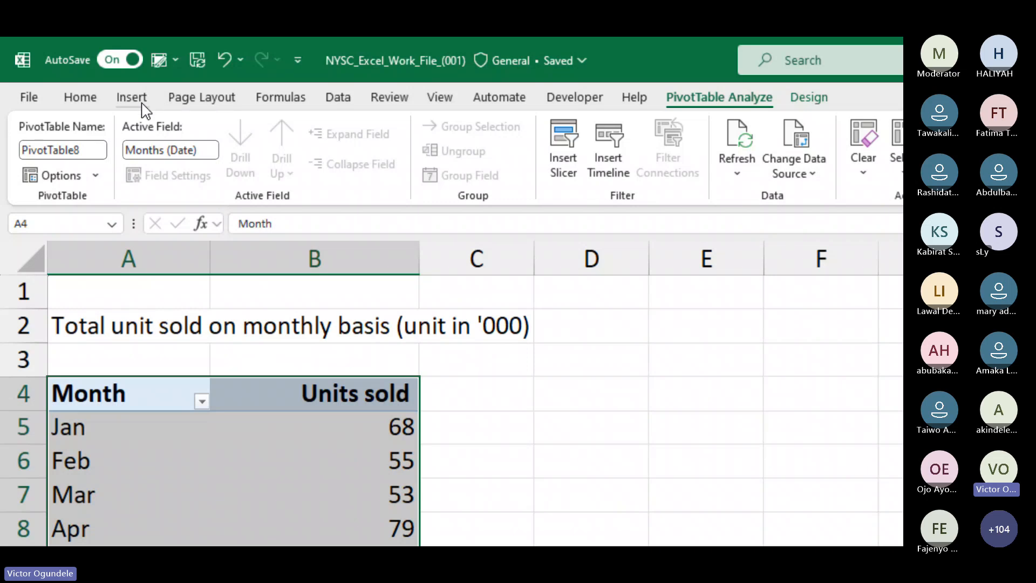
left_click(141, 101)
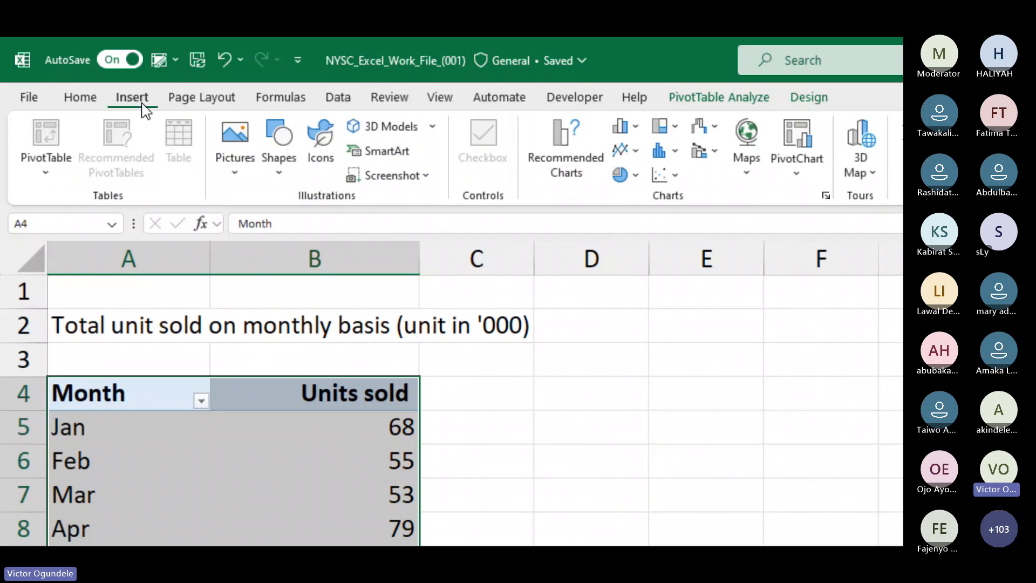
left_click(575, 145)
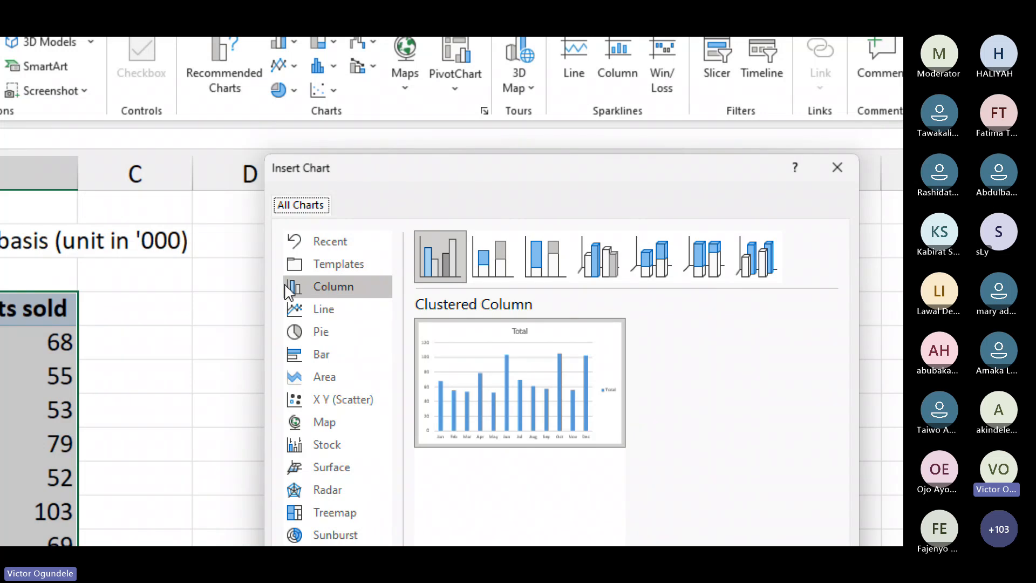
left_click(329, 293)
left_click(337, 313)
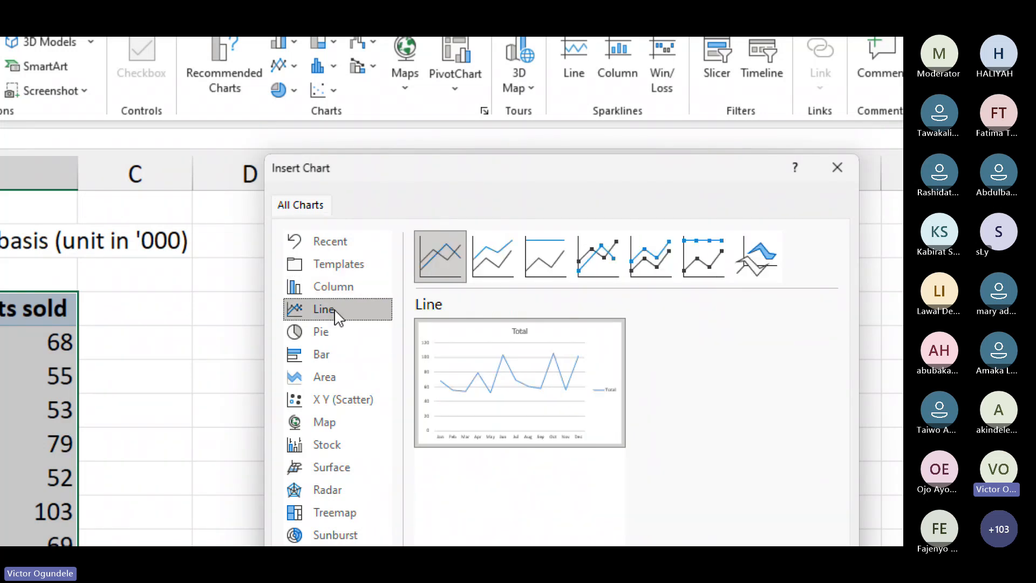
left_click(340, 289)
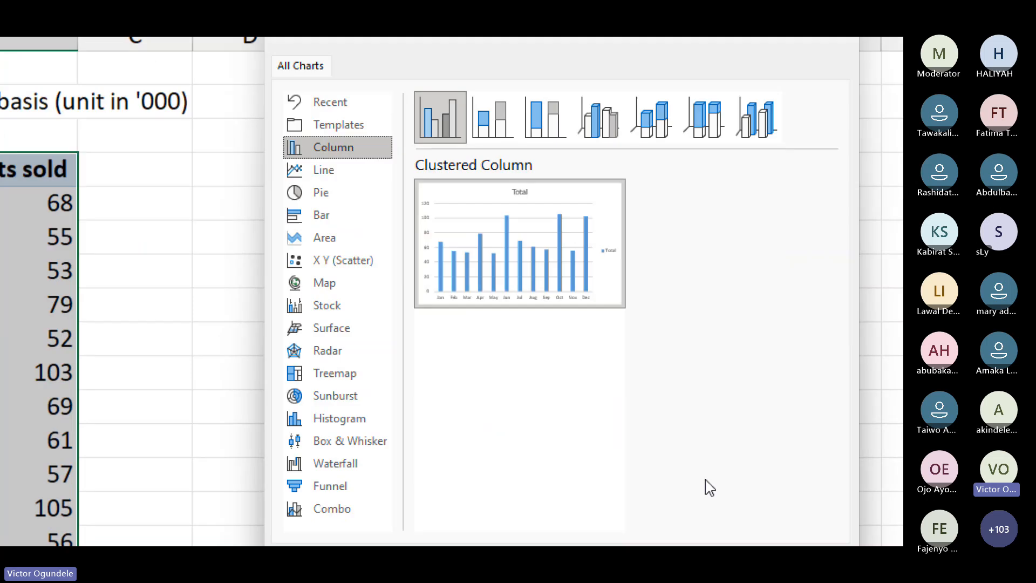
left_click(738, 444)
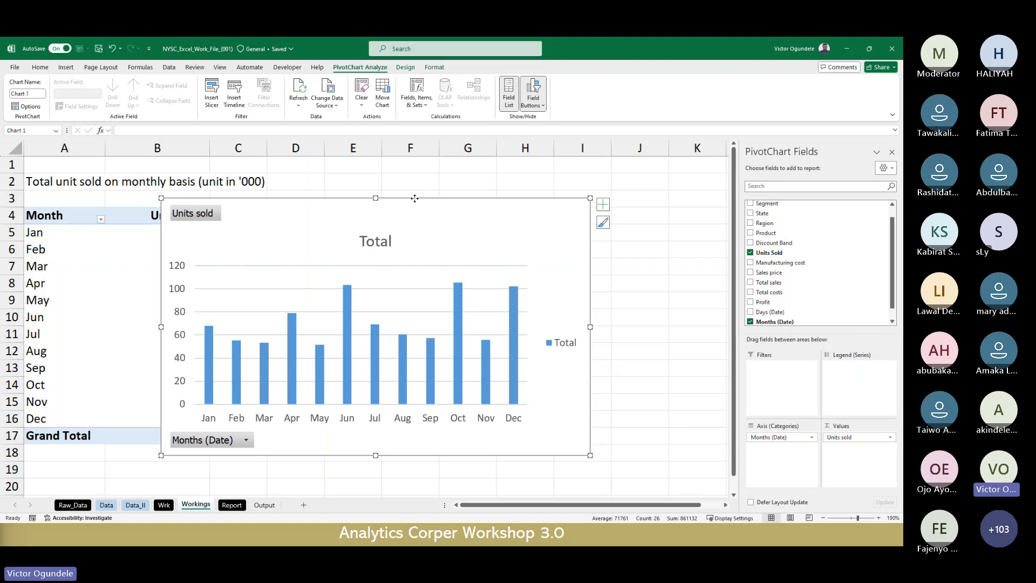
Move the PivotChart beside the PivotTable so it no longer covers the values, and hide all its field buttons.
left_click_drag(415, 198, 482, 197)
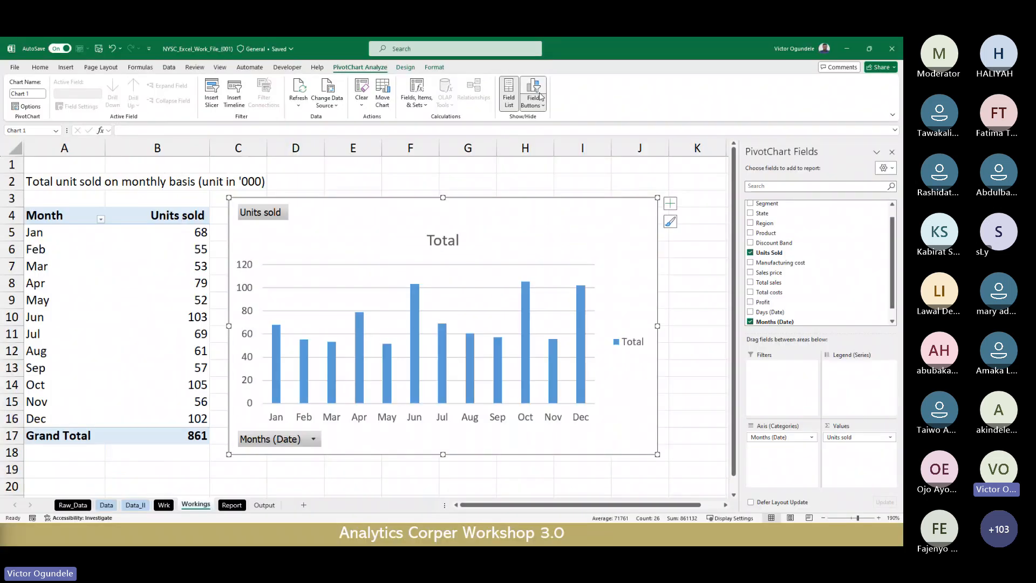
left_click(532, 90)
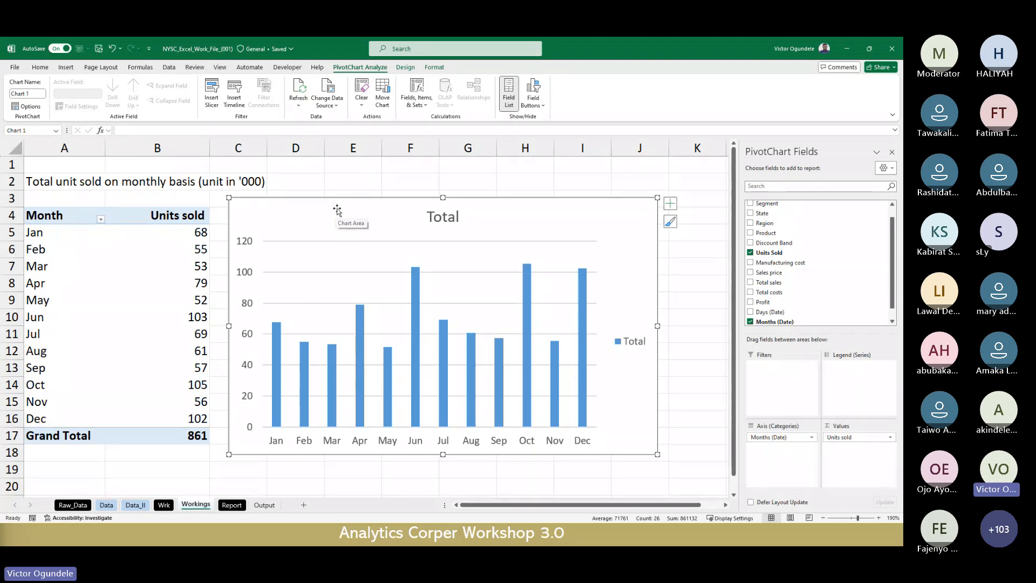
Cut the PivotChart from the Workings sheet, paste it into the Output sheet, and shift it slightly away from the sheet's edge.
key("Delete")
left_click(297, 368)
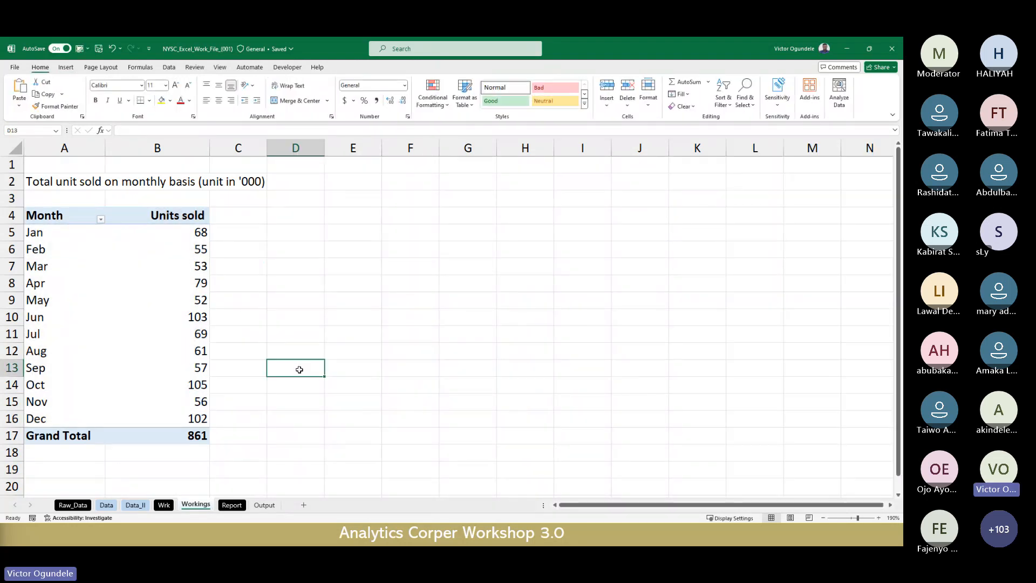
left_click(264, 505)
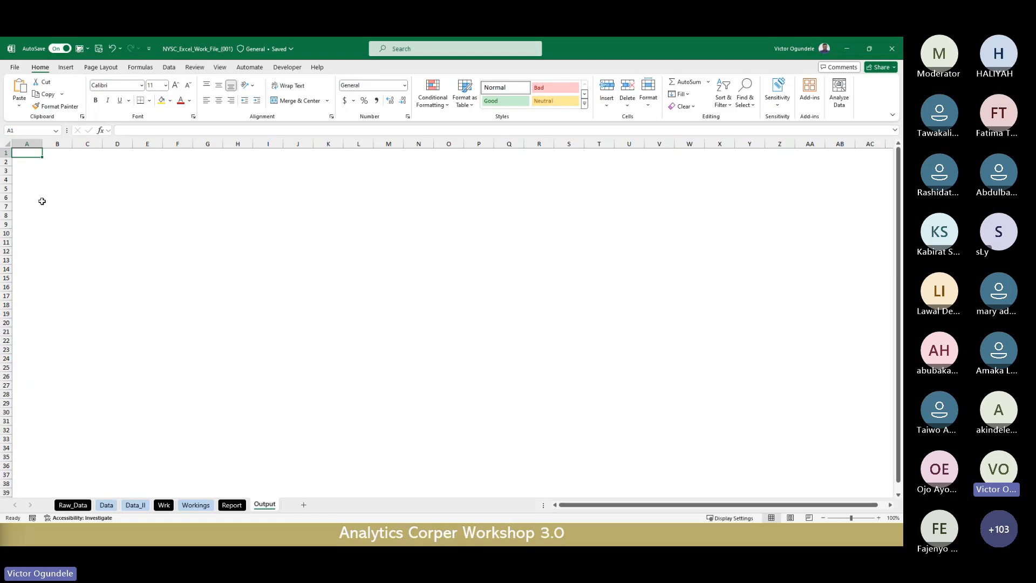
left_click(42, 201)
key("ctrl+v")
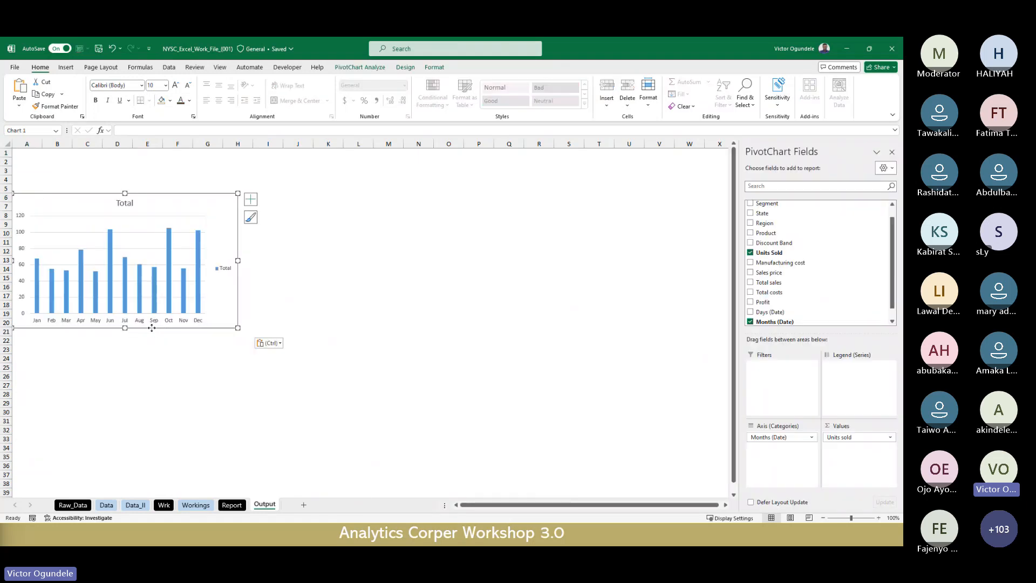
left_click_drag(151, 327, 167, 326)
left_click(294, 270)
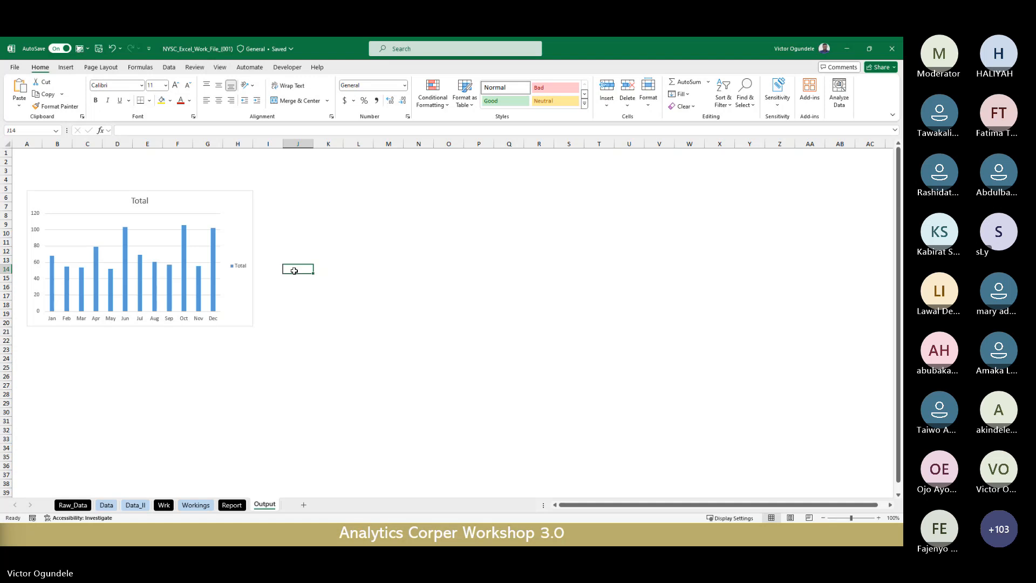
Delete the PivotChart's legend and move the chart title to the chart's upper-left corner.
scroll(294, 270, "up", 5, "ctrl")
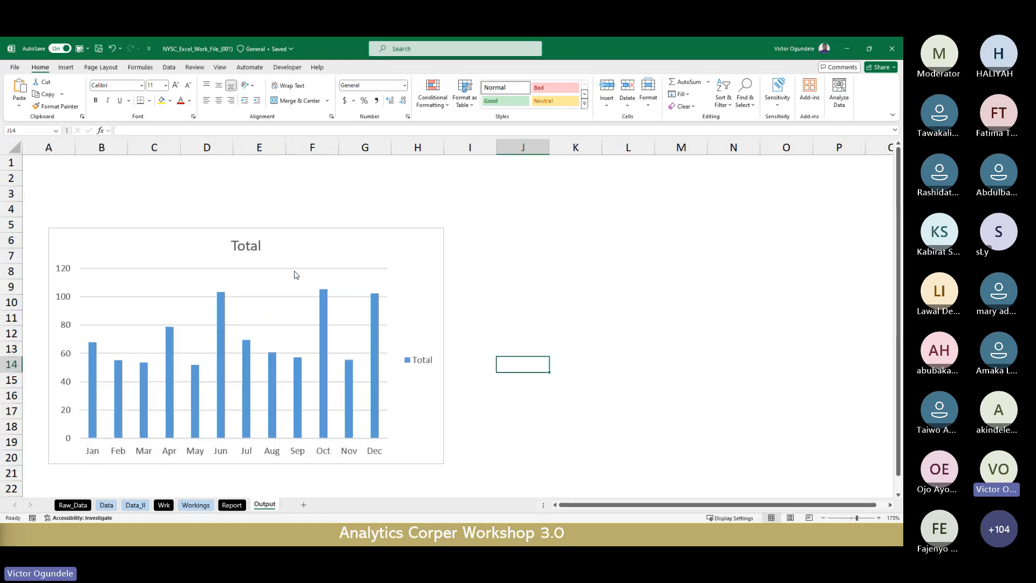
scroll(296, 275, "down", 1)
left_click(427, 328)
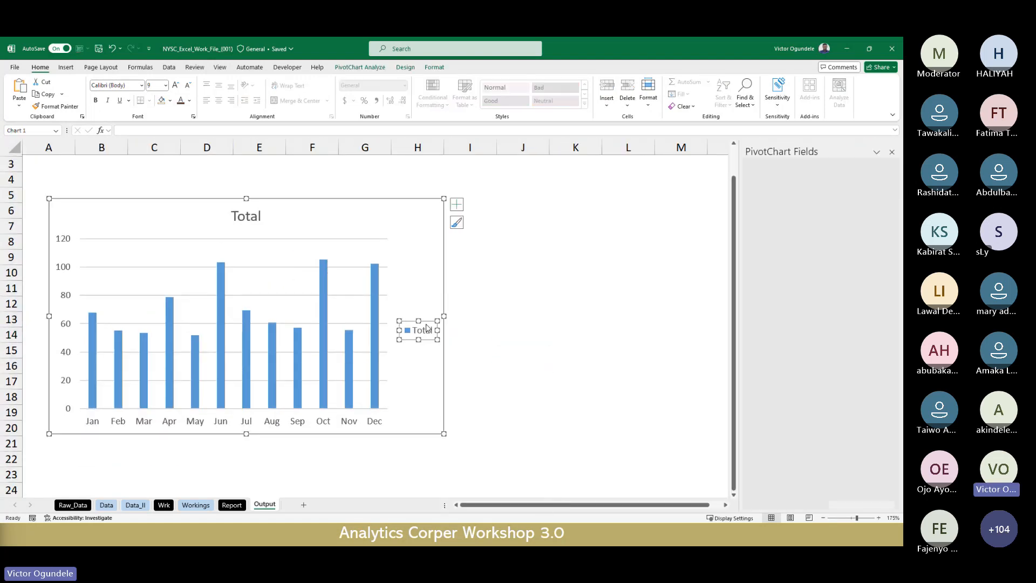
key("Delete")
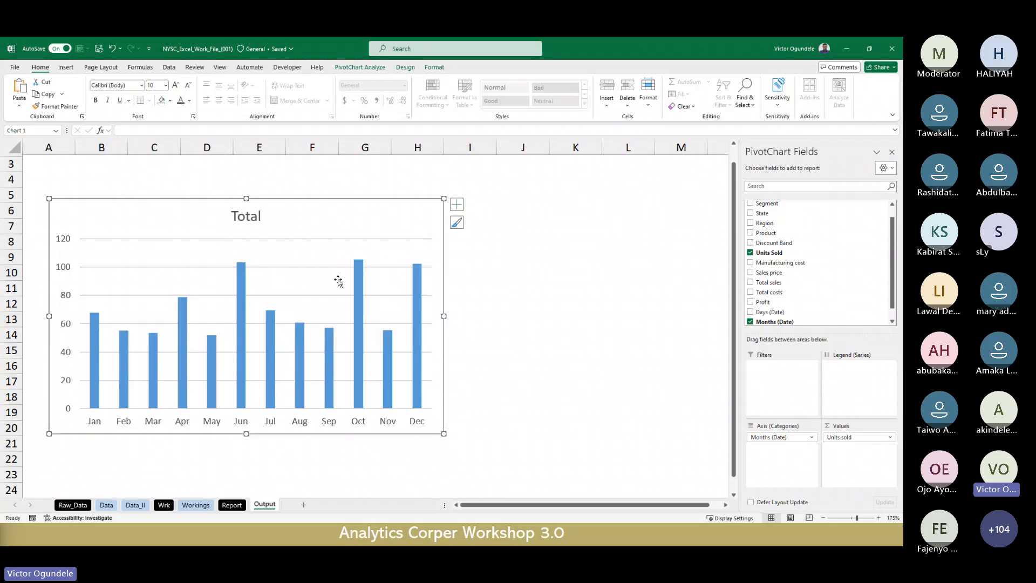
left_click(249, 224)
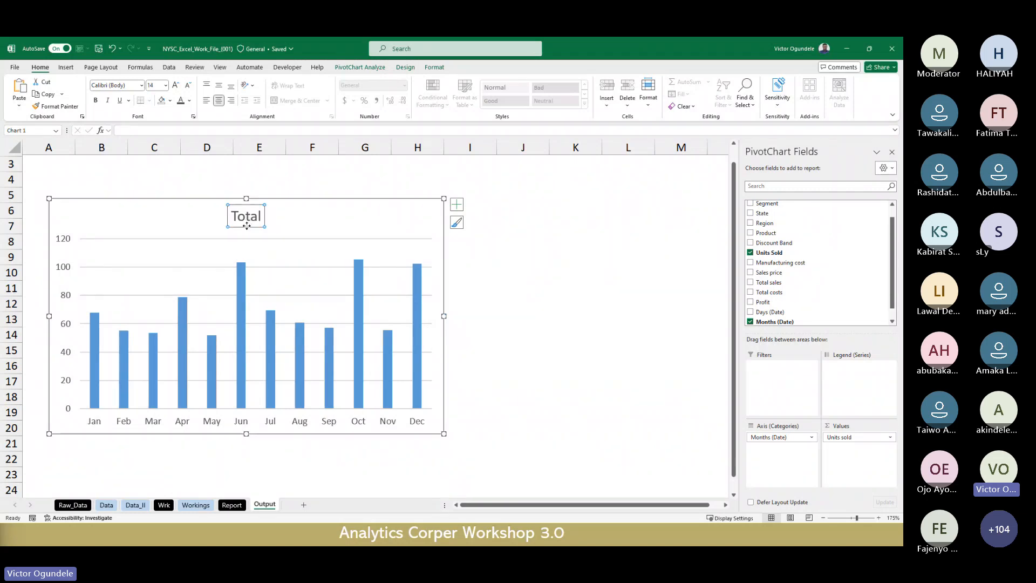
left_click_drag(247, 225, 99, 230)
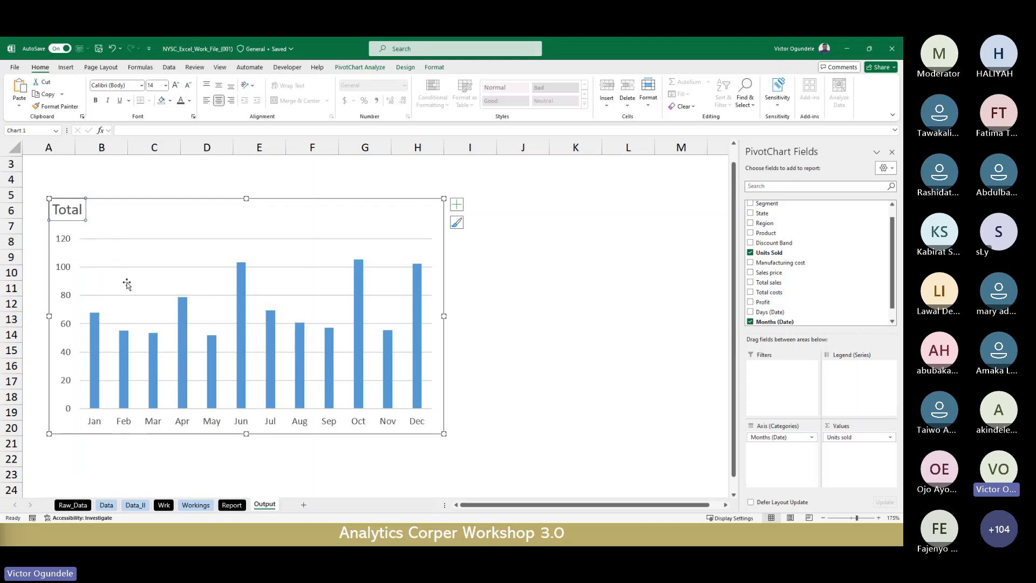
Set the PivotChart's chart area to No Fill and No Outline.
left_click(314, 200)
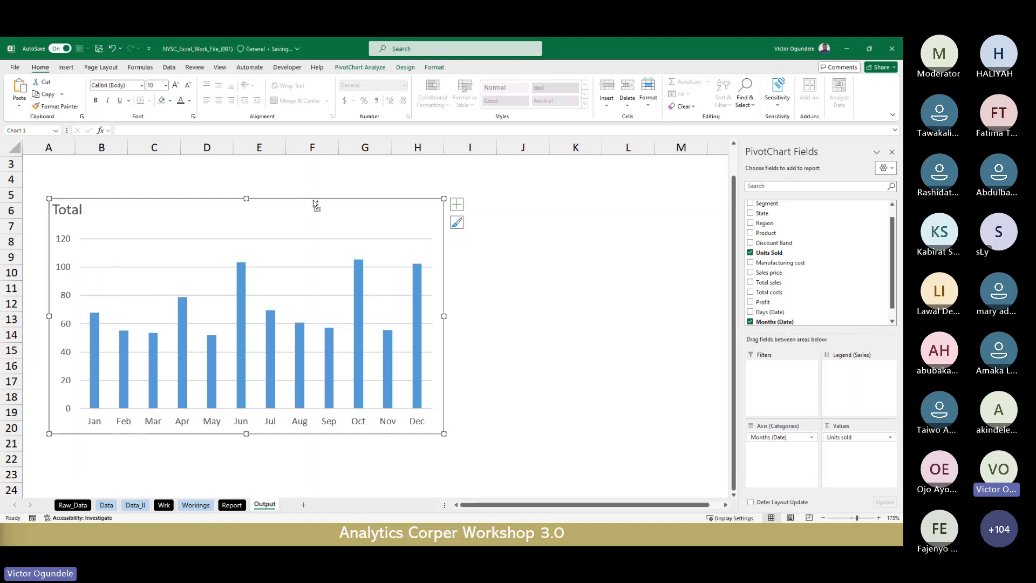
key("ctrl+1")
key("super+plus")
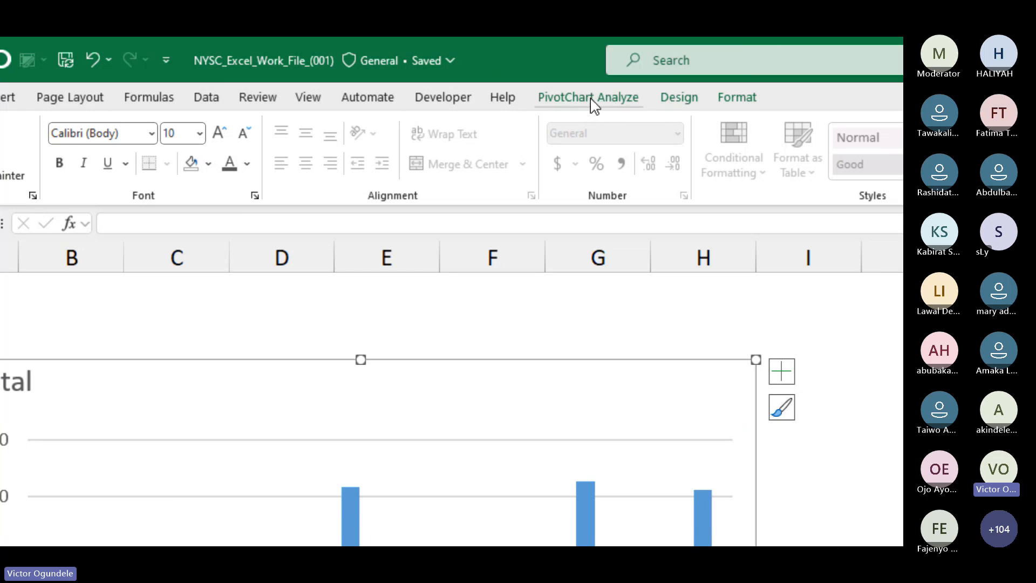
left_click(678, 100)
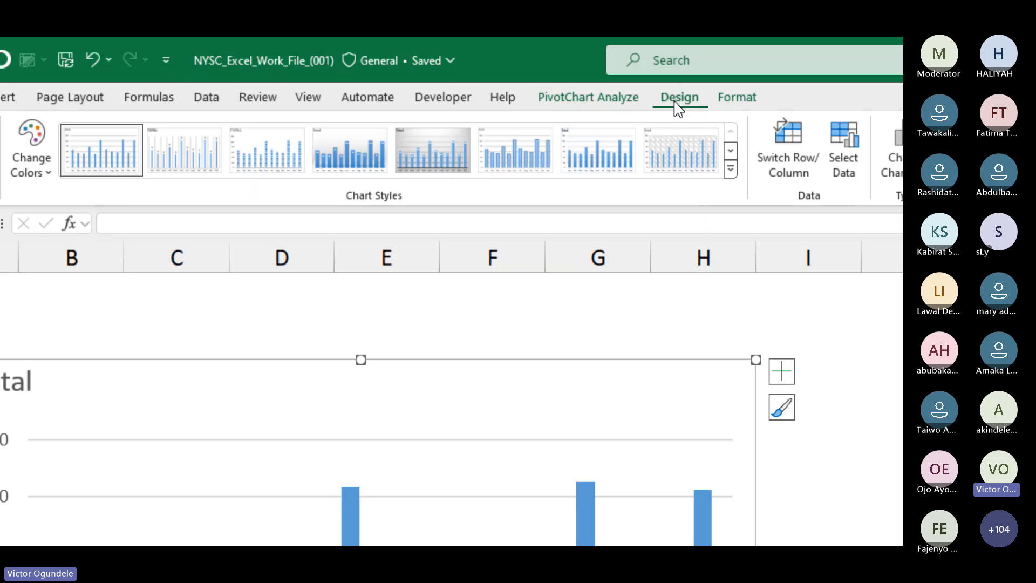
left_click(745, 98)
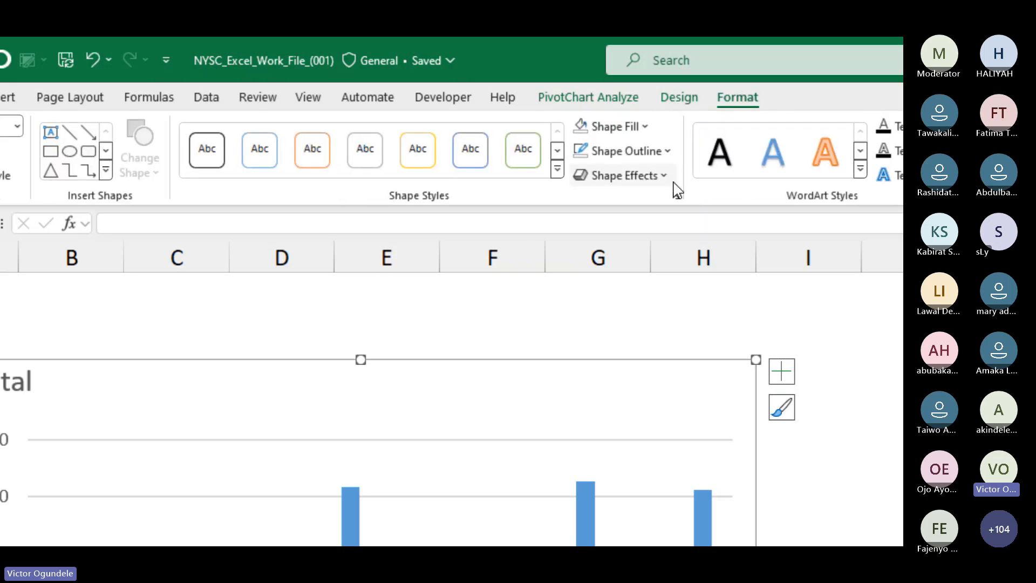
left_click(644, 127)
left_click(637, 364)
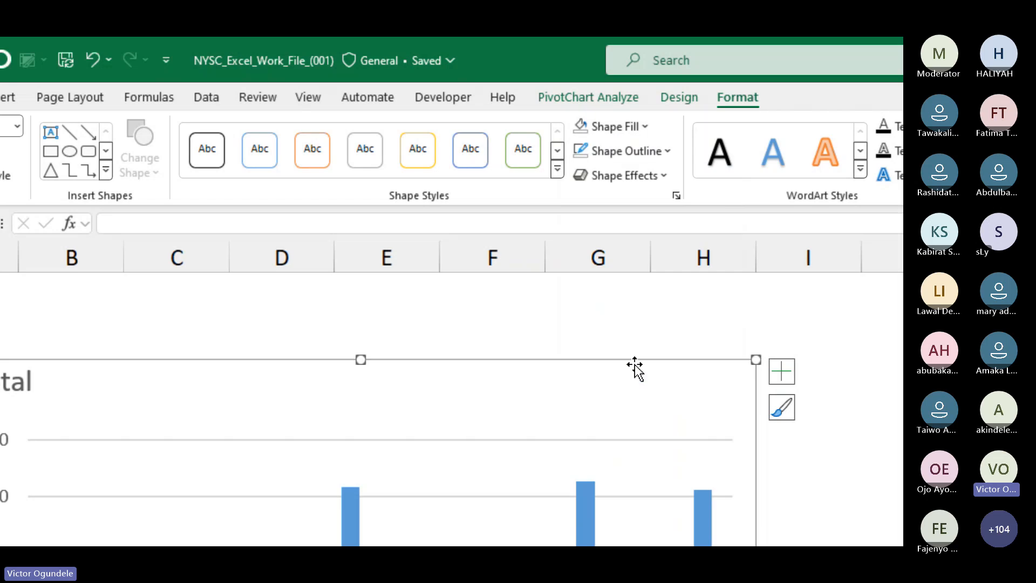
left_click(669, 152)
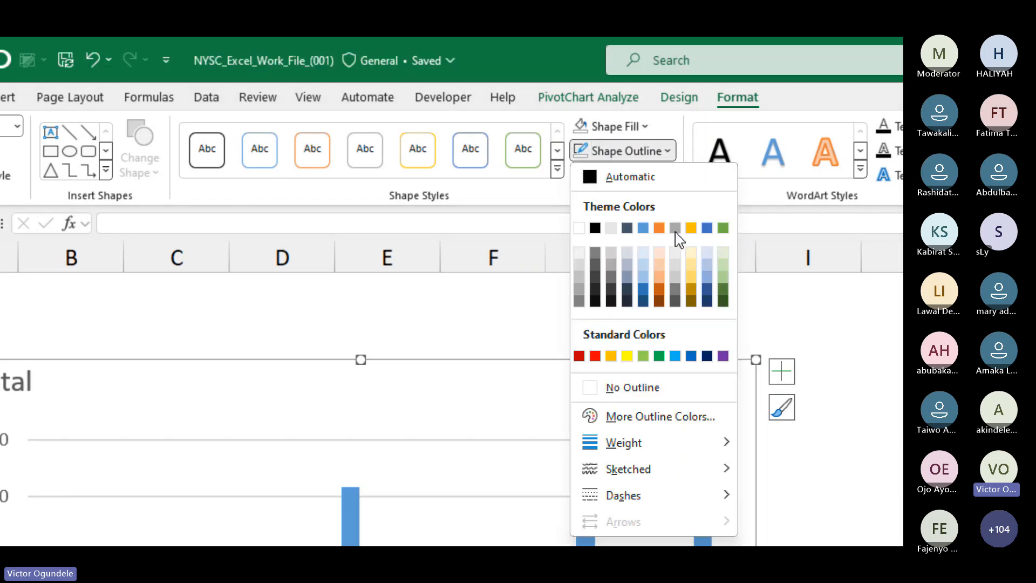
left_click(664, 394)
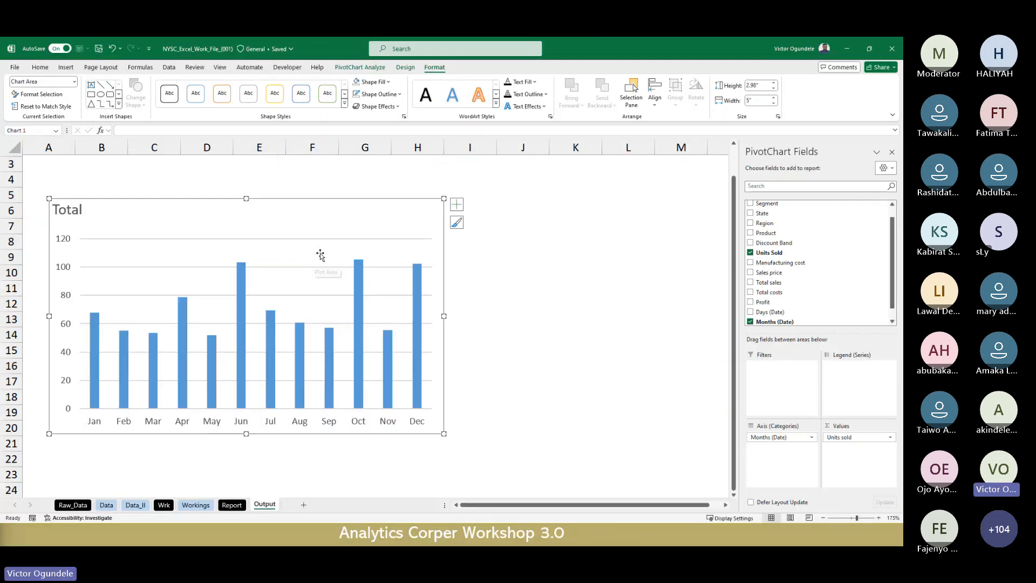
Delete the horizontal gridlines and the vertical value axis from the PivotChart.
left_click(278, 239)
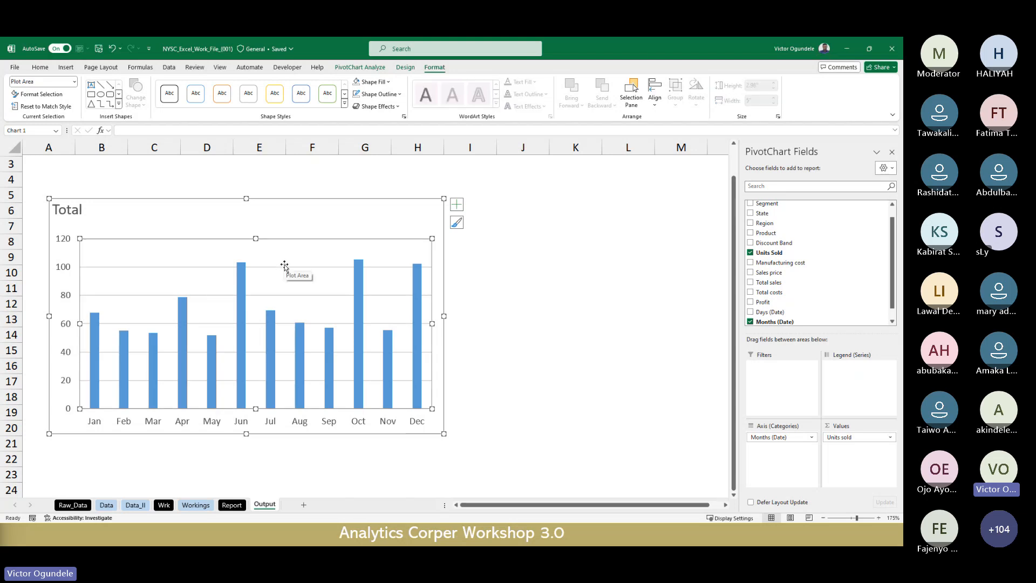
key("Delete")
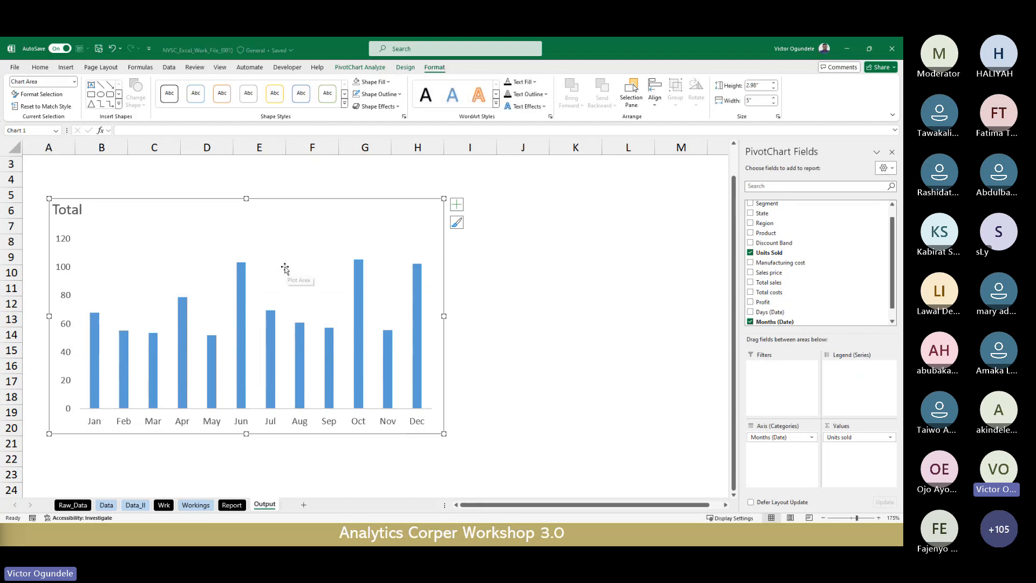
left_click(67, 270)
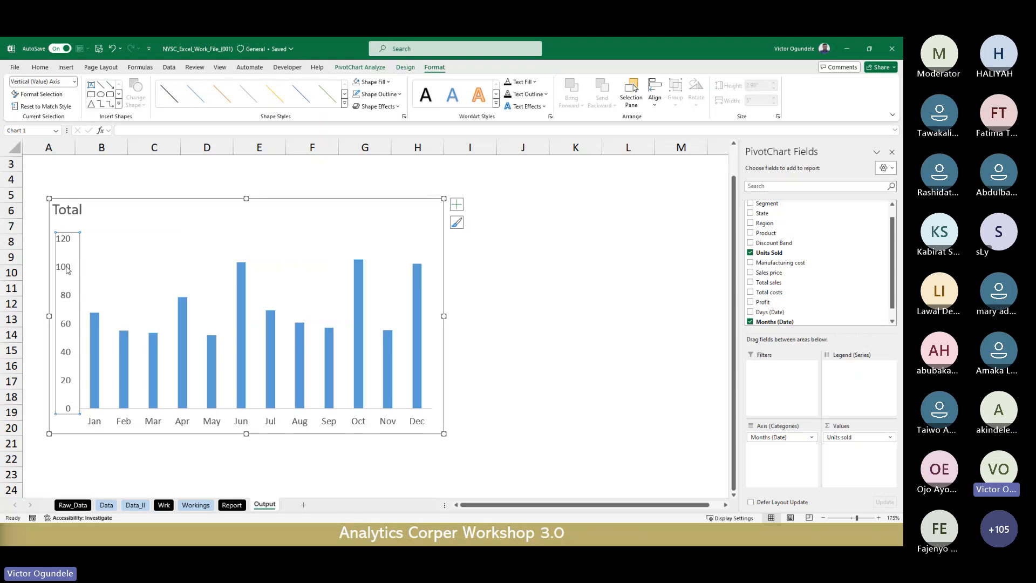
key("Delete")
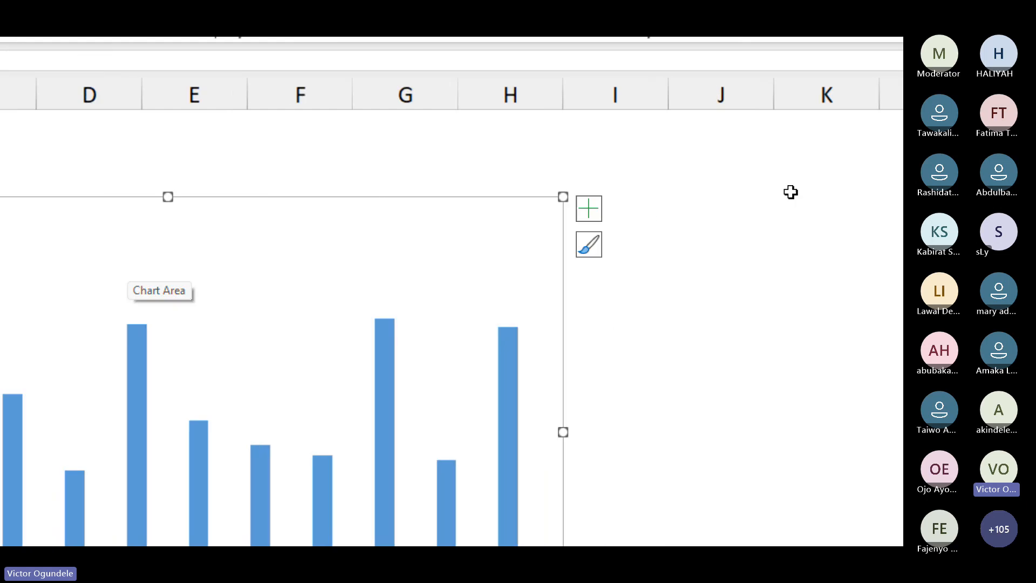
Add data labels to the chart's columns and decrease the font size of the whole chart.
left_click(522, 211)
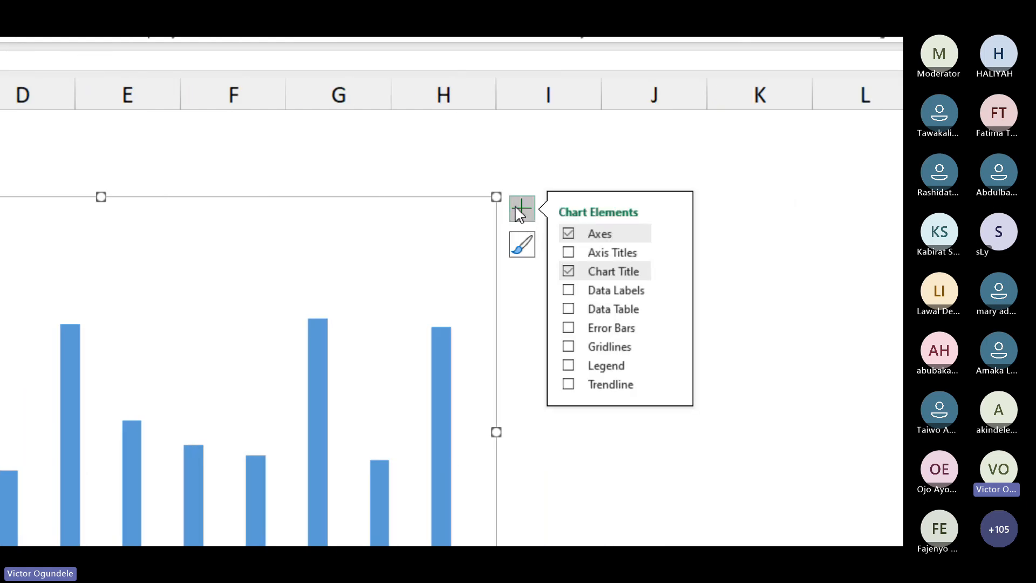
left_click(568, 290)
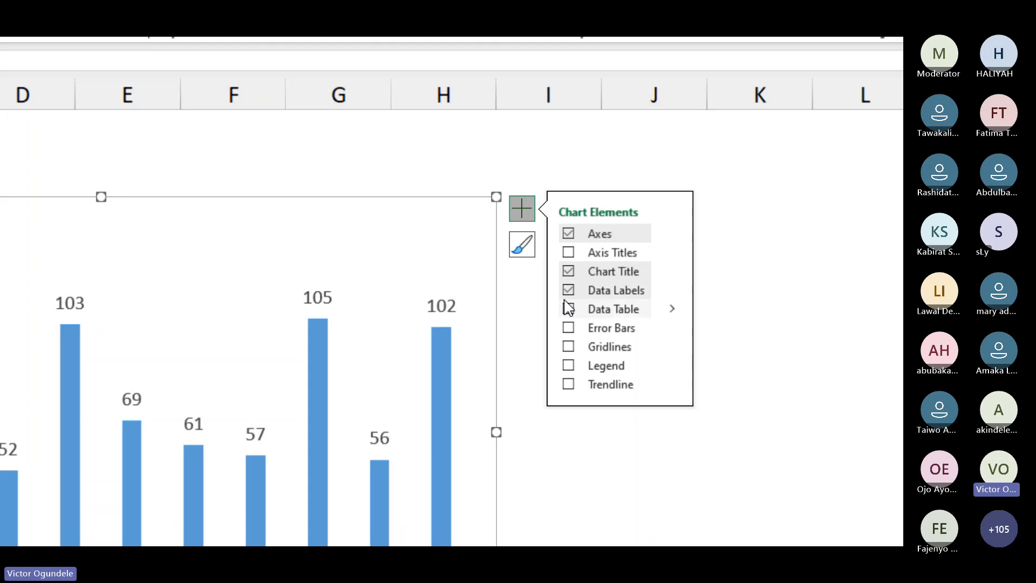
left_click(518, 354)
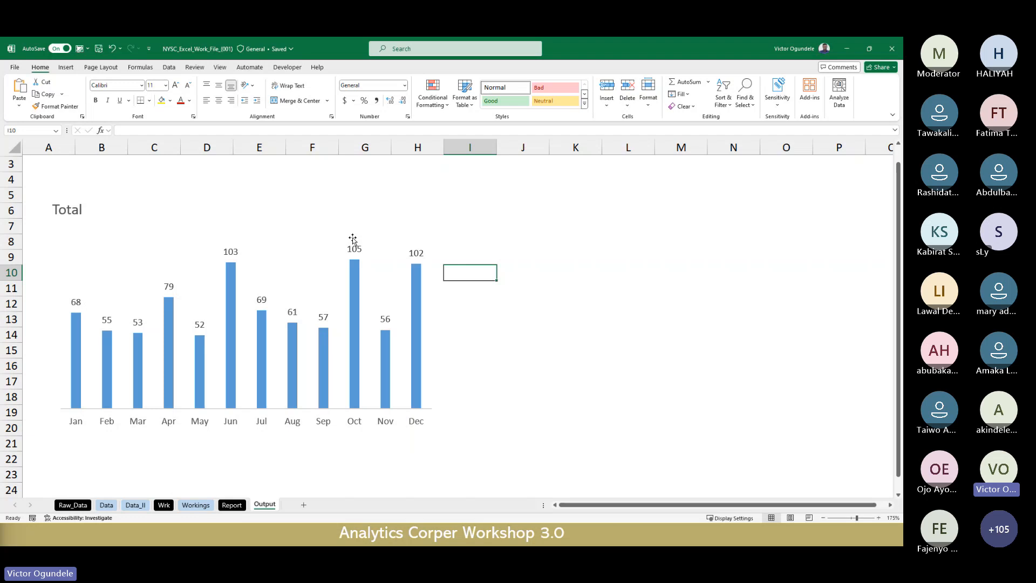
left_click(353, 239)
left_click(188, 86)
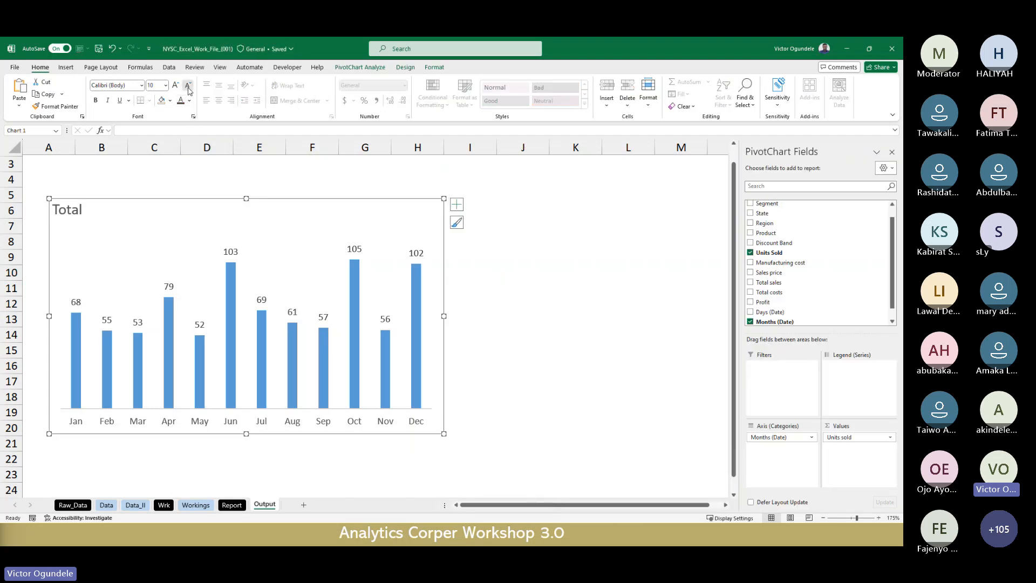
Change the chart title to "Total units sold" with "values in '000" on a second line, and left-align it.
left_click(68, 207)
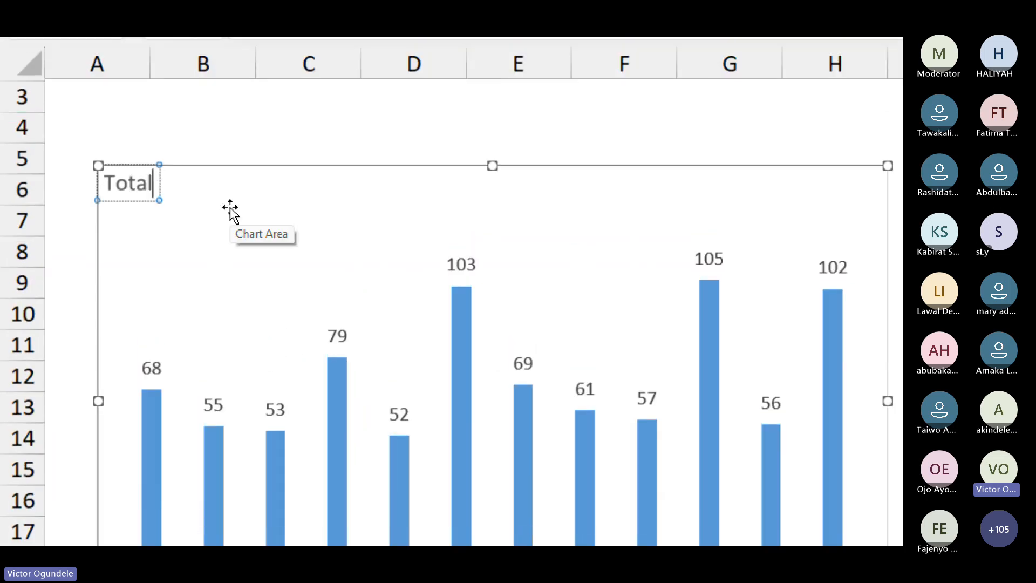
type("units sold")
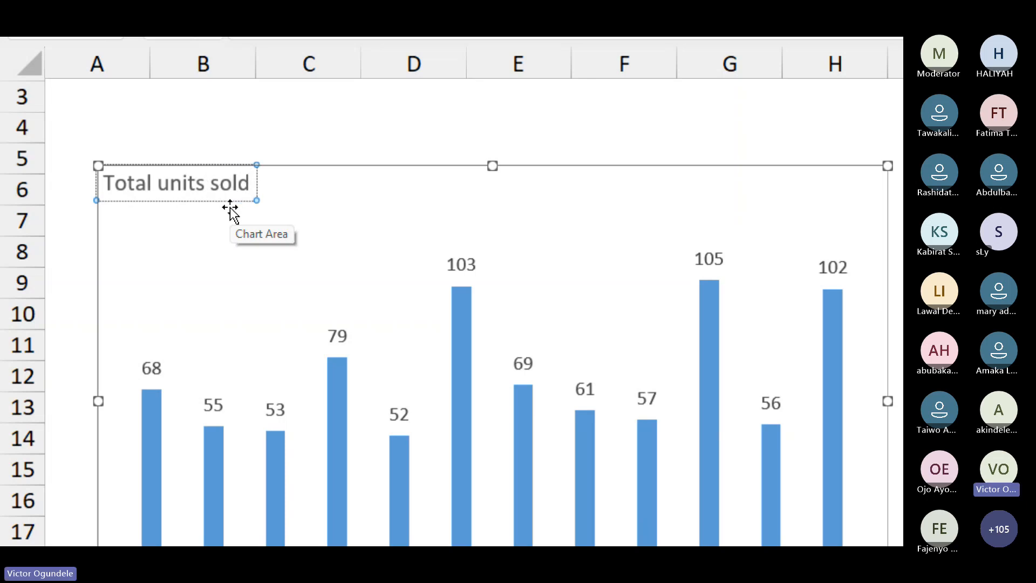
key("Return")
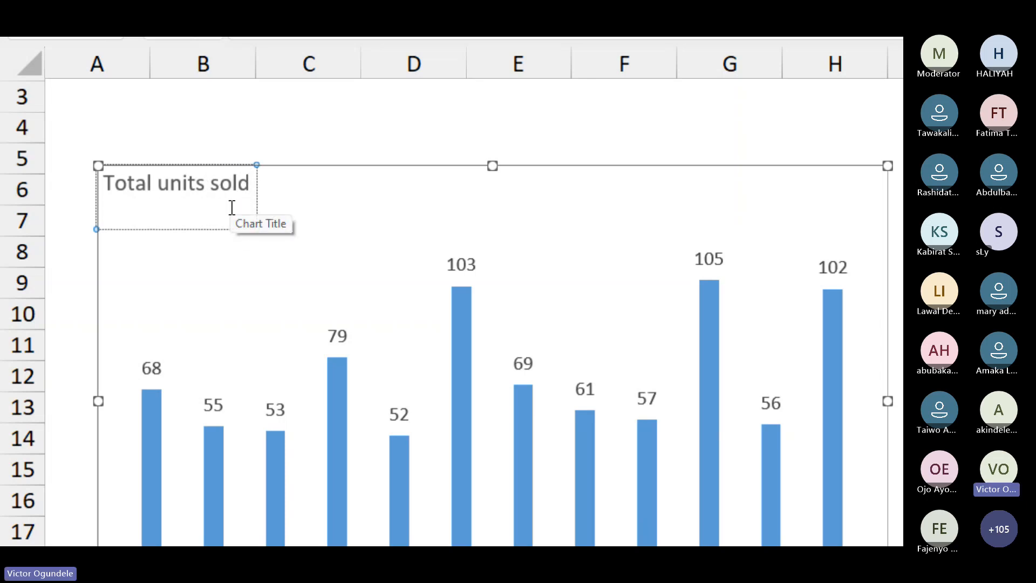
type("values")
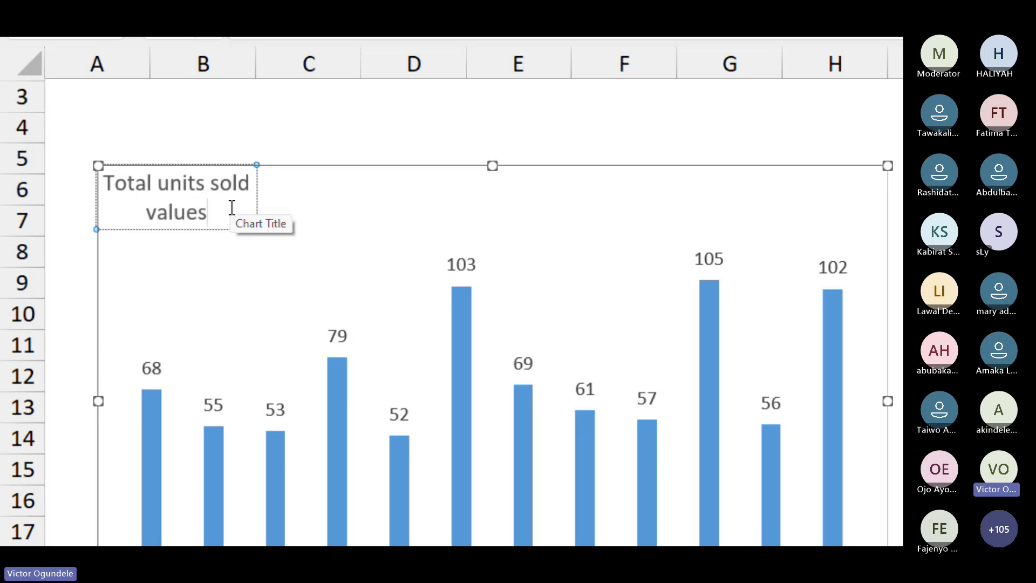
type(" in \"")
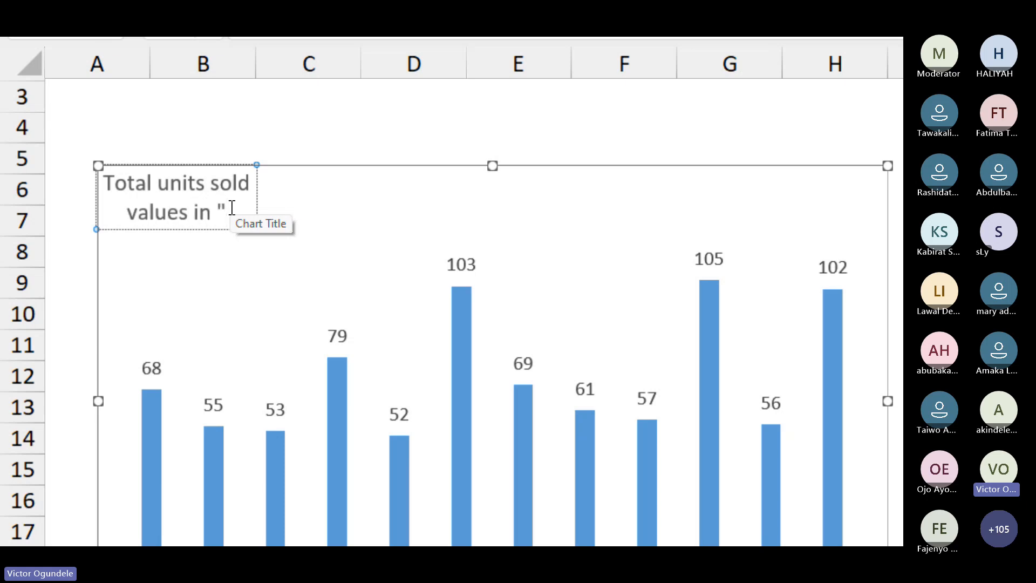
key("BackSpace")
type("\"")
type("000")
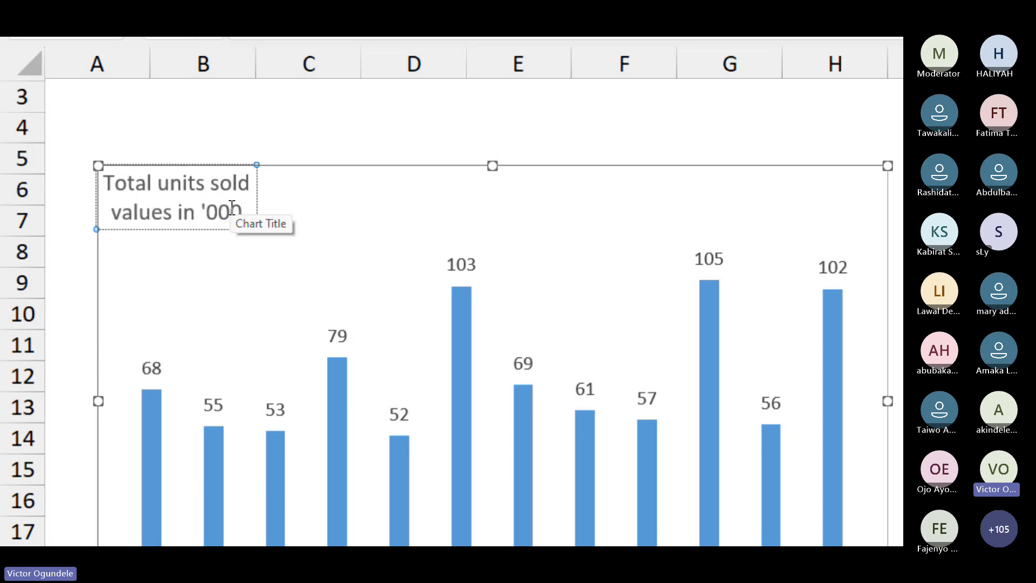
left_click(139, 229)
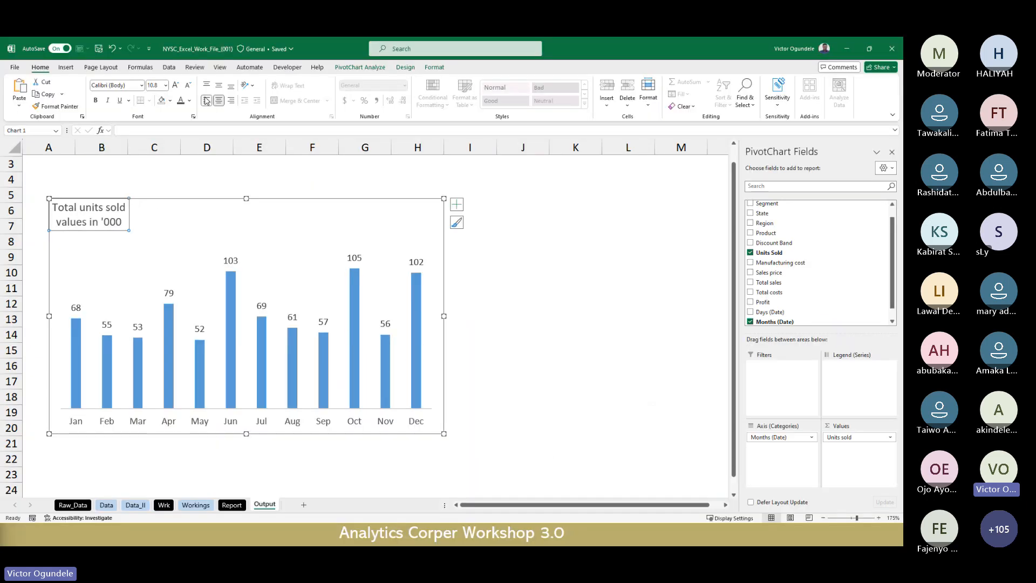
left_click(206, 100)
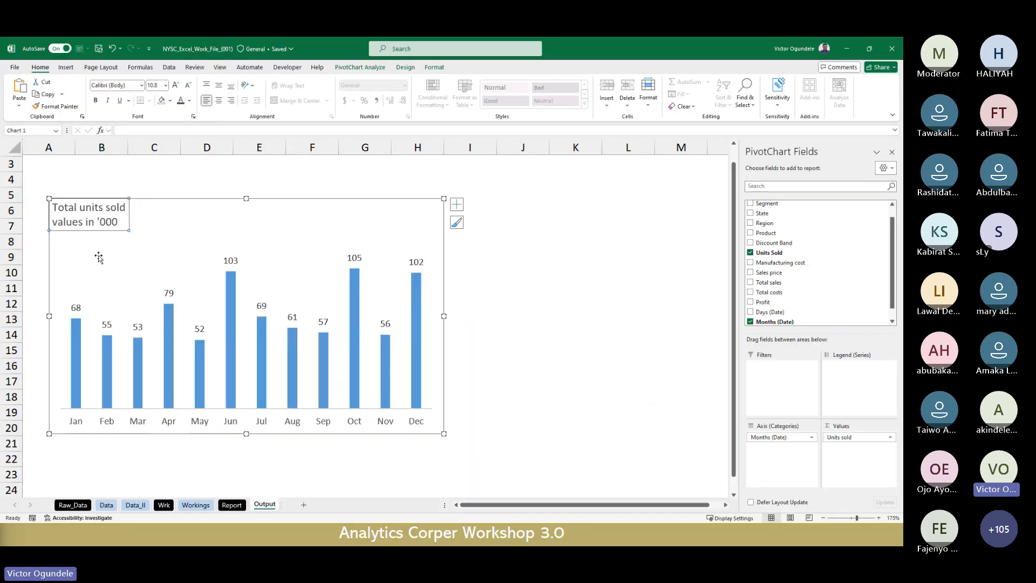
Bold the first line of the chart title, "Total units sold".
left_click(125, 208)
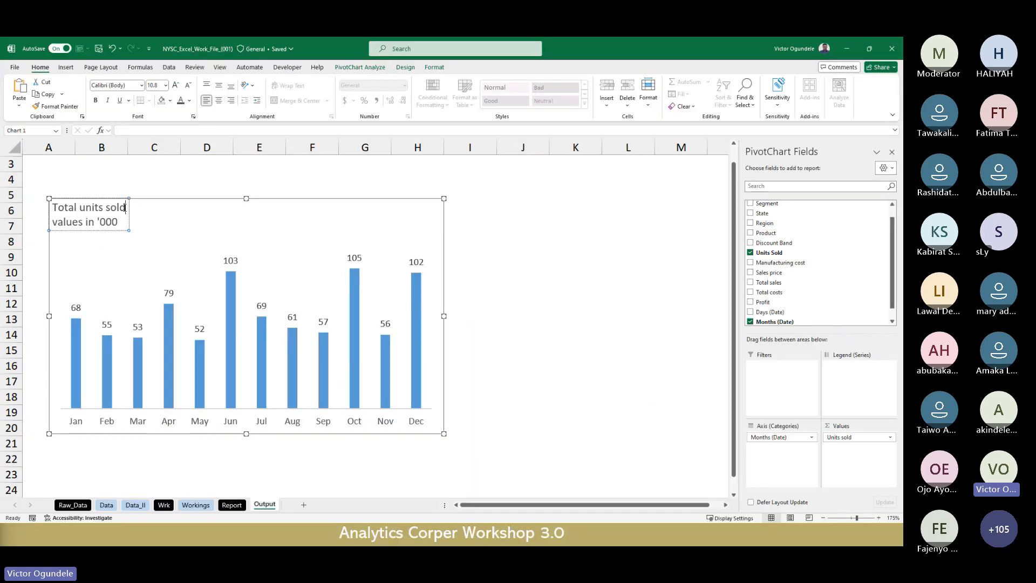
key("ctrl+shift+Left")
key("ctrl+shift+Left")
key("ctrl+shift+Left")
key("ctrl+b")
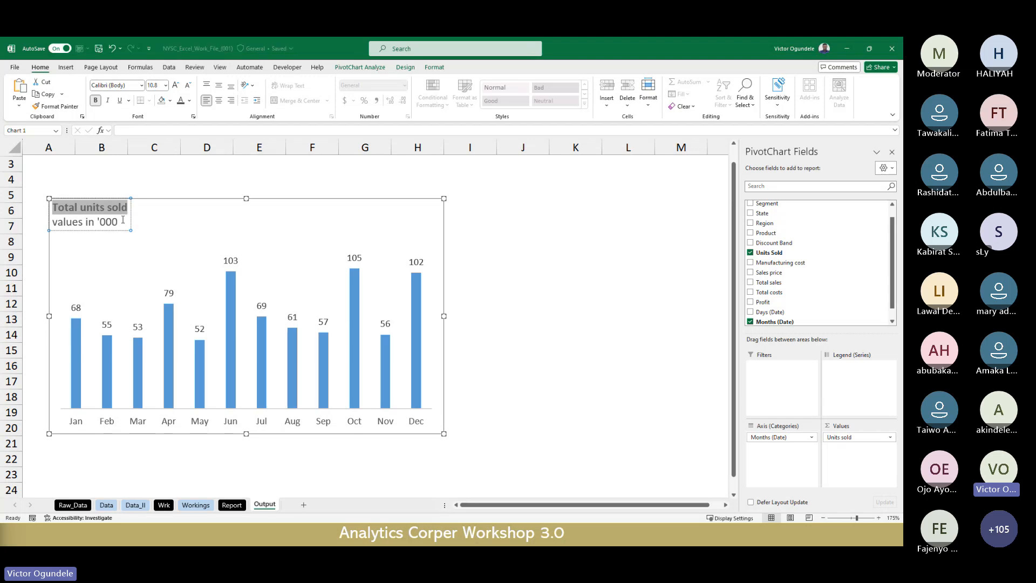
Reduce the font size of the chart title's second line, "values in '000".
double_click(122, 221)
key("ctrl+shift+Left")
key("ctrl+shift+Left")
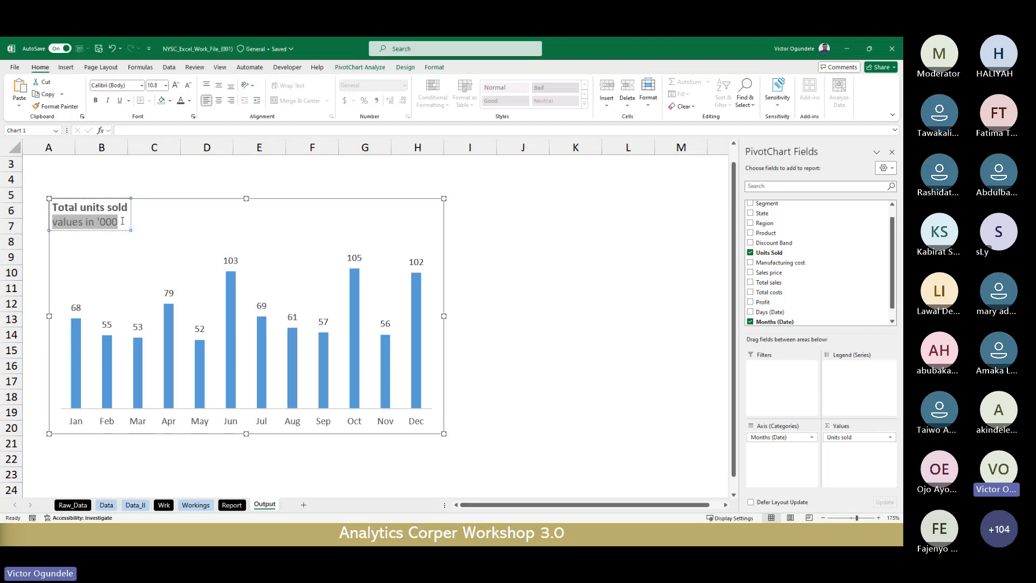
left_click(188, 85)
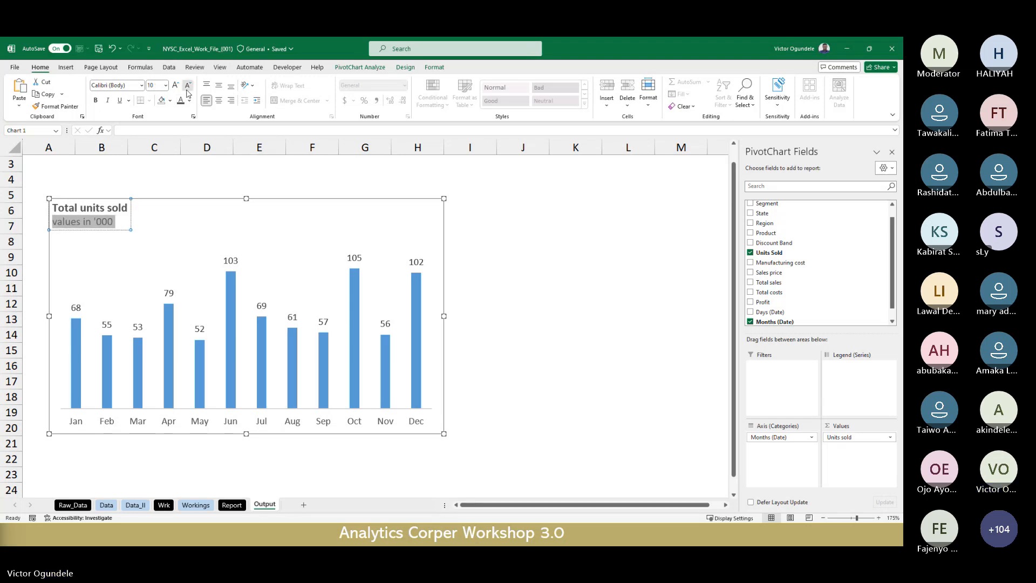
left_click(478, 330)
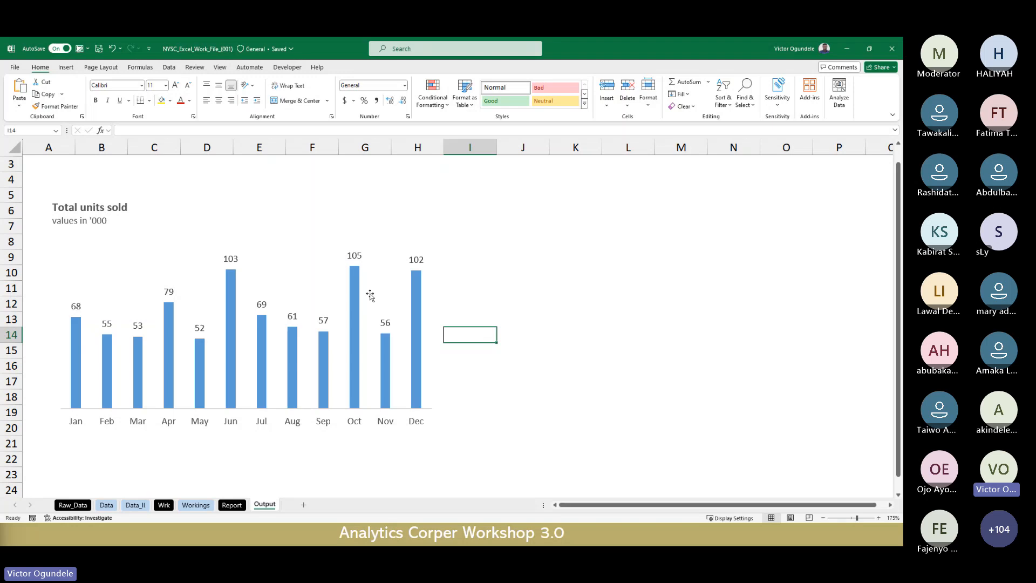
mouse_move(414, 391)
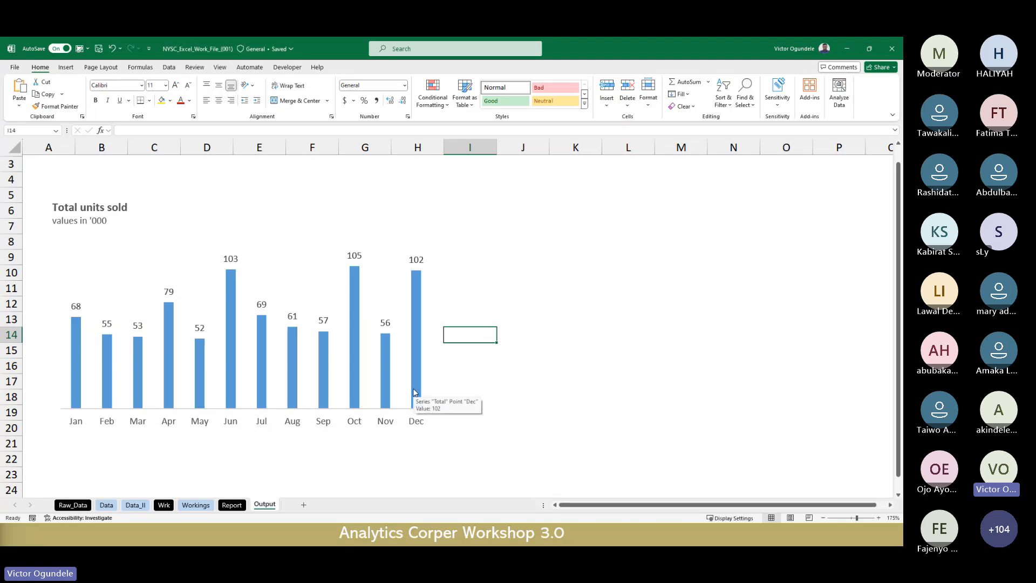
scroll(414, 393, "up", 1)
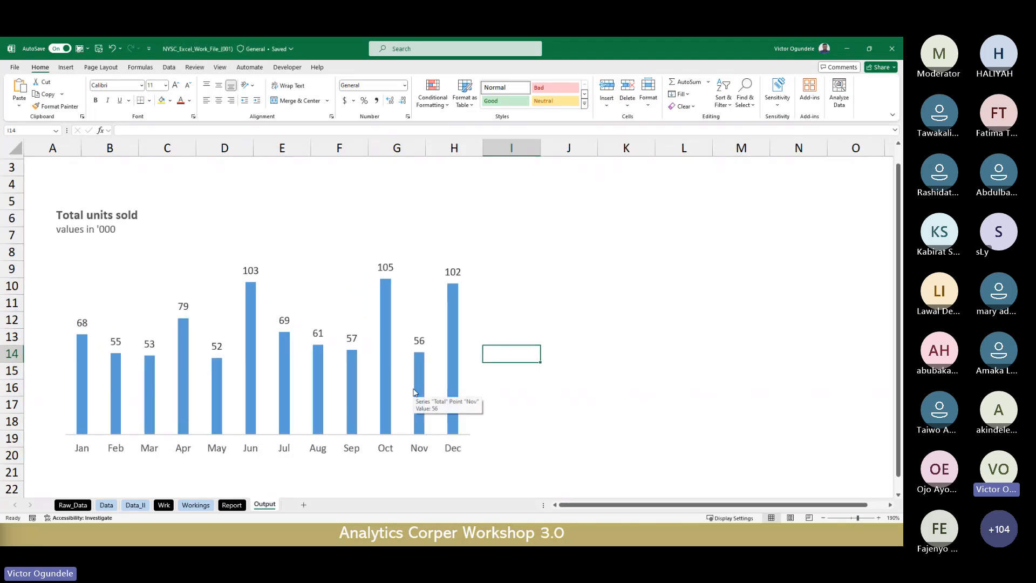
key("Up")
key("Up")
key("Up")
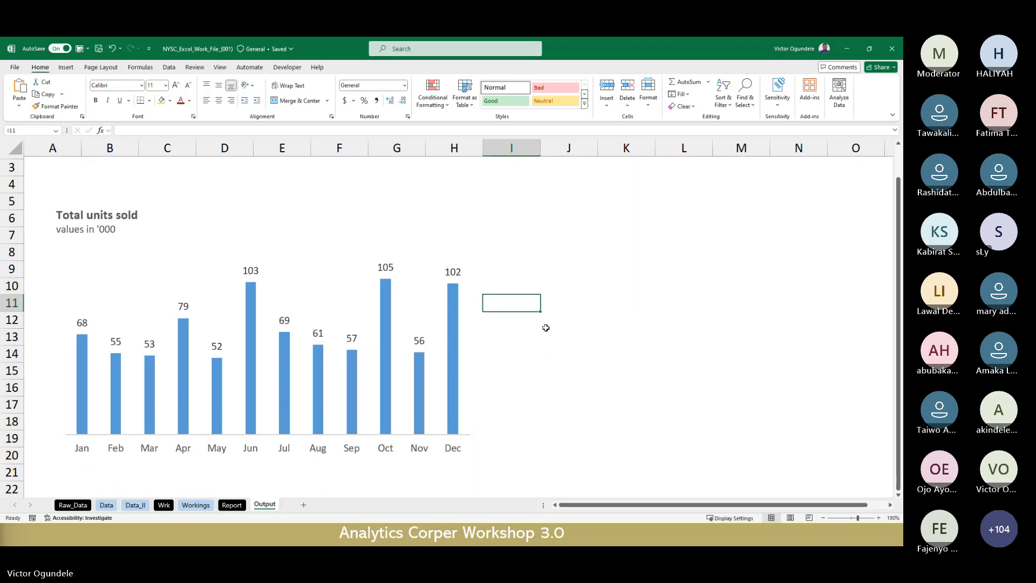
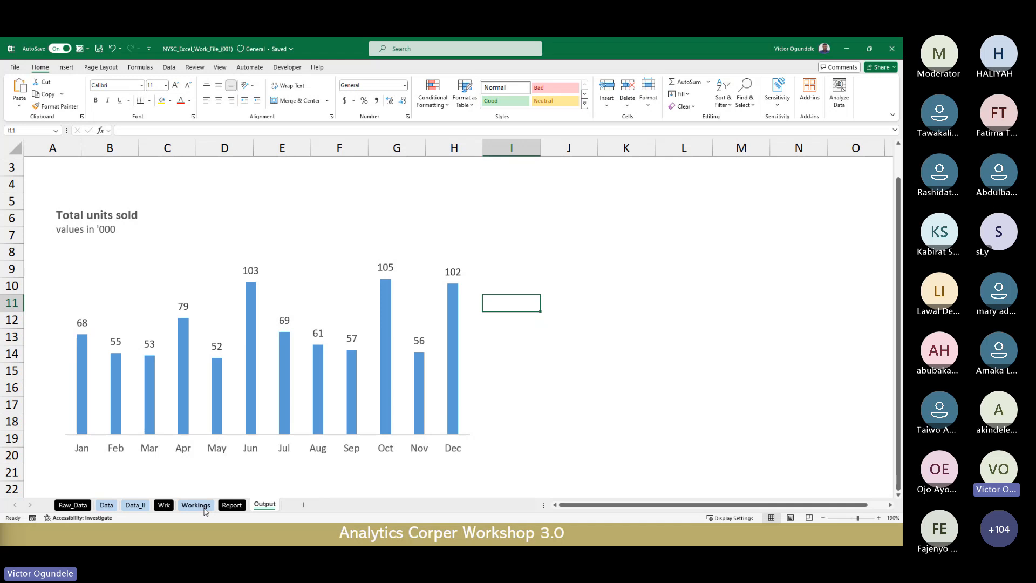
Add the Units Sold field a second time to the values of the PivotTable on the Workings sheet.
left_click(186, 505)
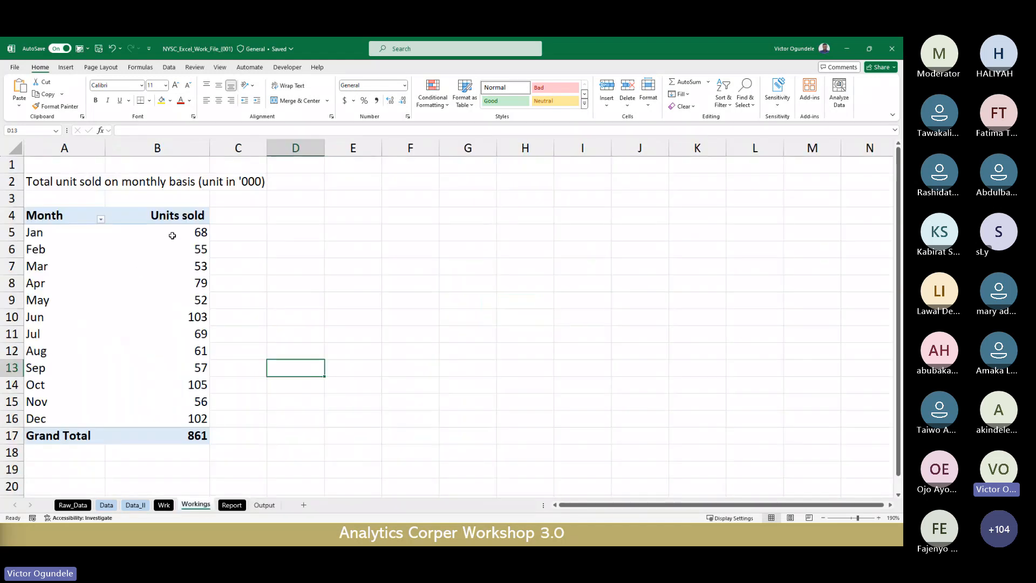
left_click(171, 231)
left_click(167, 266)
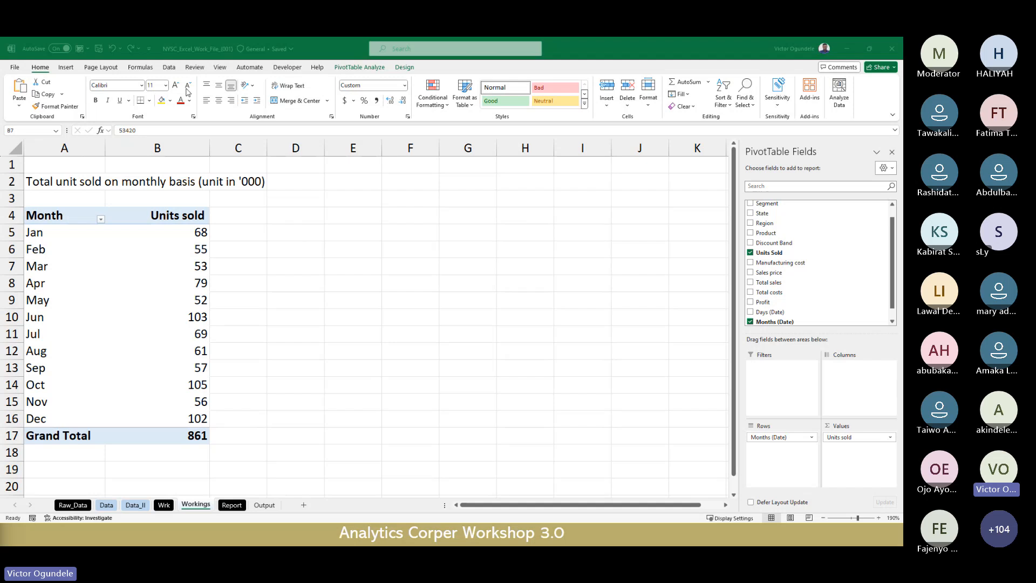
left_click(778, 255)
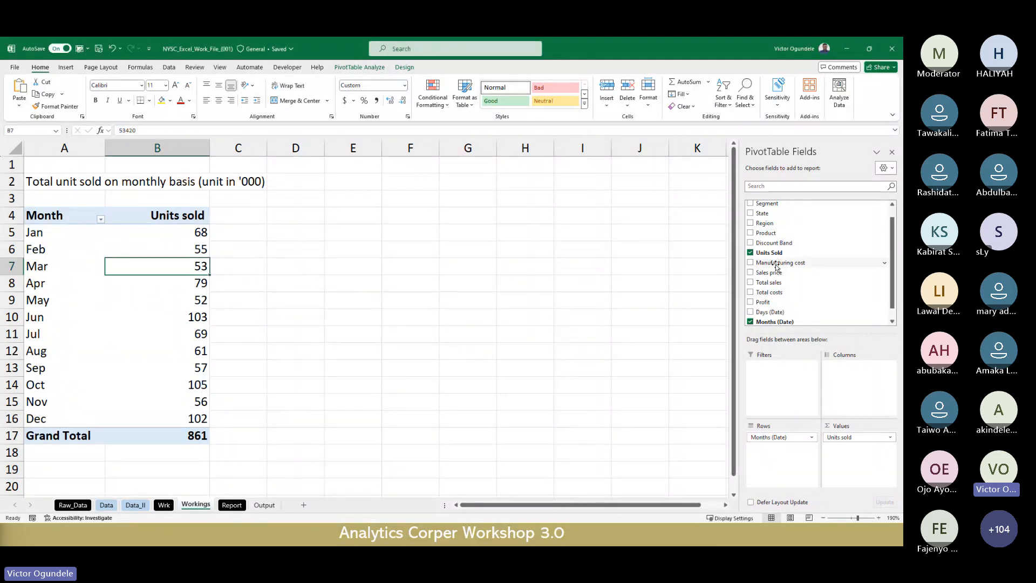
left_click_drag(770, 255, 850, 461)
Copy the formatting of the Units sold values and grand total onto the Sum of Units Sold column with Format Painter.
key("Up")
key("Up")
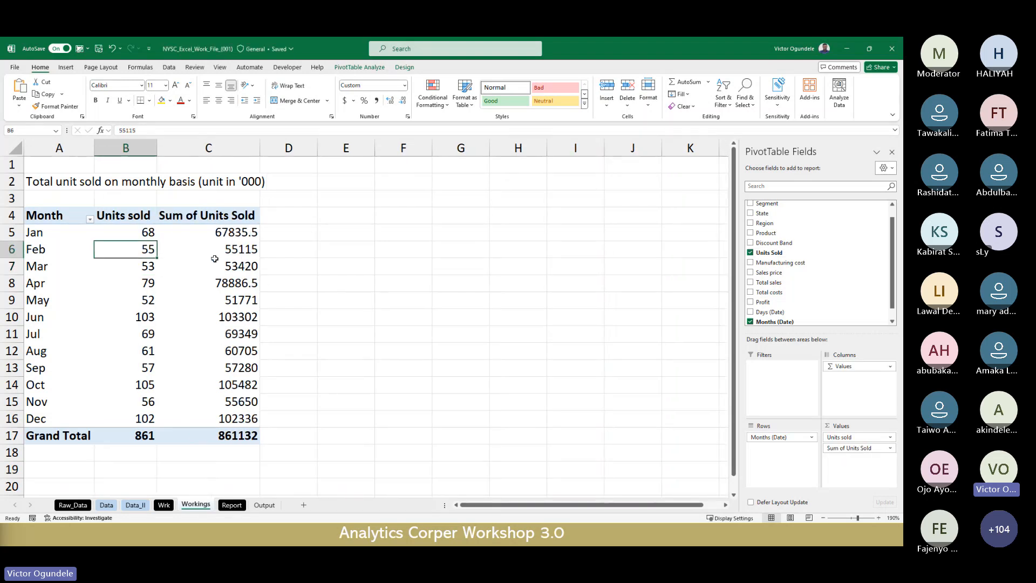
key("ctrl+shift+Down")
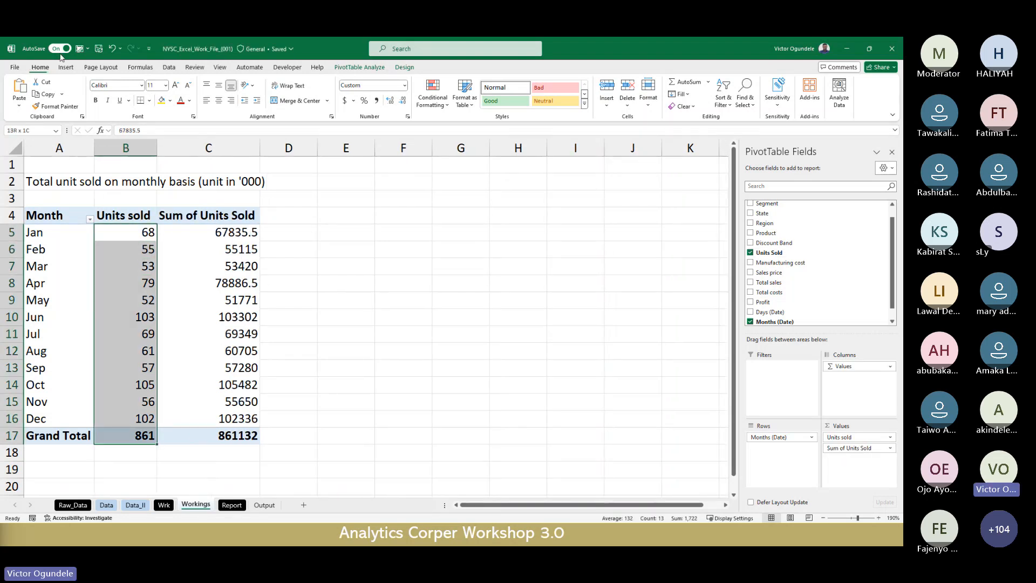
left_click(57, 106)
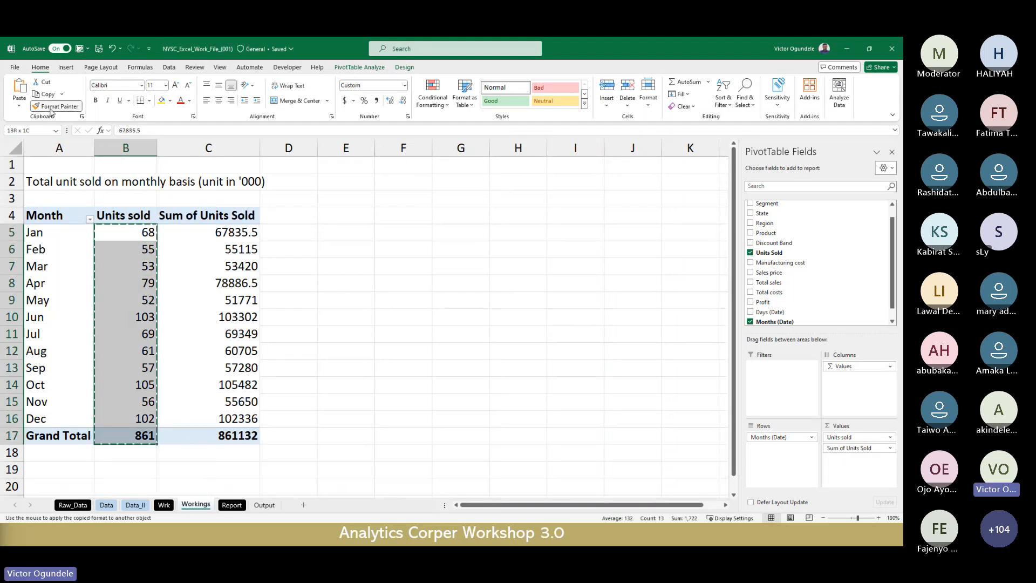
left_click(227, 231)
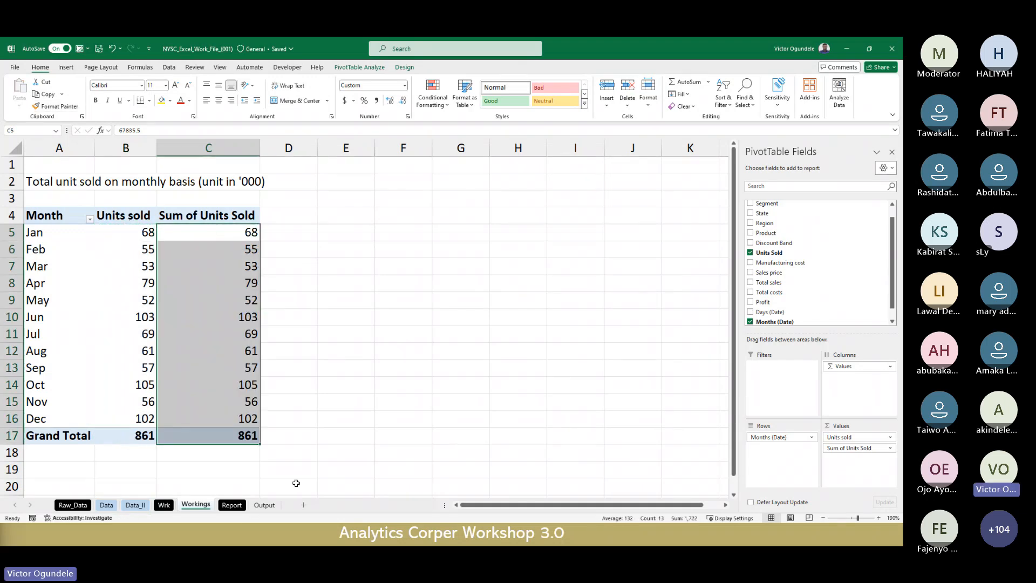
Return to the Output sheet and open the formatting options for the chart's orange Sum of Units Sold series.
left_click(259, 504)
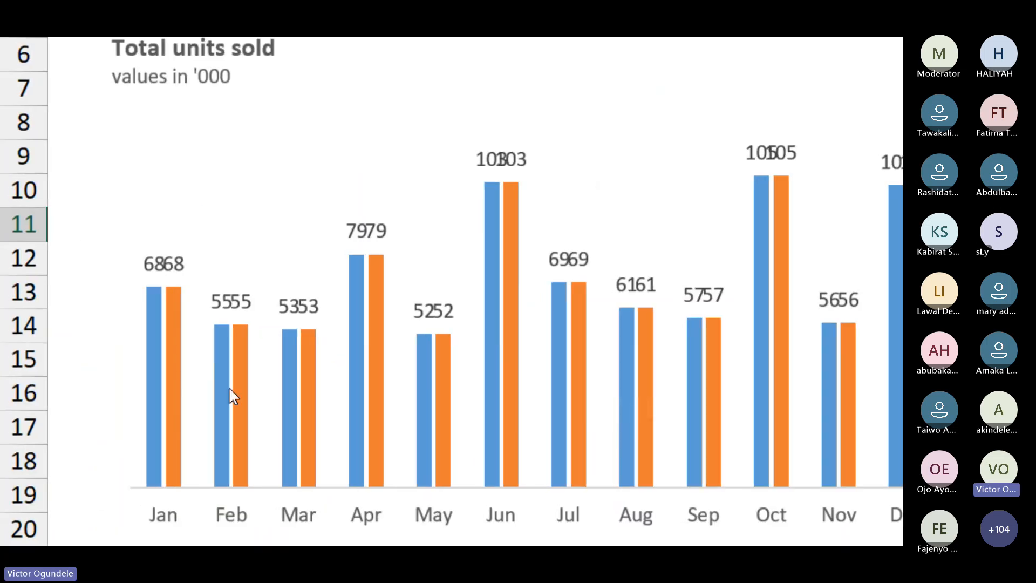
key("alt+Tab")
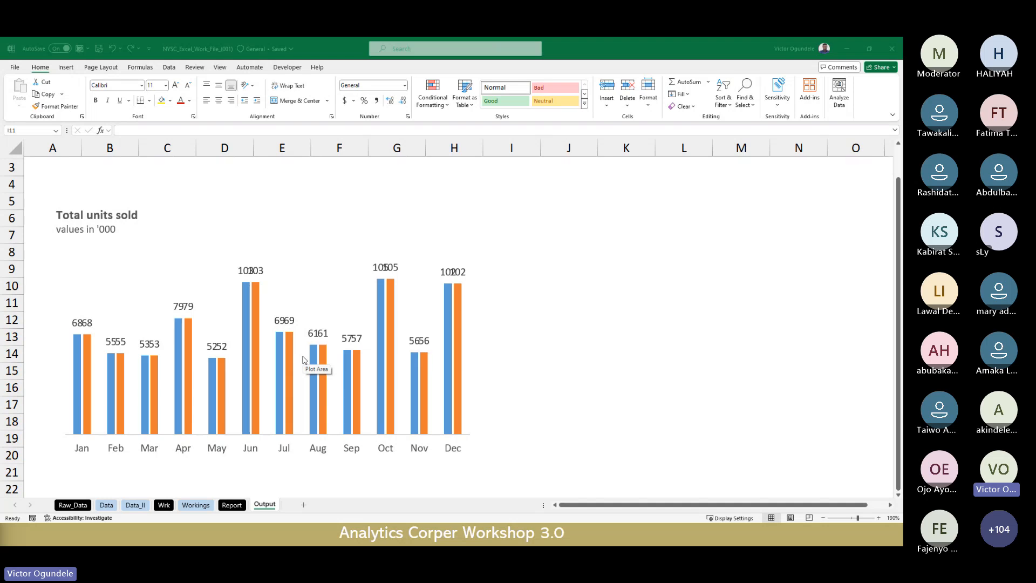
left_click(388, 322)
double_click(388, 322)
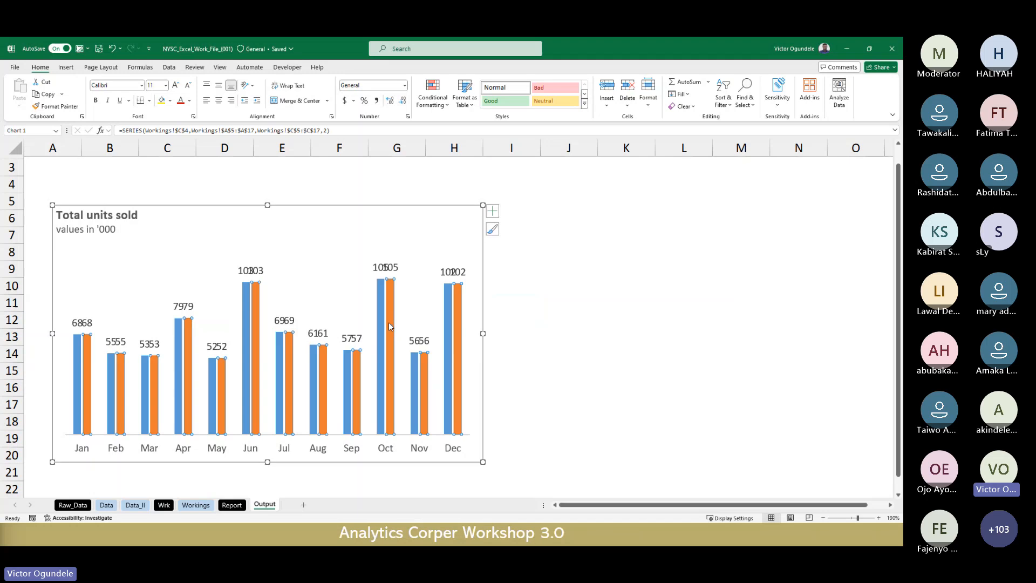
left_click(546, 272)
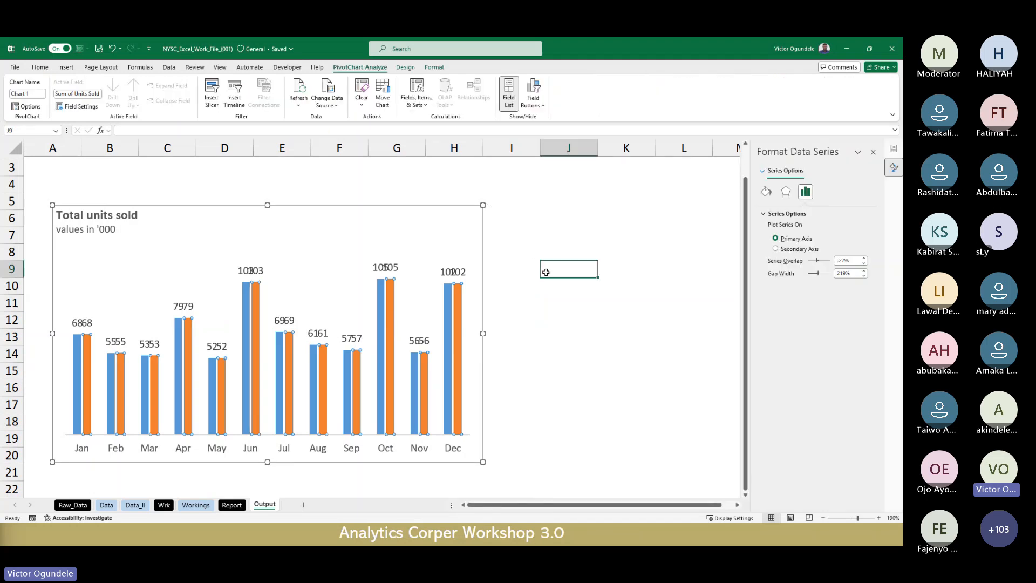
left_click(392, 329)
left_click(434, 68)
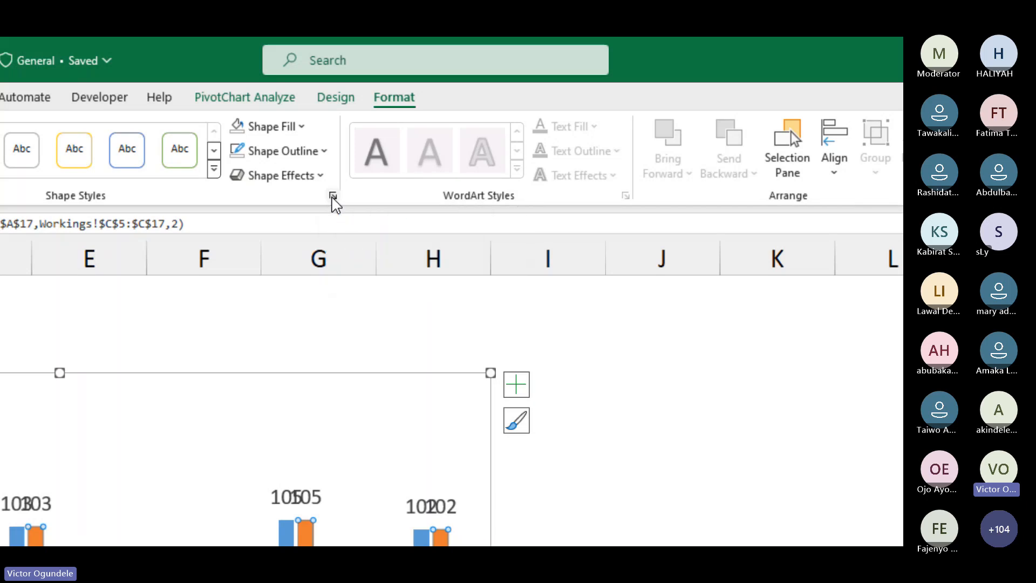
left_click(333, 197)
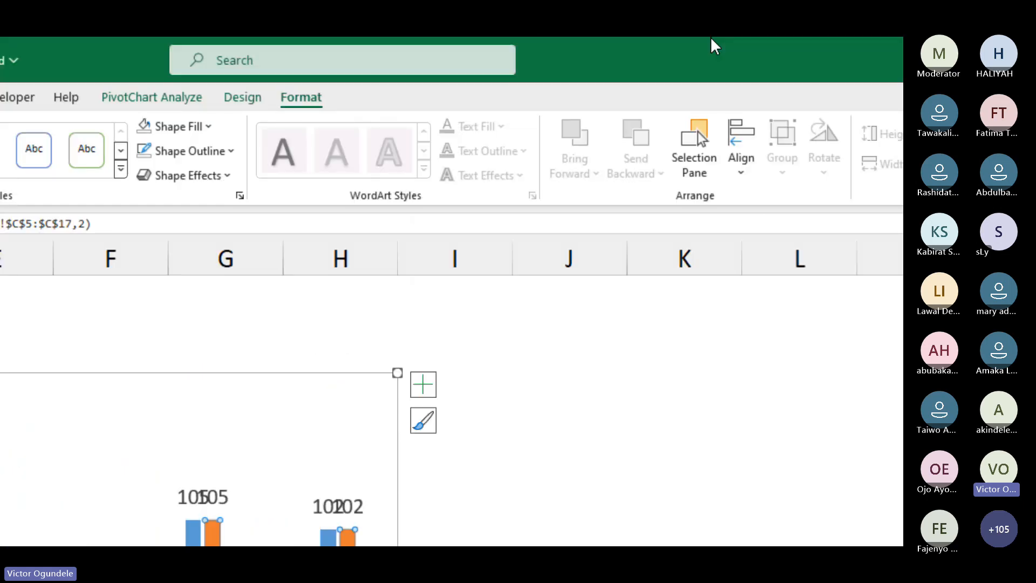
Change the chart type to a Clustered Column - Line combo, with Sum of Units Sold as the line.
right_click(398, 411)
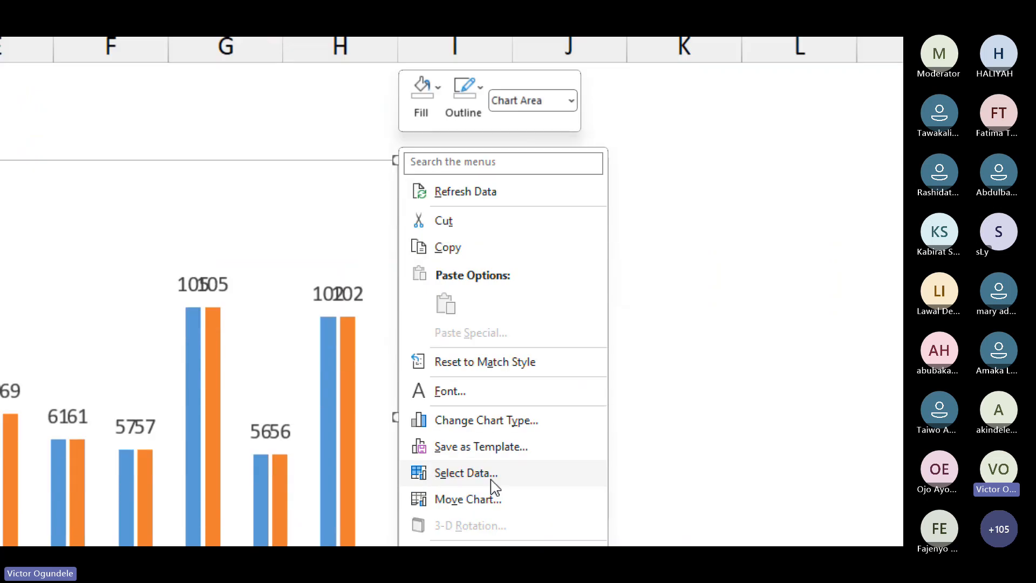
left_click(491, 417)
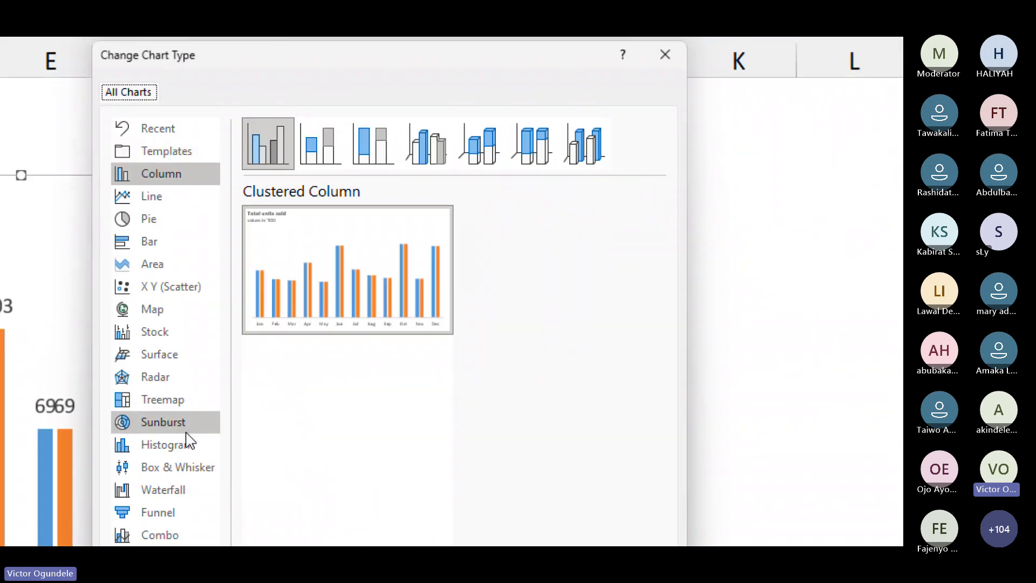
left_click(169, 478)
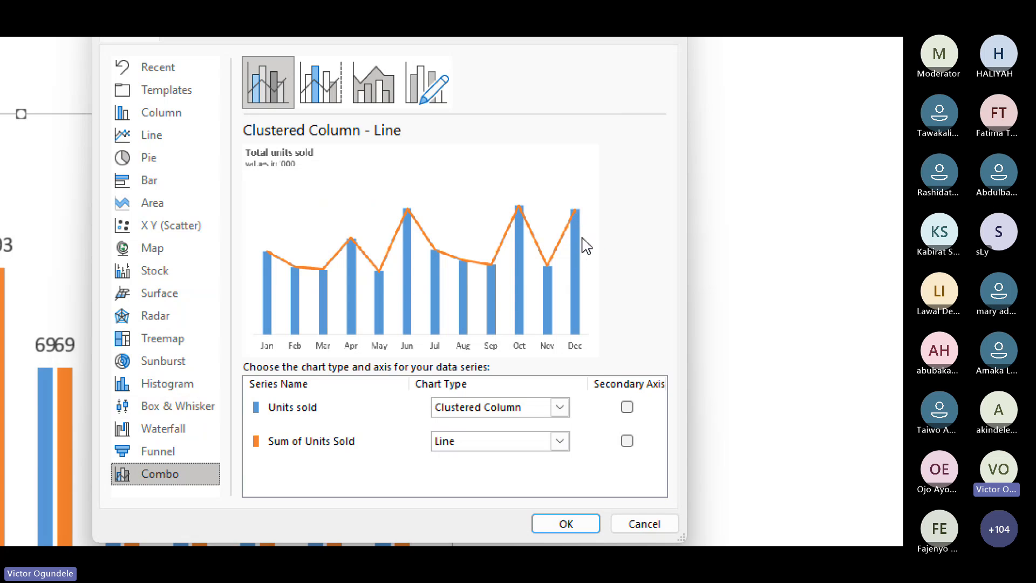
left_click(568, 524)
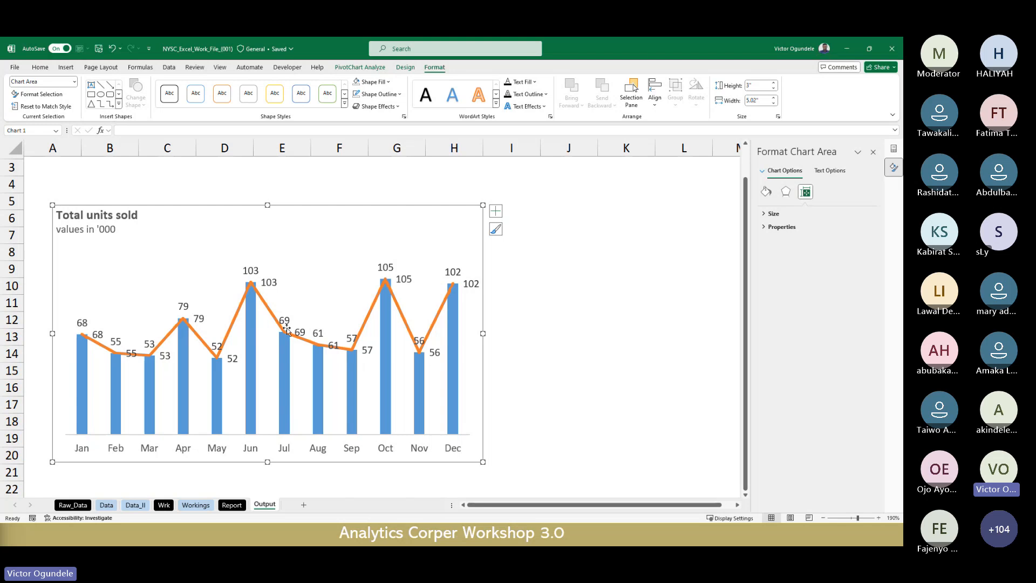
Remove the data labels from the orange Sum of Units Sold line, keeping the column labels.
left_click(306, 345)
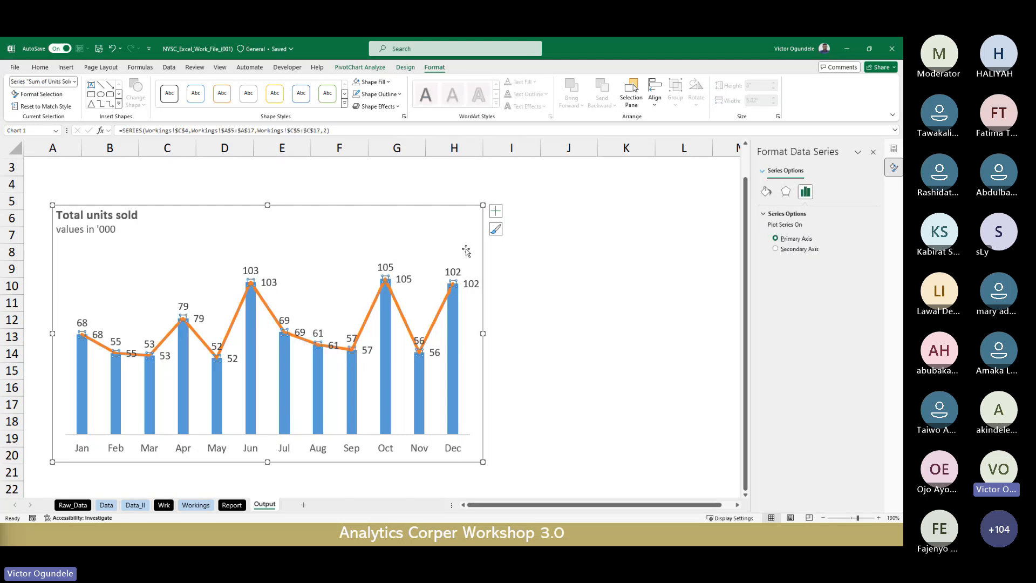
left_click(491, 216)
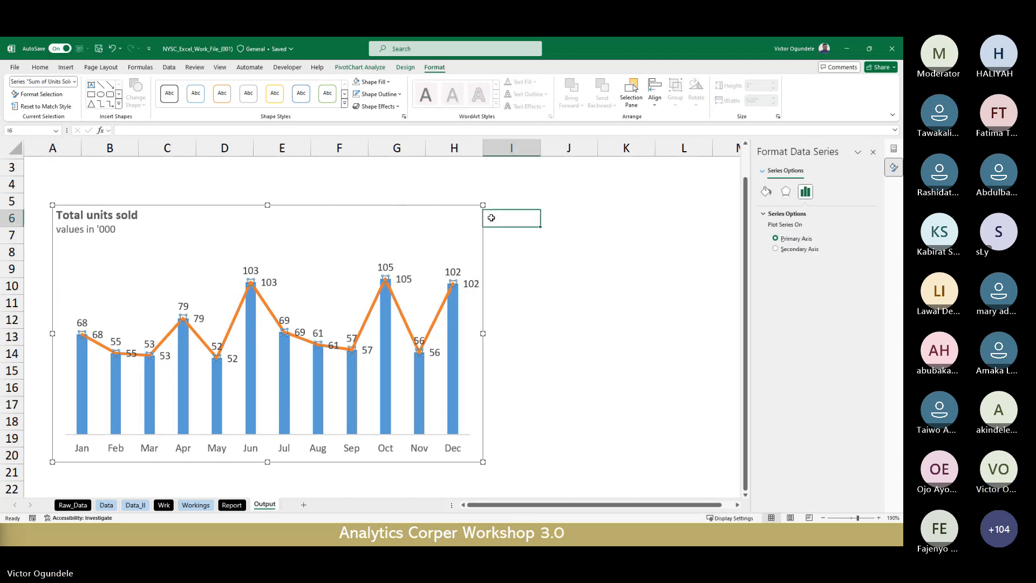
left_click(440, 309)
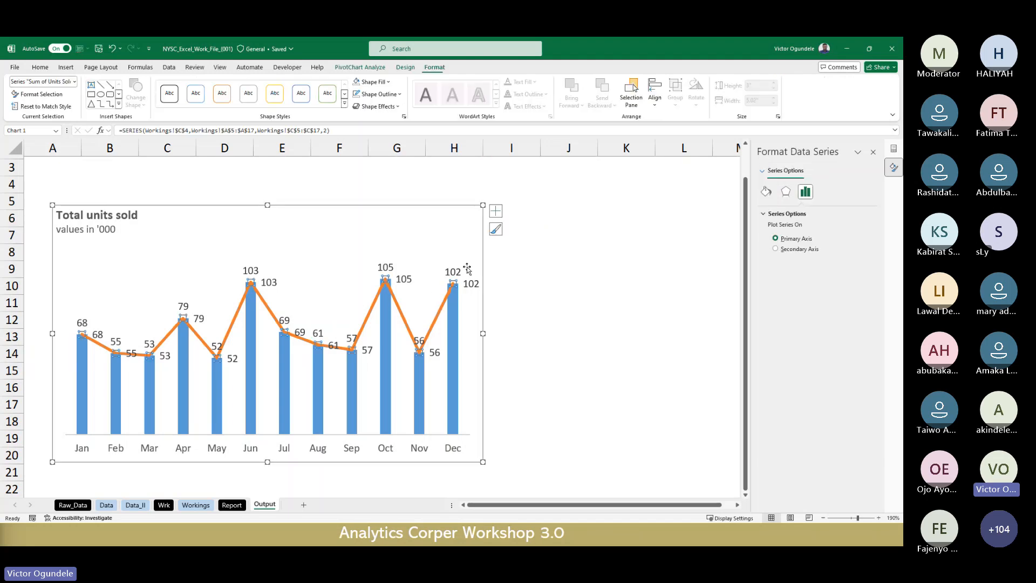
left_click(496, 215)
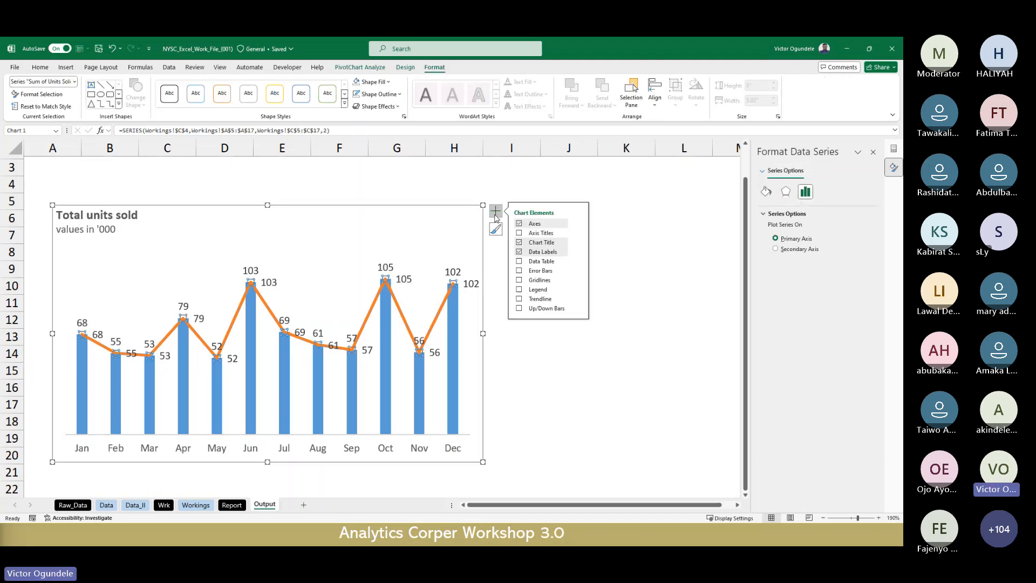
left_click(519, 252)
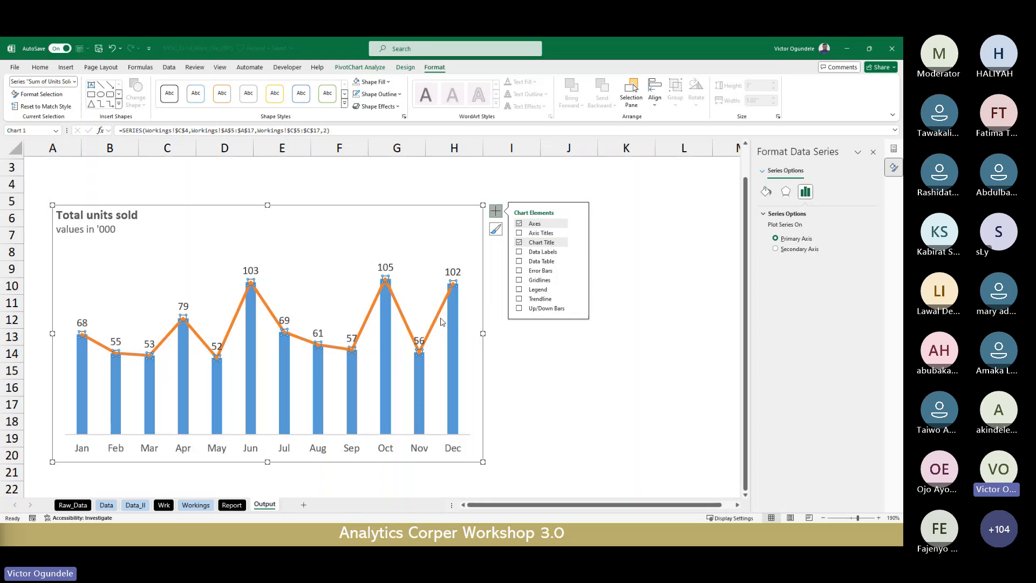
Format the Sum of Units Sold line as a solid grey line with a width of 1 pt.
left_click(766, 192)
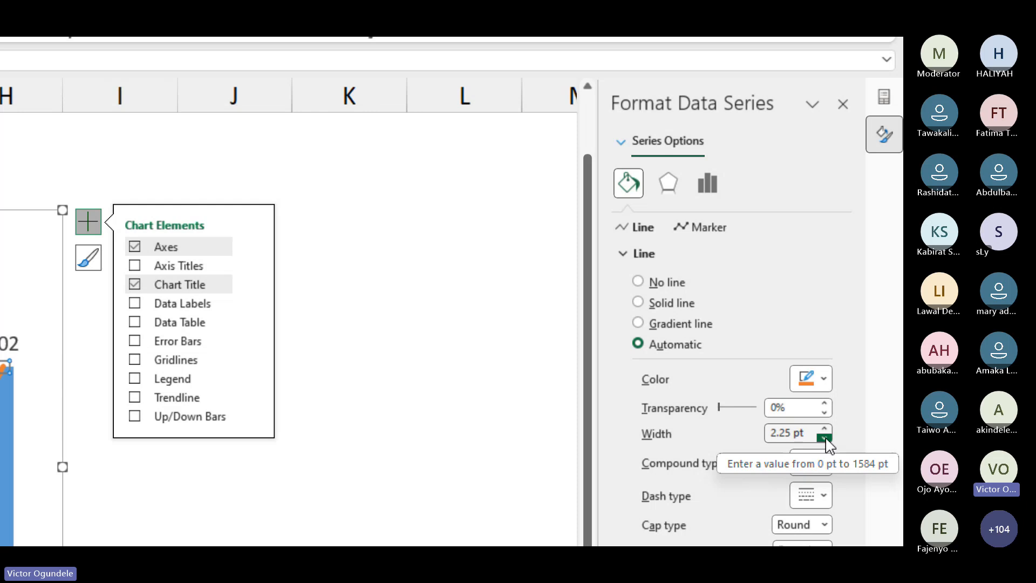
left_click(824, 438)
left_click(824, 438)
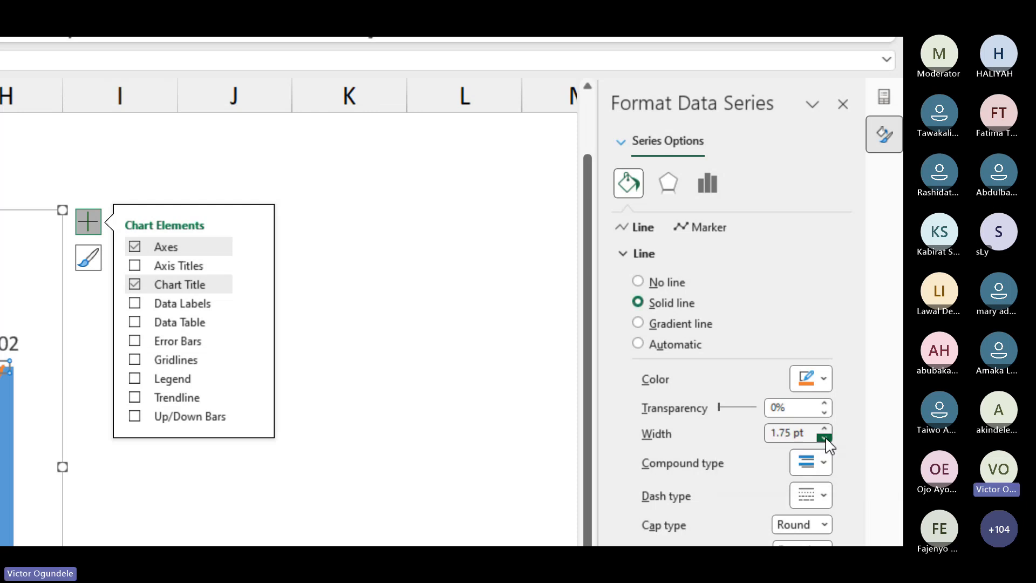
left_click(824, 438)
left_click(824, 379)
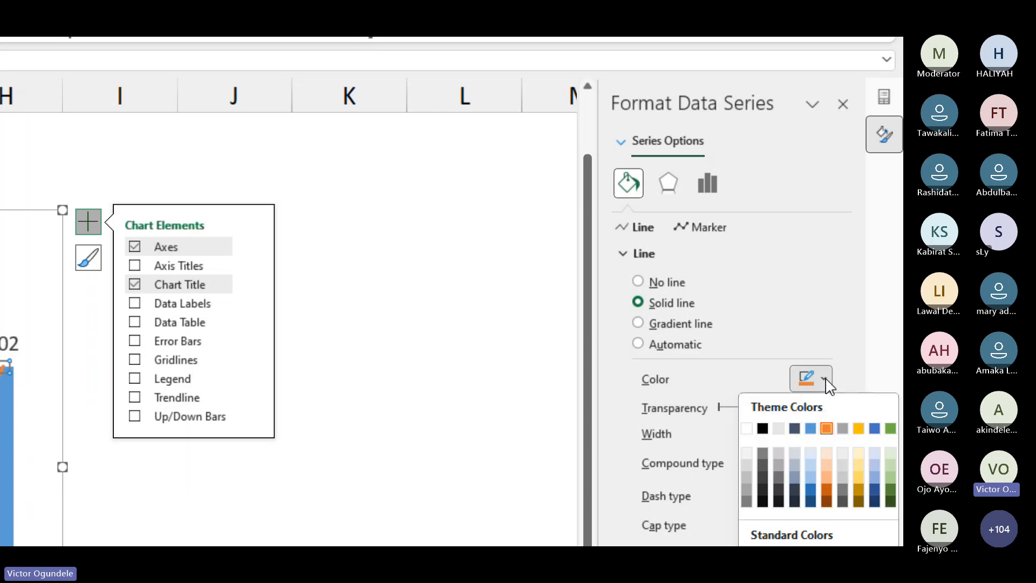
left_click(765, 450)
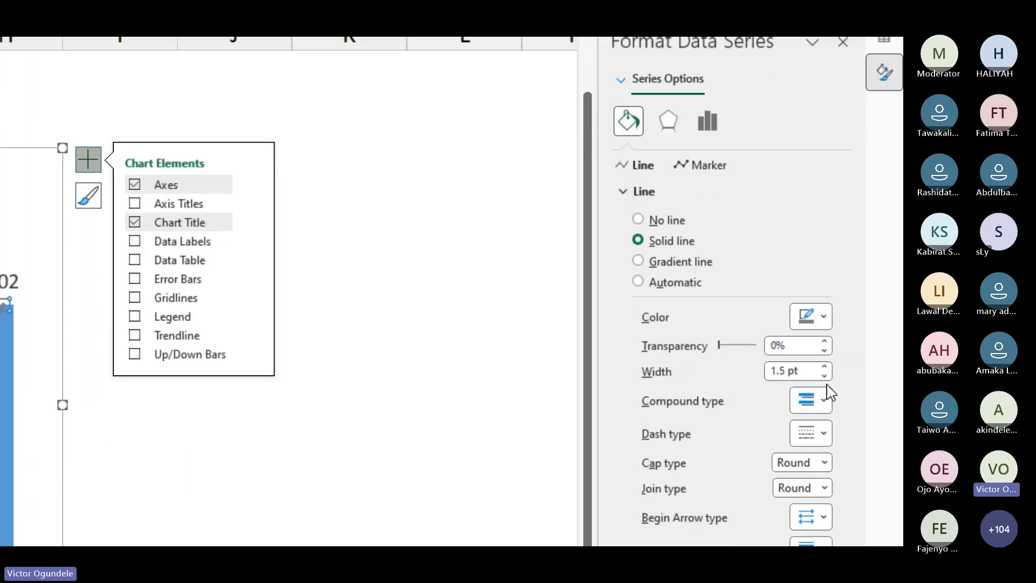
left_click(824, 437)
left_click(823, 376)
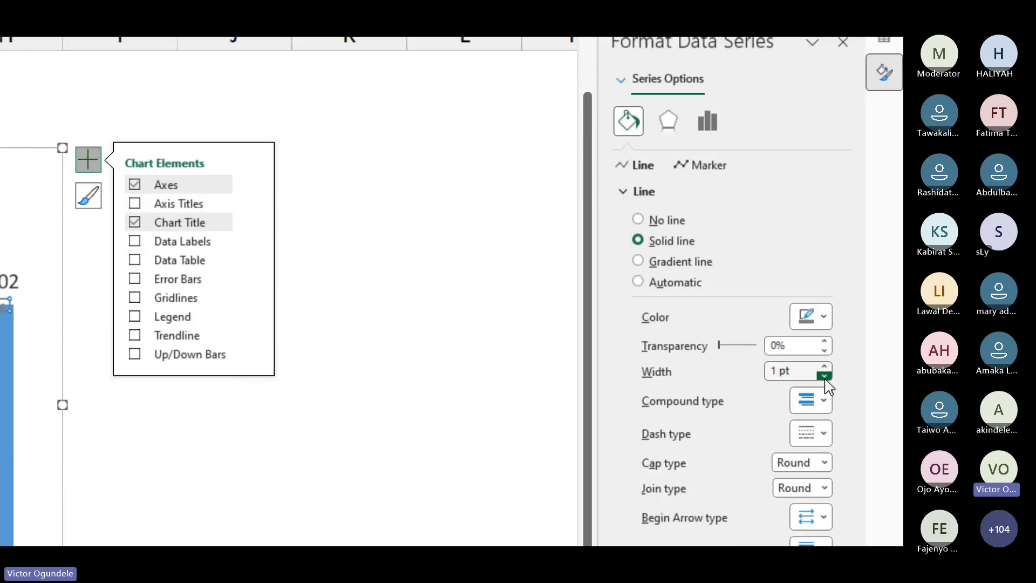
Apply a dashed style to the grey Sum of Units Sold line.
left_click(827, 438)
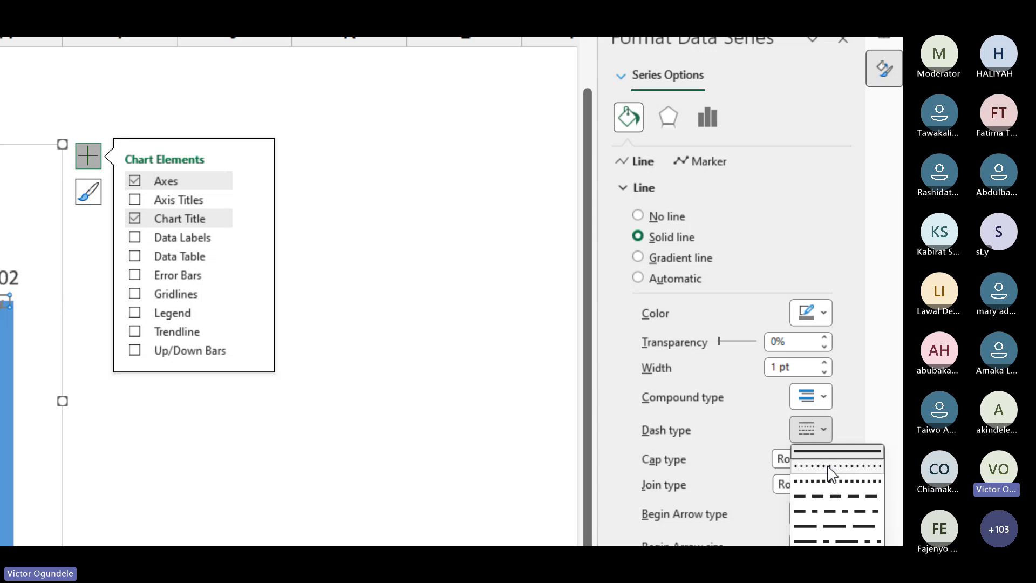
left_click(829, 486)
left_click(421, 268)
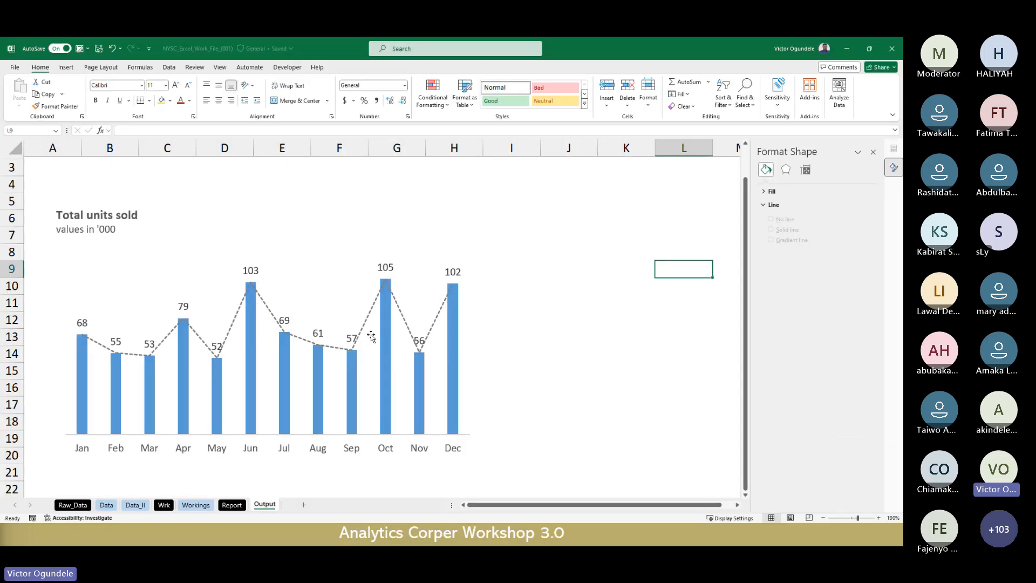
Turn on the smoothed line option for the dashed Sum of Units Sold series.
left_click(366, 326)
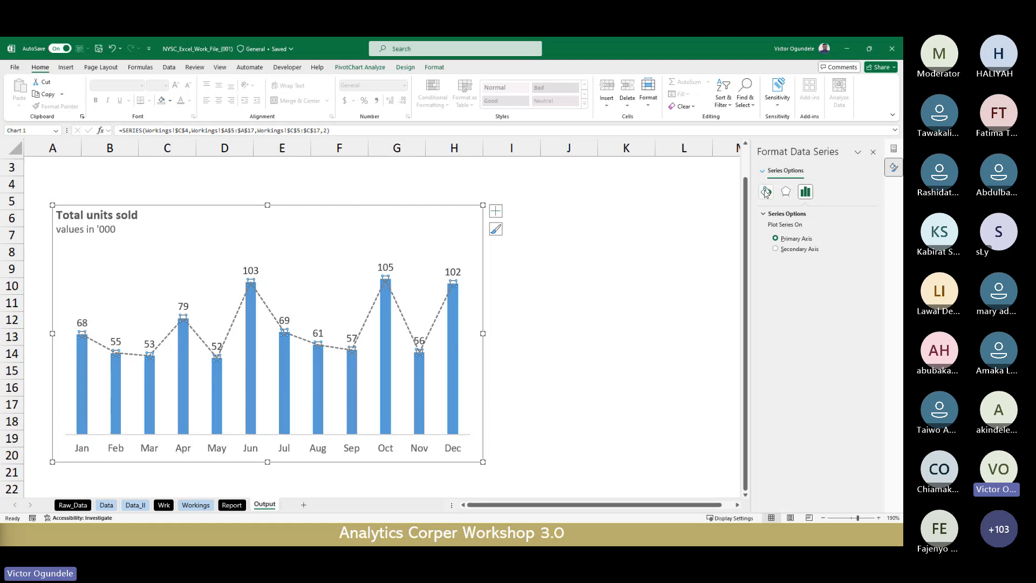
left_click(766, 192)
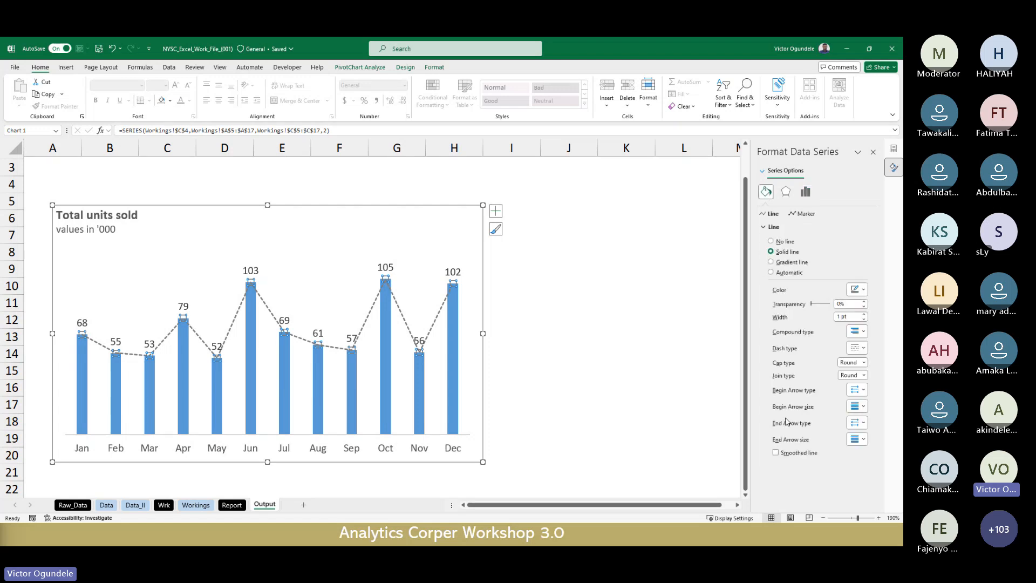
left_click(776, 453)
left_click(624, 335)
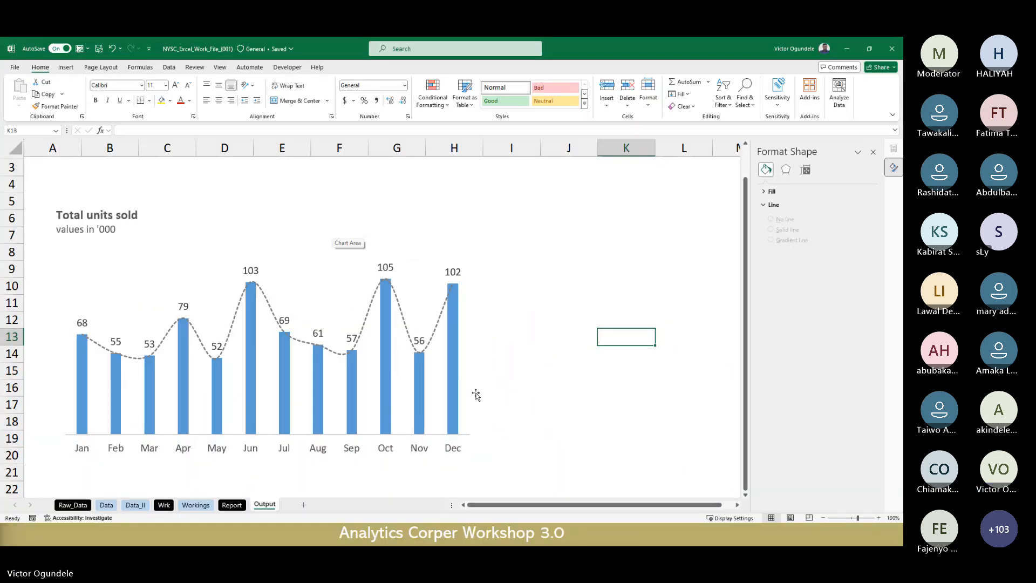
left_click(468, 424)
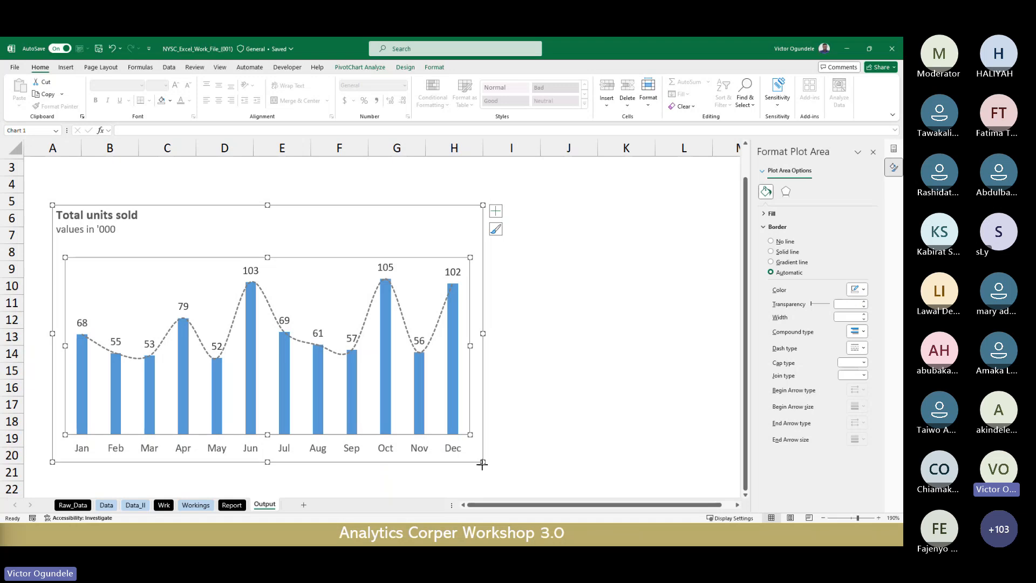
Shrink the Total units sold chart by its lower-right corner to end around row 17, just inside column G.
left_click(482, 463)
left_click_drag(482, 463, 376, 402)
left_click(462, 355)
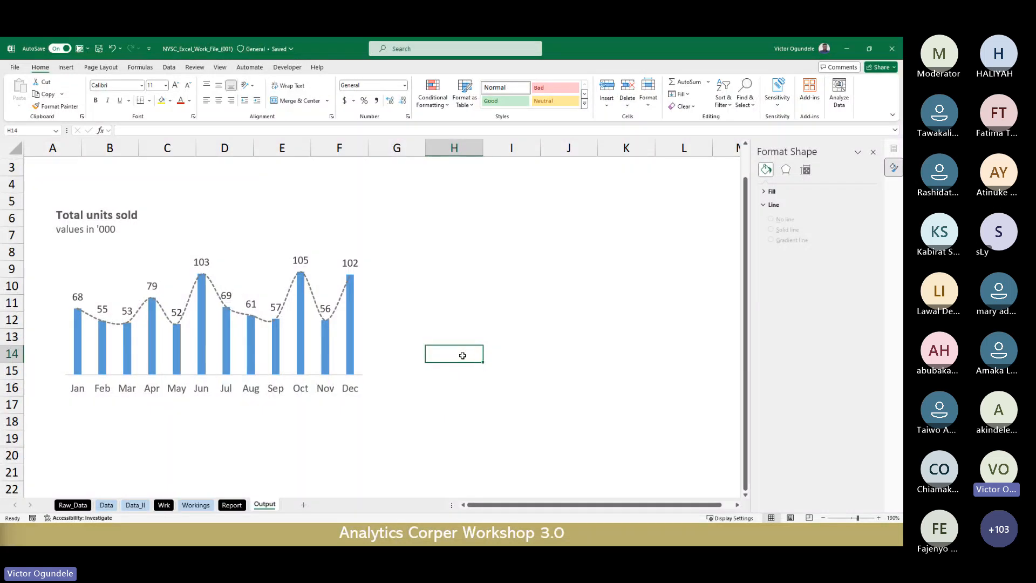
key("alt+Tab")
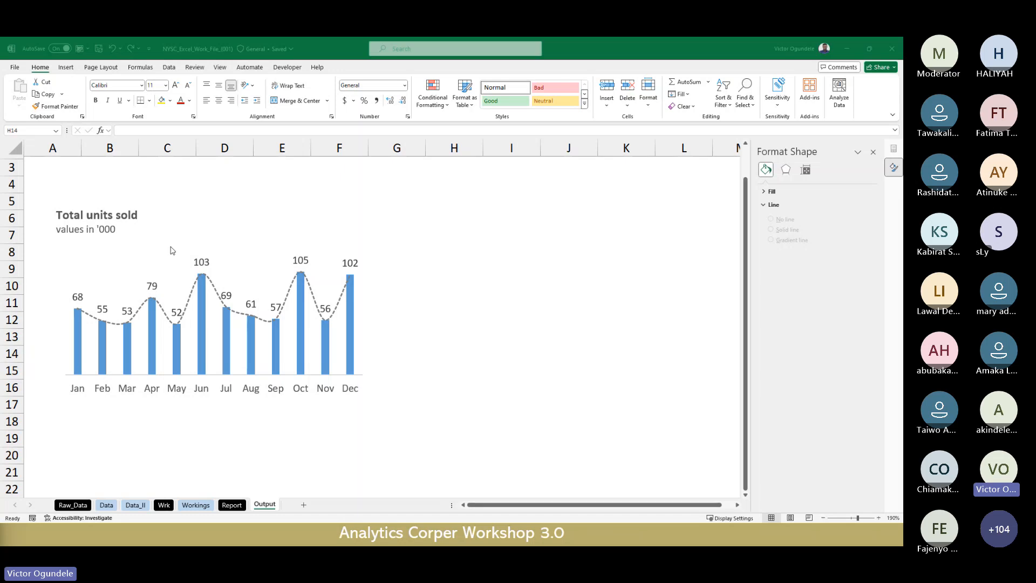
left_click(289, 476)
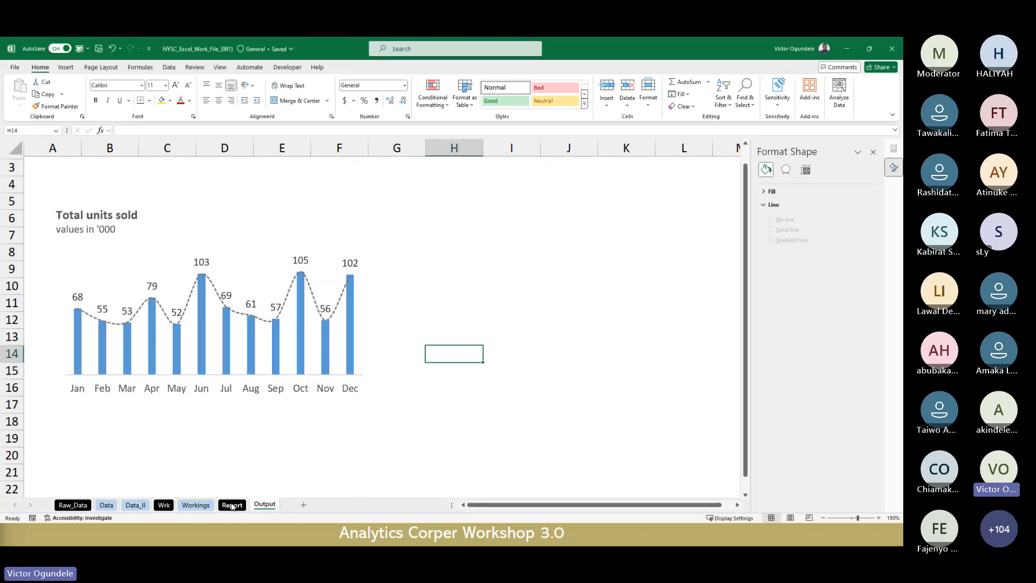
Copy the monthly units sold PivotTable in A4:C17 of the Workings sheet and paste the duplicate at F4.
left_click(195, 505)
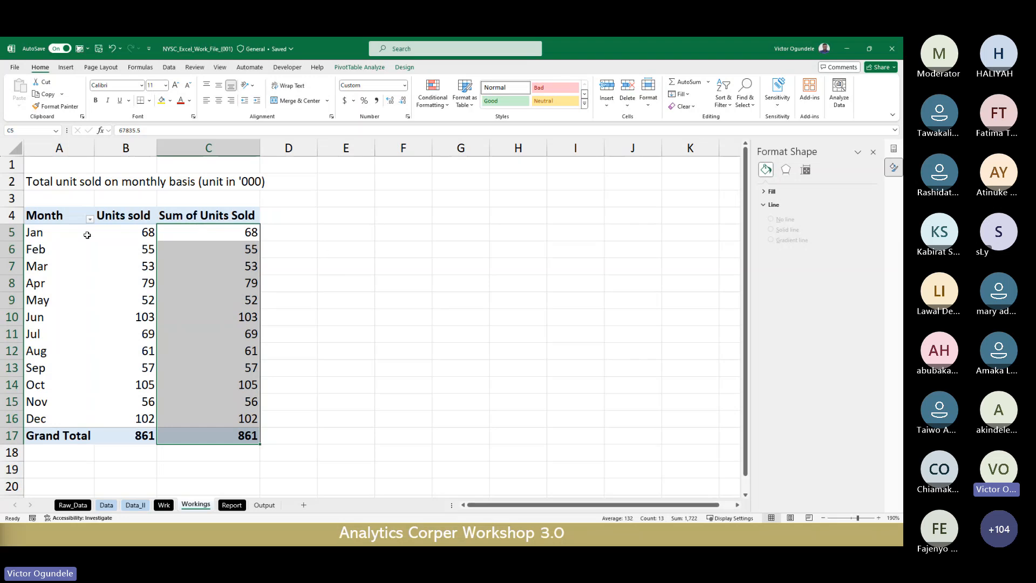
left_click(48, 218)
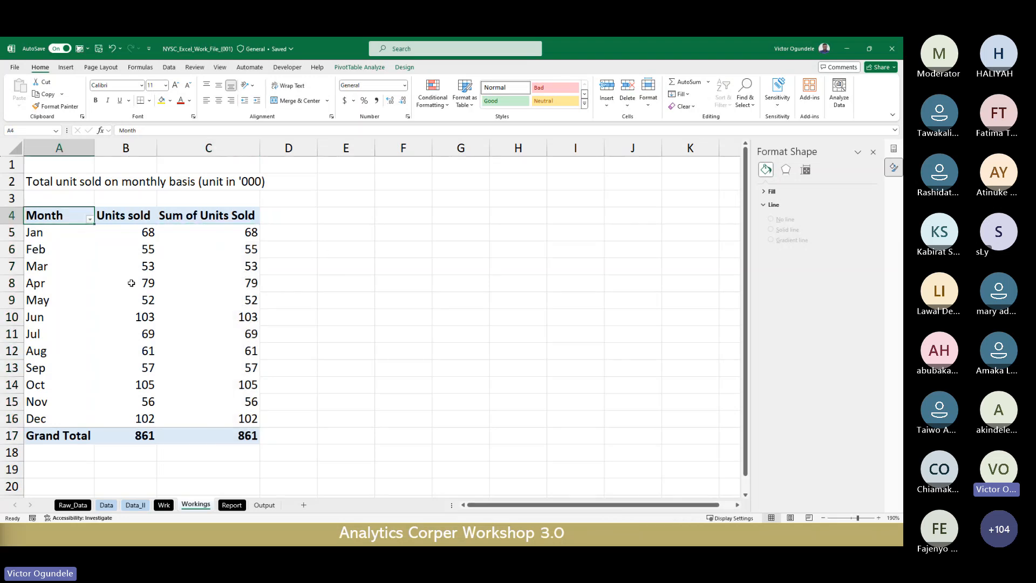
scroll(131, 284, "down", 1)
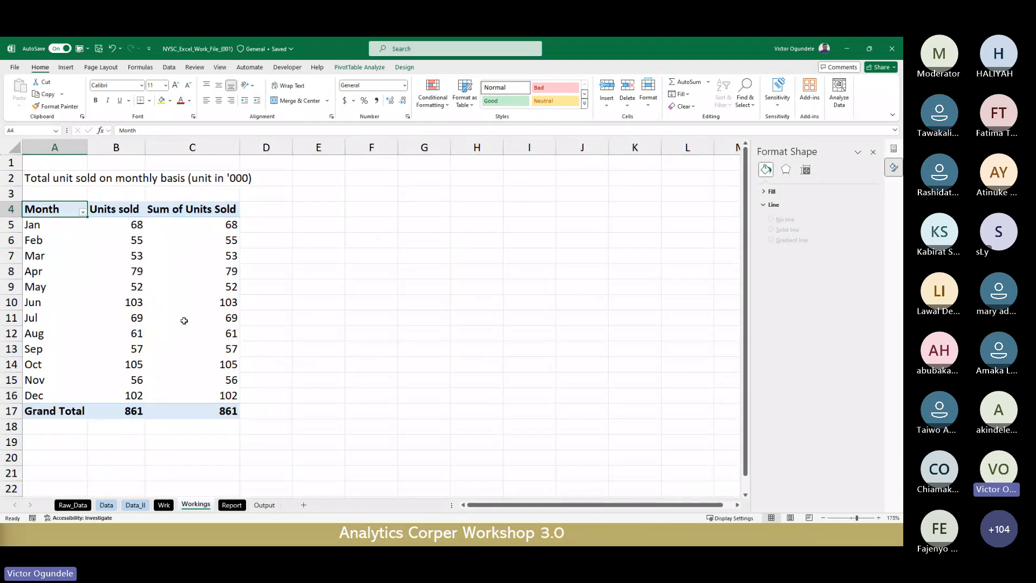
scroll(184, 321, "down", 1)
left_click(210, 385, "shift")
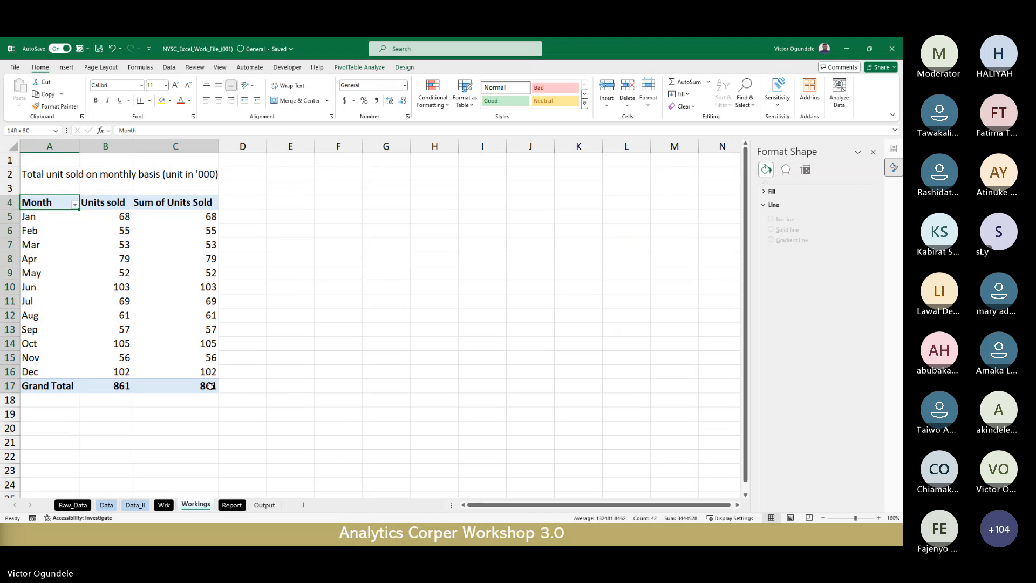
key("ctrl+c")
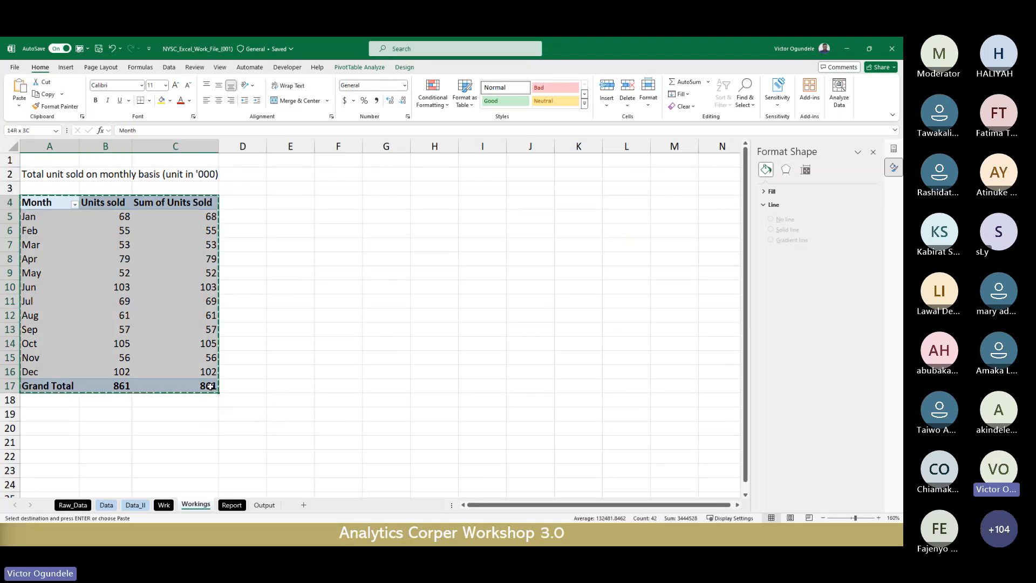
left_click(327, 198)
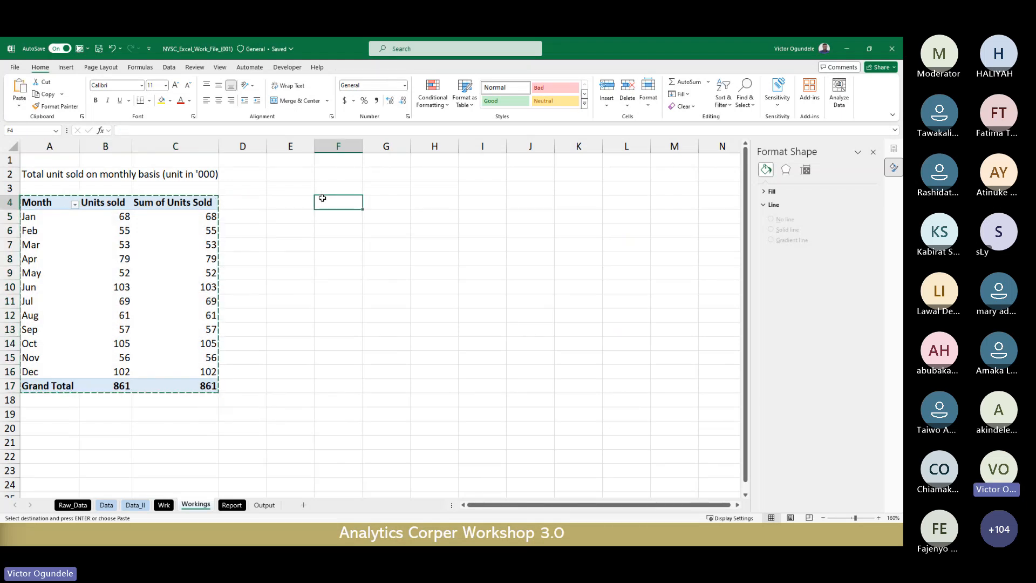
key("ctrl+v")
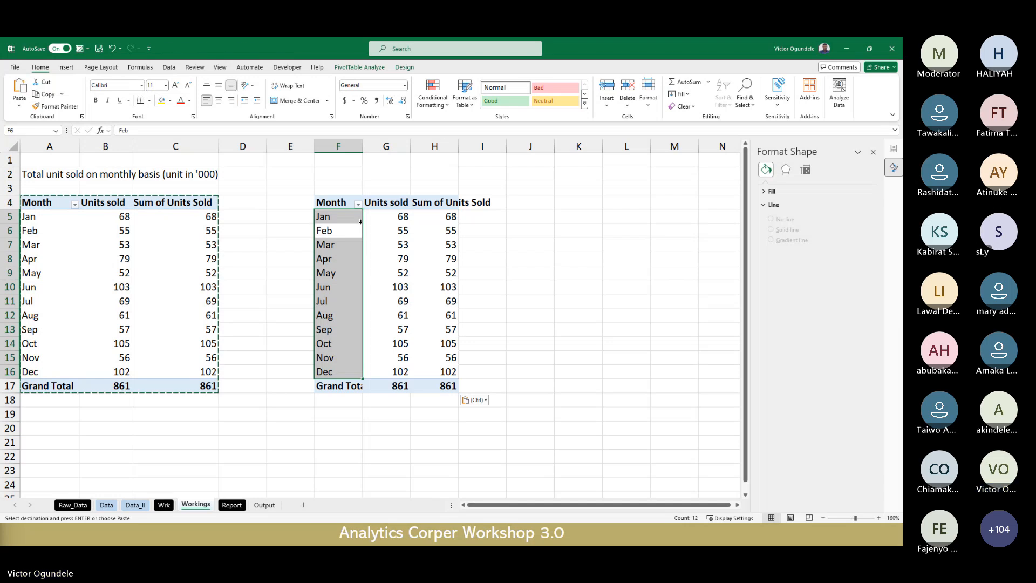
Copy the title from A2 into F2 above the duplicated PivotTable.
left_click(36, 202)
left_click_drag(36, 202, 173, 386)
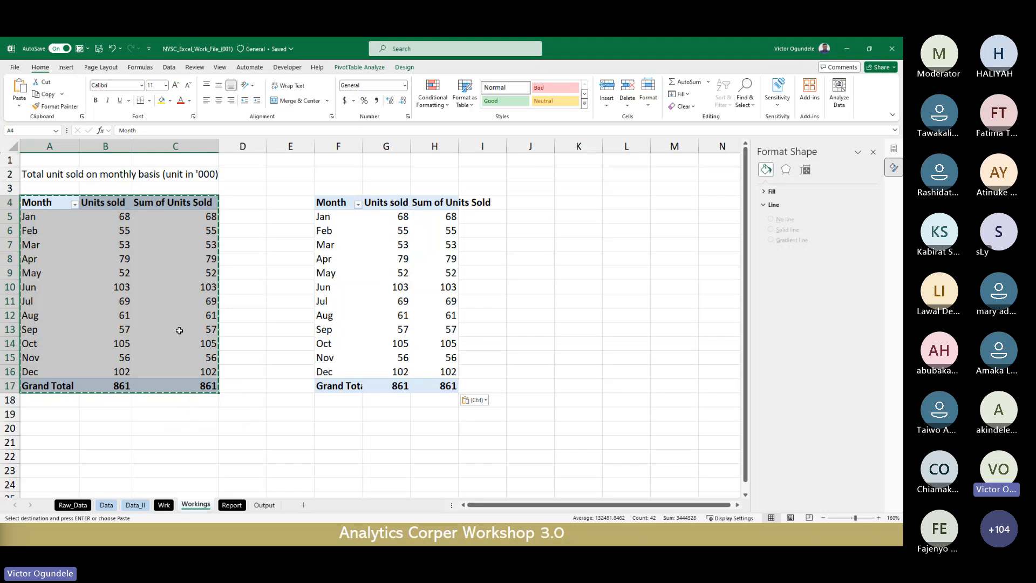
left_click(24, 174)
key("ctrl+c")
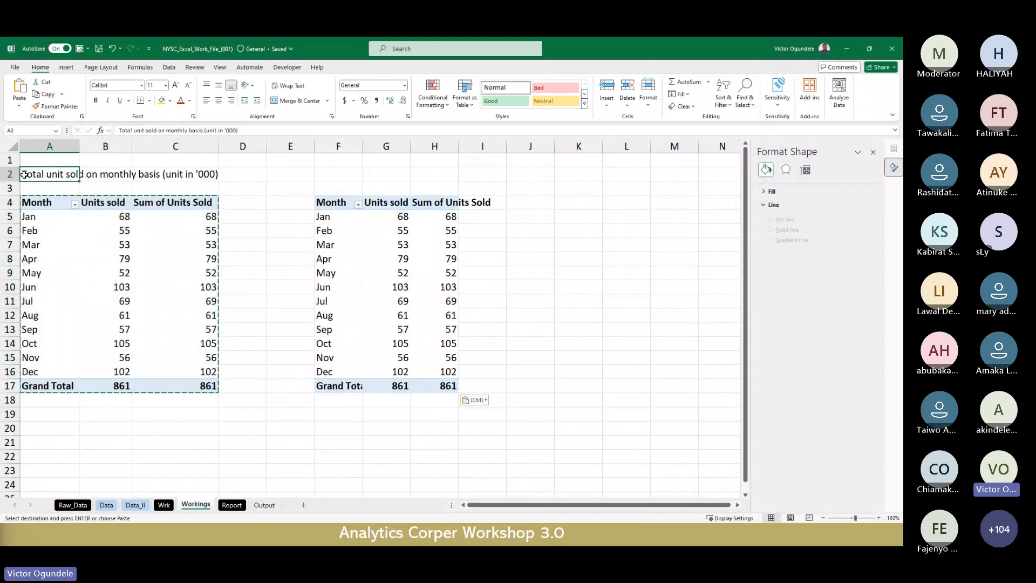
key("Right")
key("Right")
key("Right")
key("Right")
key("Right")
key("ctrl+v")
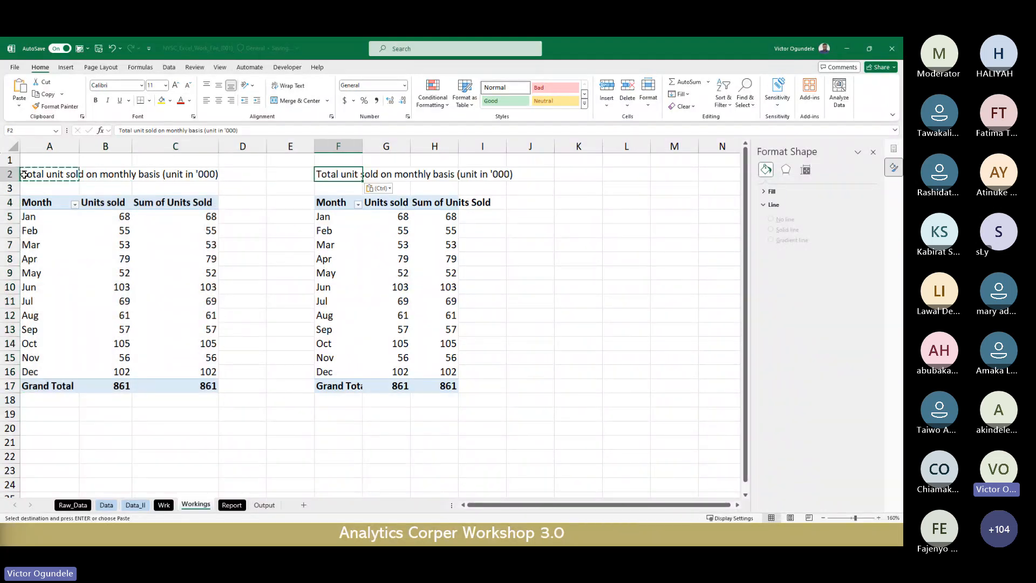
Title the duplicated PivotTable "Unit sold month-on-month growth" in cell F2.
type("Mo")
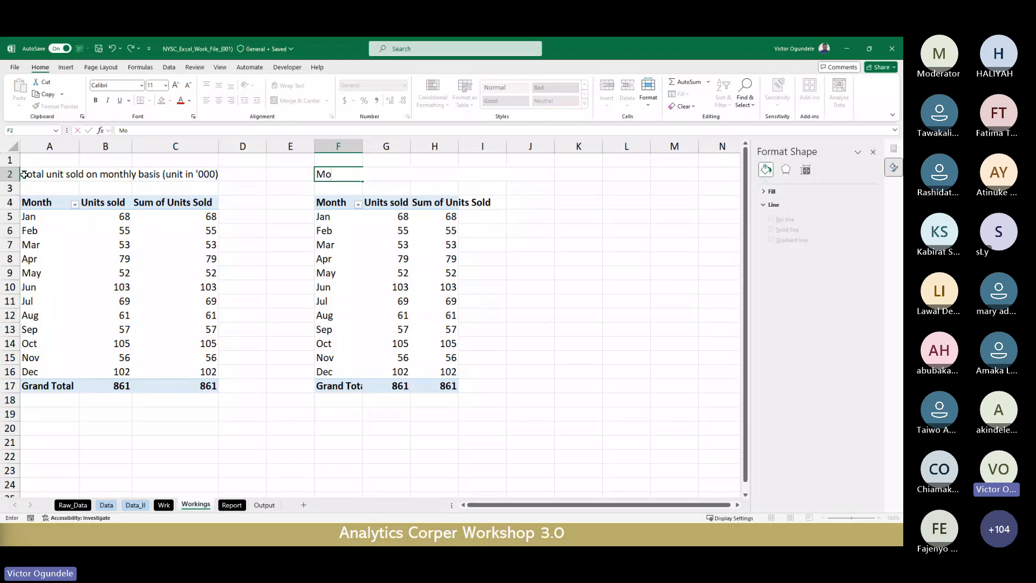
key("BackSpace")
key("BackSpace")
type("Unit sold mon")
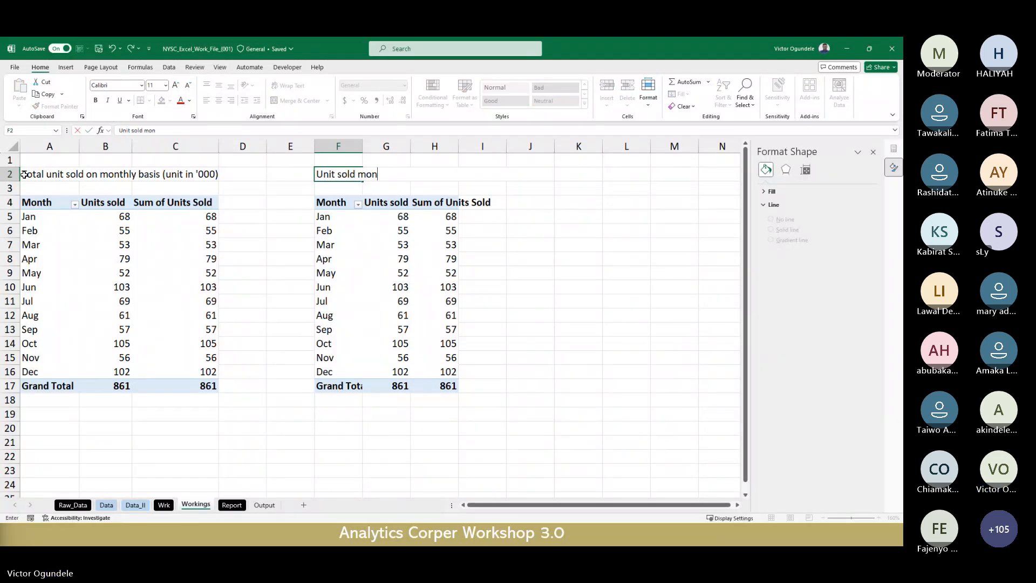
type("th-on-m")
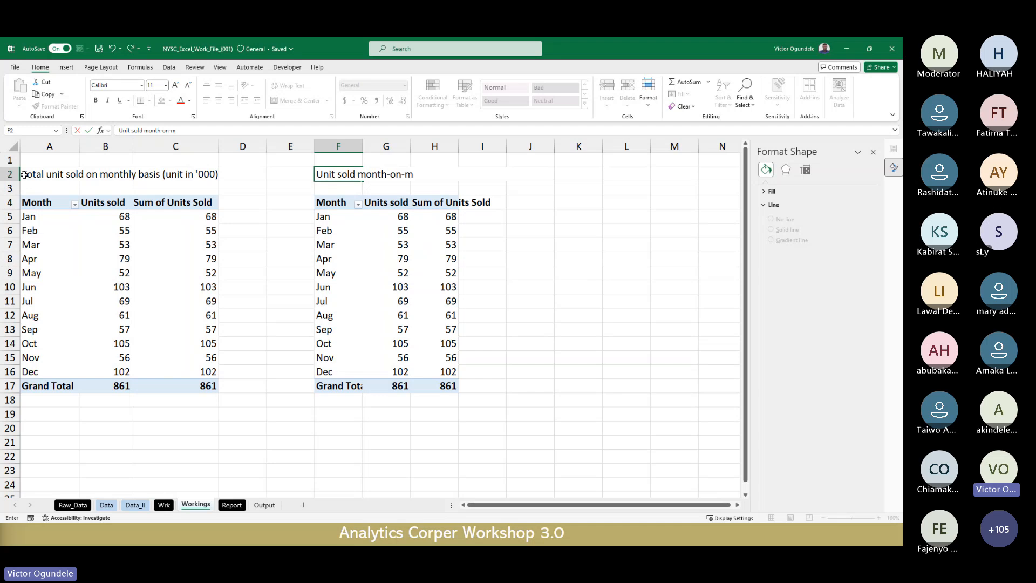
type("onth growth")
key("Return")
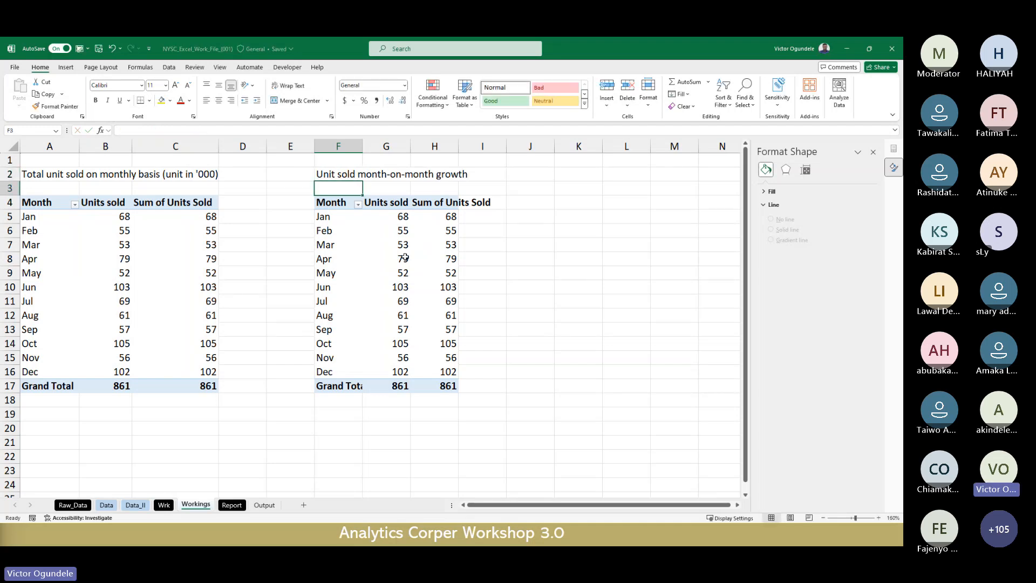
Remove the Sum of Units Sold field from the month-on-month growth pivot table.
left_click(385, 258)
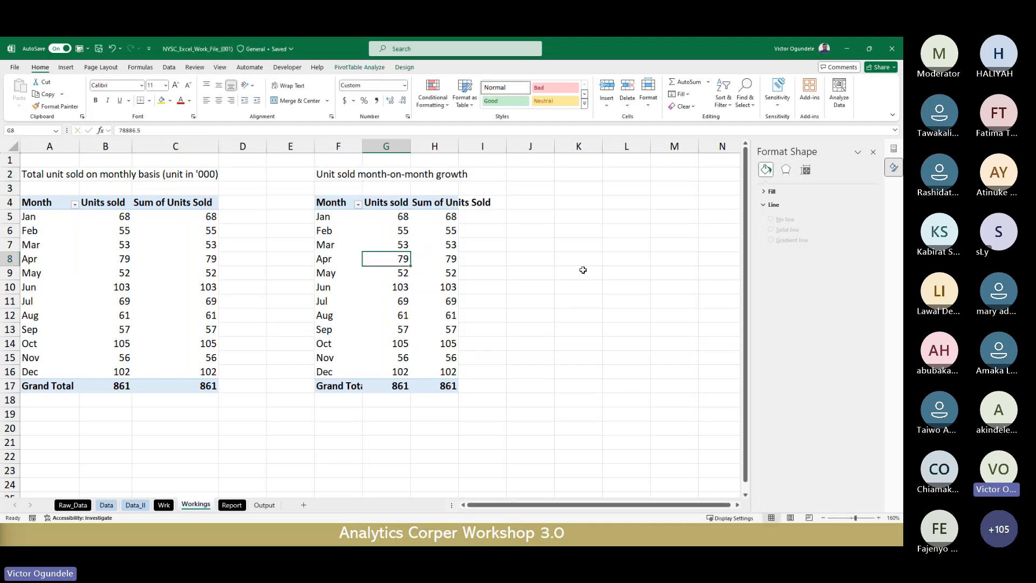
left_click(893, 149)
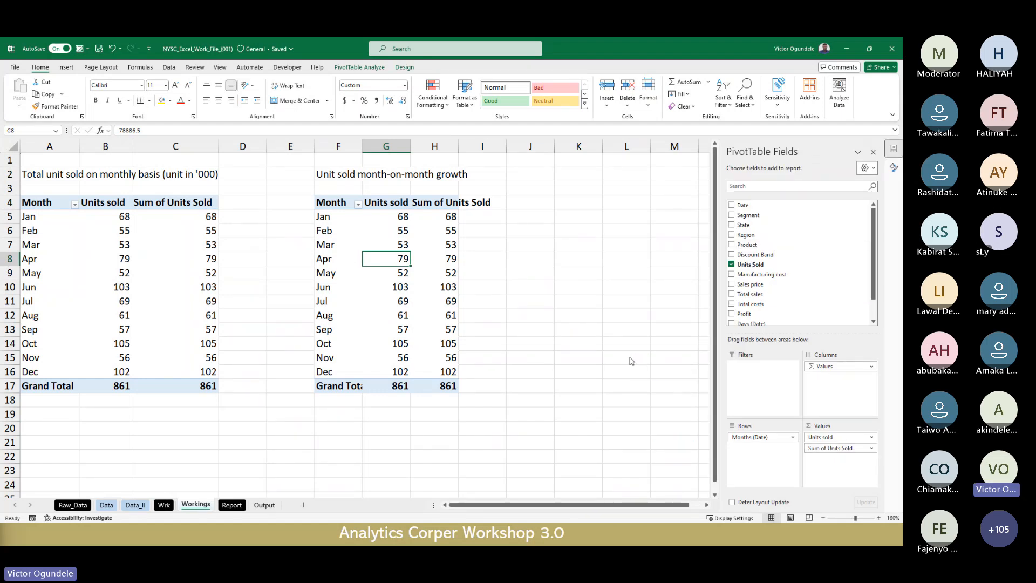
left_click_drag(831, 448, 631, 361)
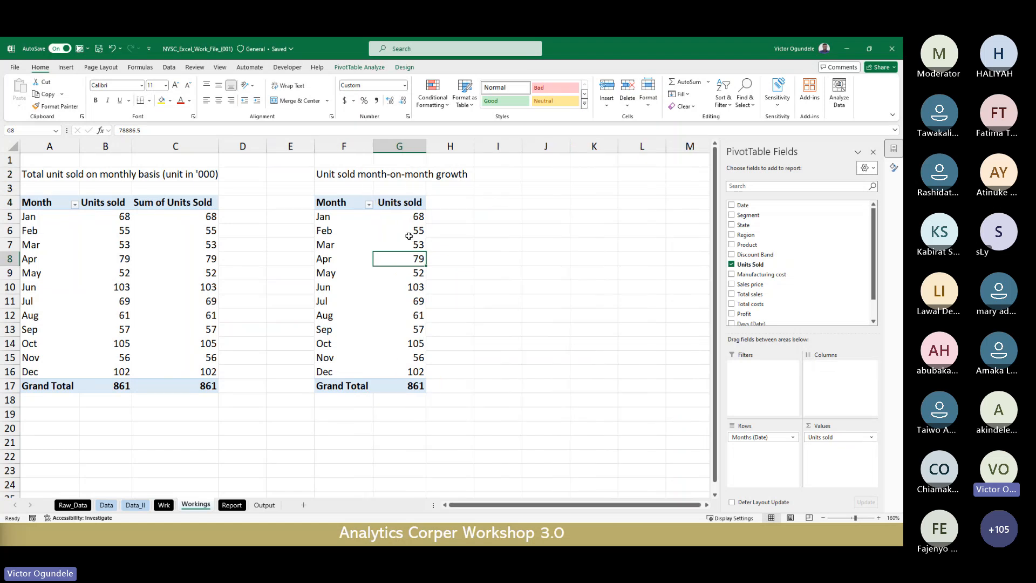
Show the growth pivot table's Units sold values as % Difference From, with base field Months (Date) and base item (previous).
left_click(409, 234)
right_click(409, 233)
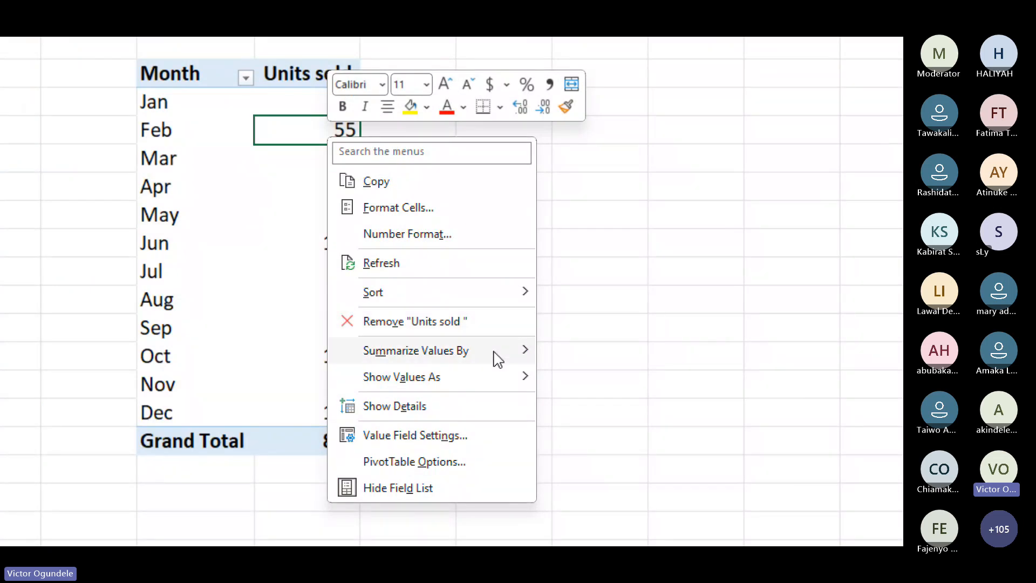
mouse_move(478, 376)
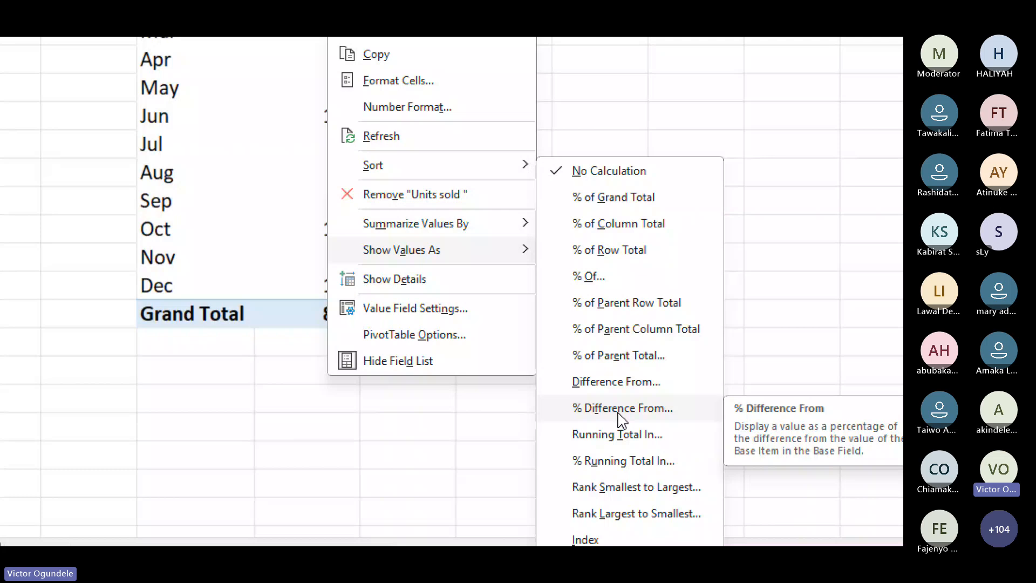
left_click(620, 409)
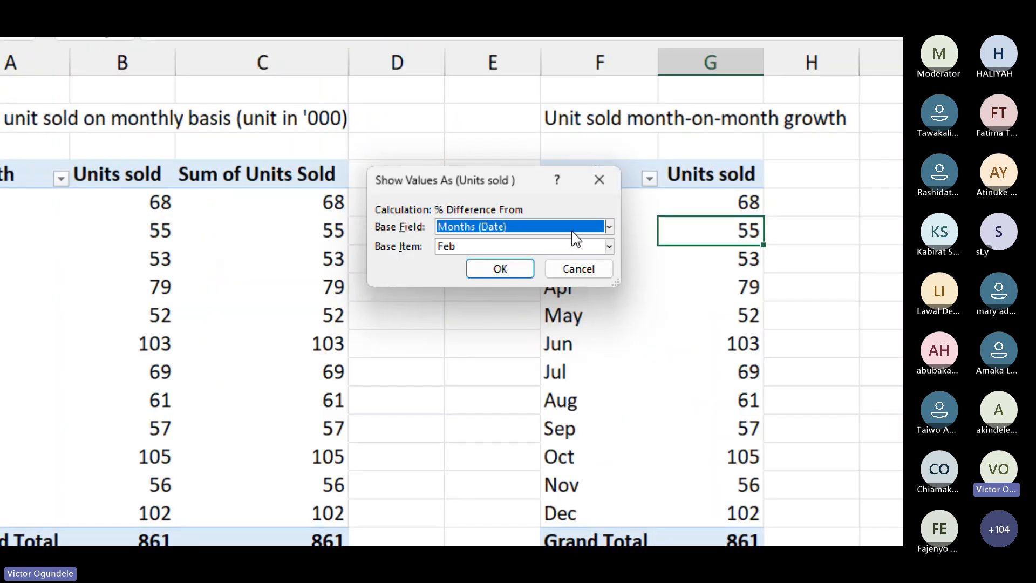
left_click(608, 247)
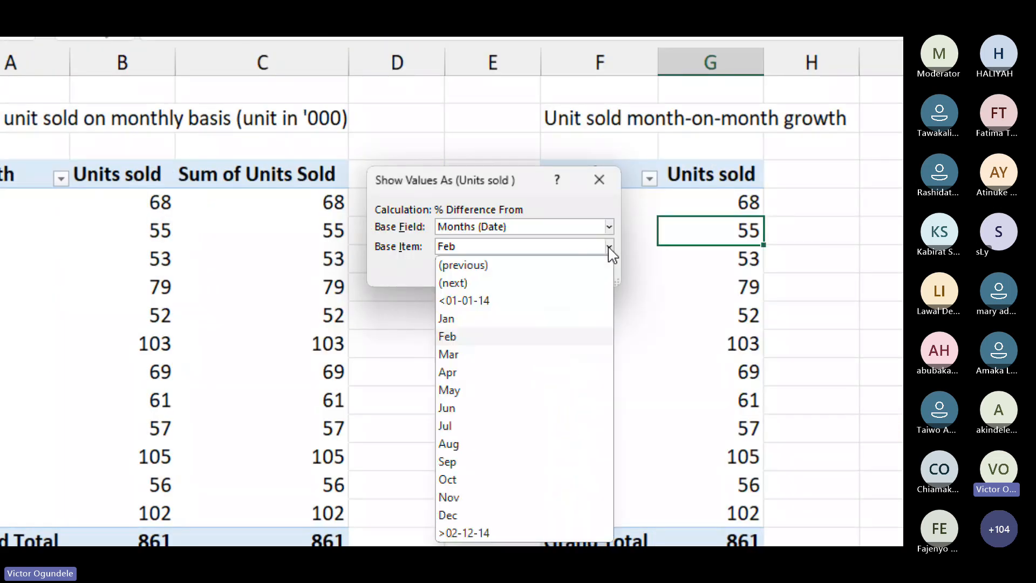
left_click(494, 266)
left_click(497, 268)
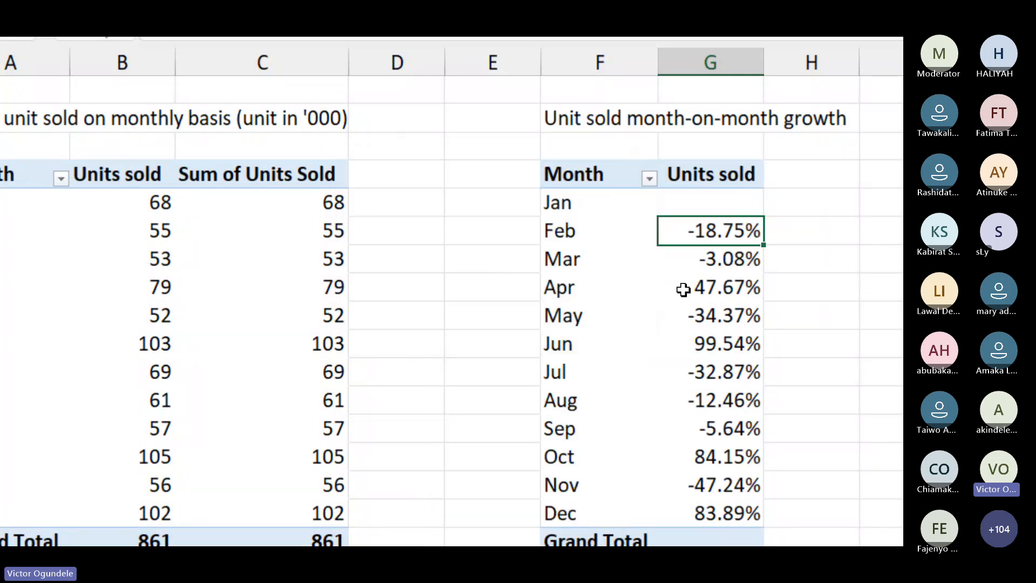
Compare the February and March growth percentages with the monthly units sold in the first pivot table.
scroll(791, 443, "right", 2)
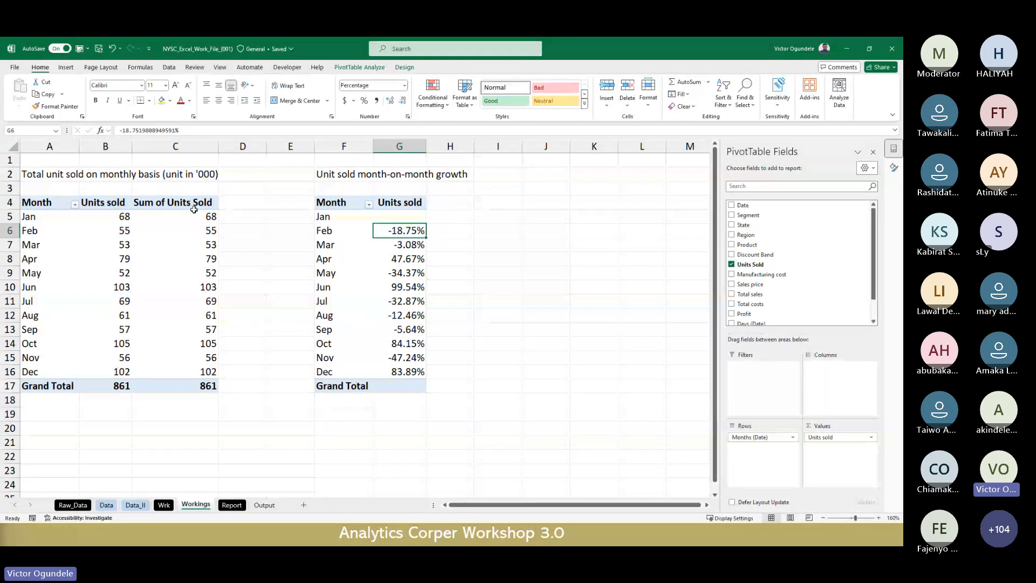
left_click(123, 231)
scroll(124, 231, "up", 3, "ctrl")
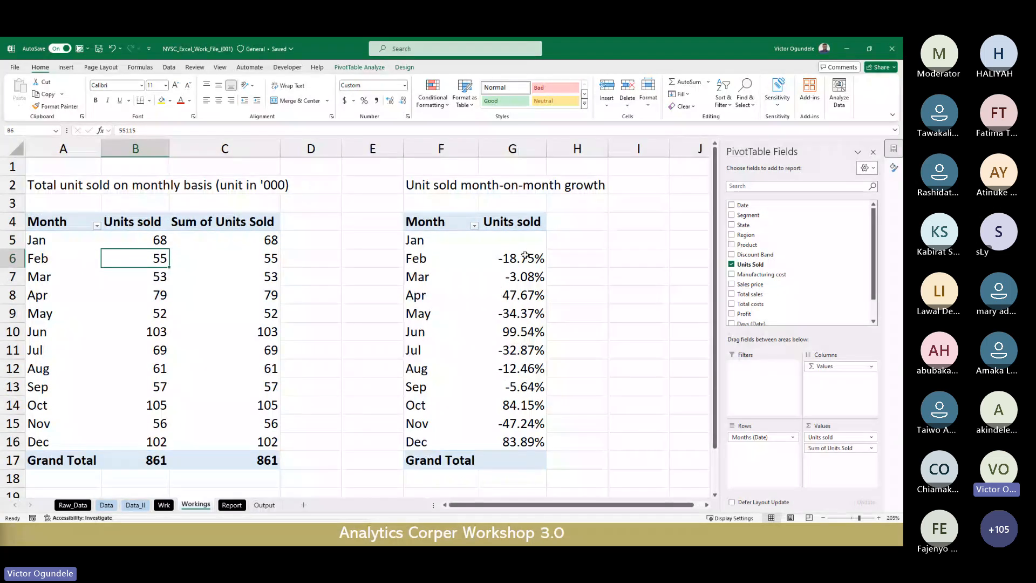
left_click(524, 256)
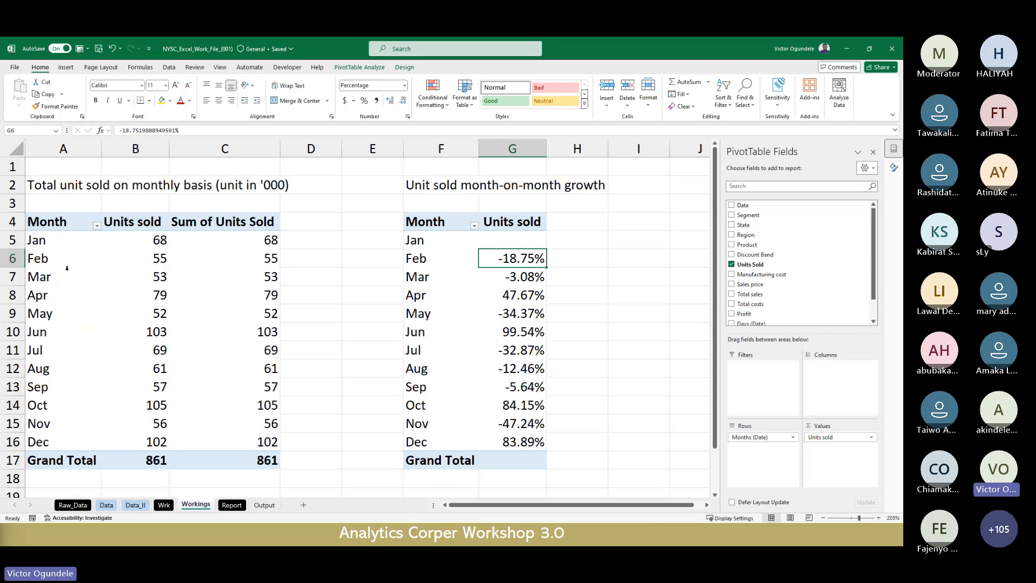
left_click(510, 277)
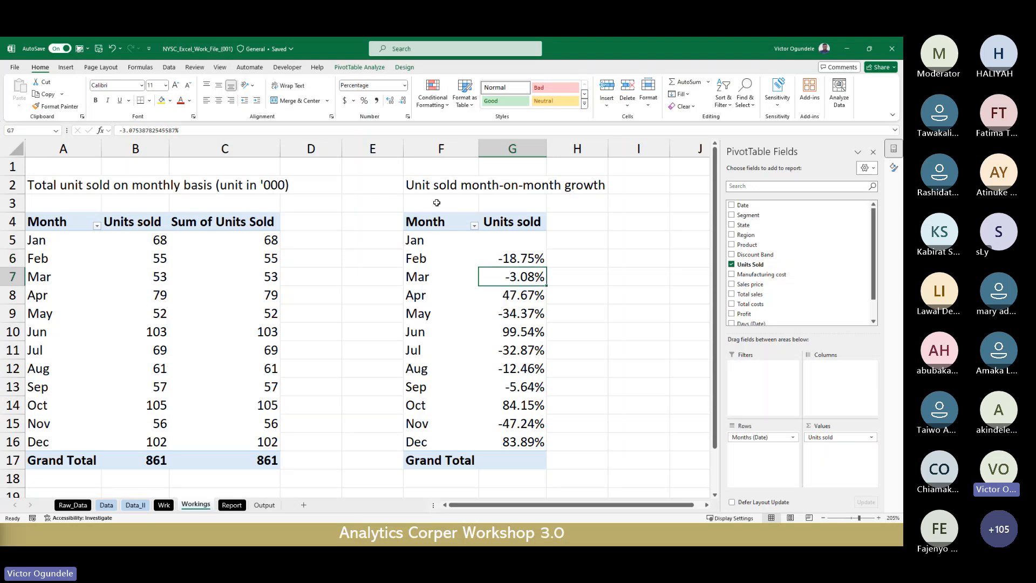
Insert a Line pivot chart from the month-on-month growth data in F4:G16.
left_click_drag(432, 219, 531, 440)
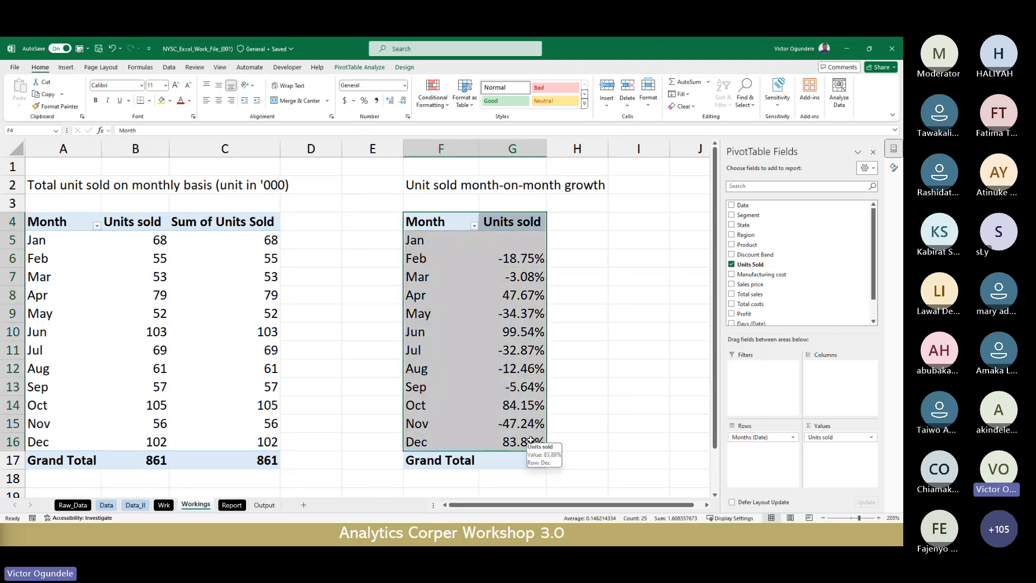
left_click(66, 67)
left_click(274, 100)
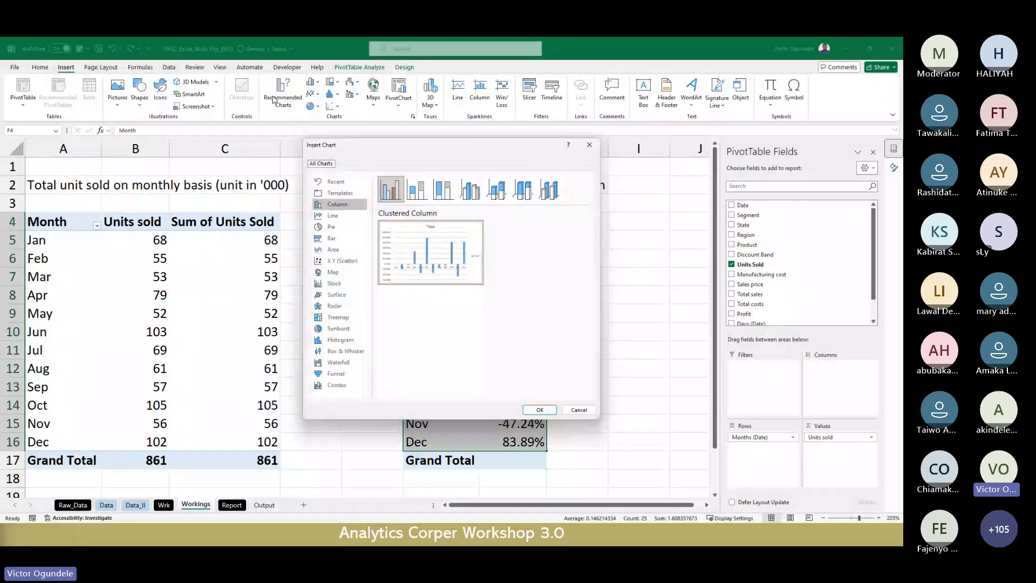
left_click(333, 217)
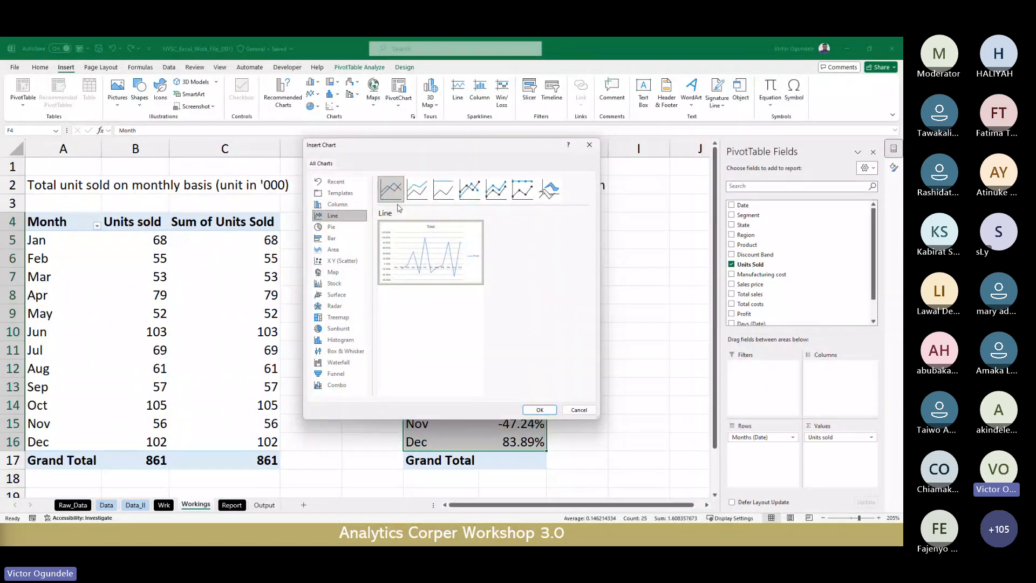
left_click(539, 410)
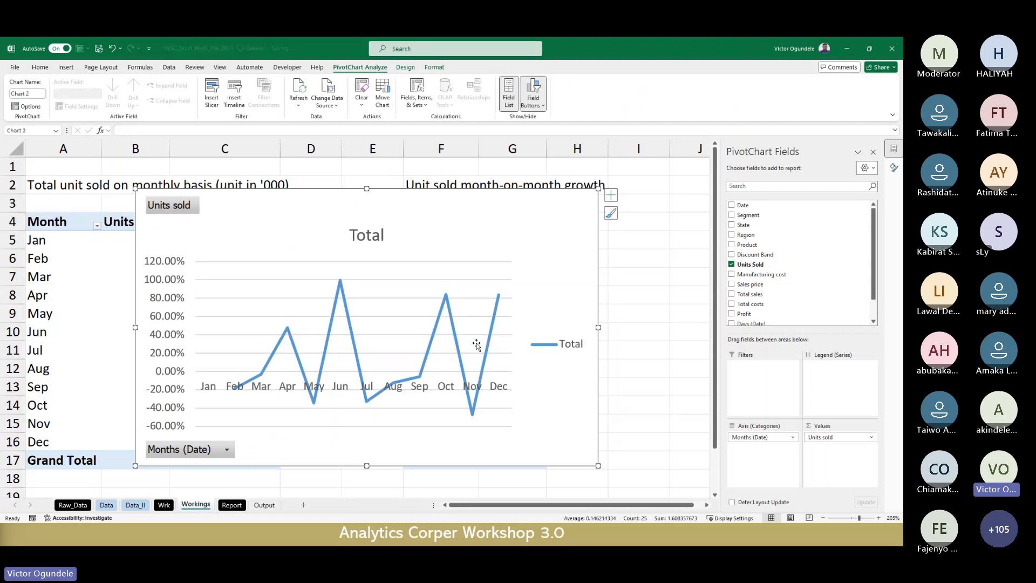
Move the growth line chart to the Output sheet, placing it directly below the Total units sold column chart.
key("Delete")
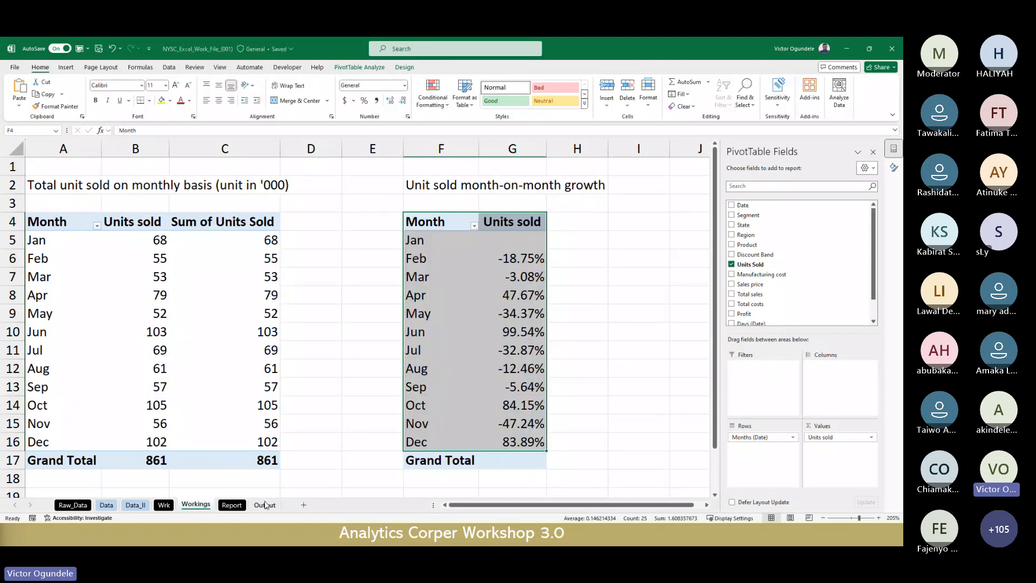
left_click(264, 505)
left_click(204, 424)
scroll(204, 424, "down", 2)
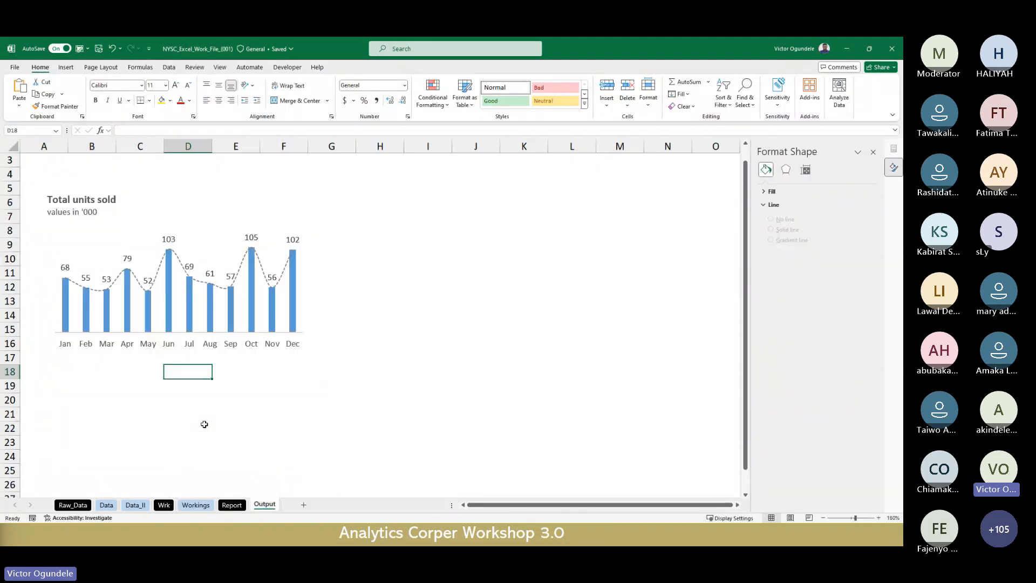
scroll(204, 424, "down", 1)
key("ctrl+v")
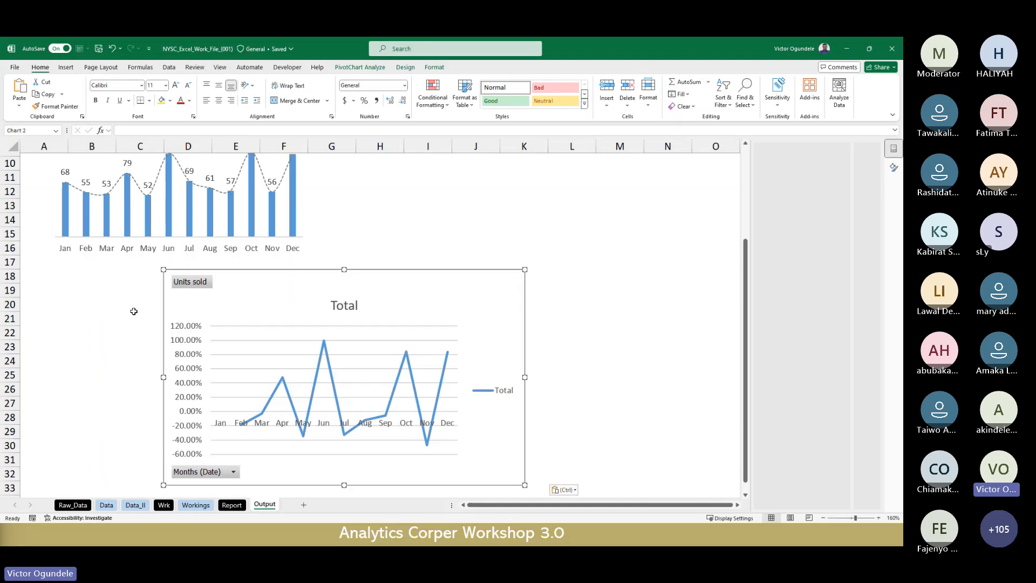
left_click_drag(289, 270, 179, 264)
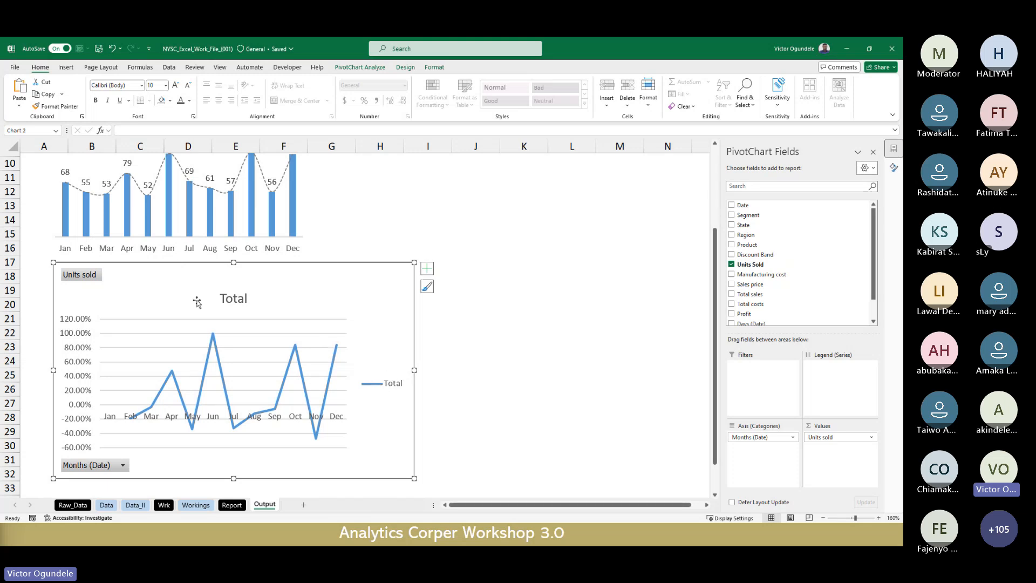
Hide the line chart's field buttons and remove its vertical axis, gridlines and legend.
left_click(360, 67)
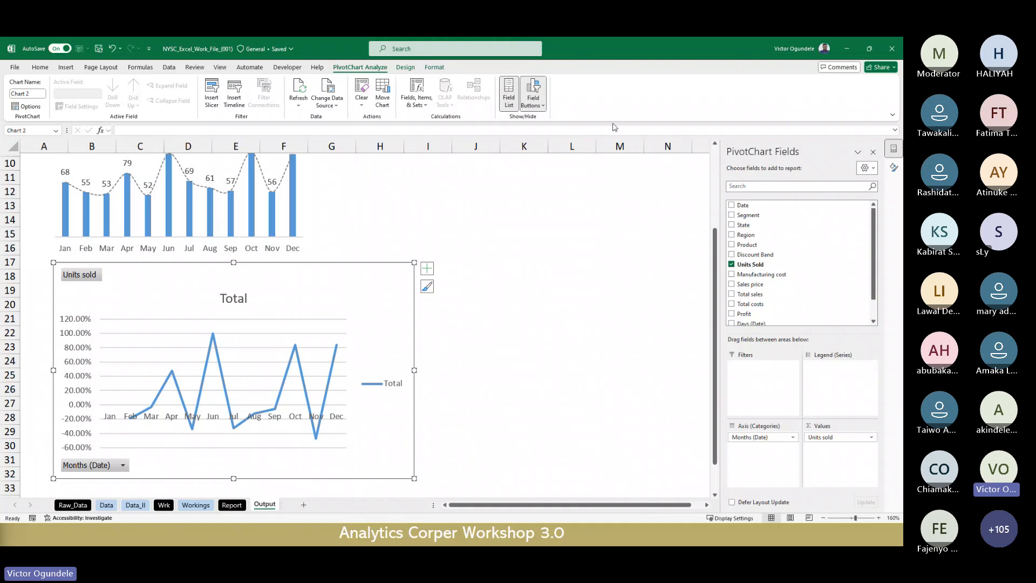
left_click(532, 91)
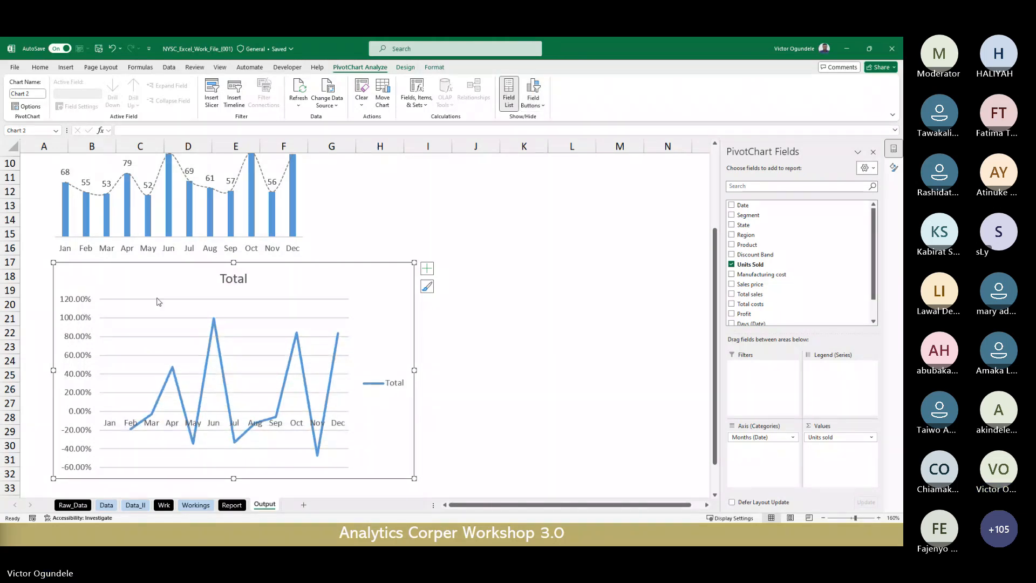
left_click(70, 323)
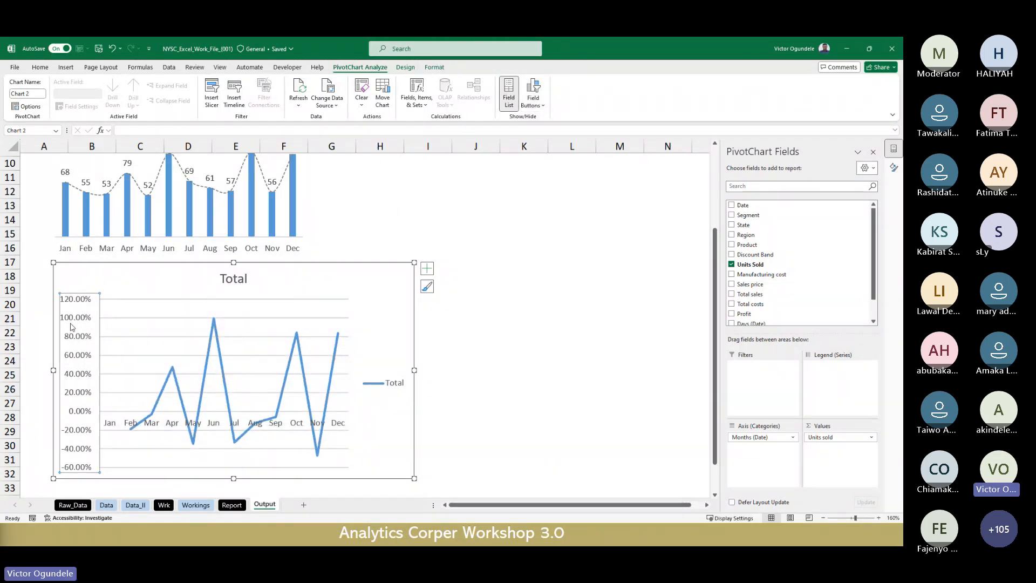
key("Delete")
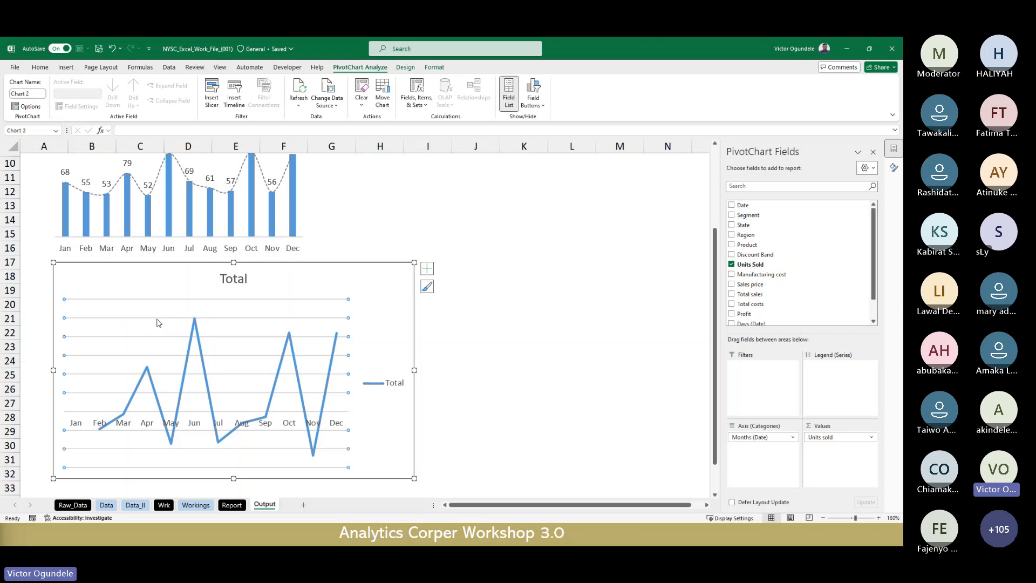
key("Delete")
left_click(374, 390)
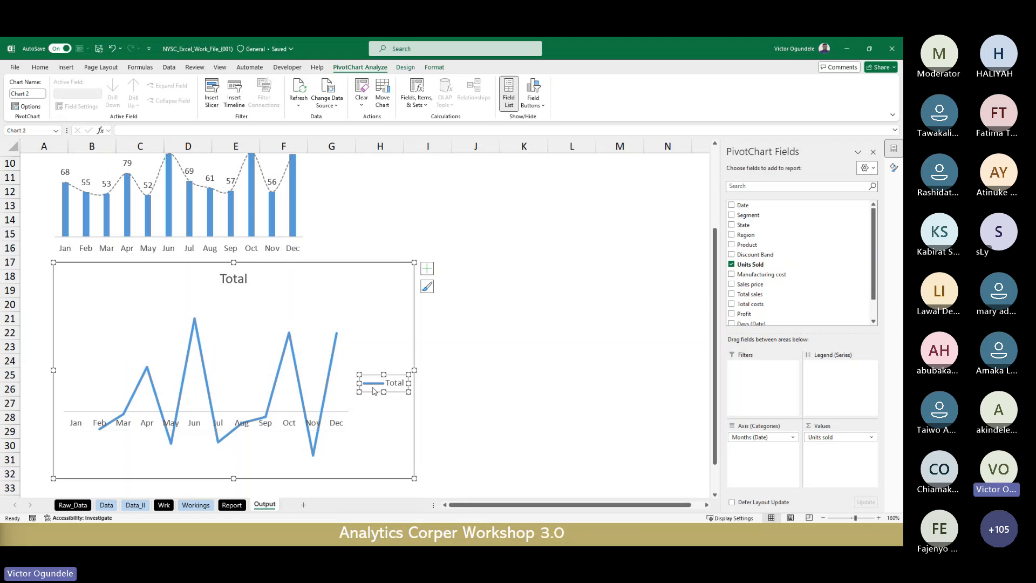
key("Delete")
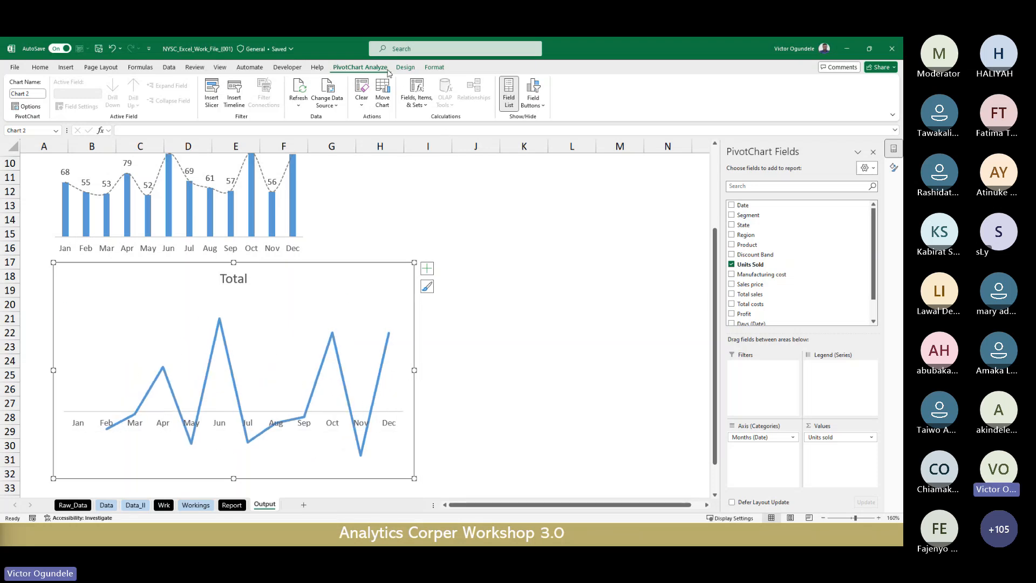
Set the line chart's area to No Outline and No Fill.
left_click(434, 66)
left_click(381, 96)
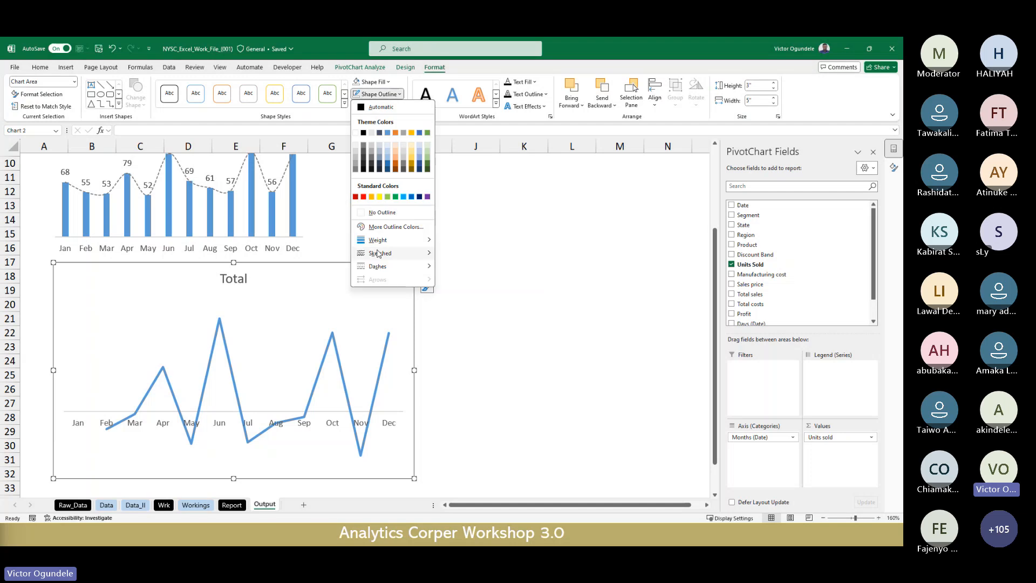
left_click(373, 212)
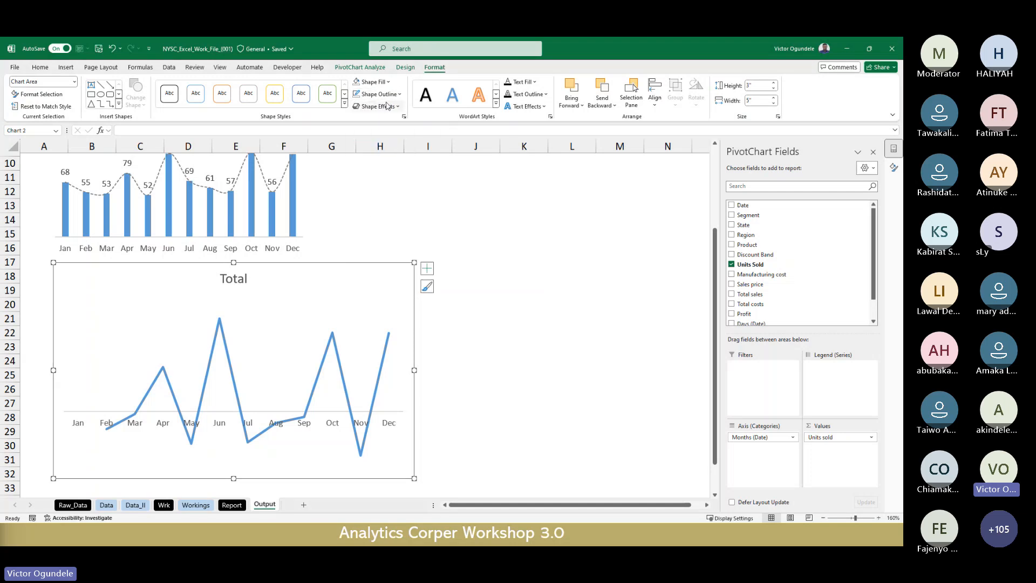
left_click(371, 82)
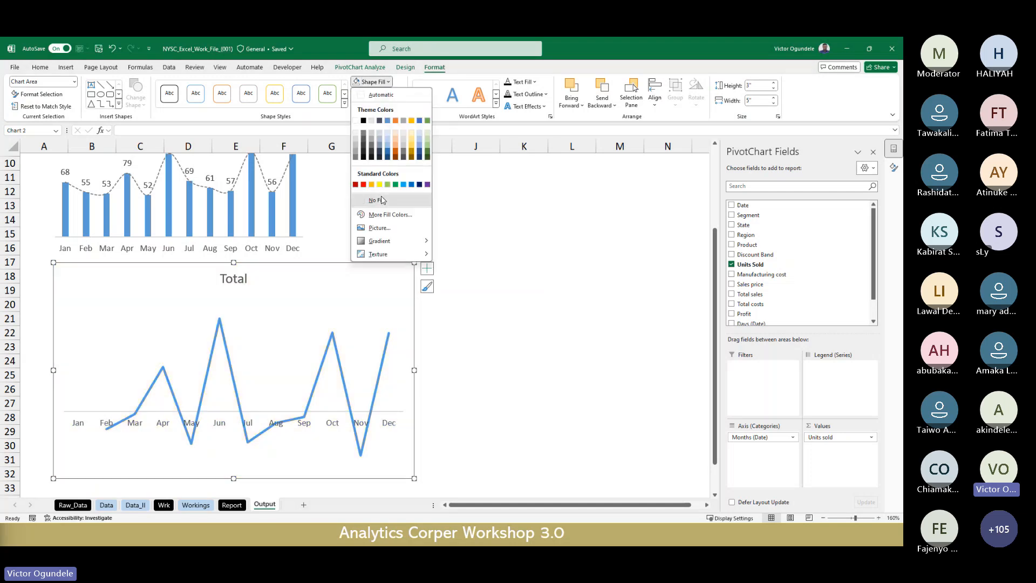
left_click(378, 201)
Shrink the line chart to about 2.25" high by 4.65" wide beneath the column chart and reduce its text size to 8.
left_click_drag(413, 478, 389, 424)
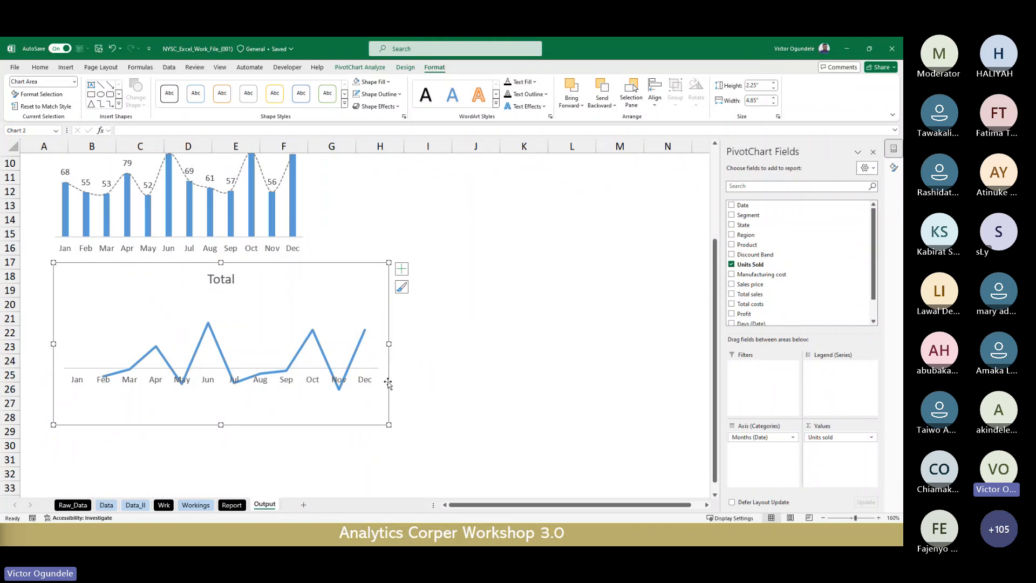
left_click_drag(387, 381, 379, 386)
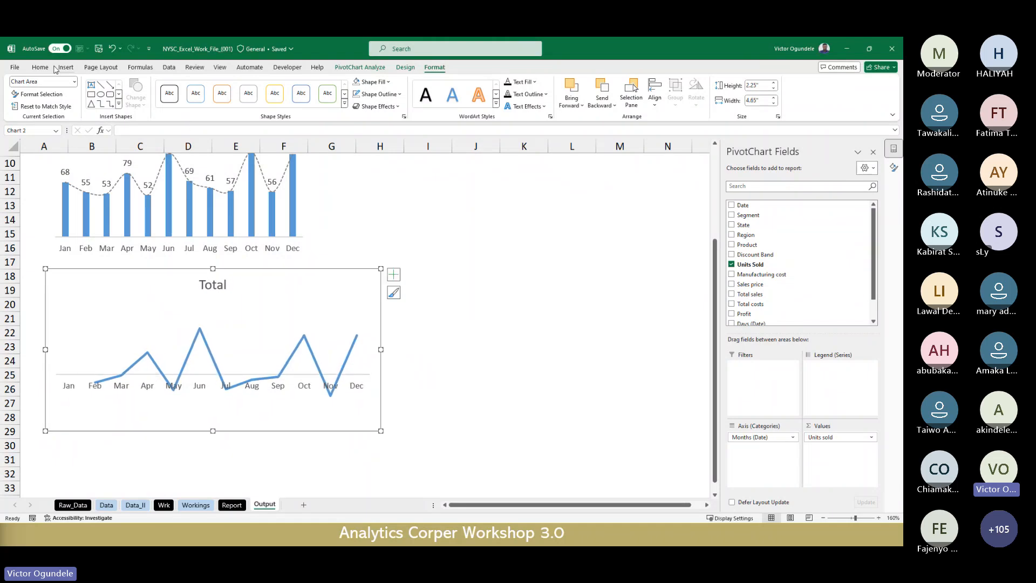
left_click(44, 67)
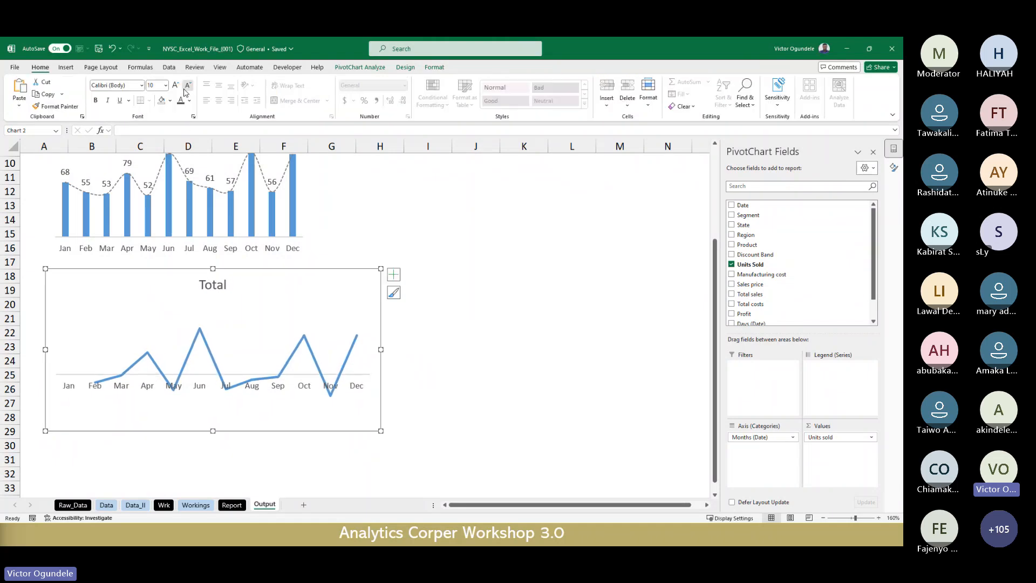
left_click(188, 85)
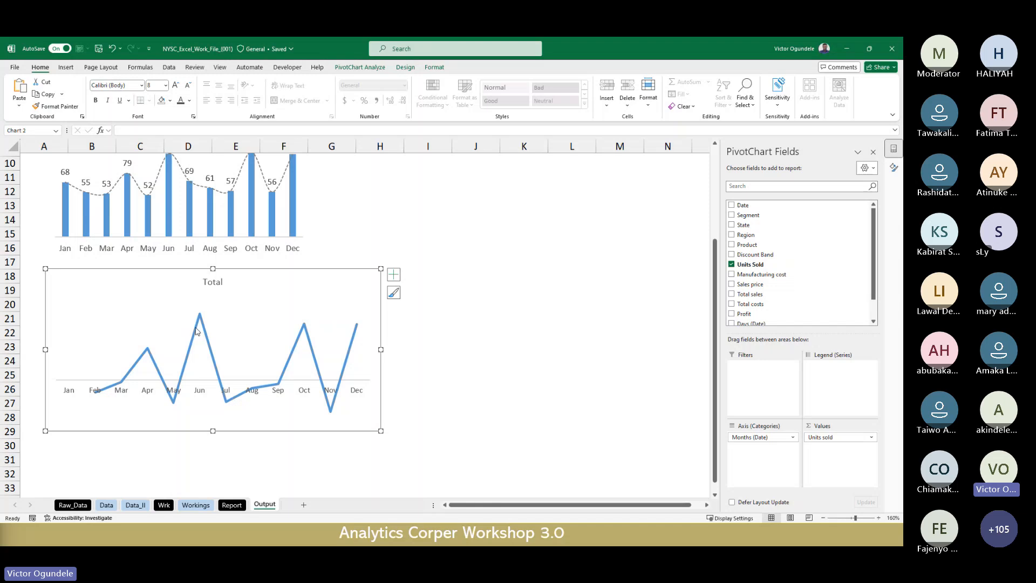
Thin the growth line chart's series to 0.75 pt and turn it into a smoothed line.
left_click(311, 357)
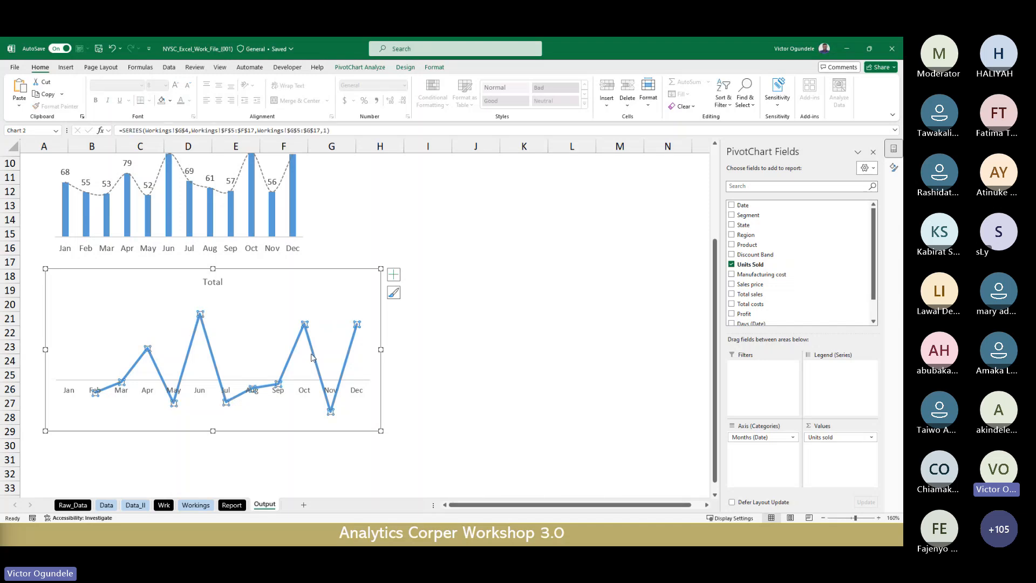
double_click(311, 357)
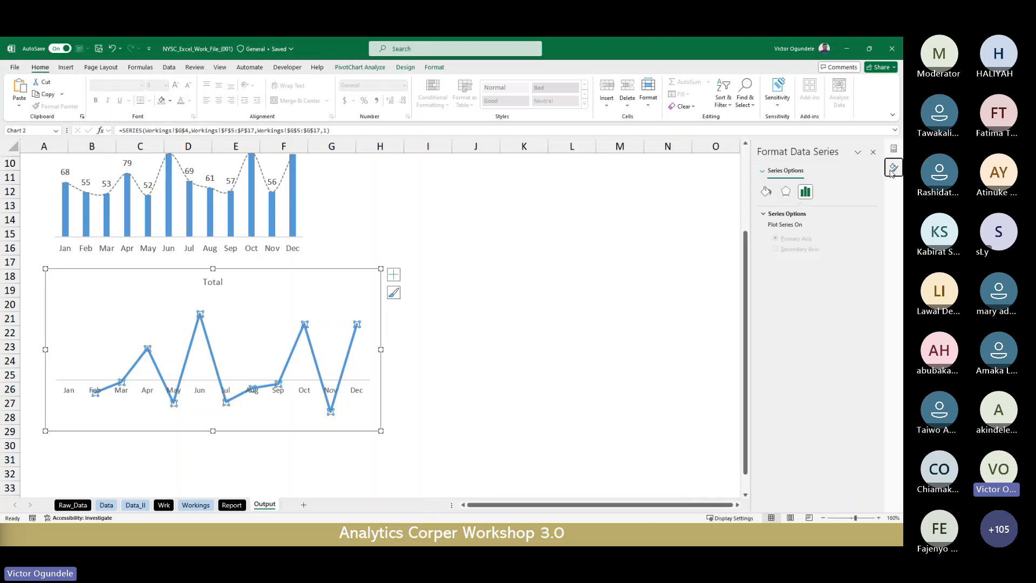
left_click(766, 192)
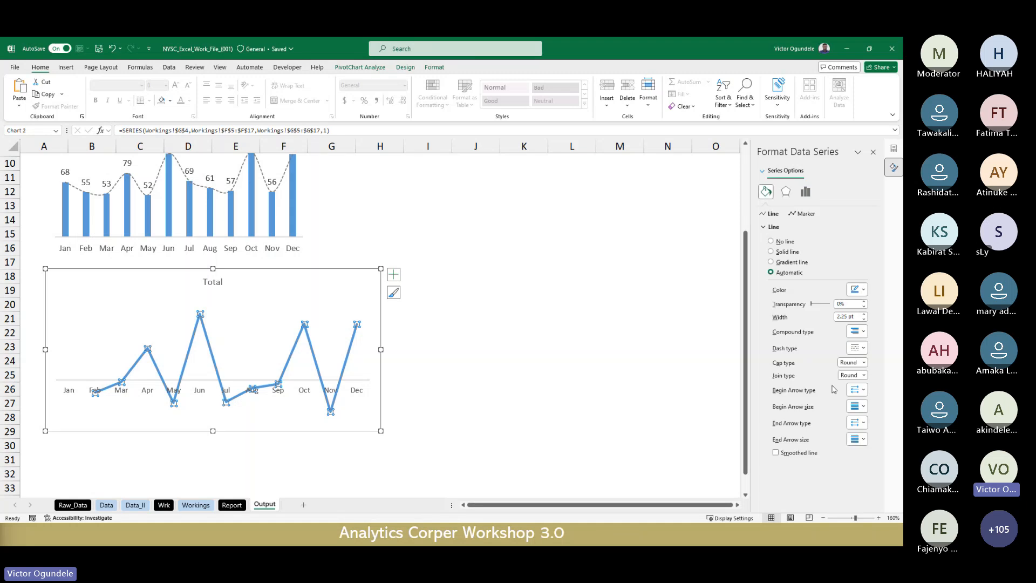
left_click(864, 319)
left_click(863, 319)
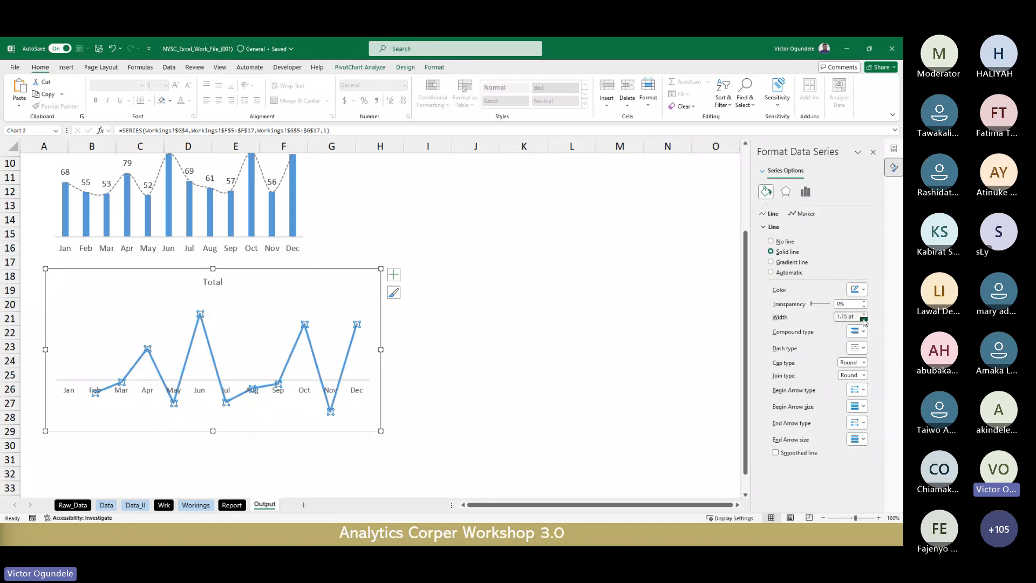
left_click(864, 320)
left_click(864, 319)
left_click(864, 319)
left_click(863, 319)
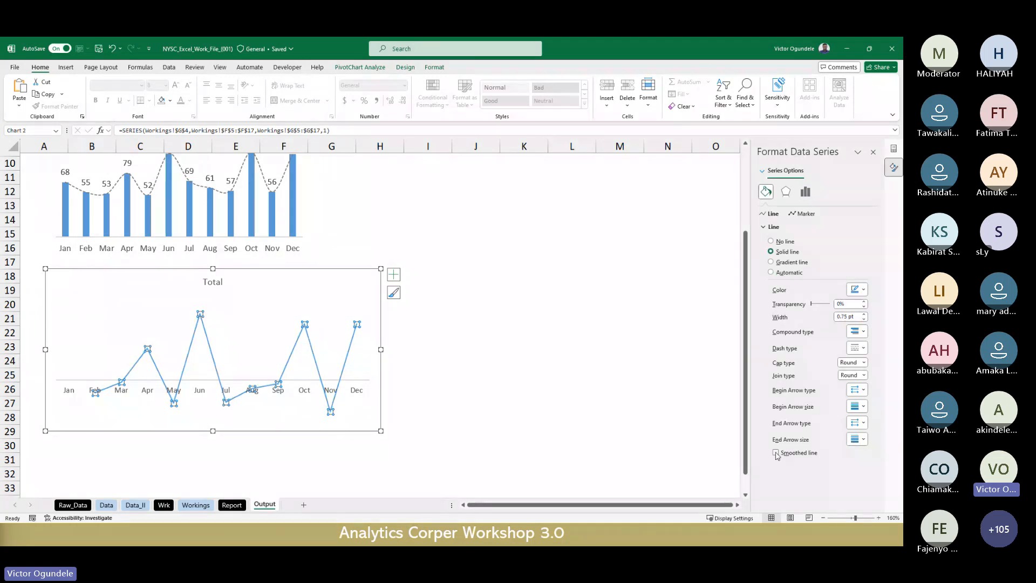
left_click(776, 454)
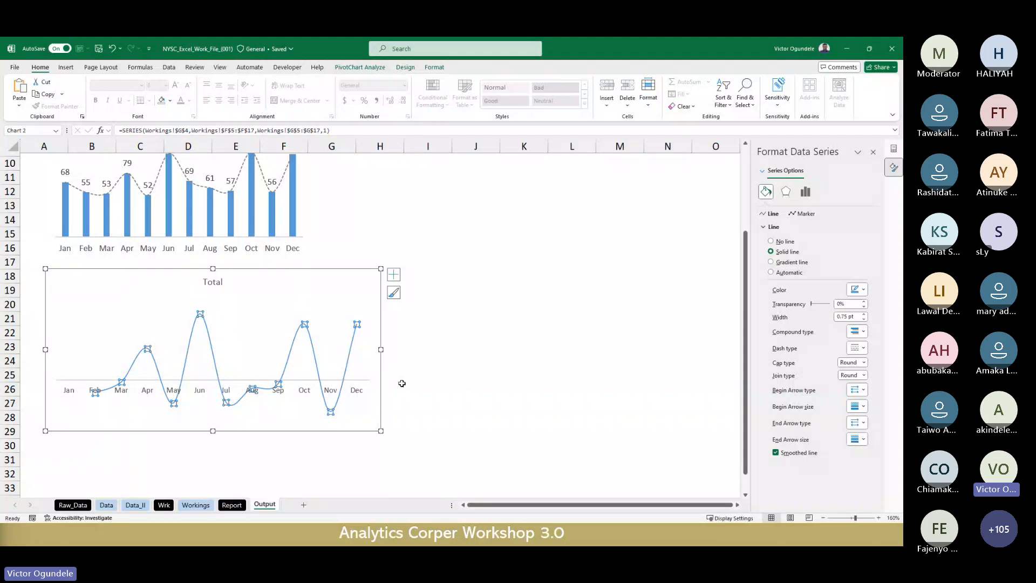
Add data labels to the growth line chart and set the month axis label position to Low.
left_click(394, 274)
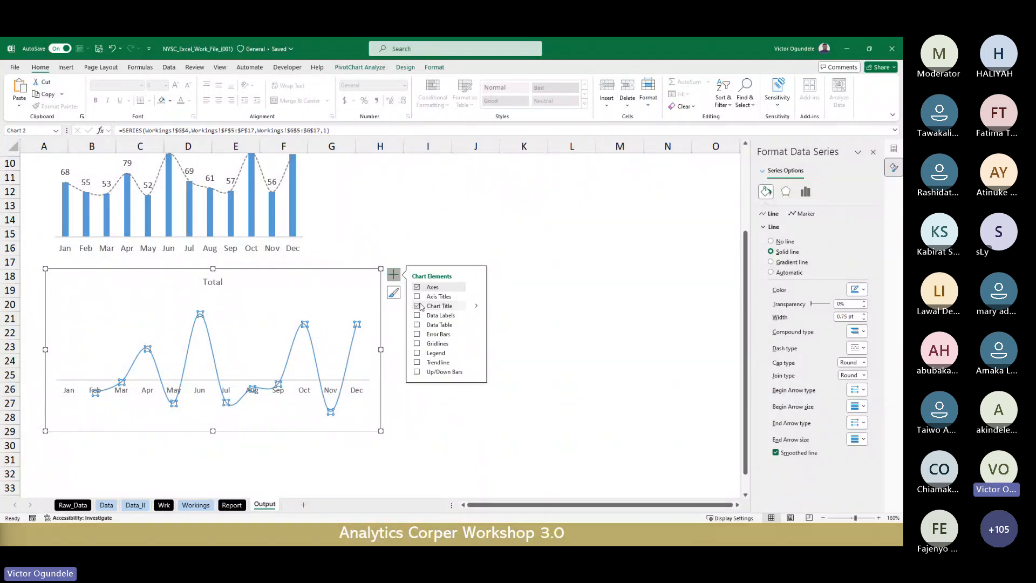
left_click(417, 316)
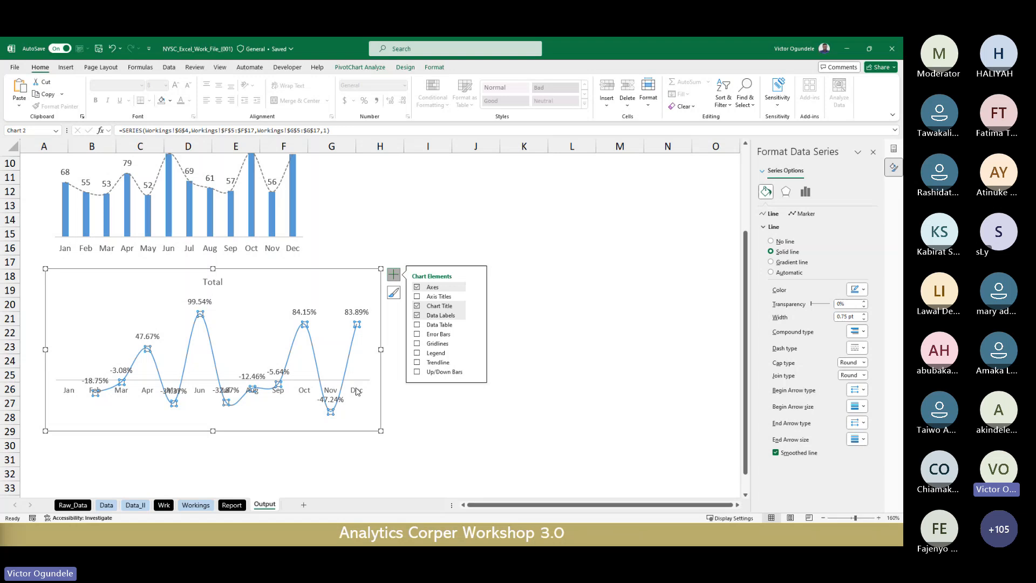
left_click(356, 390)
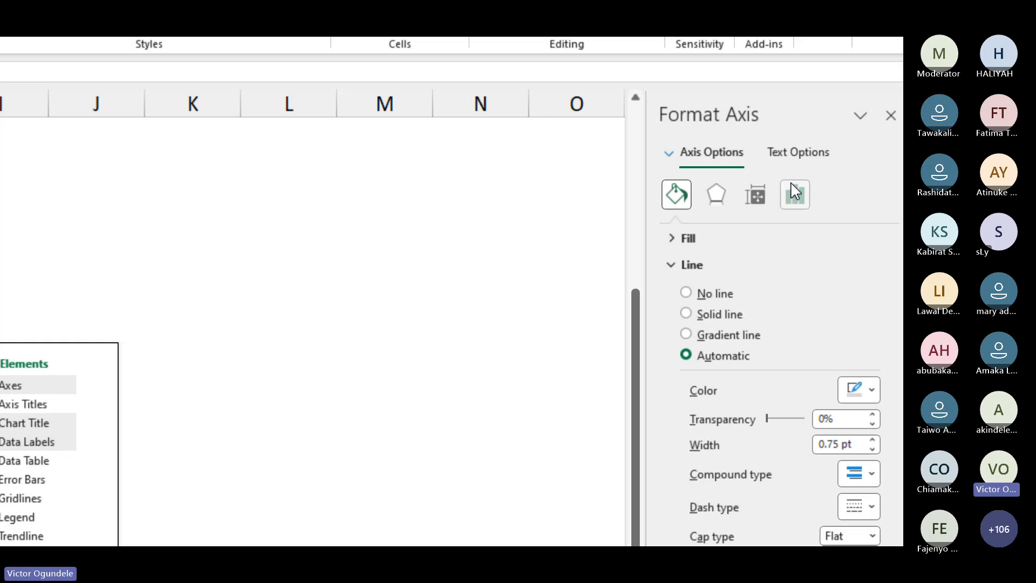
left_click(794, 194)
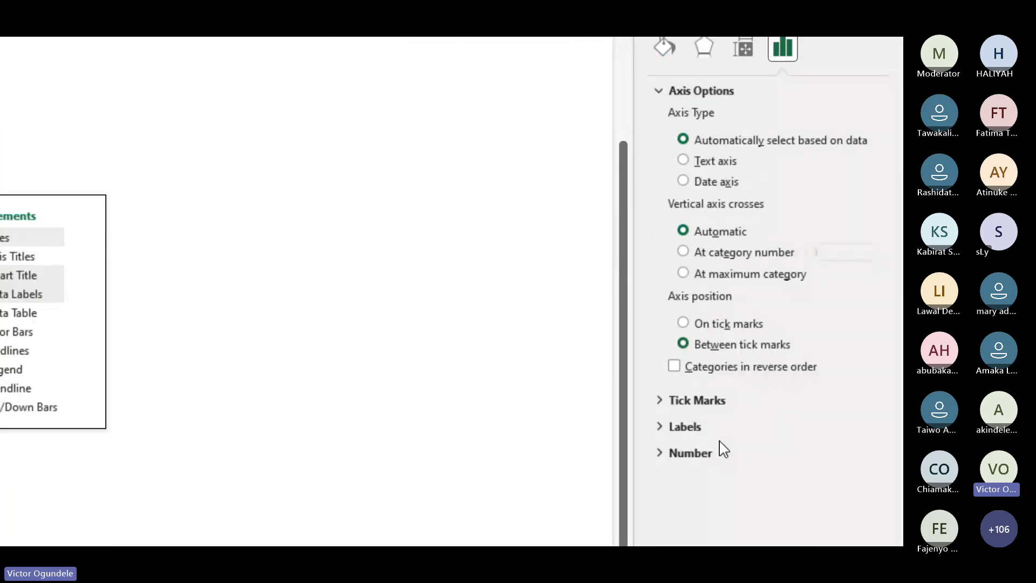
left_click(711, 429)
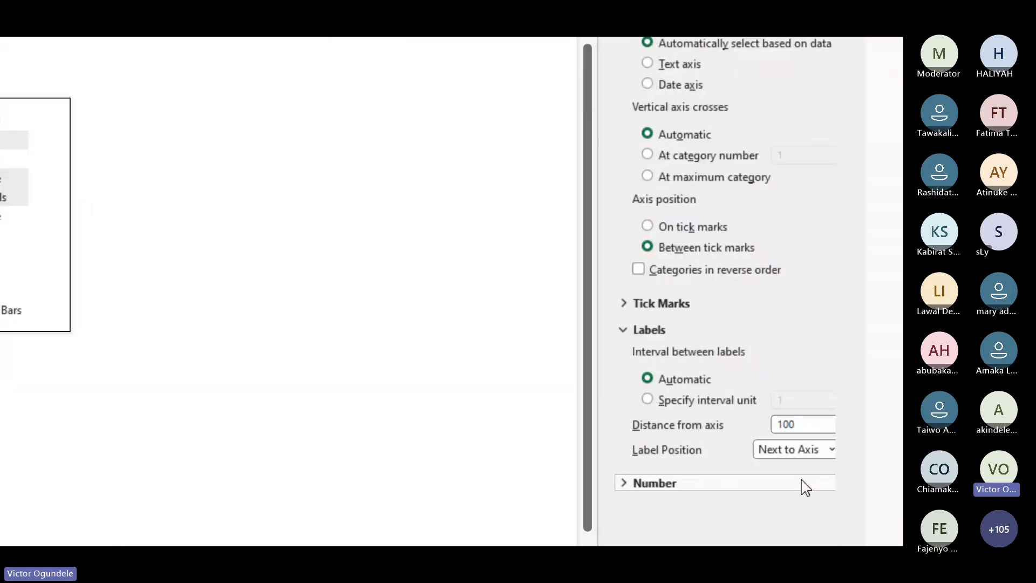
left_click(831, 451)
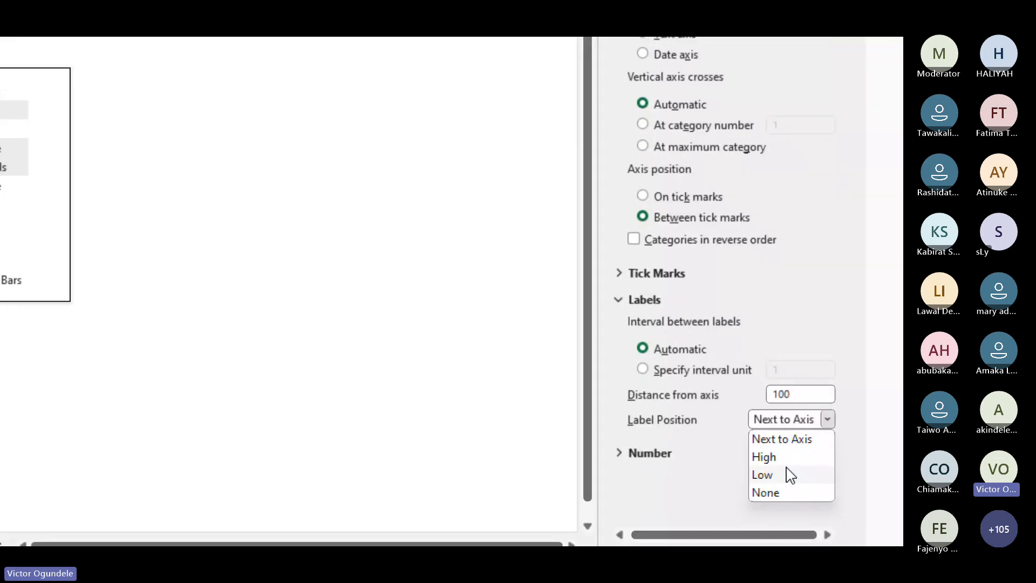
left_click(786, 505)
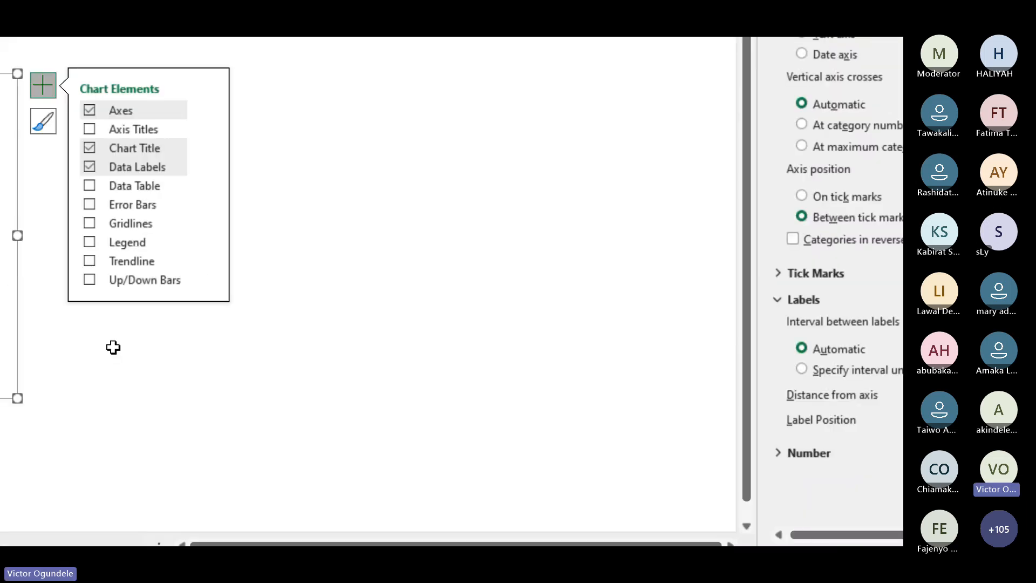
left_click(426, 445)
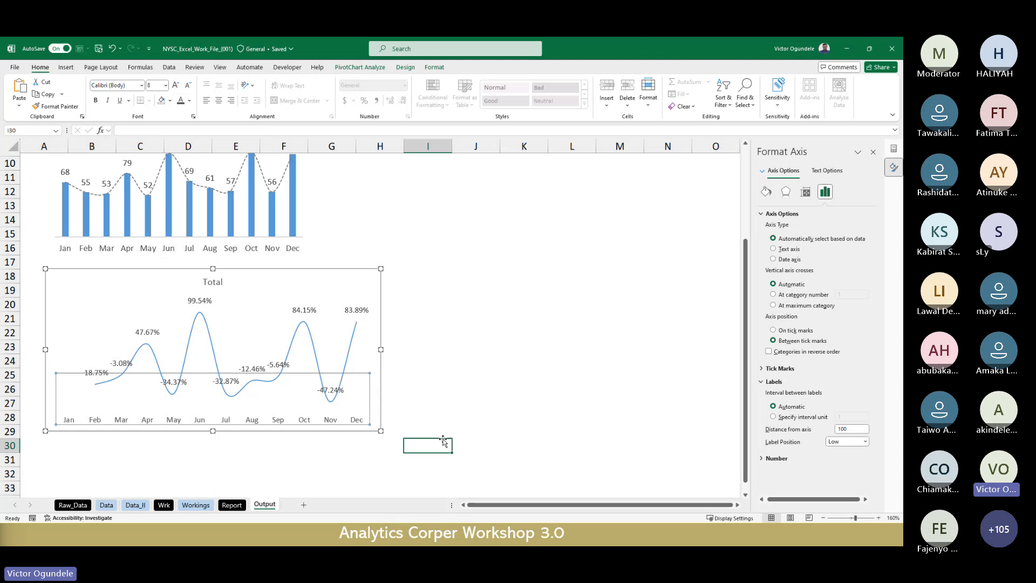
Move the line chart's title to the upper-left corner of the chart area.
left_click(365, 383)
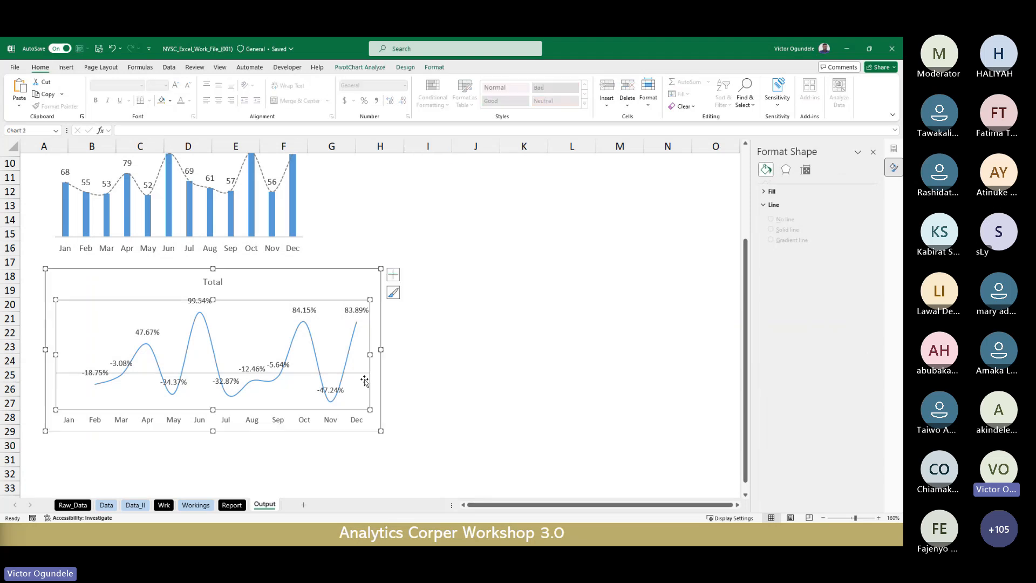
left_click(374, 431)
left_click(213, 282)
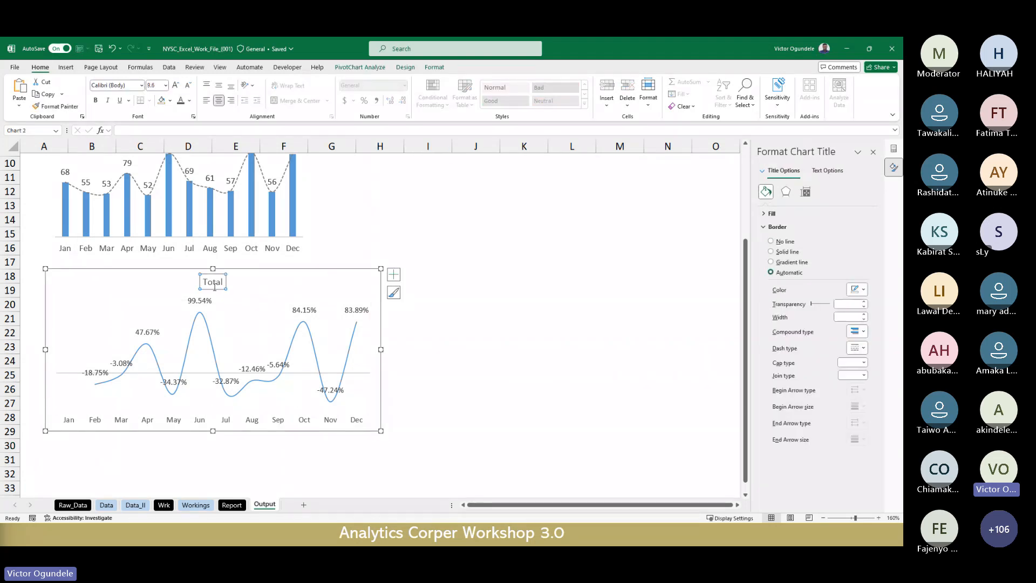
left_click_drag(214, 287, 55, 274)
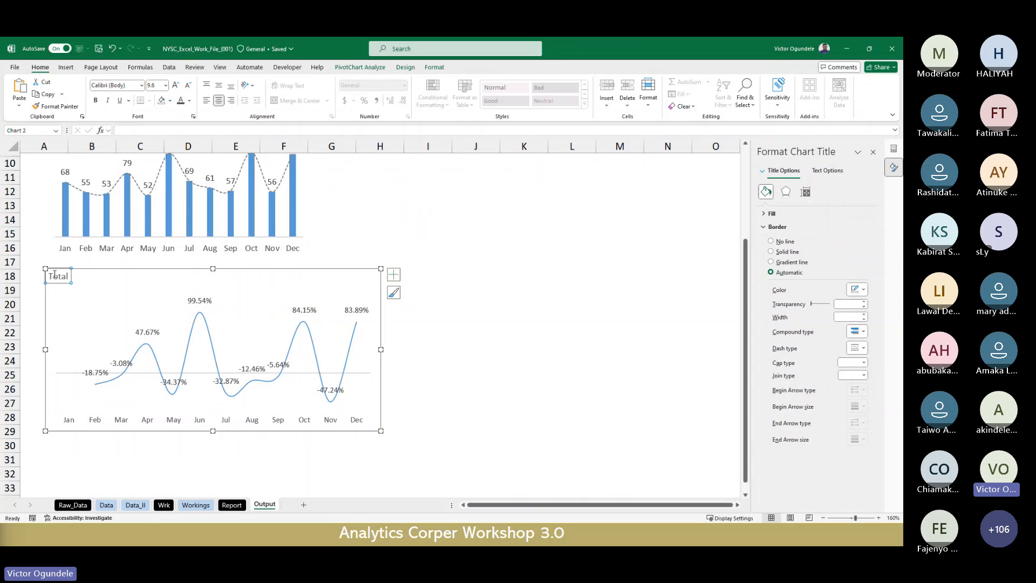
Retitle the line chart "Unit sold Month-on-Month growth" with a second line reading "Values in percent (%)".
double_click(55, 275)
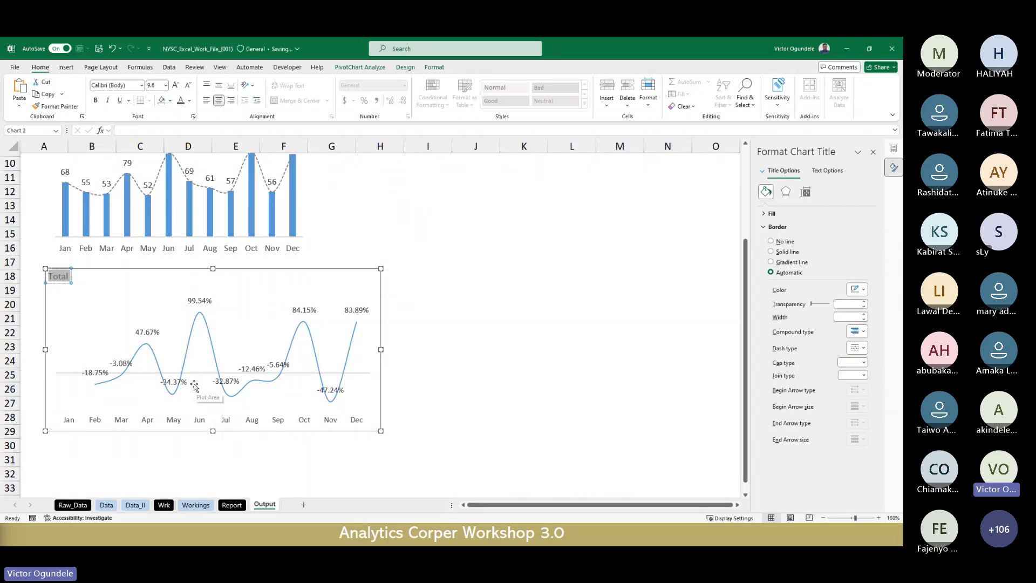
type("Unit sold")
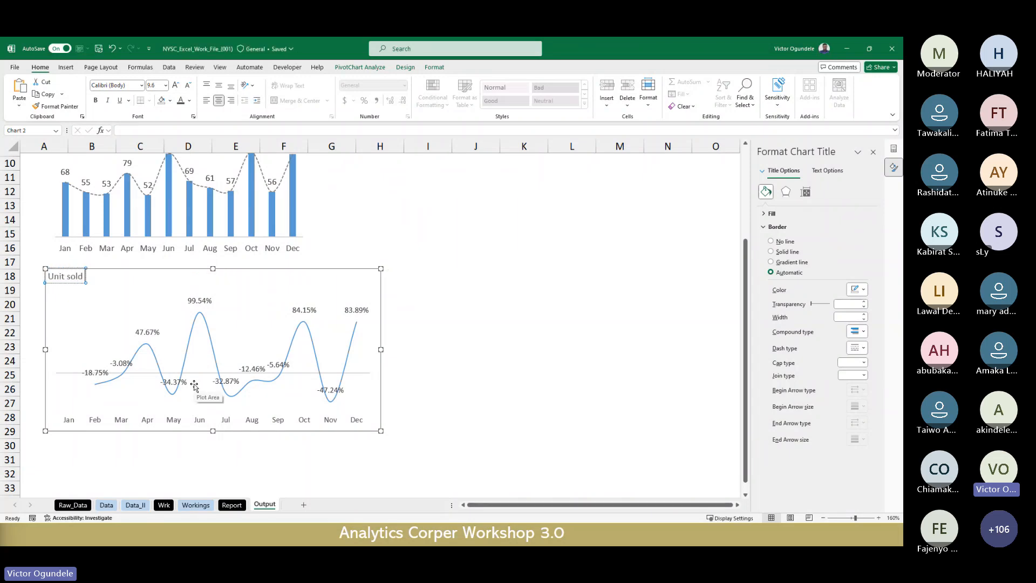
type(" Month-on-Month")
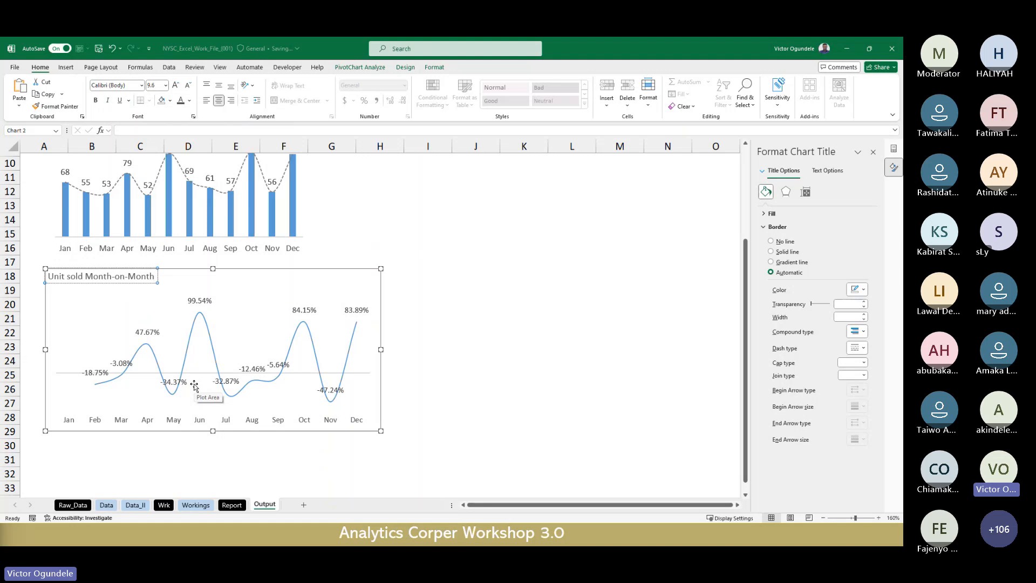
type(" growth")
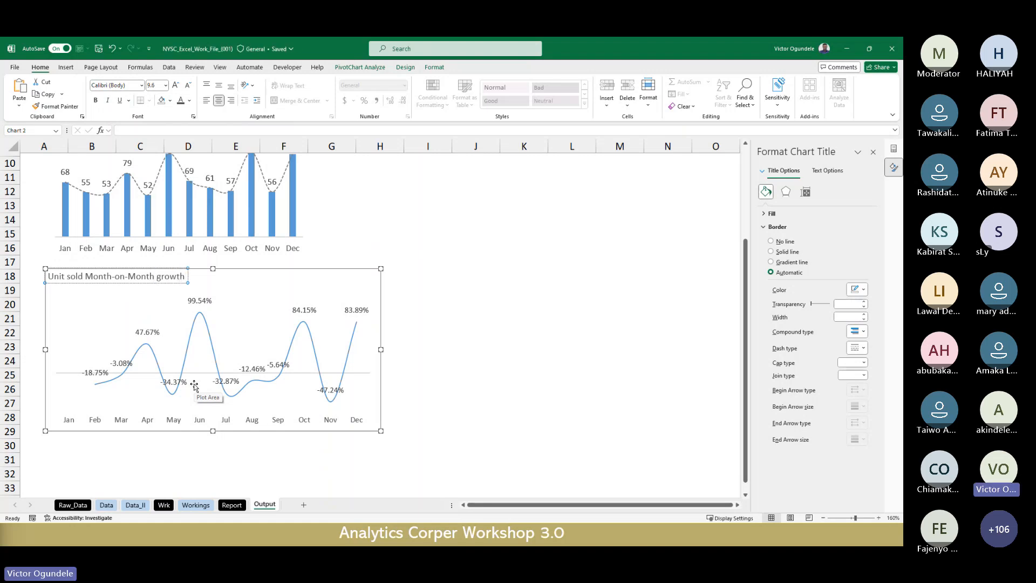
key("Return")
type("V")
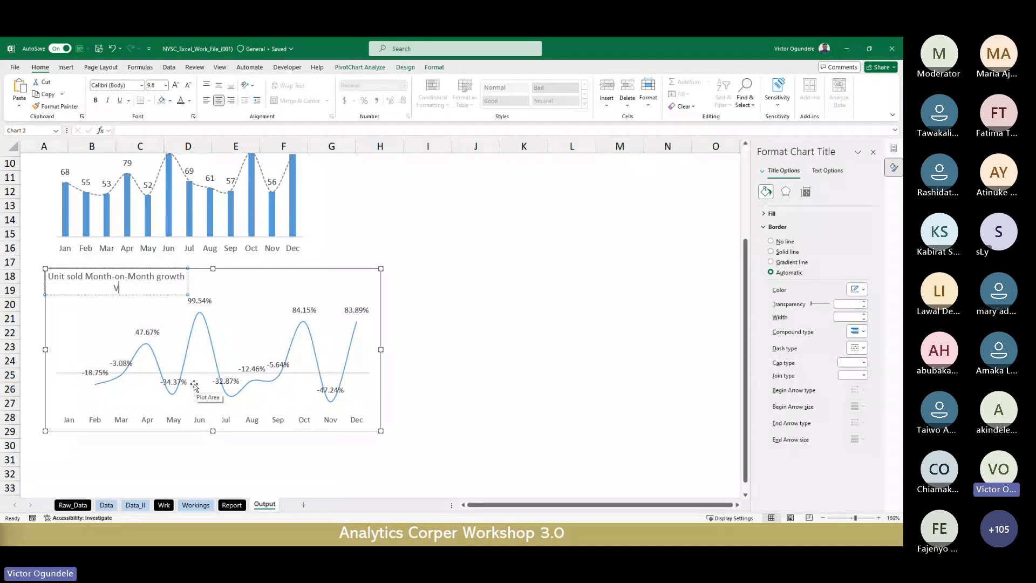
type("alues in percent (")
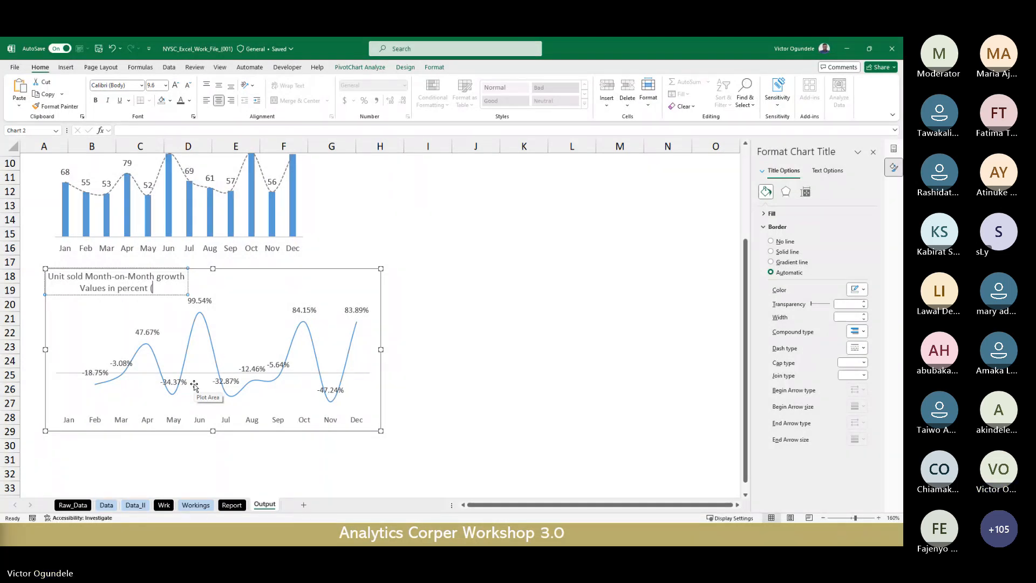
type("%)")
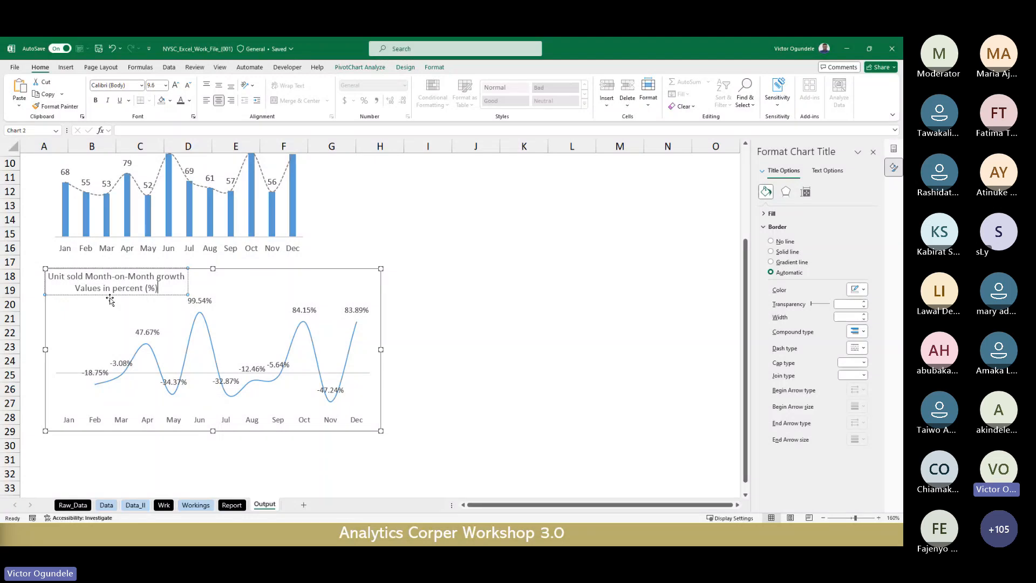
Left-align the line chart's title and bold only its first line.
left_click(109, 294)
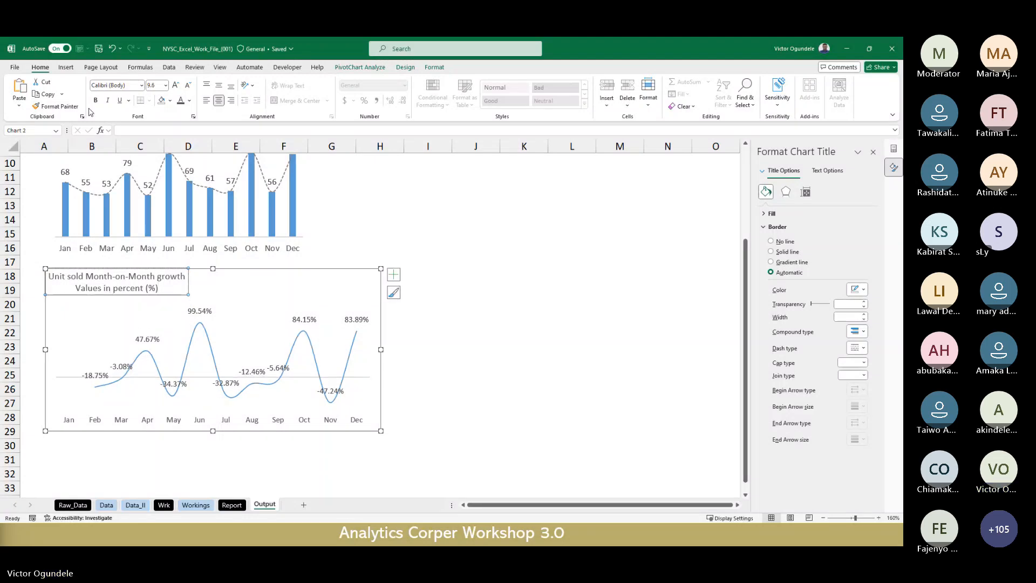
left_click(206, 101)
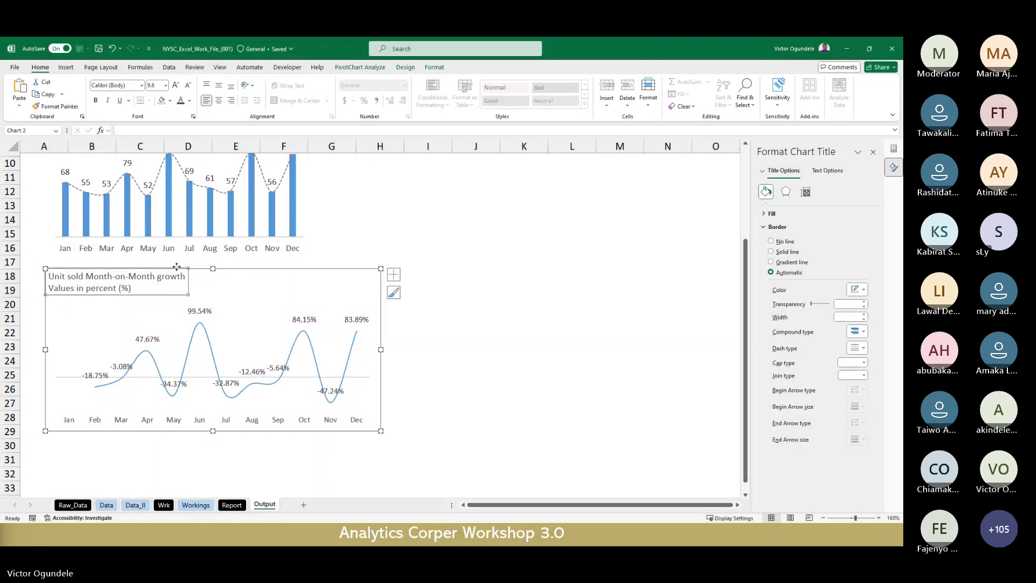
left_click_drag(185, 275, 48, 275)
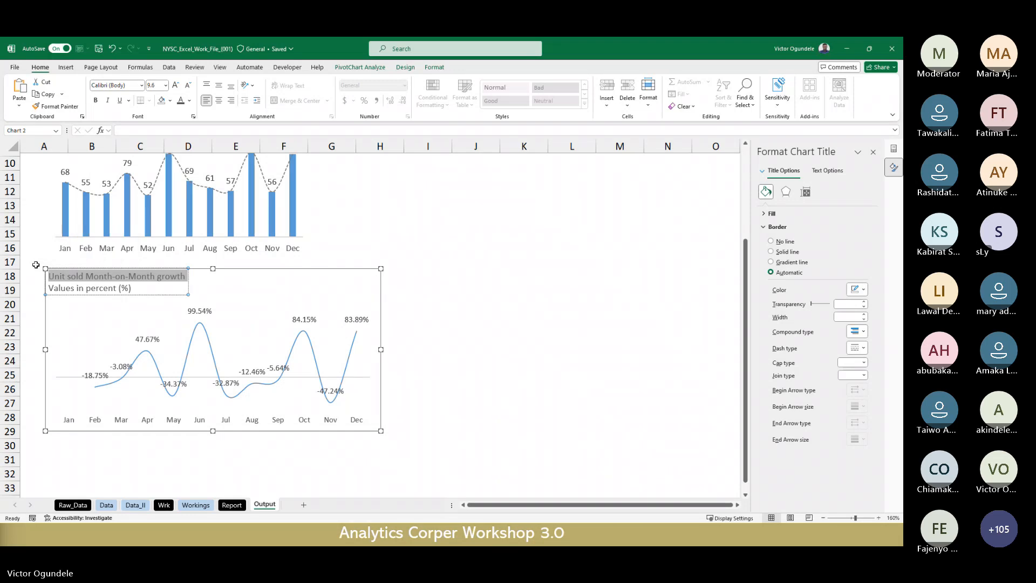
key("ctrl+b")
left_click(549, 403)
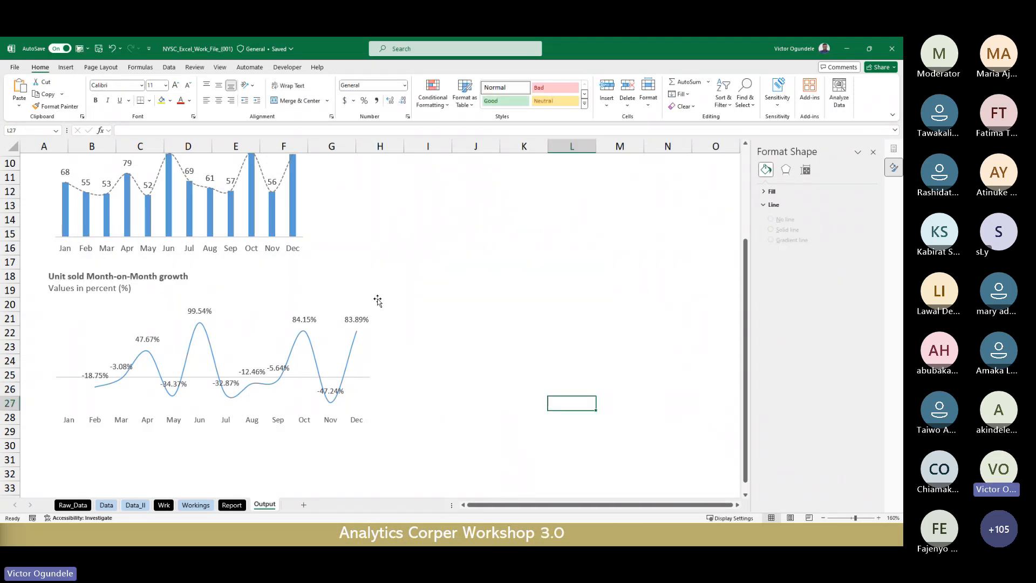
Resize the Total units sold column chart to 3" high and try to set its width to 5".
scroll(377, 301, "down", 3, "ctrl")
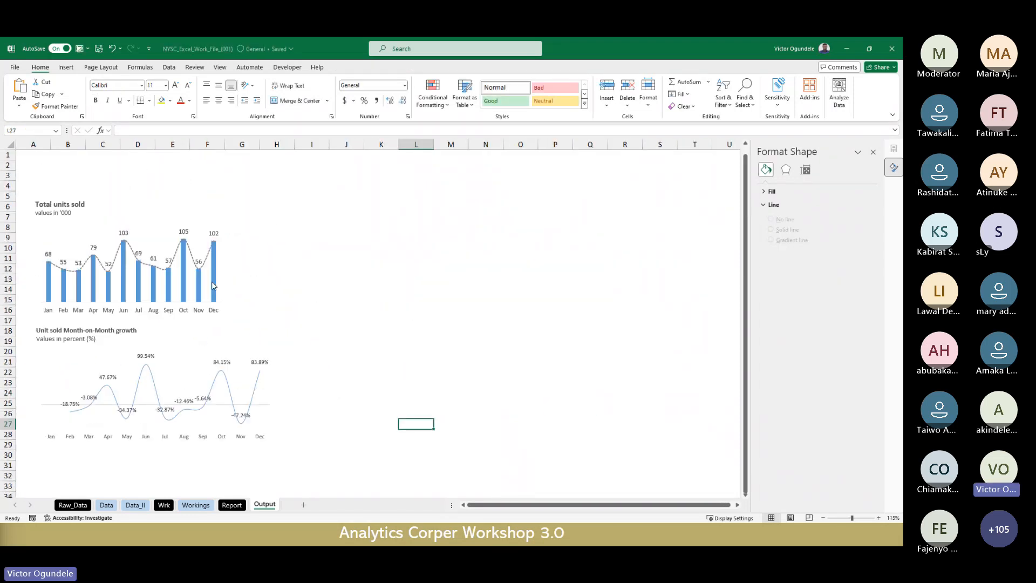
left_click(216, 287)
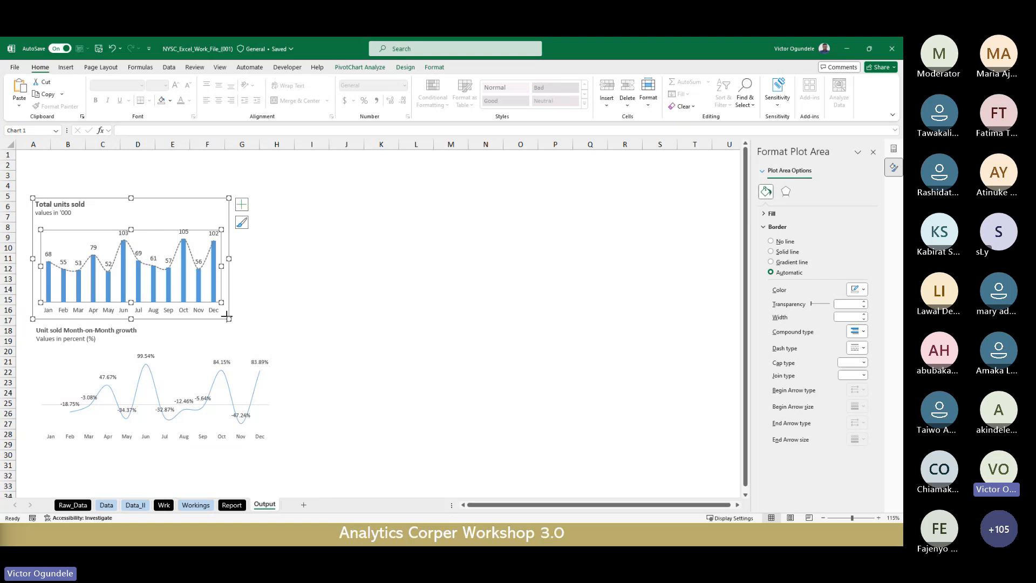
left_click_drag(227, 317, 241, 317)
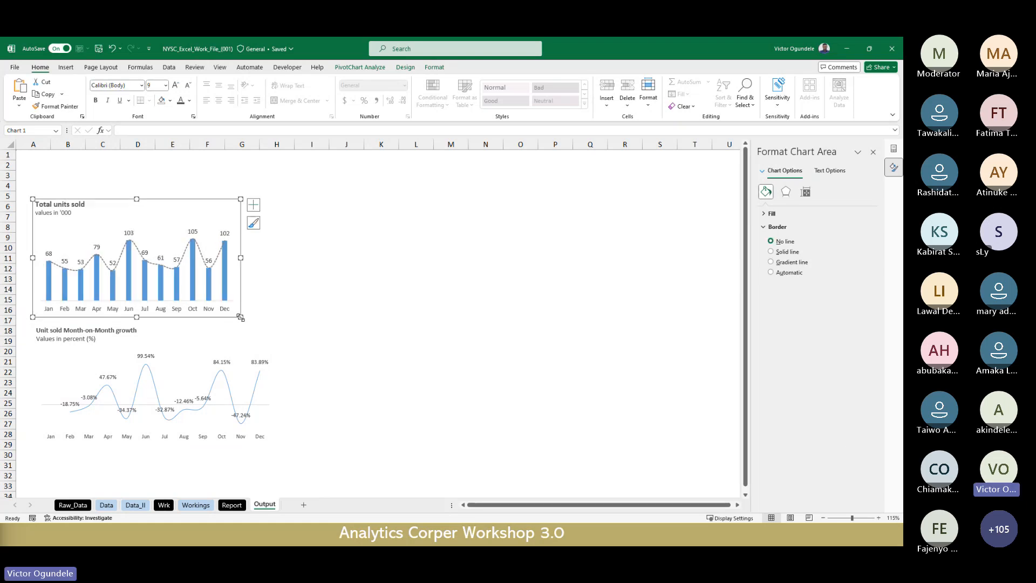
left_click(434, 68)
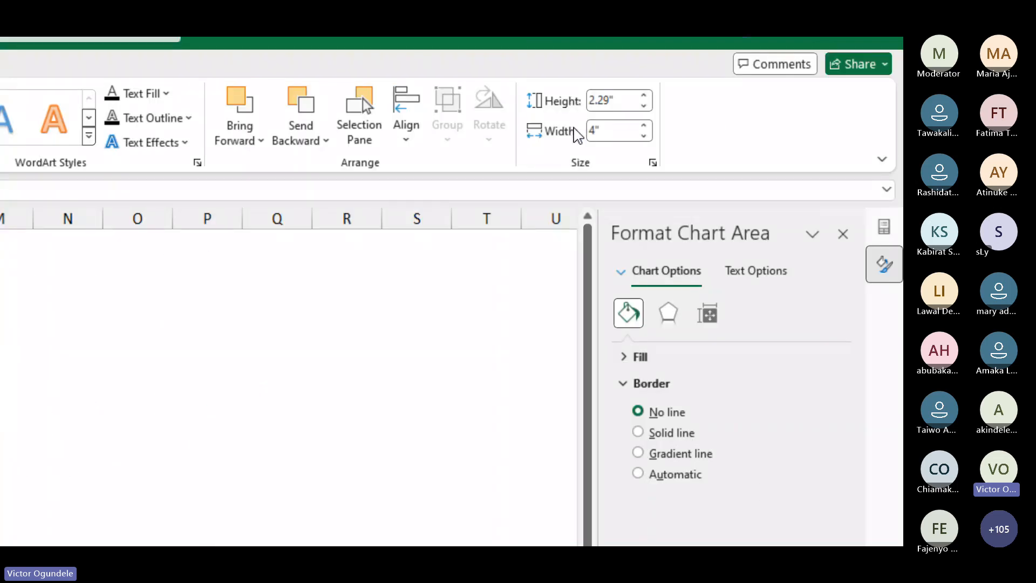
left_click(605, 99)
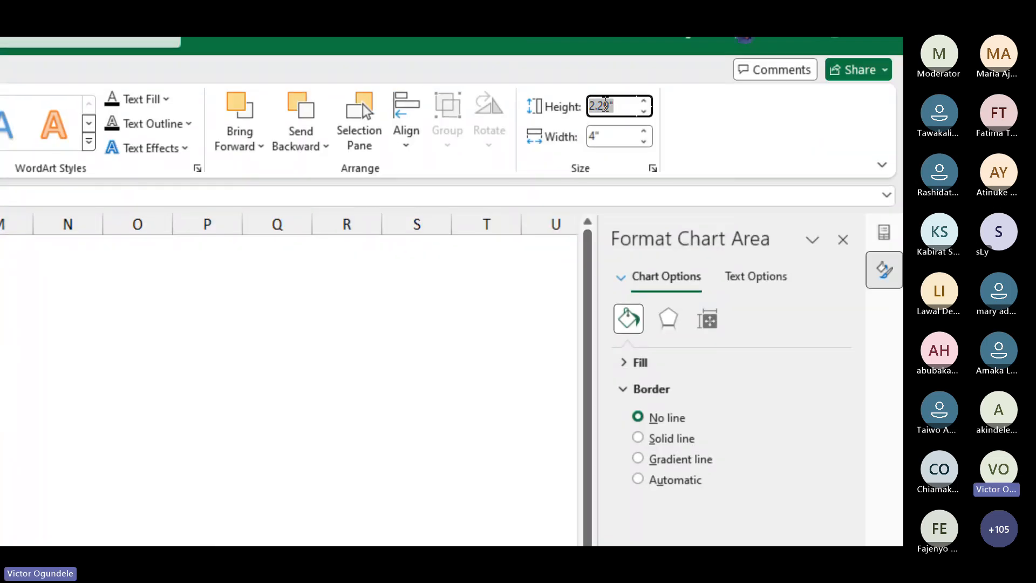
type("3")
key("Tab")
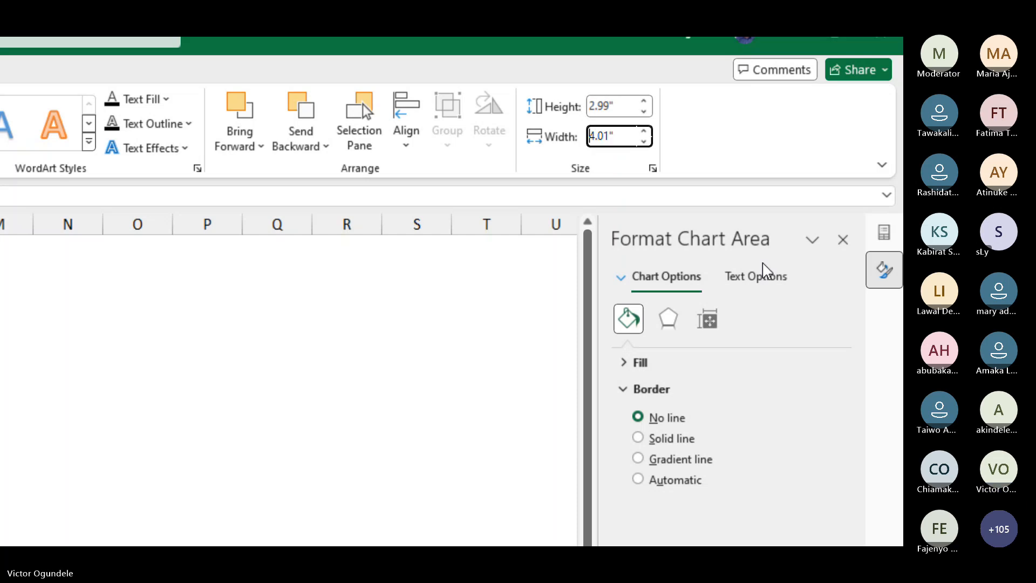
type("5")
key("Return")
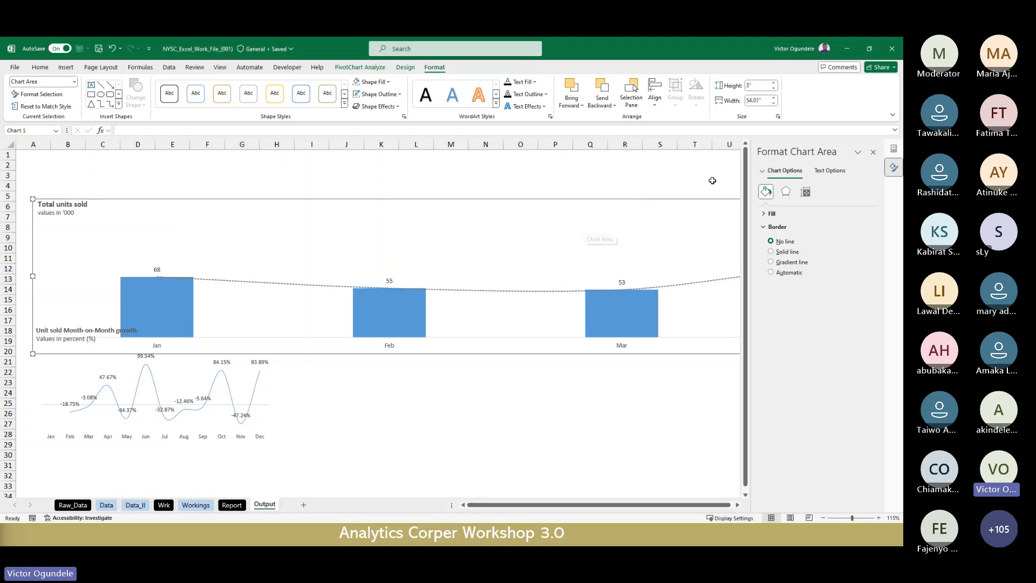
Undo the last width change and resize the Total units sold chart to 5" wide and about 2.35" high.
key("ctrl+z")
left_click(754, 85)
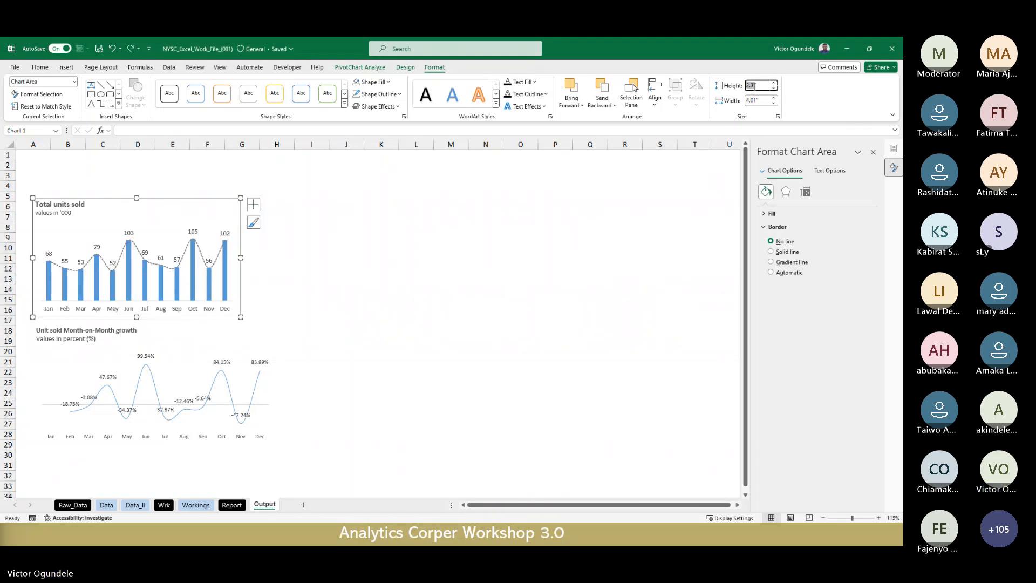
type("3")
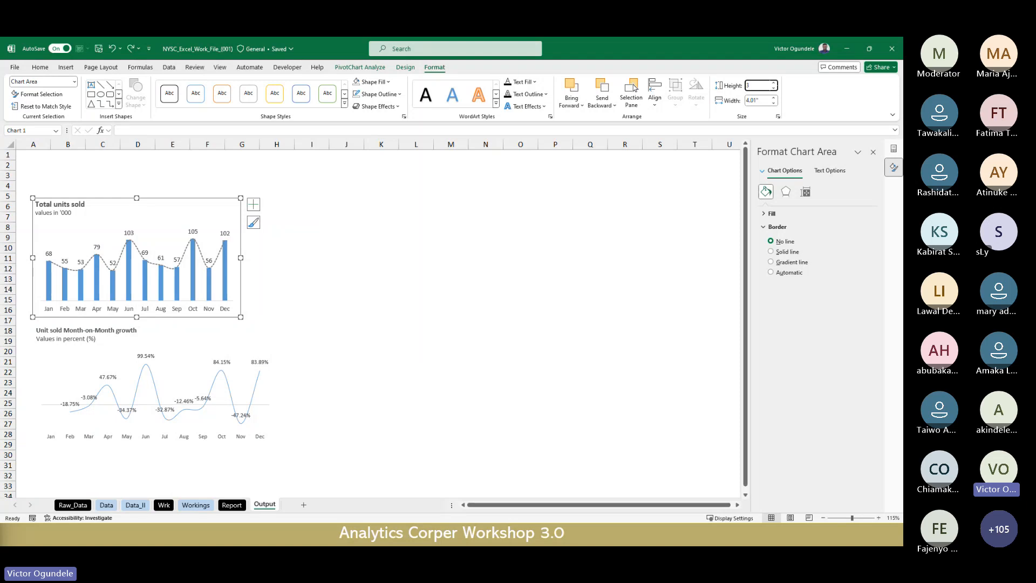
key("Tab")
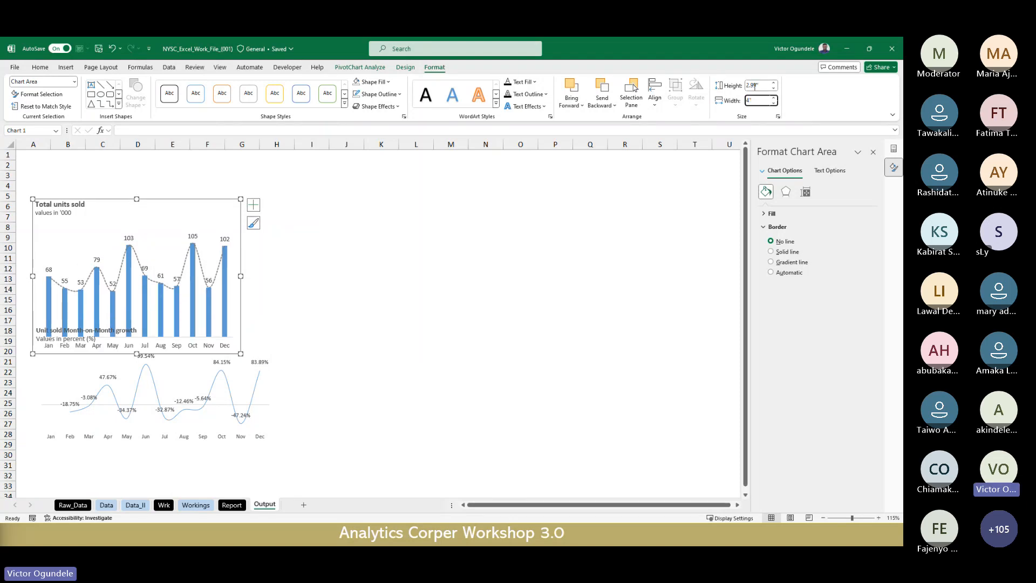
type("5")
key("Delete")
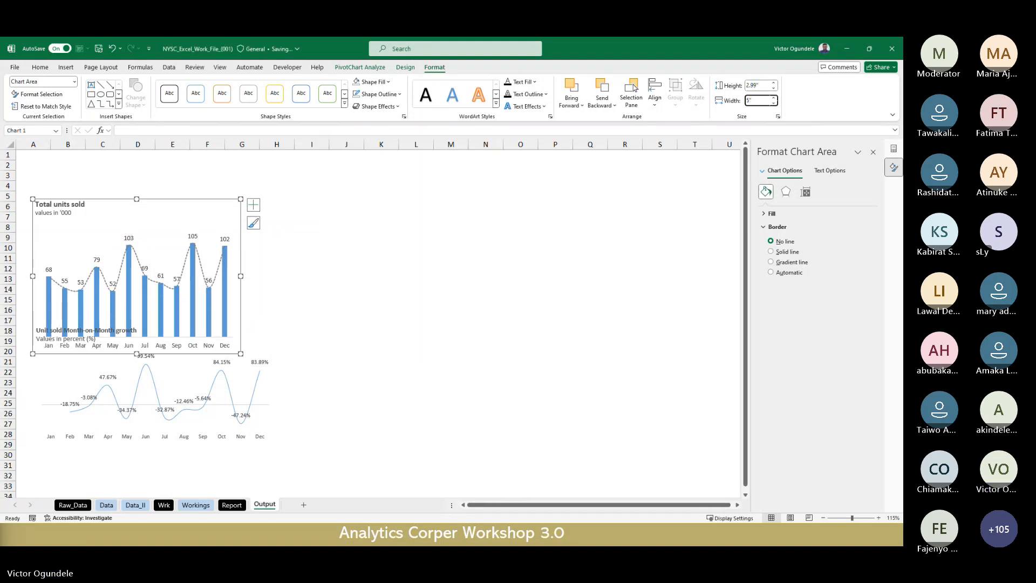
key("Return")
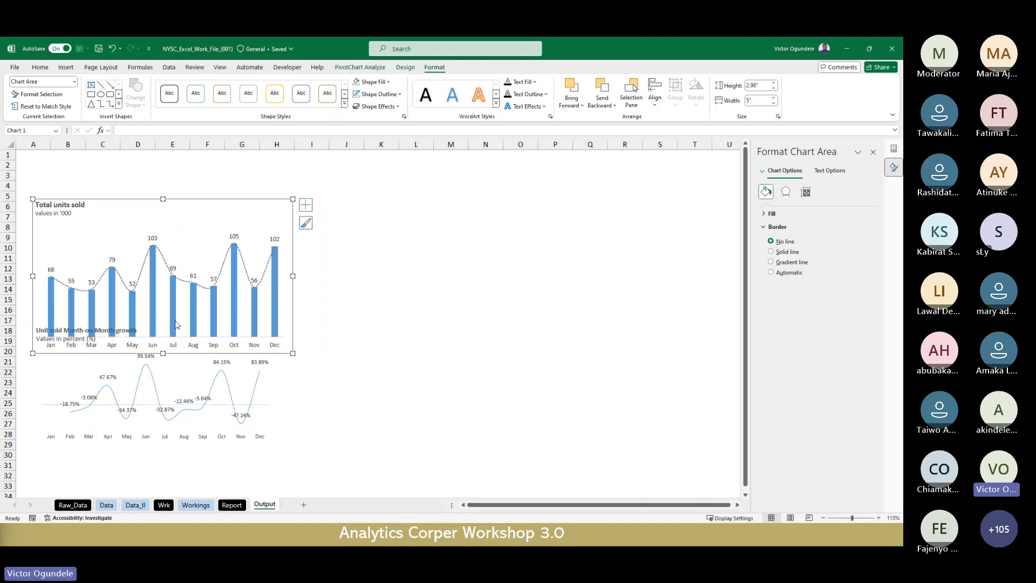
left_click_drag(169, 355, 169, 320)
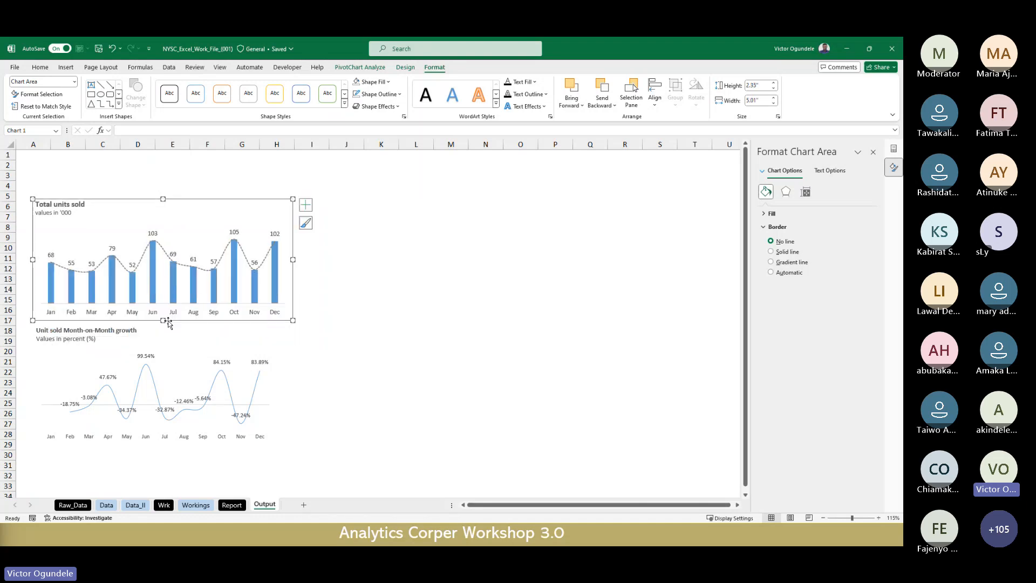
Set the month-on-month growth chart to 3" high and 5" wide, and shorten its height to roughly match the column chart.
left_click(264, 356)
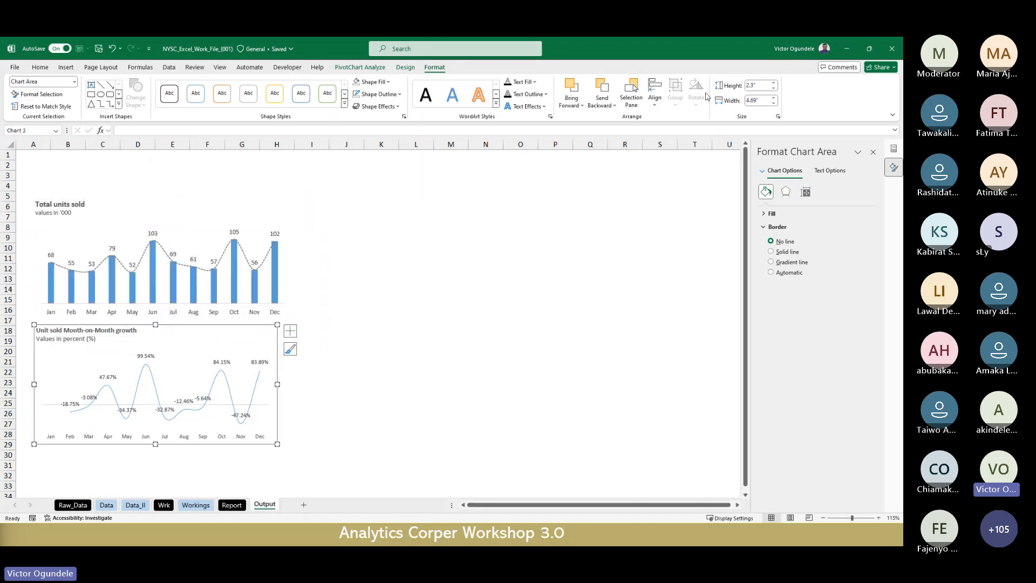
left_click(751, 85)
type("3")
key("Tab")
type("5")
key("Return")
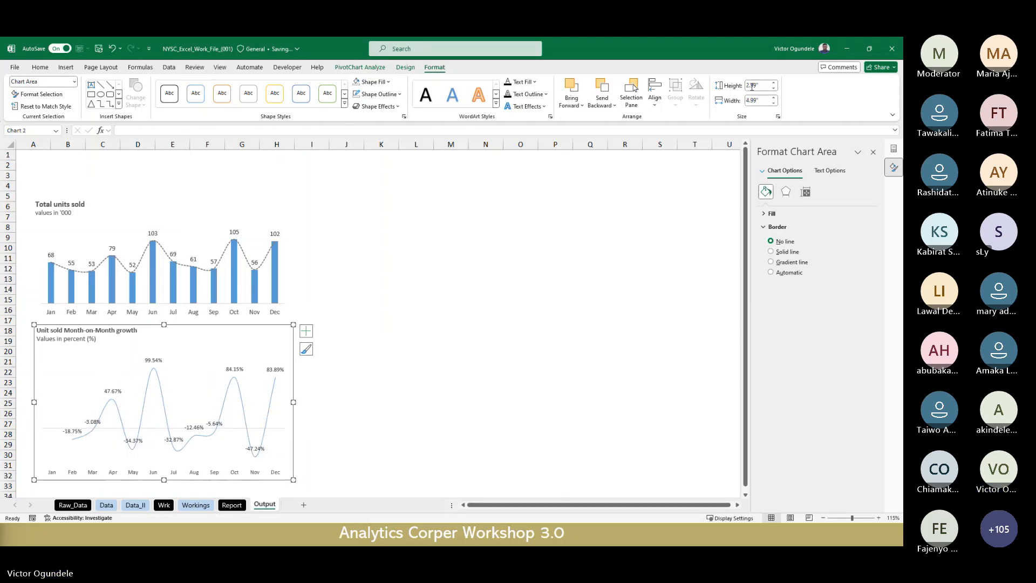
left_click_drag(164, 480, 166, 447)
left_click(402, 322)
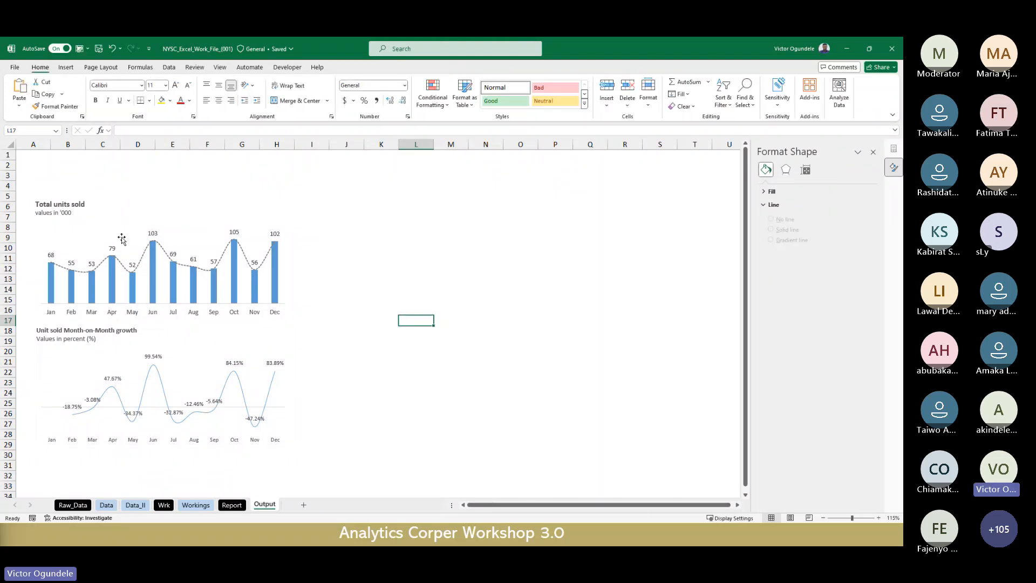
Reduce the font size of the Total units sold chart's title to 9.
left_click(80, 204)
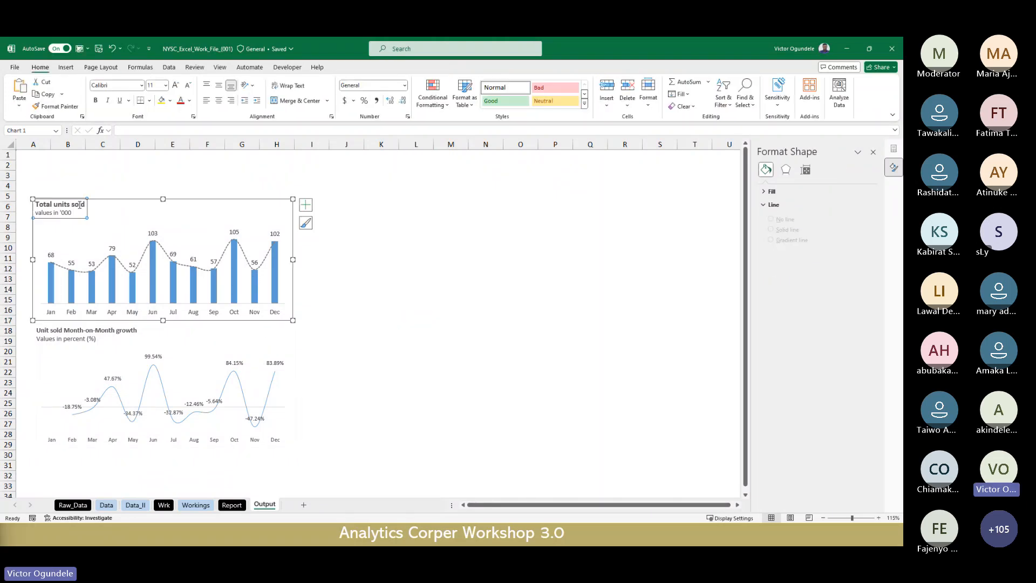
left_click(41, 69)
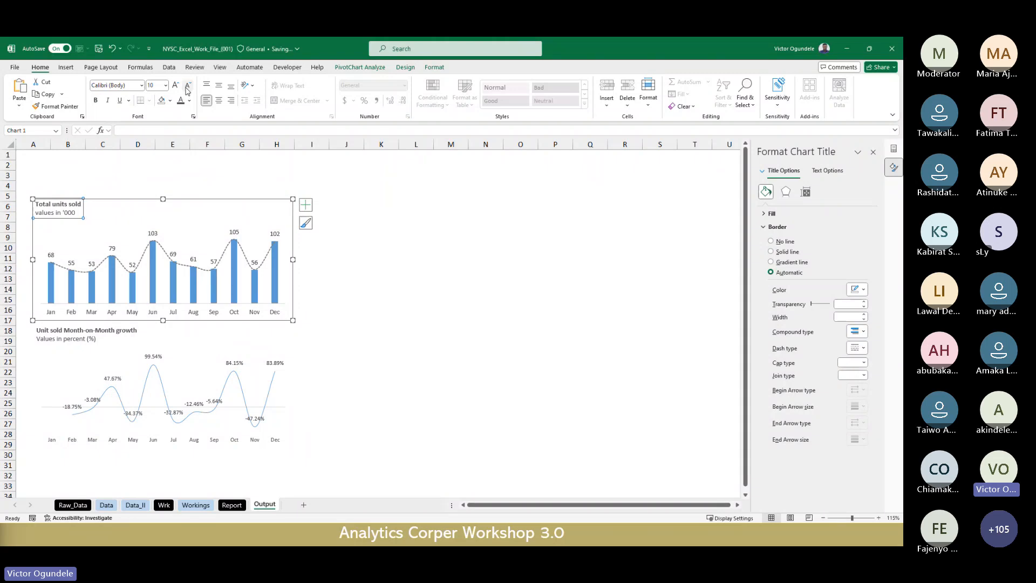
left_click(186, 87)
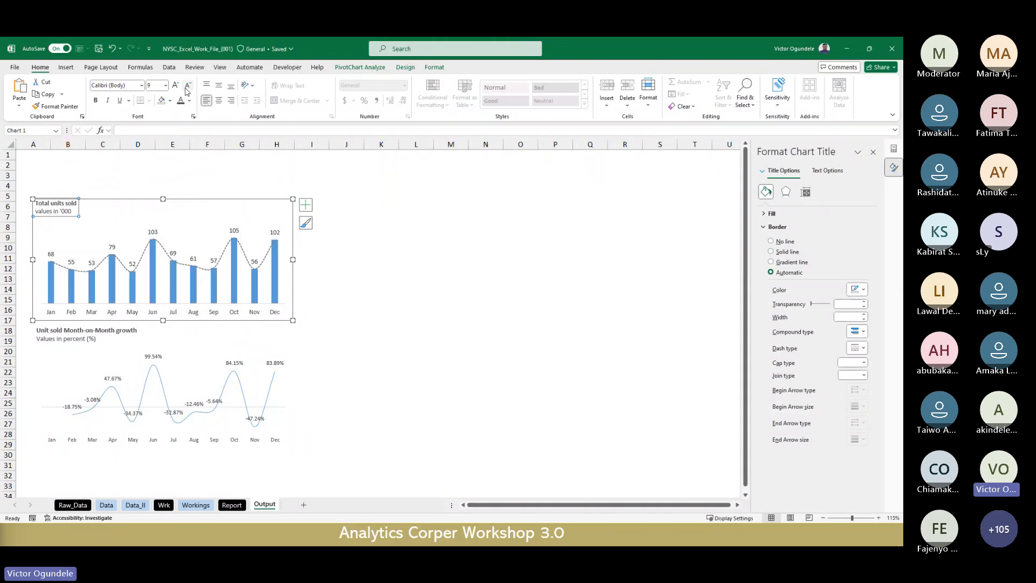
left_click(350, 360)
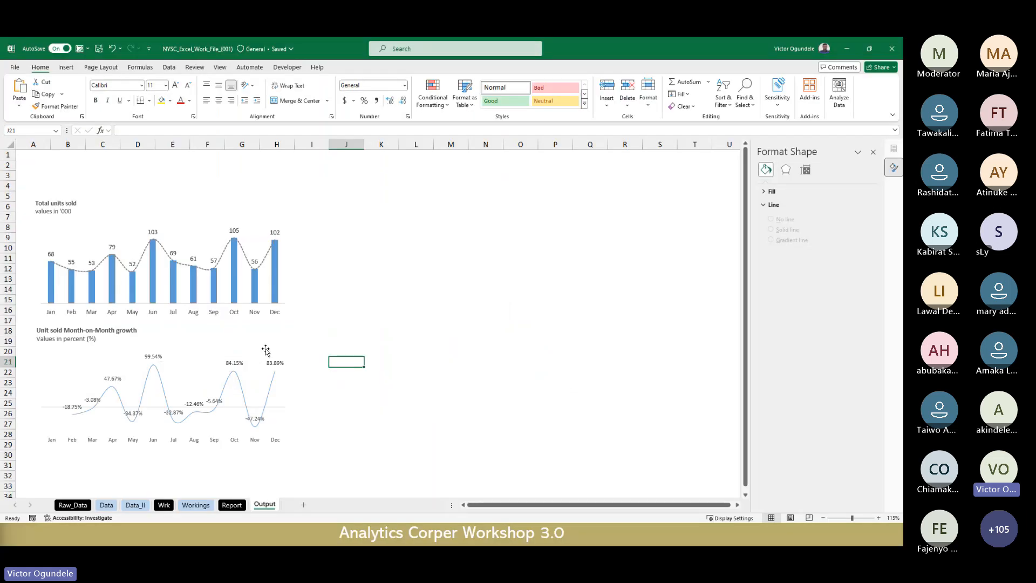
left_click(416, 299)
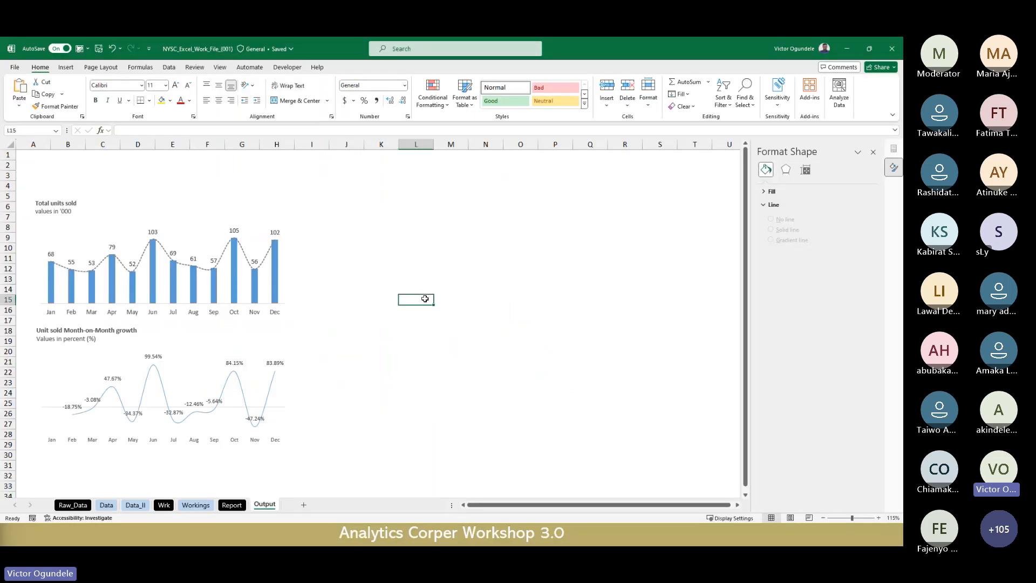
Select both charts and shift them down together so the Total units sold chart starts at row 7.
left_click(84, 203)
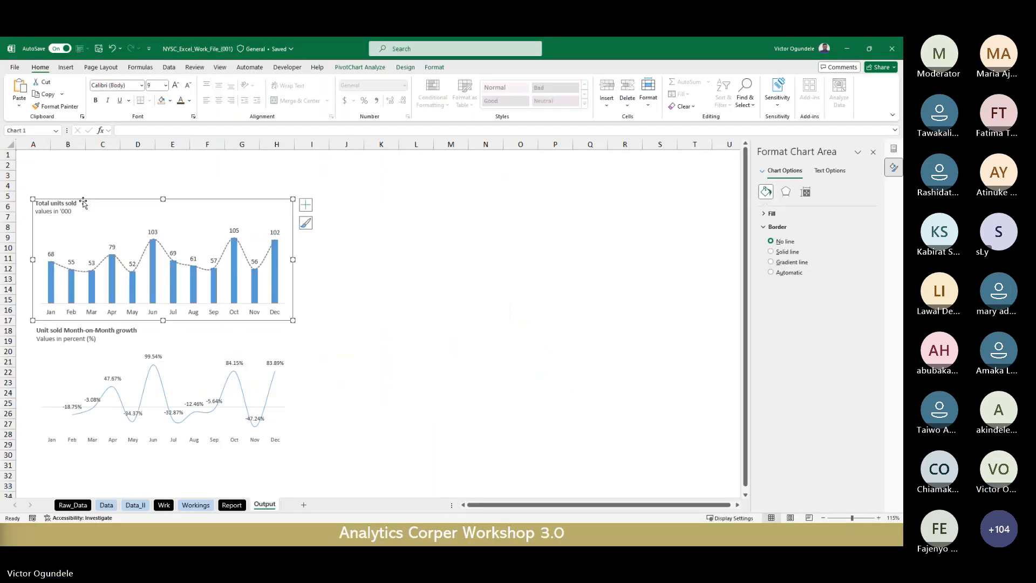
left_click(151, 334)
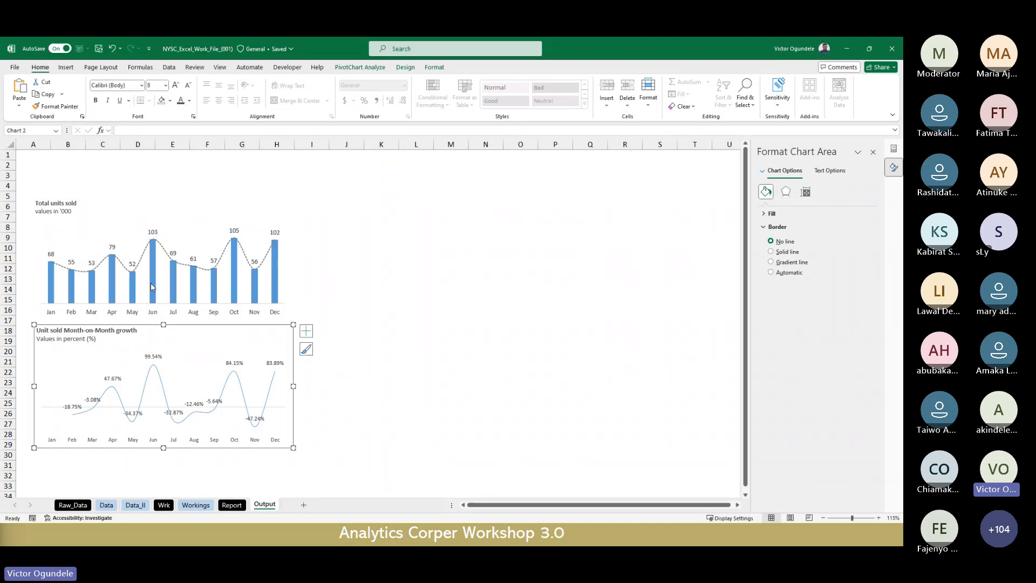
left_click(81, 203, "ctrl")
key("Down")
key("Down")
key("Down")
key("Down")
key("Down")
key("Down")
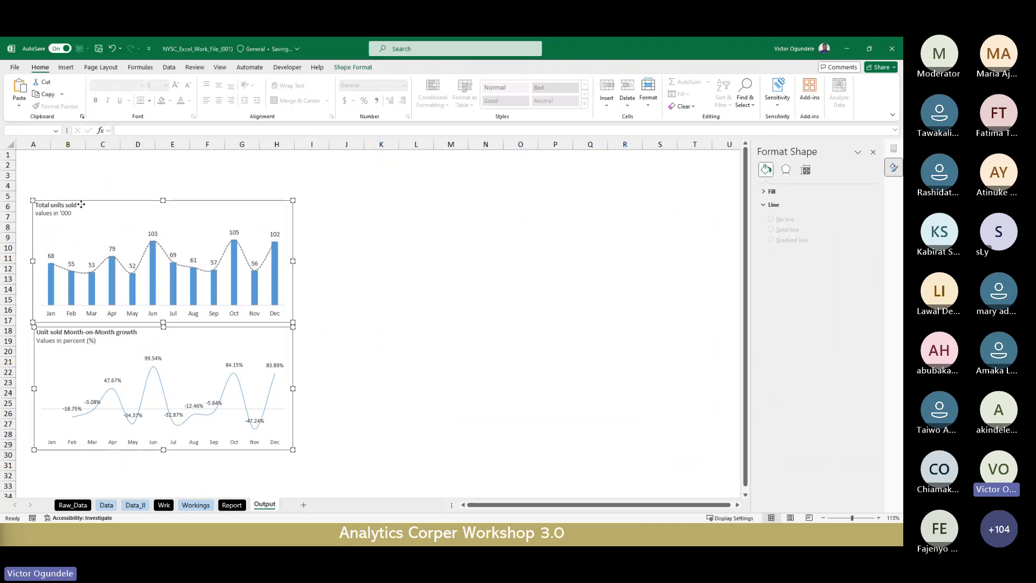
key("Down")
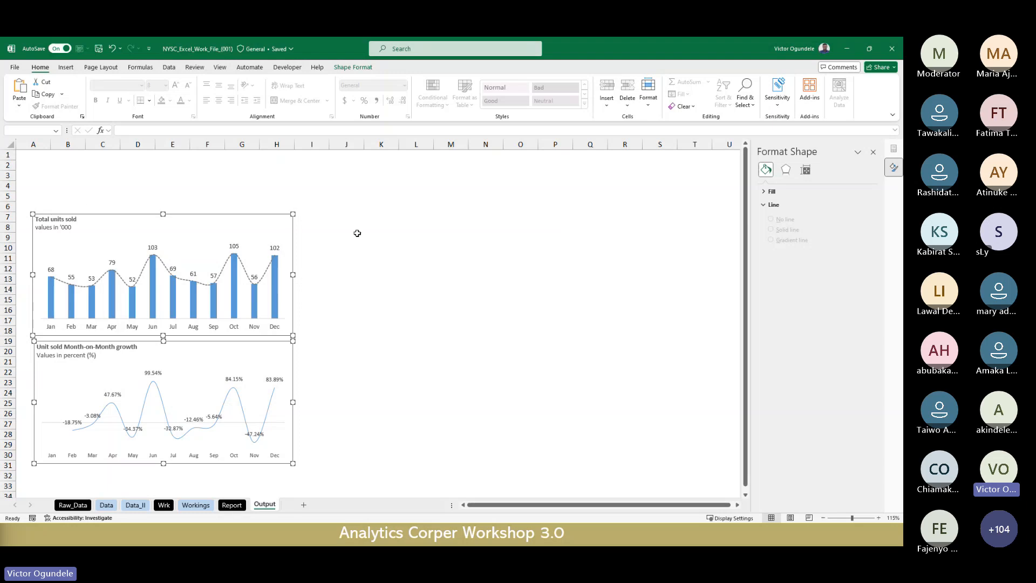
left_click(357, 233)
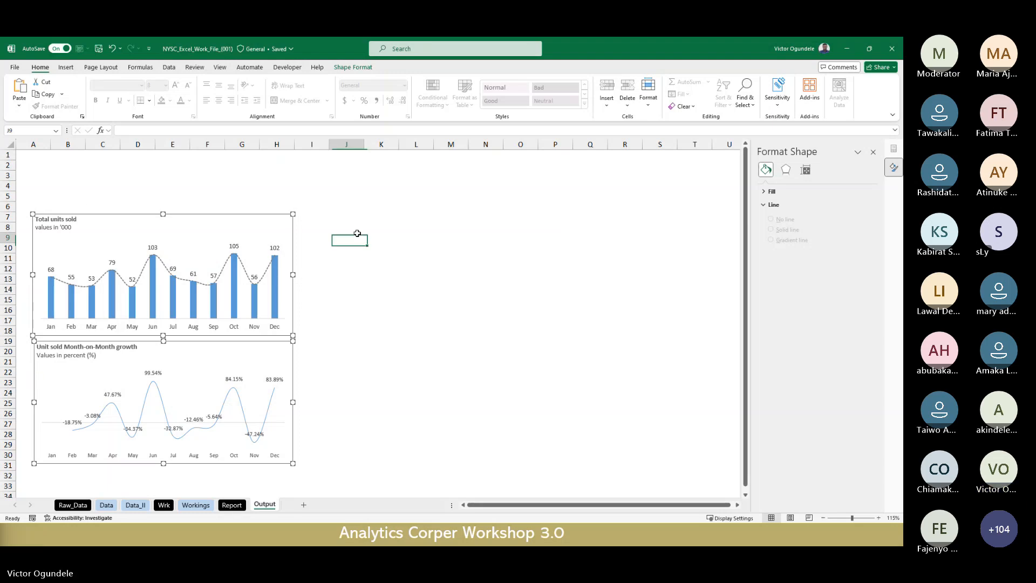
Draw an empty text box beside the Total units sold chart, spanning about columns I to P.
left_click(66, 67)
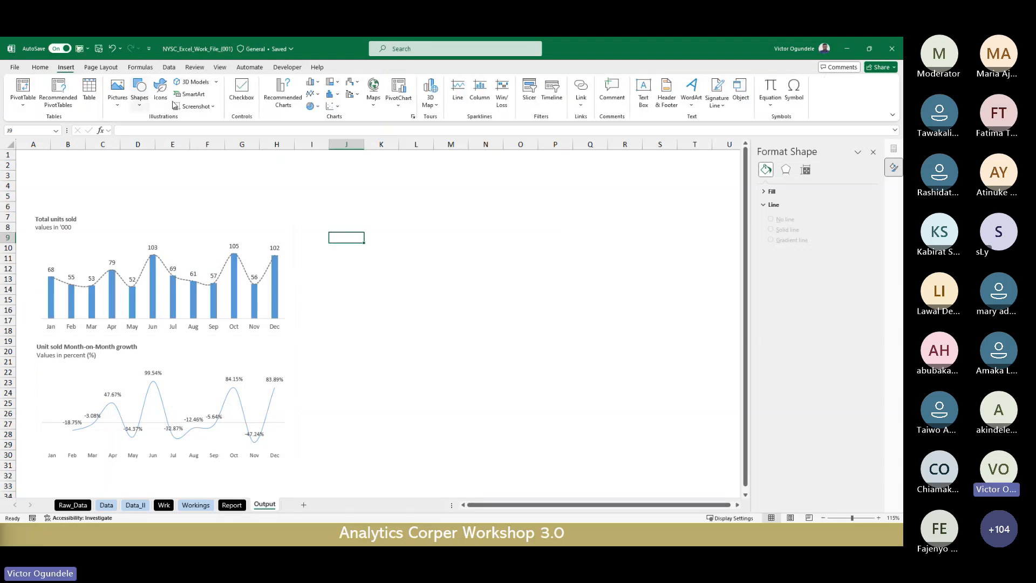
left_click(140, 103)
left_click(134, 132)
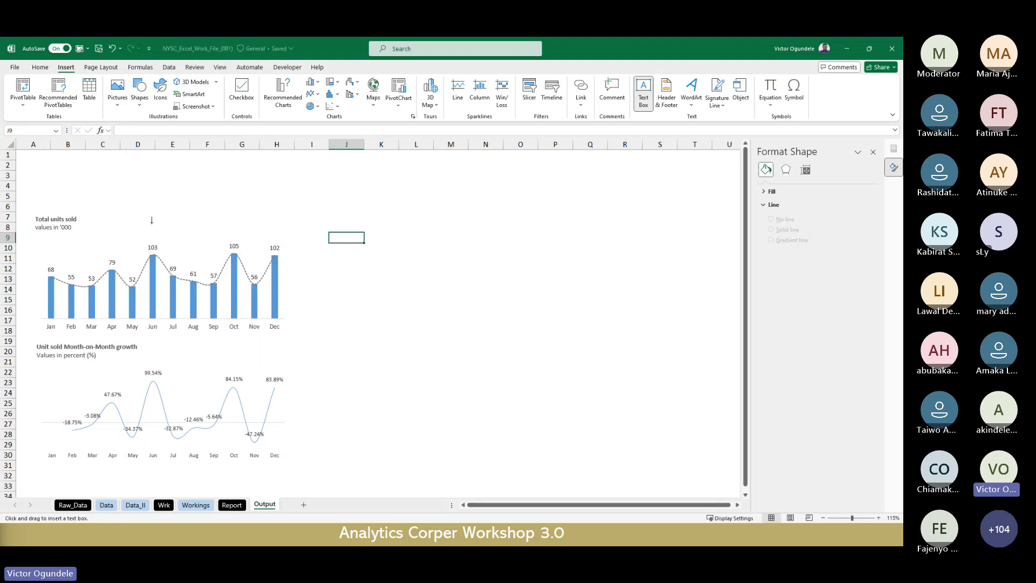
left_click_drag(325, 242, 569, 335)
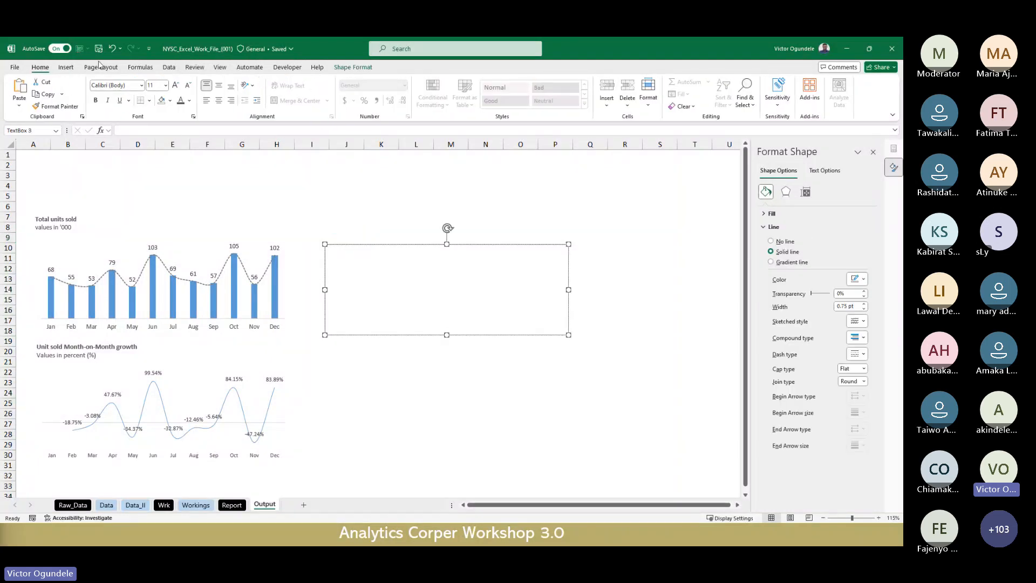
Set the text box's font size to 10.5, begin its text with "1." and move the box down to about rows 13 to 21.
left_click(187, 87)
type(".")
mouse_move(232, 389)
left_click_drag(391, 335, 382, 366)
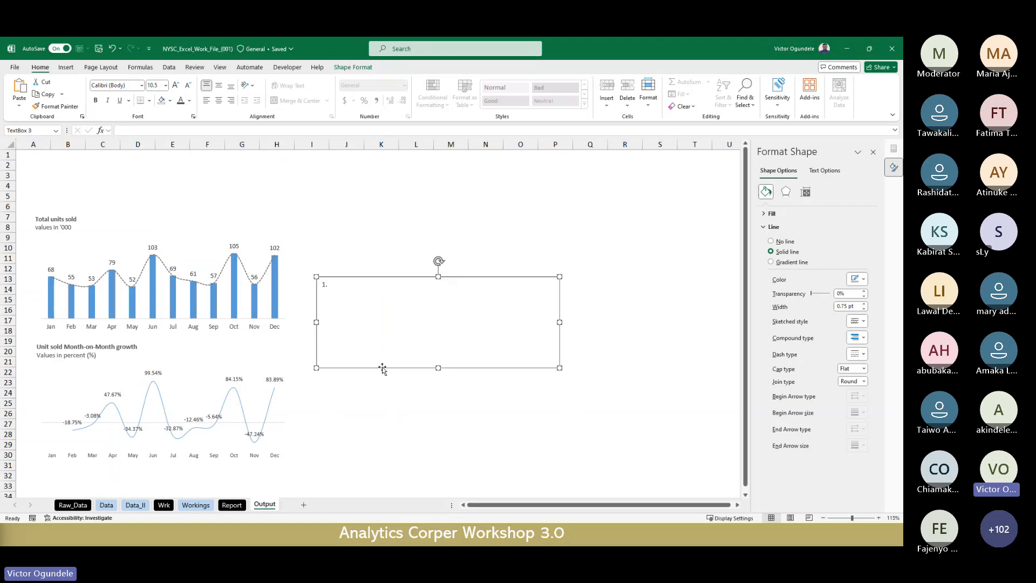
left_click(353, 284)
left_click(346, 449)
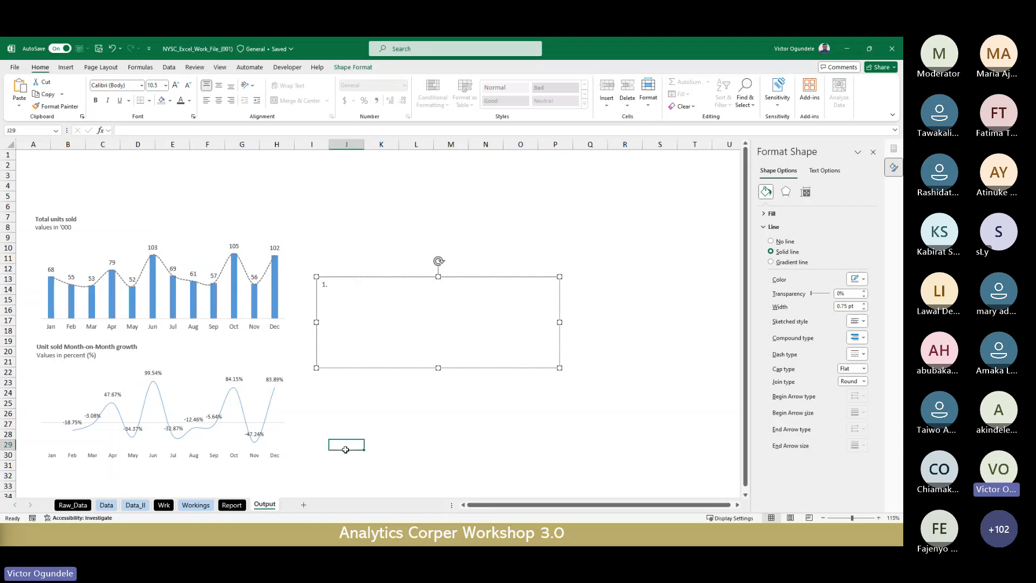
Check the average of the month-on-month growth values in G5:G16 on the Workings sheet.
left_click(195, 505)
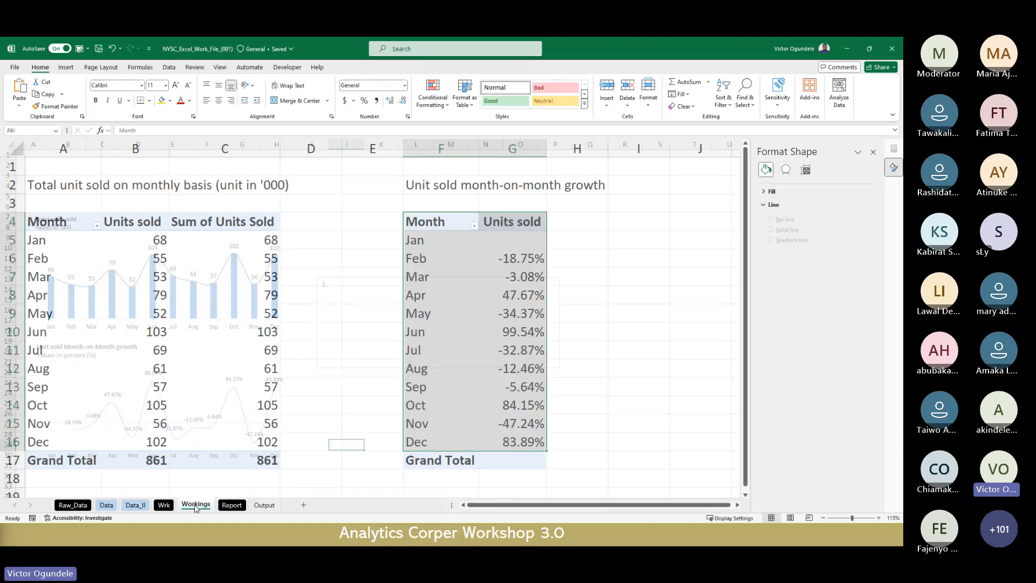
left_click(520, 260)
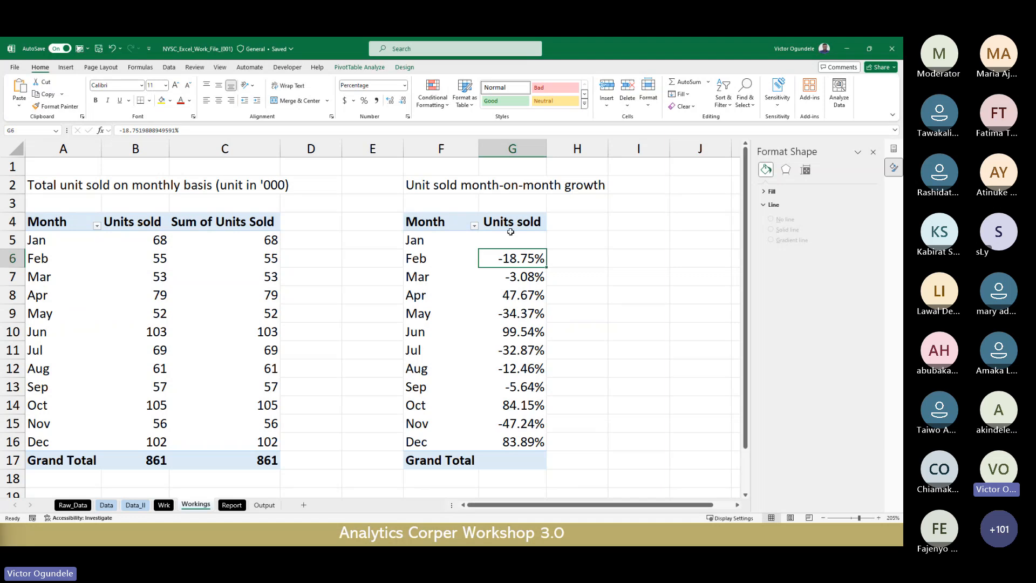
left_click_drag(512, 239, 515, 441)
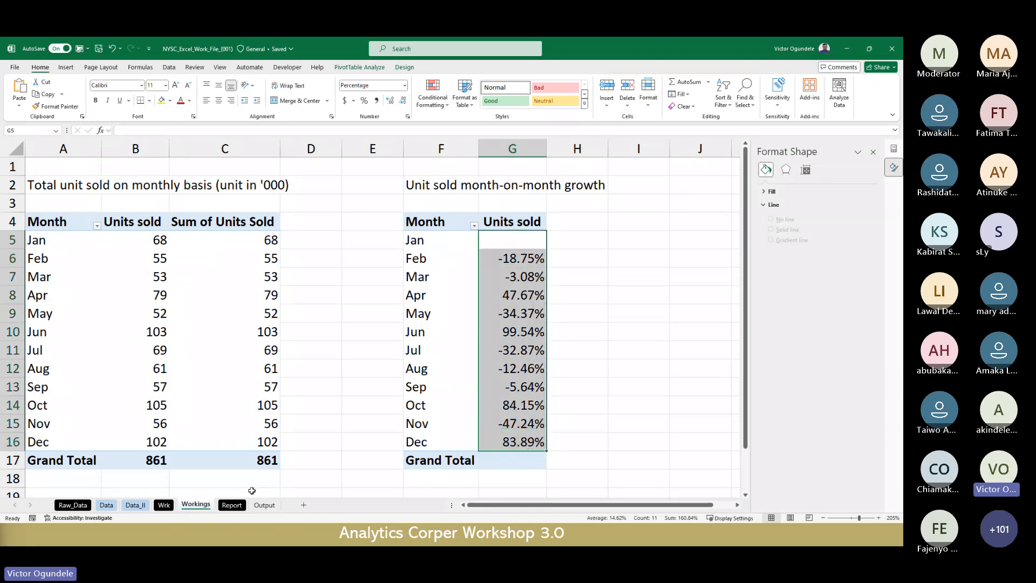
Return to the Output sheet and write "Average units sold Monthly" as point 1 in the text box.
left_click(264, 505)
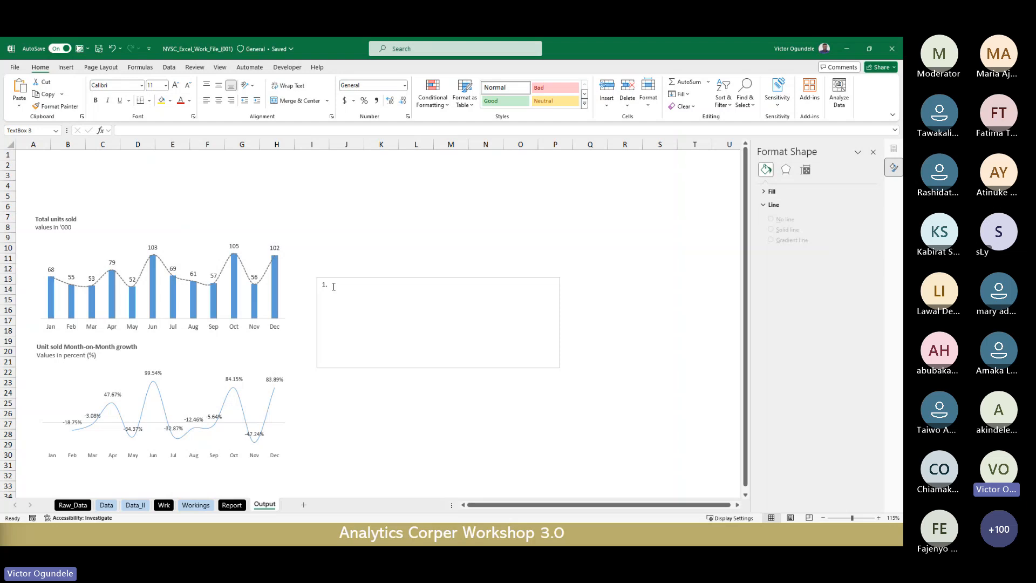
left_click(333, 286)
type("Aver")
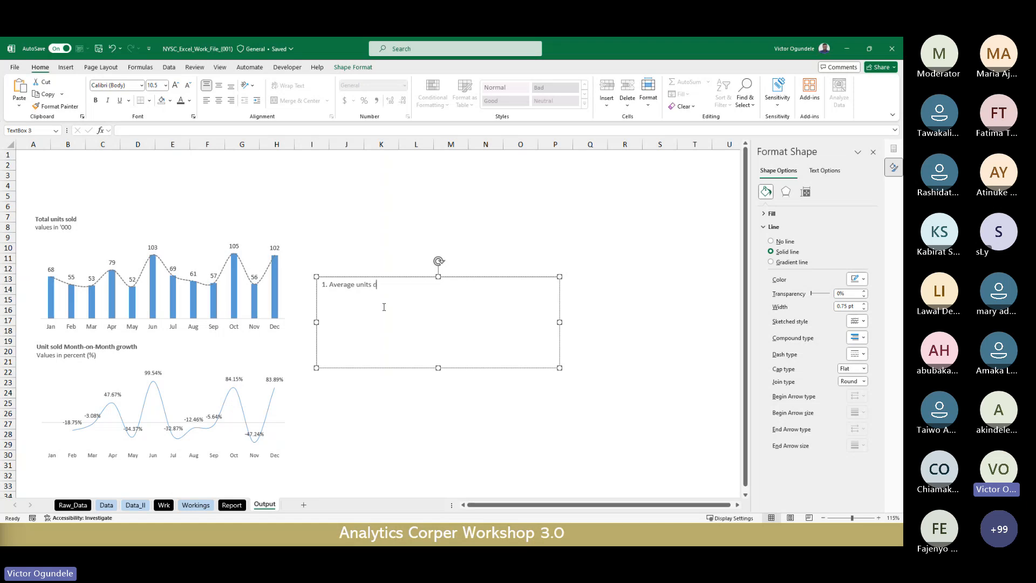
type("age units sol")
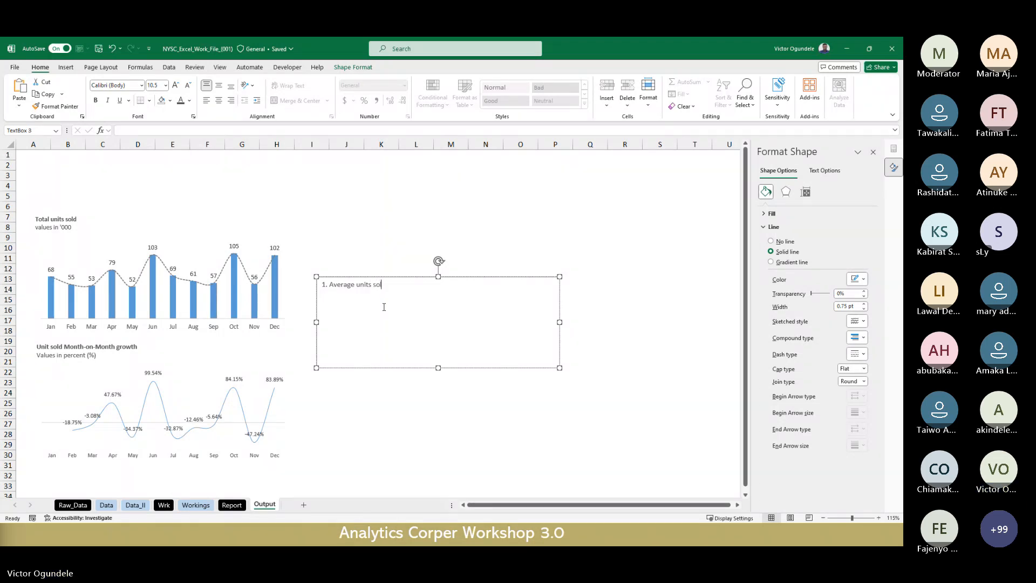
type("d")
type("Monthly")
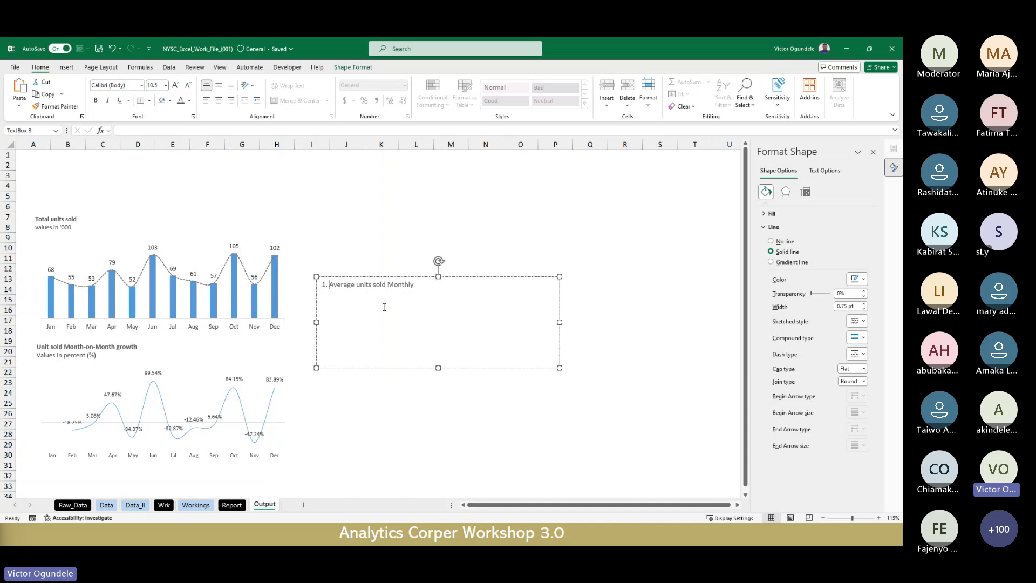
Reword point 1 in the text box to "Monthly average units sold of 16.62%".
type("Mon")
type("ly")
key("Delete")
type("a")
key("Right")
key("Right")
key("Right")
key("Right")
key("Right")
key("Right")
key("Right")
key("Right")
key("Right")
key("Right")
key("Right")
key("Right")
key("Right")
key("Right")
key("Right")
key("Right")
key("Right")
key("shift+End")
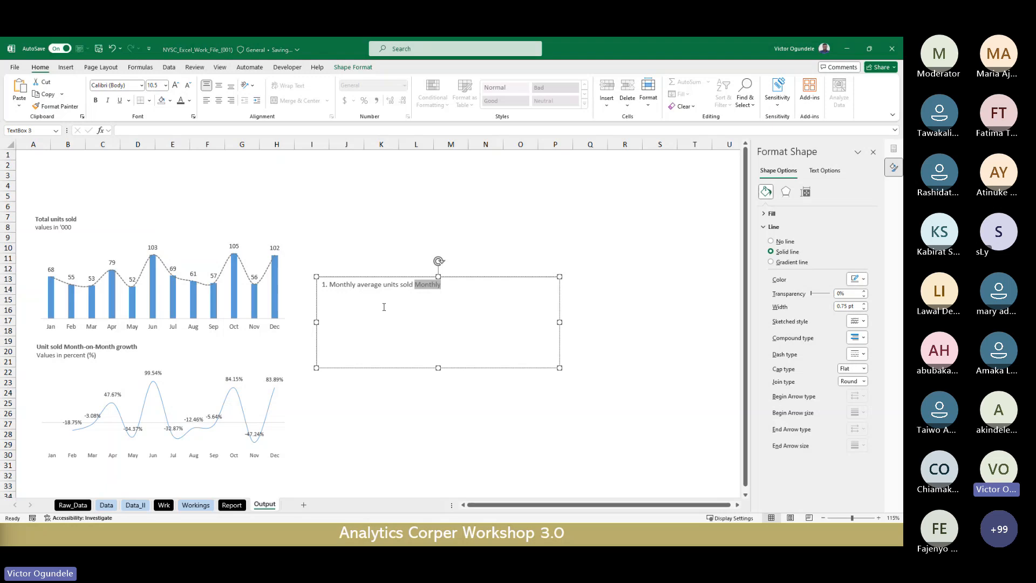
type("of 1")
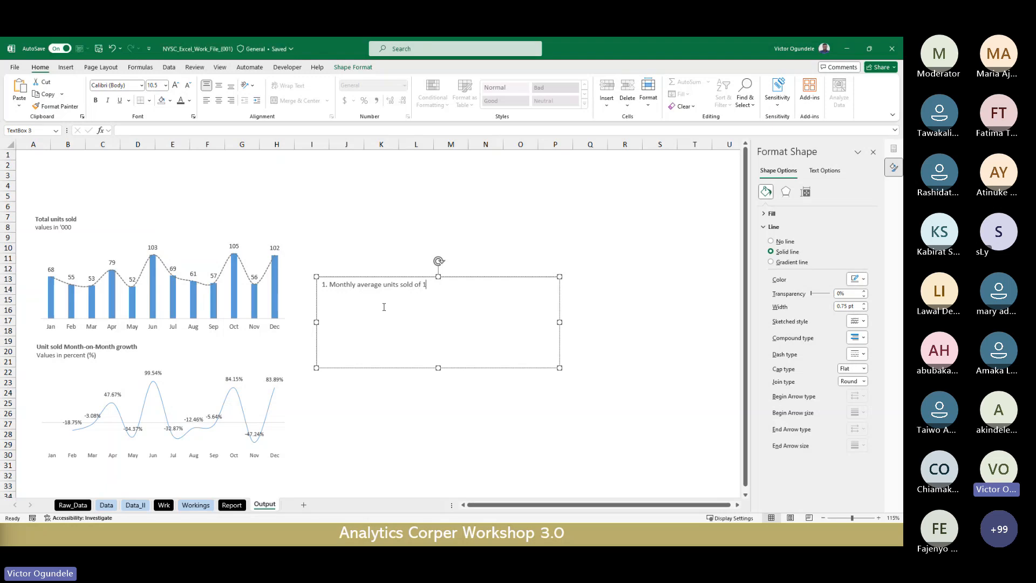
type("6.62")
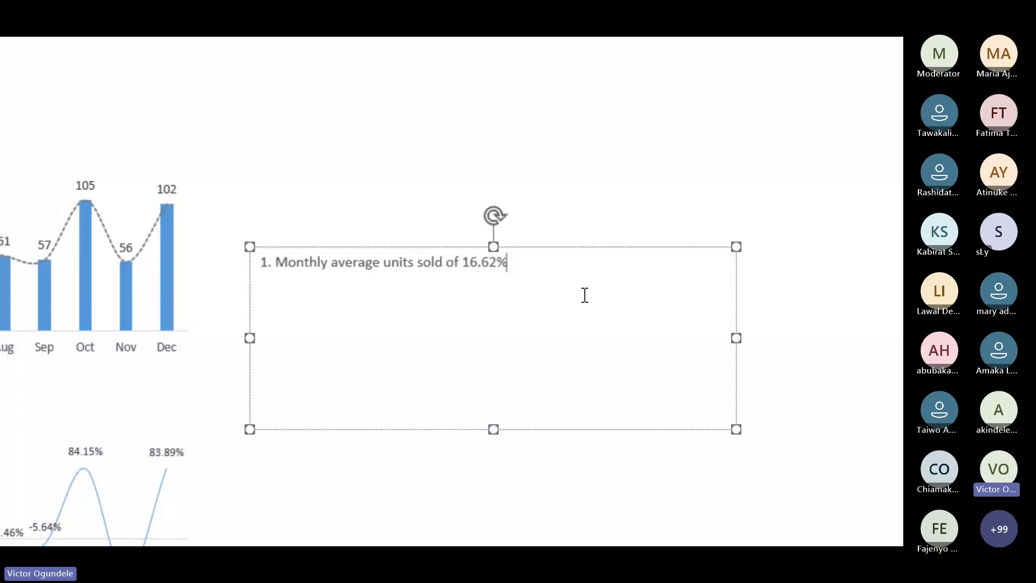
Correct the percentage in point 1 of the text box to 14.62%.
key("Left")
key("Left")
key("Left")
key("Left")
key("shift+Left")
type("4")
key("Right")
key("Right")
key("Right")
key("Right")
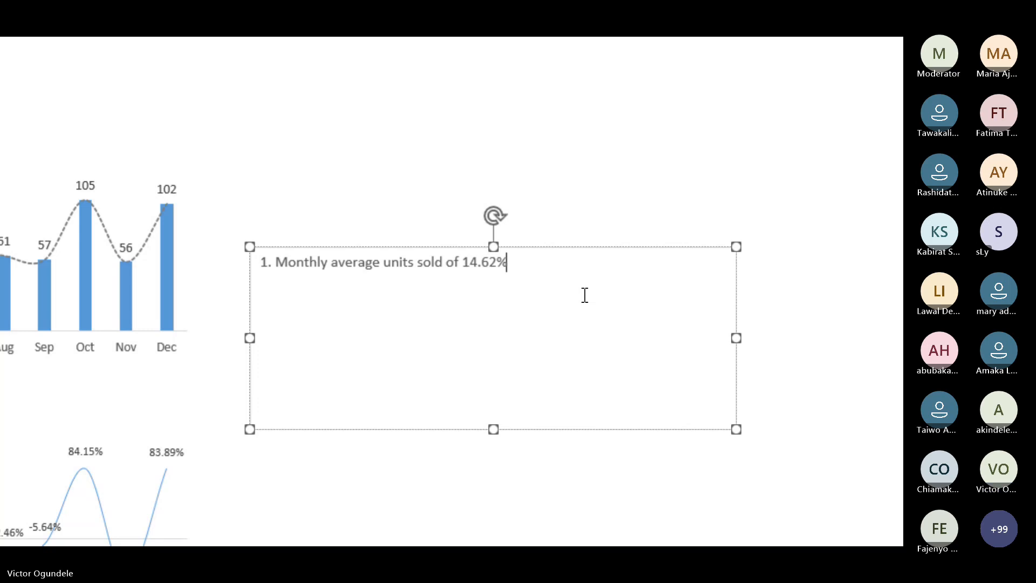
Extend point 1 in the text box with ", this is lower than previous monthly average of last year by xx".
type(",")
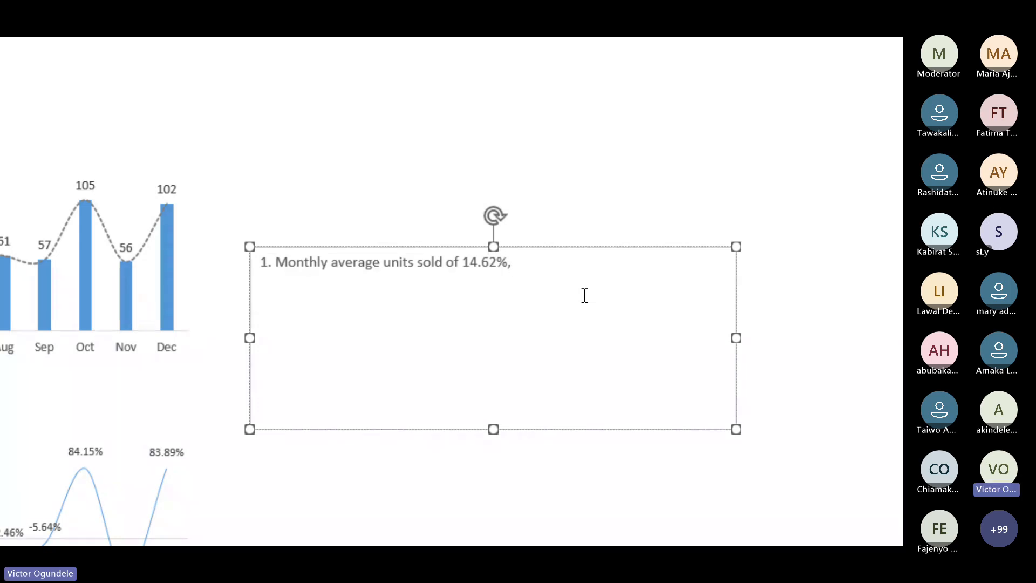
type(" rho")
key("BackSpace")
key("BackSpace")
key("BackSpace")
type("this is lower")
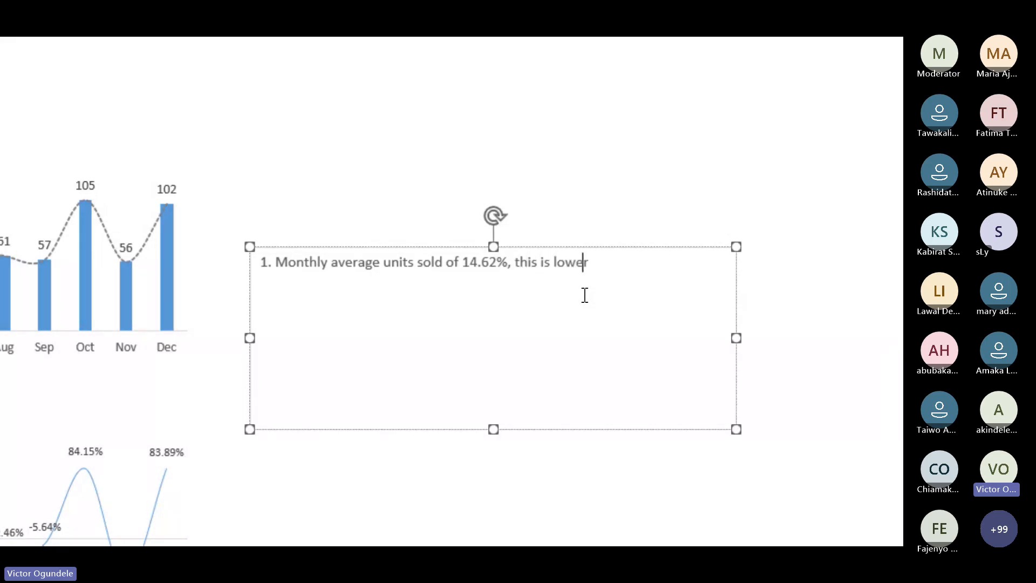
type(" than previous")
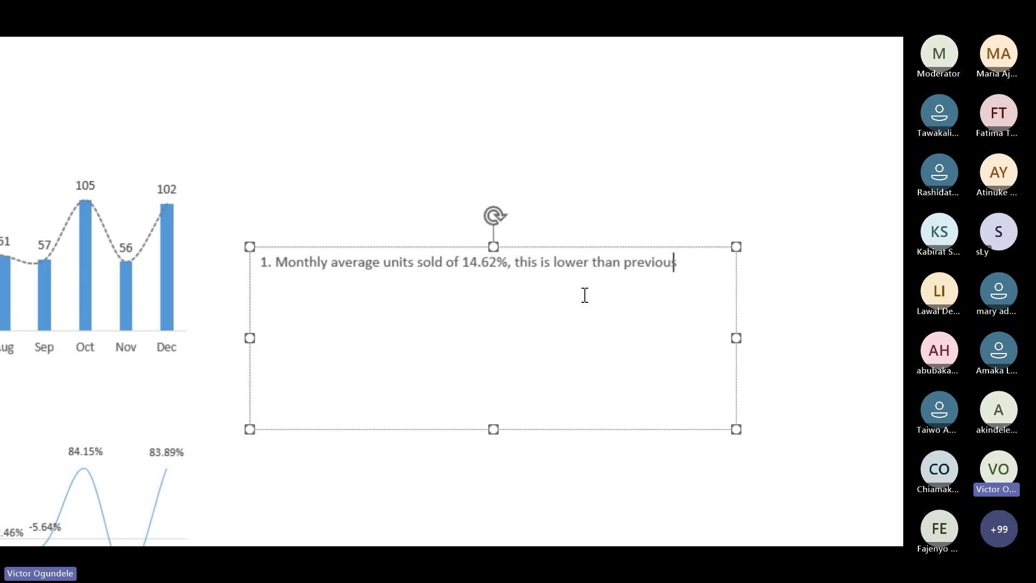
type(" monthly average of ")
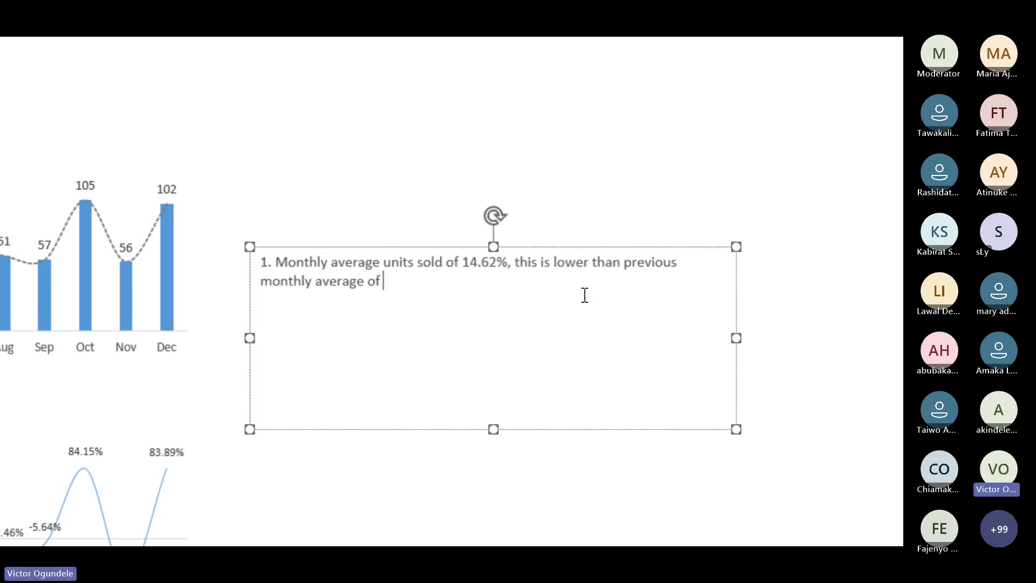
type("last year by xx")
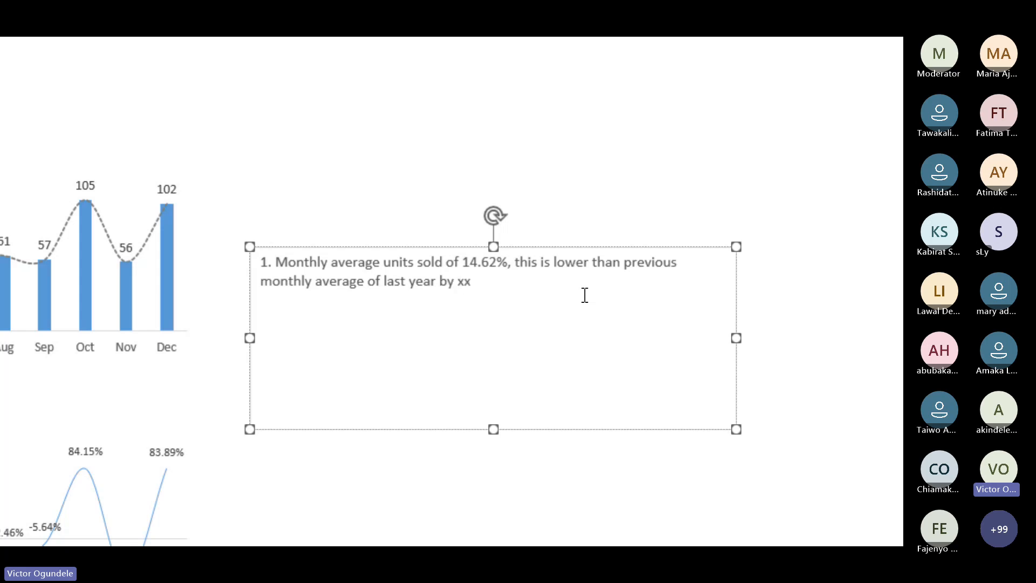
Finish point 1 with "%, and lower than the expected budget monthly growth rate of 20%" and start point 2 on a new line.
type("%, and lower tha")
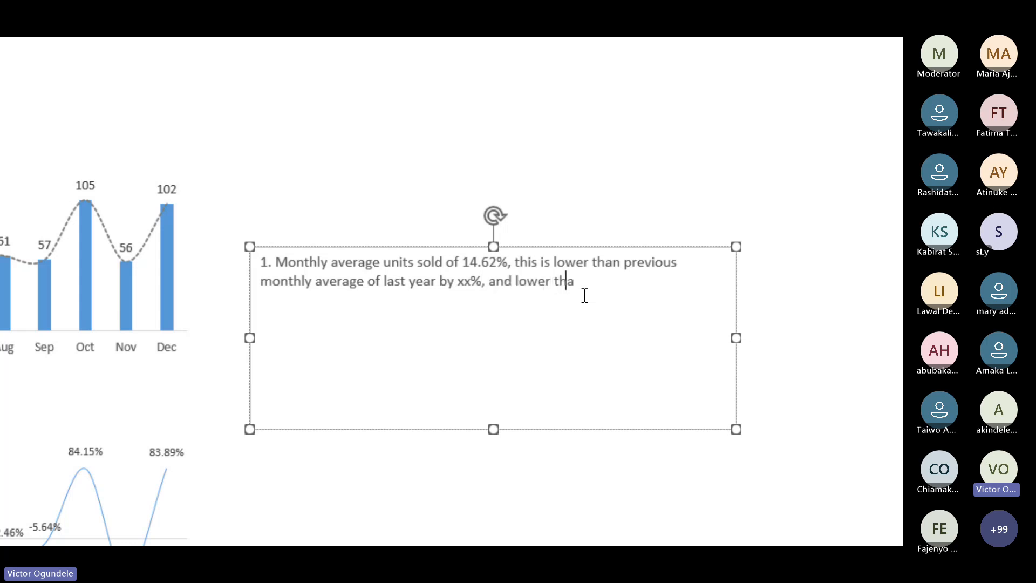
type("n the expected ")
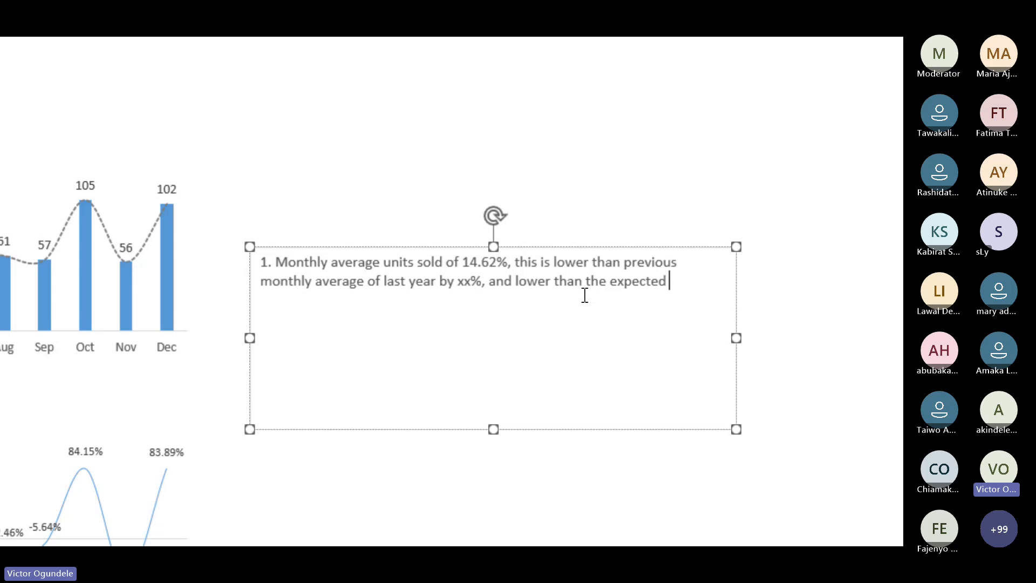
type("fore")
key("BackSpace")
key("BackSpace")
key("BackSpace")
key("BackSpace")
type("buge")
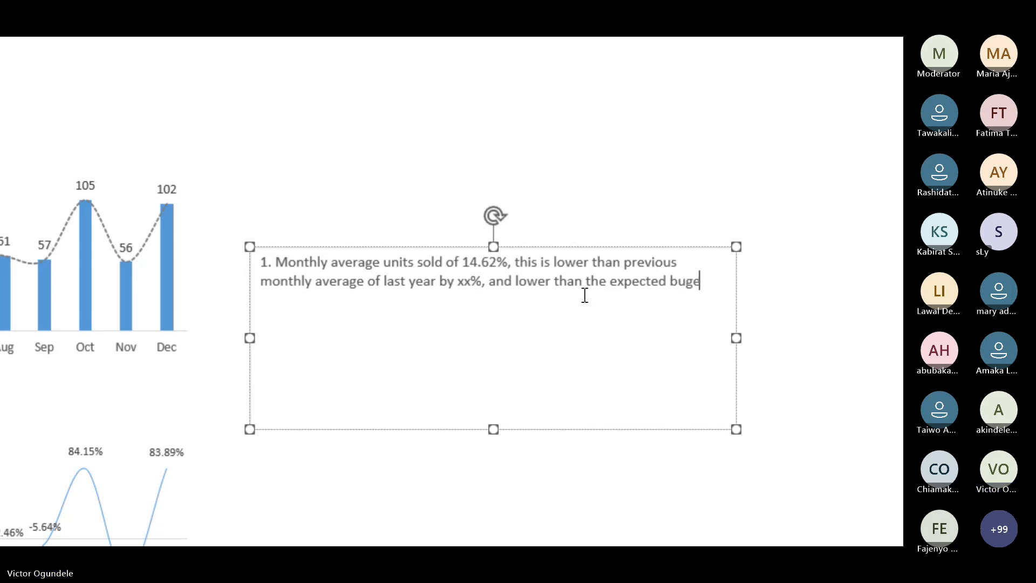
key("BackSpace")
key("BackSpace")
type("dg")
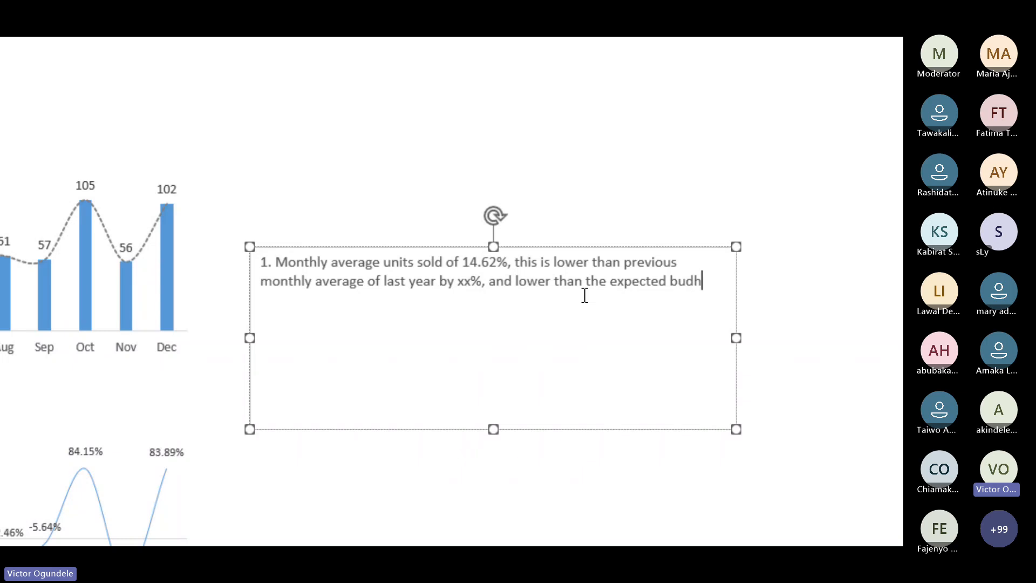
type("et monthly go")
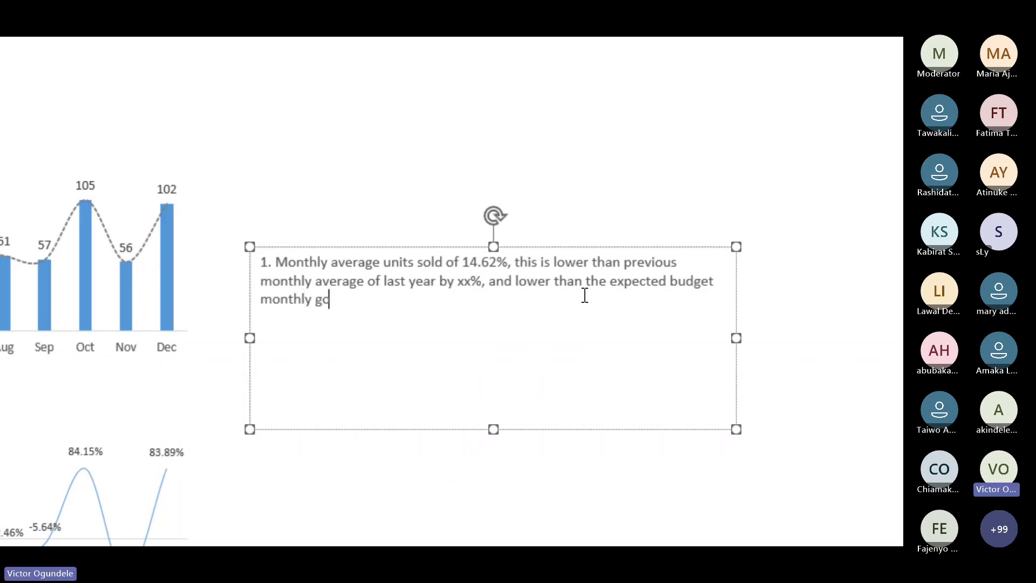
type("rw")
key("BackSpace")
key("BackSpace")
key("BackSpace")
type("row")
key("BackSpace")
type("th rta")
key("BackSpace")
key("BackSpace")
key("BackSpace")
type("a")
key("BackSpace")
type("rate of")
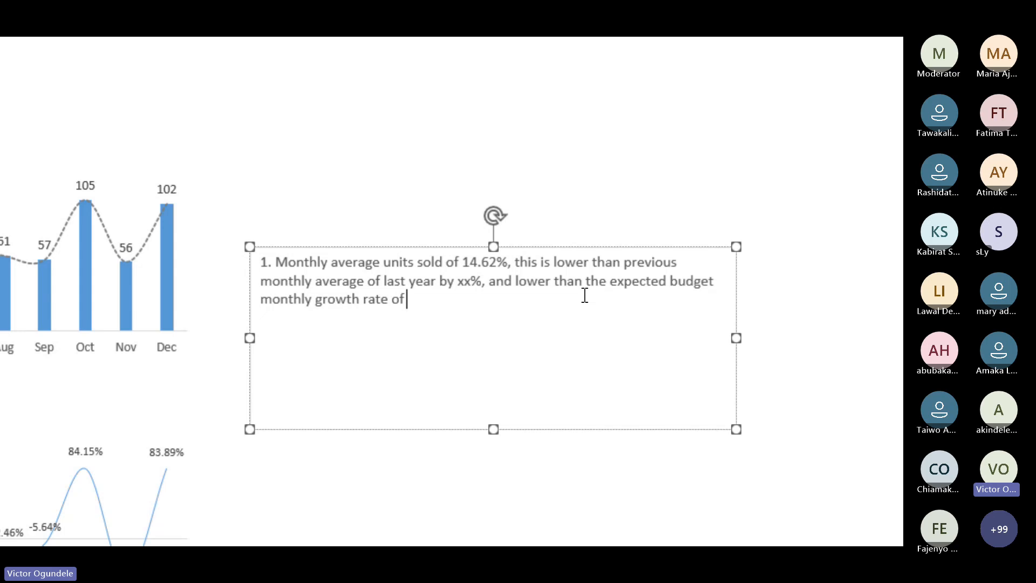
type("20%")
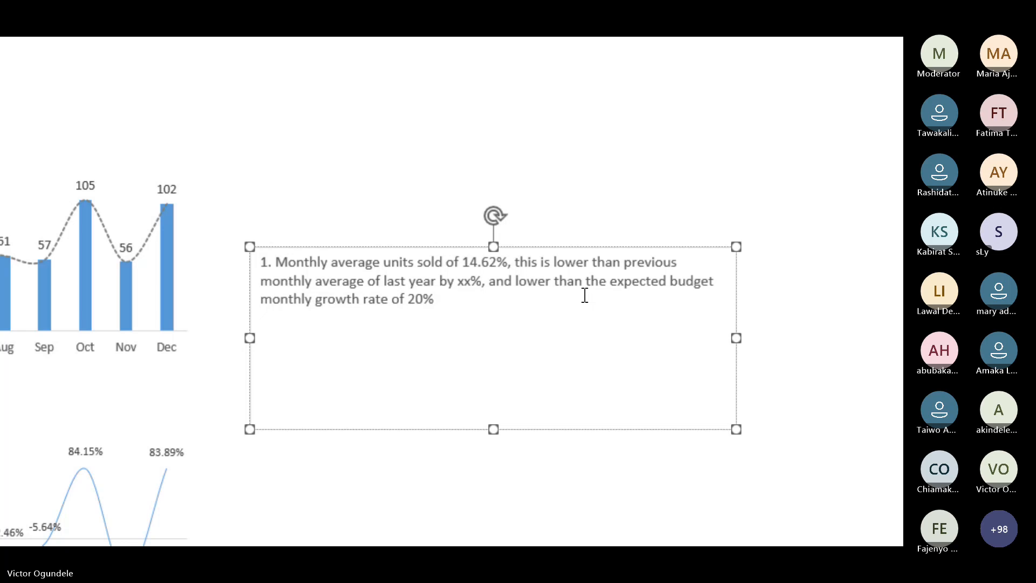
key("Return")
type("2.")
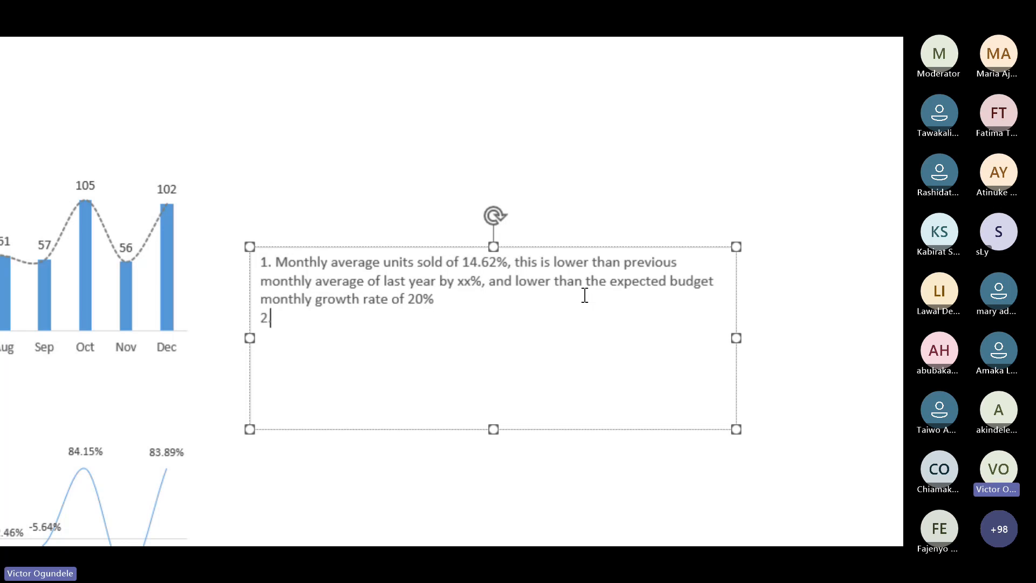
Check the average month-on-month growth from Jul to Dec in G11:G16 on the Workings sheet.
scroll(111, 375, "down", 2)
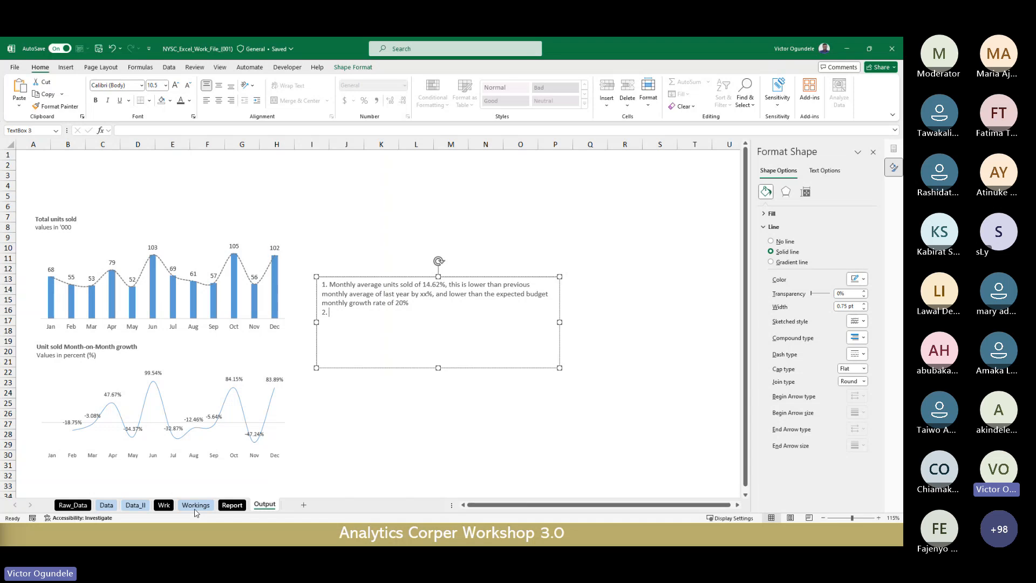
left_click(196, 504)
left_click(516, 367)
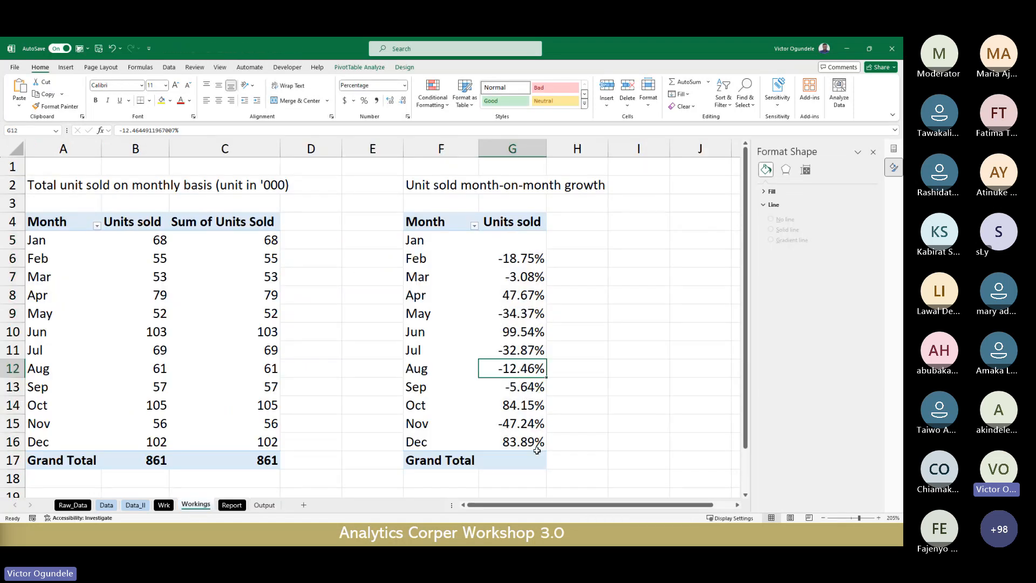
left_click(513, 334)
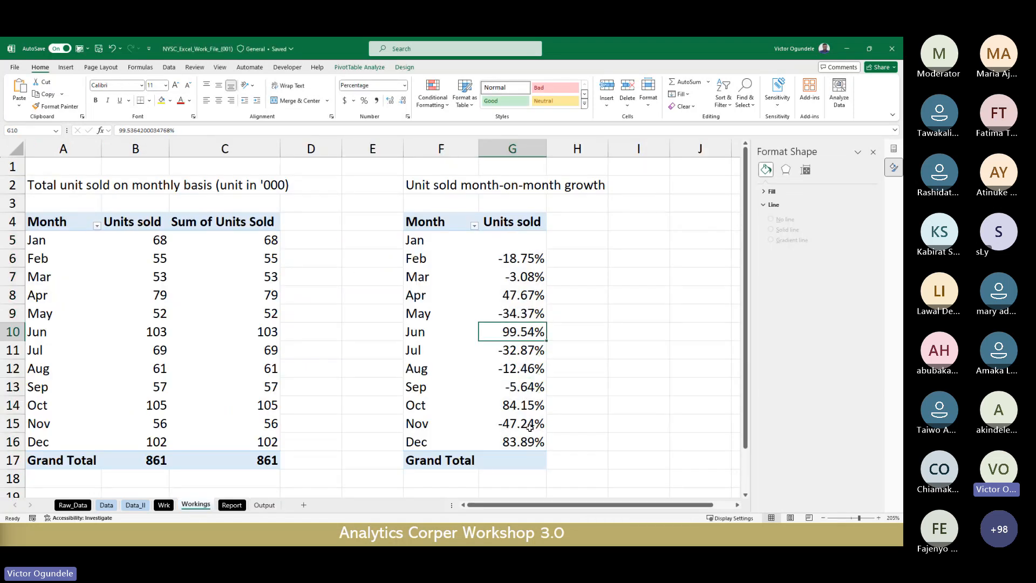
left_click(524, 443, "shift")
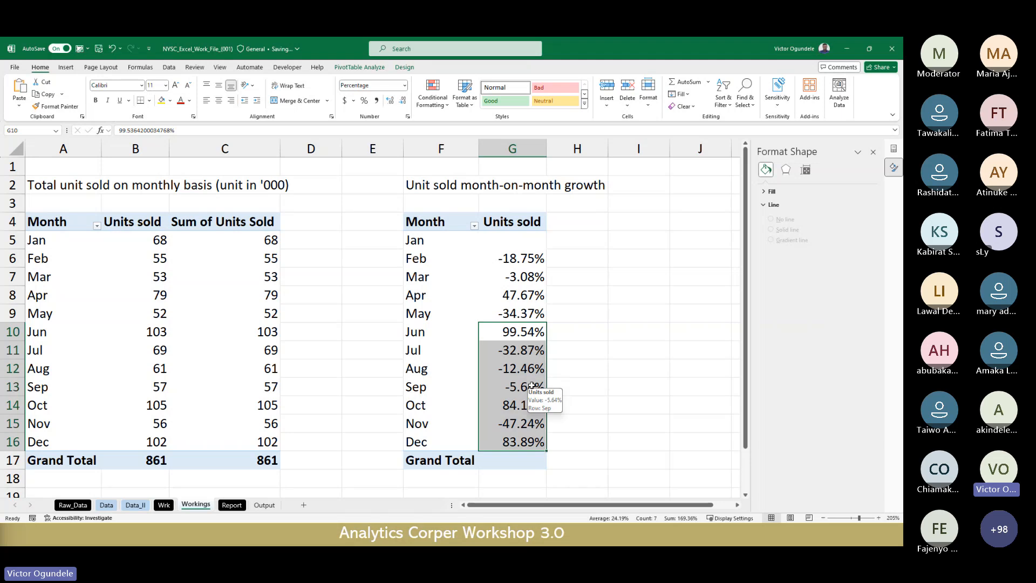
key("Down")
key("shift+Down")
key("shift+Down")
key("shift+Down")
key("shift+Down")
key("shift+Down")
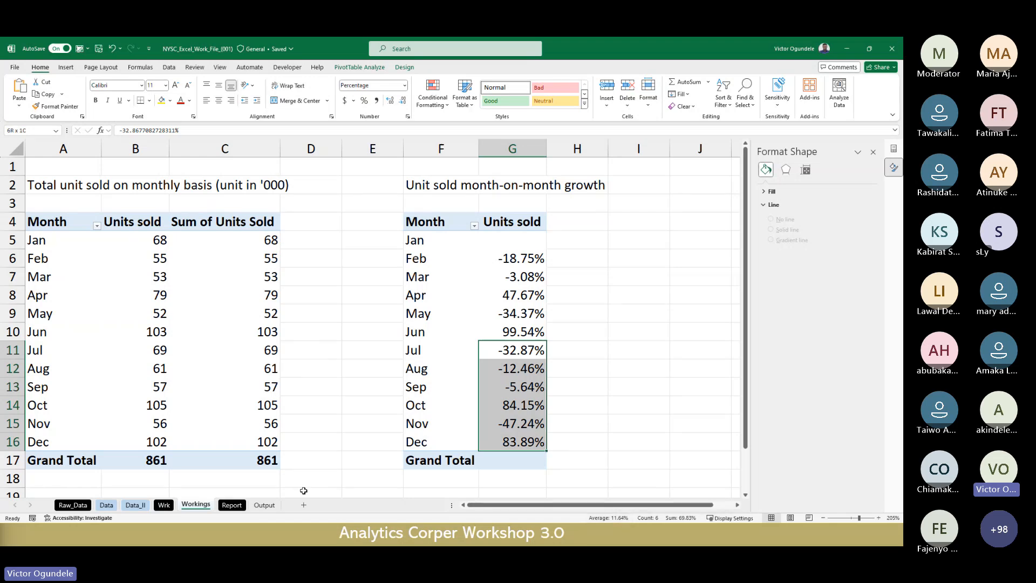
Return to the Output sheet and write "The last 6-month accounted for 11.64%, this was mainly driven by" as point 2 in the text box.
left_click(265, 505)
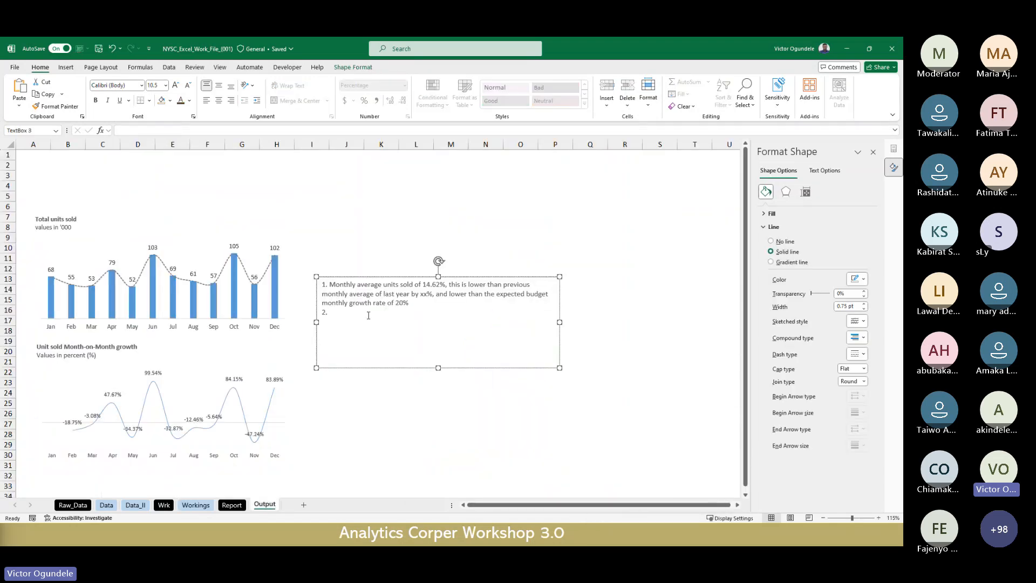
type("The last 6-")
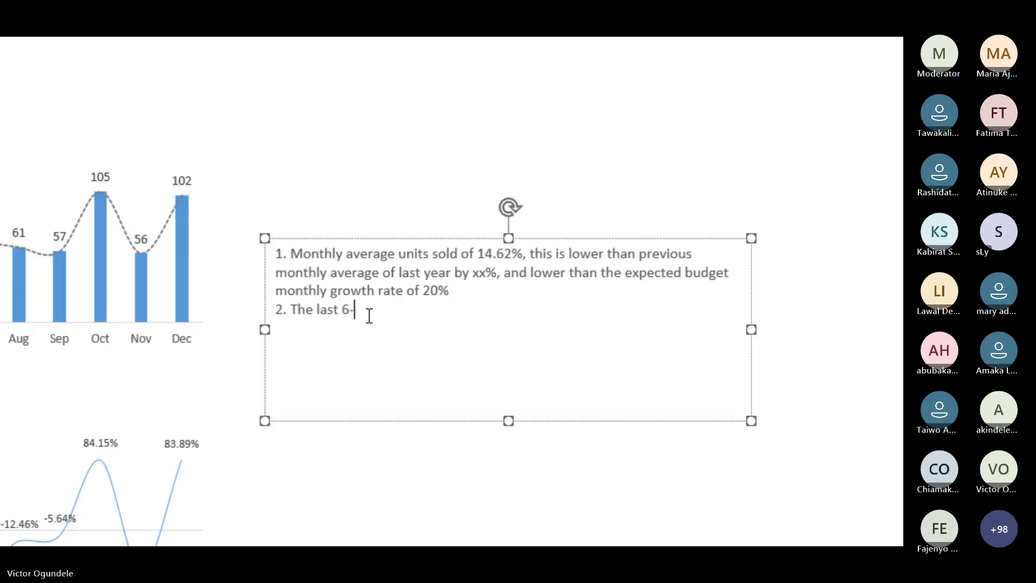
type("month accounted for 11")
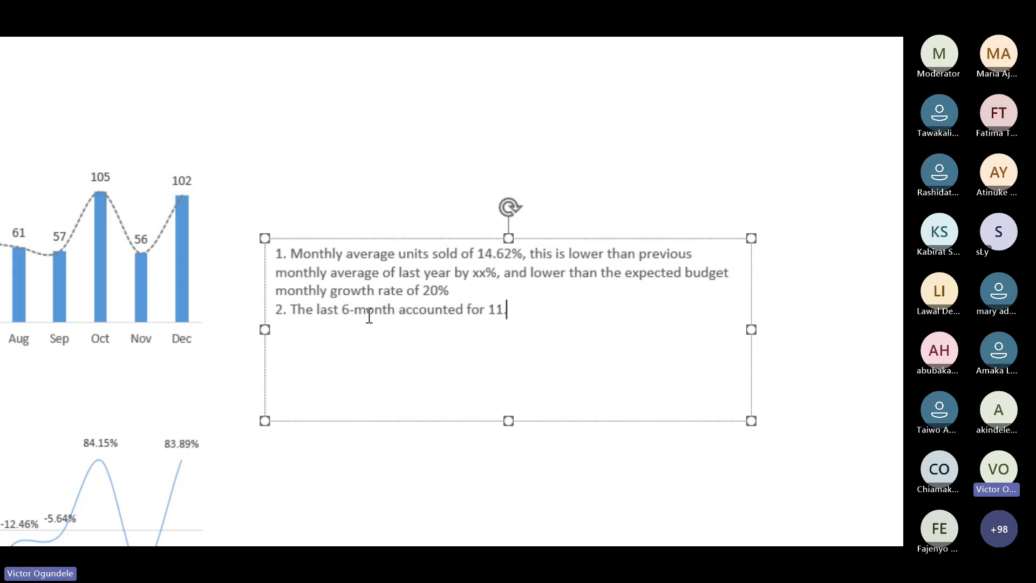
type(".64%, this w")
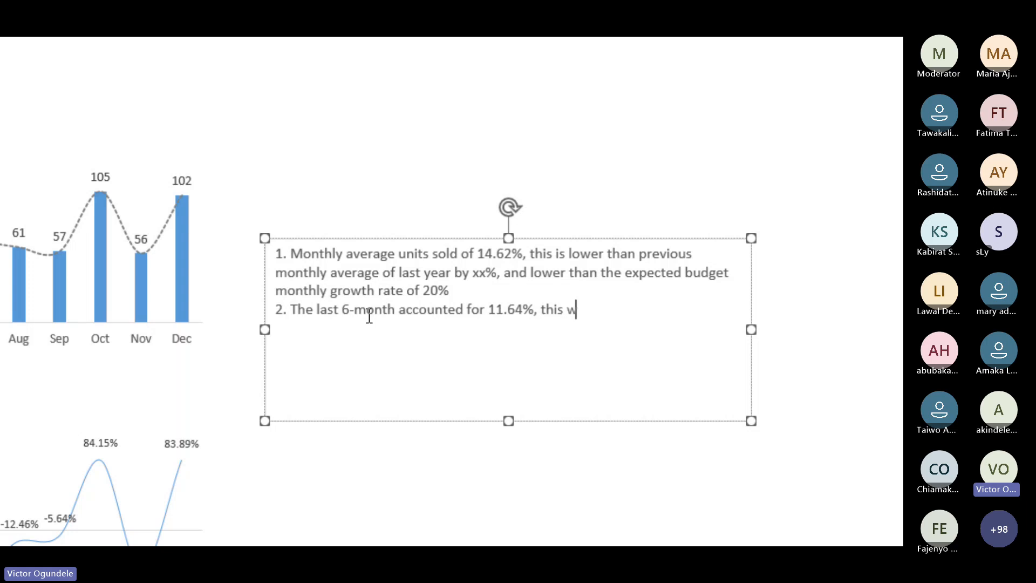
type("as mainly driven by")
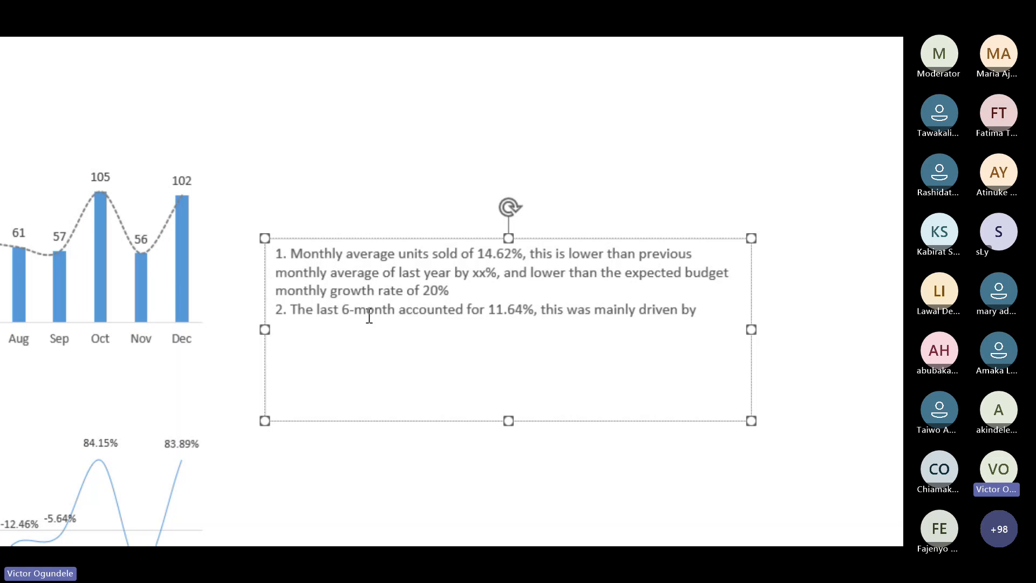
Complete point 2 in the text box with "Management decision to add to the marketing team".
type("Management de")
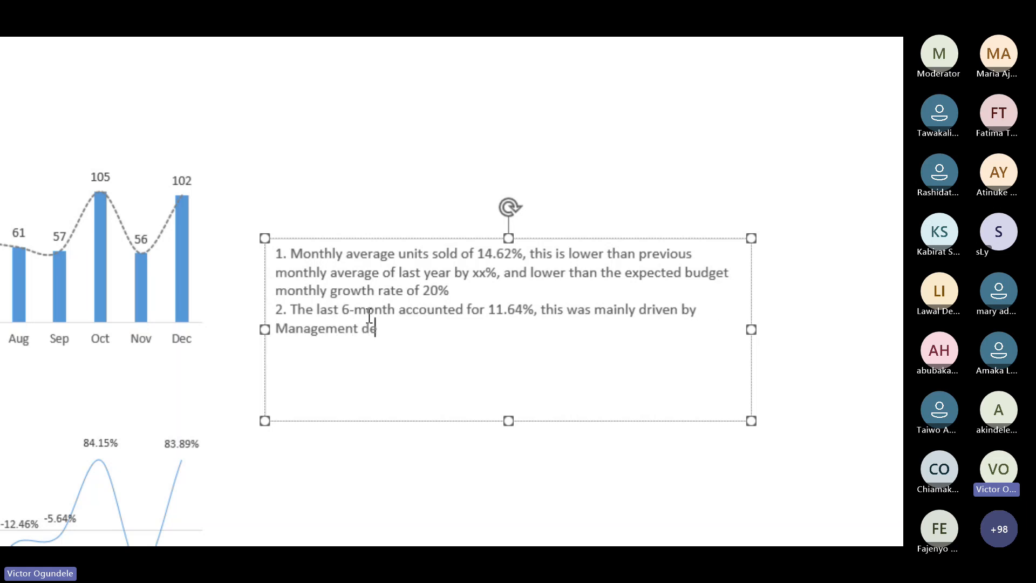
type("s")
type("cision to h")
key("BackSpace")
type("add to the m")
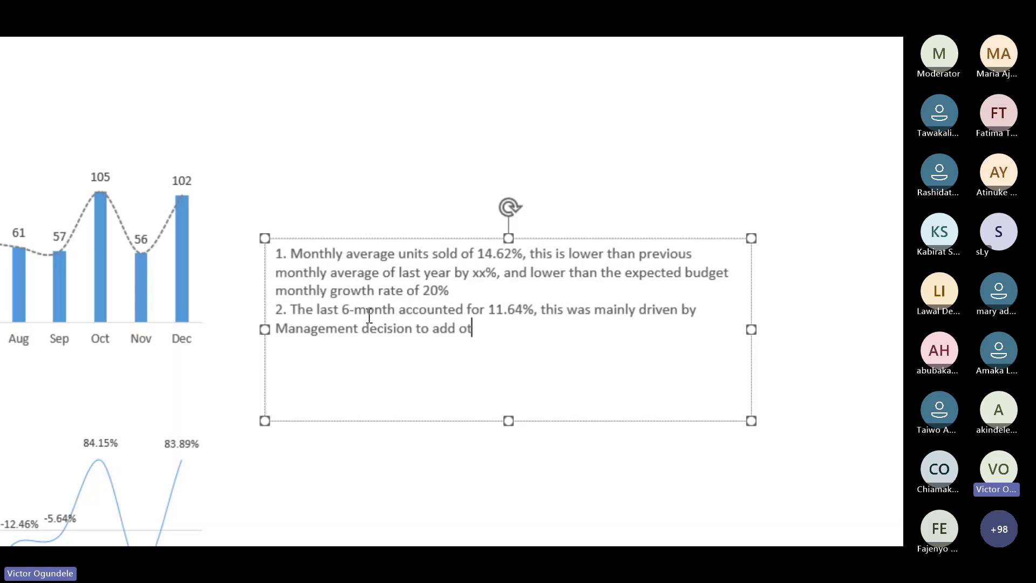
type("arketing")
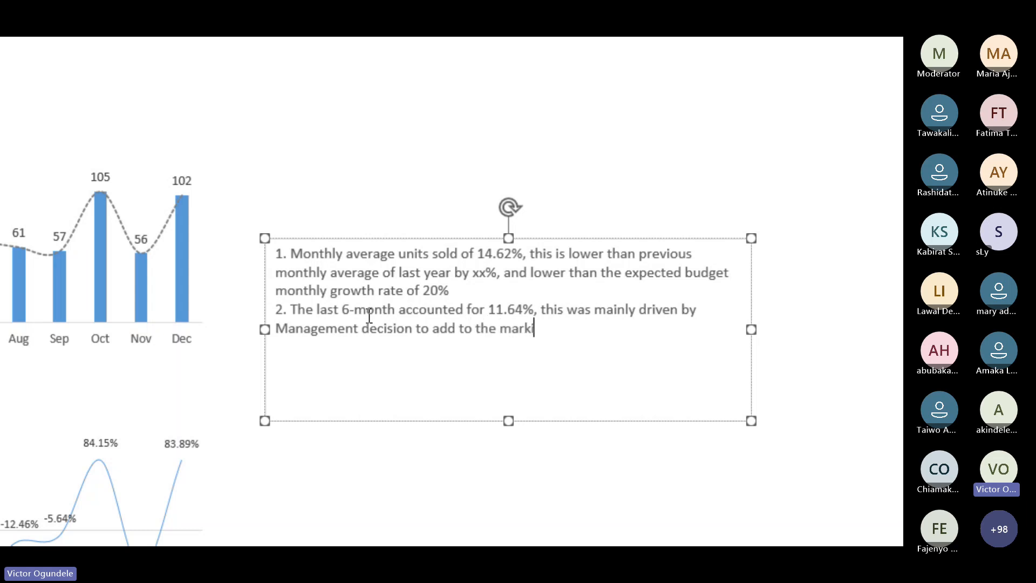
type(" team")
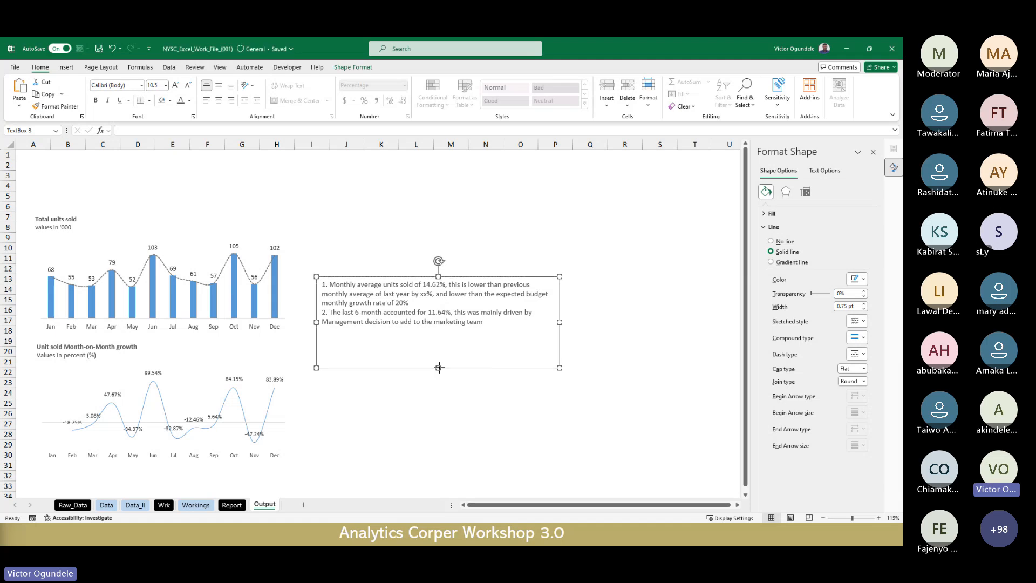
Shorten the insights text box to 1.17" high and remove its fill and outline.
left_click_drag(438, 367, 437, 338)
left_click(353, 67)
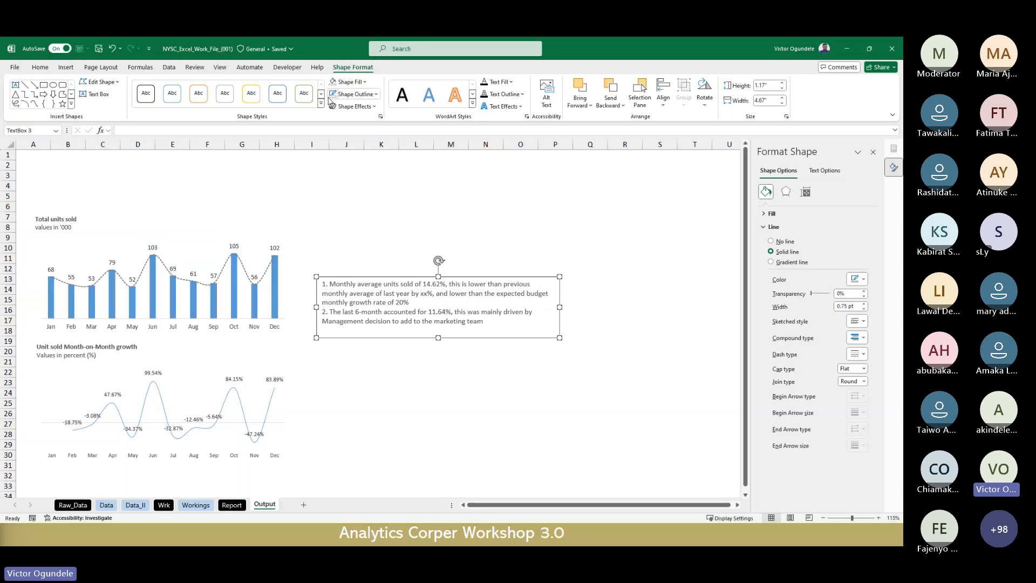
left_click(349, 81)
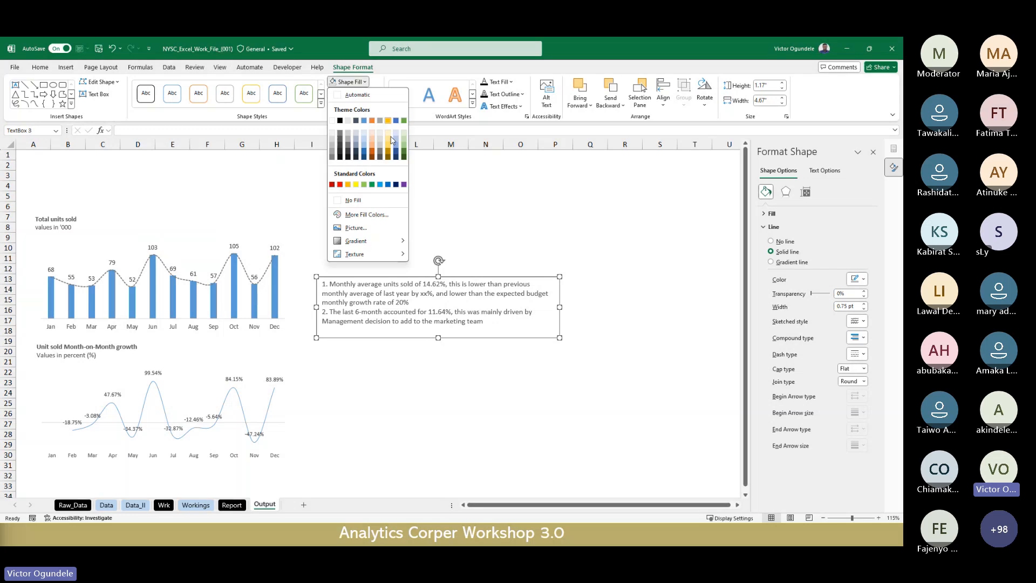
left_click(348, 200)
left_click(352, 93)
left_click(354, 212)
left_click(354, 214)
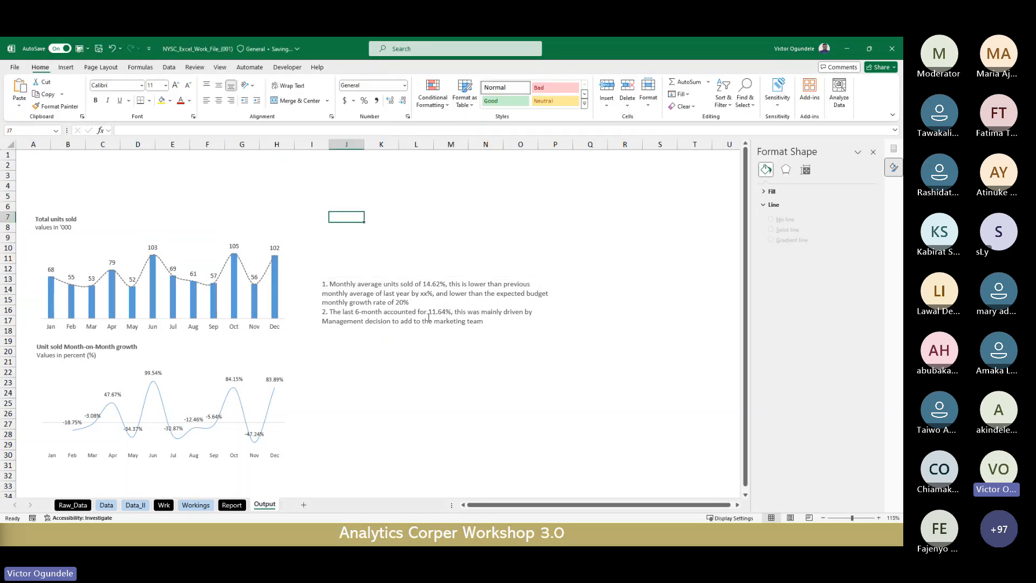
left_click(486, 322)
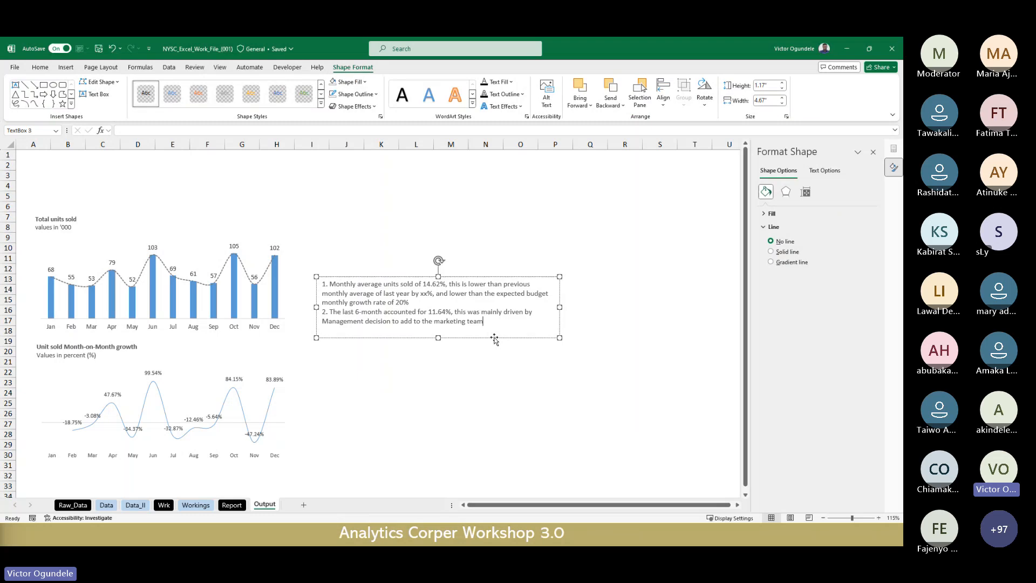
left_click(494, 338)
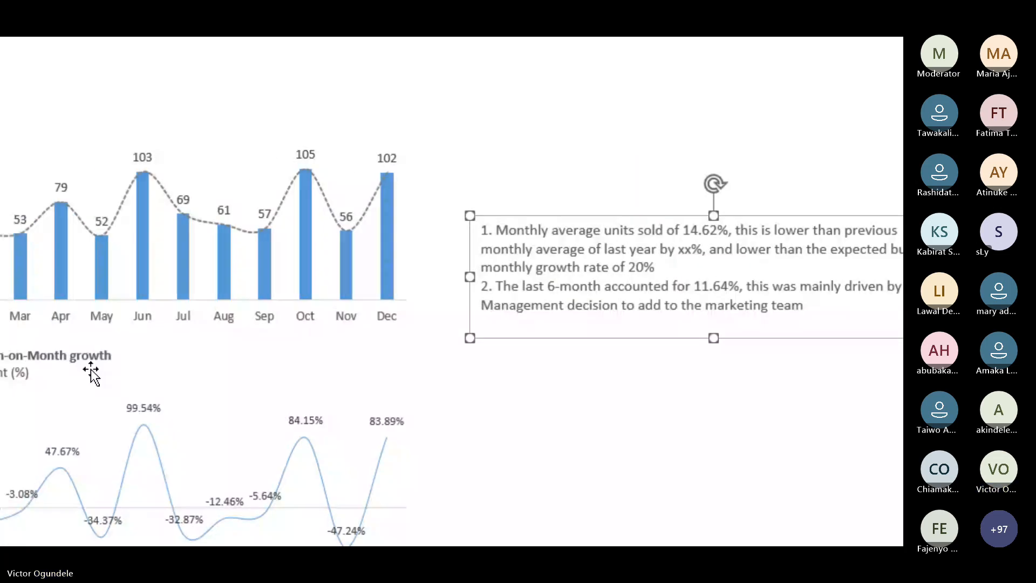
left_click(622, 221)
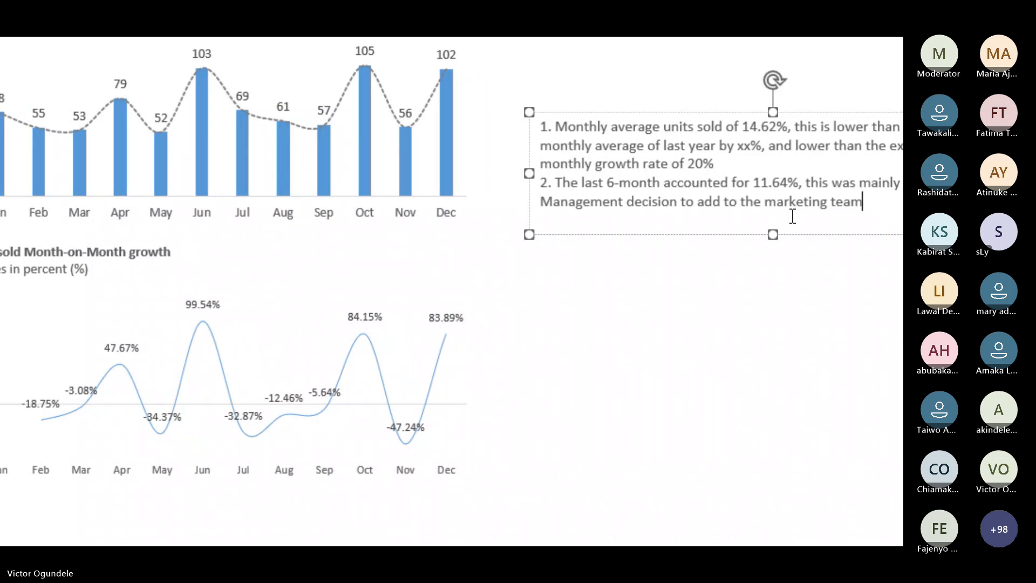
key("Left")
key("Left")
key("Left")
key("Left")
key("Left")
key("Left")
key("Left")
key("Left")
key("Left")
key("Left")
key("Left")
key("Return")
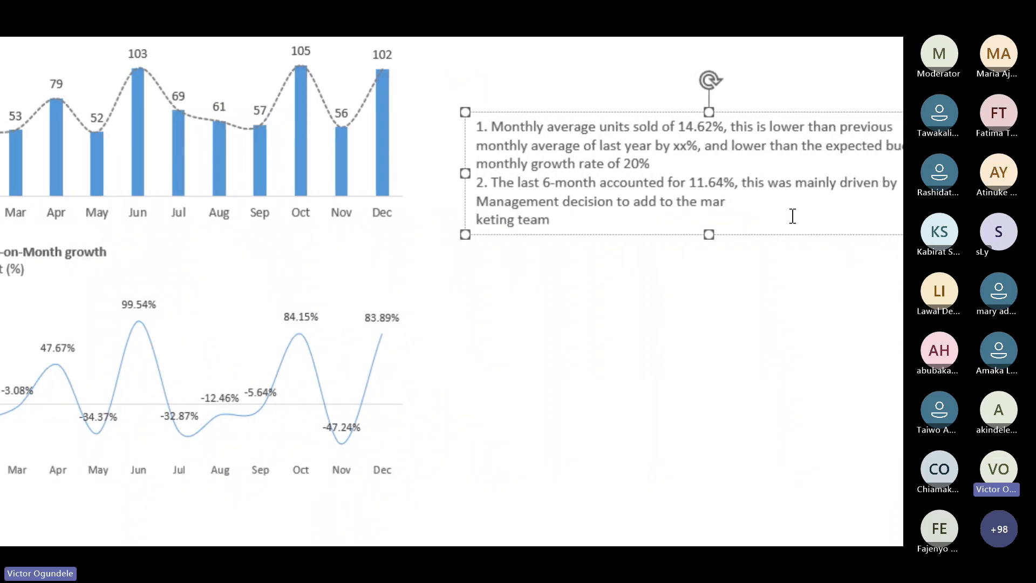
key("BackSpace")
key("Right")
key("Right")
key("Right")
key("Right")
key("Right")
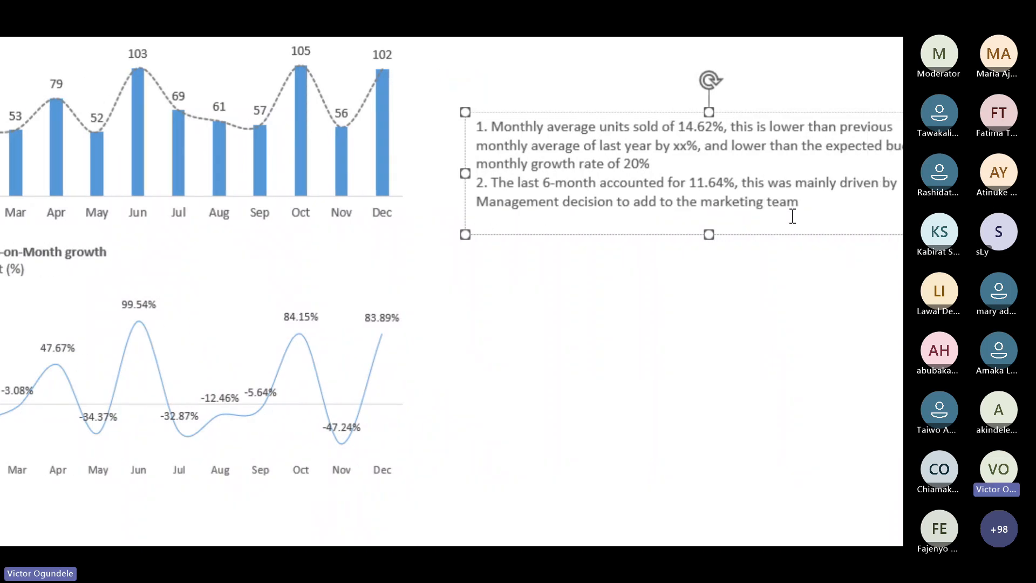
Start point 3 in the insights text box with "It is observed that majority of the unit".
key("Return")
type("3.")
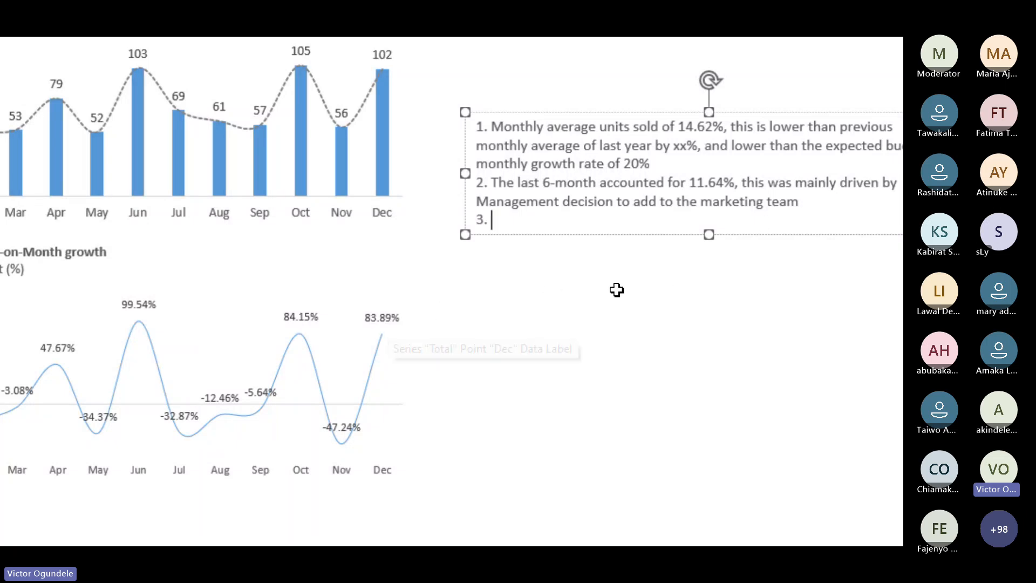
left_click(666, 291)
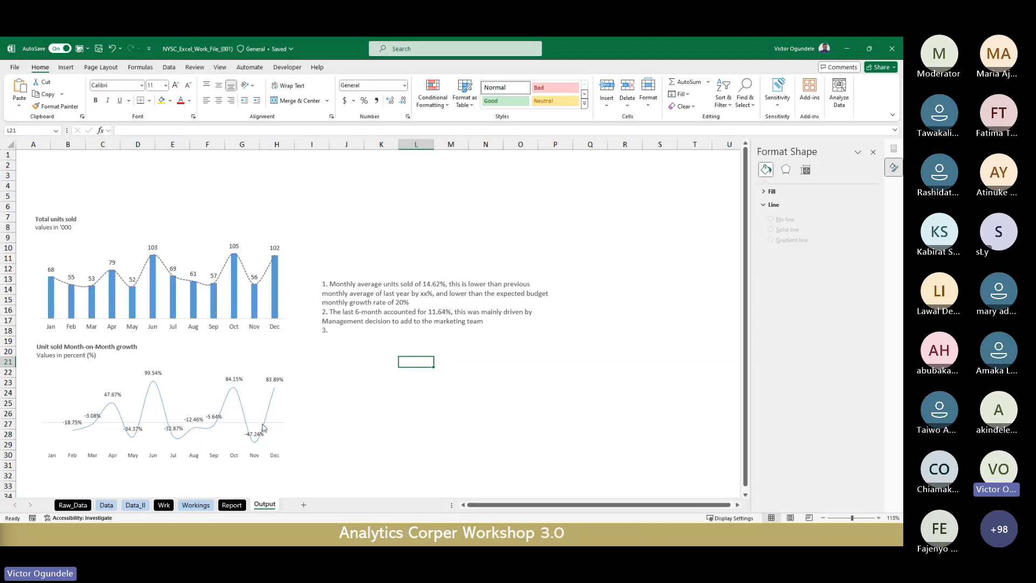
scroll(264, 428, "down", 3)
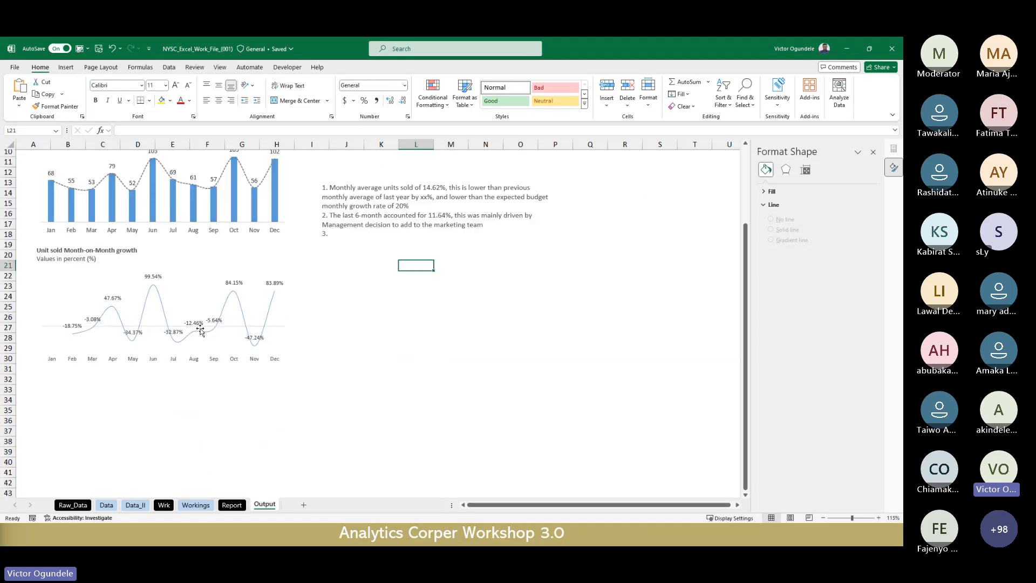
scroll(200, 330, "up", 4)
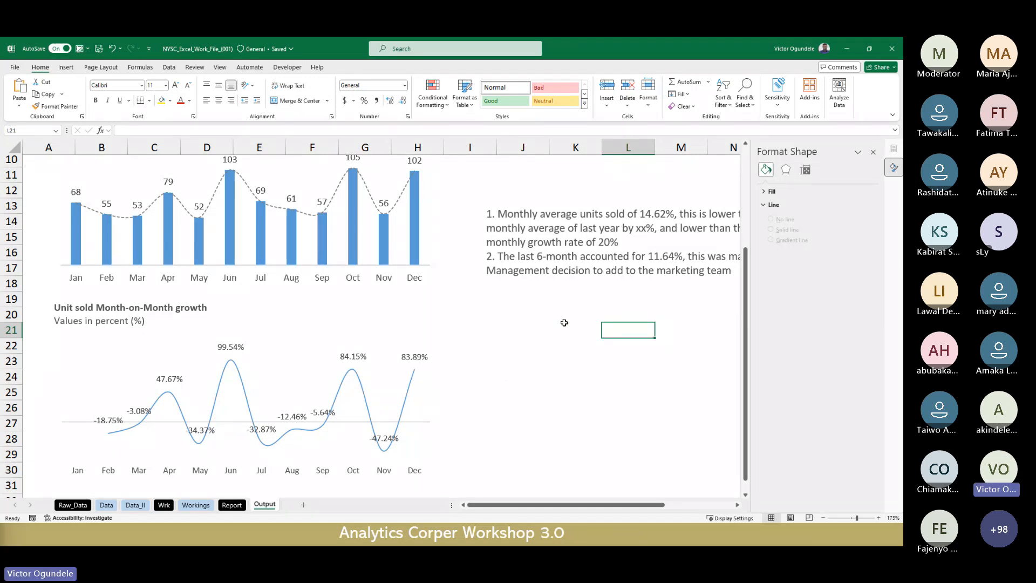
scroll(515, 264, "right", 2)
scroll(514, 264, "up", 1)
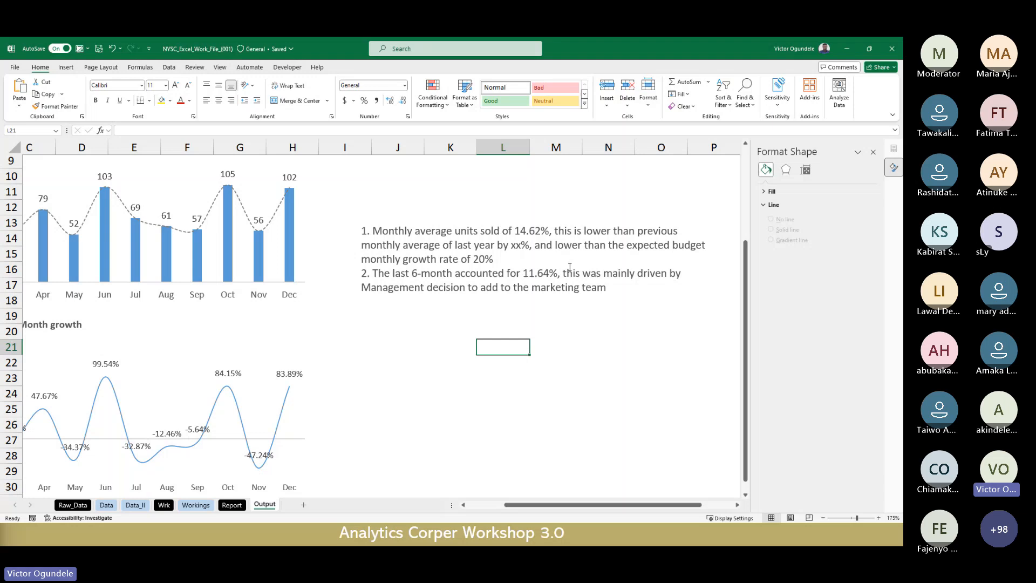
left_click(622, 289)
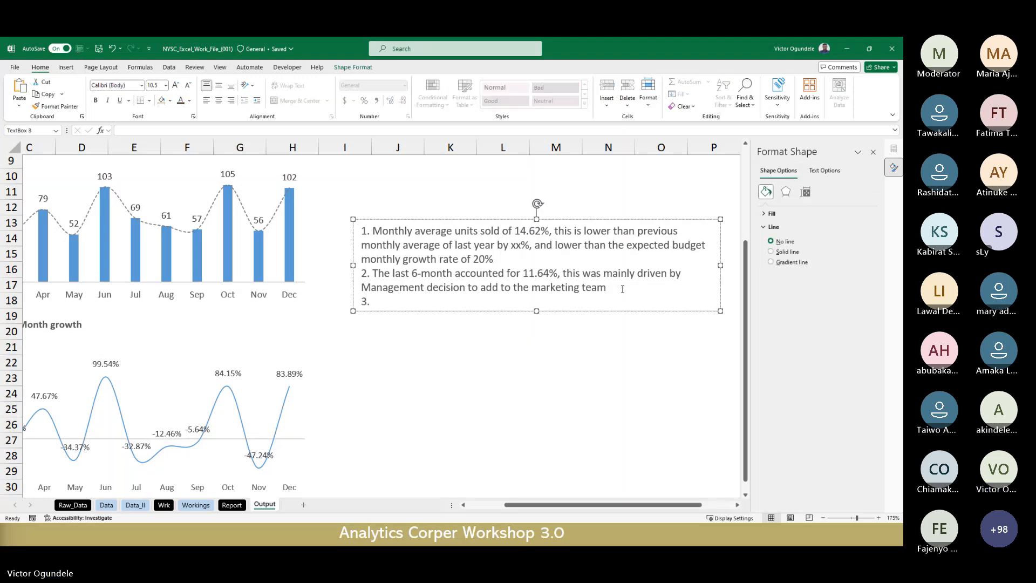
type("It is observed")
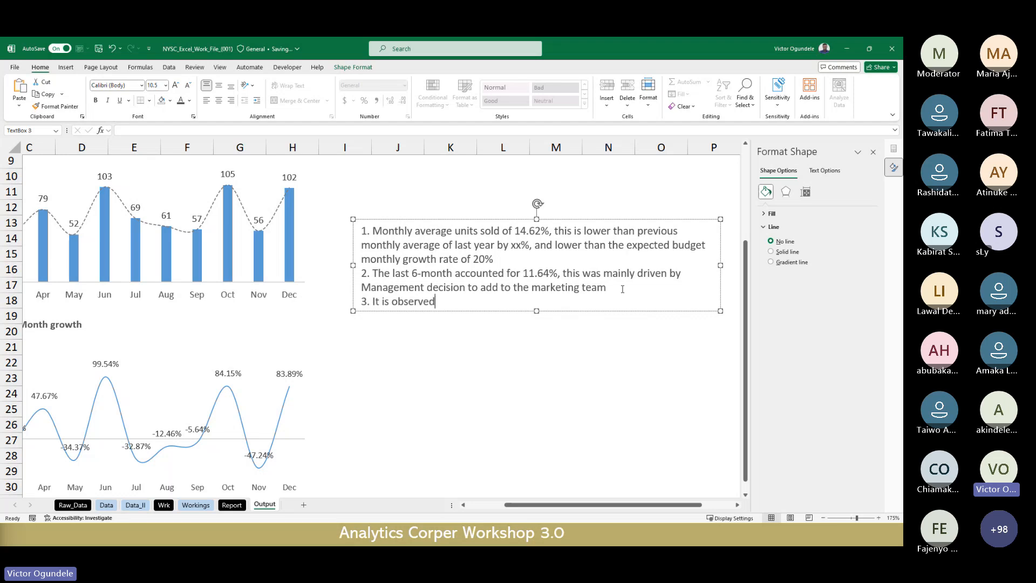
type(" that majority")
type("of the unit")
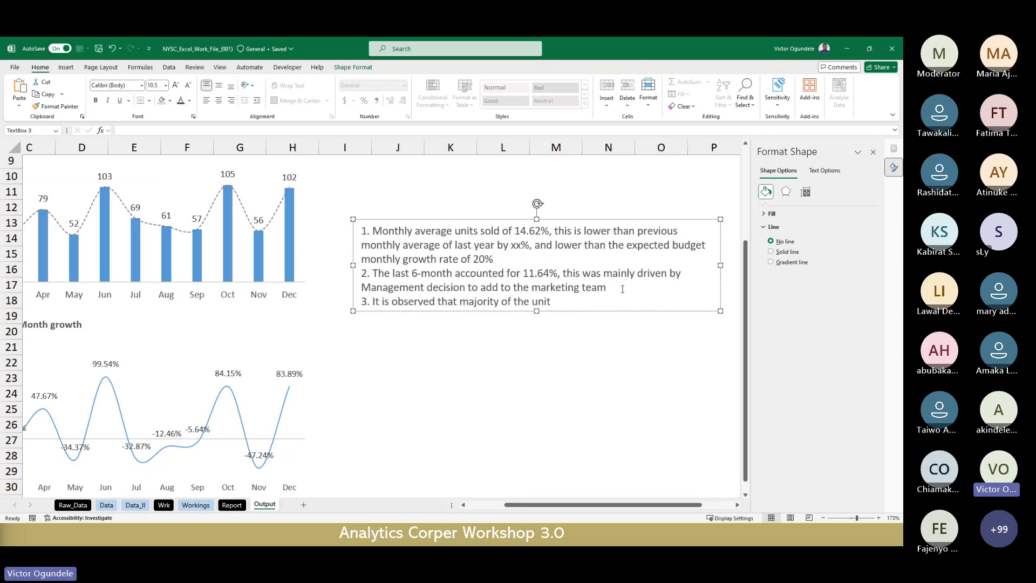
Continue point 3 so it reads "majority of the units sold were in June, october, and December".
type("s sold wer")
key("BackSpace")
key("BackSpace")
key("BackSpace")
key("BackSpace")
key("BackSpace")
key("BackSpace")
key("BackSpace")
key("BackSpace")
key("BackSpace")
key("BackSpace")
key("BackSpace")
key("BackSpace")
key("BackSpace")
key("BackSpace")
type("units sold wer")
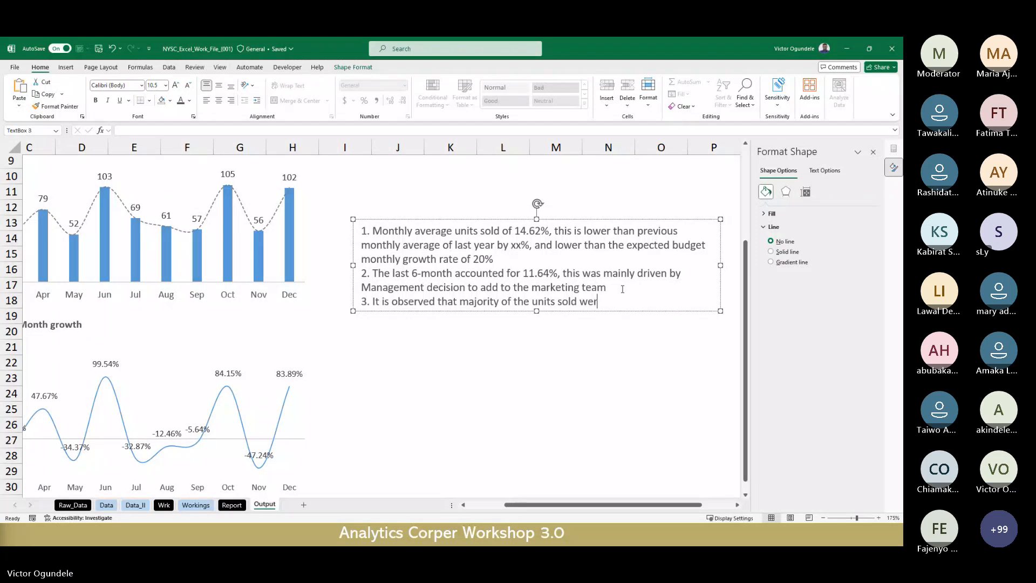
type("e n Jun")
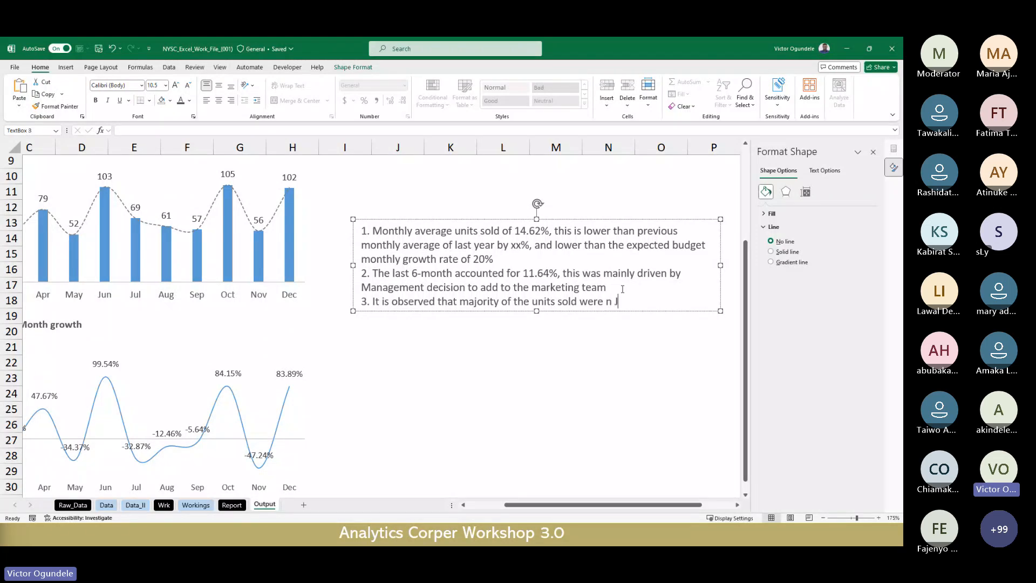
key("BackSpace")
key("BackSpace")
key("BackSpace")
key("BackSpace")
key("BackSpace")
type("in June, october a")
key("BackSpace")
key("BackSpace")
type(", and December")
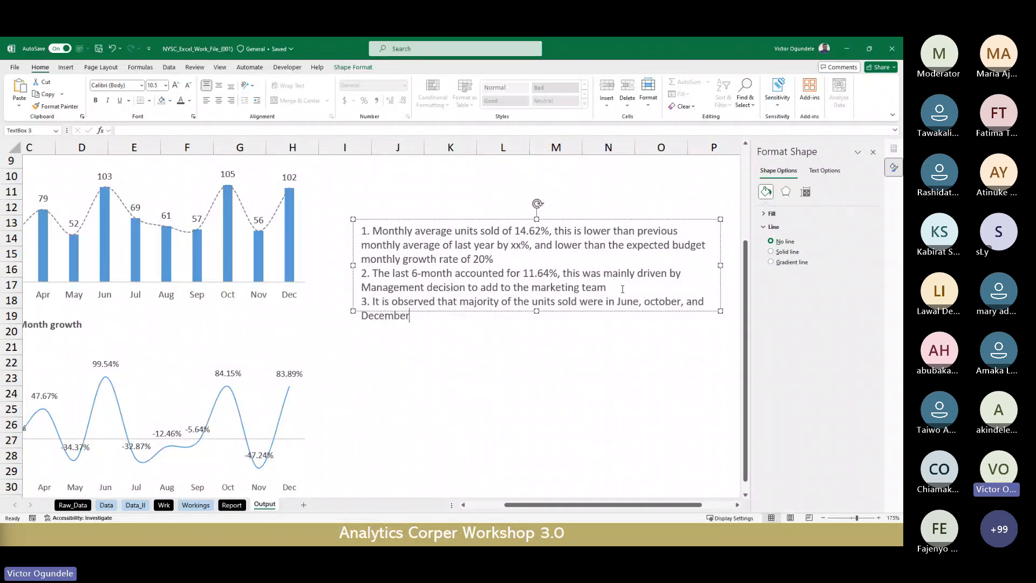
Make the text box taller and finish point 3 with ", these three months sales represent 80% of the total units sold in the year.".
left_click(537, 310)
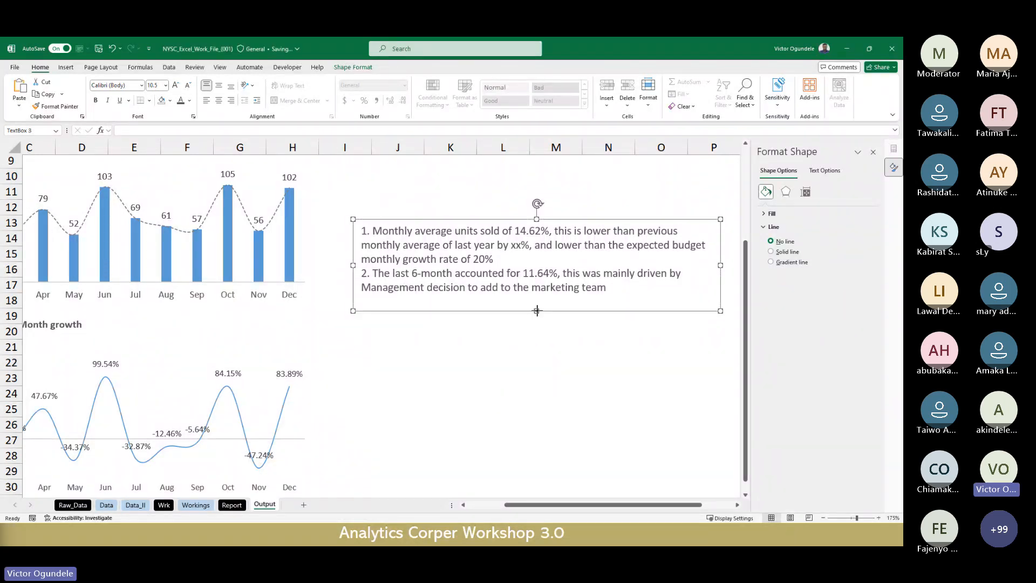
left_click_drag(537, 311, 542, 335)
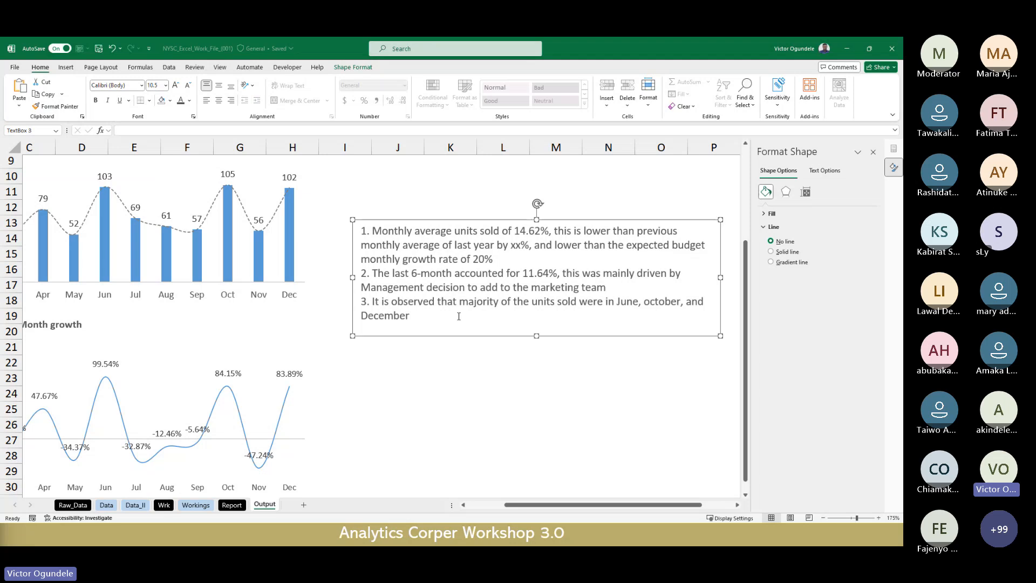
left_click(437, 319)
type(", ")
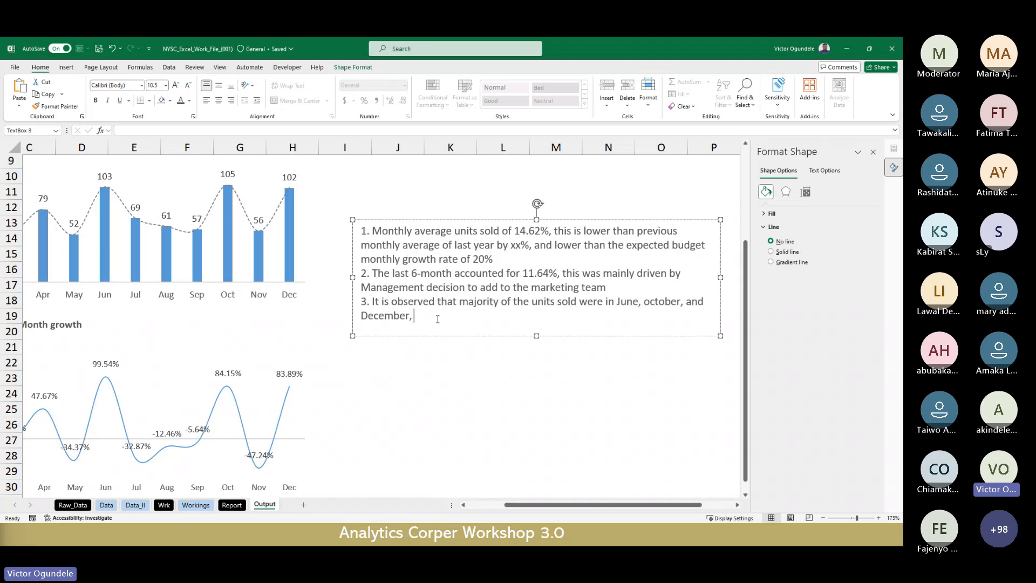
type("these three months sales rep")
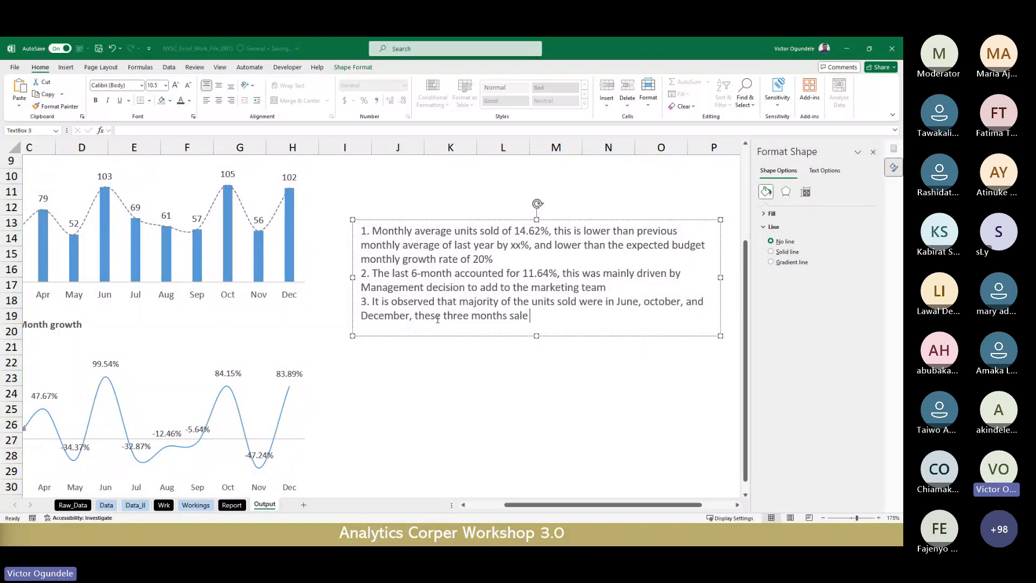
type("resent")
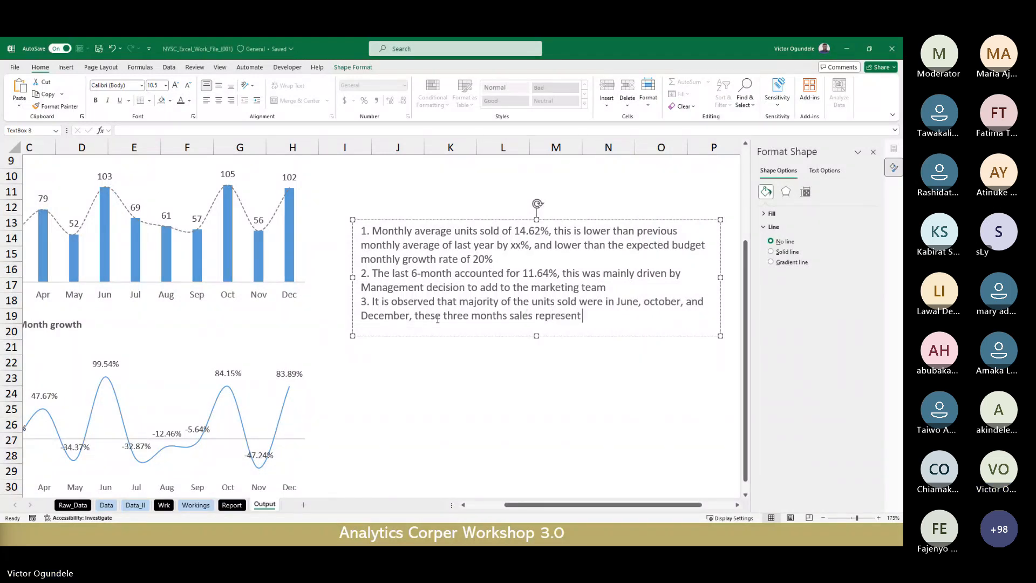
type(" 80")
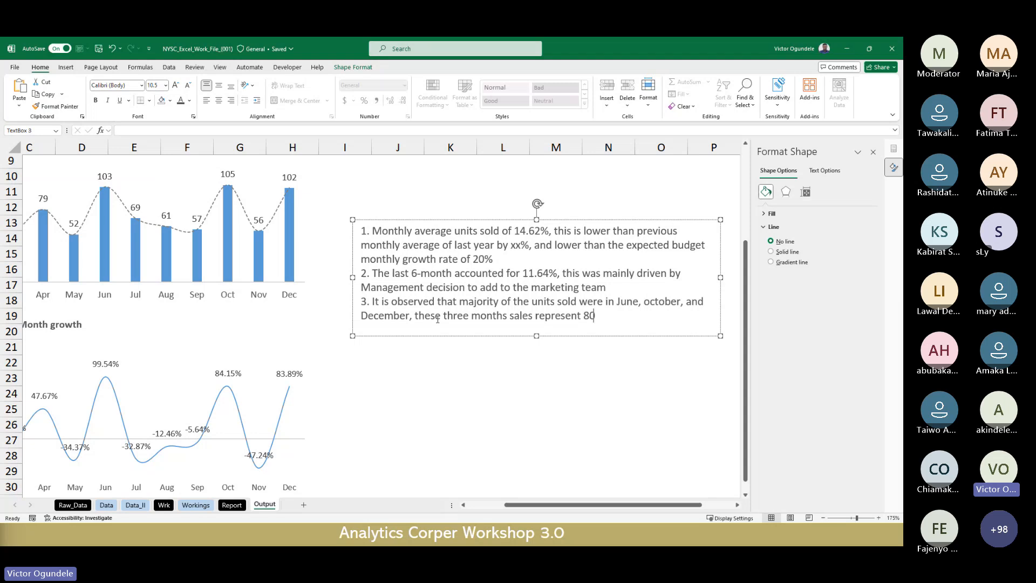
type("% of the total units sold in the")
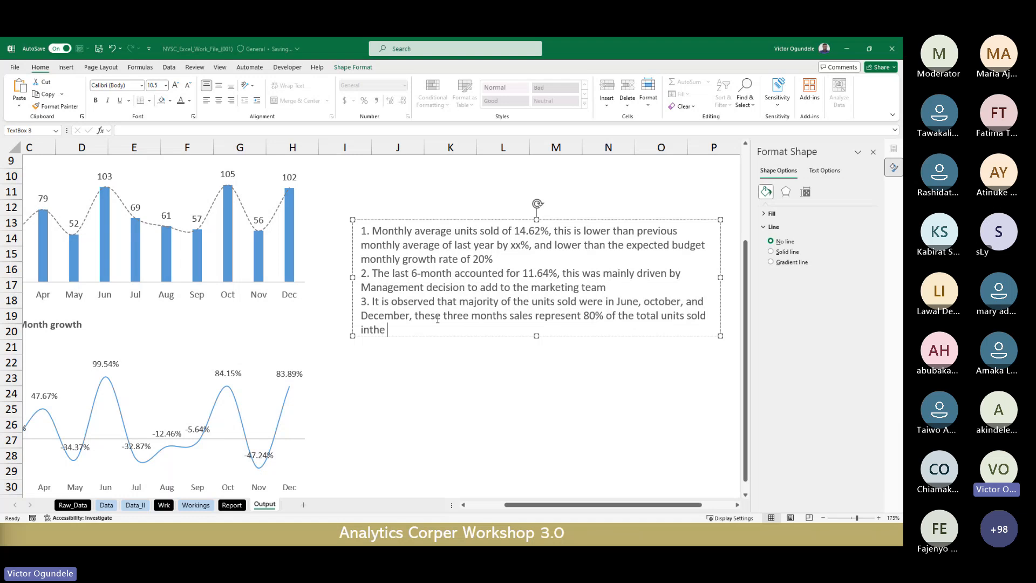
key("BackSpace")
key("BackSpace")
key("BackSpace")
key("BackSpace")
type("the year")
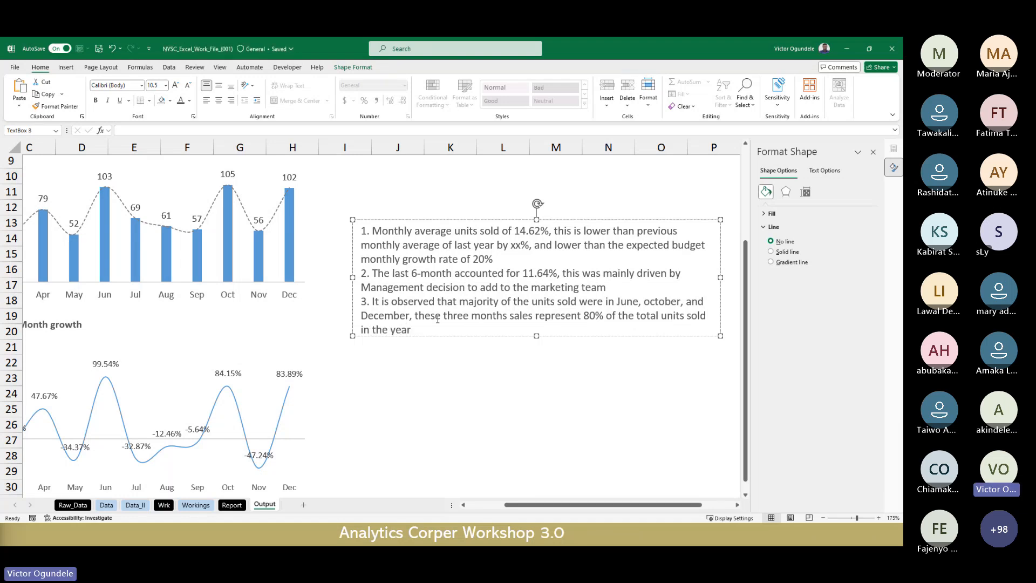
type(".")
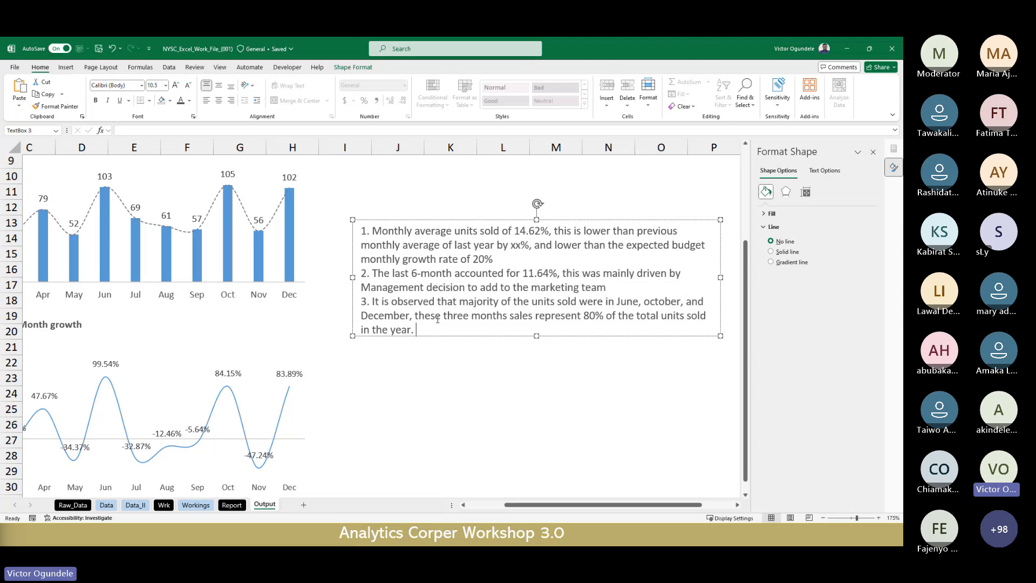
left_click(464, 375)
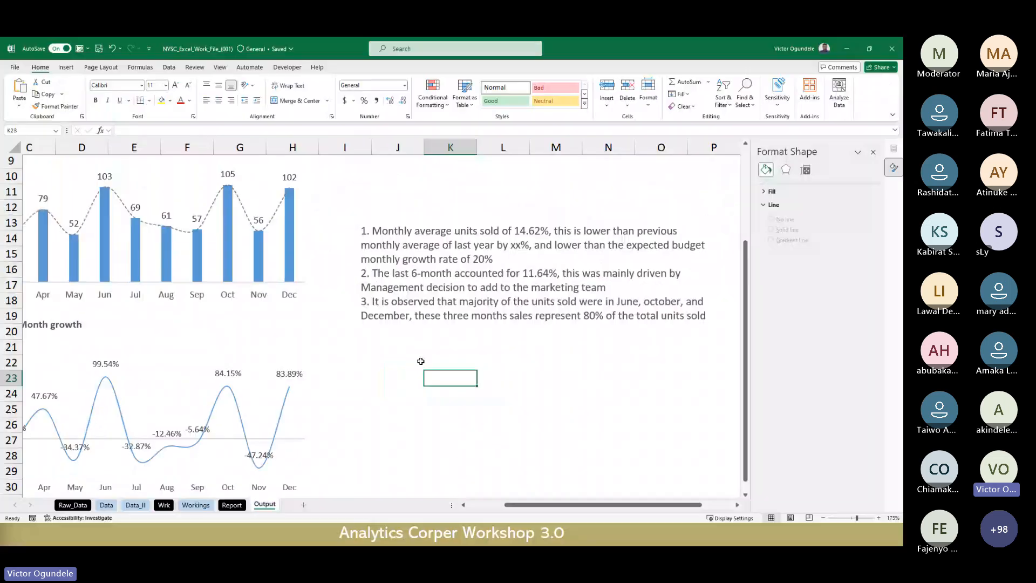
Add the bold heading "Insight" on its own line above point 1 in the text box.
scroll(419, 357, "left", 3)
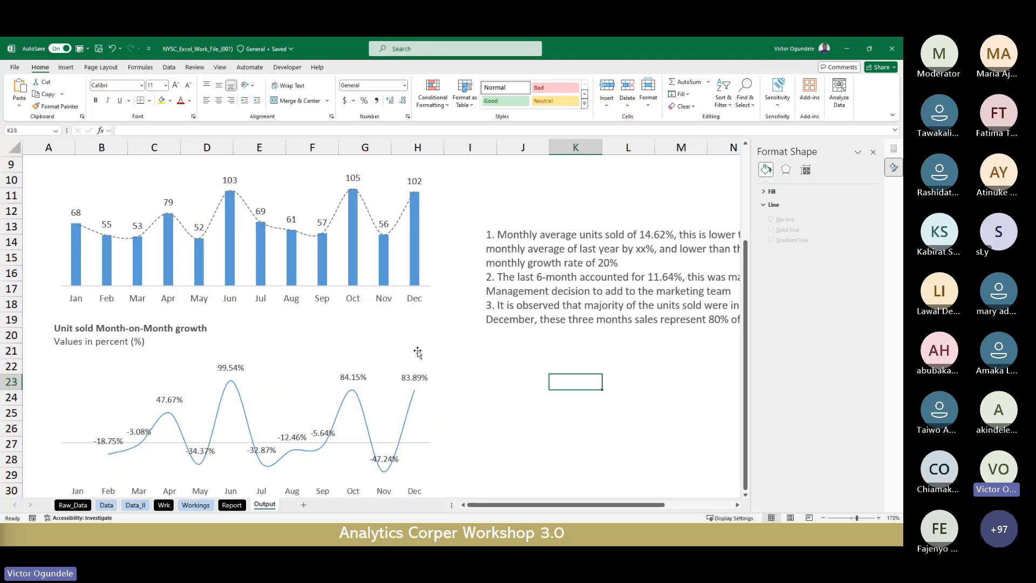
scroll(418, 352, "up", 1)
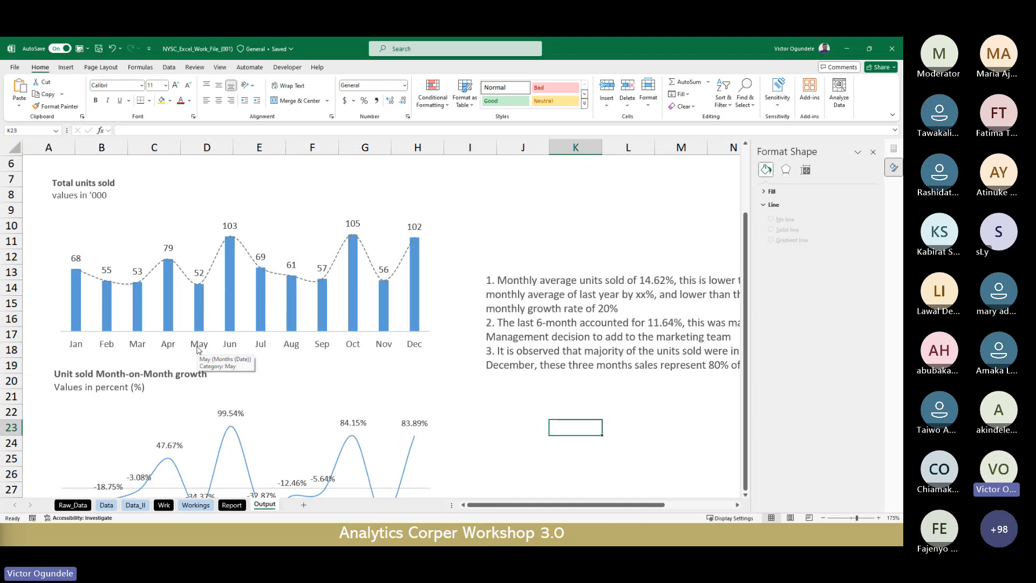
scroll(197, 349, "down", 2)
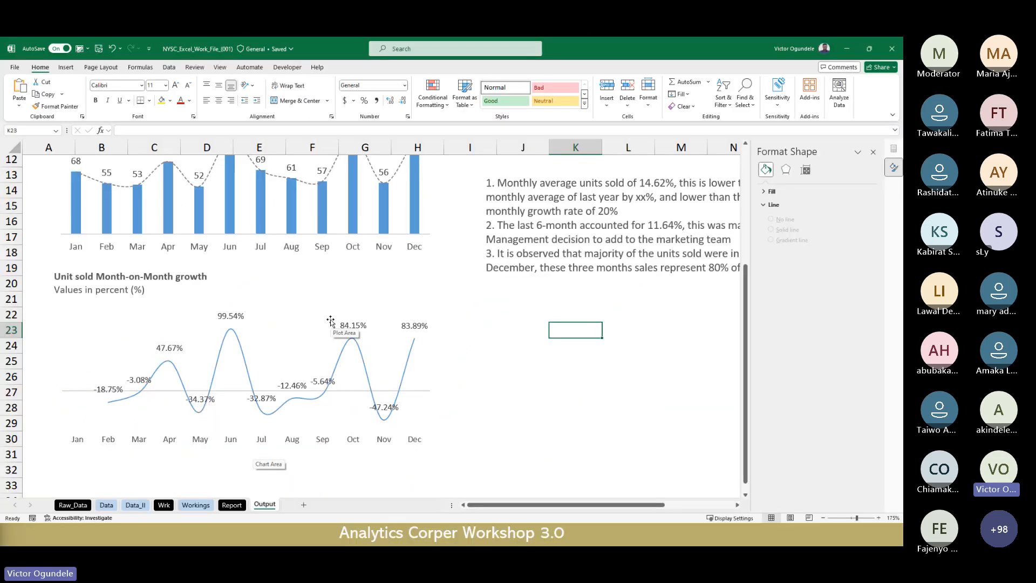
scroll(492, 298, "down", 2)
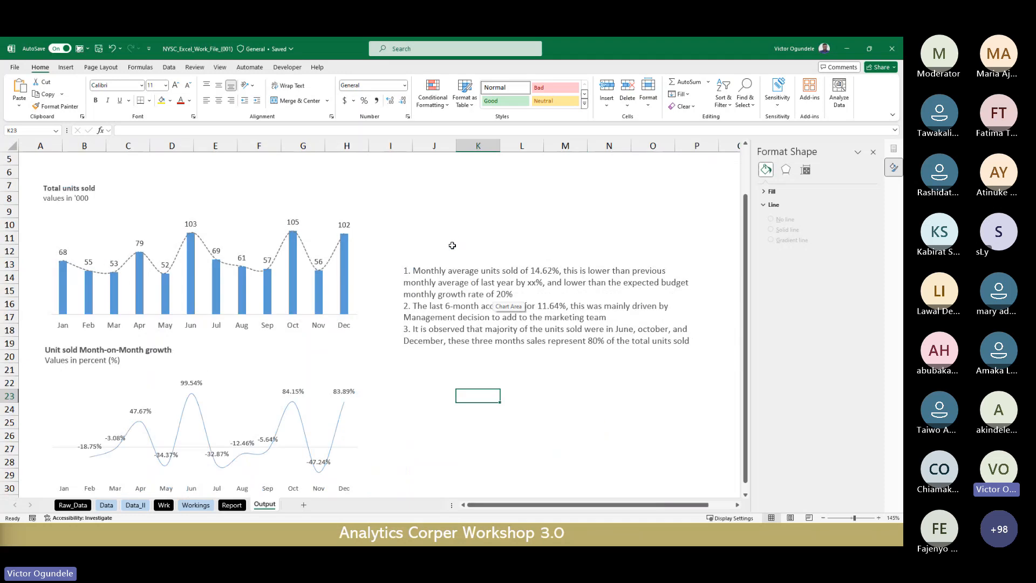
left_click(462, 271)
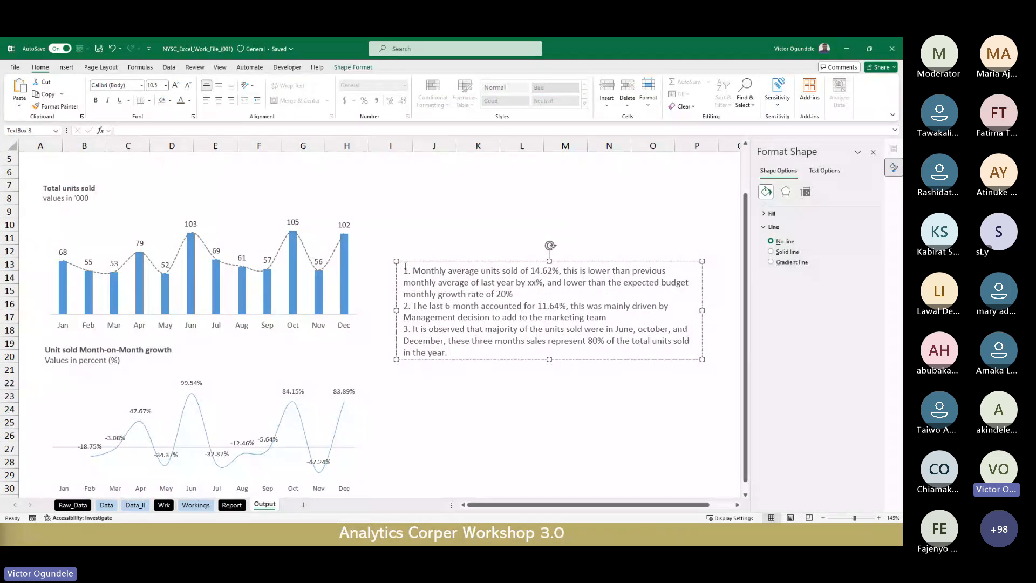
key("Return")
key("Up")
type("ms")
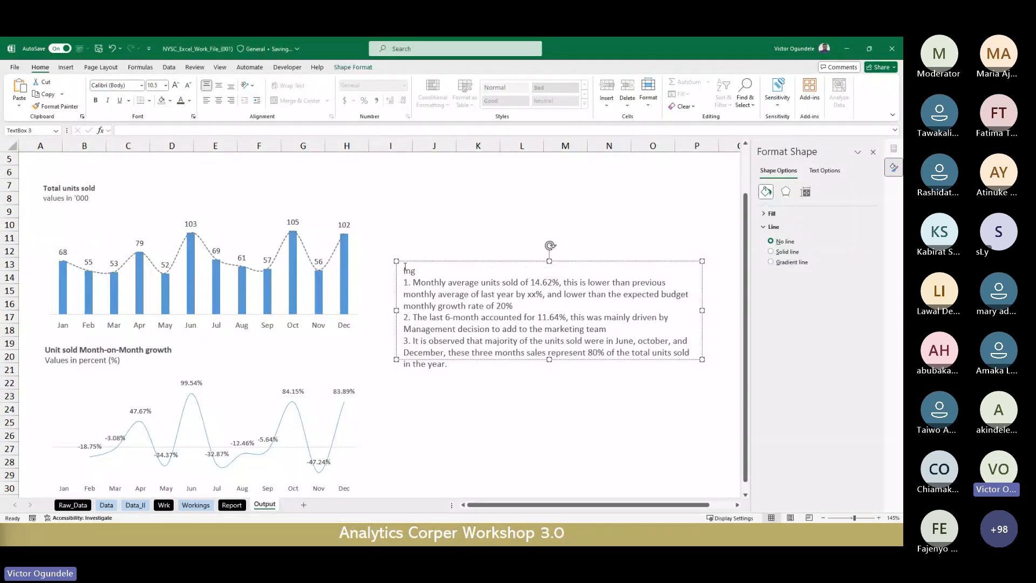
type("i")
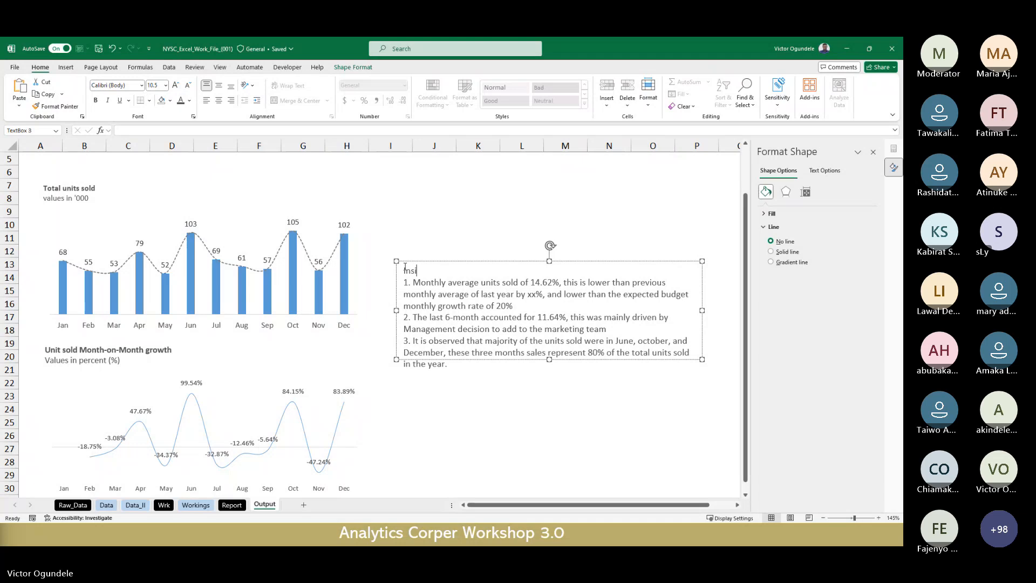
type("ght")
double_click(406, 270)
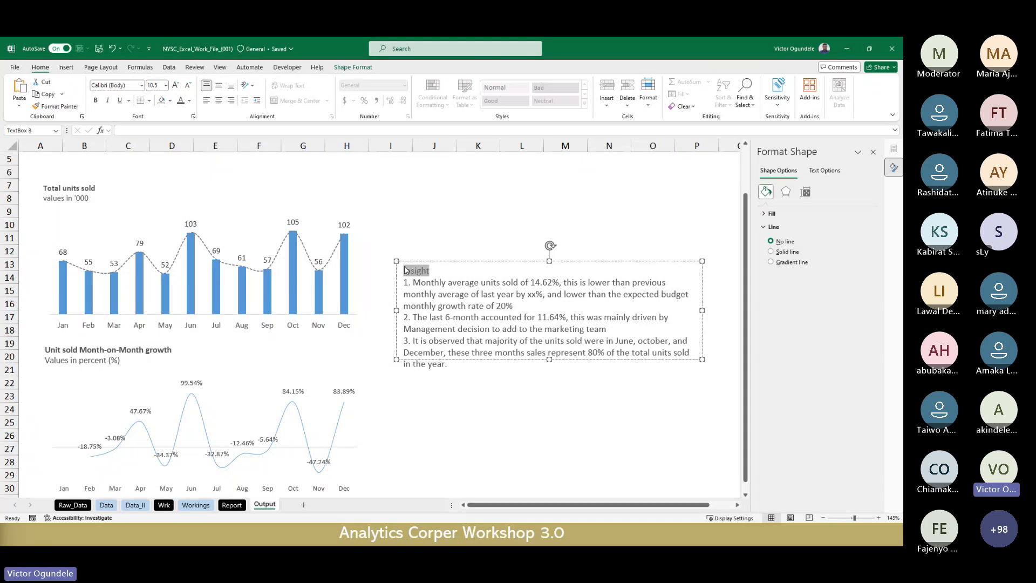
key("ctrl+b")
Move the insights text box up over the Total units sold chart and make it tall enough for all its text.
left_click_drag(457, 261, 226, 183)
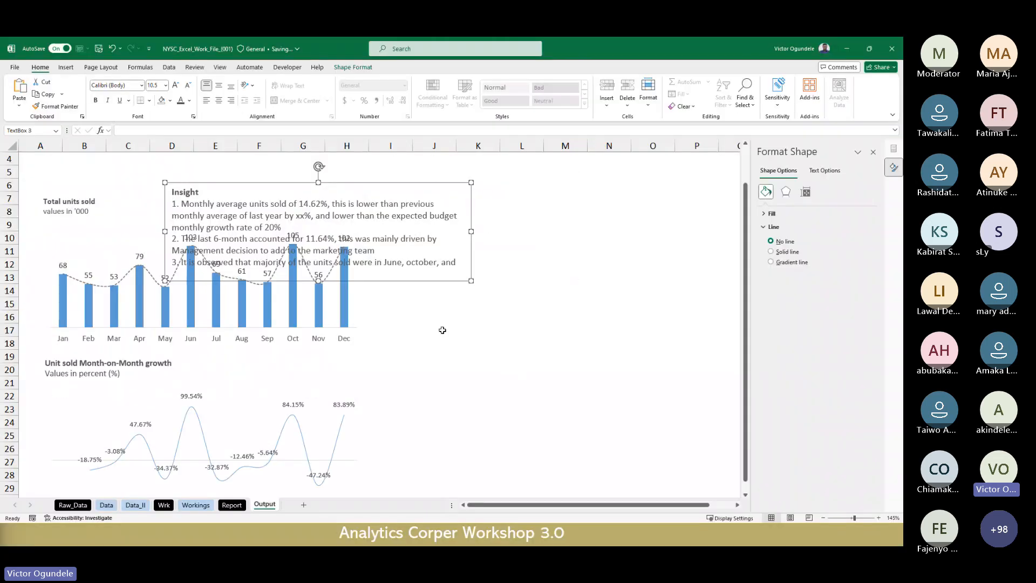
left_click(616, 334)
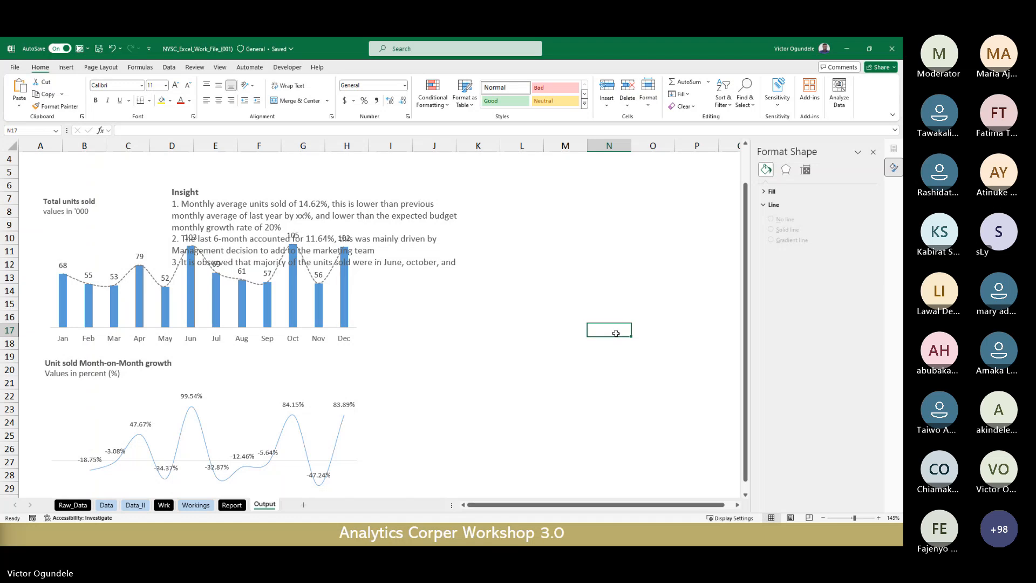
key("ctrl+z")
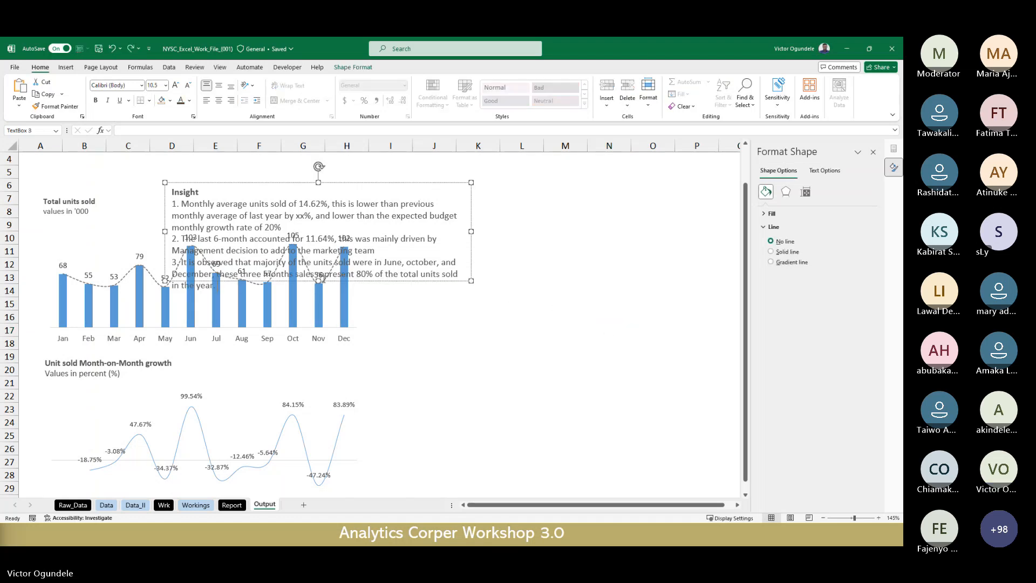
left_click_drag(319, 281, 319, 298)
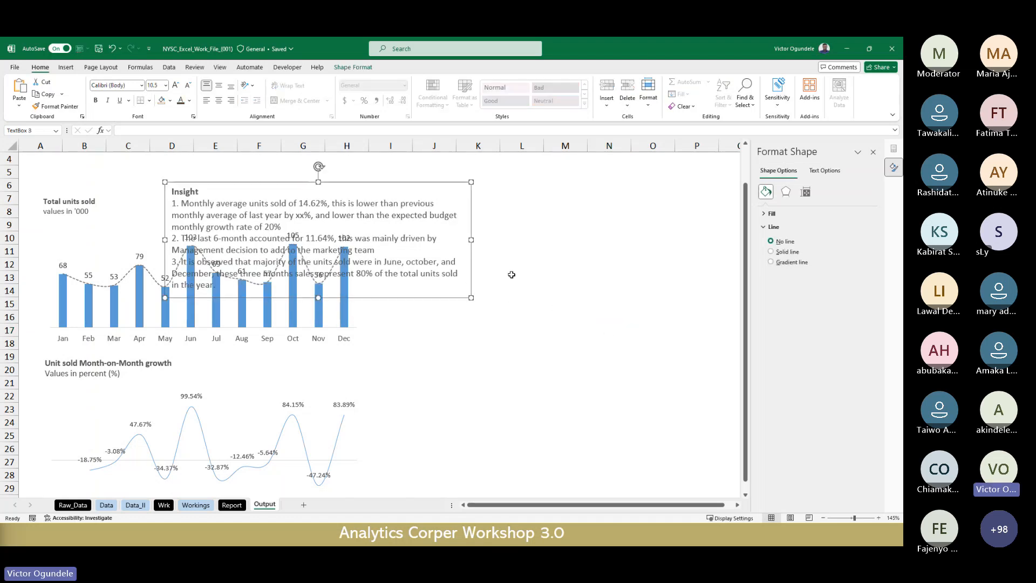
left_click(536, 266)
scroll(536, 267, "down", 2)
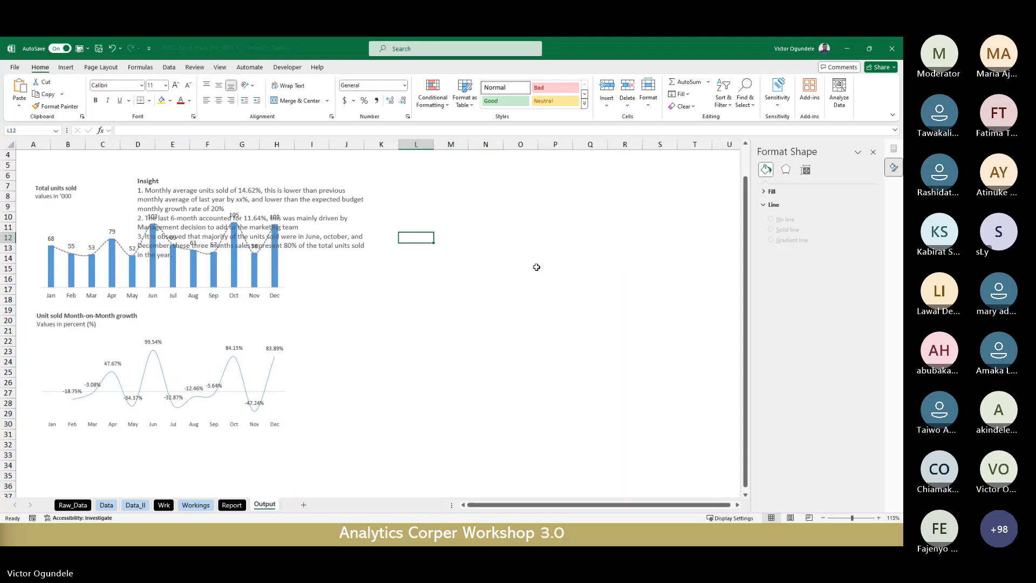
scroll(537, 267, "down", 2)
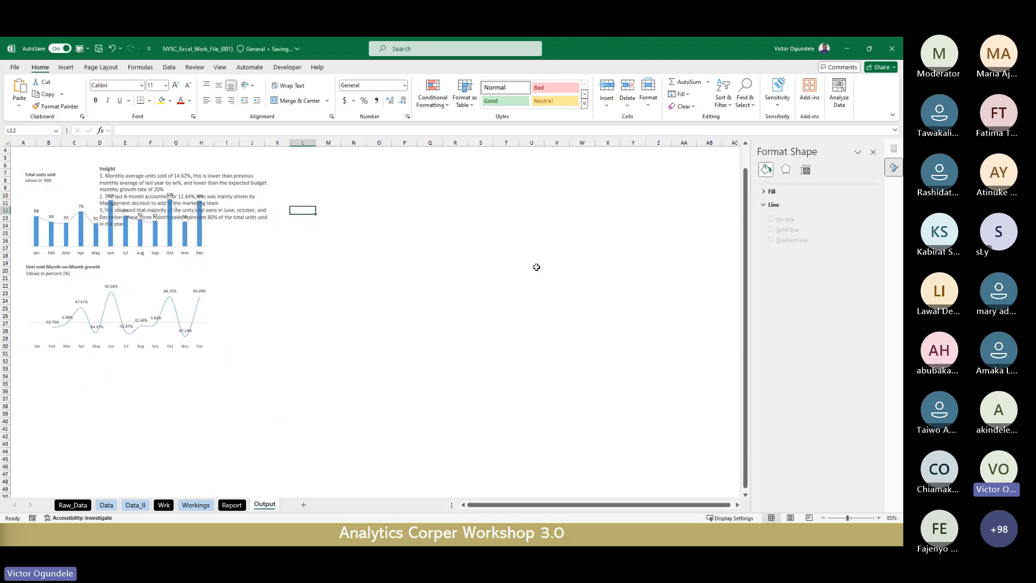
Move the Total units sold and month-on-month growth charts down together so they sit just below the insights text.
left_click(49, 254)
left_click(48, 278, "ctrl")
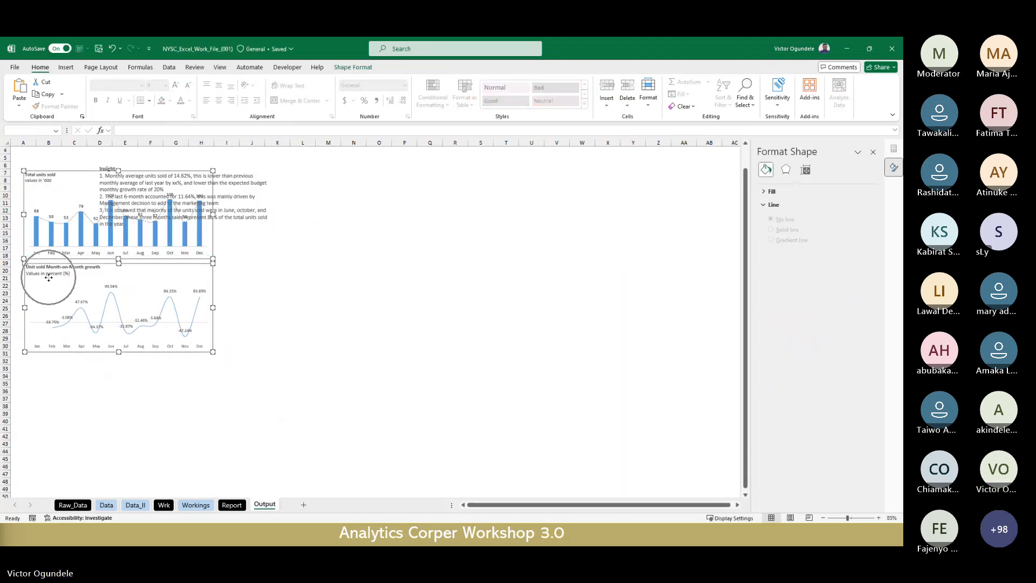
key("Down")
key("Down")
key("Down")
key("Down")
key("Down")
key("Down")
key("Down")
key("Down")
key("Down")
key("Down")
key("Down")
key("Down")
key("Down")
key("Down")
key("Down")
key("Down")
key("Down")
key("Down")
key("Down")
key("Down")
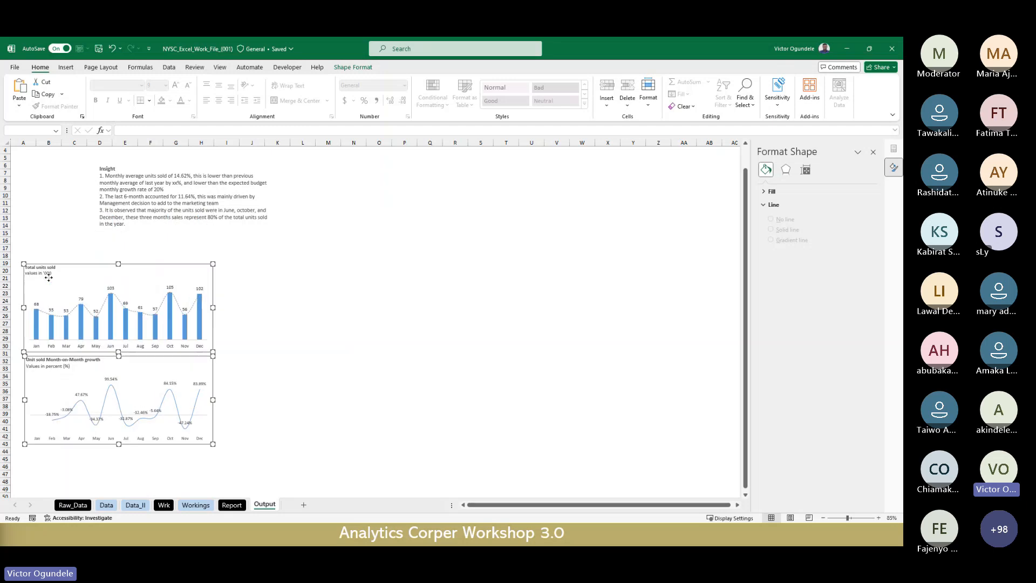
key("Up")
key("Up")
key("Up")
key("Up")
key("Up")
key("Up")
key("Up")
key("Up")
key("Up")
key("Up")
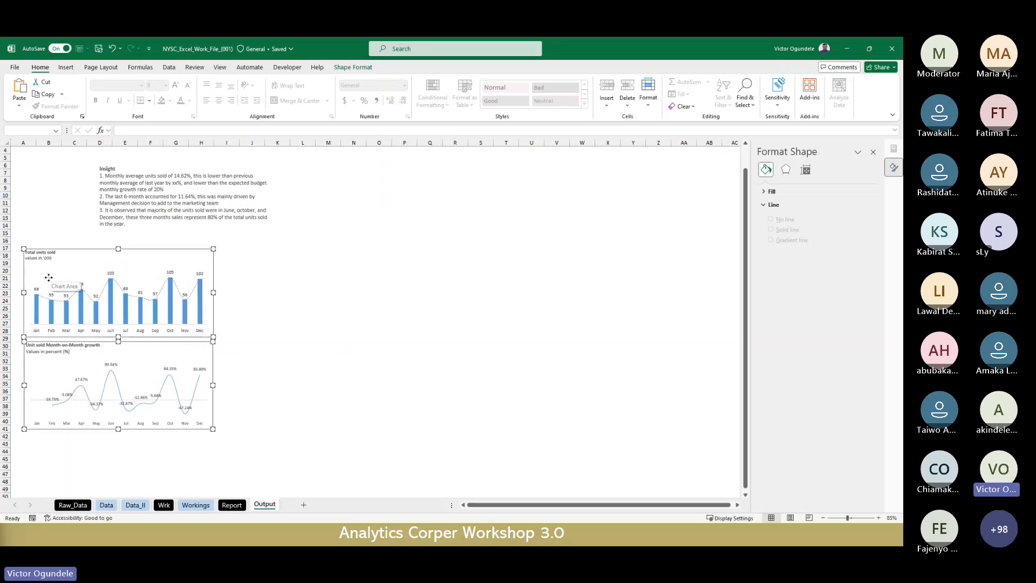
key("Down")
key("Down")
key("Down")
key("Down")
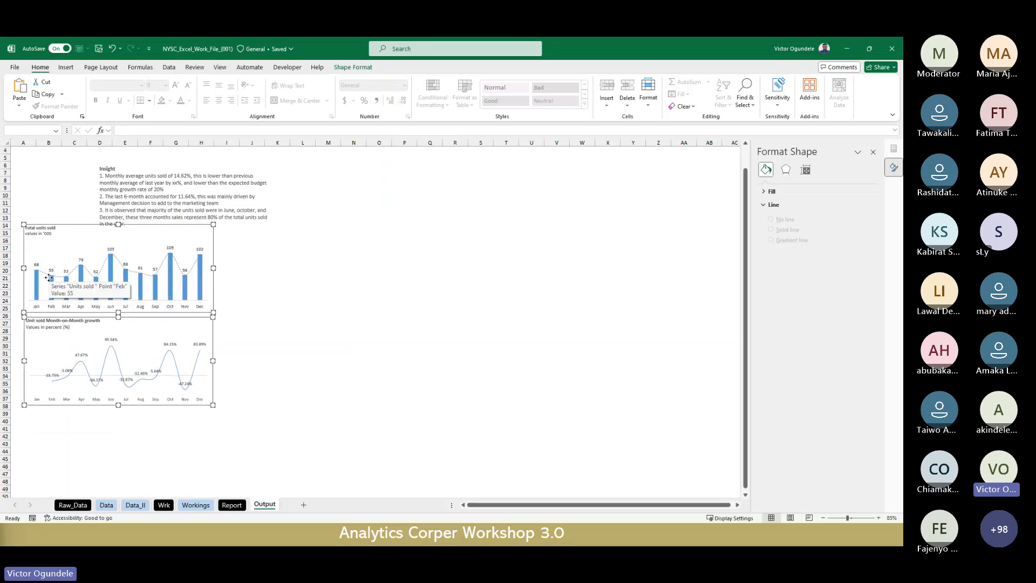
key("Down")
key("Down")
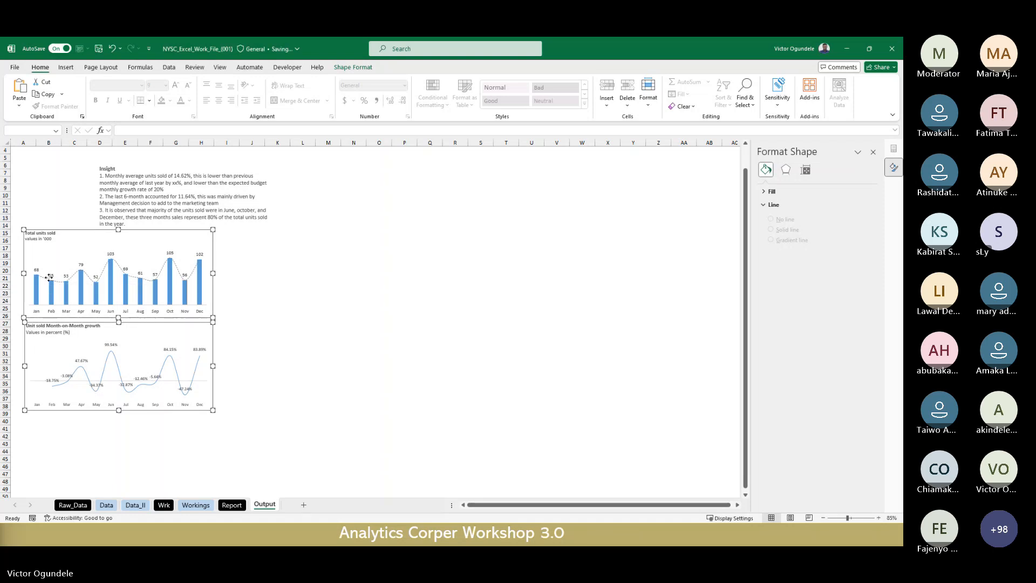
Move the Insight text box above the Total units sold chart, lined up with the charts' left edge.
left_click(97, 199)
left_click_drag(94, 188, 25, 178)
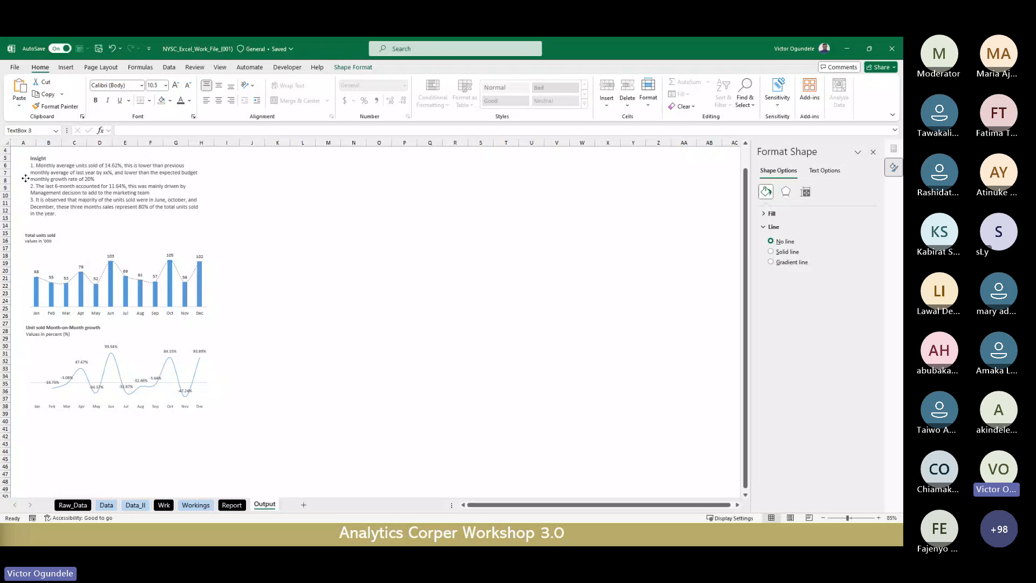
left_click(250, 254)
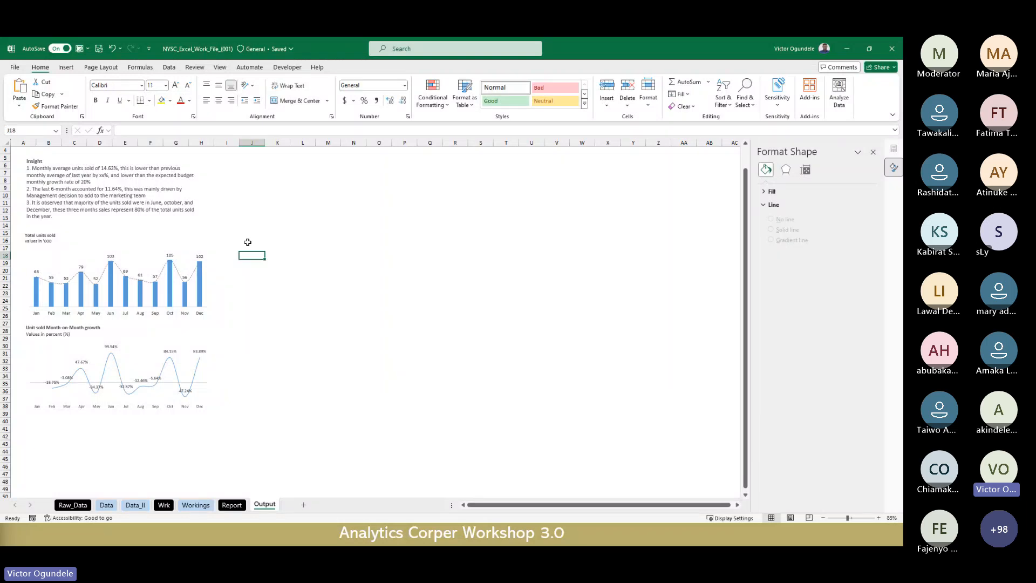
Draw a divider line about 8.13" tall down column I, beside the insights text and both charts.
left_click(65, 67)
left_click(140, 90)
left_click(145, 132)
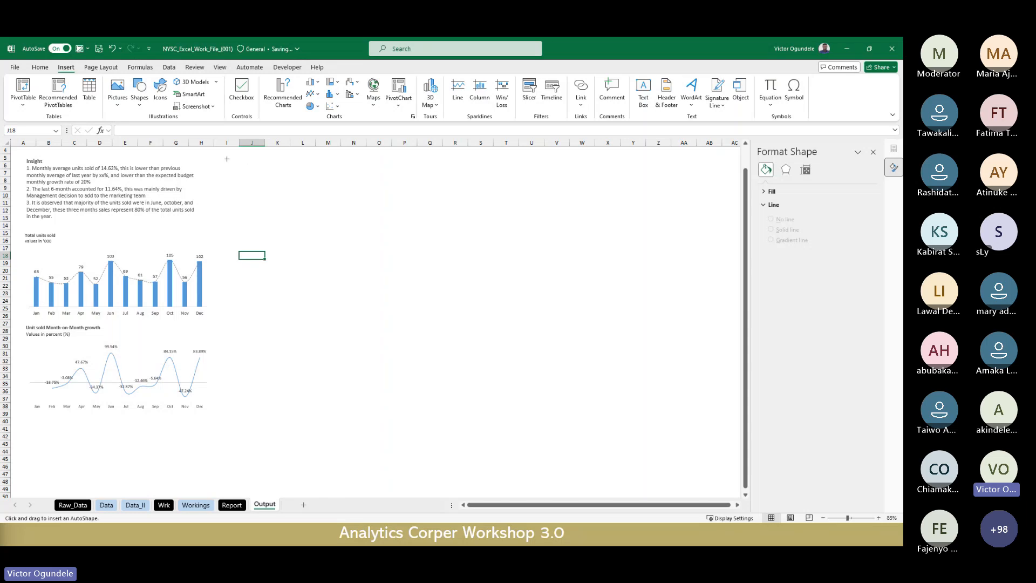
left_click_drag(226, 158, 231, 471)
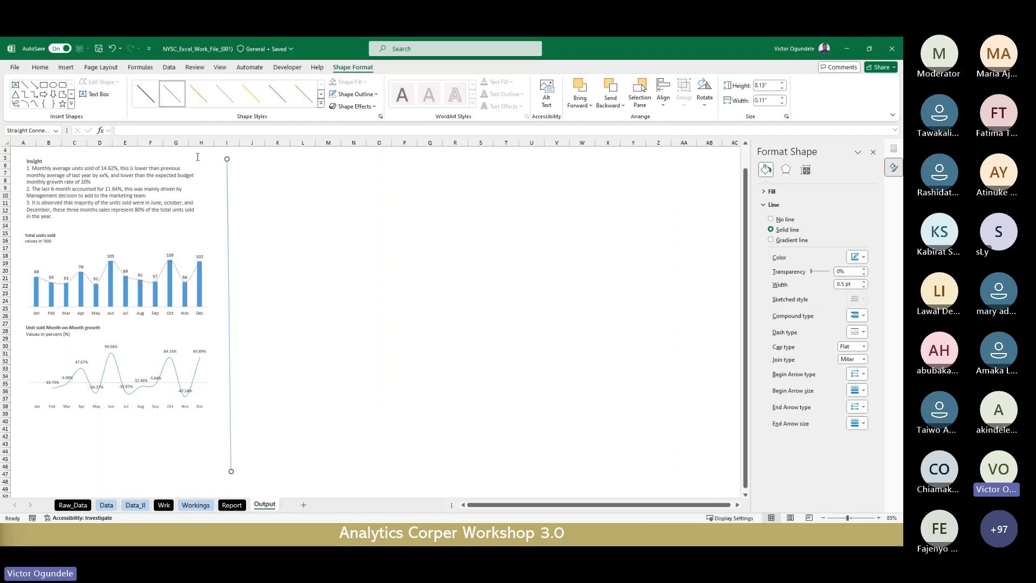
left_click(279, 189)
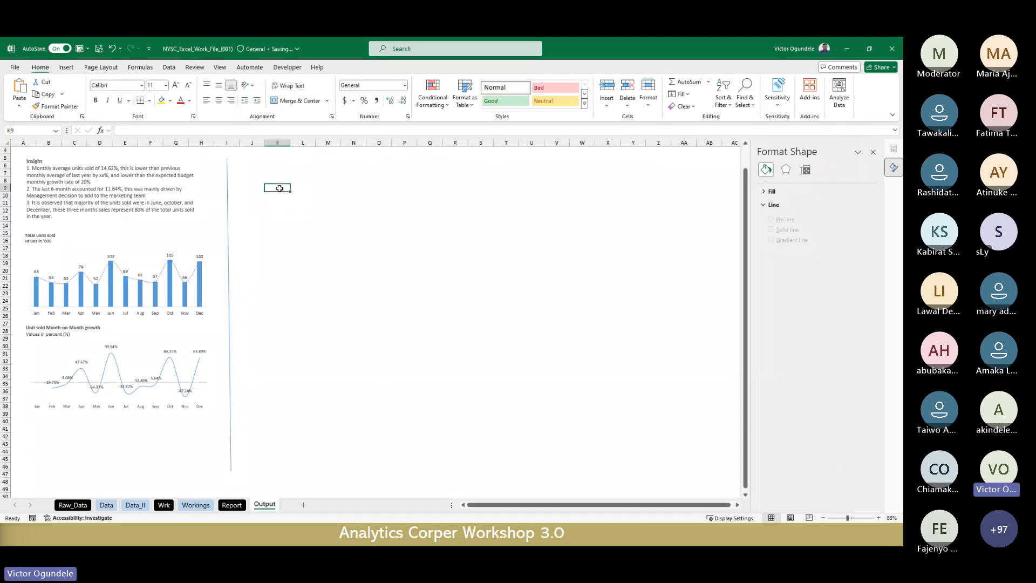
Place copies of the divider line in columns P and X, making the lines exactly vertical with a width of 0".
left_click_drag(229, 215, 404, 210)
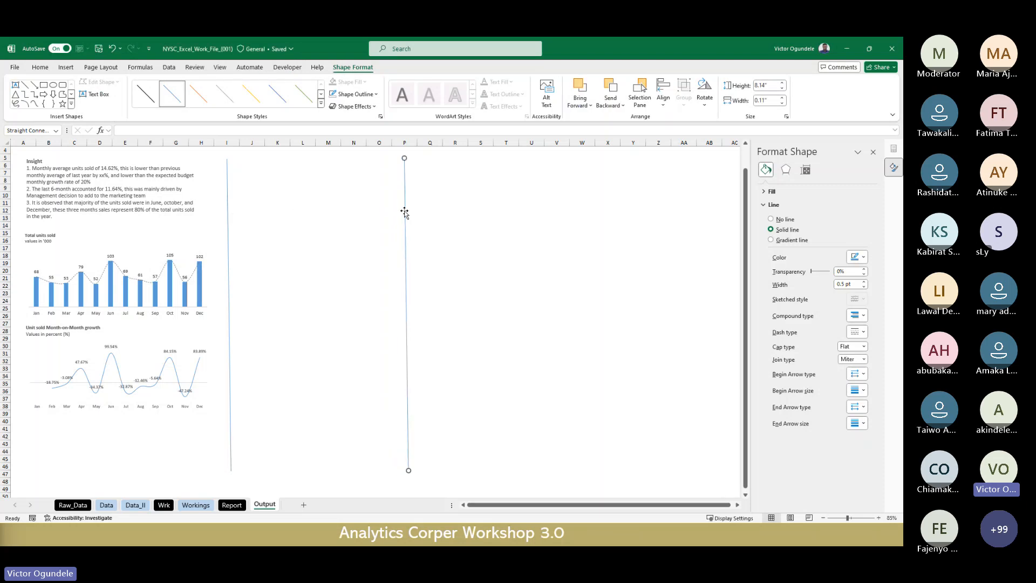
left_click(782, 103)
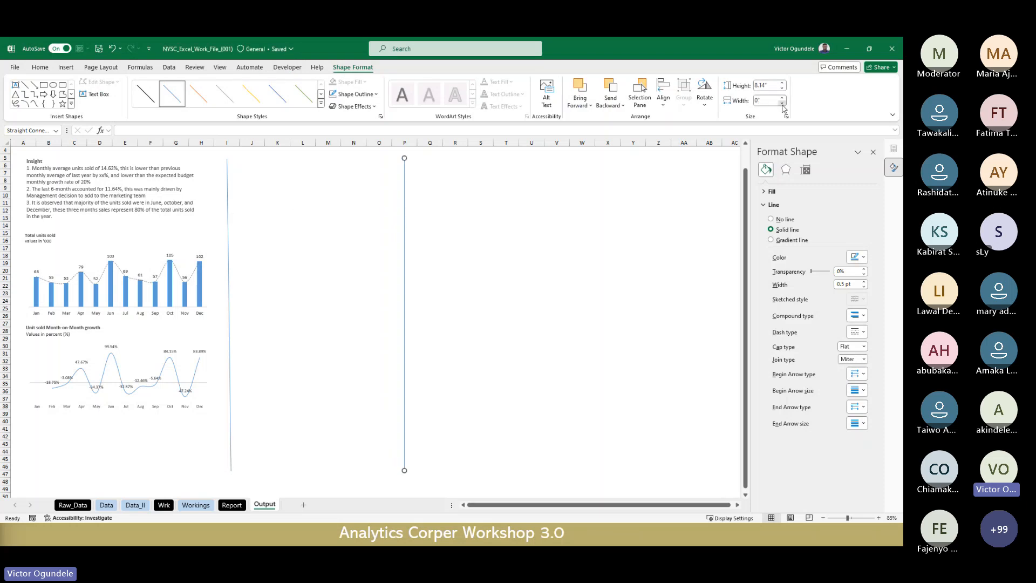
left_click(228, 347)
left_click(782, 103)
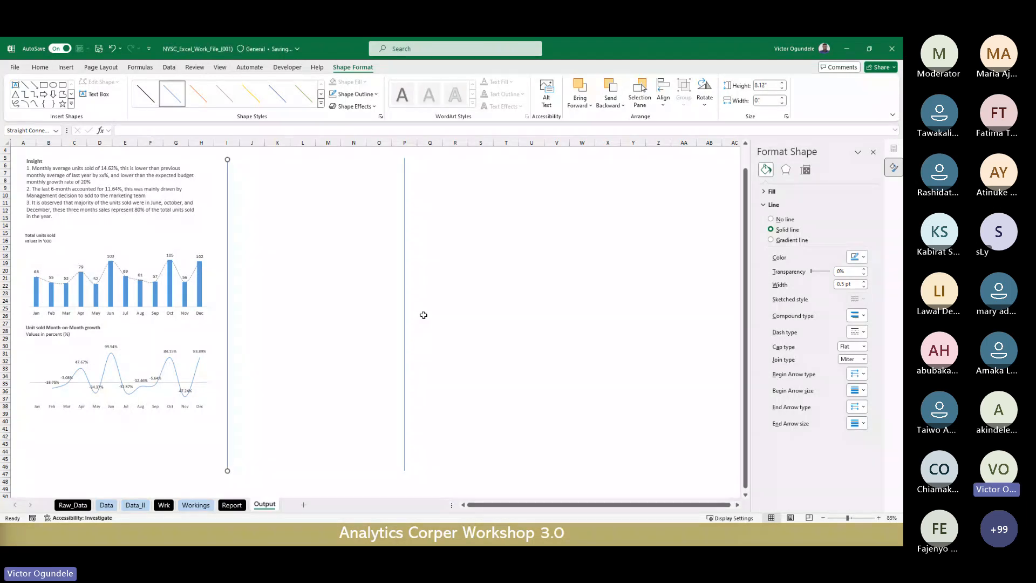
left_click_drag(404, 309, 618, 296)
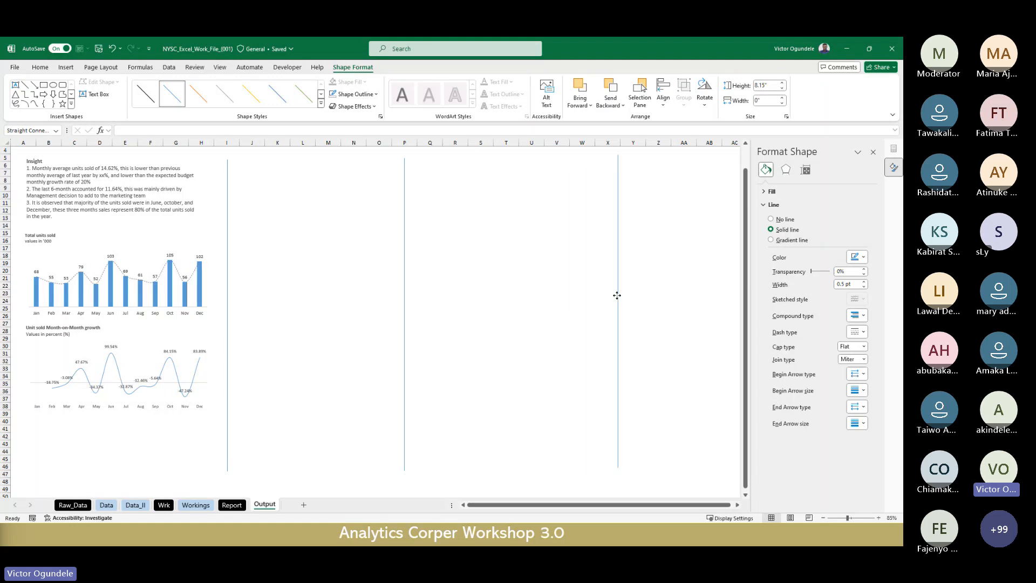
left_click(311, 300)
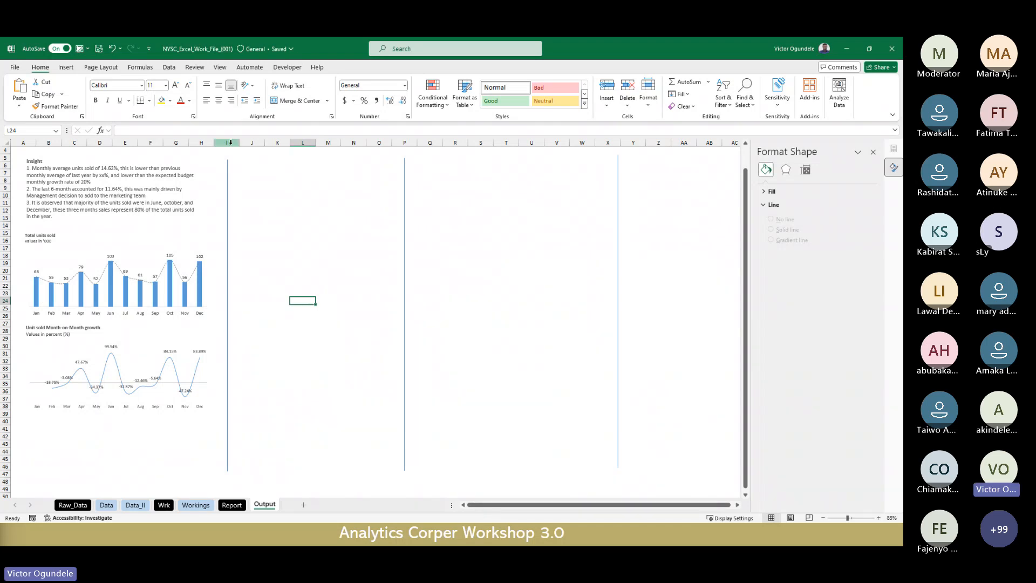
left_click(64, 67)
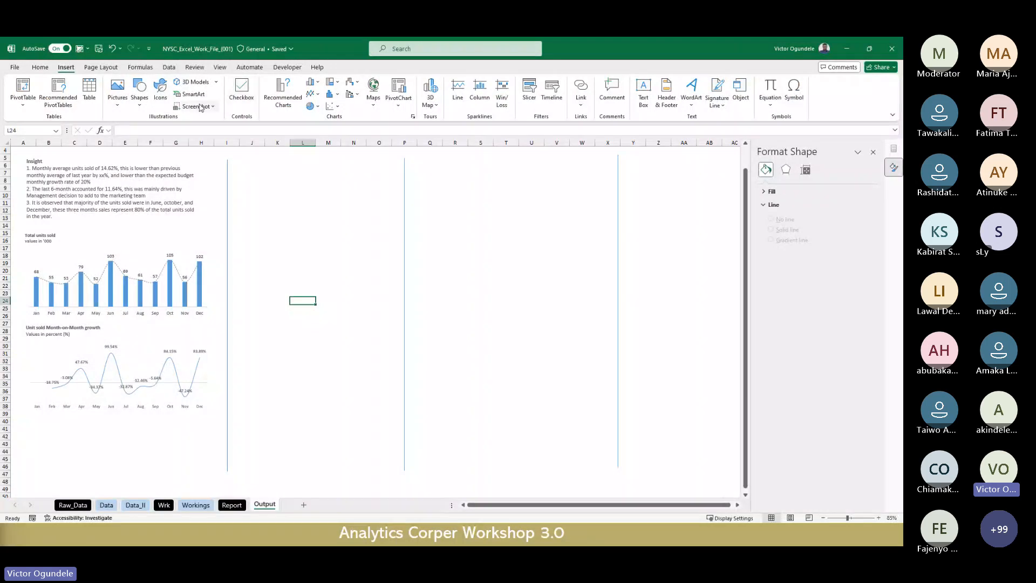
left_click(145, 106)
left_click(165, 131)
left_click(167, 132)
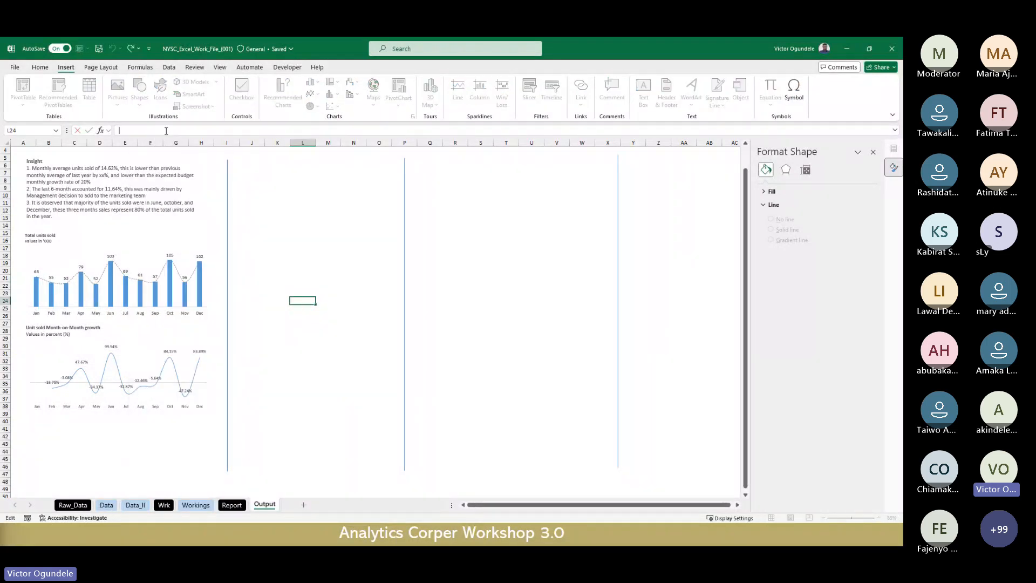
left_click(294, 225)
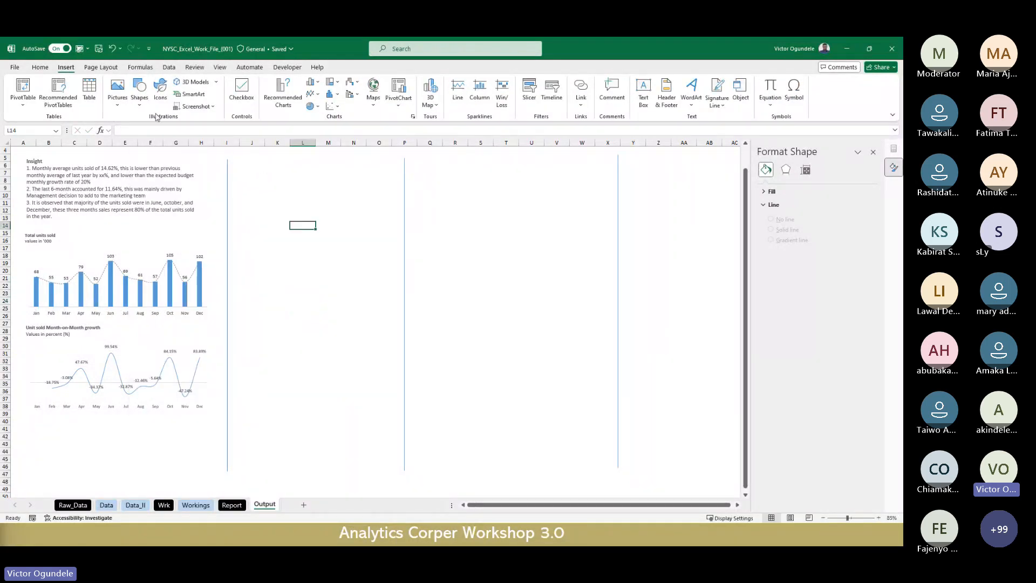
left_click(141, 102)
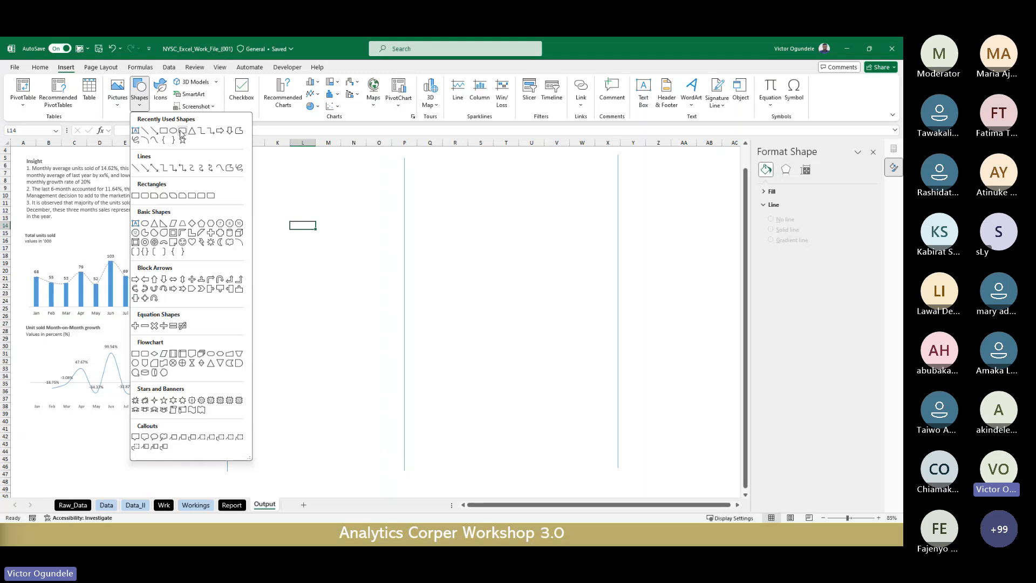
left_click(181, 132)
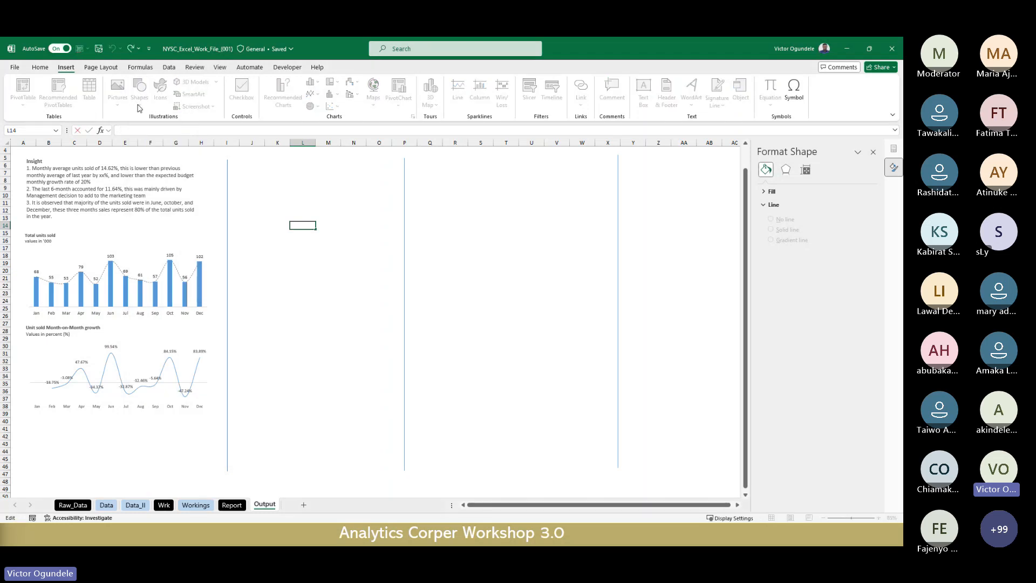
left_click(240, 195)
Draw a rounded rectangle across columns J to L near row 7, between the first two divider lines.
left_click(139, 102)
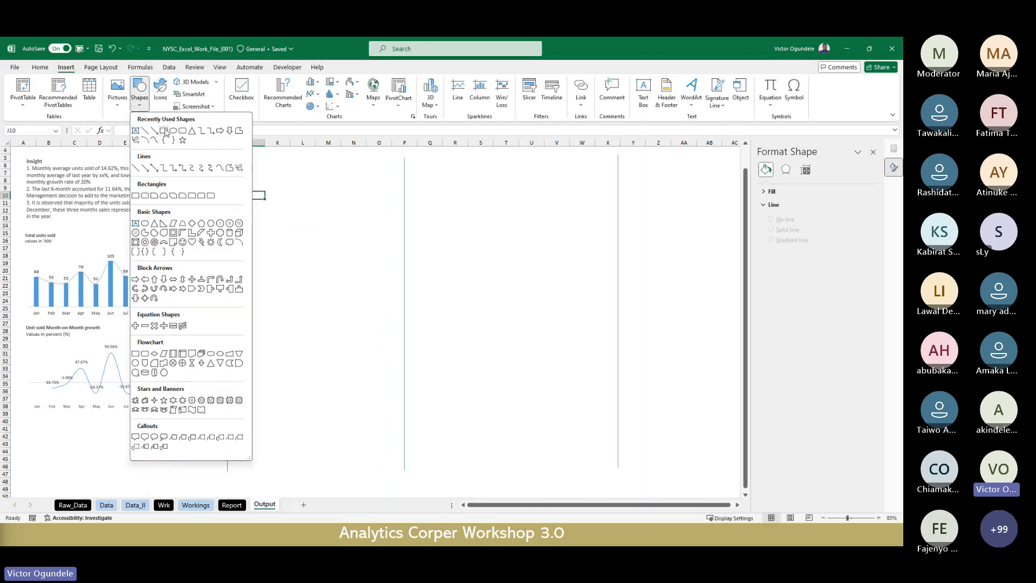
left_click(182, 131)
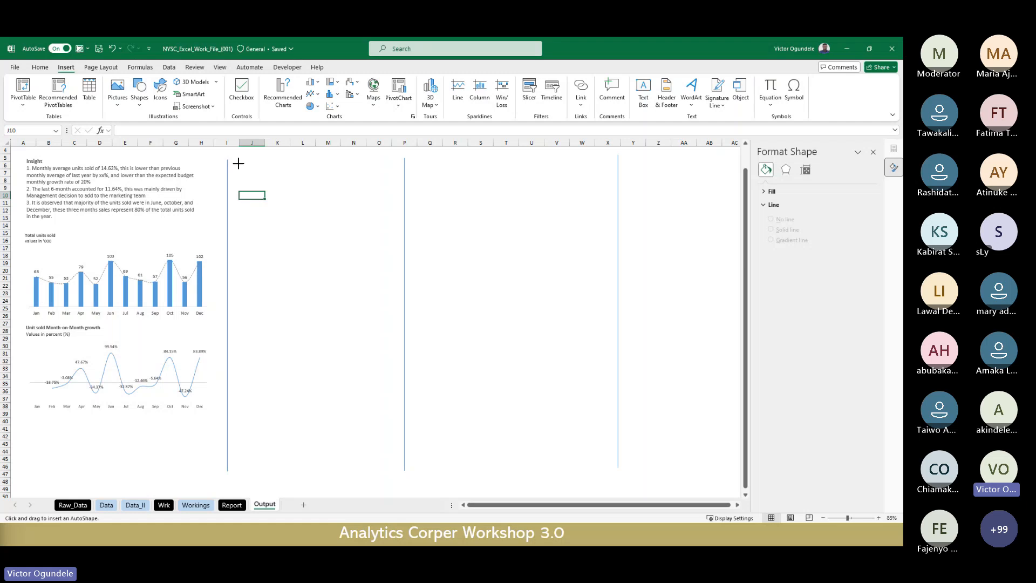
left_click_drag(238, 164, 318, 182)
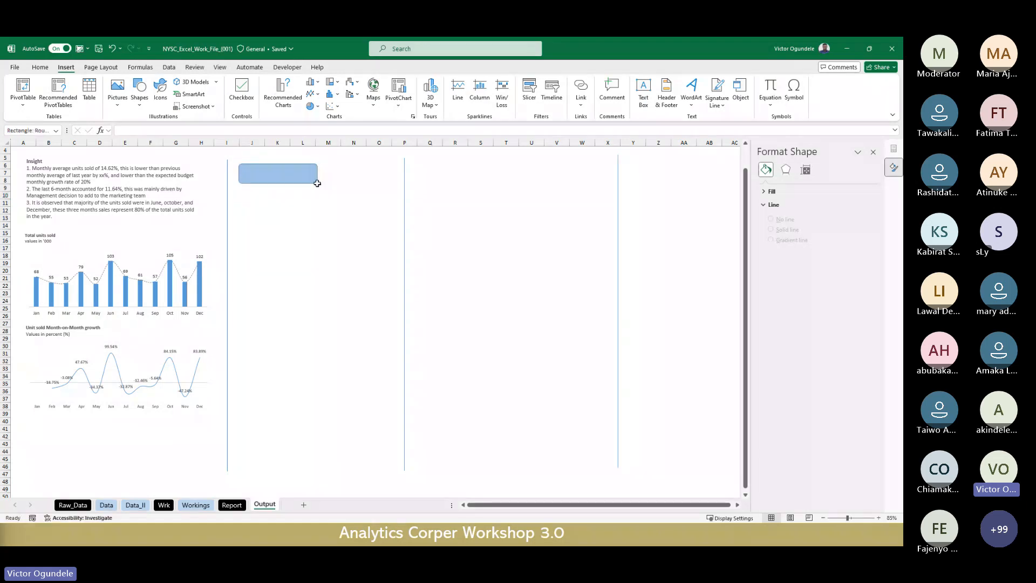
Try to link the rounded rectangle's text to the units sold grand total in cell B17 of the Workings sheet.
left_click(164, 129)
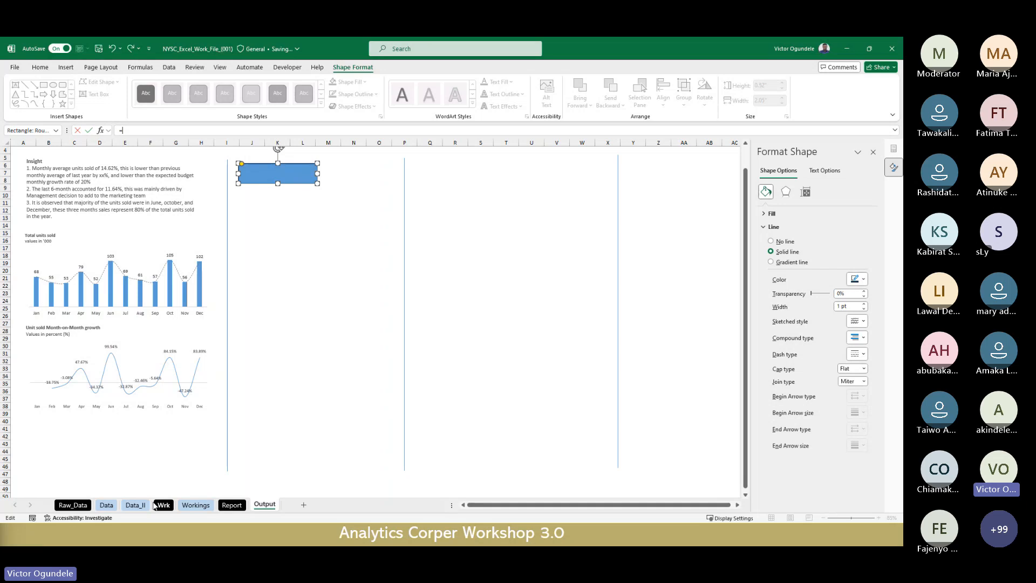
left_click(195, 505)
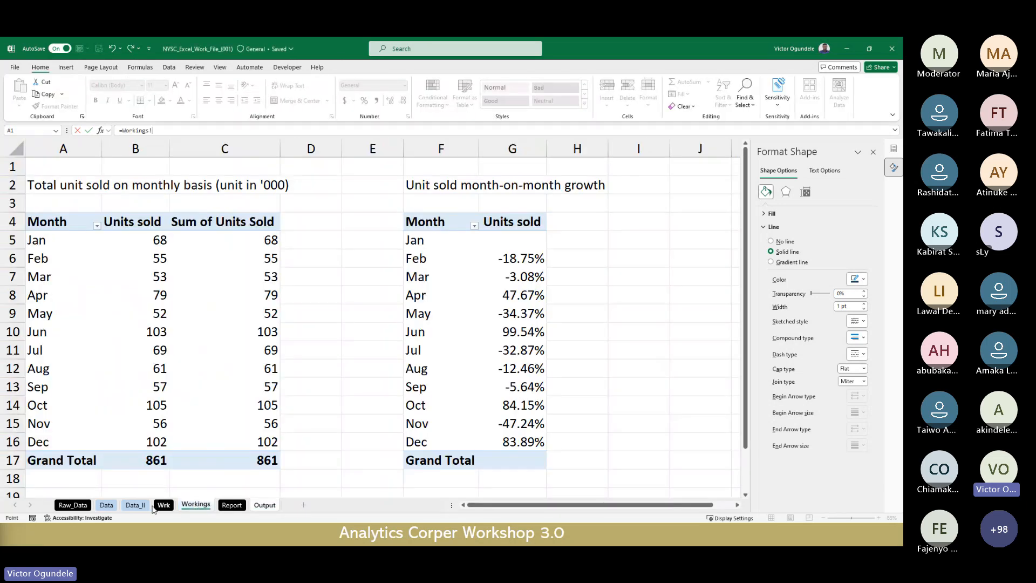
left_click(145, 460)
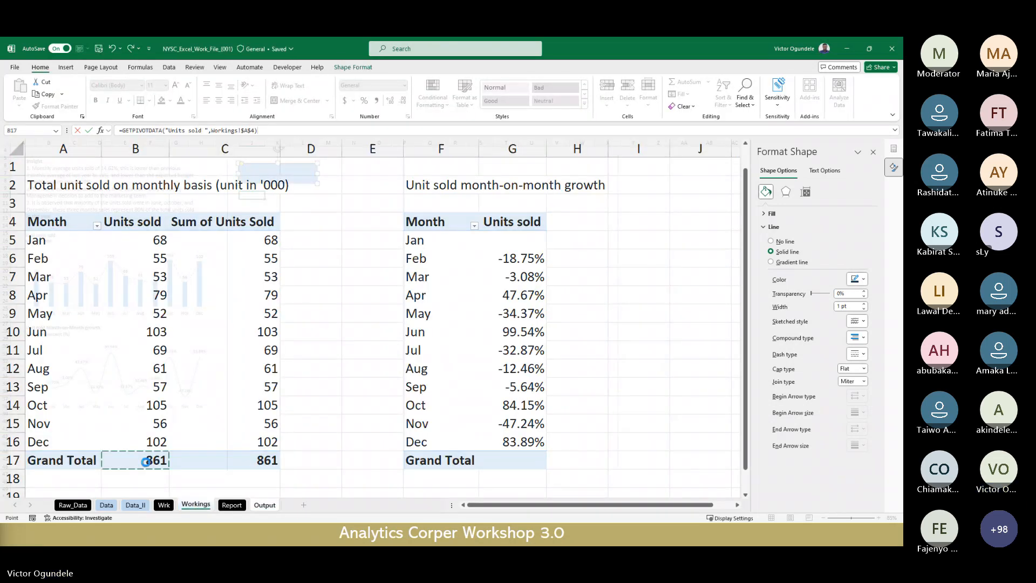
key("Return")
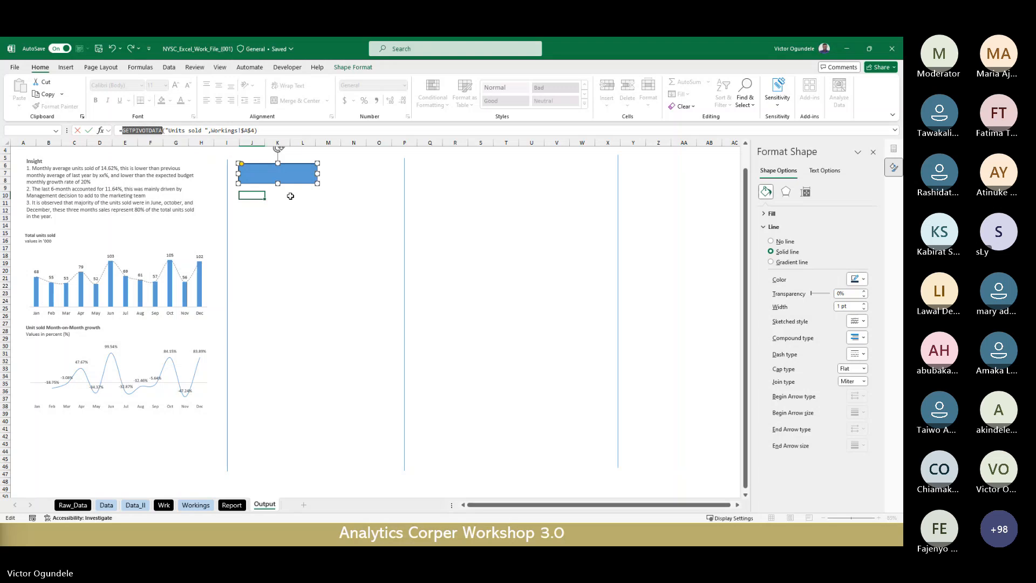
left_click(328, 277)
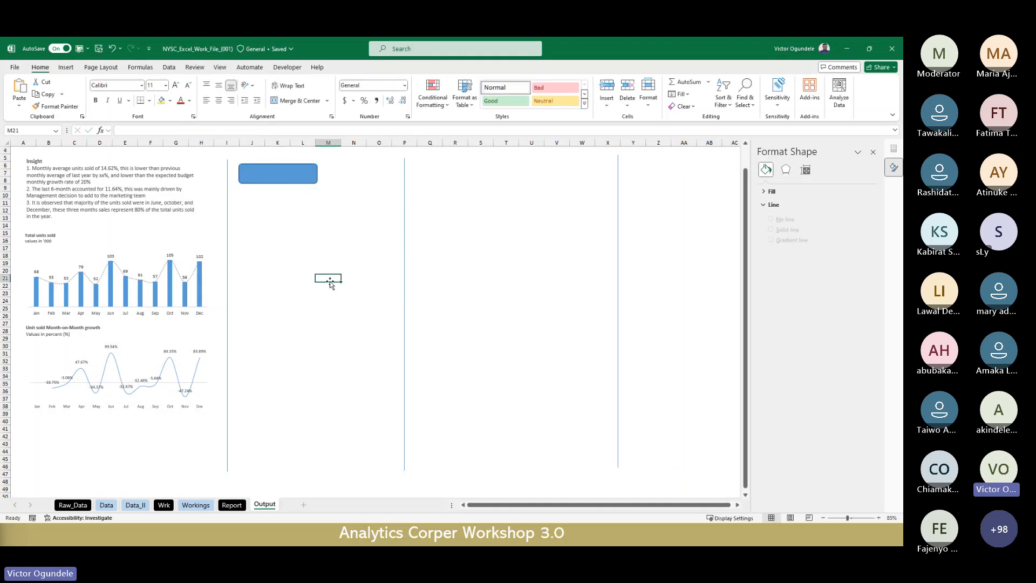
Check the units sold grand total on the Workings sheet and enter 861 as the Output sheet rounded rectangle's text.
left_click(290, 182)
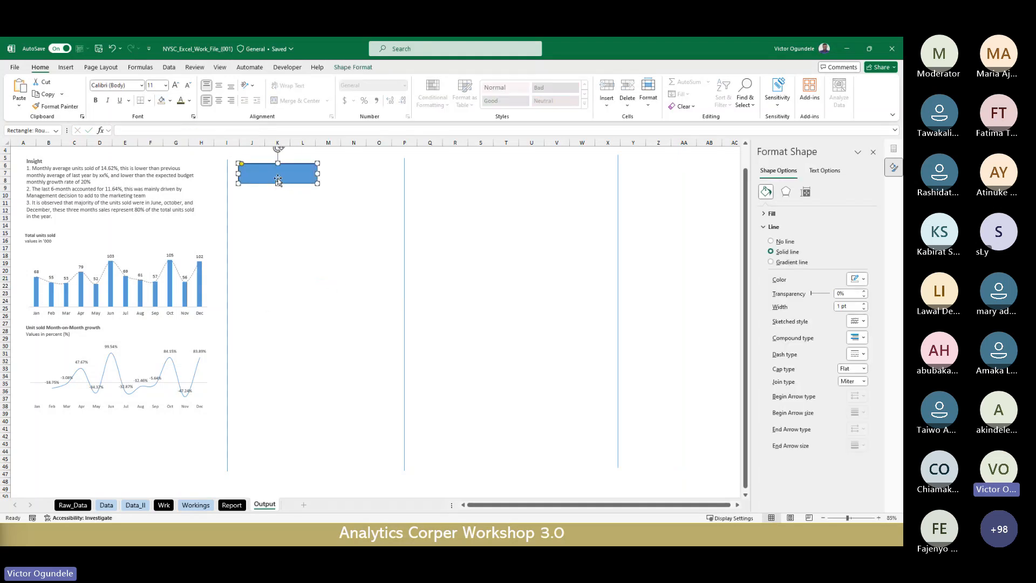
left_click(195, 505)
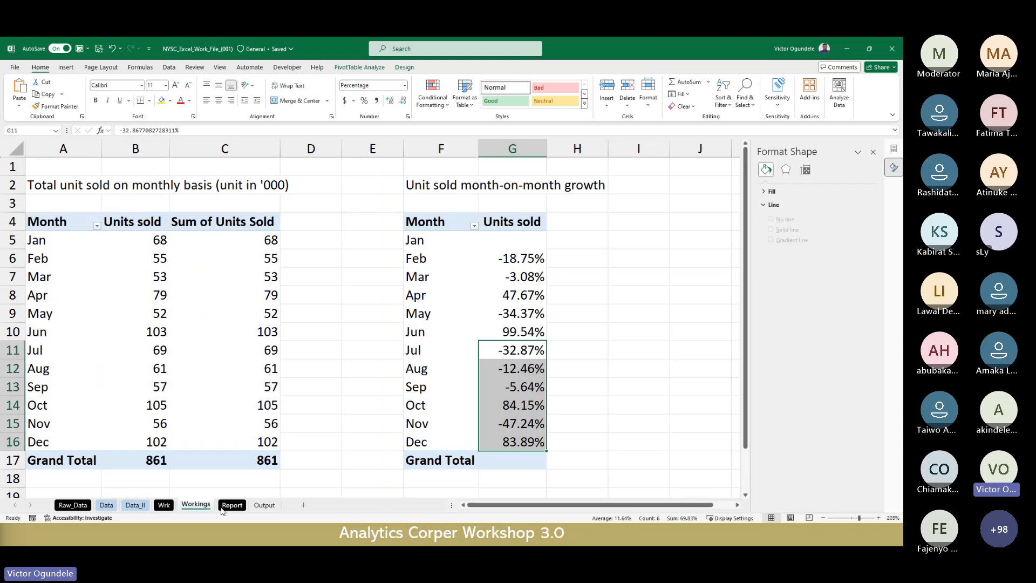
left_click(264, 507)
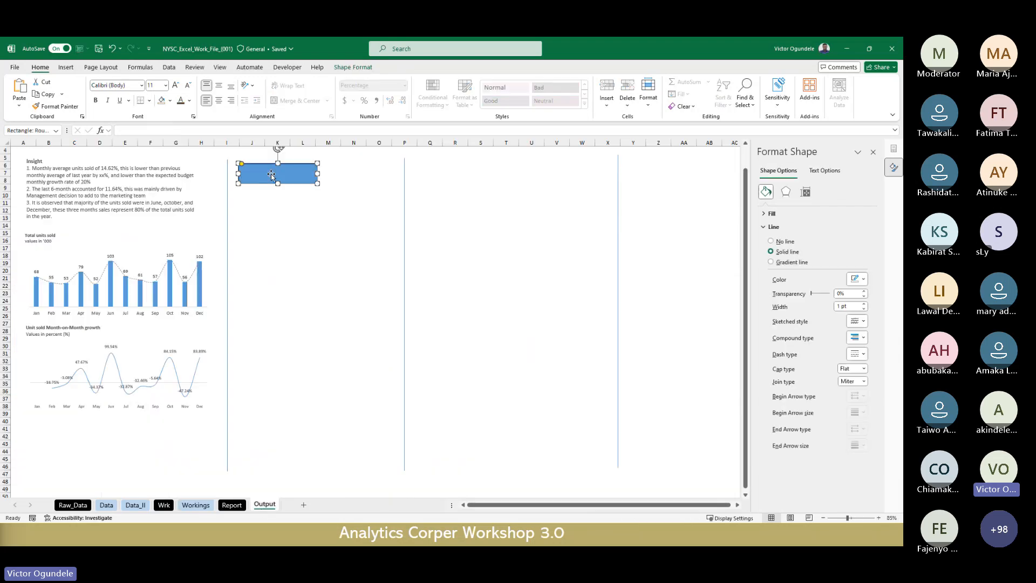
type("861")
Enlarge the 861 text by six font-size increments and center it in the rounded rectangle.
left_click(175, 87)
left_click(175, 87)
left_click(175, 87)
left_click(175, 87)
left_click(175, 87)
left_click(176, 87)
left_click(219, 101)
left_click(262, 203)
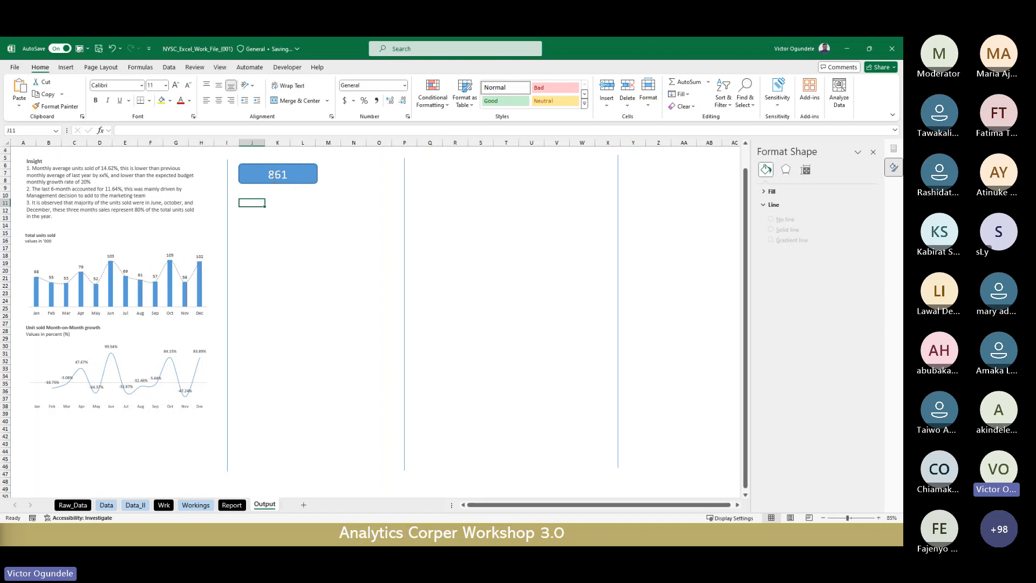
Add a text box reading "Total units sold" below the 861 rectangle and duplicate the text box.
left_click(256, 193)
left_click(66, 68)
left_click(139, 93)
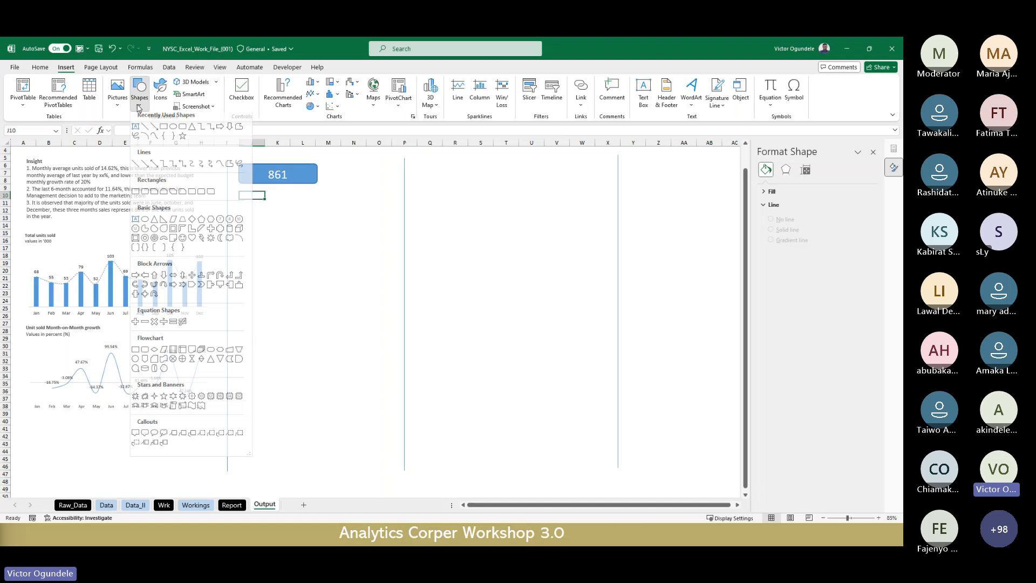
left_click(135, 136)
left_click_drag(251, 191, 339, 211)
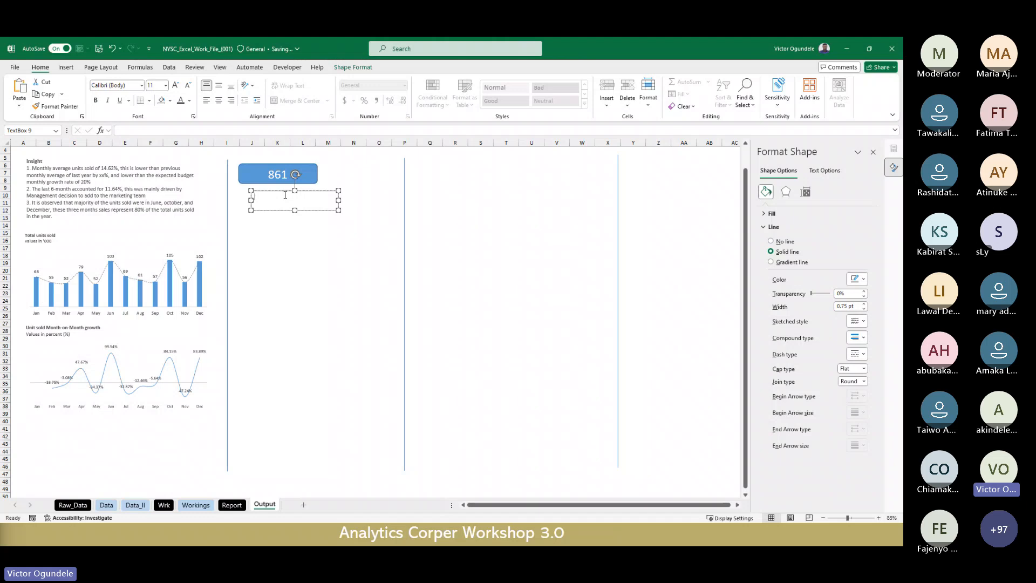
type("Total units sold")
left_click(284, 211)
key("ctrl+d")
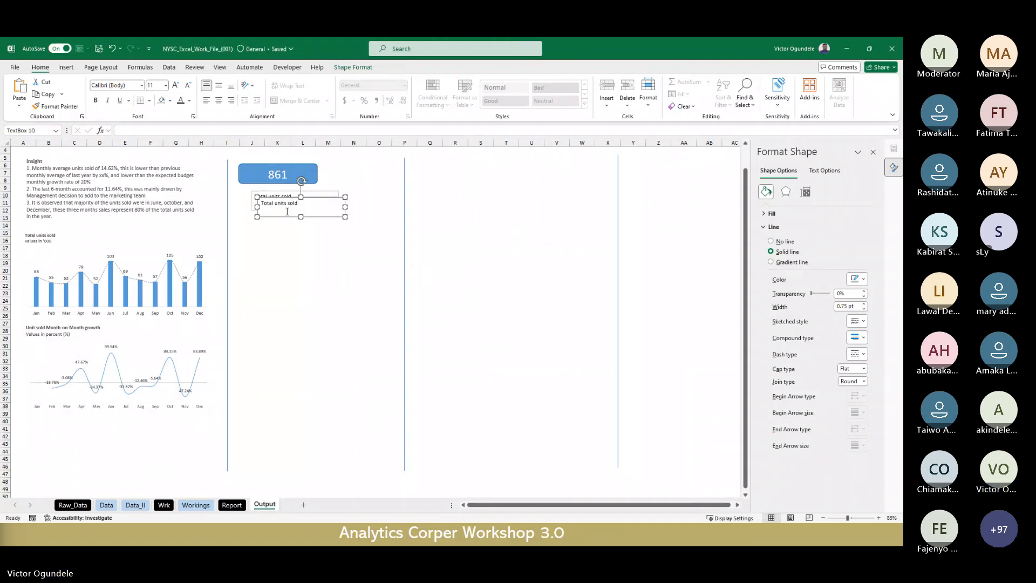
Move the duplicate text box further down and center the original "Total units sold" text vertically and horizontally.
left_click_drag(284, 217, 279, 258)
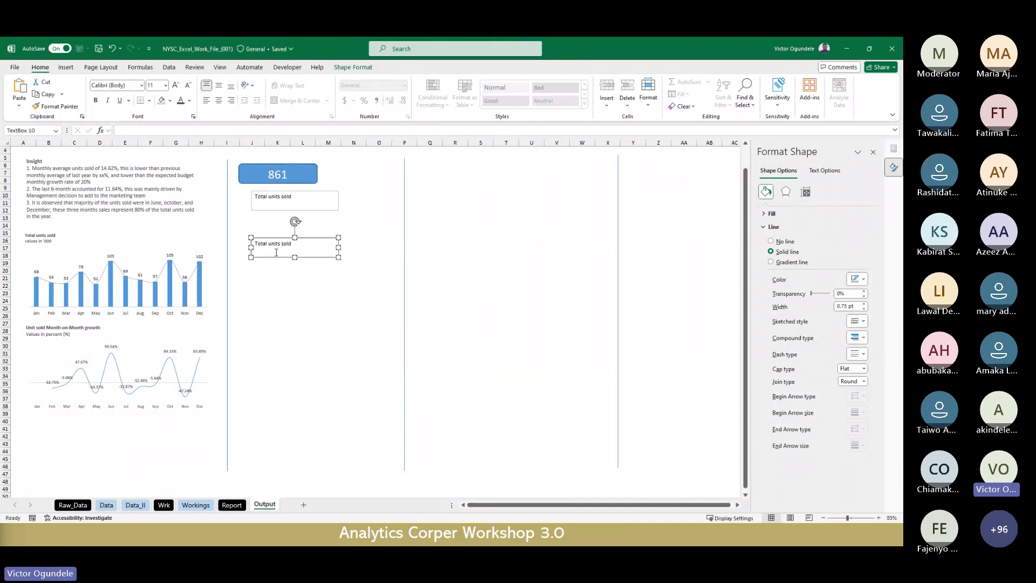
left_click(260, 211)
left_click(218, 85)
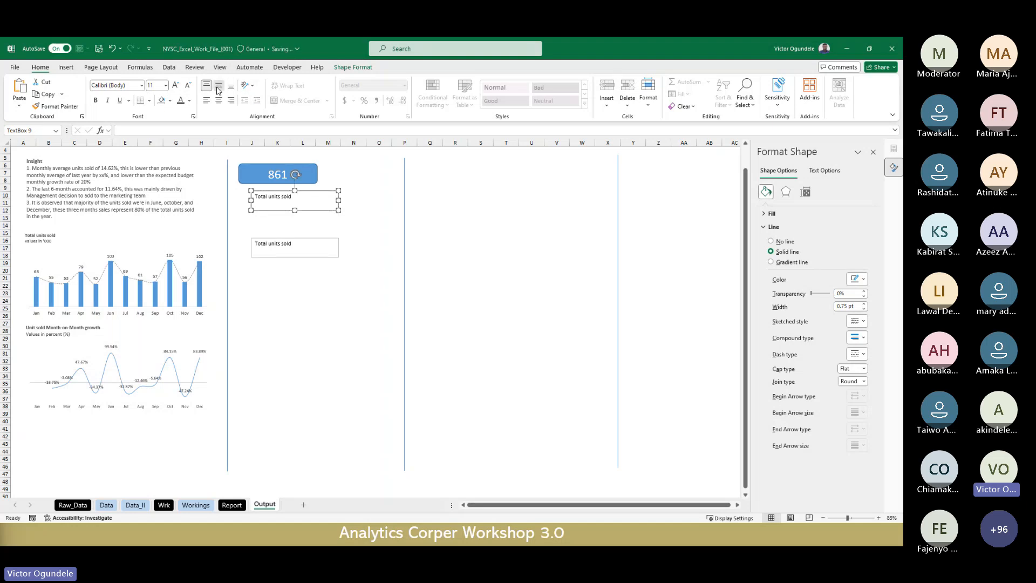
left_click(219, 101)
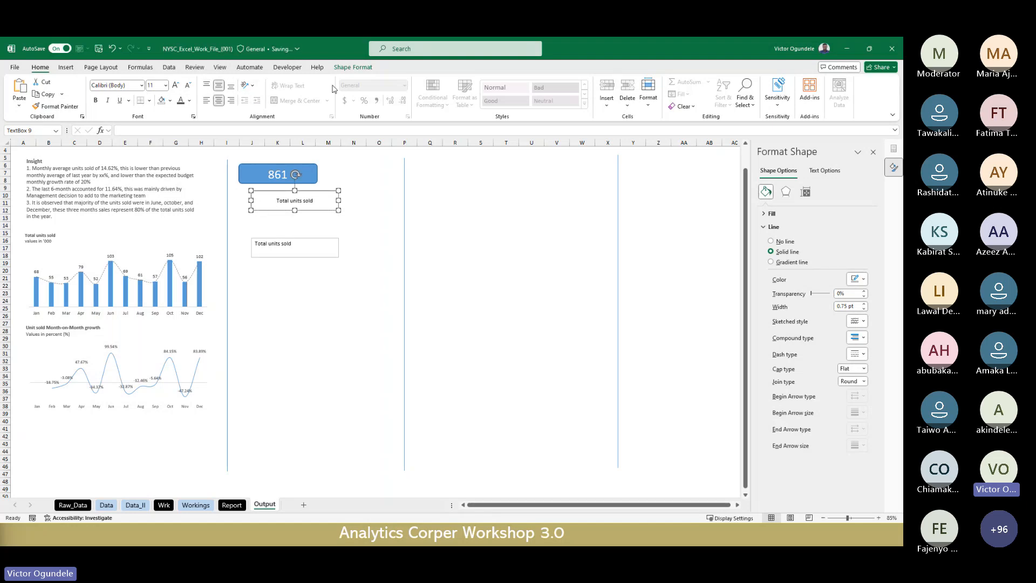
Remove the outline and fill from the centered "Total units sold" text box.
left_click(352, 67)
left_click(365, 98)
left_click(356, 214)
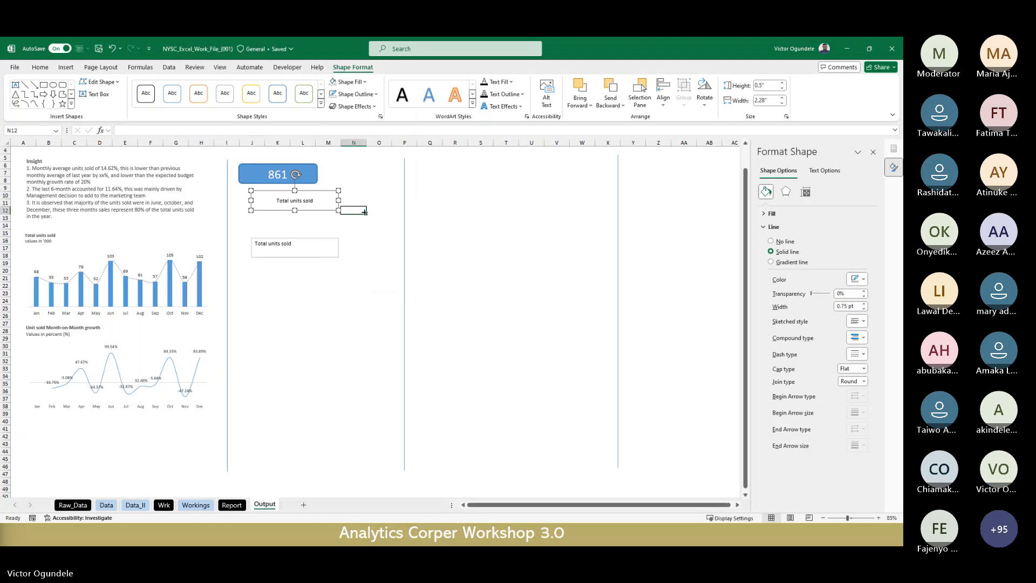
left_click(353, 210)
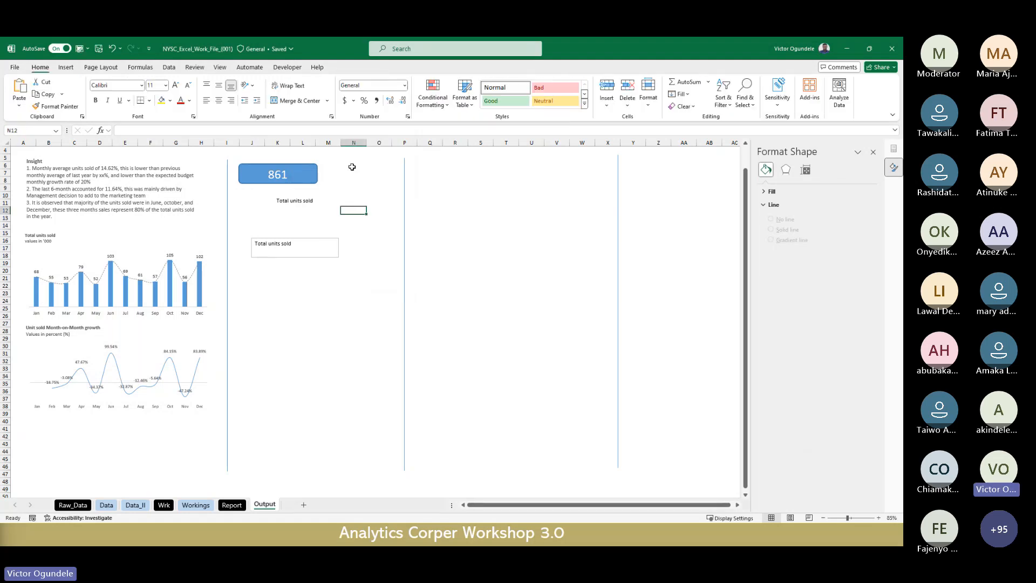
left_click_drag(277, 198, 301, 193)
left_click(301, 191)
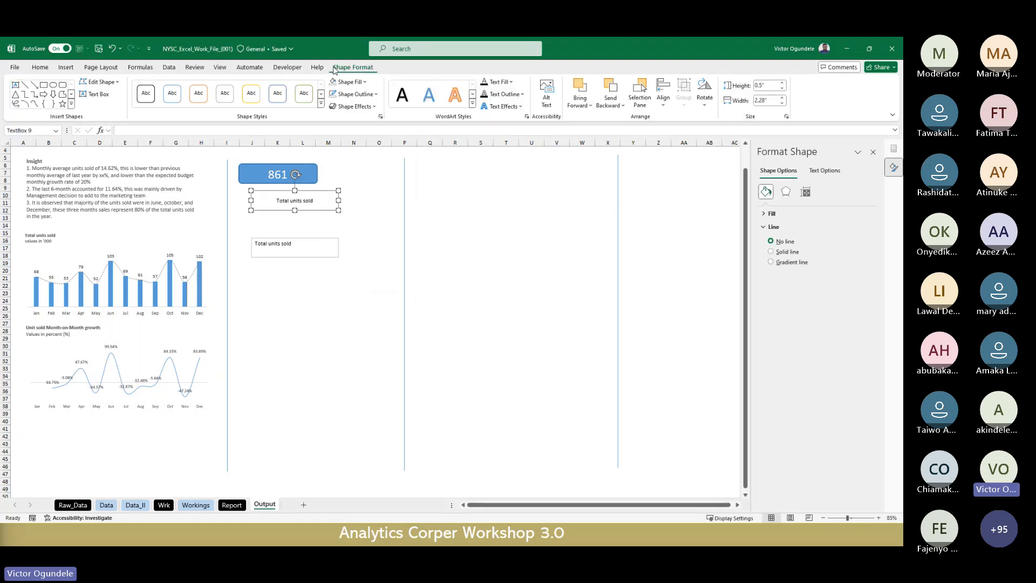
left_click(362, 83)
left_click(355, 201)
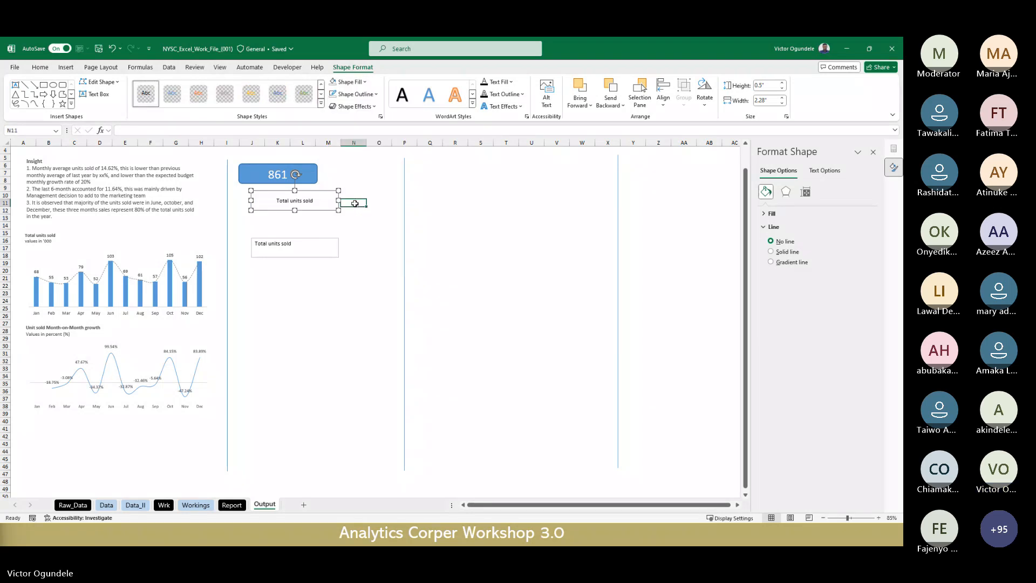
left_click(354, 203)
Shrink the borderless "Total units sold" text box to about 0.27" high by 1.32" wide and place it just above the 861 rectangle.
double_click(308, 201)
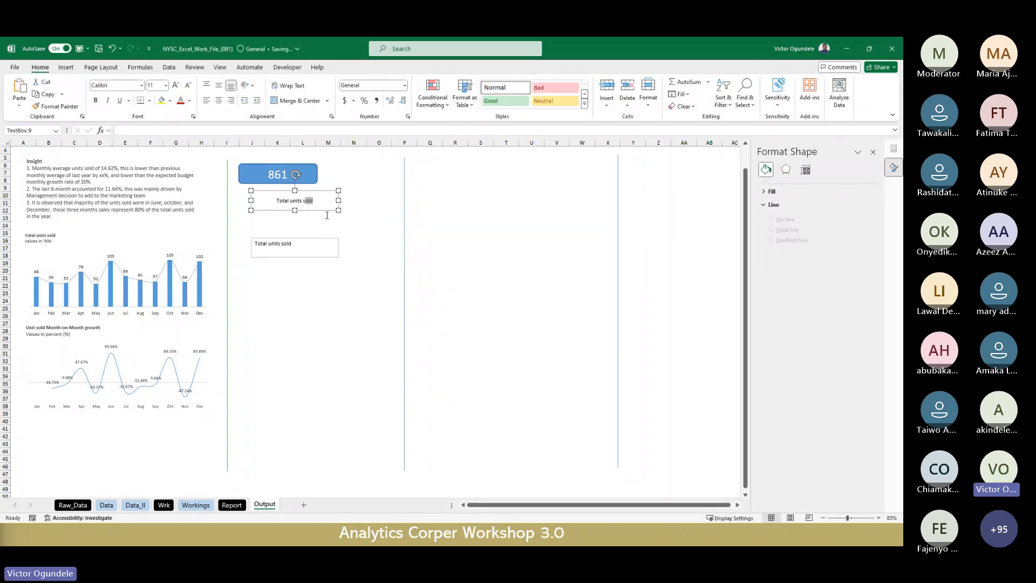
left_click_drag(336, 209, 301, 167)
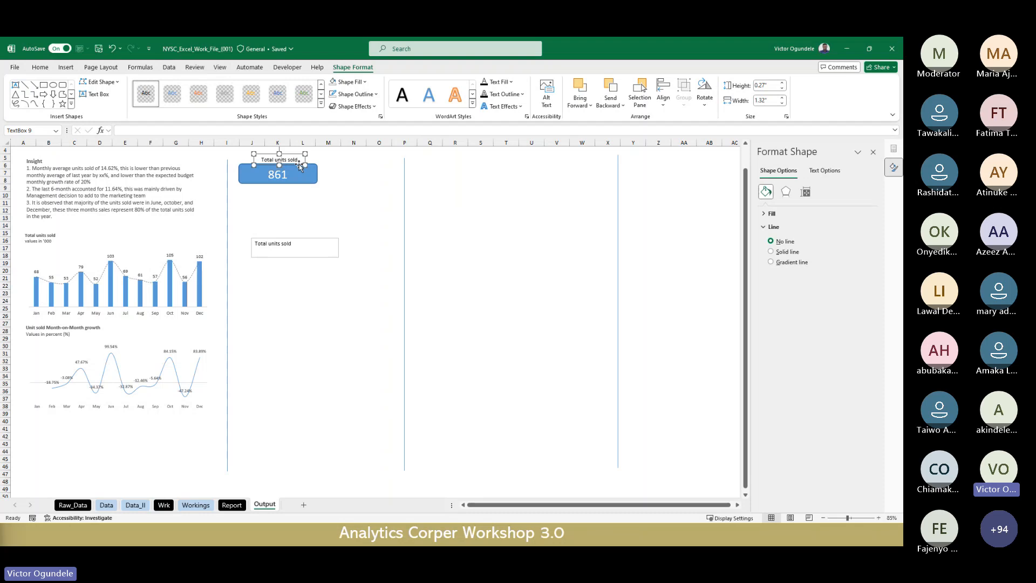
Move the duplicate text box under the 861 rectangle and extend its text to "Total units sold of 861, in which 50% was sold in Lagos central".
left_click_drag(304, 238, 292, 186)
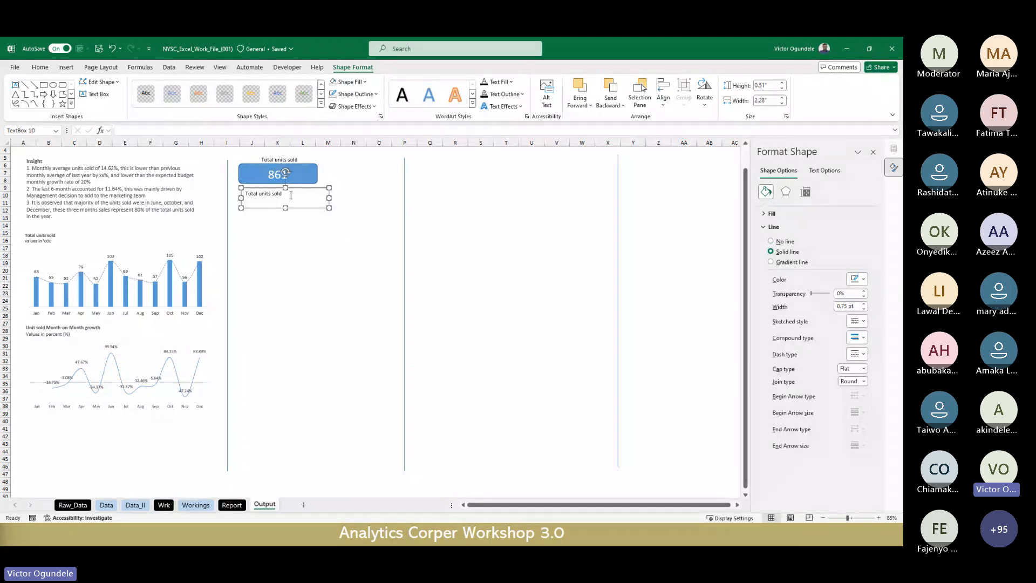
left_click(290, 195)
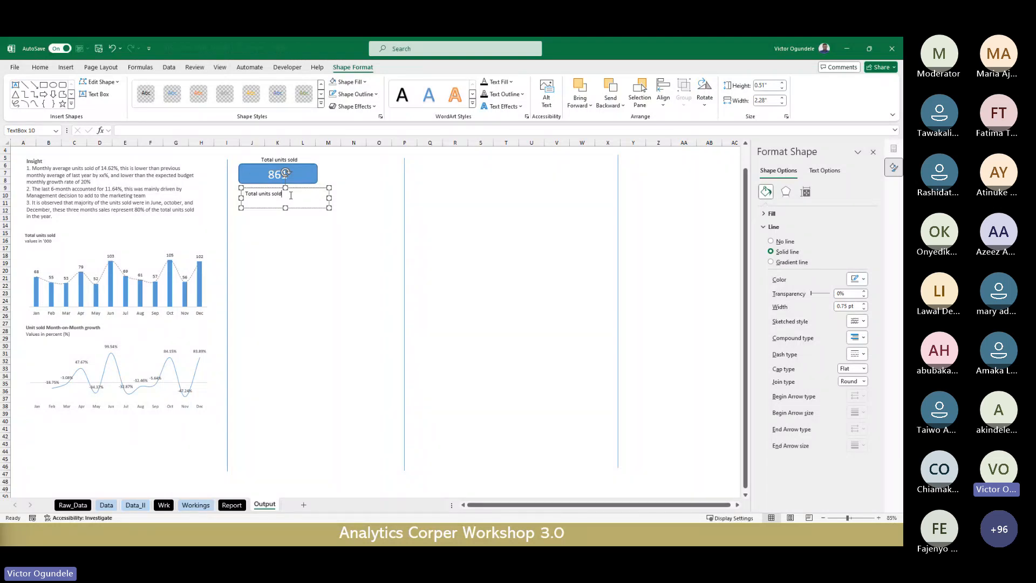
type("of")
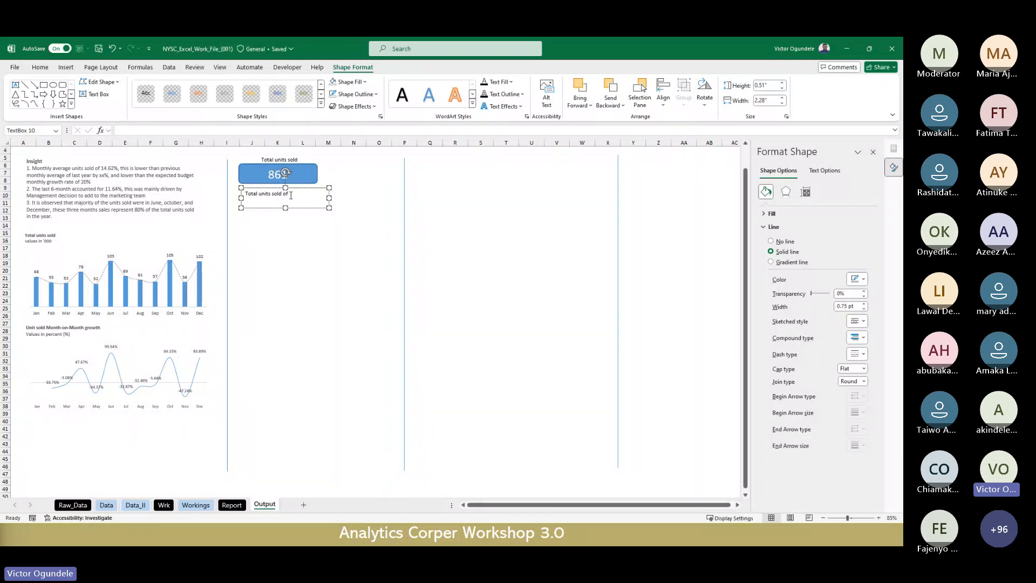
type(" 861, in")
type(" which")
type(" 8")
type("0% was s")
type("old in")
type(" Lagos c")
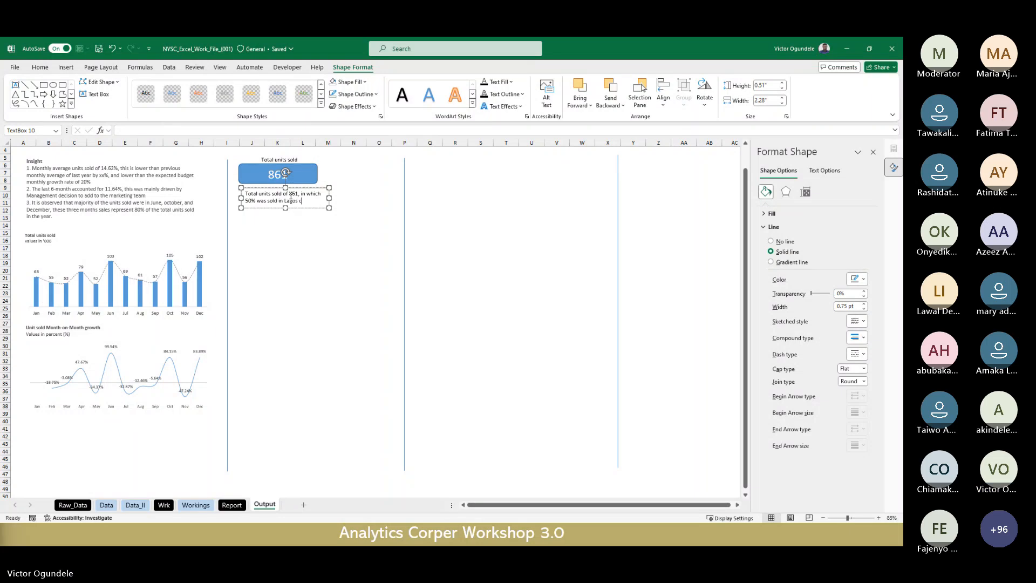
type("entral")
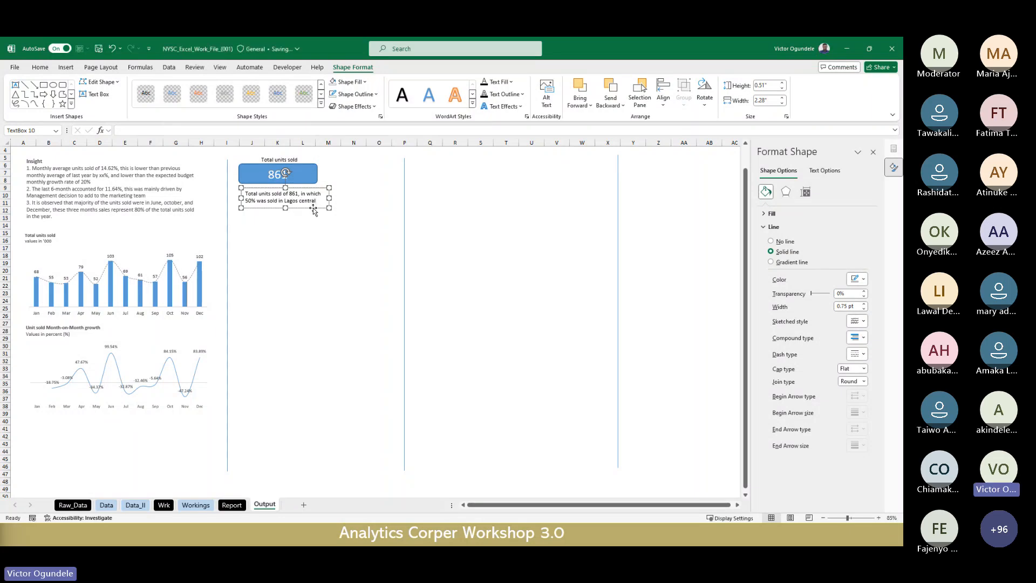
Center the Lagos central caption's text horizontally and align its text box beneath the 861 rectangle.
left_click(39, 67)
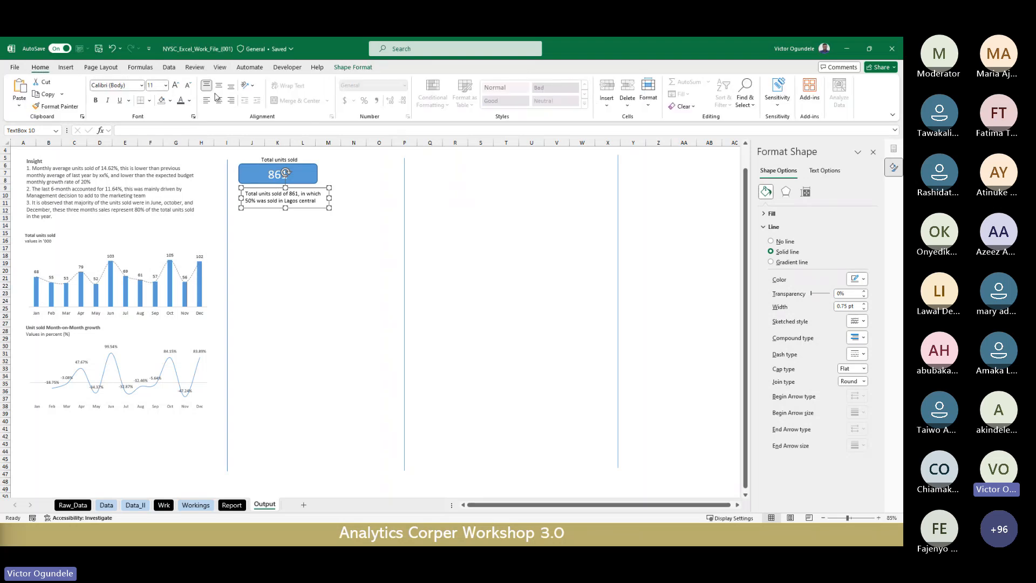
left_click(219, 100)
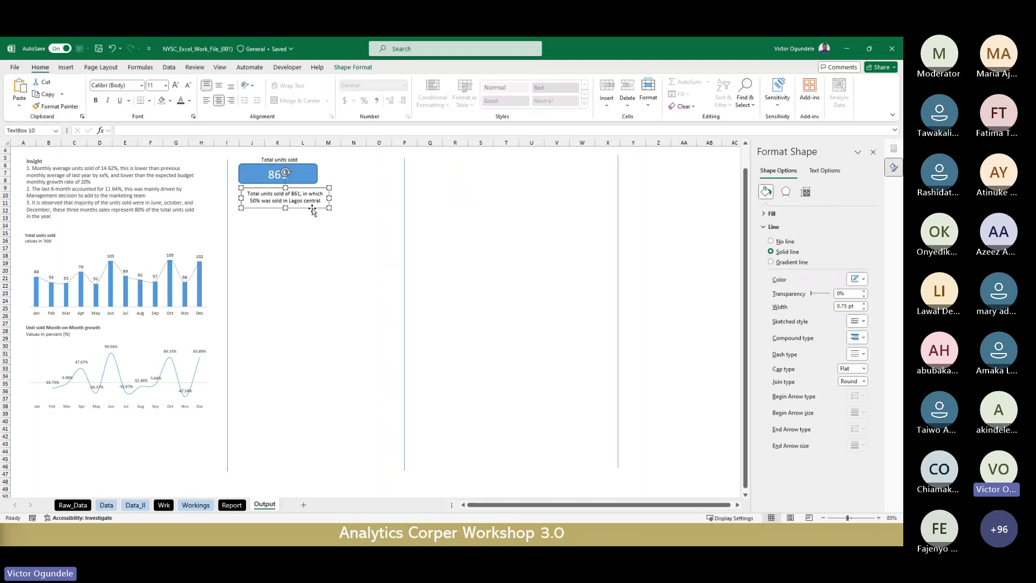
left_click_drag(312, 209, 305, 208)
Set the Lagos central caption's text box to no outline and no fill.
left_click(355, 69)
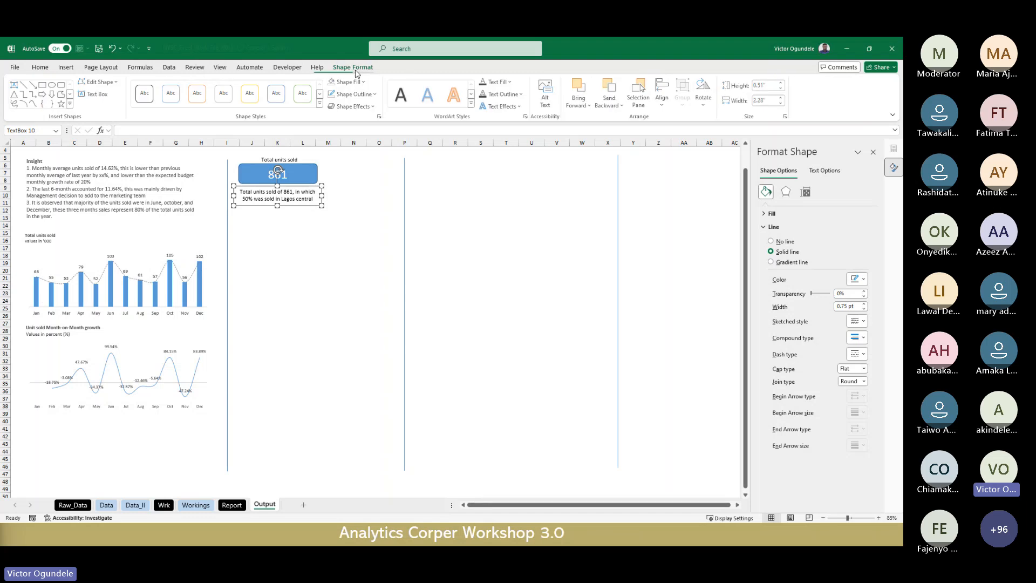
left_click(354, 94)
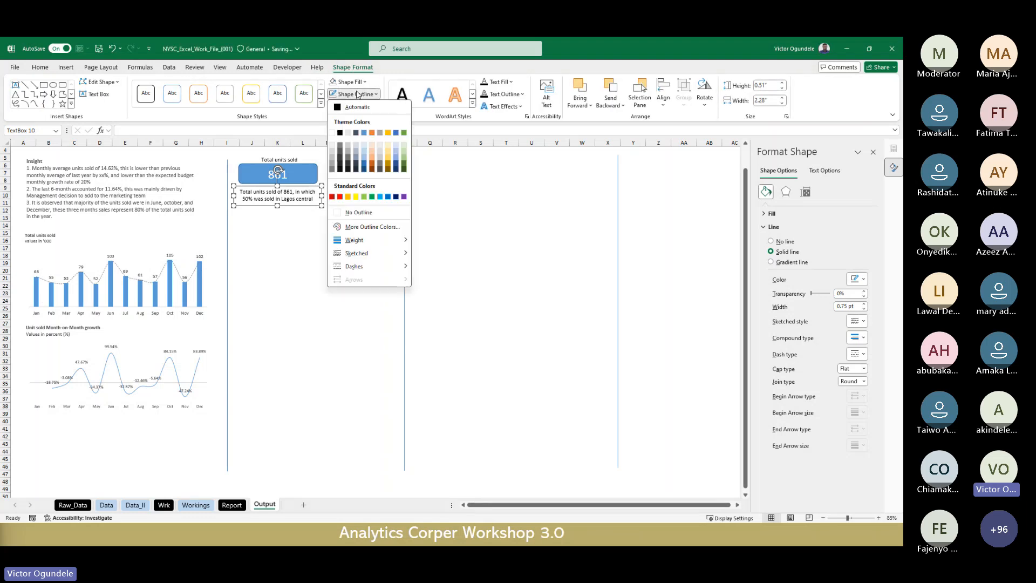
left_click(359, 212)
left_click(350, 81)
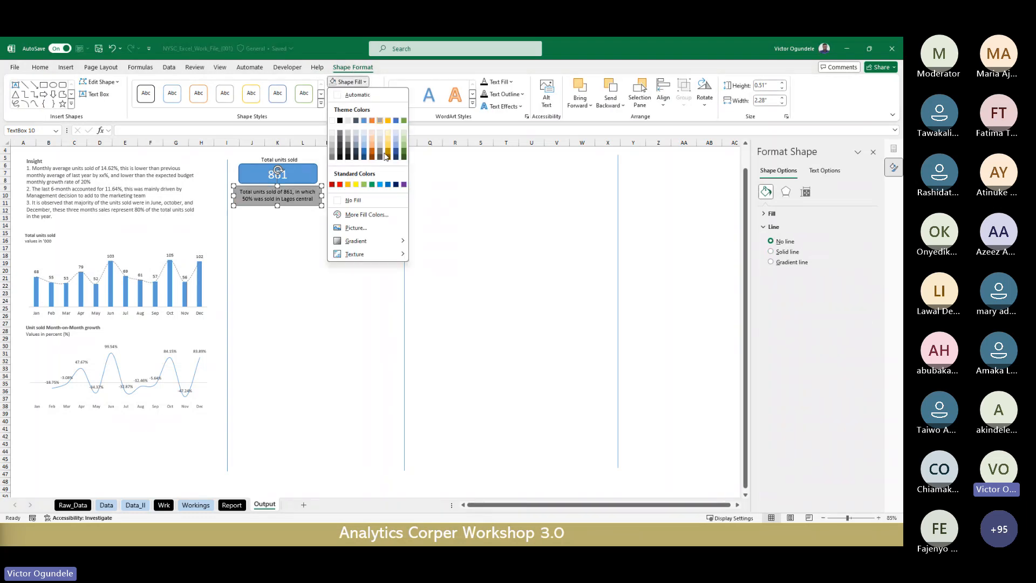
left_click(353, 200)
left_click(302, 234)
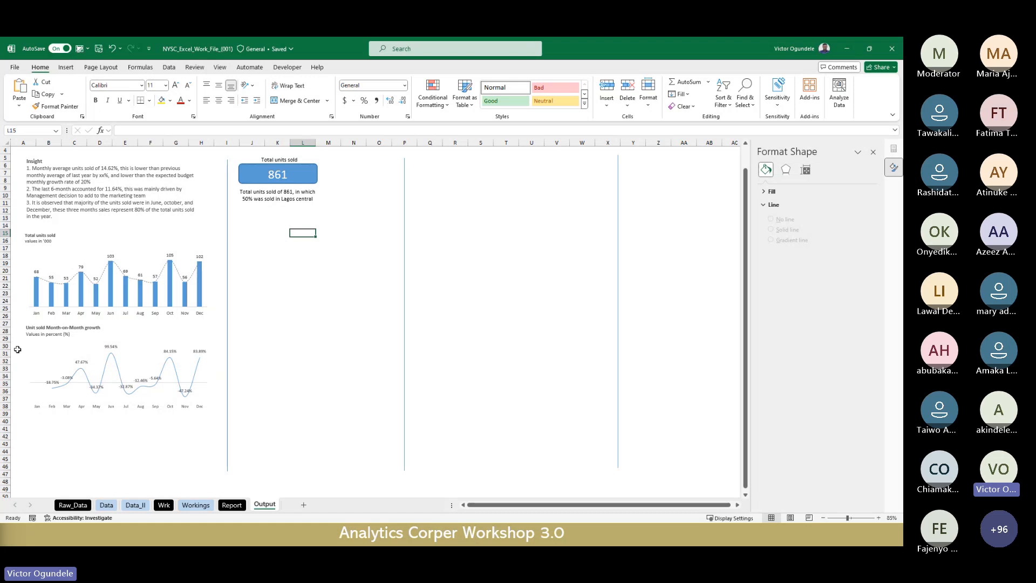
left_click(256, 368)
left_click(291, 264)
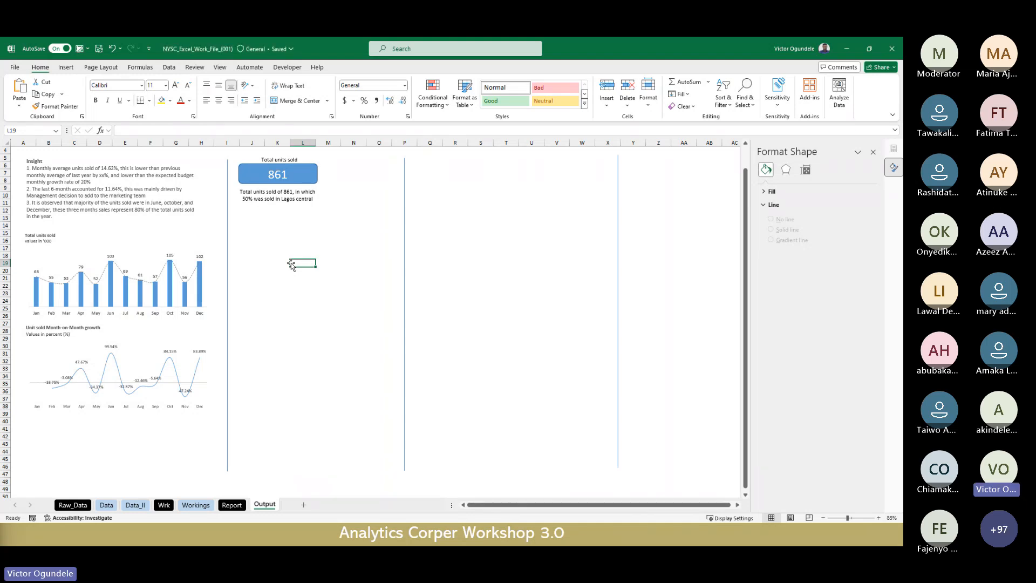
Run Analyze Data on the Data_II sheet's table and show all of its suggested insights.
left_click(131, 506)
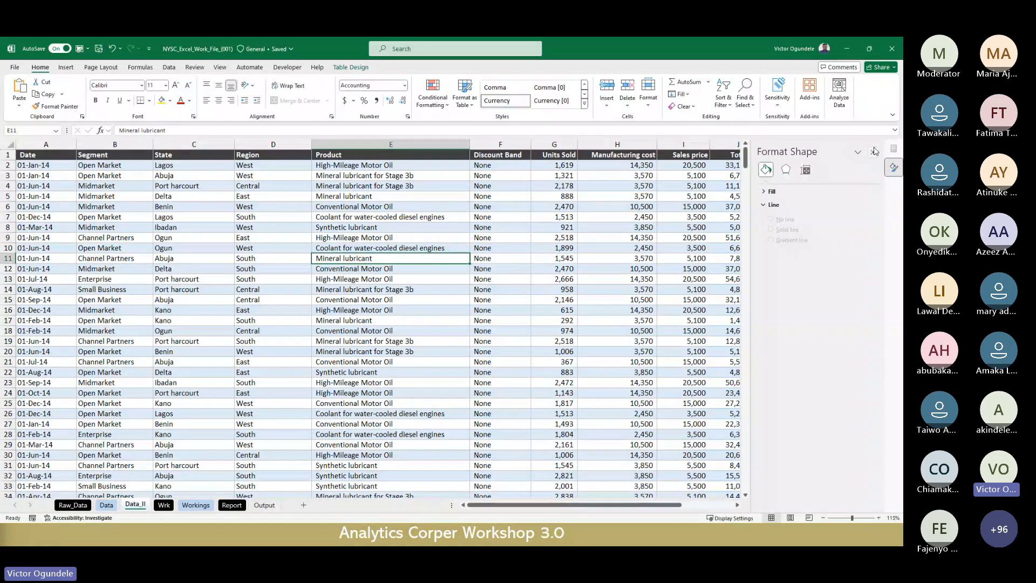
left_click(392, 302)
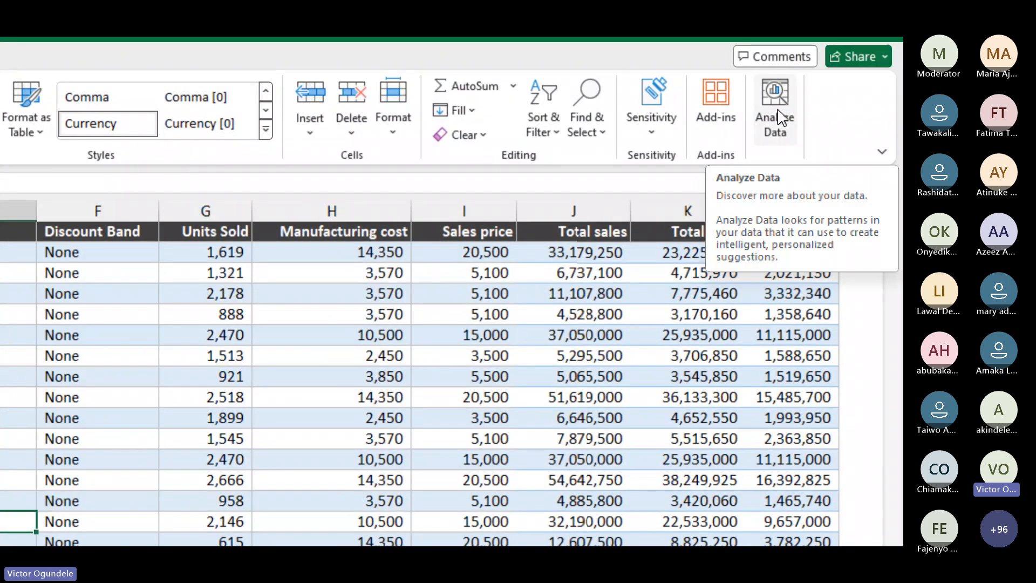
left_click(772, 118)
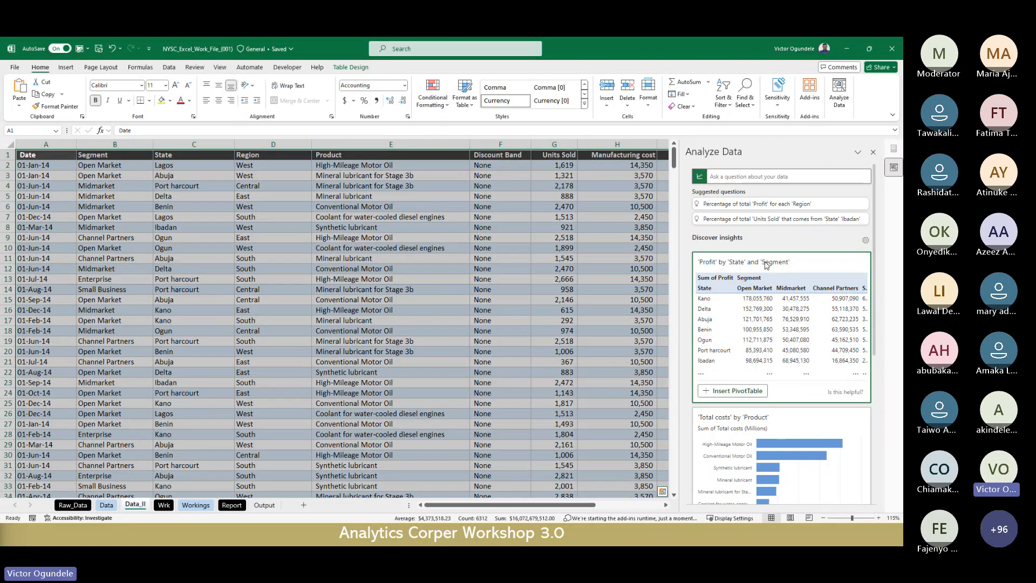
scroll(767, 264, "down", 3)
scroll(779, 455, "down", 5)
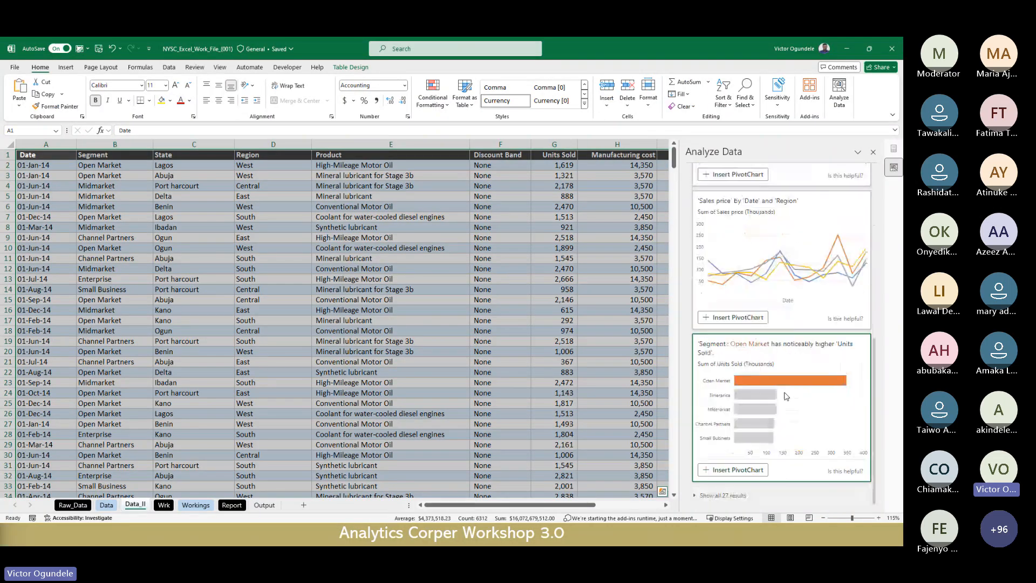
left_click(722, 494)
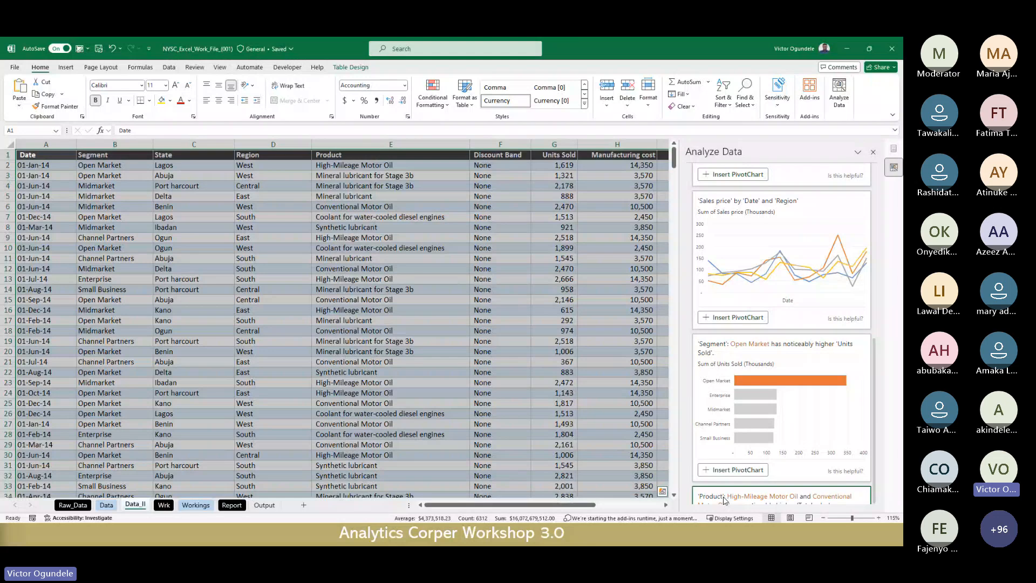
Examine the suggested insights on profit, costs, sales price, units sold and manufacturing cost for the Data_II table.
scroll(772, 459, "down", 5)
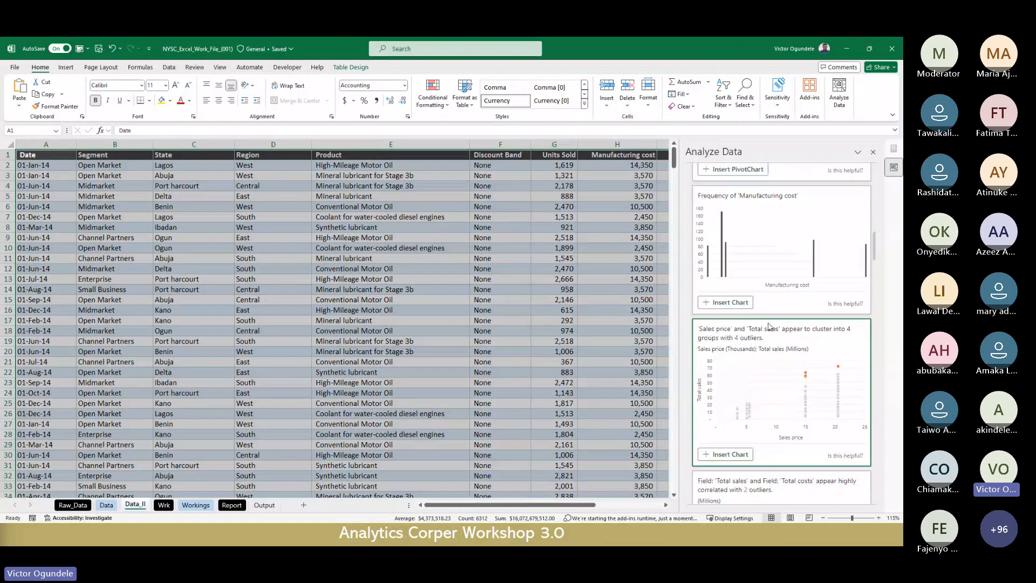
scroll(775, 475, "up", 10)
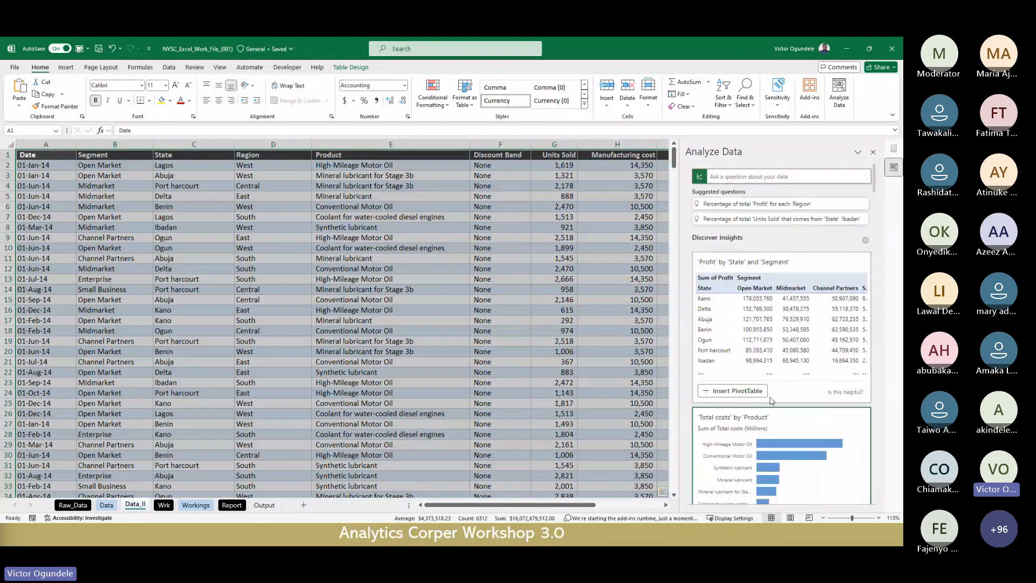
scroll(771, 396, "down", 3)
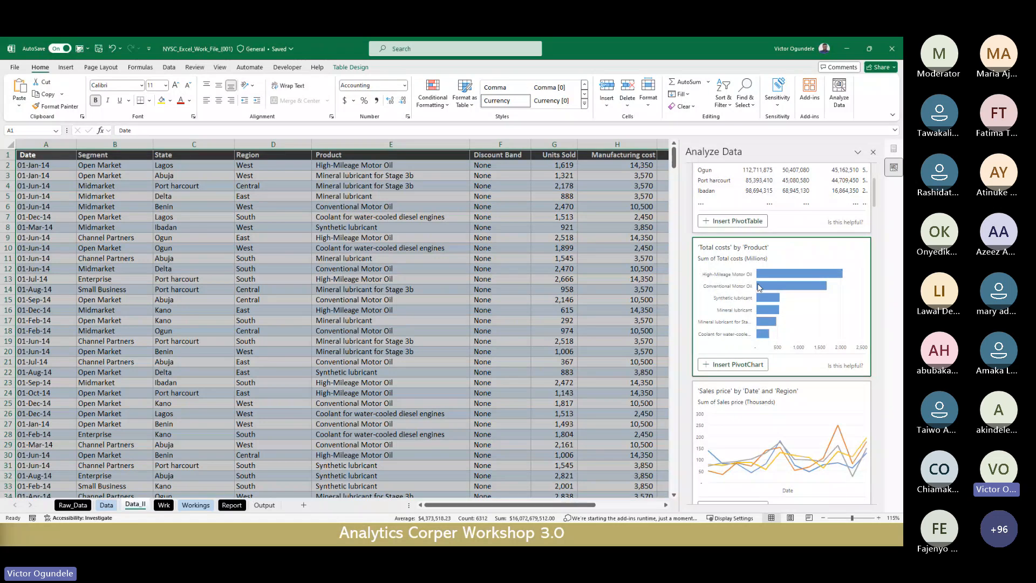
scroll(764, 330, "down", 2)
scroll(764, 330, "up", 2)
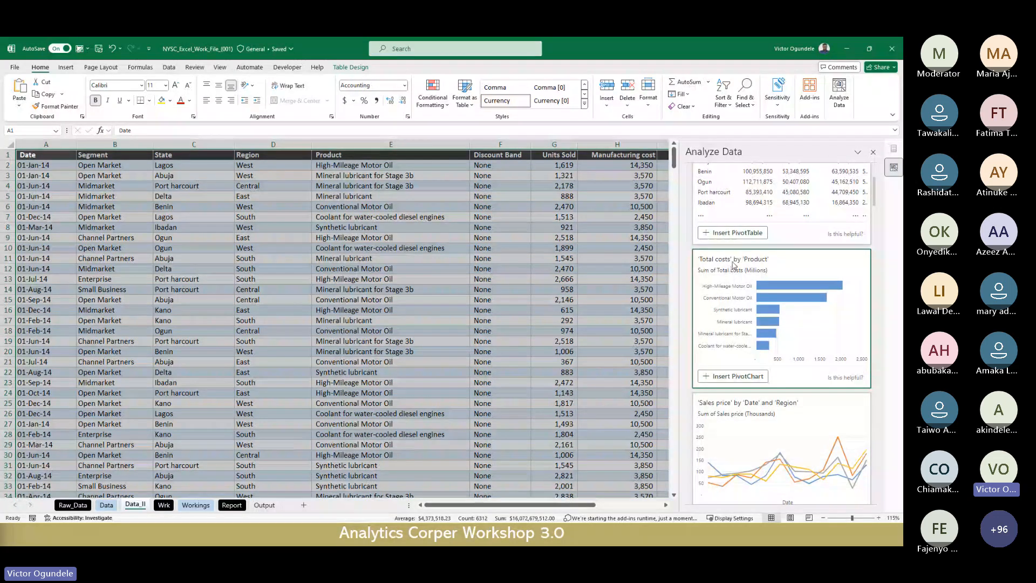
scroll(767, 335, "up", 2)
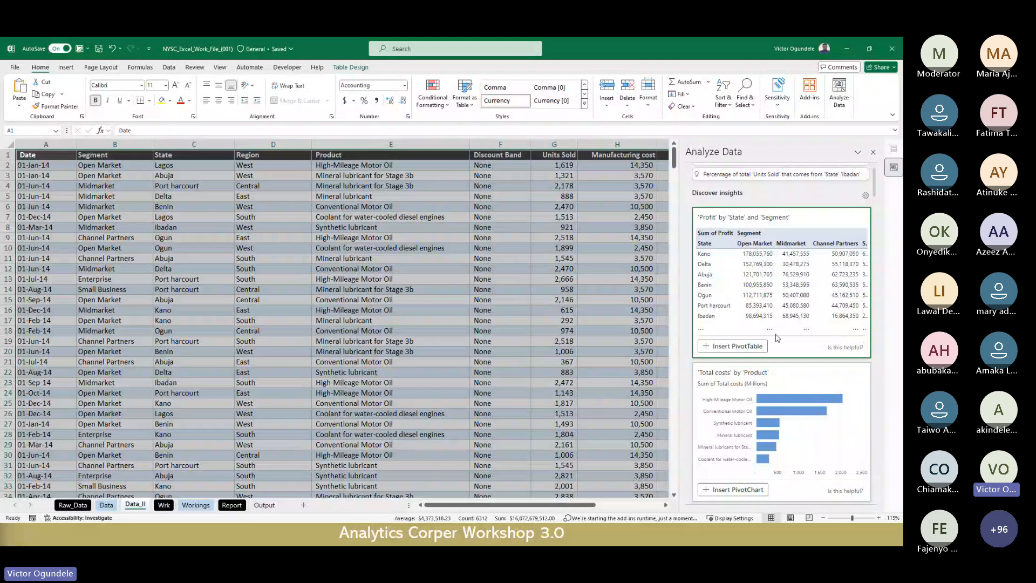
scroll(777, 257, "down", 3)
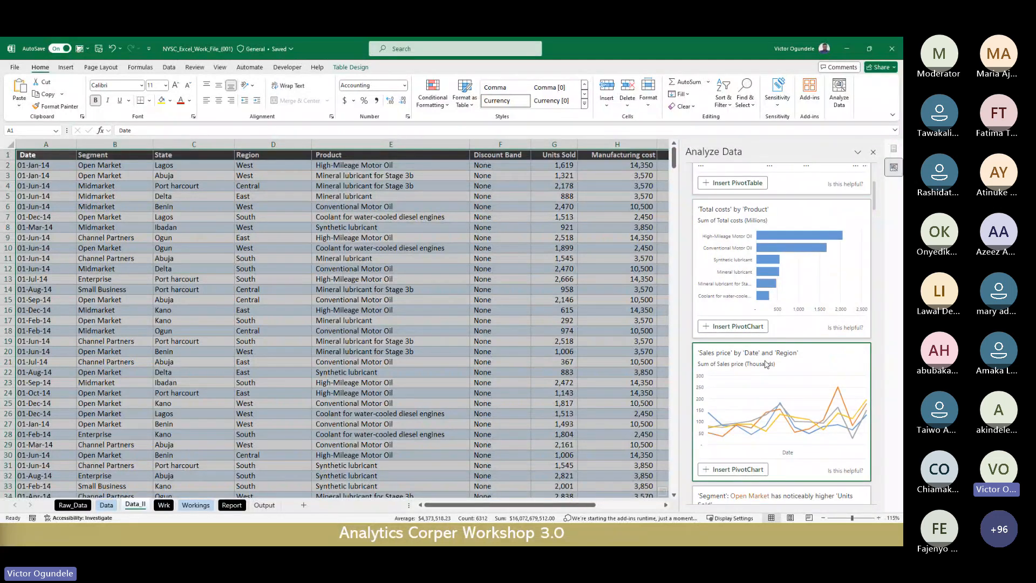
scroll(786, 415, "down", 1)
scroll(786, 415, "down", 2)
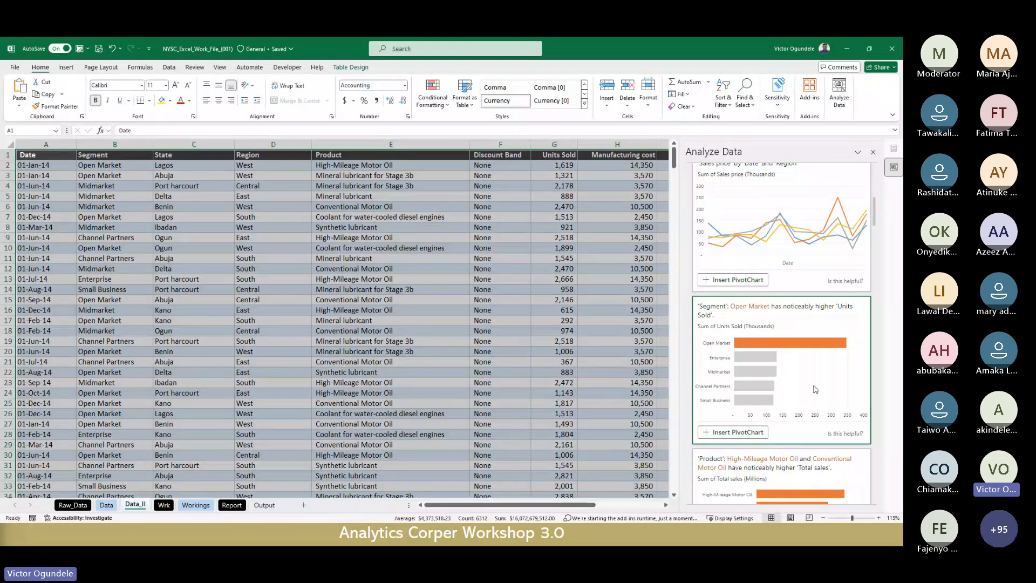
scroll(740, 331, "down", 3)
scroll(741, 332, "down", 10)
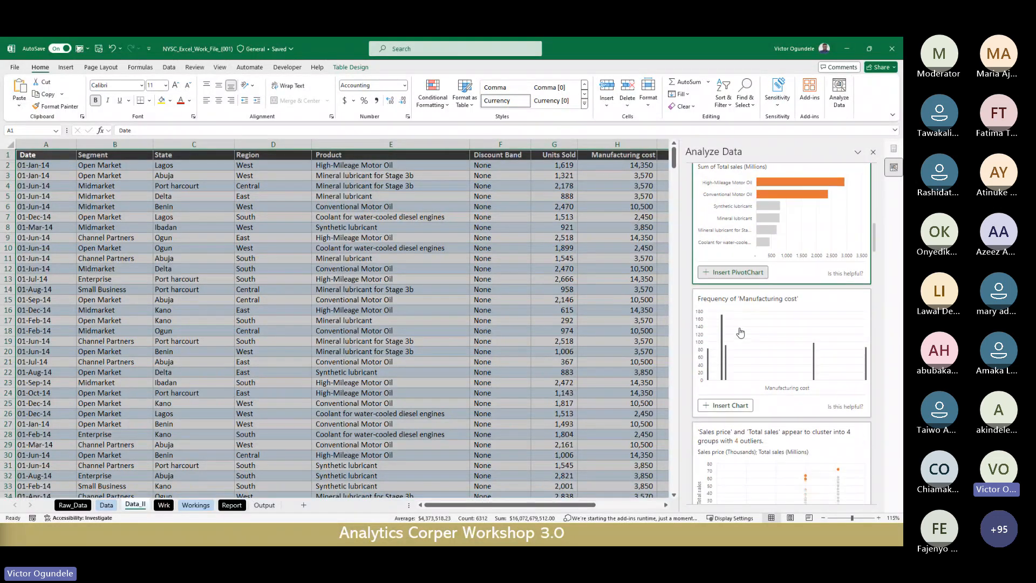
scroll(745, 391, "down", 3)
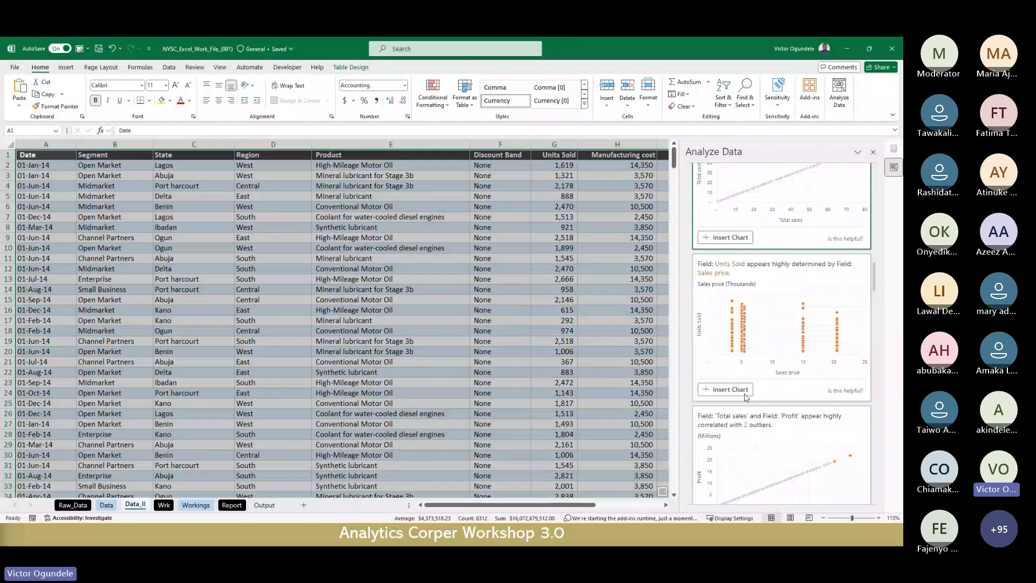
Examine the remaining Analyze Data suggestions, through to the frequency of total costs and the manufacturing cost and profit clusters.
scroll(745, 397, "down", 5)
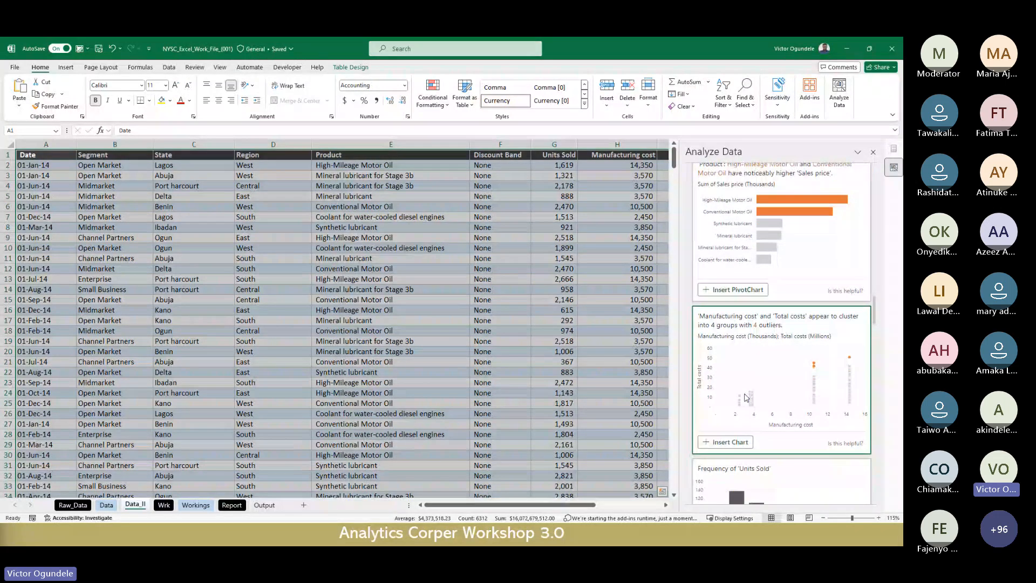
scroll(745, 397, "down", 8)
scroll(750, 216, "up", 3)
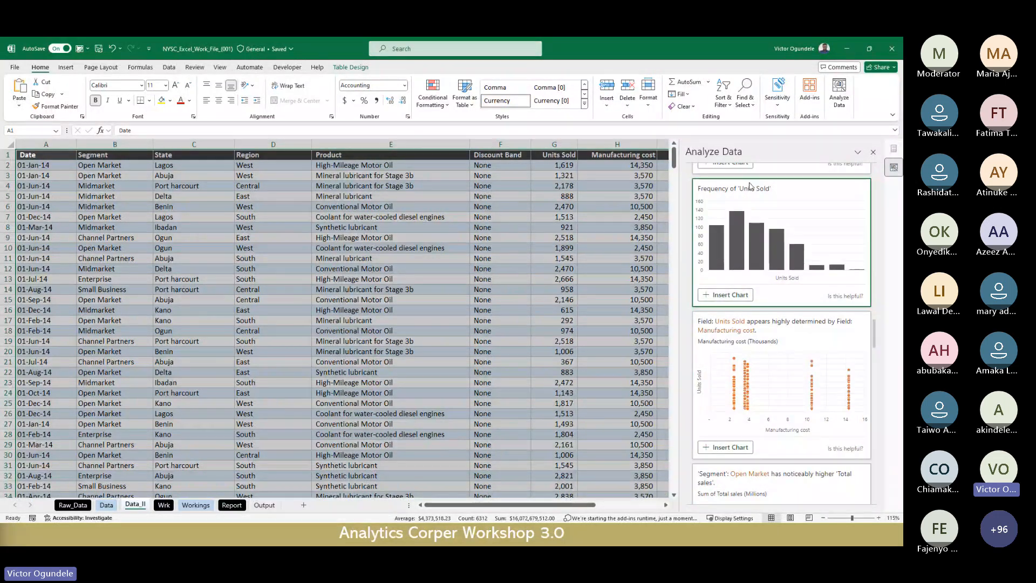
scroll(779, 368, "down", 8)
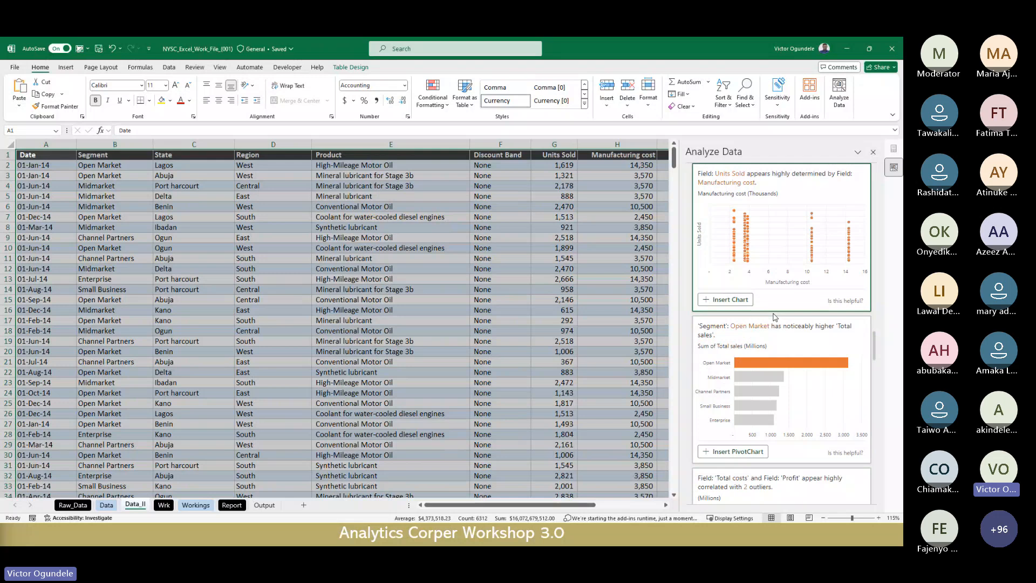
scroll(778, 369, "down", 6)
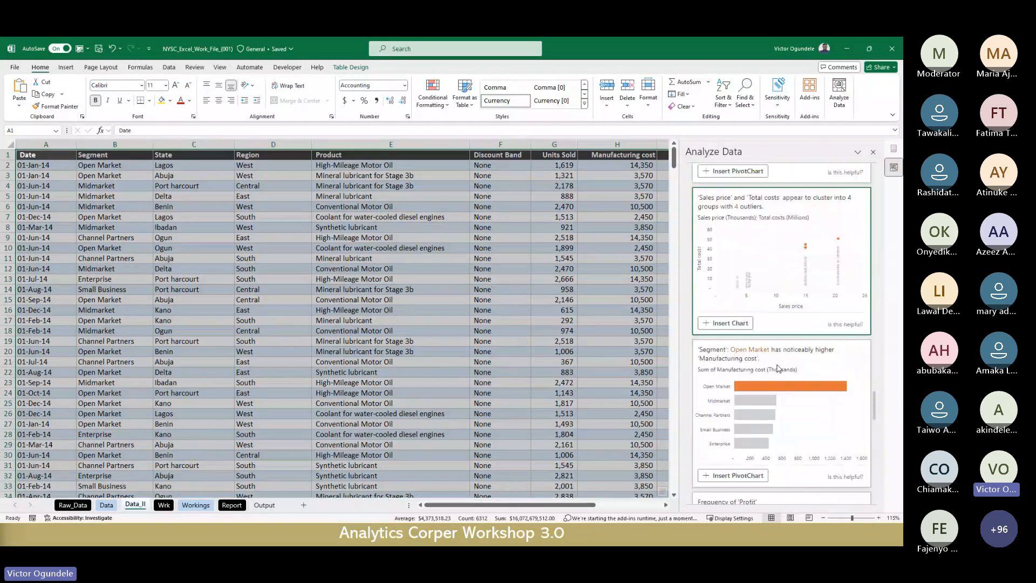
scroll(779, 369, "down", 8)
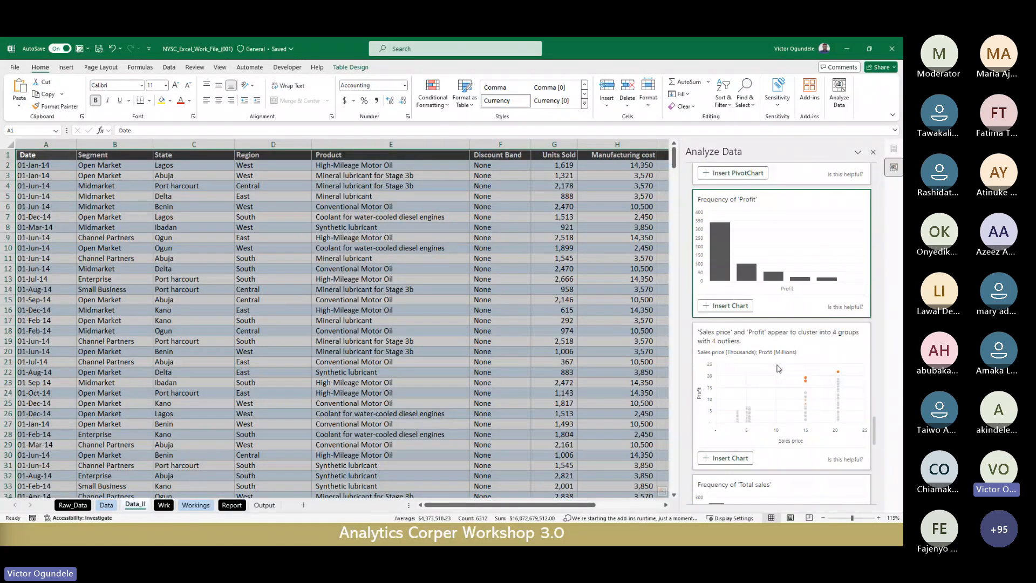
scroll(783, 405, "down", 6)
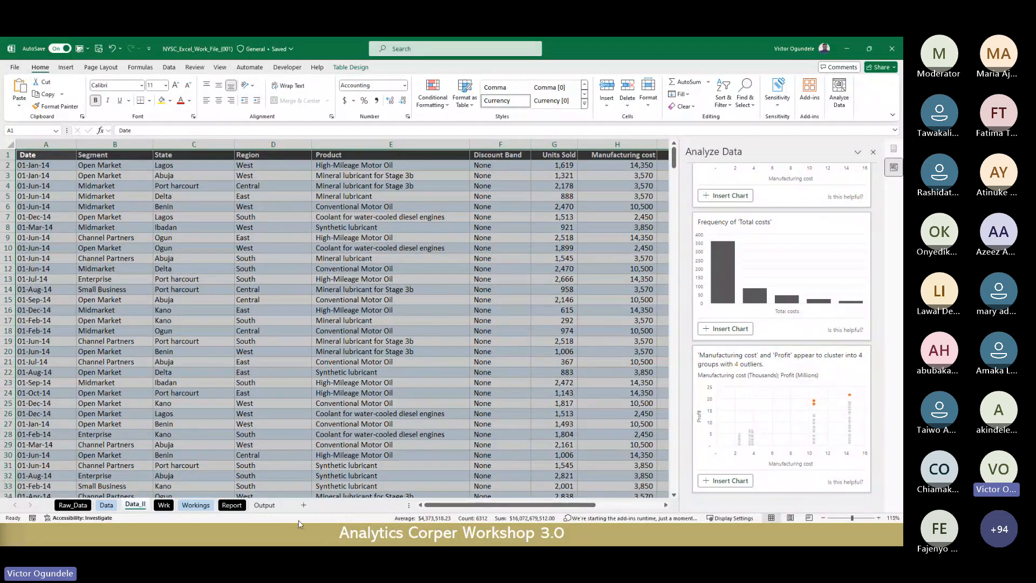
Return to the Output sheet to view its insights, charts and total units sold figure.
left_click(264, 505)
left_click(253, 300)
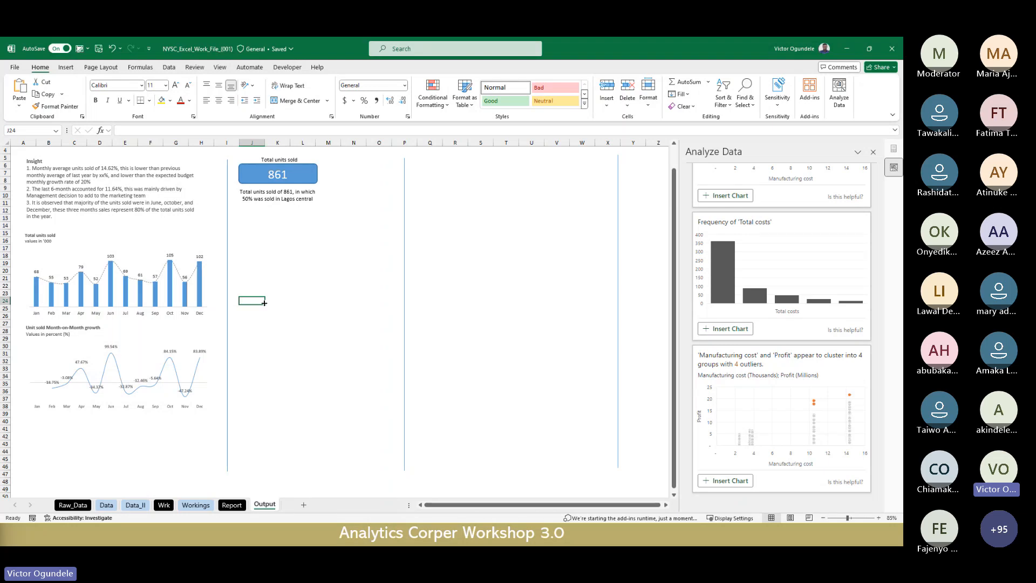
left_click(300, 225)
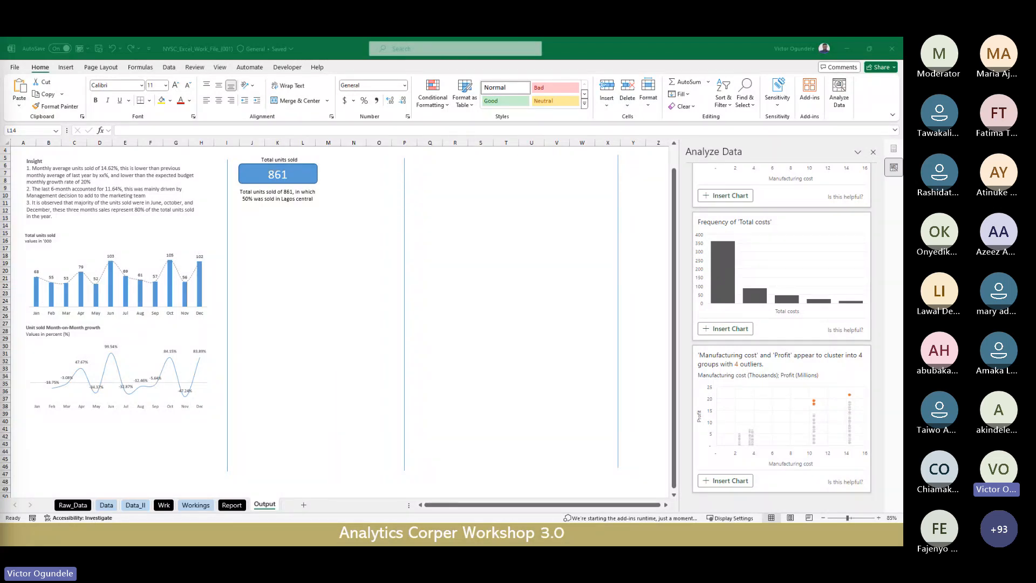
left_click(338, 280)
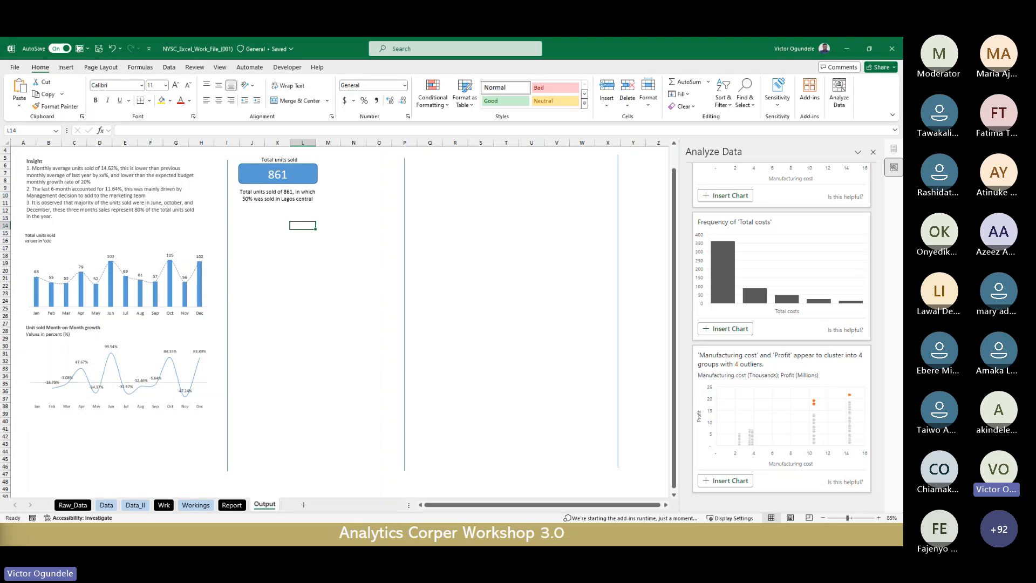
key("alt+Tab")
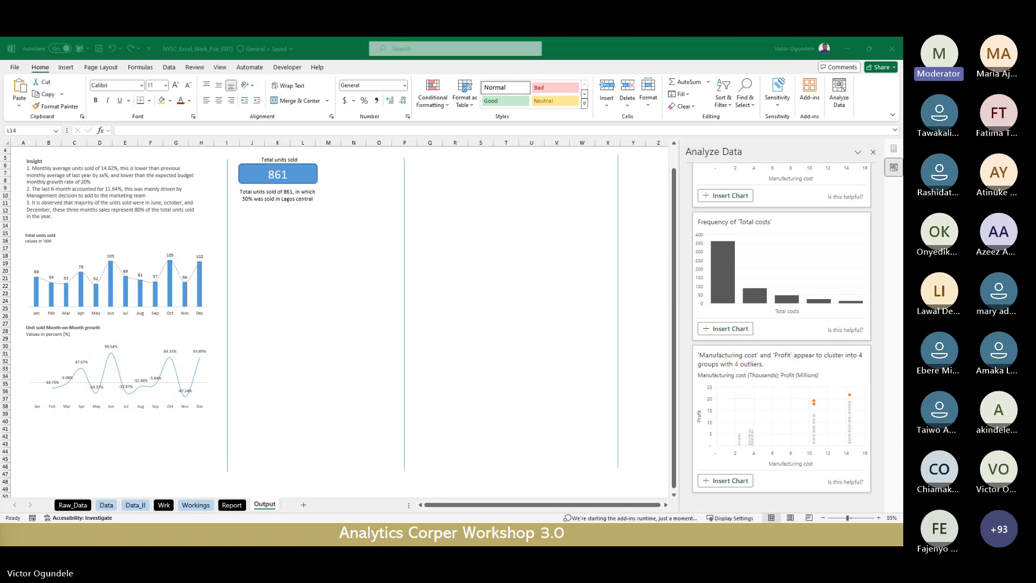
left_click(42, 68)
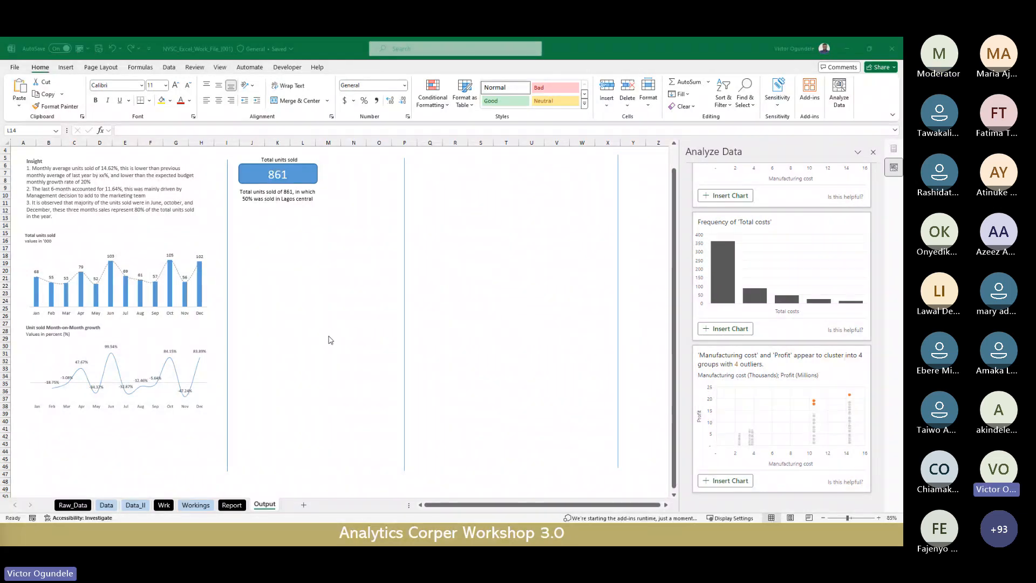
left_click(340, 317)
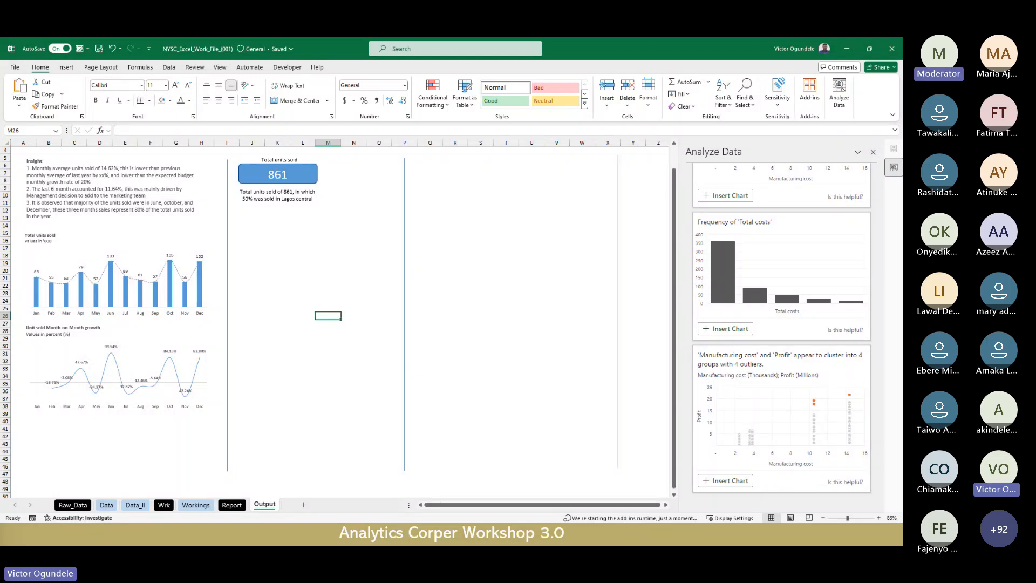
key("alt+Tab")
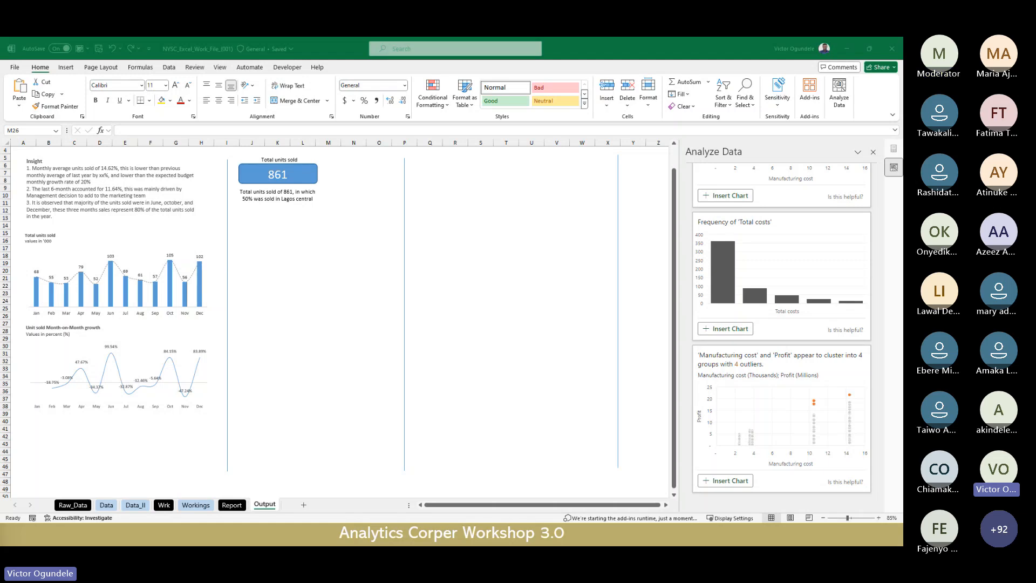
left_click(301, 444)
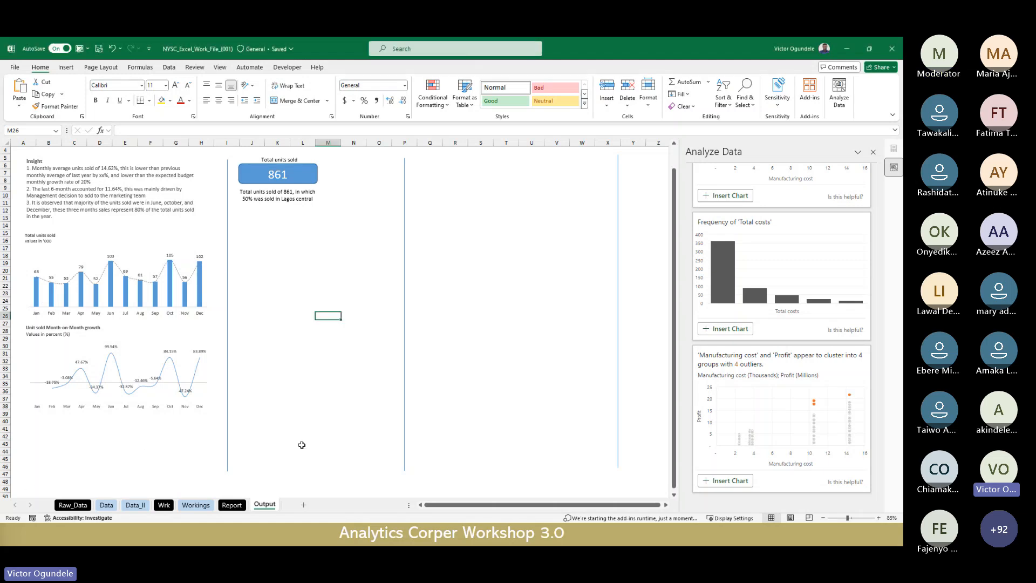
Look over the Workings sheet's monthly pivot tables and the source table on the Data_II sheet.
left_click(196, 505)
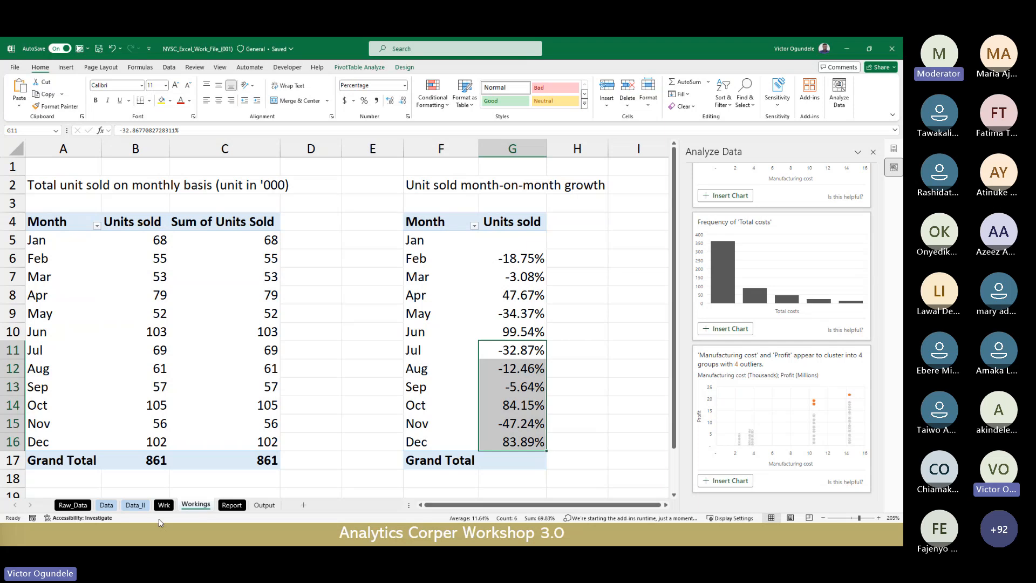
left_click(144, 507)
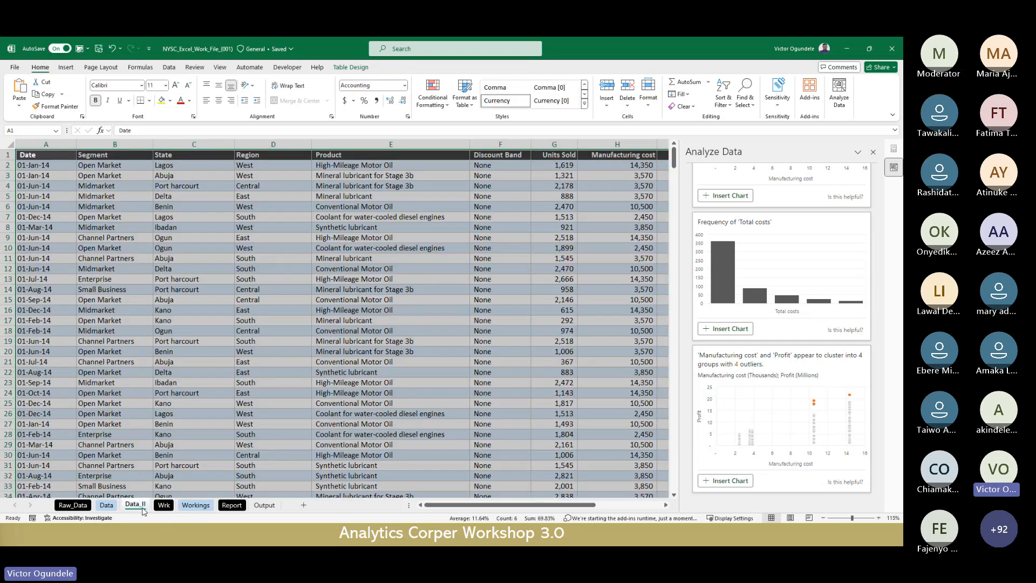
left_click(345, 238)
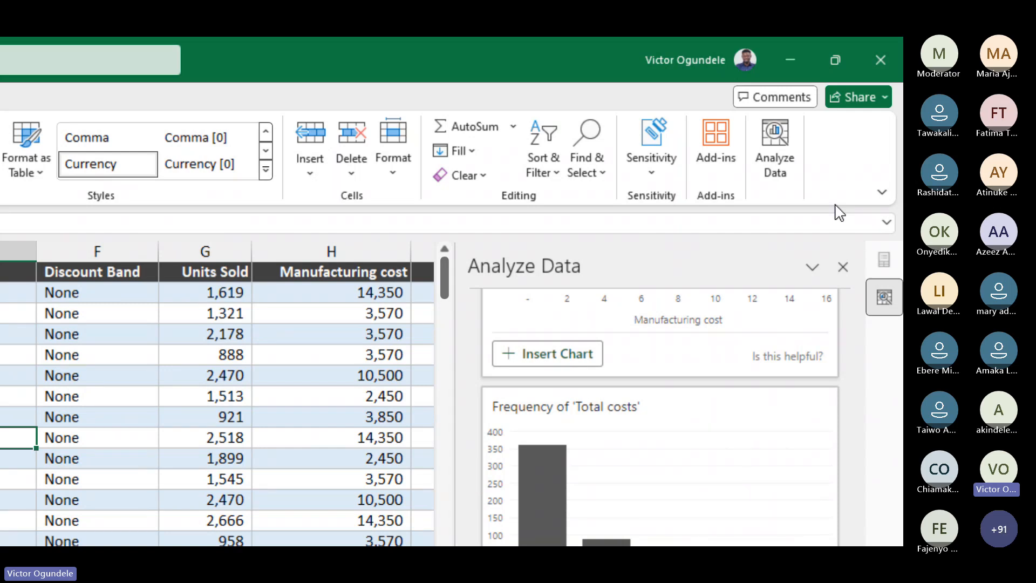
left_click(162, 356)
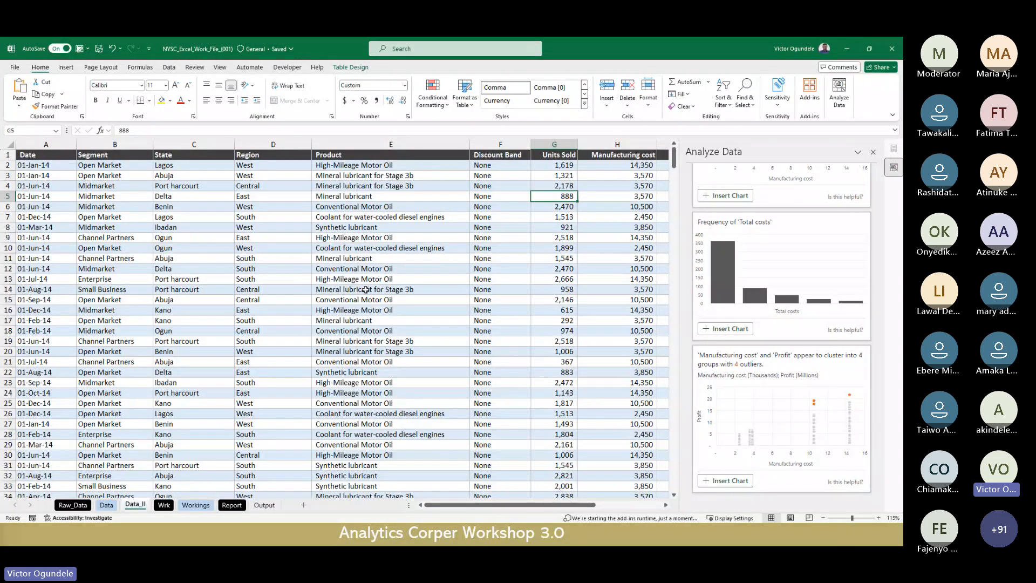
left_click(483, 290)
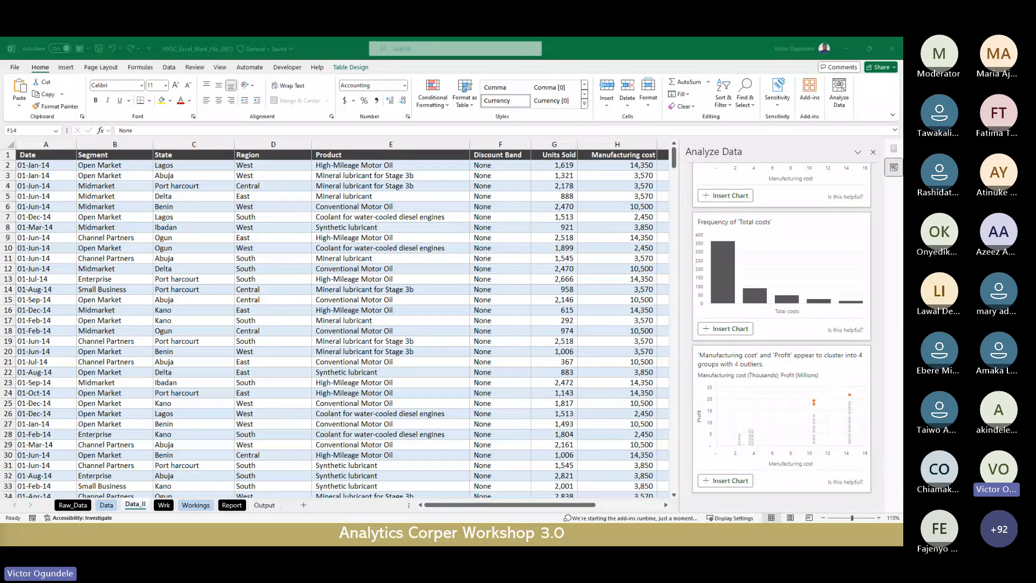
left_click(288, 300)
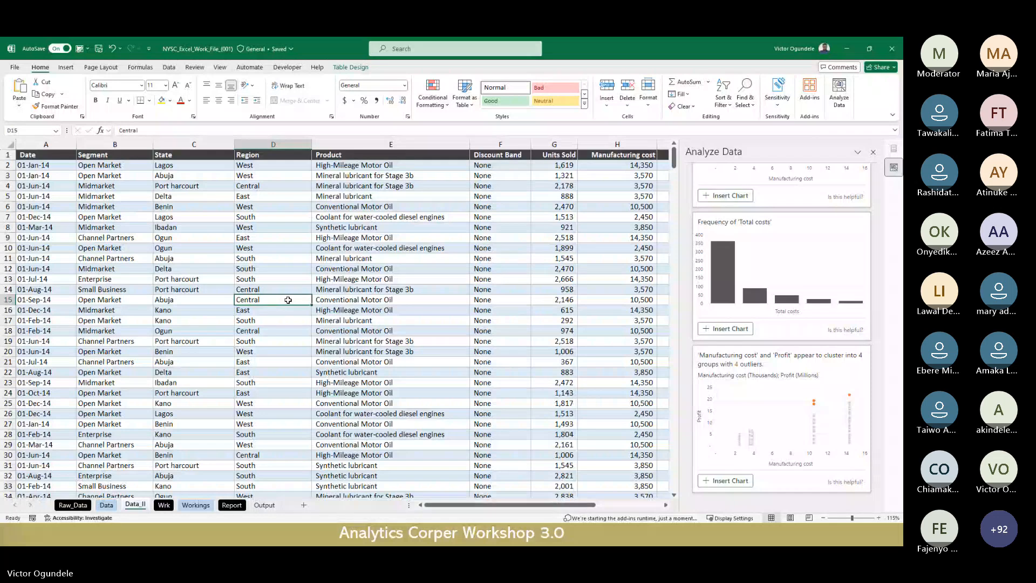
Zoom the Output sheet in to 160% on the units sold charts and collapse the ribbon.
left_click(272, 506)
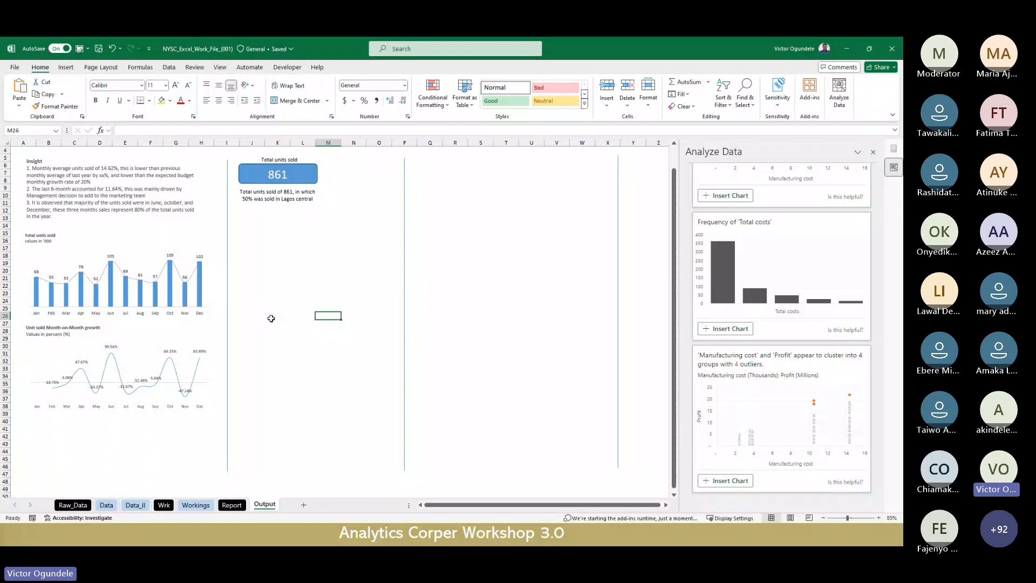
left_click(275, 300)
scroll(274, 299, "up", 5, "ctrl")
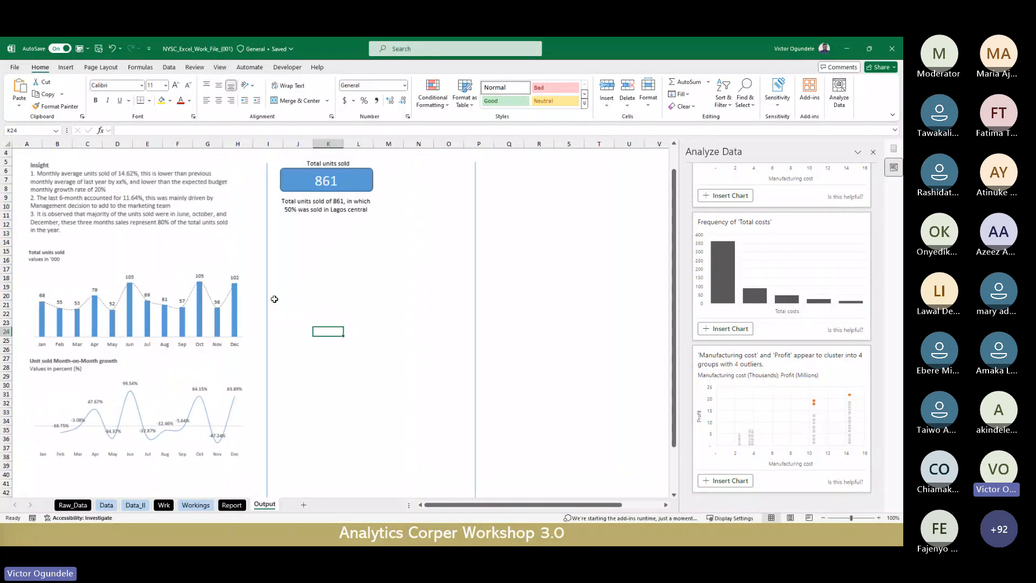
scroll(274, 300, "down", 1)
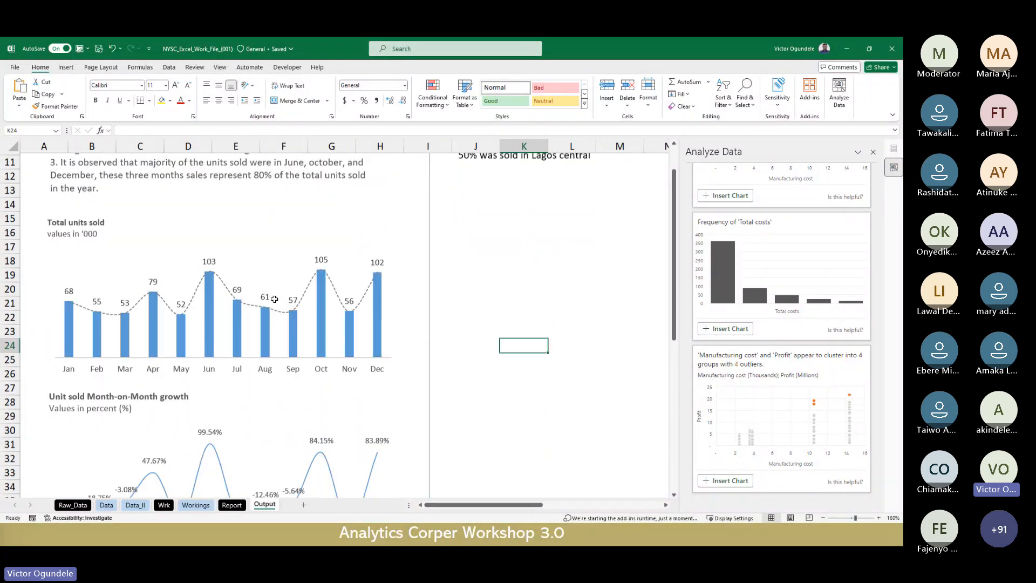
double_click(40, 67)
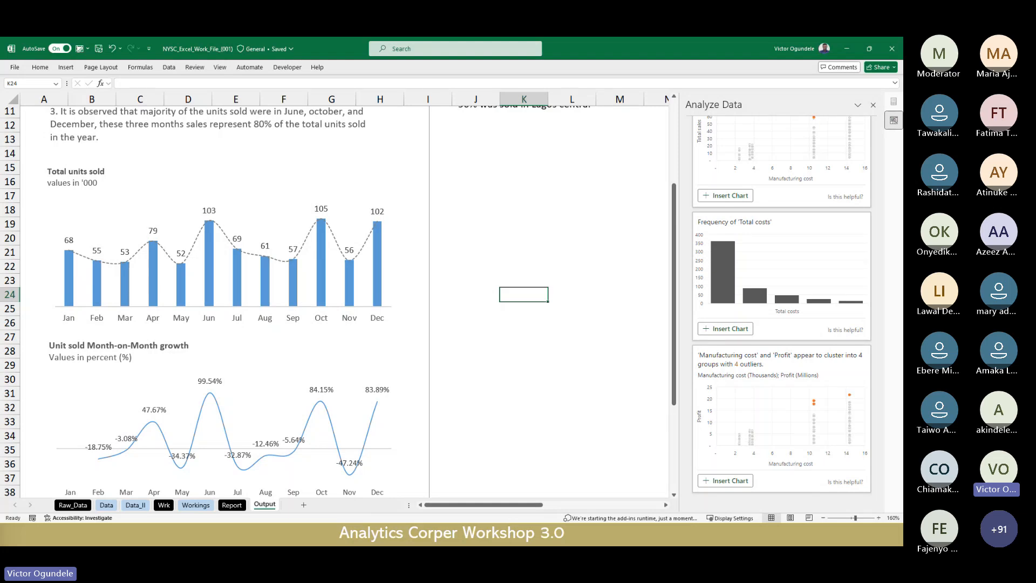
key("alt+Tab")
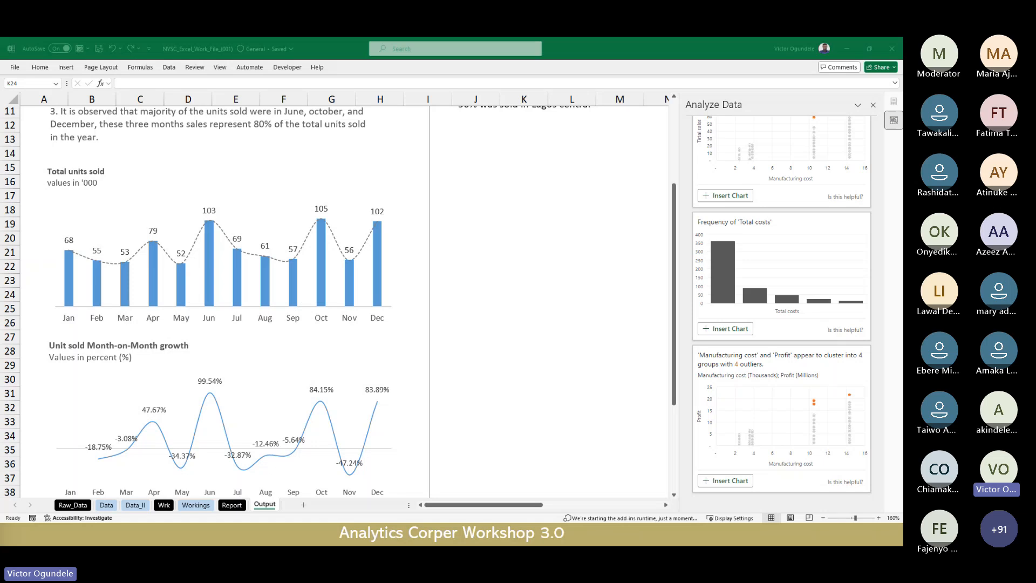
left_click(205, 508)
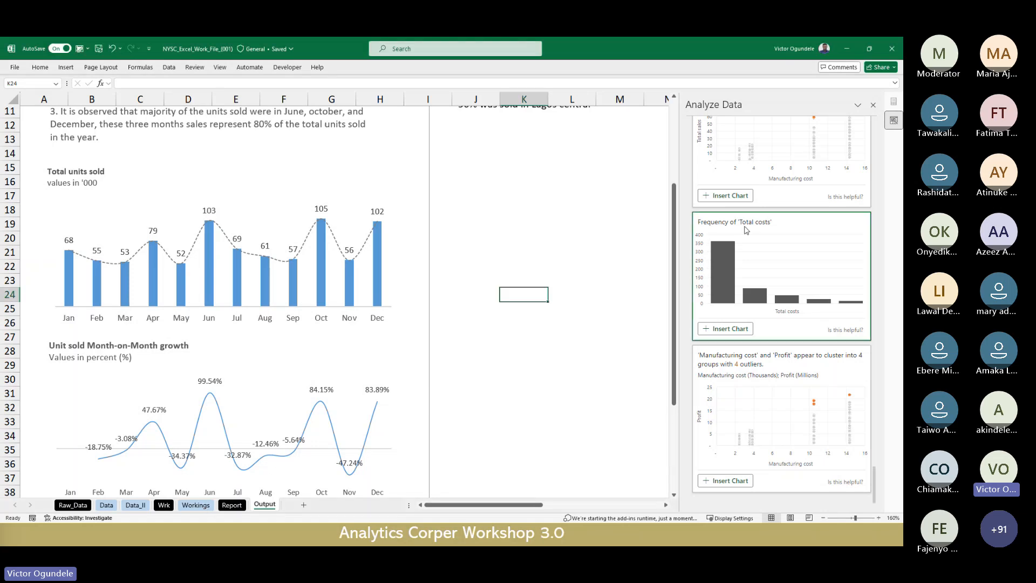
Insert the suggested PivotChart of total sales by segment from the Analyze Data insights and select the chart.
scroll(749, 292, "down", 5)
scroll(749, 292, "down", 3)
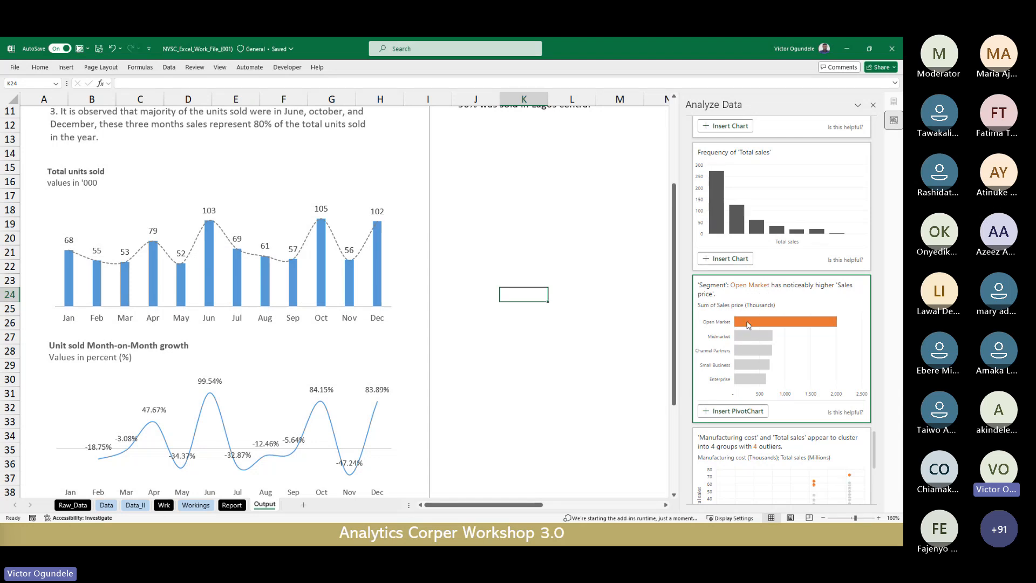
scroll(741, 278, "down", 5)
scroll(742, 278, "up", 3)
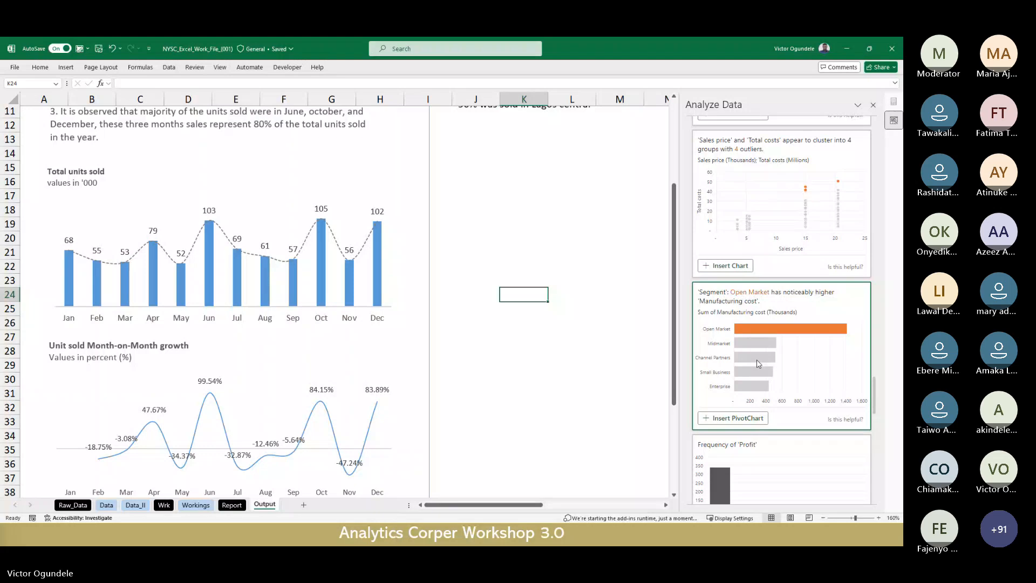
scroll(758, 364, "up", 4)
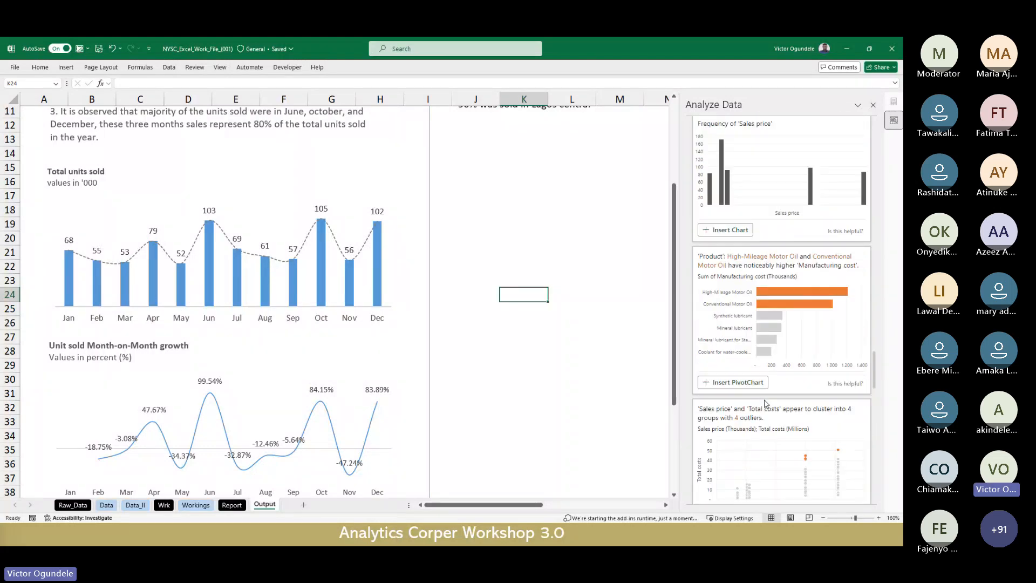
scroll(765, 403, "up", 1)
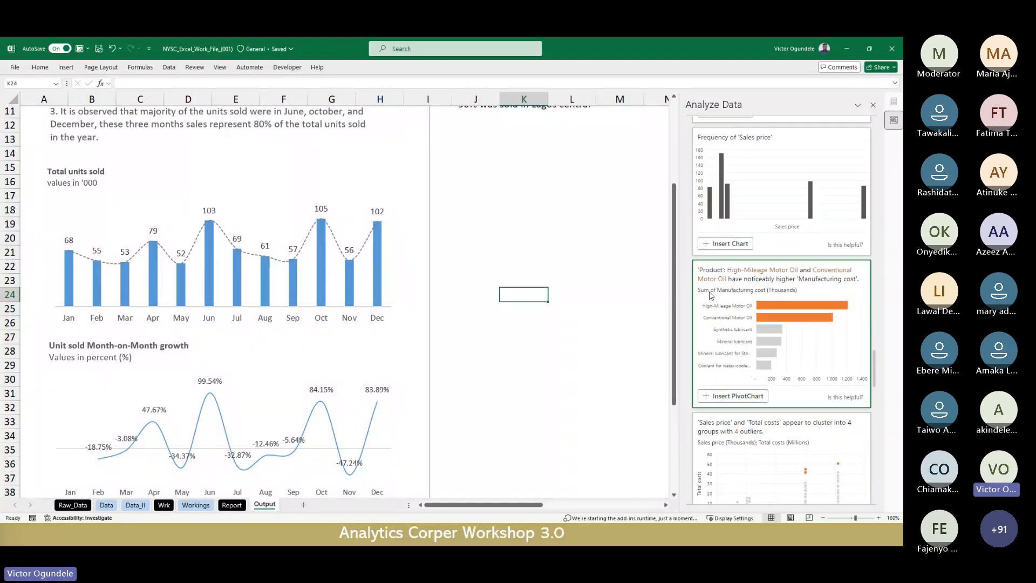
scroll(786, 356, "up", 2)
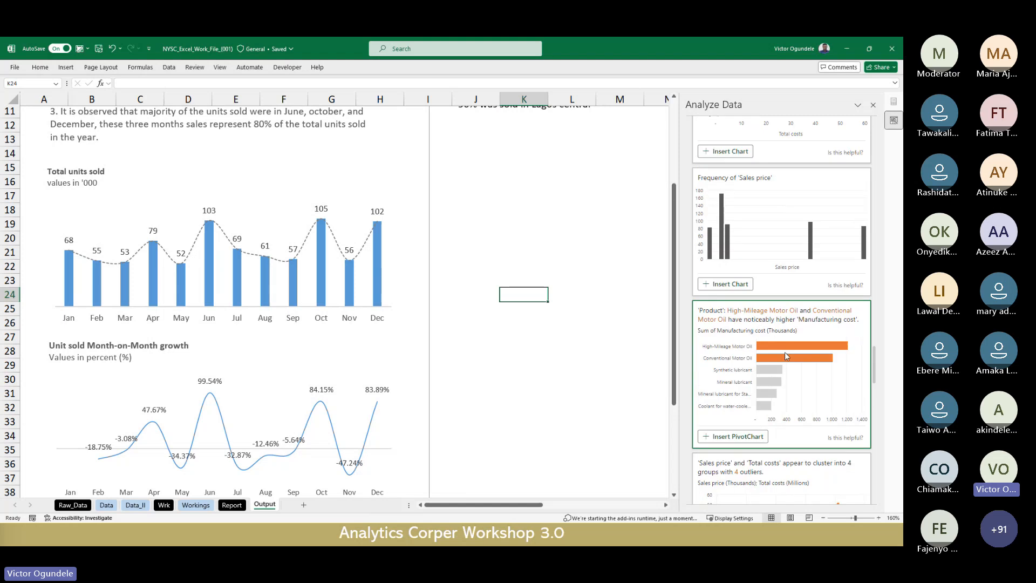
scroll(786, 356, "up", 8)
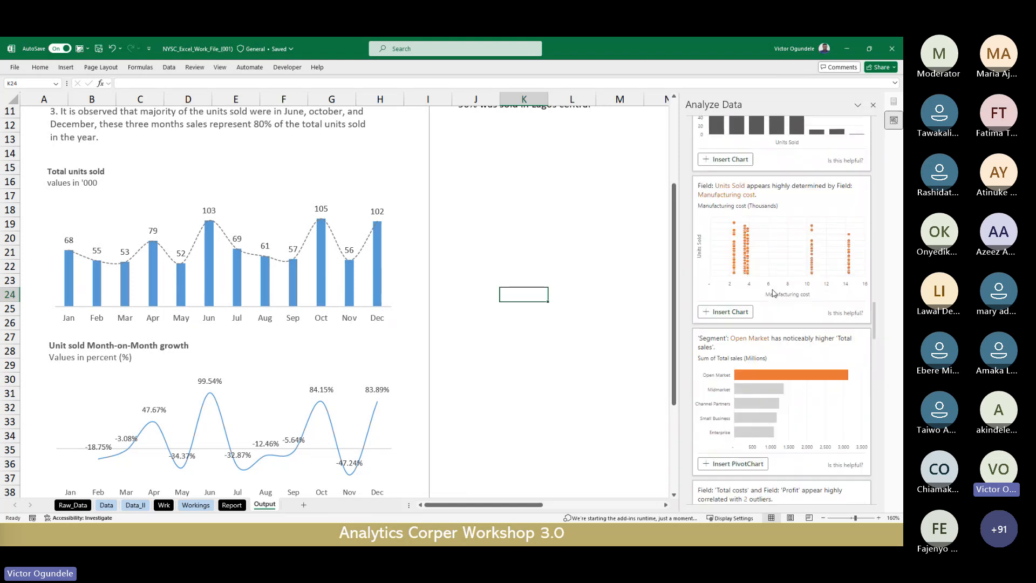
scroll(755, 308, "down", 2)
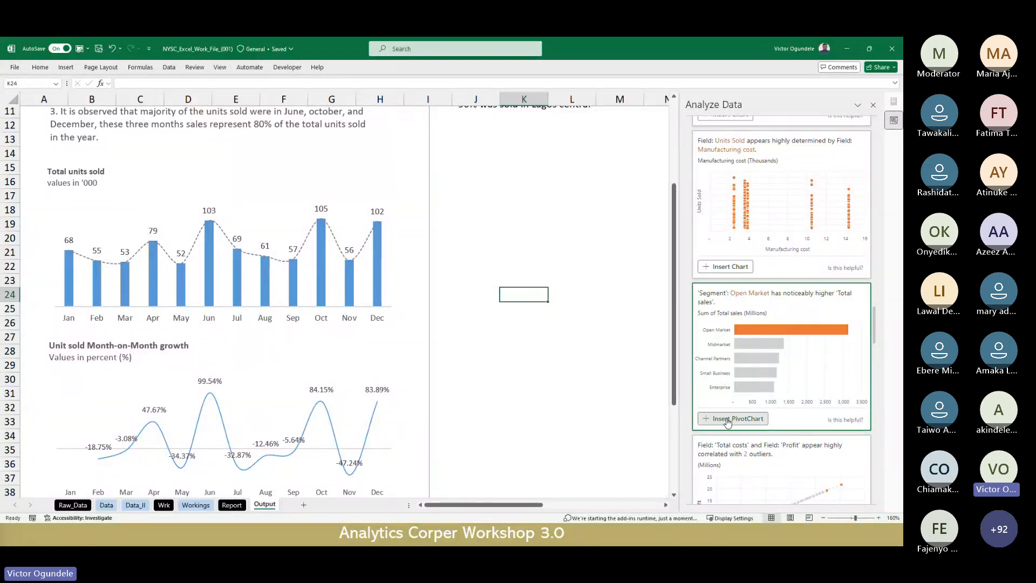
left_click(745, 419)
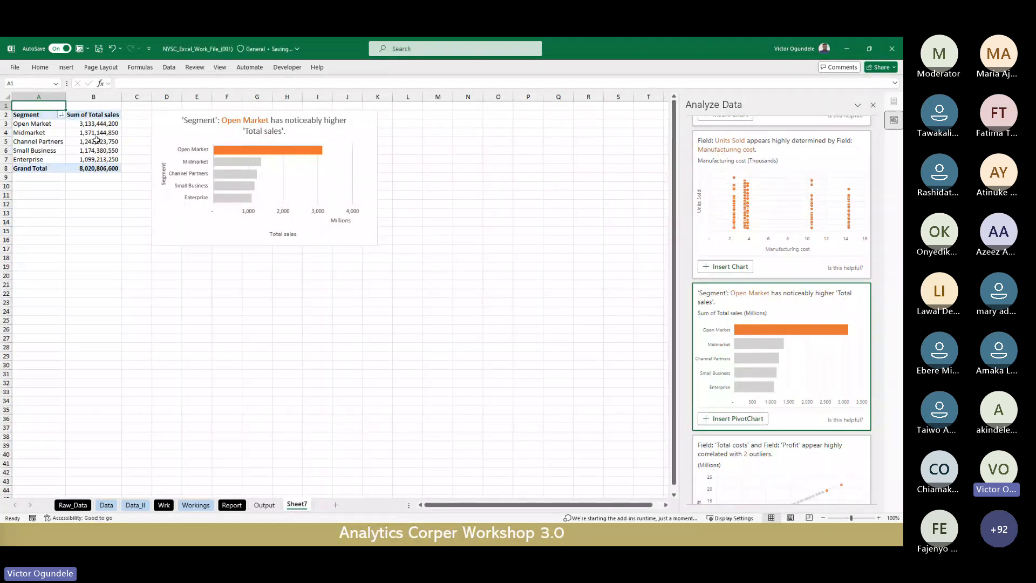
left_click(154, 129)
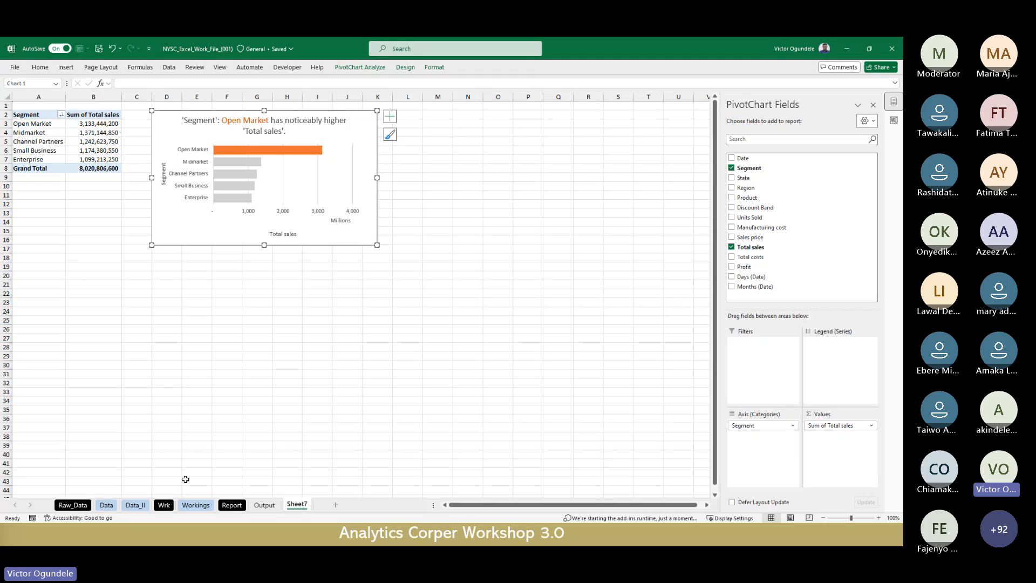
View the Data_II table and check the January to December month-on-month growth percentages on the Workings sheet.
left_click(136, 506)
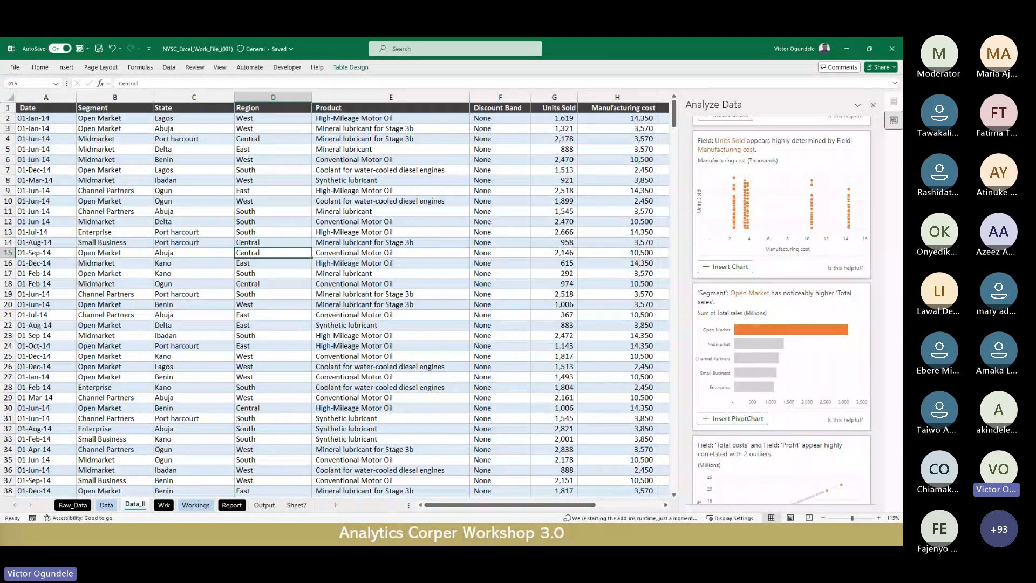
left_click(383, 334)
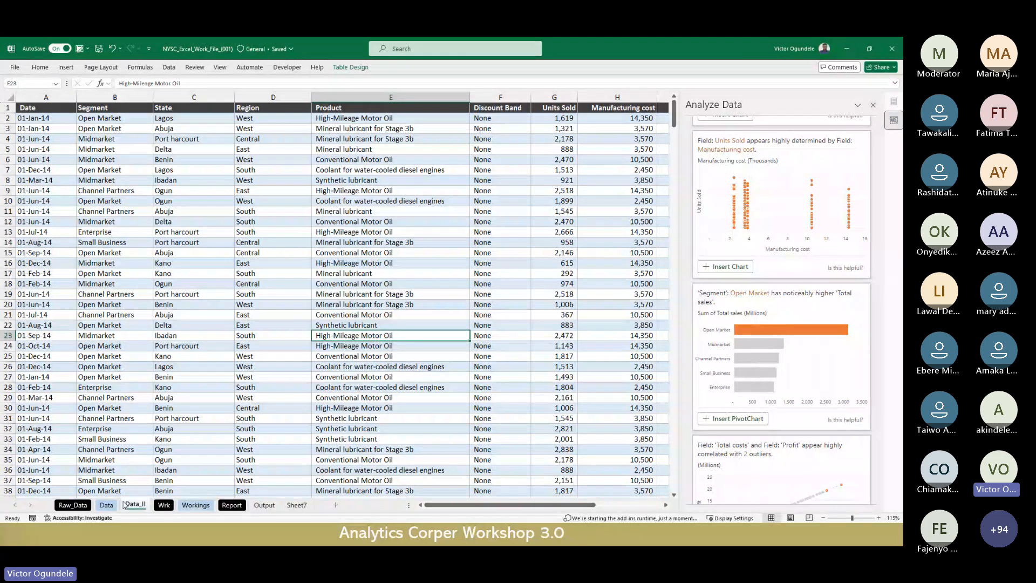
left_click(196, 504)
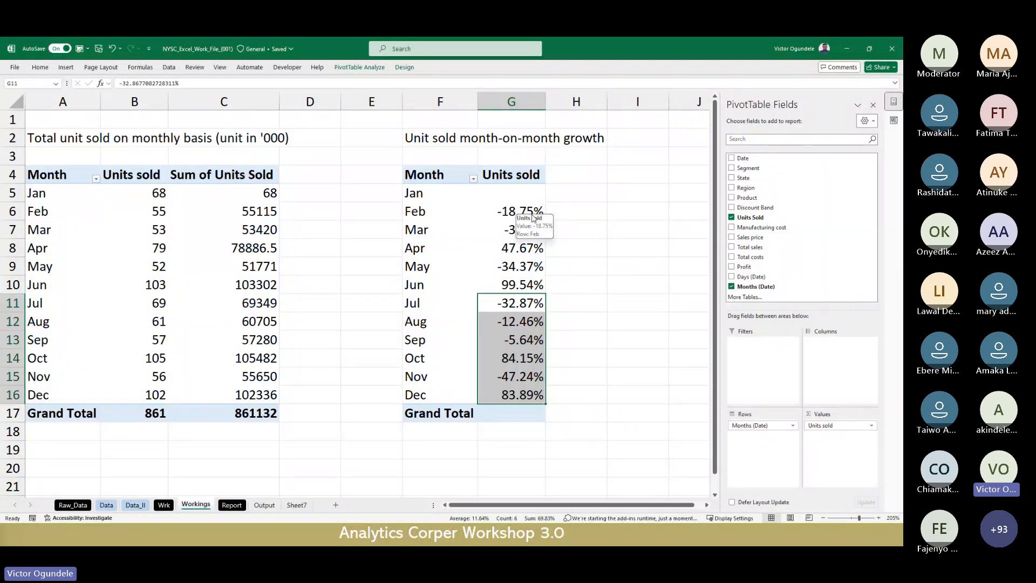
left_click(527, 189)
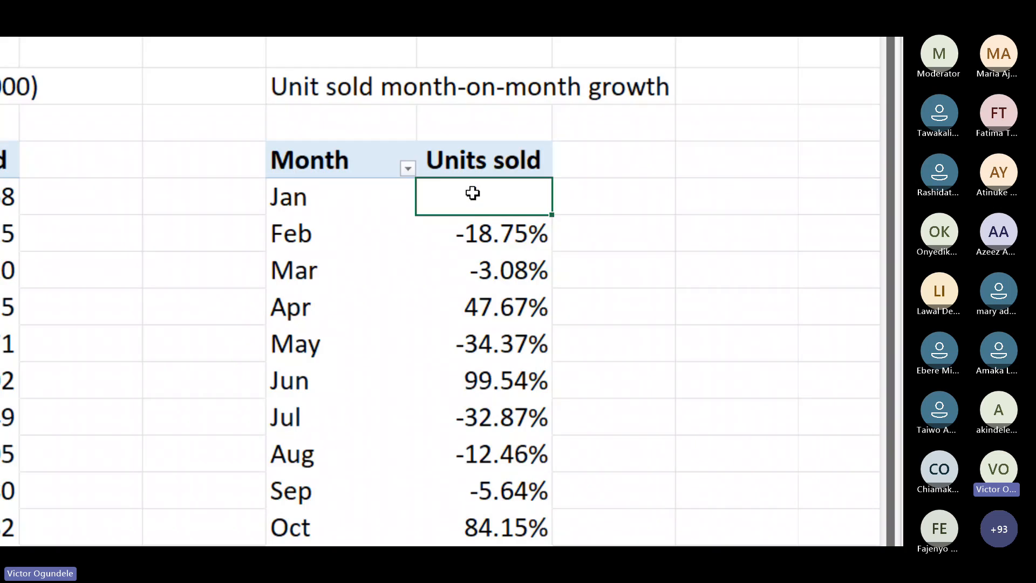
left_click_drag(505, 193, 515, 394)
left_click_drag(491, 478, 503, 456)
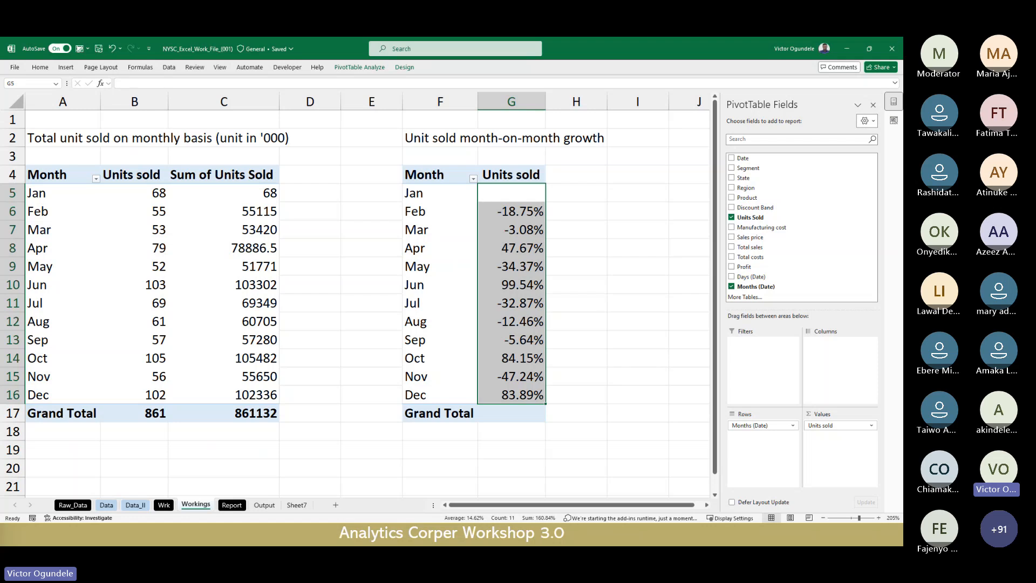
Compare the monthly total units sold PivotTable with the month-on-month growth PivotTable on the Workings sheet.
left_click(307, 266)
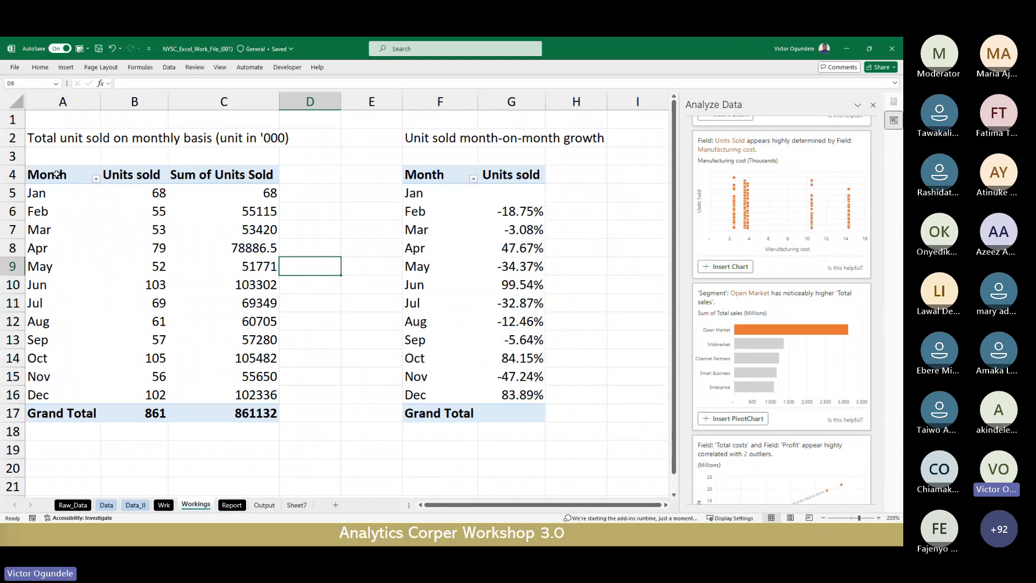
left_click_drag(56, 173, 244, 411)
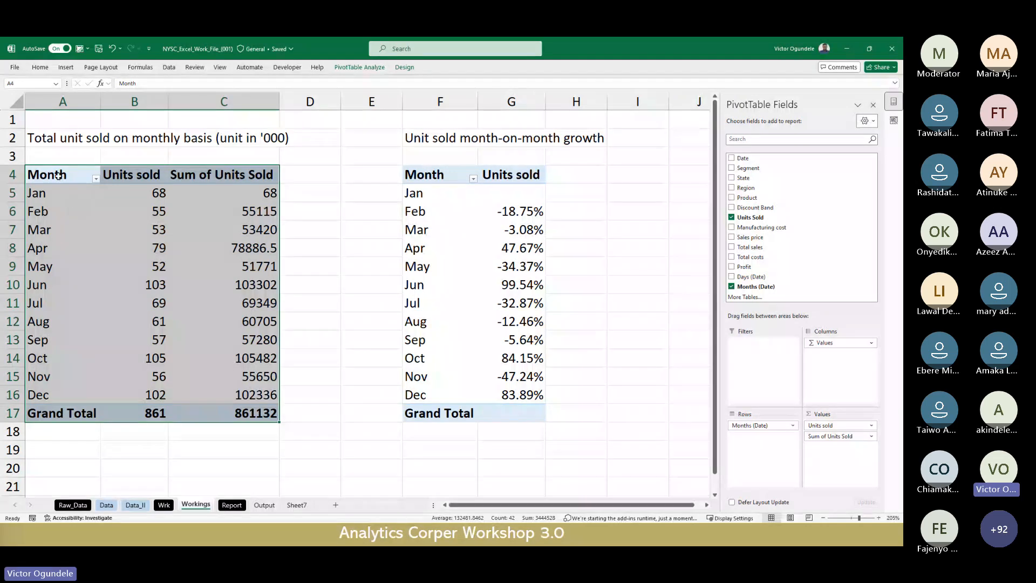
left_click(432, 174)
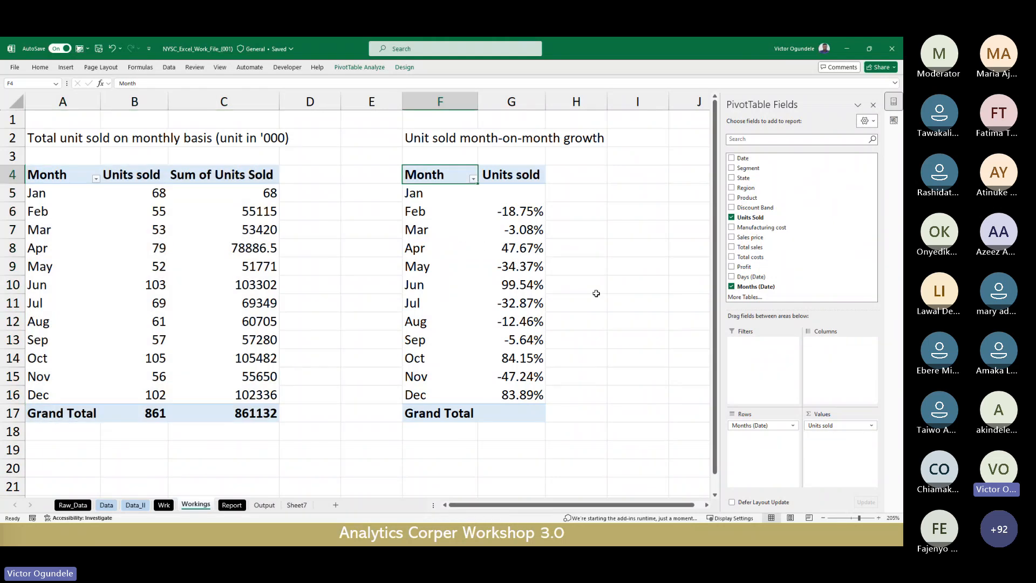
left_click(466, 285)
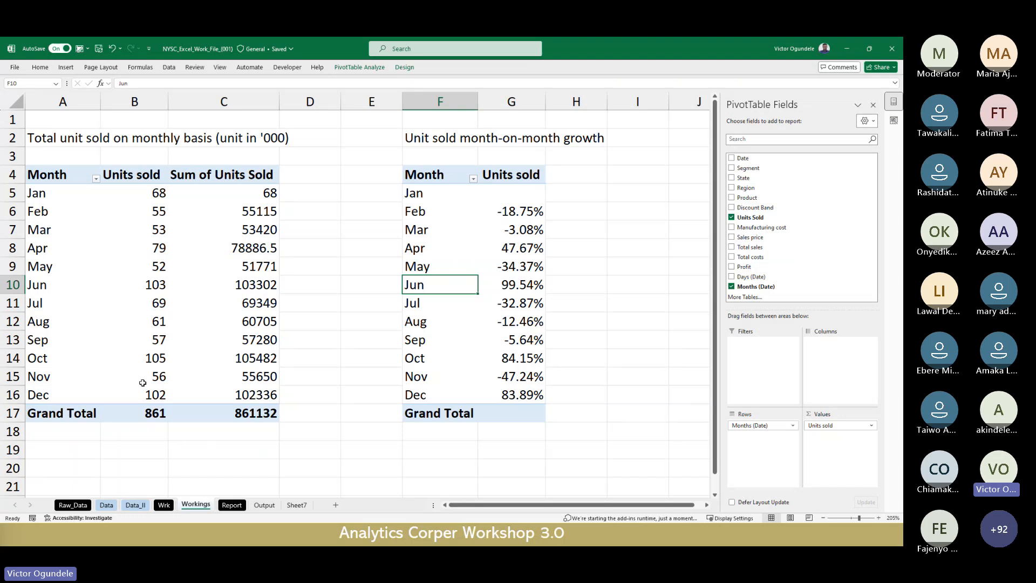
Return to the Output sheet to view the total units sold and month-on-month growth charts.
left_click(258, 482)
left_click(265, 506)
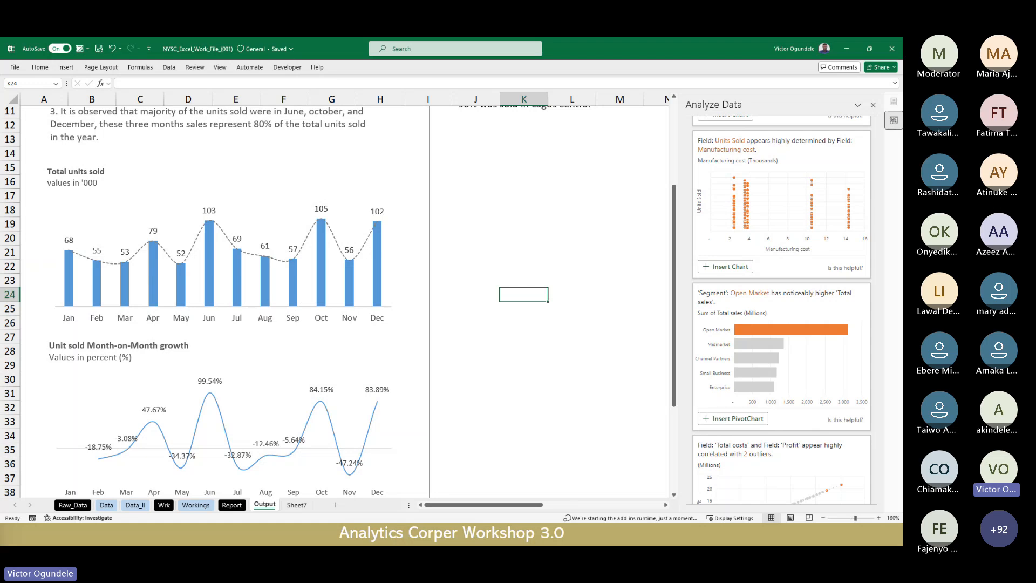
key("alt+Tab")
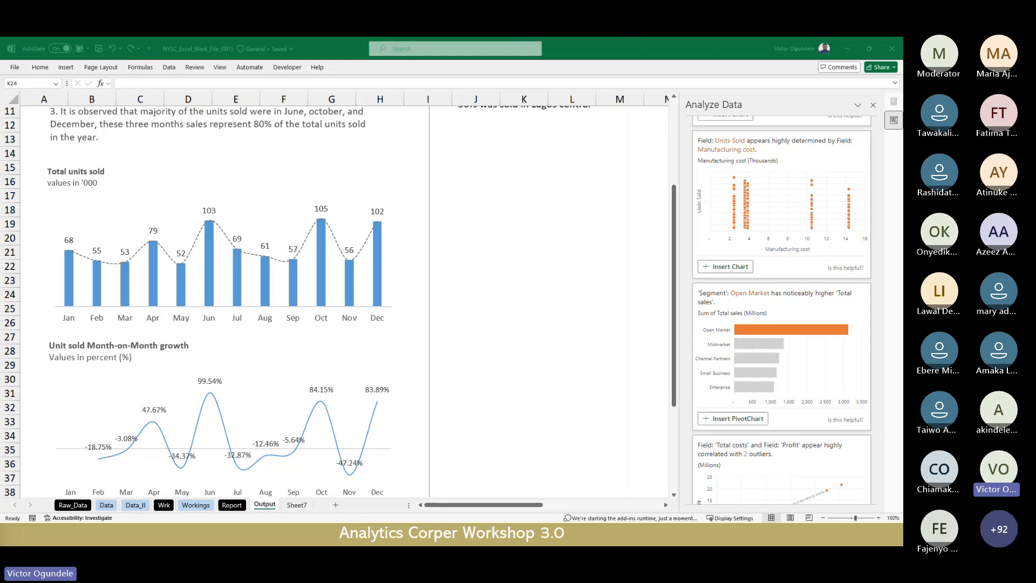
left_click(553, 351)
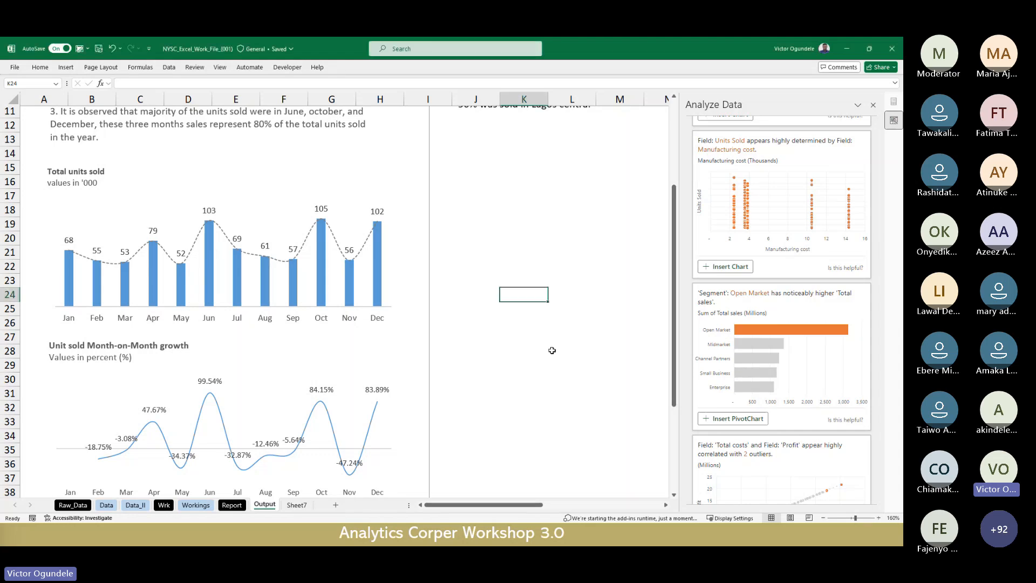
Inspect the formula in the first Total sales cell on the Data_II sheet without changing it.
left_click(136, 505)
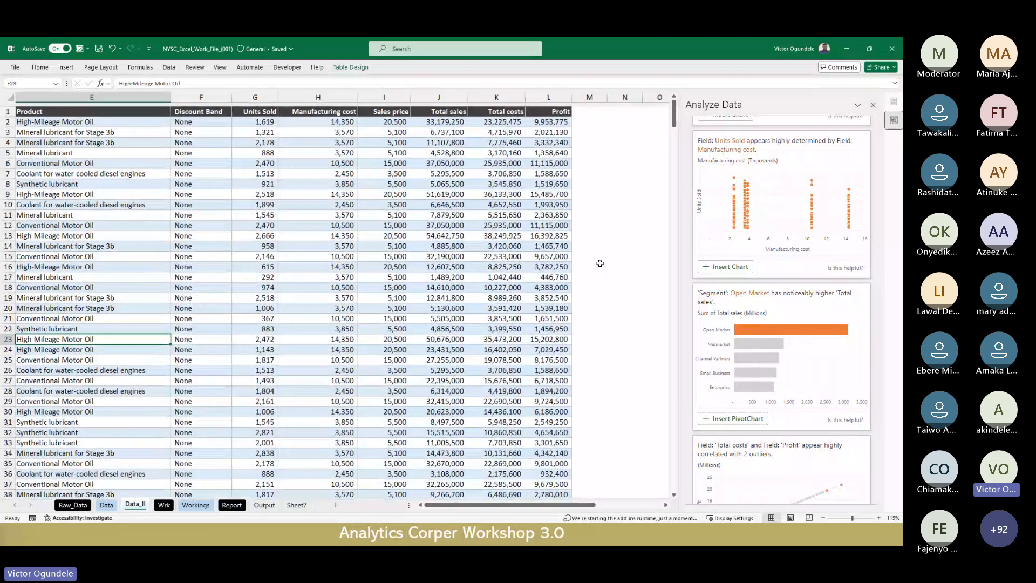
double_click(438, 120)
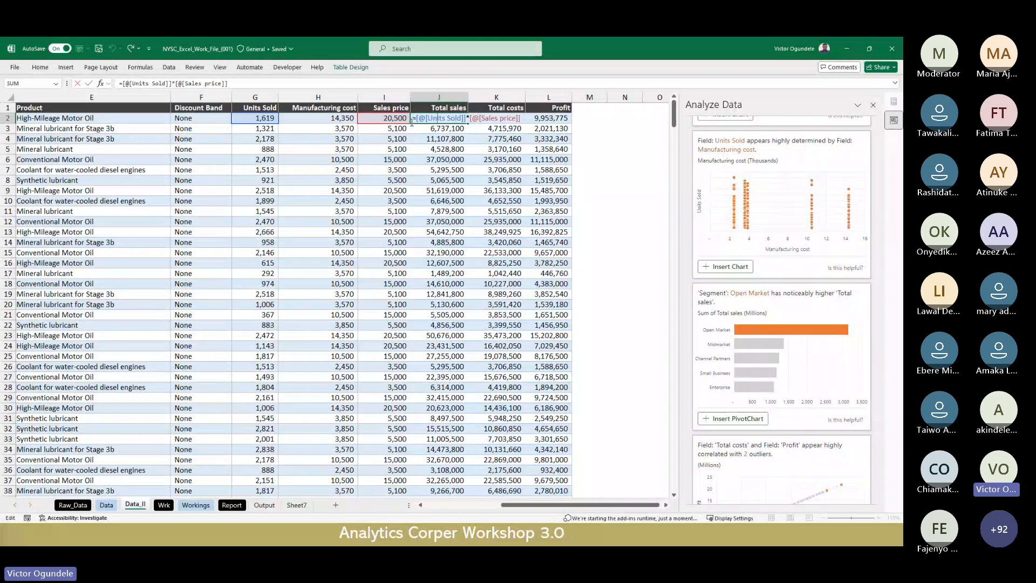
key("Escape")
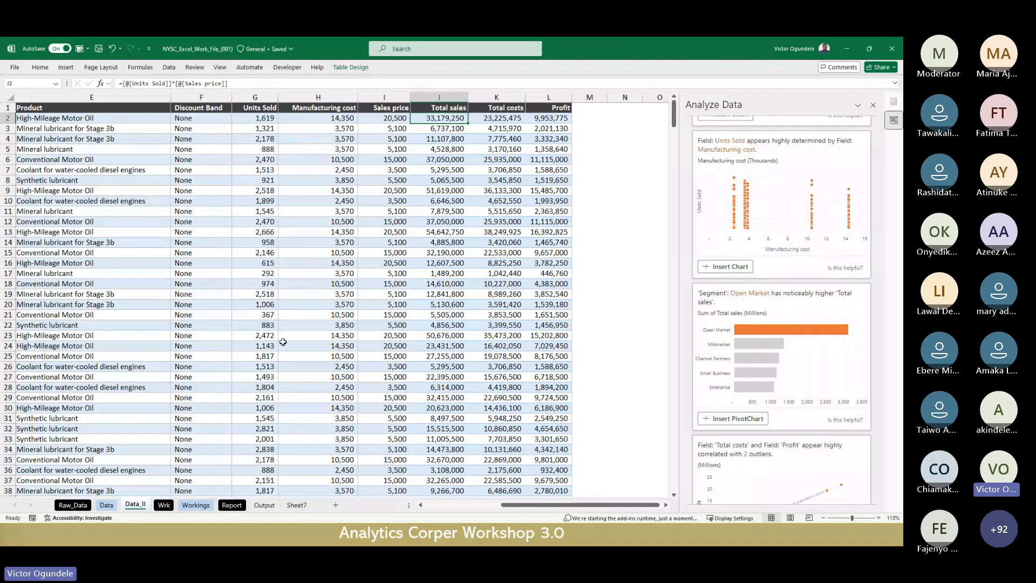
Review the Output sheet's charts and the monthly PivotTables behind them on the Workings sheet.
left_click(265, 506)
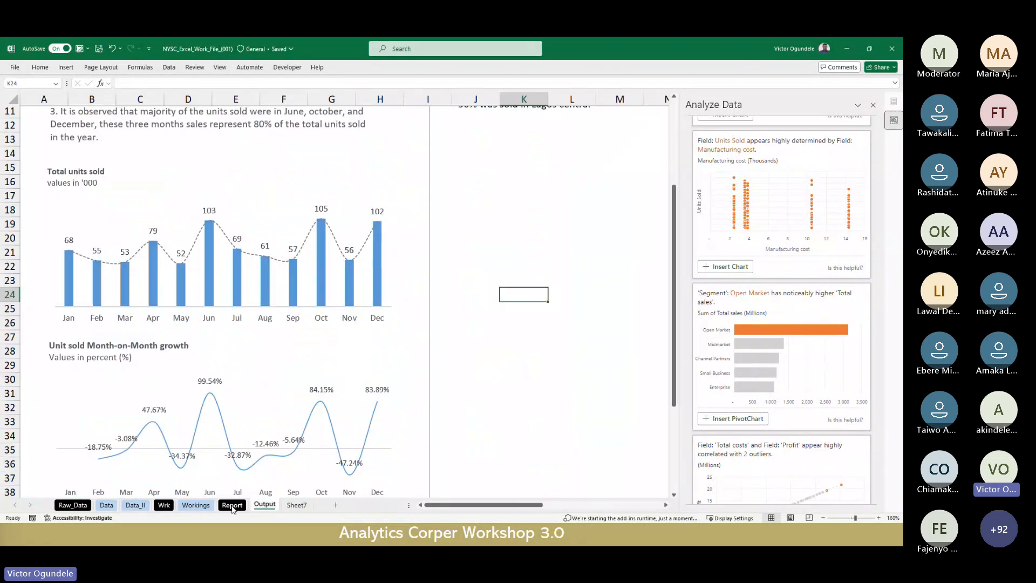
left_click(196, 505)
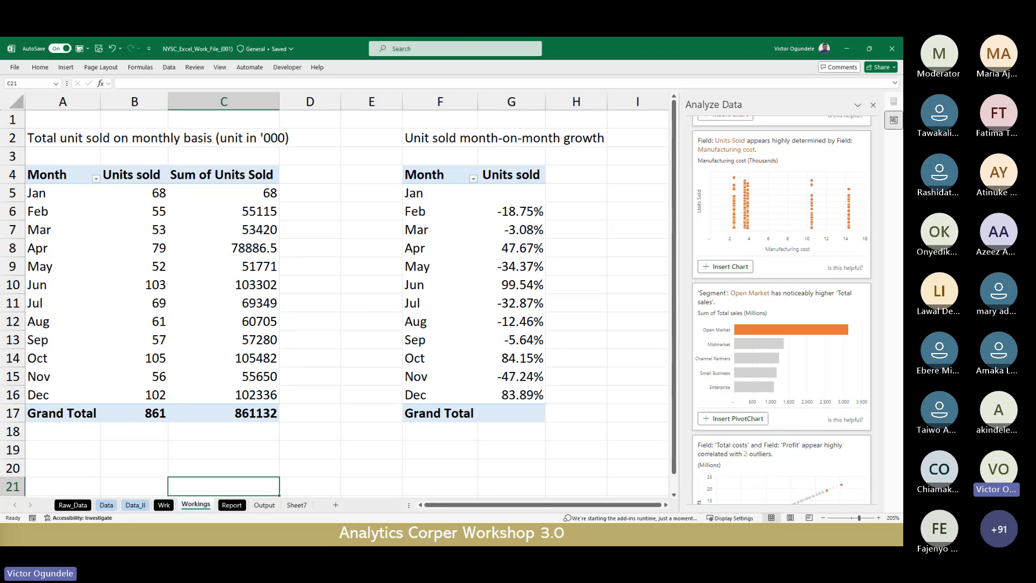
key("alt+Tab")
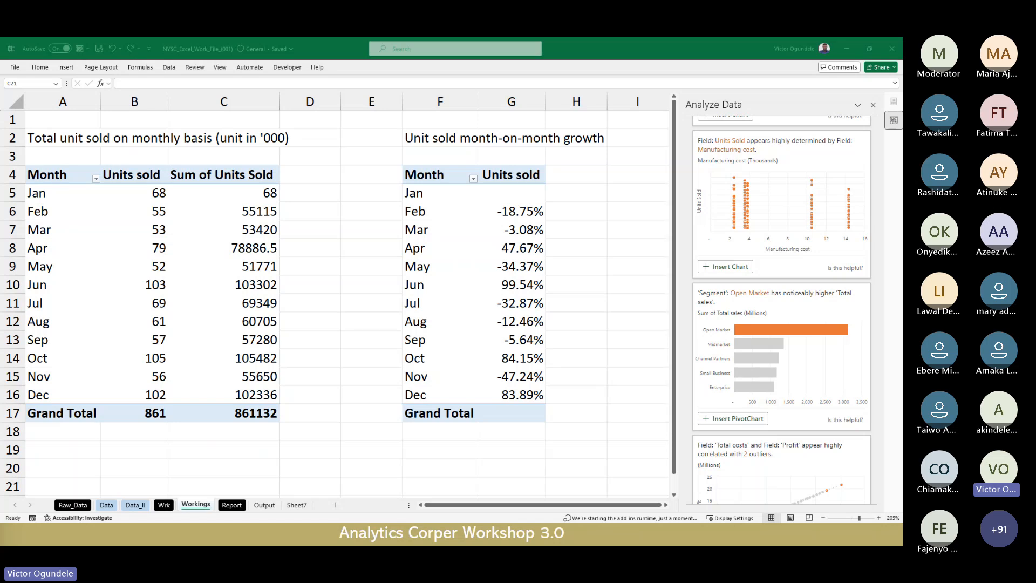
key("alt+Tab")
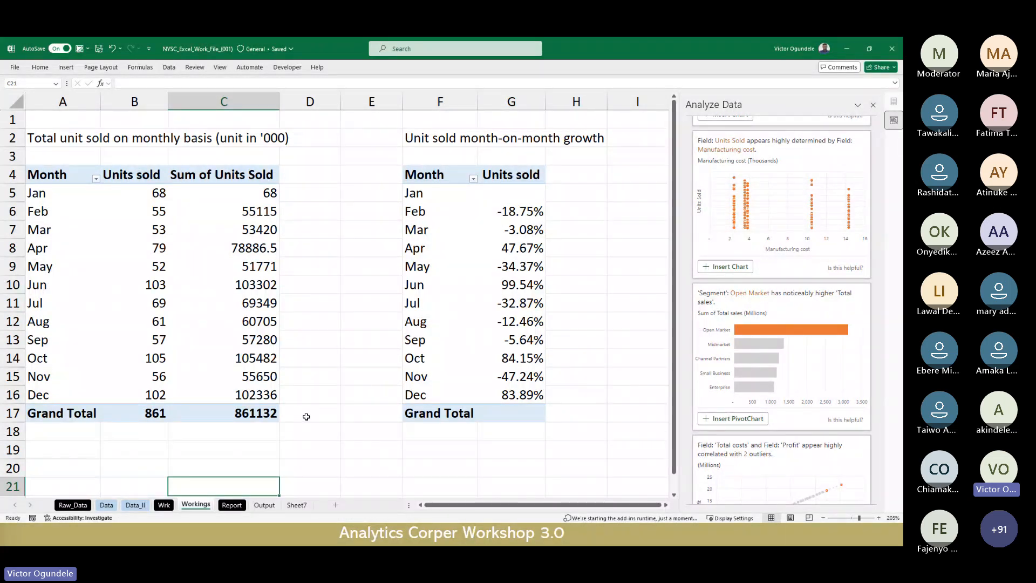
Check the sum of the Units Sold column on the Data sheet against the grand total on the Workings sheet.
left_click(107, 505)
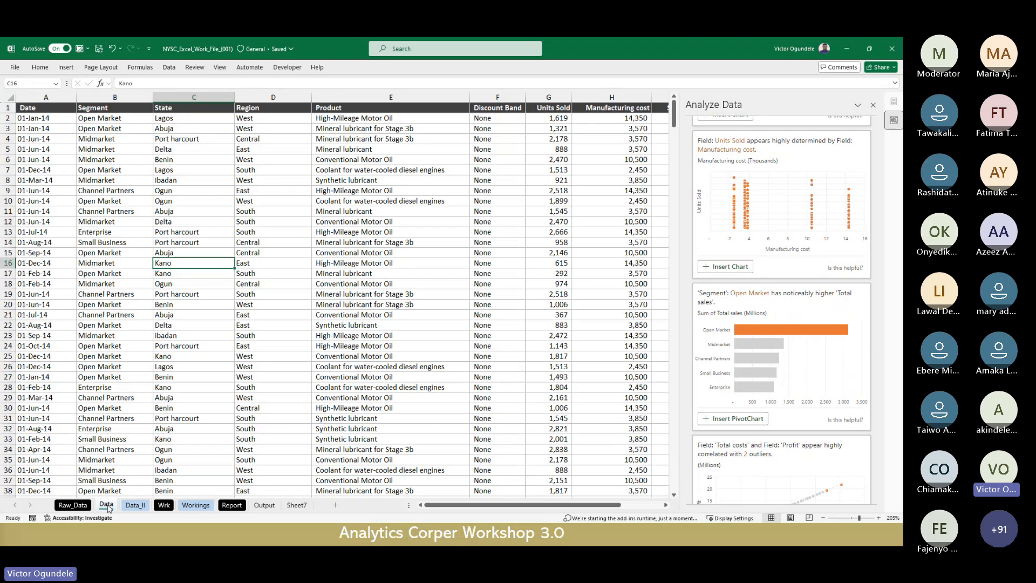
scroll(477, 298, "right", 2)
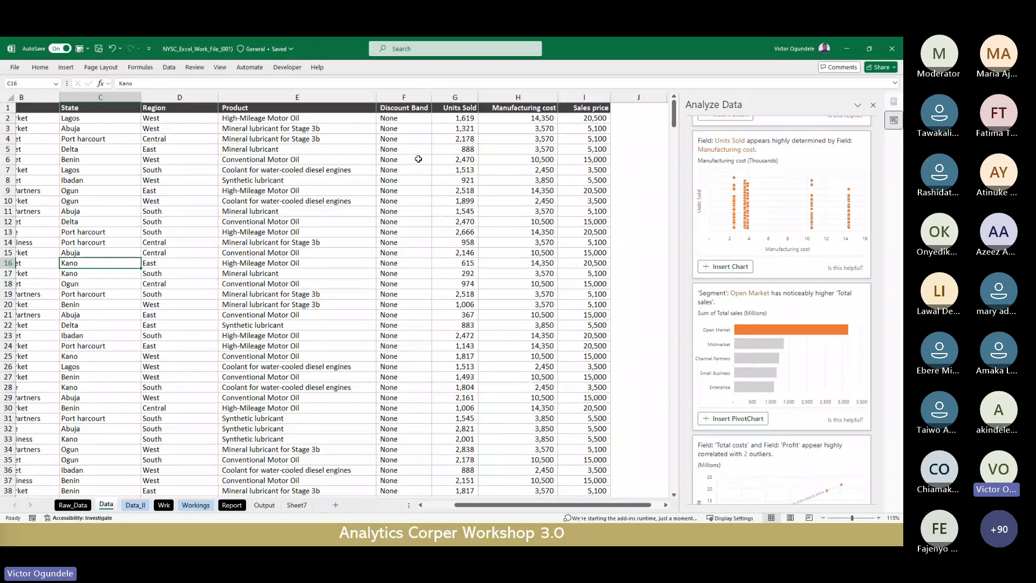
left_click(449, 97)
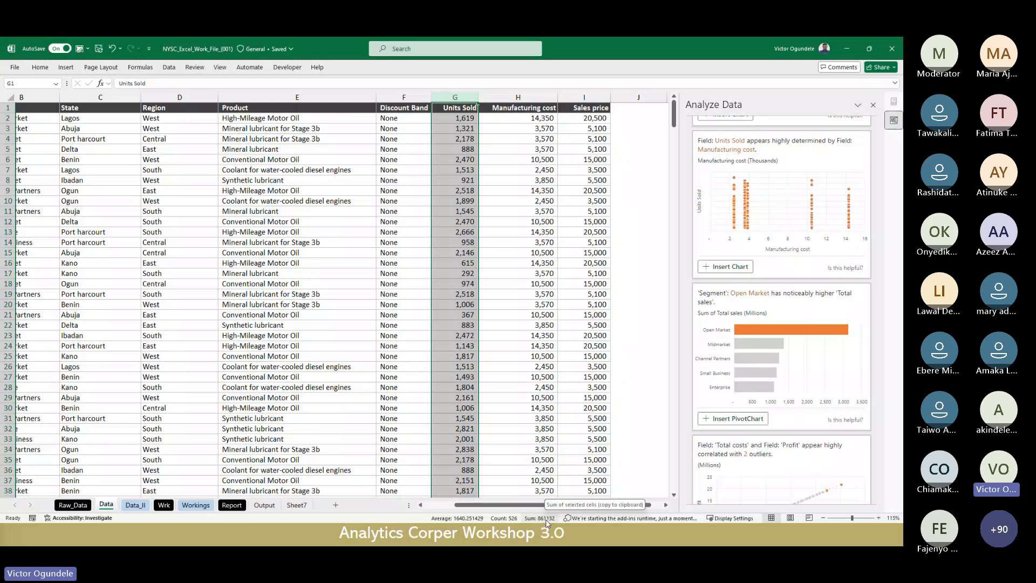
left_click(195, 504)
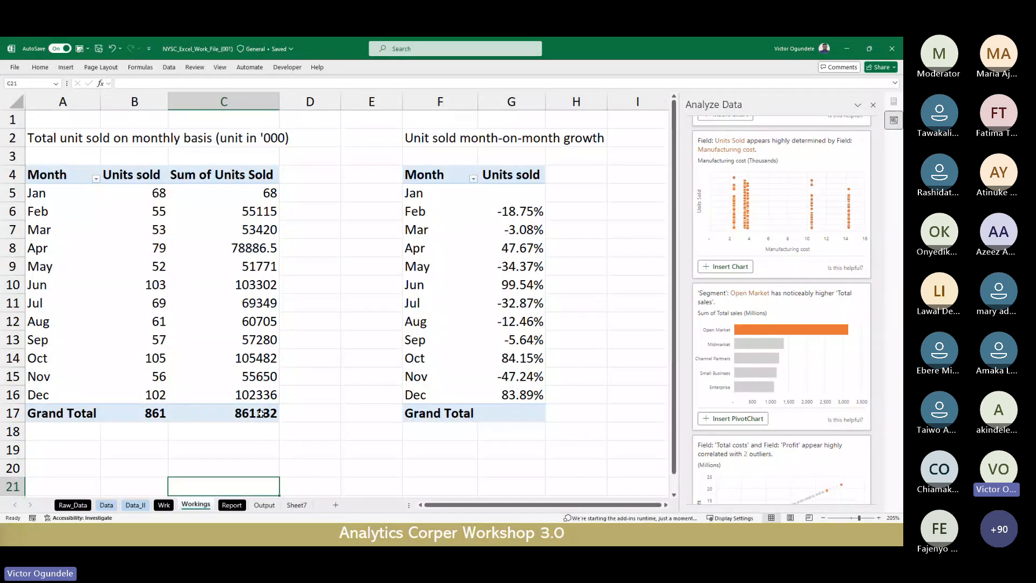
left_click(106, 506)
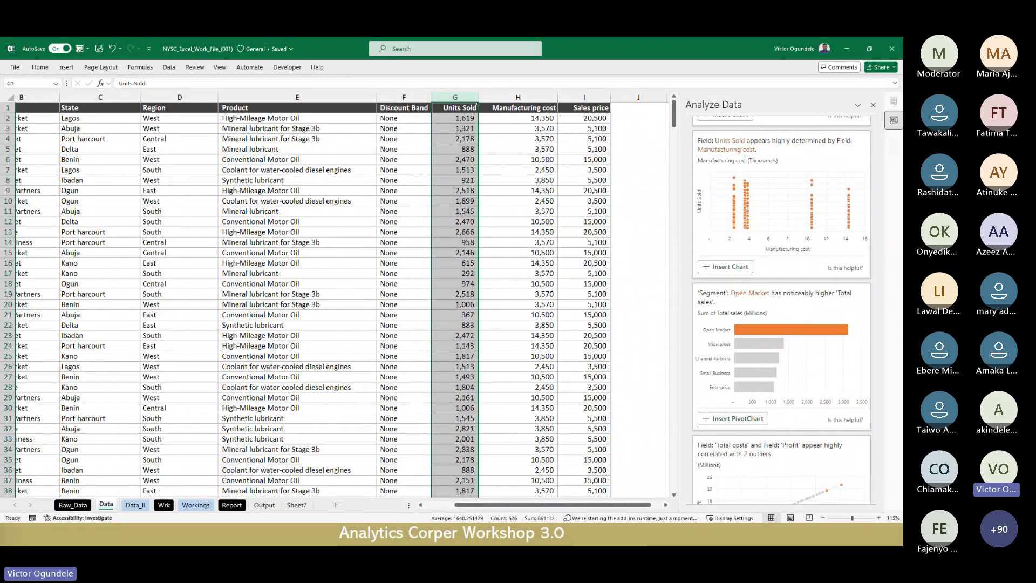
left_click(72, 504)
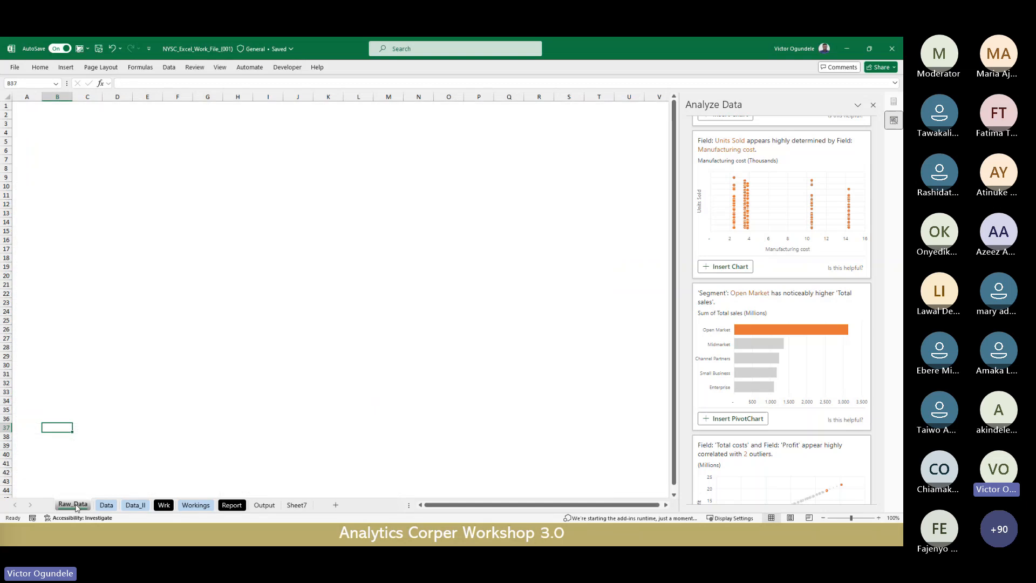
left_click(165, 505)
left_click(106, 504)
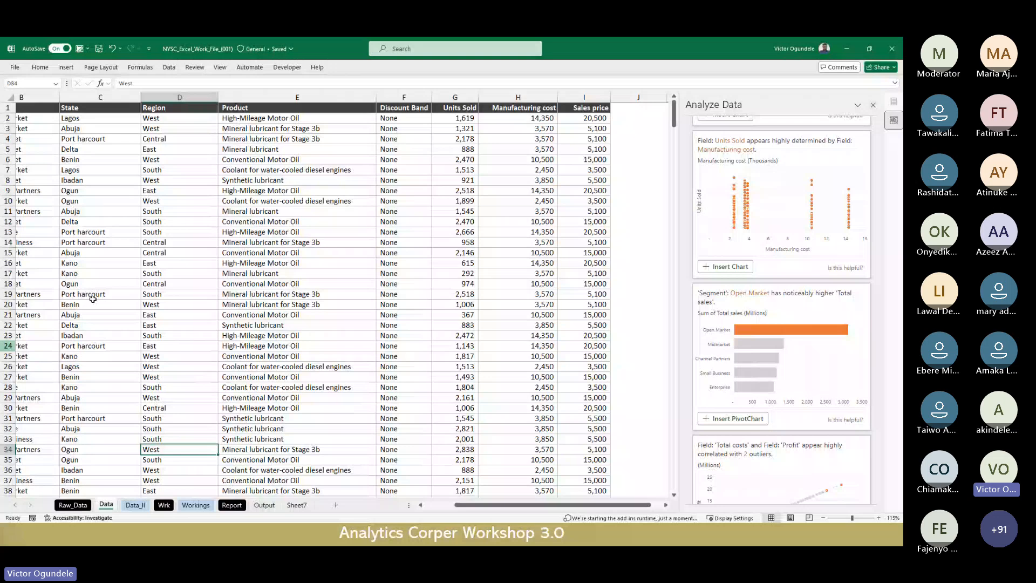
Zoom the Output sheet out to 100% and close the Analyze Data suggestions to show the whole dashboard layout.
left_click(265, 505)
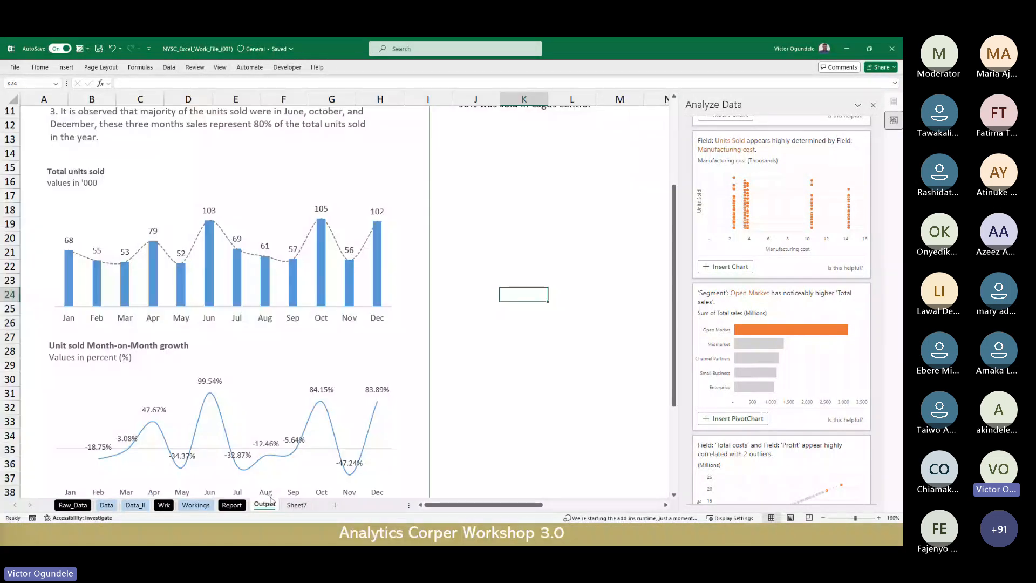
left_click(487, 223)
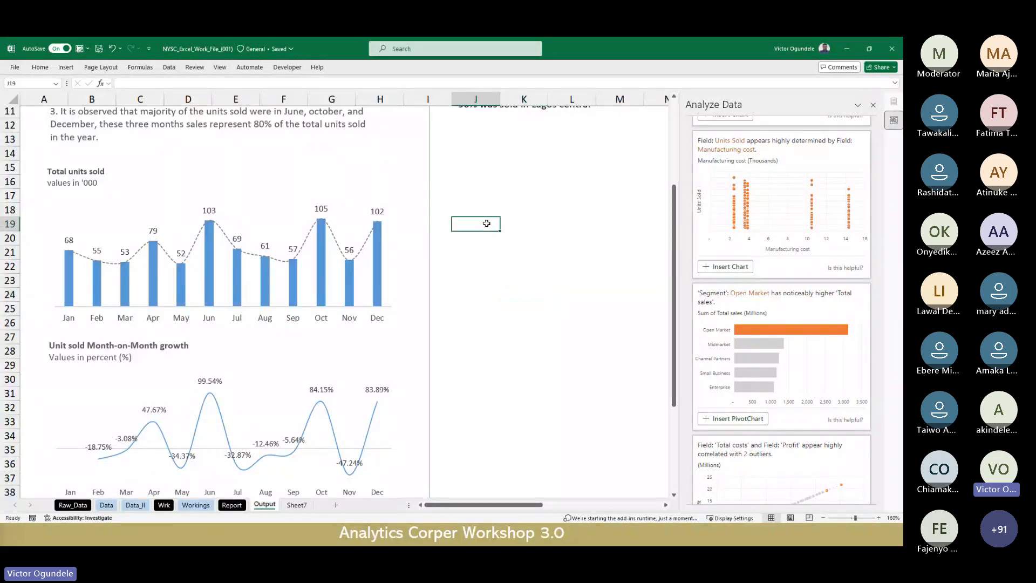
scroll(487, 223, "down", 4, "ctrl")
scroll(603, 176, "up", 3)
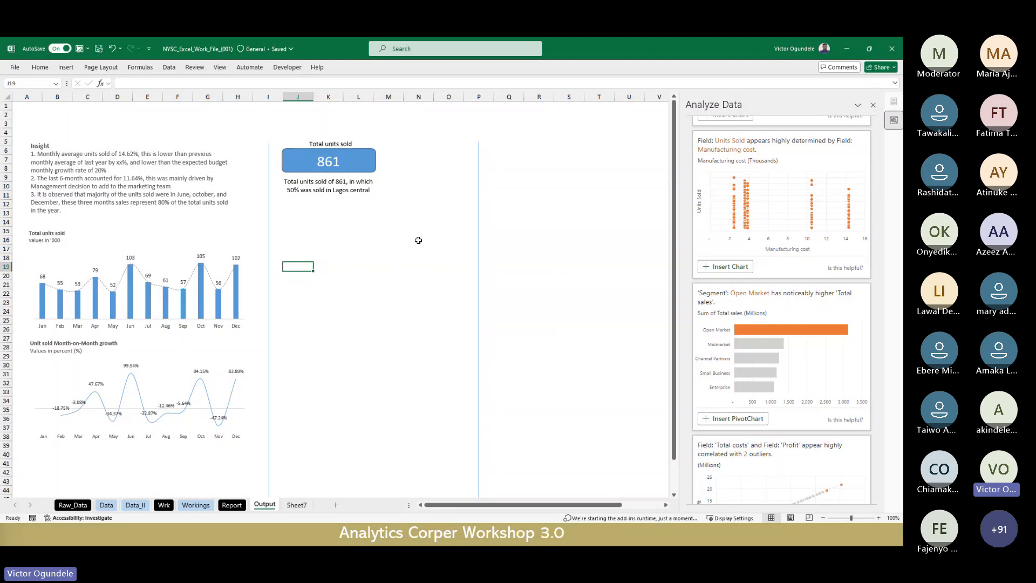
left_click(873, 105)
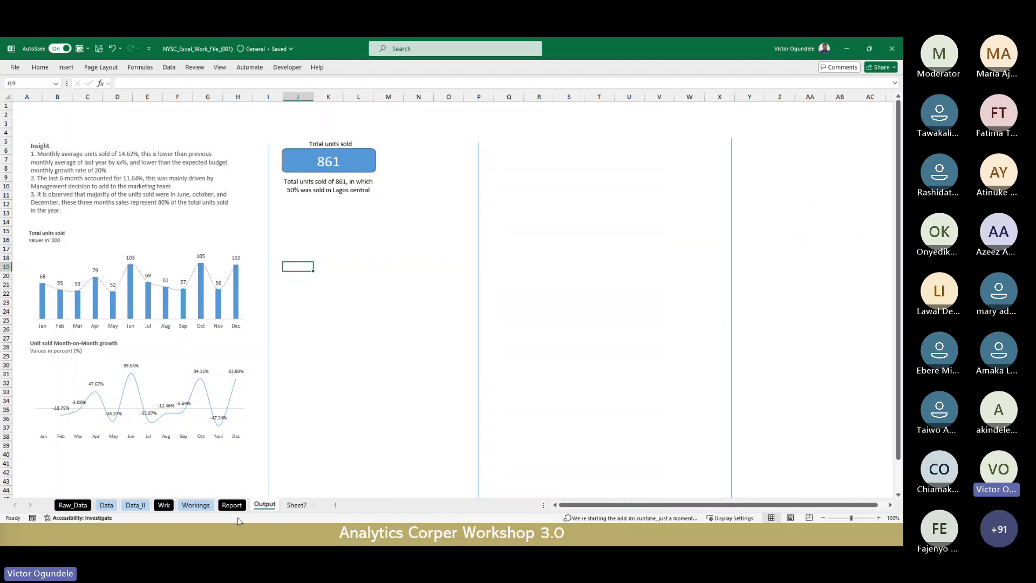
Try to add Region as a report filter to the monthly total units sold PivotTable on the Workings sheet.
left_click(200, 507)
left_click(180, 283)
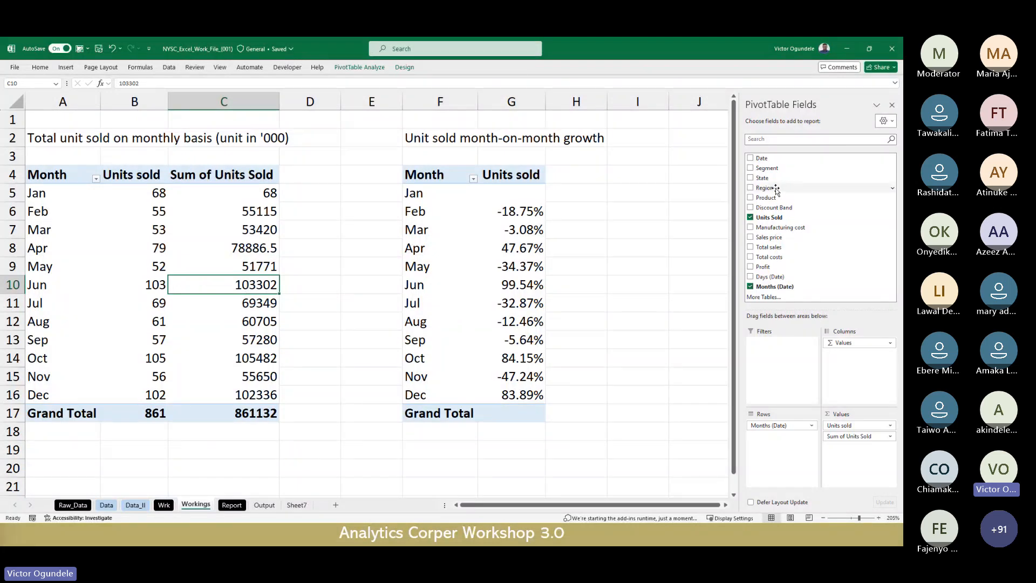
left_click_drag(777, 190, 775, 348)
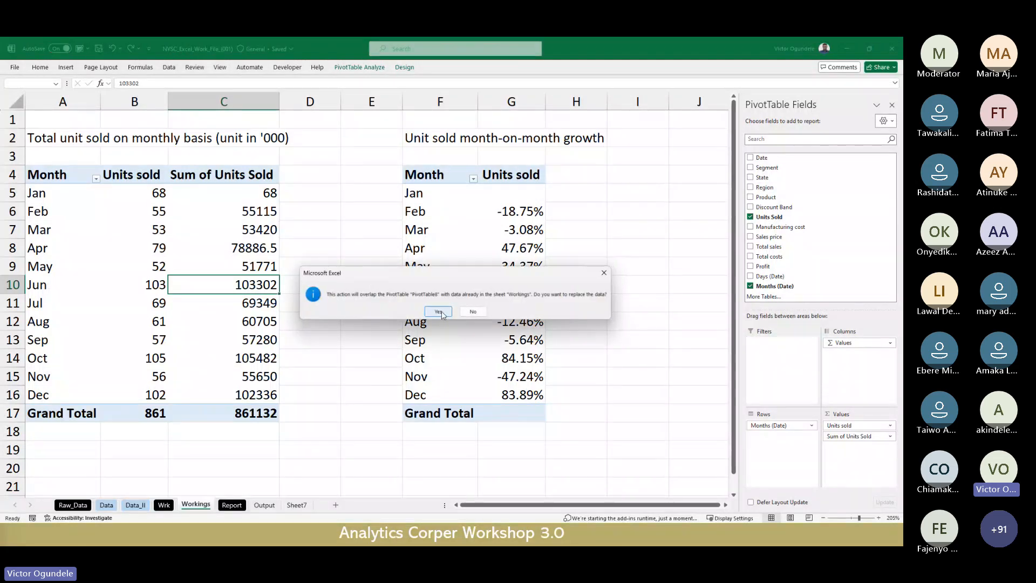
left_click(605, 272)
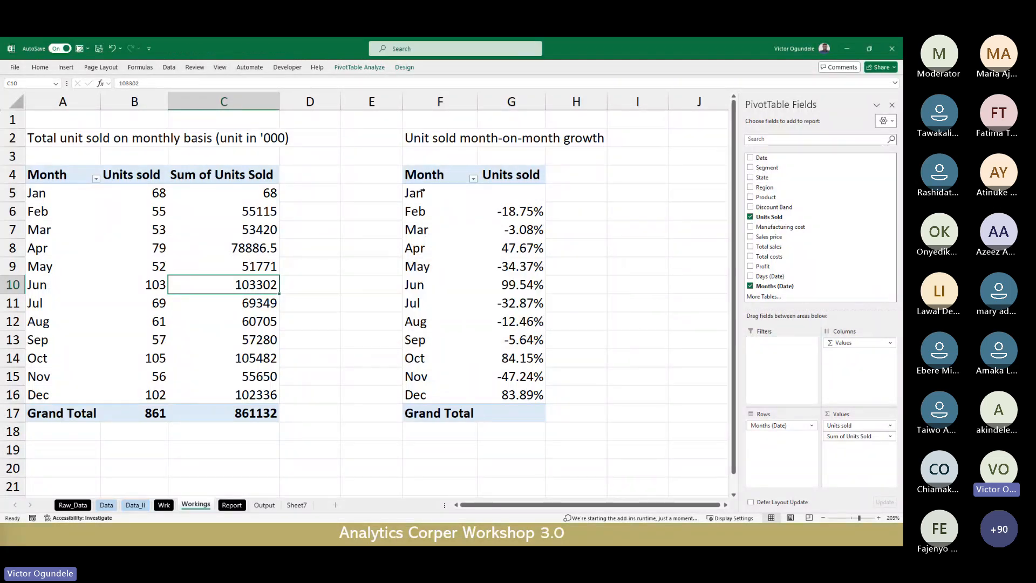
Insert a State slicer for the monthly total units sold PivotTable on the Workings sheet and delete it again.
left_click(367, 67)
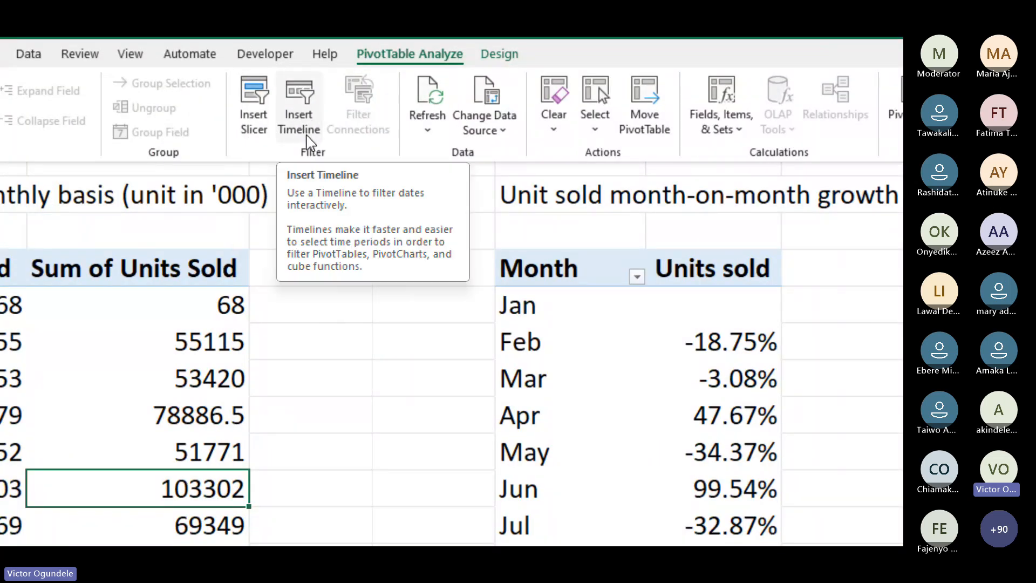
left_click(254, 100)
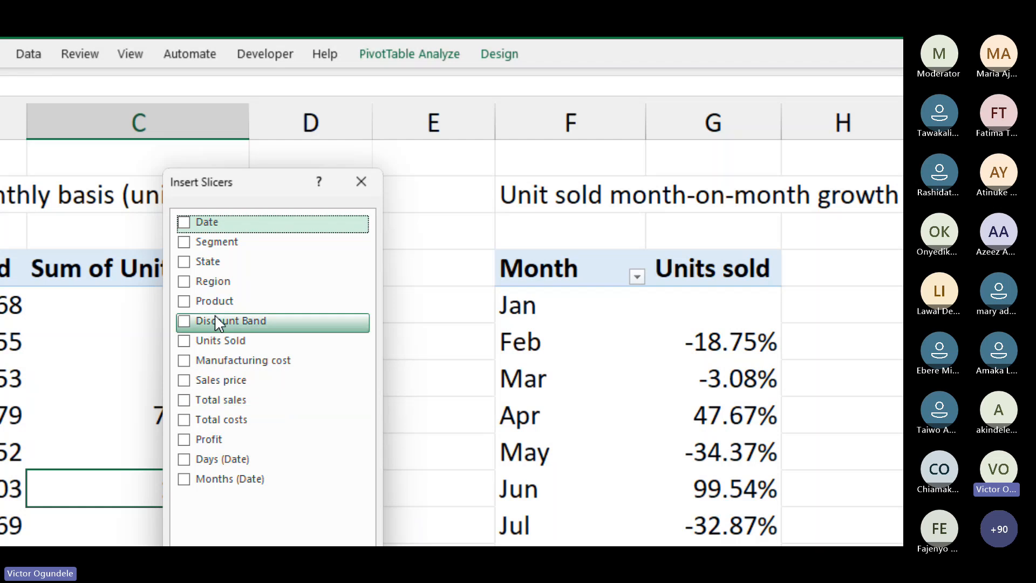
left_click(184, 262)
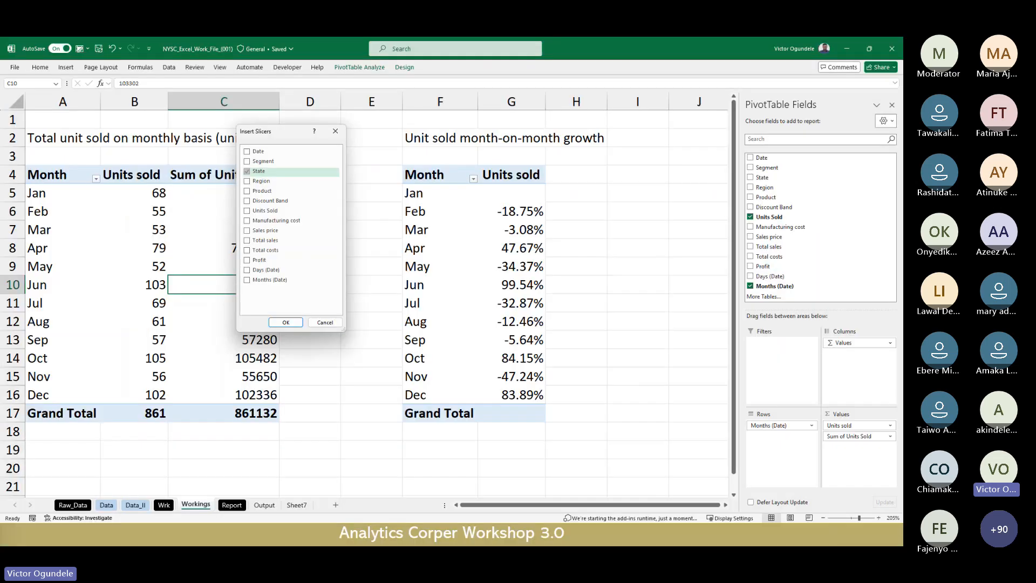
key("Return")
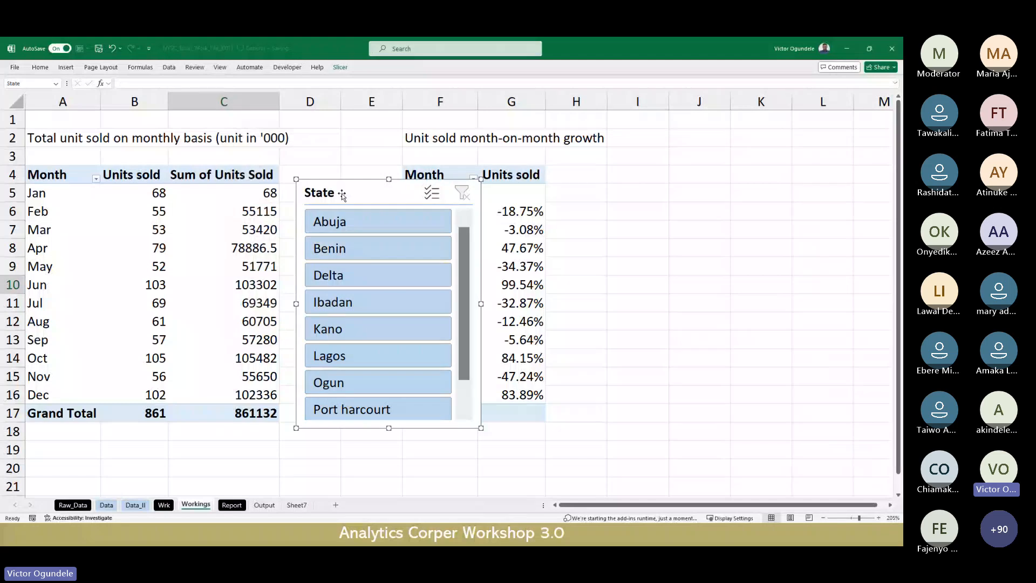
left_click_drag(354, 181, 303, 172)
key("Delete")
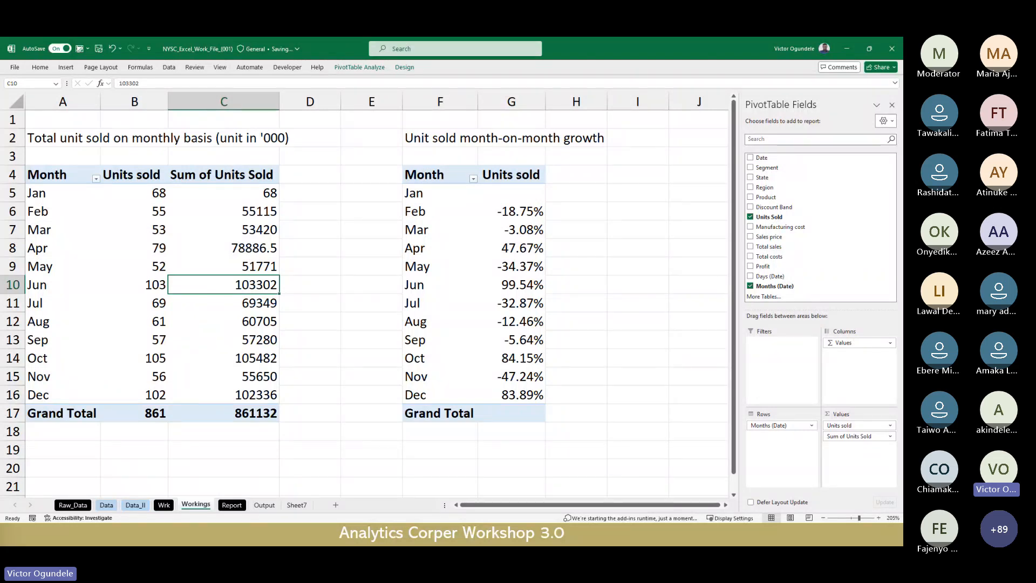
key("alt+Tab")
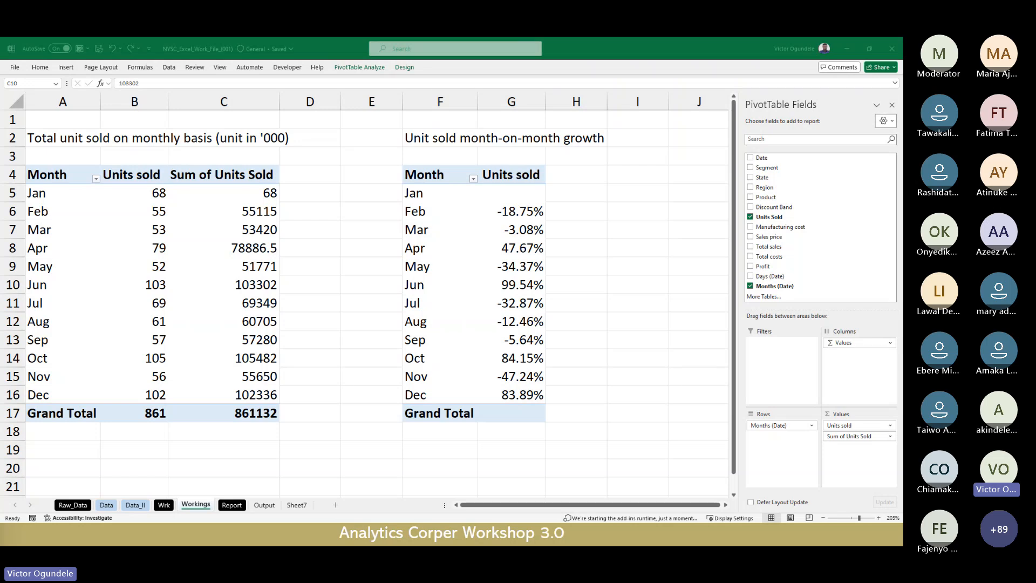
left_click(183, 488)
left_click(186, 466)
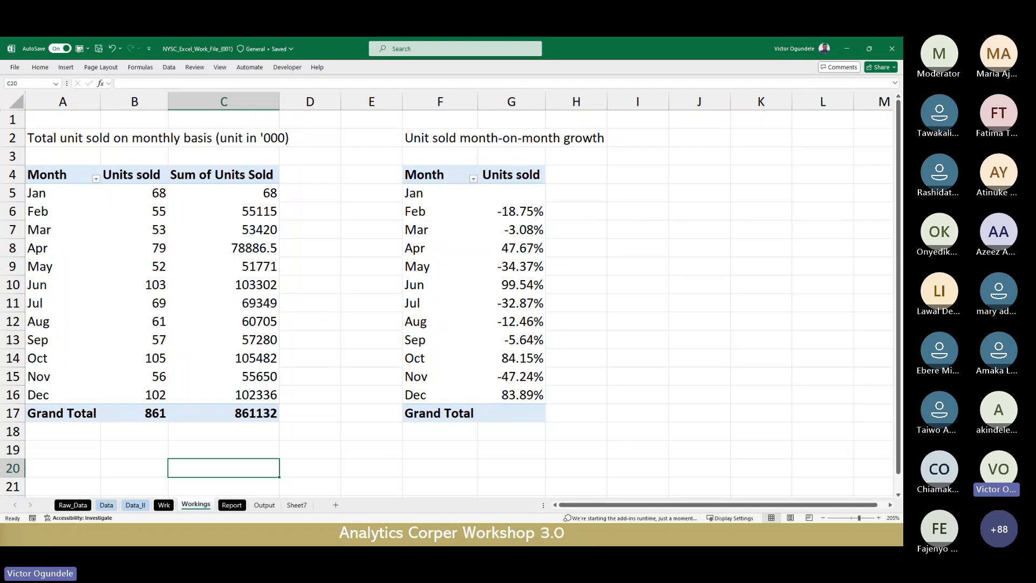
key("alt+Tab")
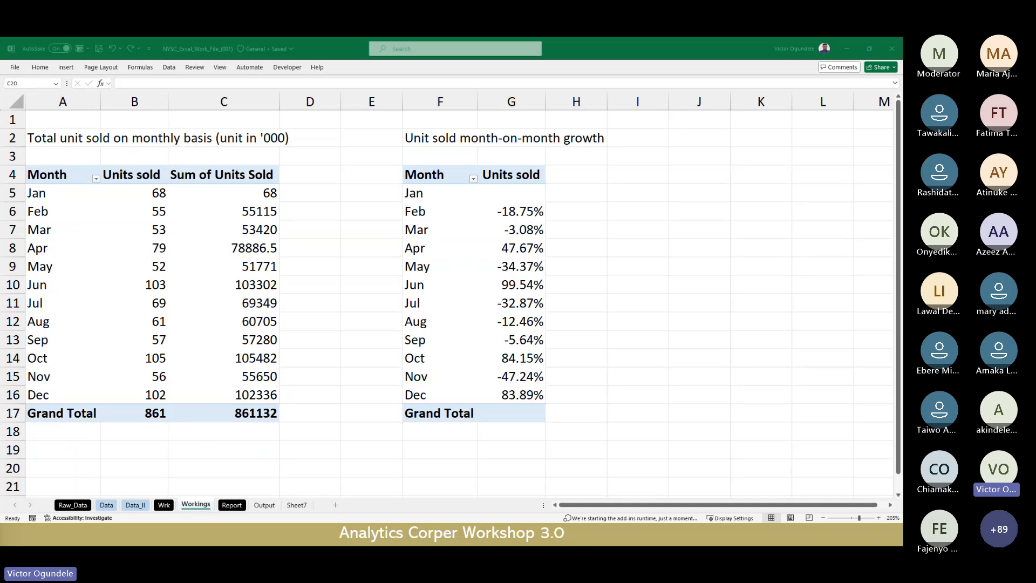
left_click(372, 359)
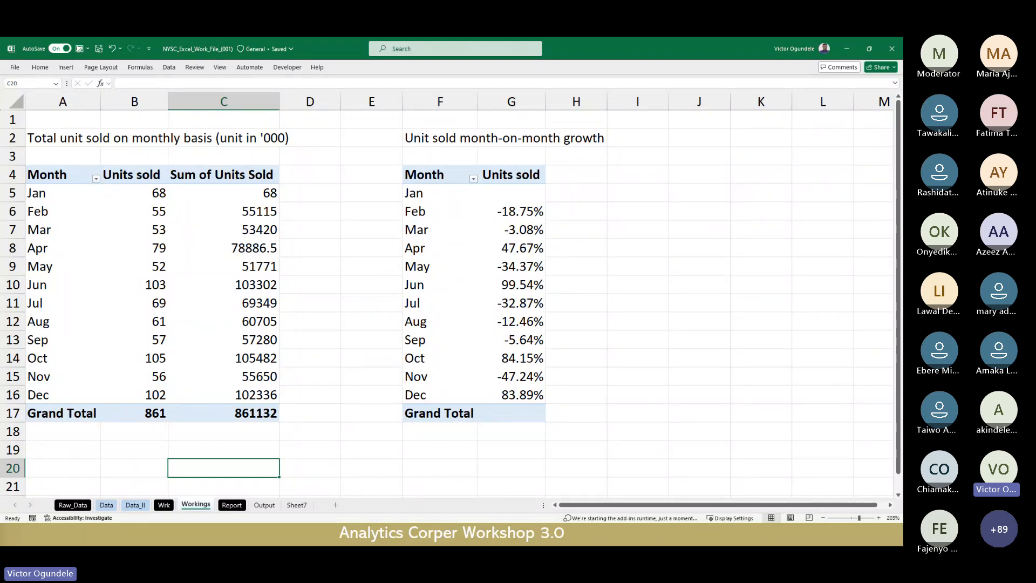
key("alt+Tab")
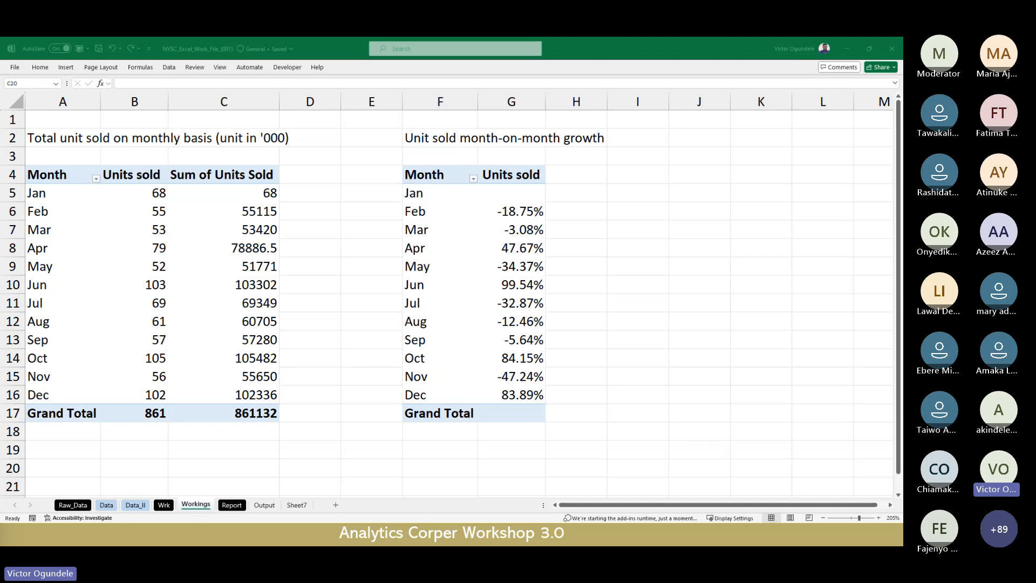
left_click(316, 257)
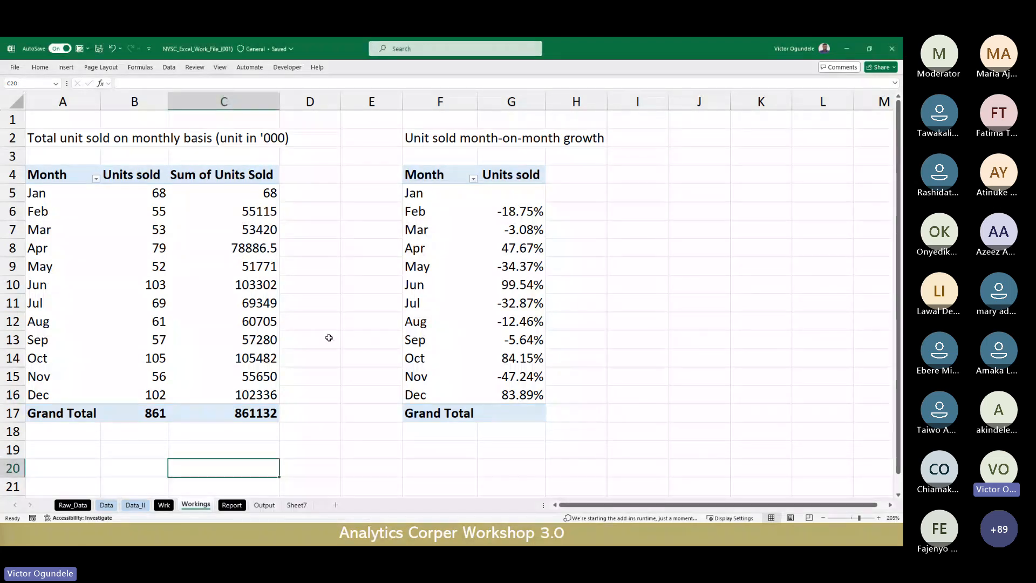
Review the Output sheet at 120% zoom, with the insights, both charts and the total units sold card in view.
left_click(263, 506)
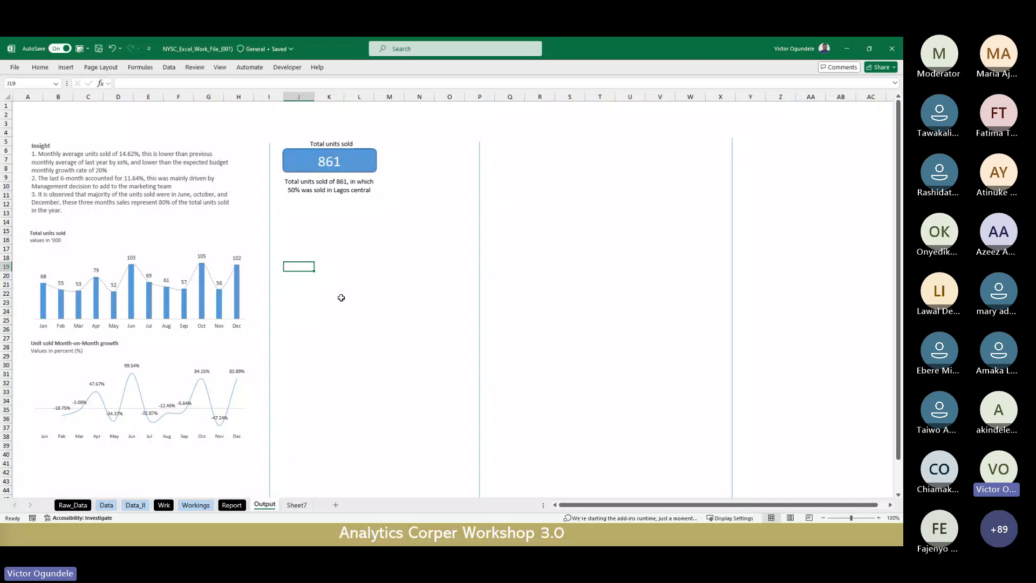
left_click(330, 311)
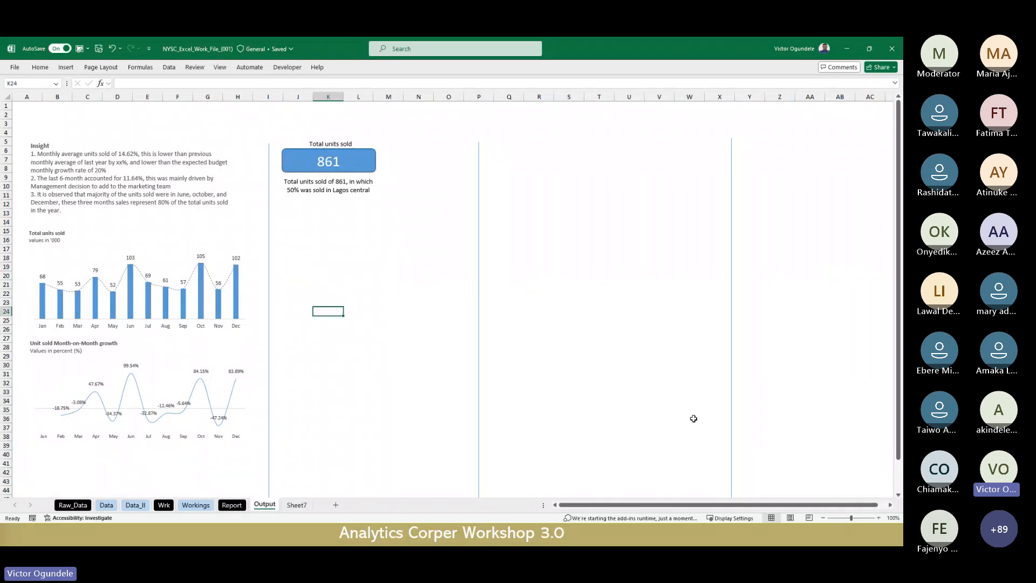
scroll(694, 420, "up", 2)
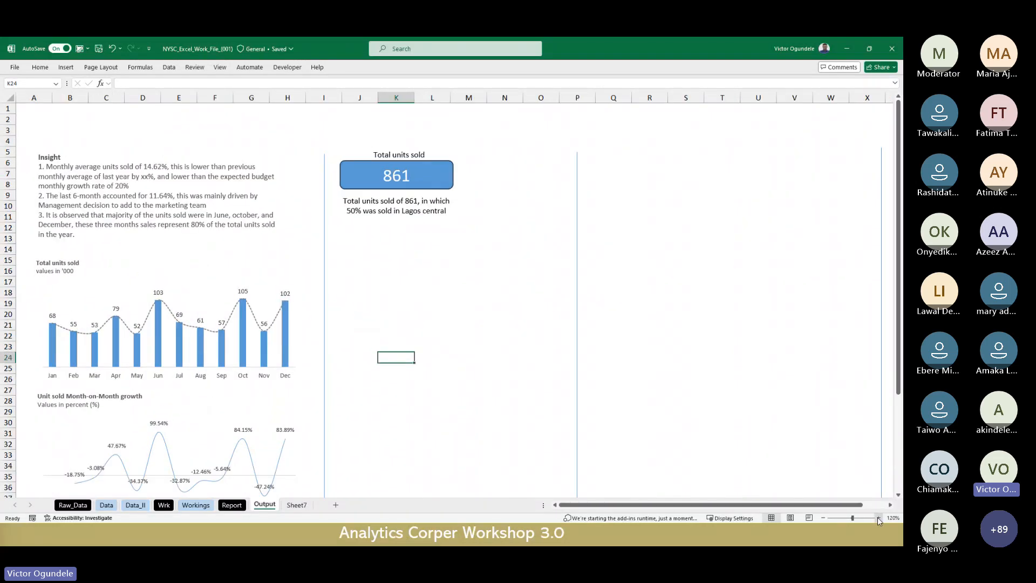
scroll(696, 420, "down", 2)
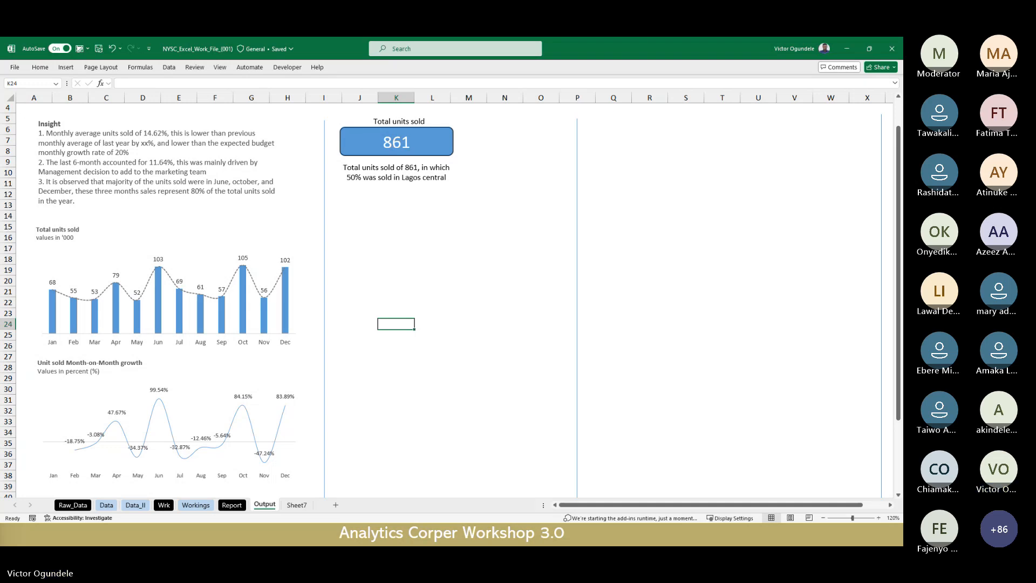
key("alt+Tab")
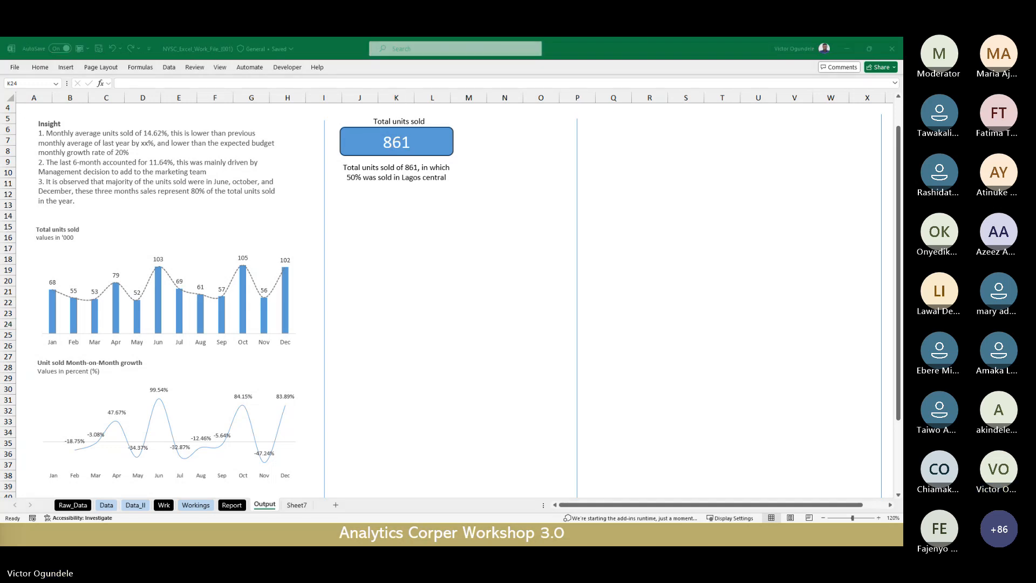